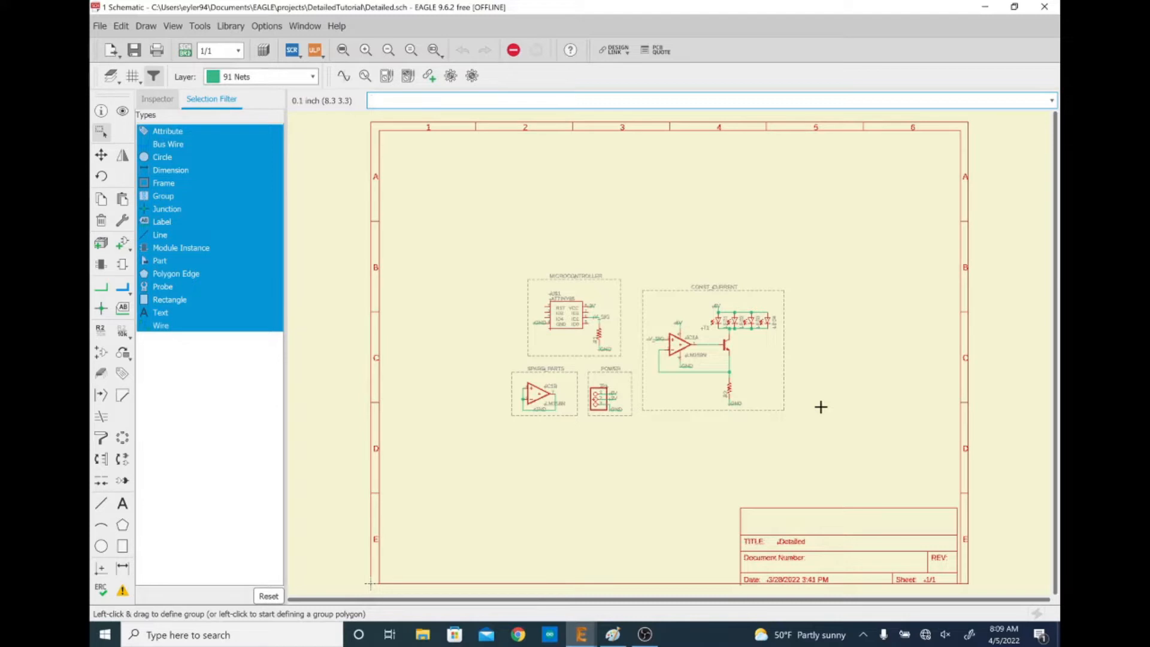
Turn on the schematic's grid display with the command grid on.
scroll(821, 406, "up", 2)
type("grid on")
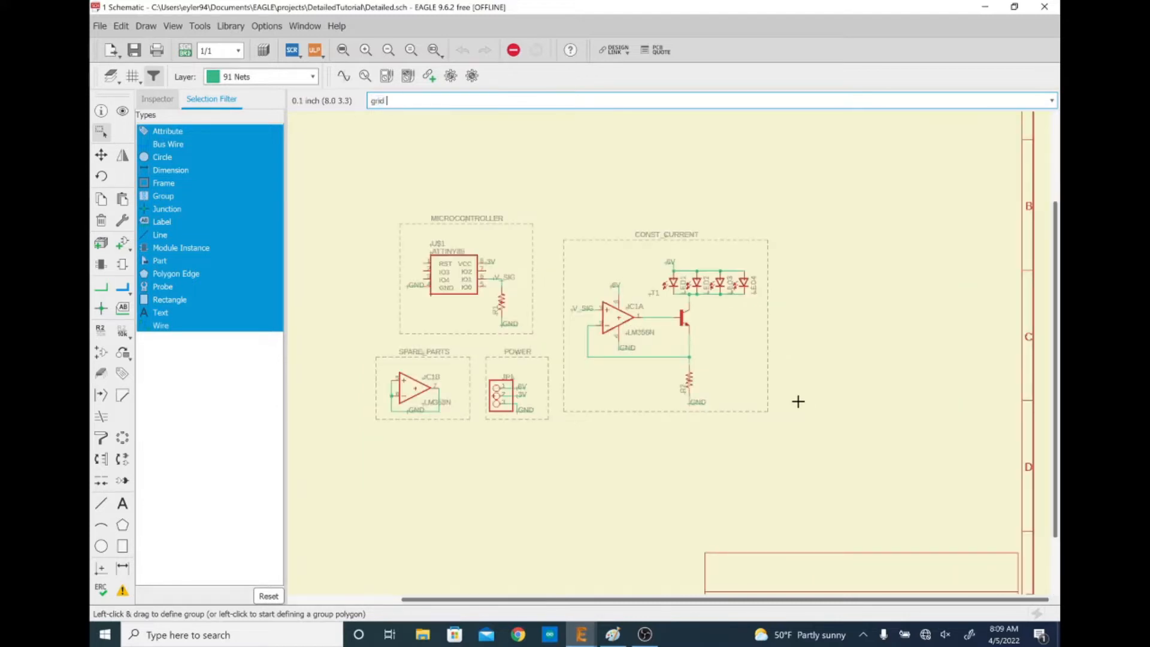
key("Return")
middle_click_drag(734, 511, 798, 482)
scroll(642, 258, "up", 4)
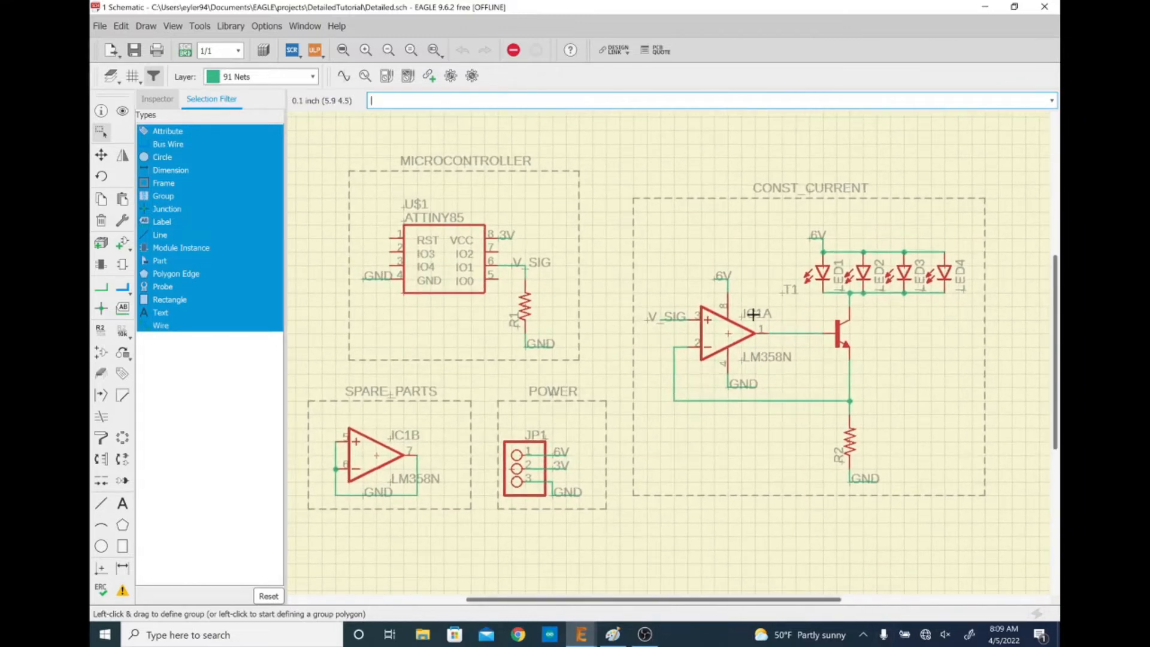
Switch to Paint to review the hand-drawn LED driver circuit, and return to the EAGLE schematic.
left_click(612, 634)
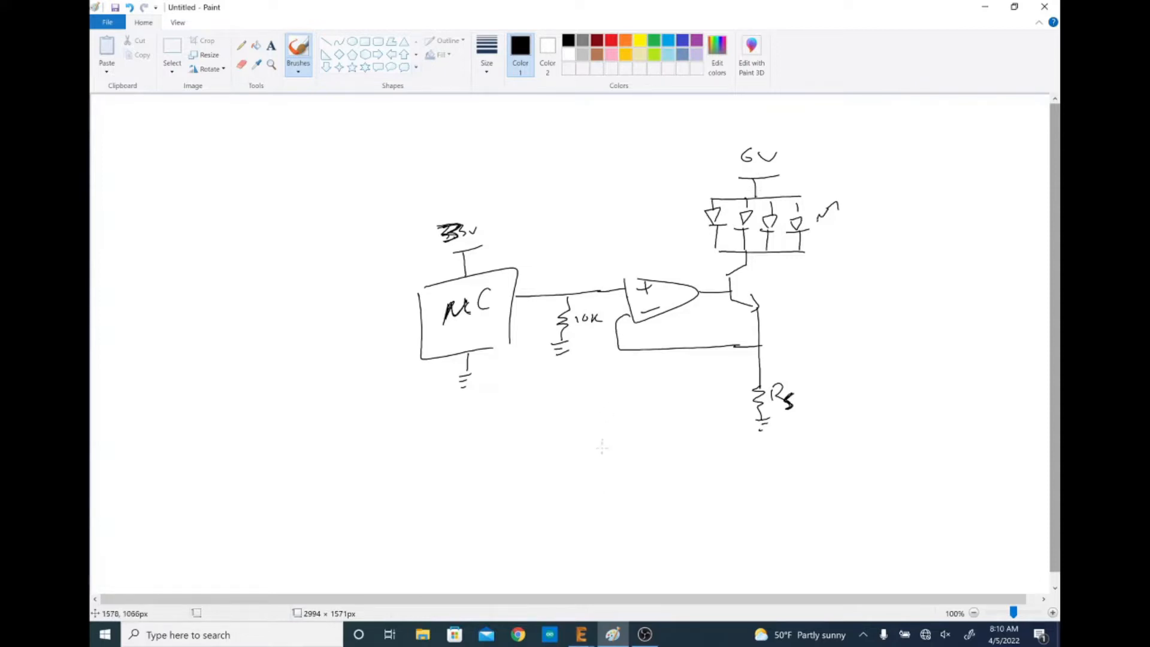
left_click(581, 635)
left_click(634, 580)
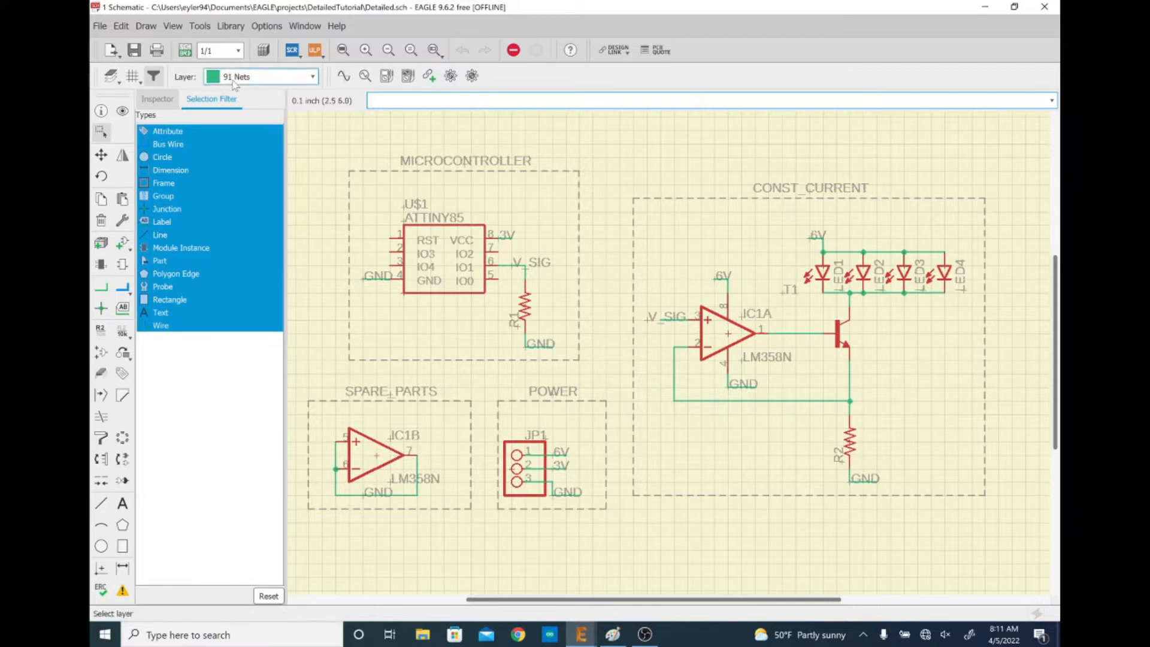
Generate a board from the schematic, agreeing to create Detailed.brd.
left_click(187, 53)
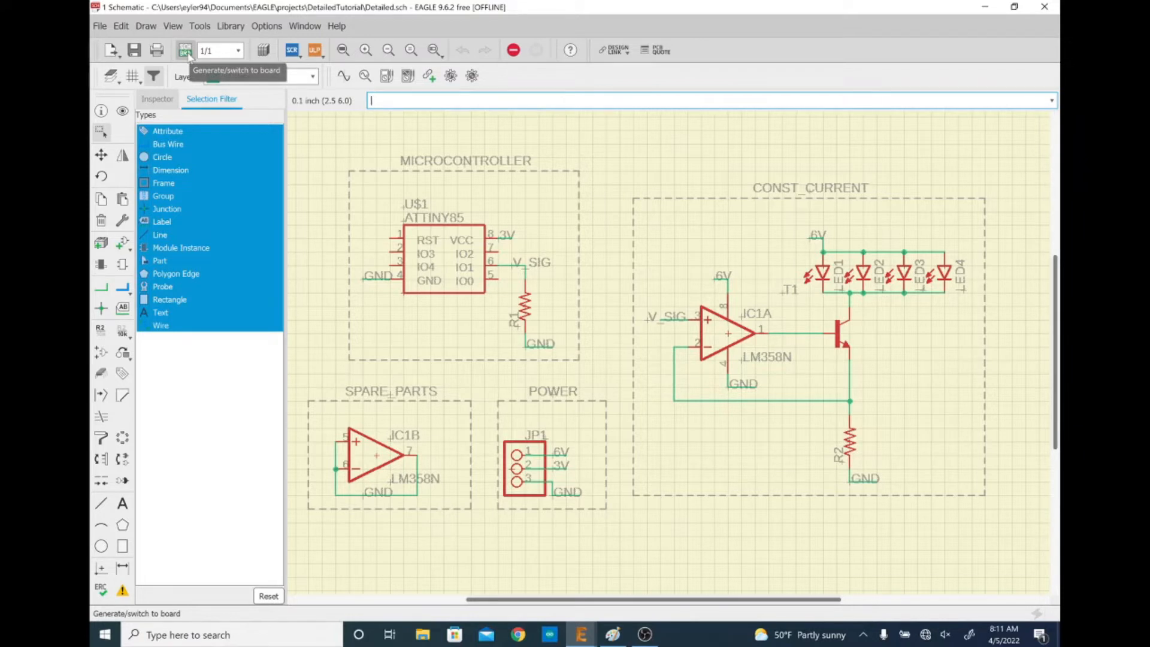
left_click(187, 53)
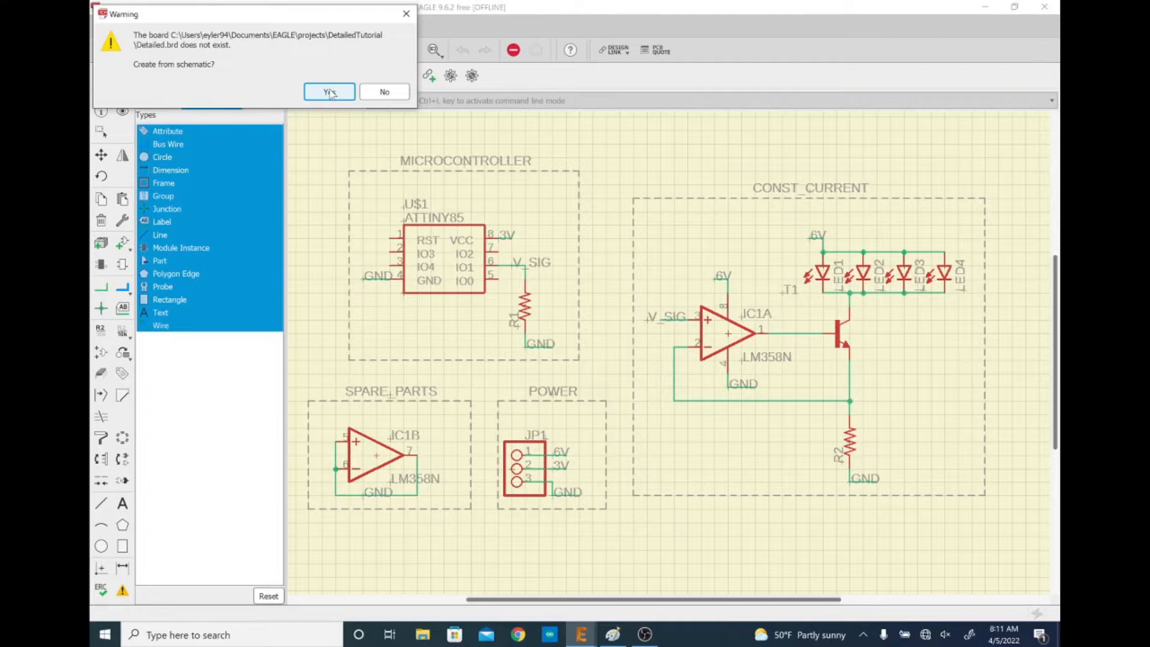
left_click(329, 92)
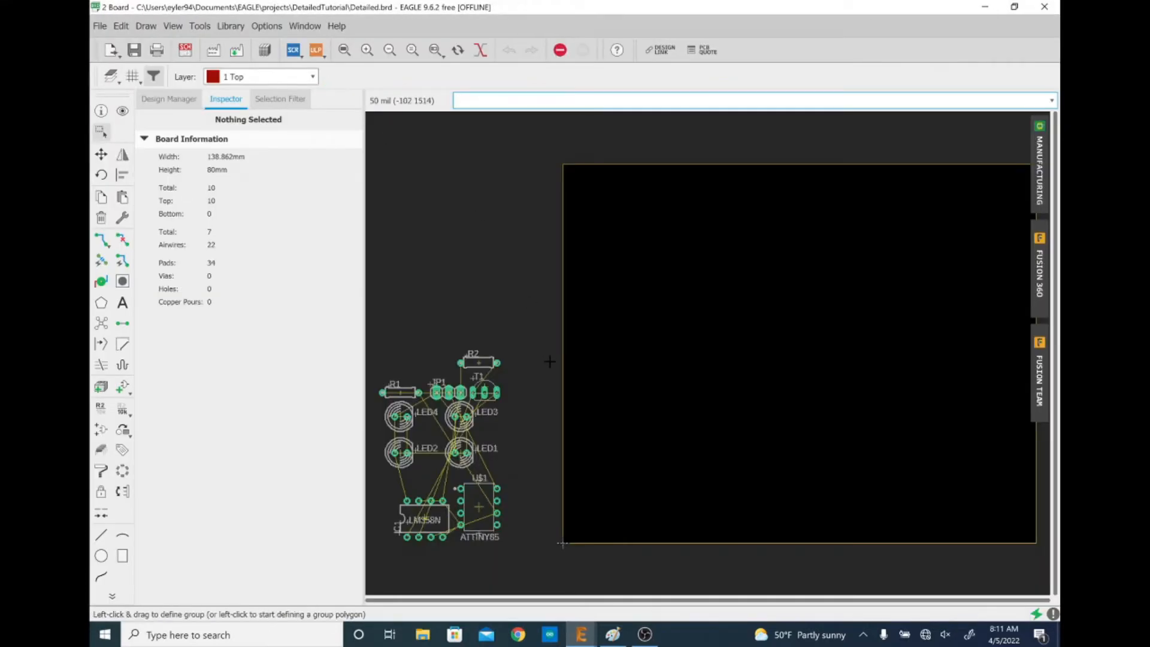
Turn on the board's grid display with the command grid on.
scroll(550, 361, "down", 3)
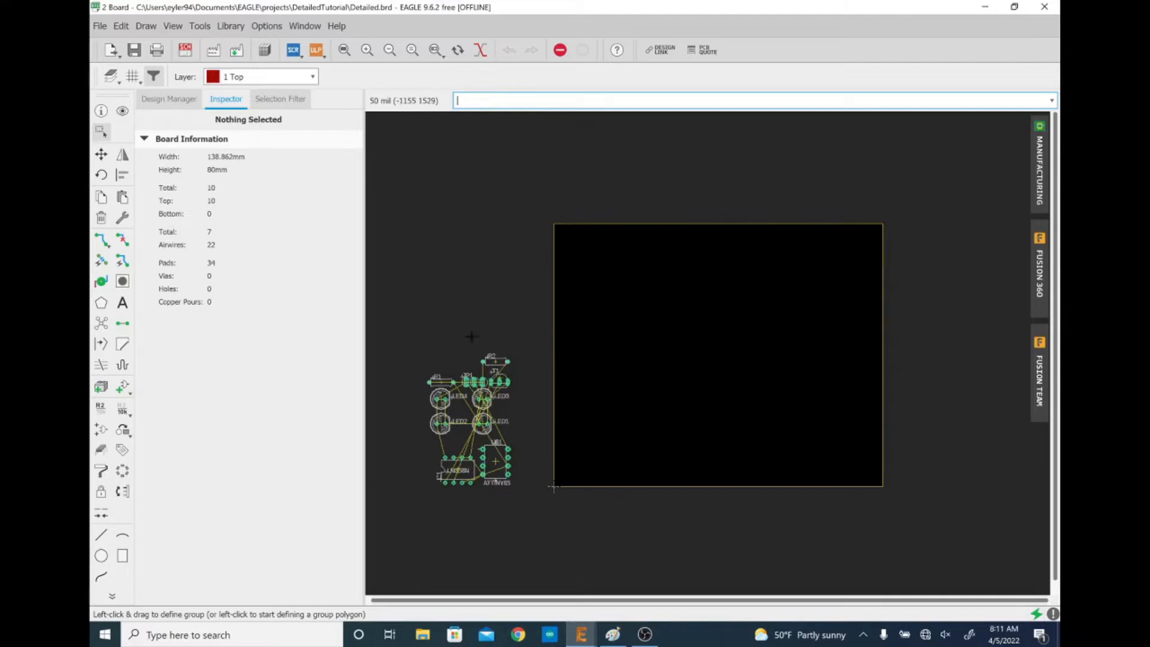
type("grid on")
key("Return")
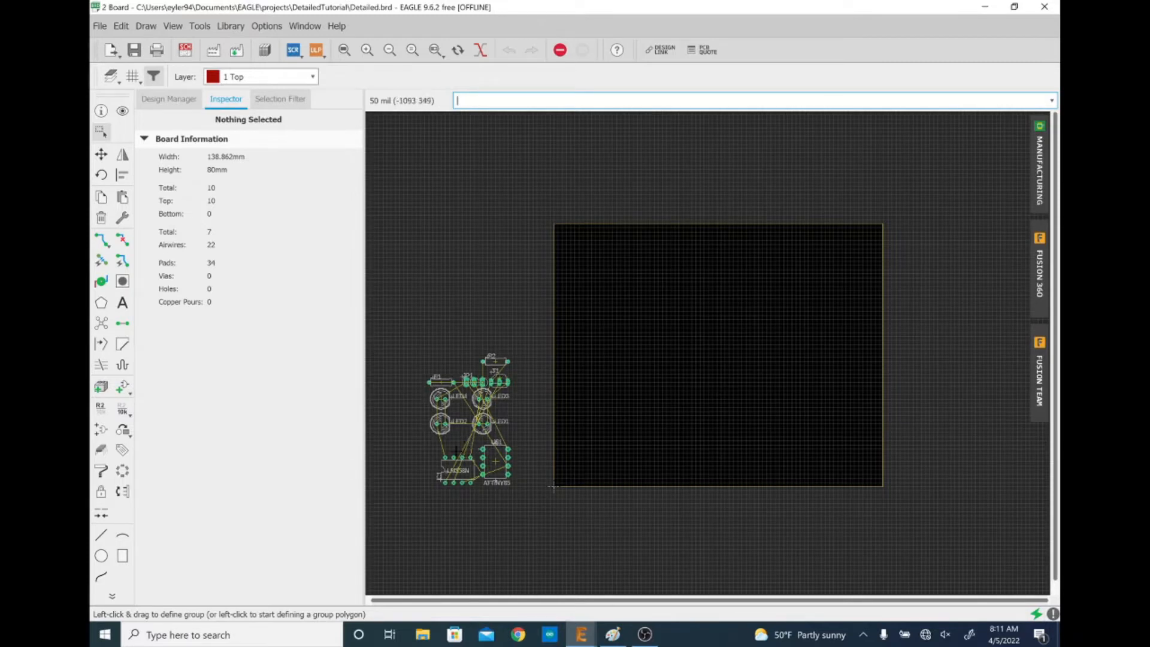
scroll(431, 452, "up", 2)
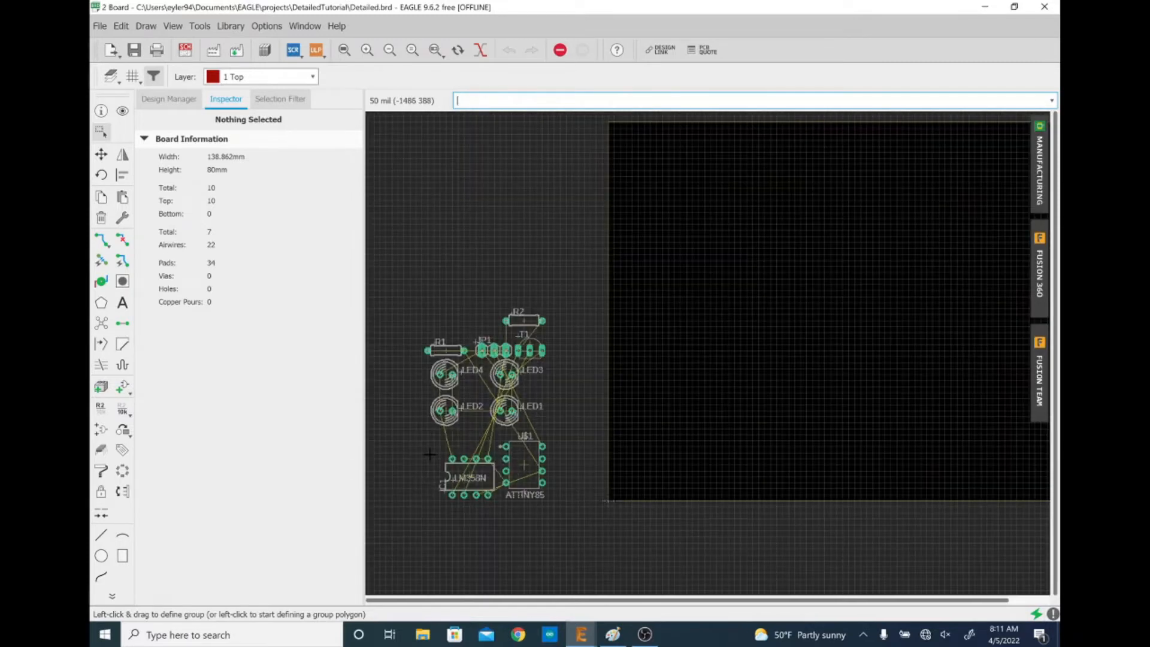
middle_click_drag(586, 452, 560, 465)
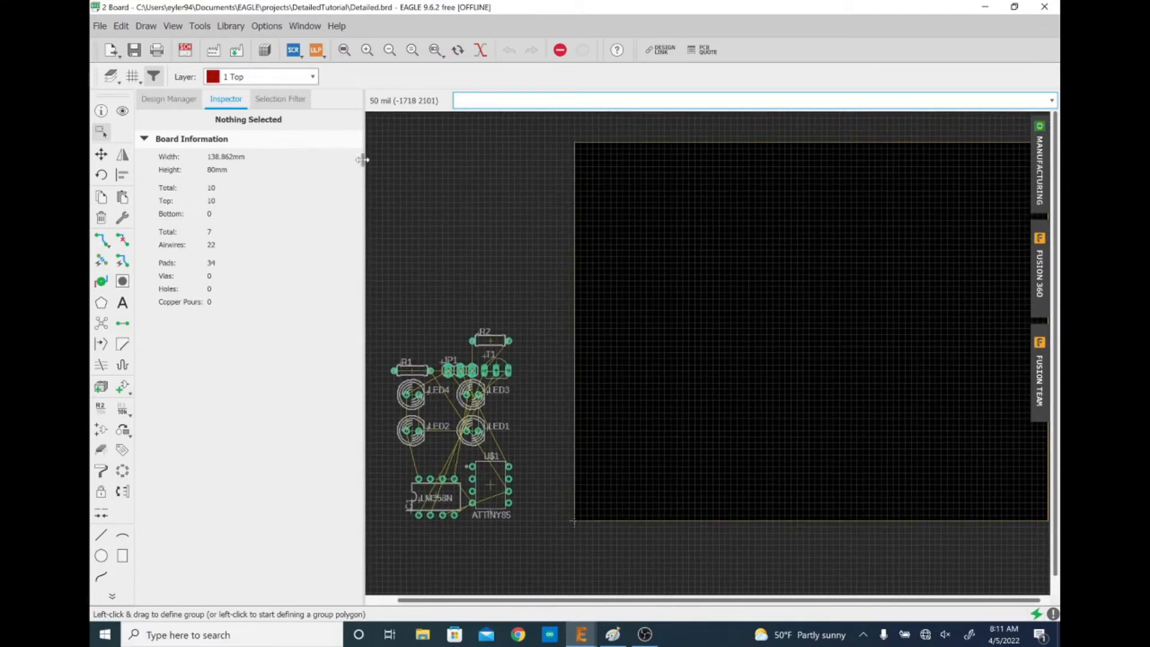
scroll(461, 270, "down", 2)
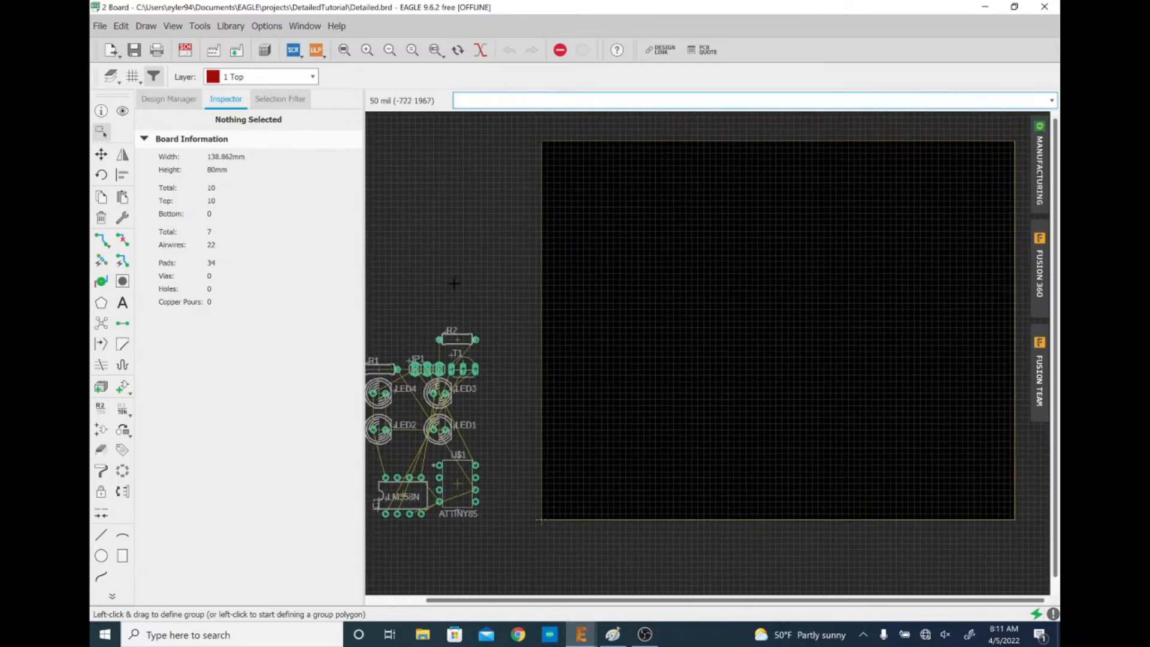
mouse_move(454, 283)
middle_mouse_down()
mouse_move(475, 308)
mouse_move(470, 288)
middle_mouse_up()
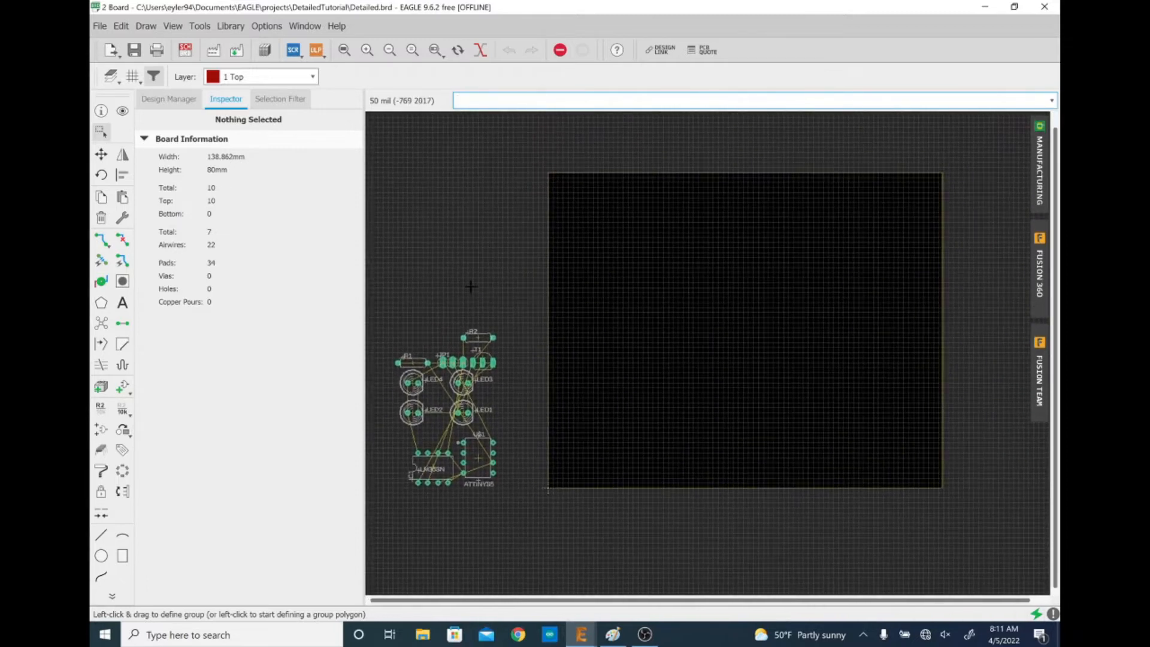
Check the schematic for reference and place the ATTINY85 inside the board outline at about (2100, 1650) mil.
left_click(185, 49)
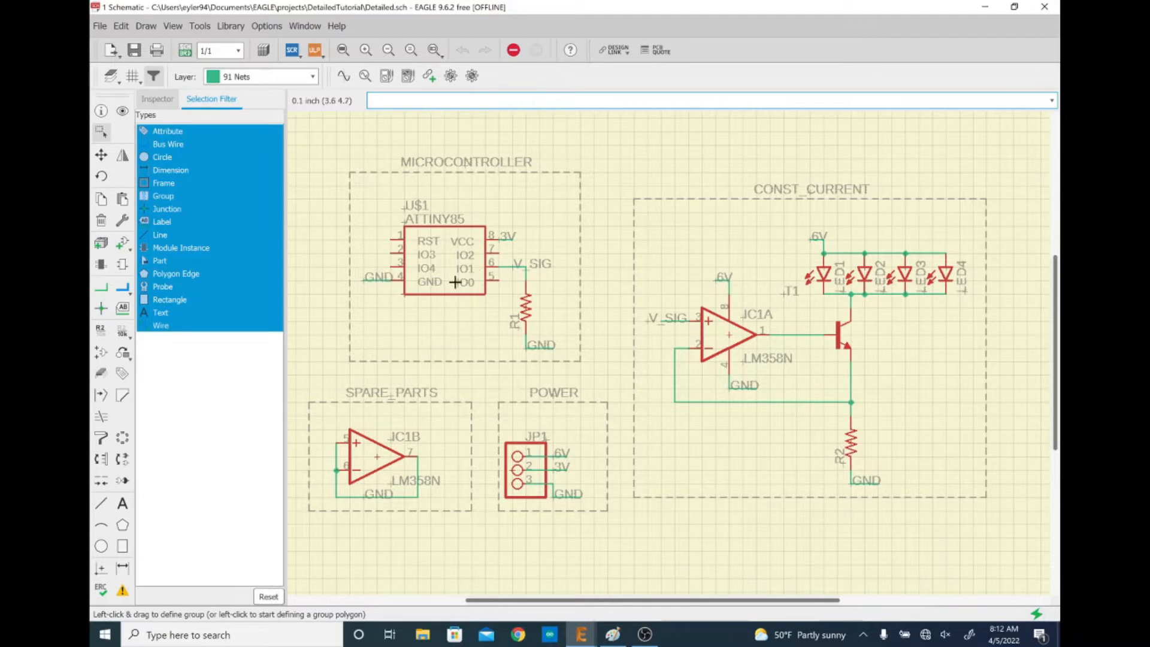
key("alt+Tab")
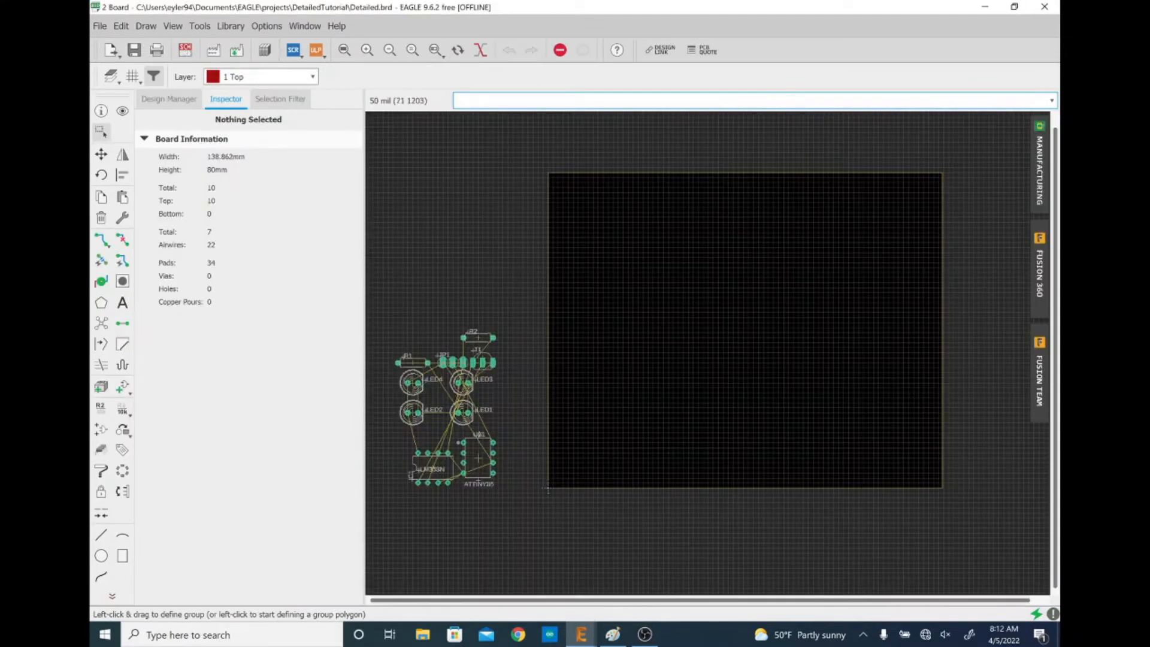
left_click(478, 460)
left_click_drag(478, 458, 758, 322)
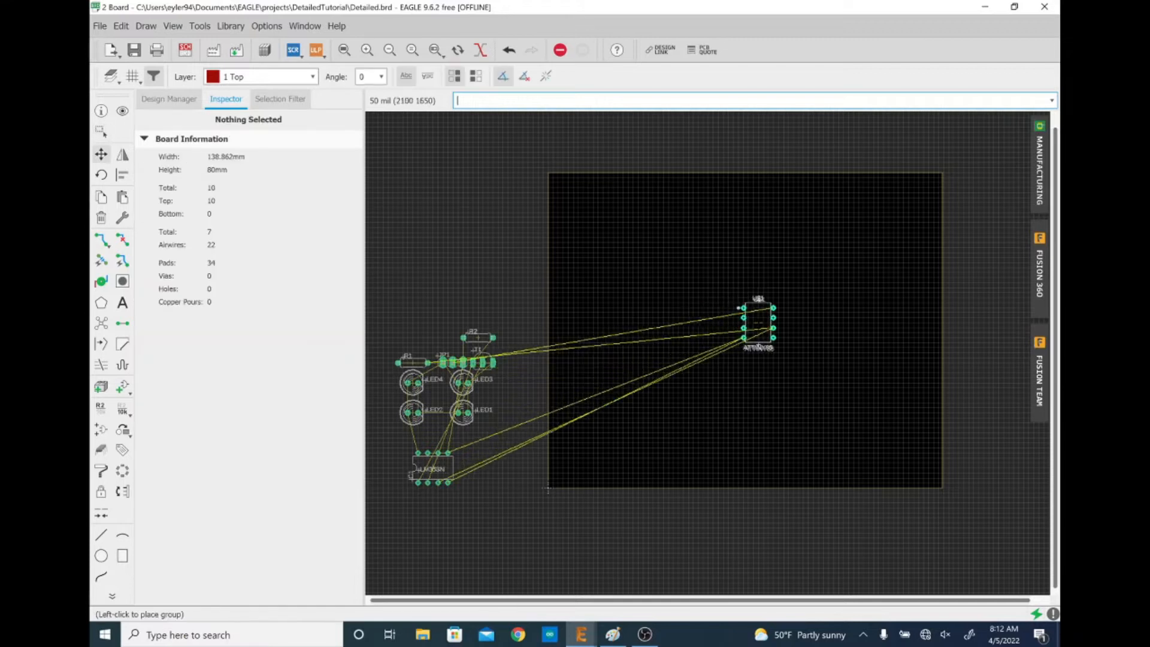
left_click(758, 323)
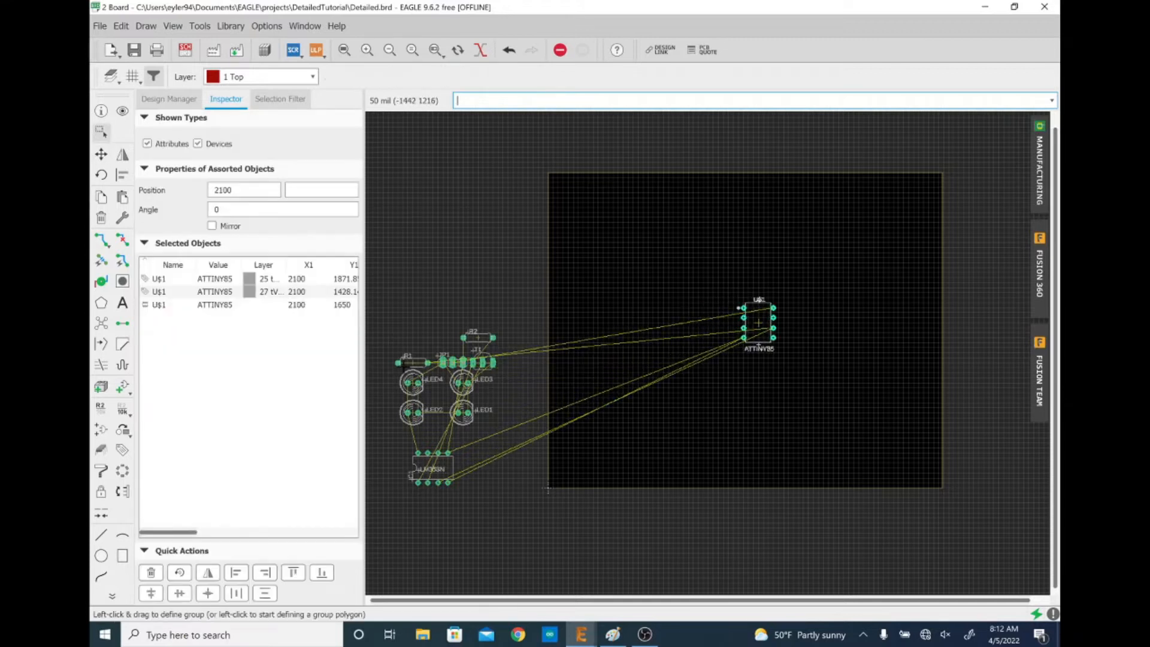
Rotate resistor R1 to vertical and place it beside ATTINY85 pin 6 at about (2400, 1450) mil.
left_click(407, 363)
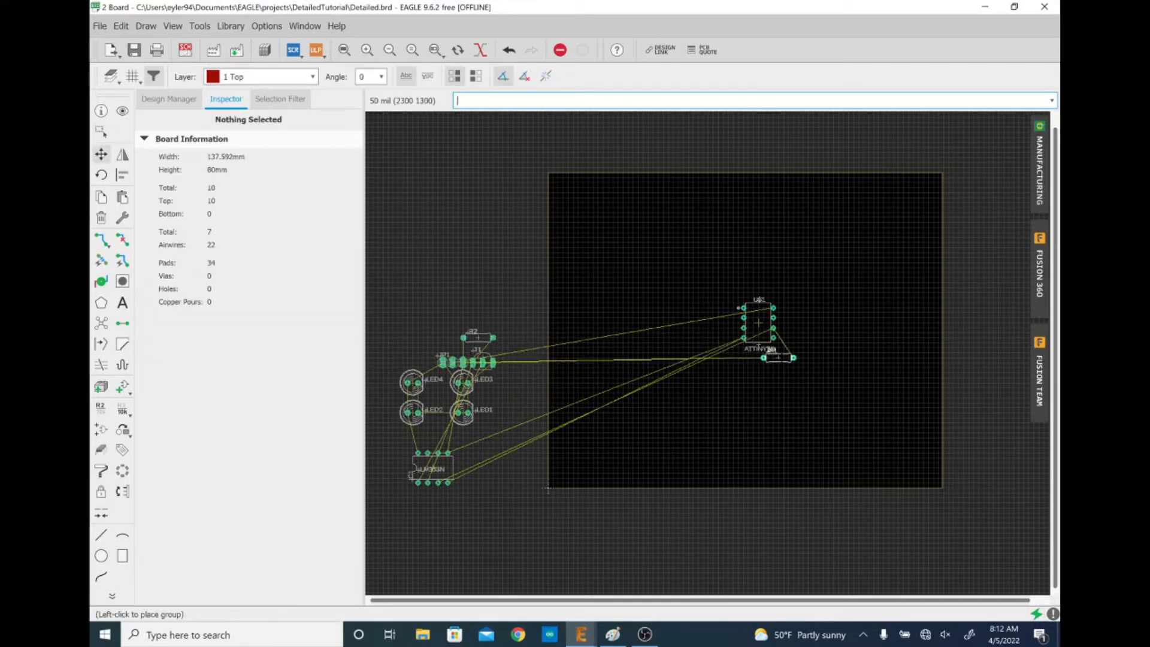
right_click(787, 345)
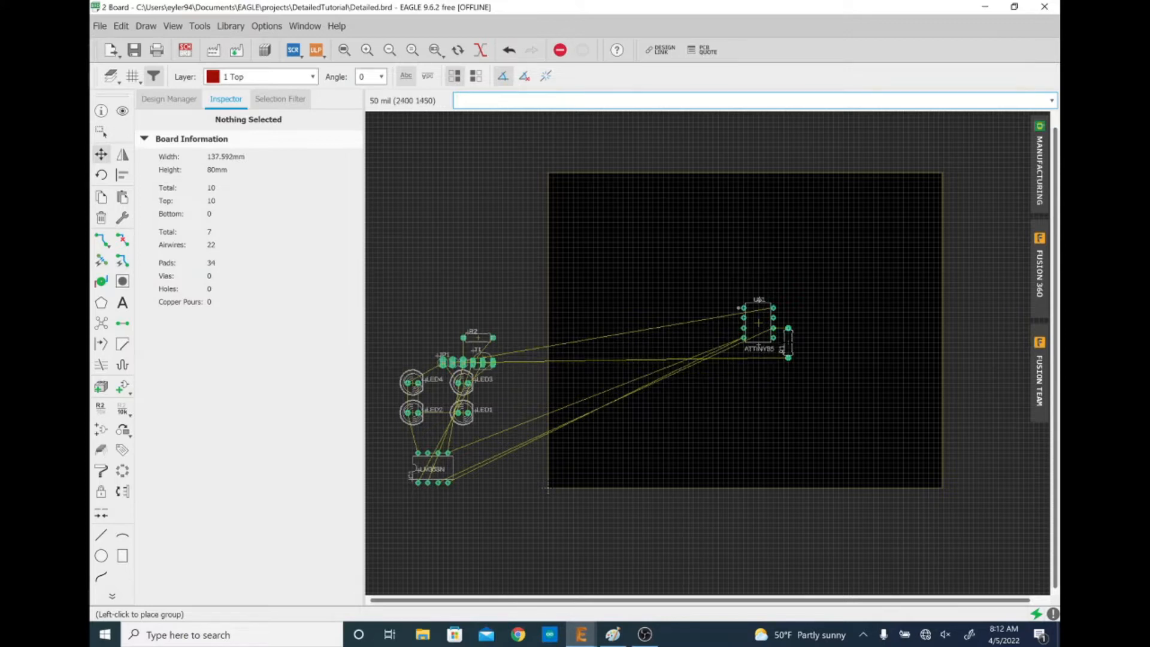
left_click(788, 343)
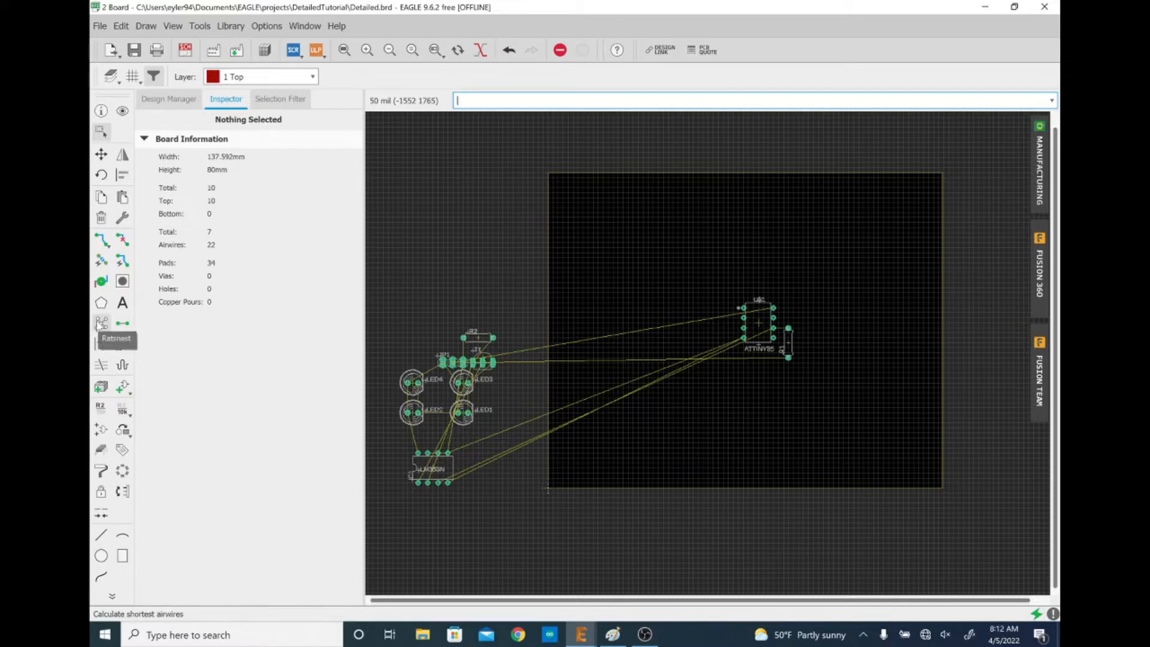
Recalculate the board's shortest airwires with the ratsnest command.
left_click(100, 324)
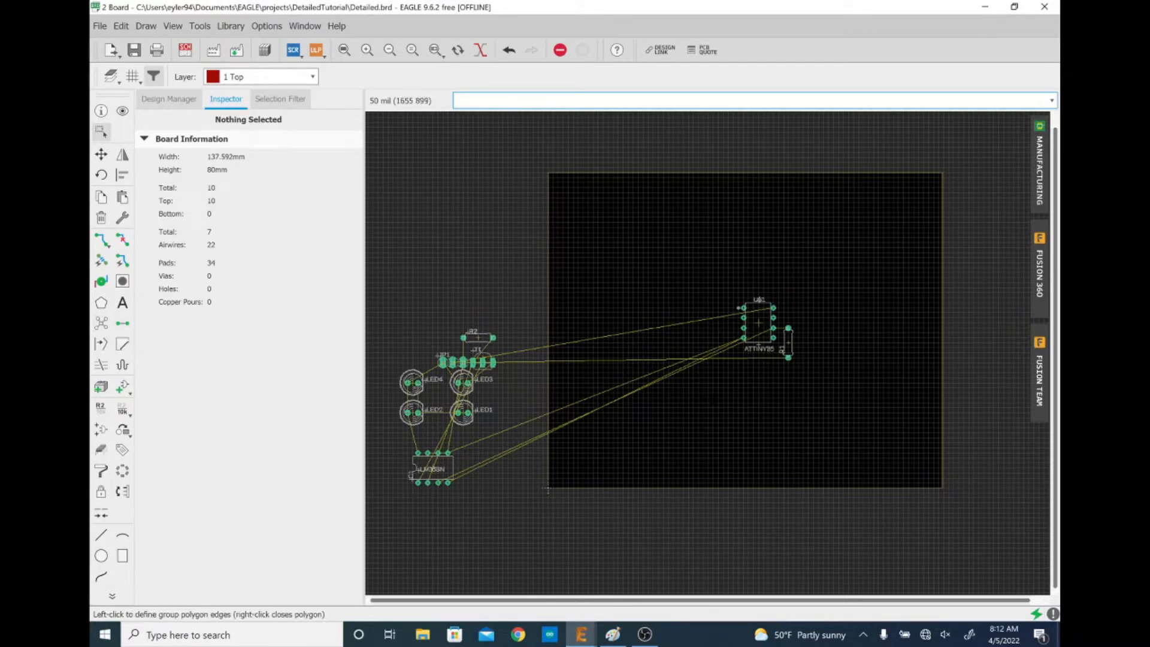
type("ratsnest")
key("Return")
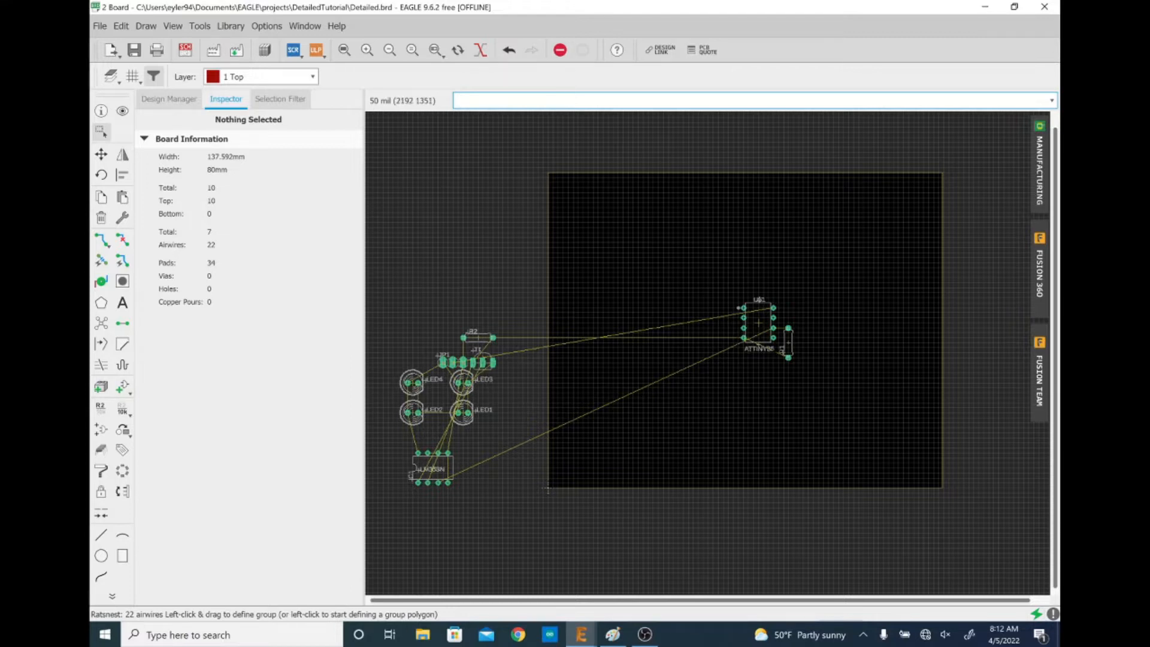
Inspect the pin connections between the ATTINY85 and R1, and hide the ground airwires with ratsnest ! gnd.
scroll(770, 340, "up", 5)
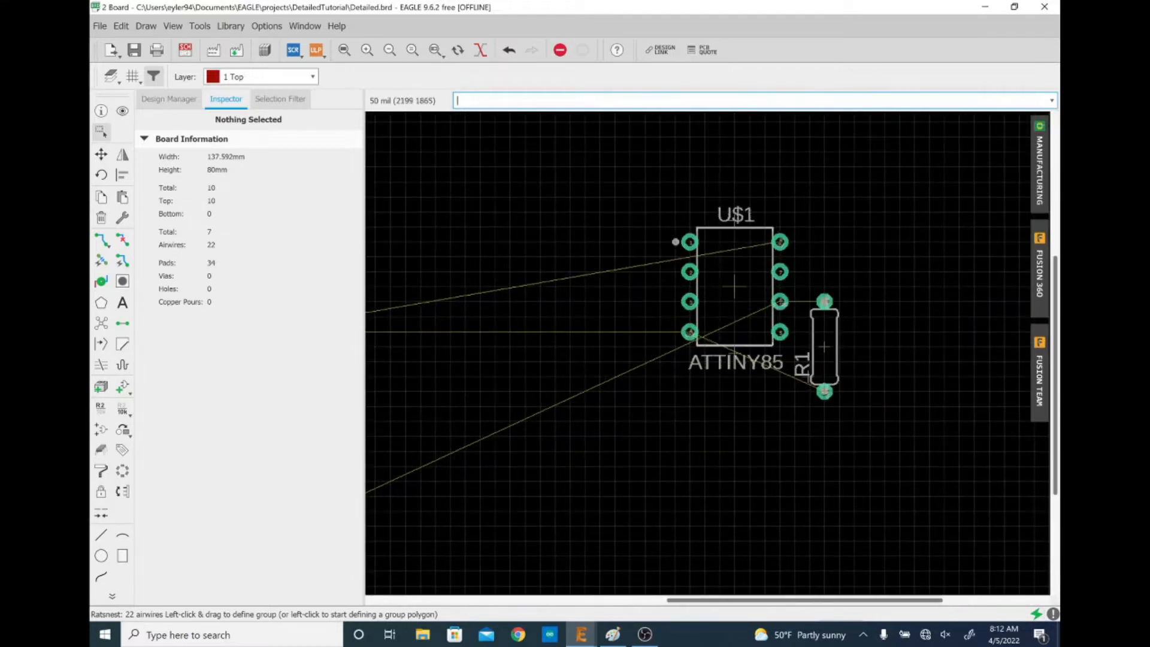
scroll(829, 311, "up", 8)
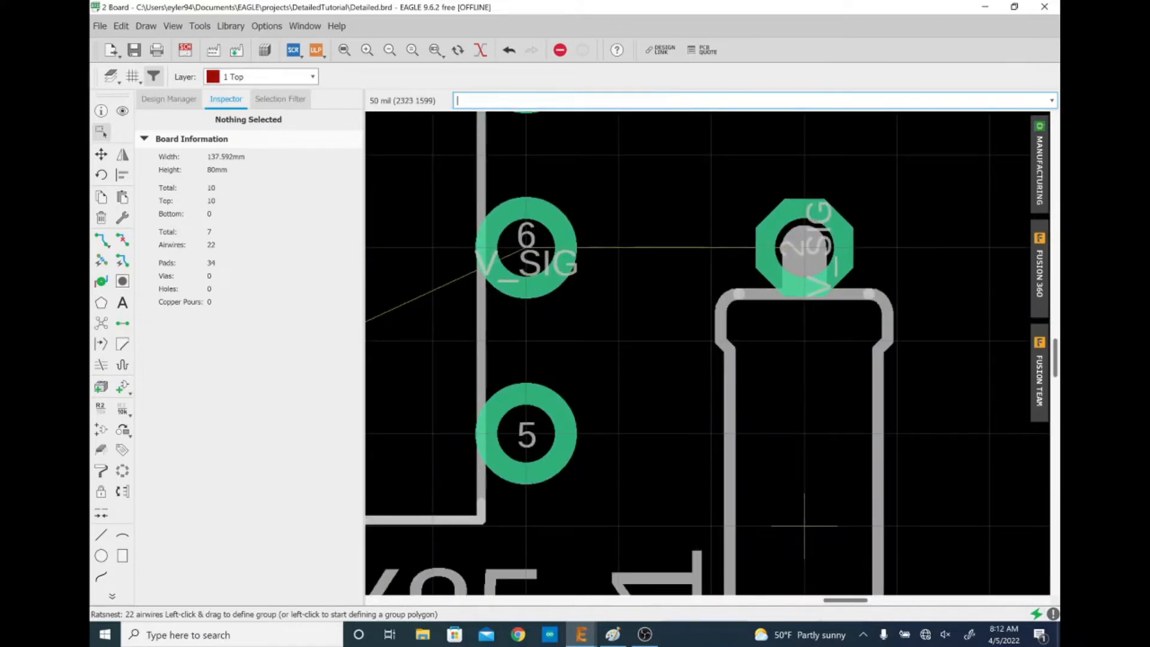
scroll(804, 527, "down", 4)
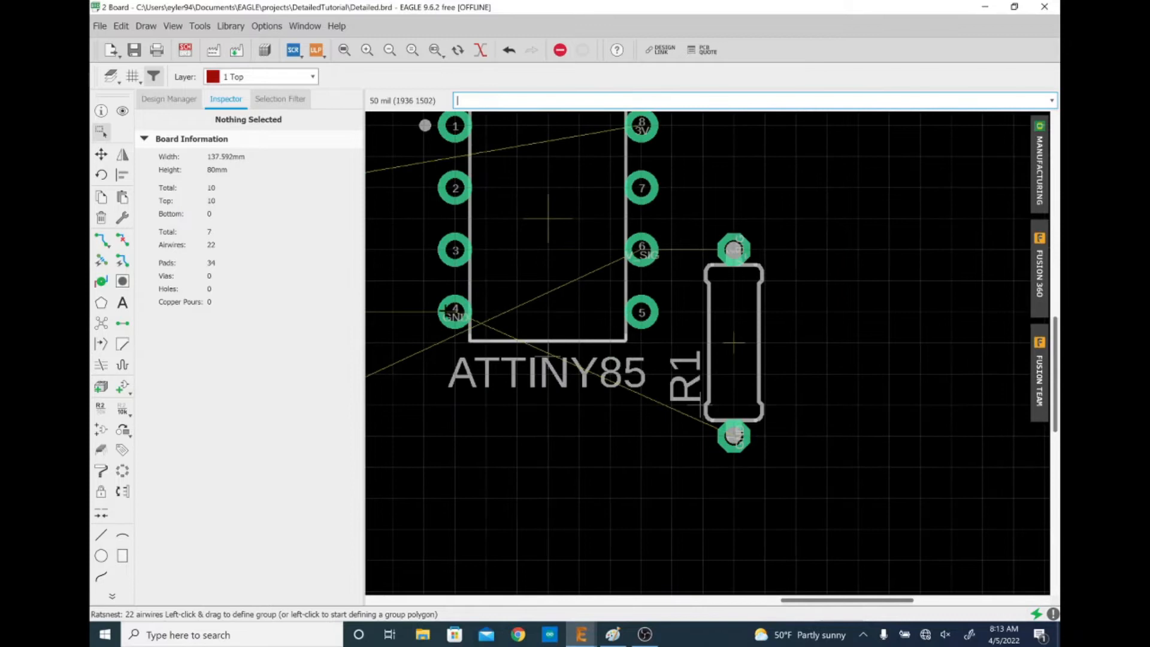
middle_click_drag(536, 305, 593, 420)
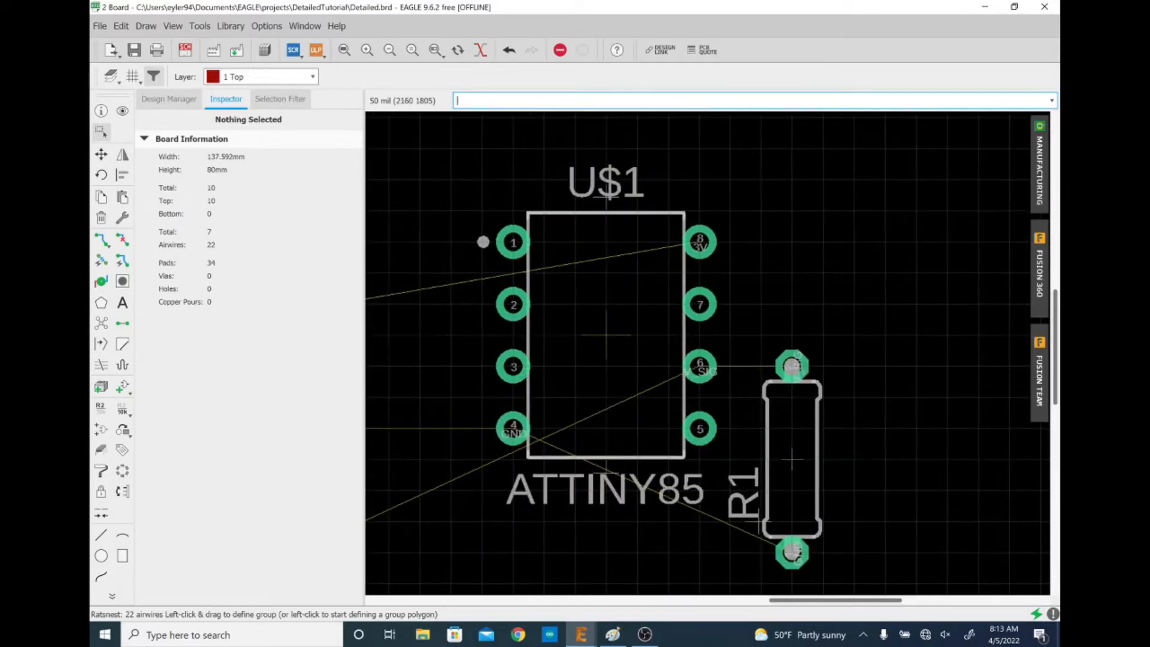
scroll(765, 261, "down", 2)
scroll(892, 250, "down", 4)
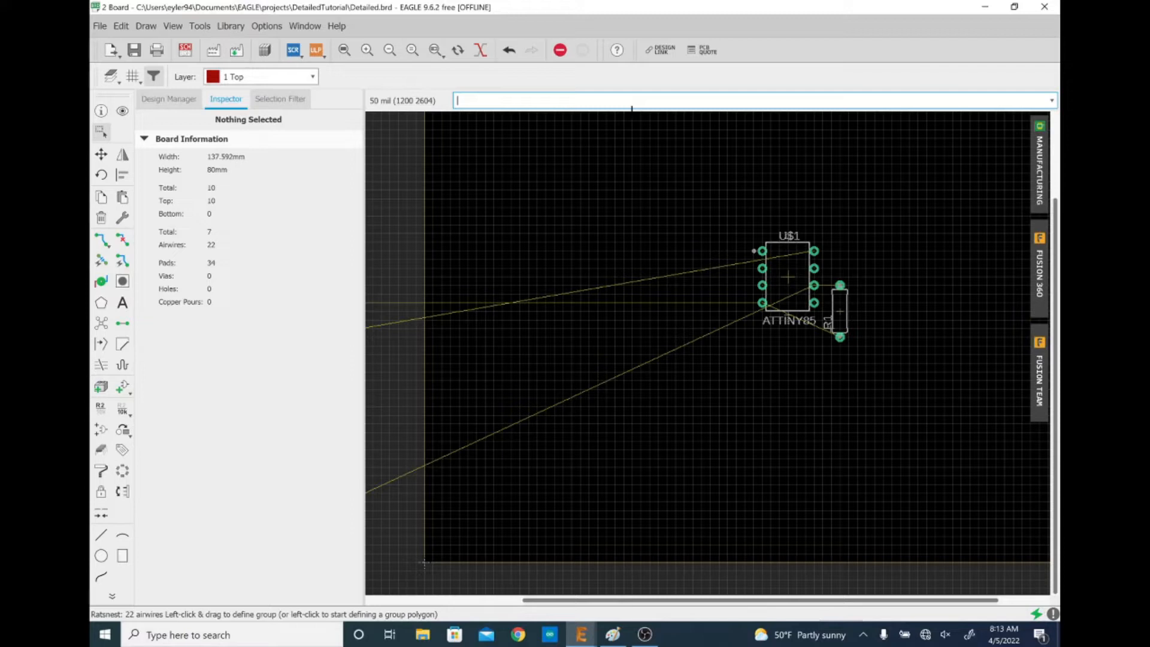
type("ratsnest ! gnd")
key("Return")
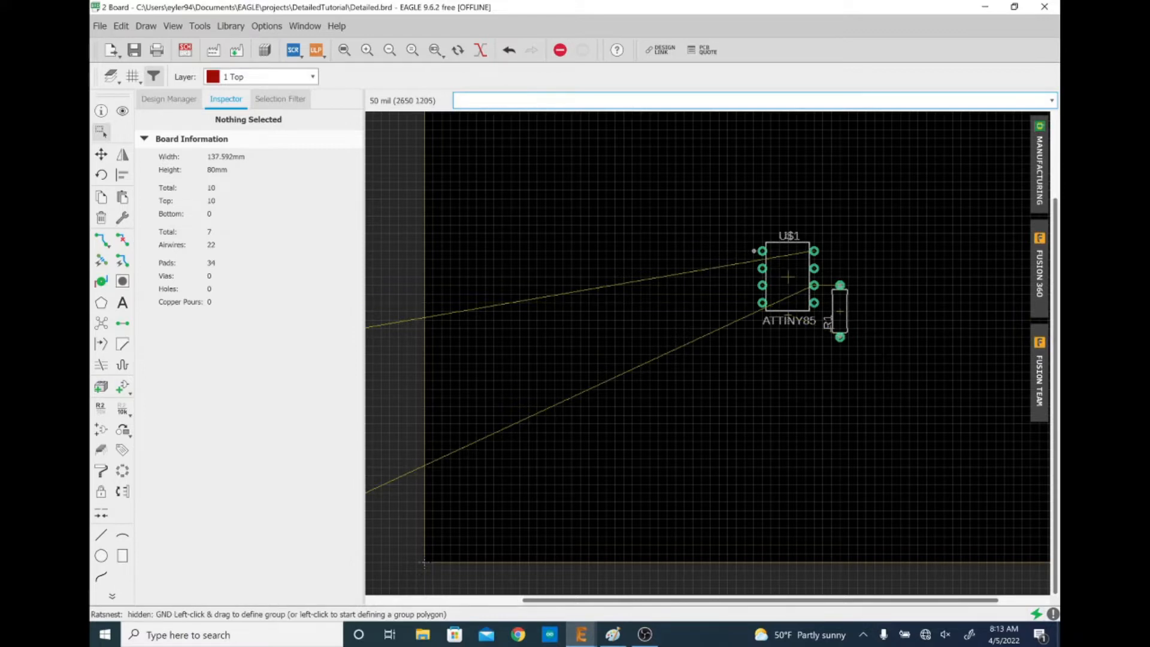
Show the ground airwires again with ratsnest gnd.
type("ratsnest gnd")
key("Return")
type("ratsnest")
key("Escape")
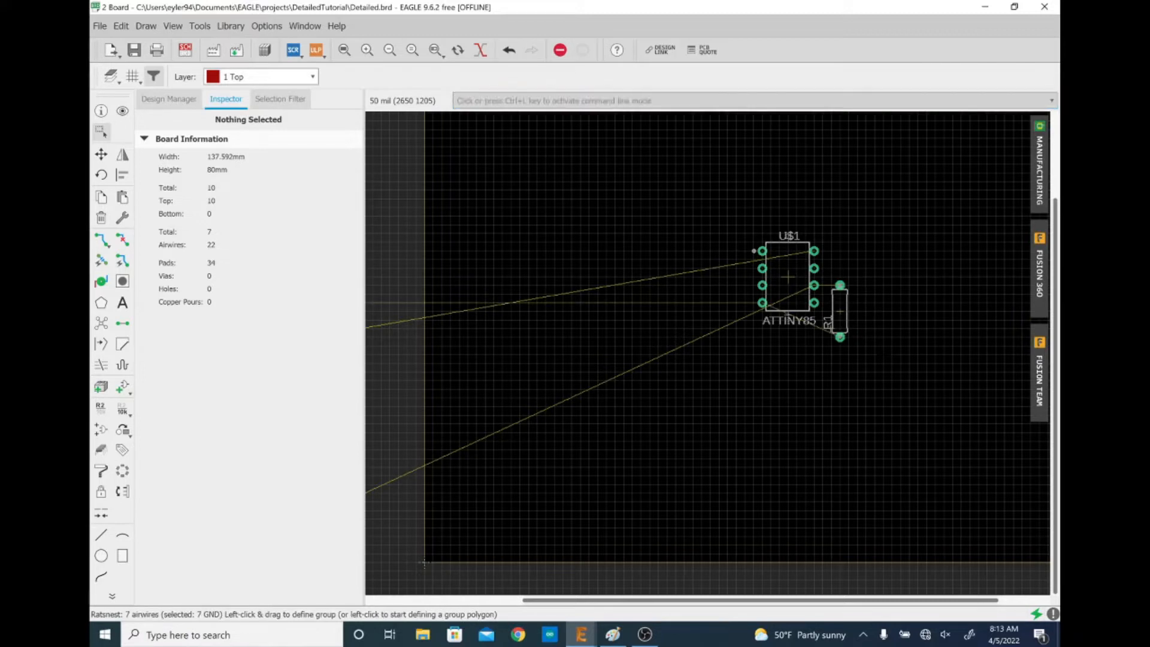
Hide the GND net's airwires again with ratsnest ! gnd.
type("ratnsnest ! g")
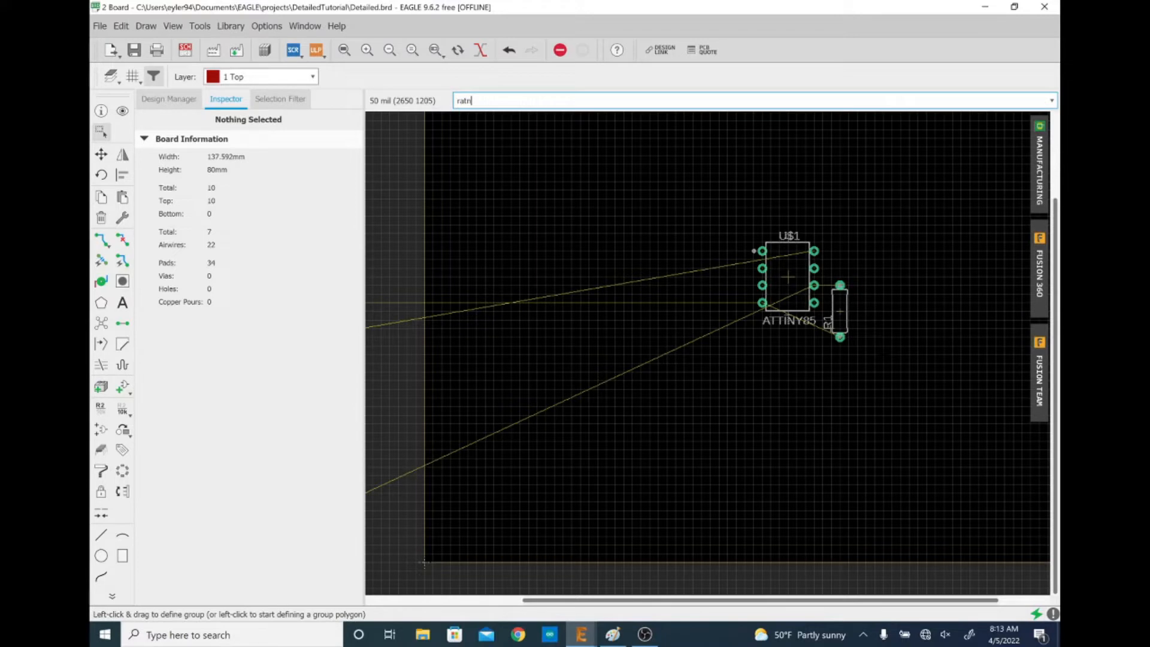
type("nd")
key("Return")
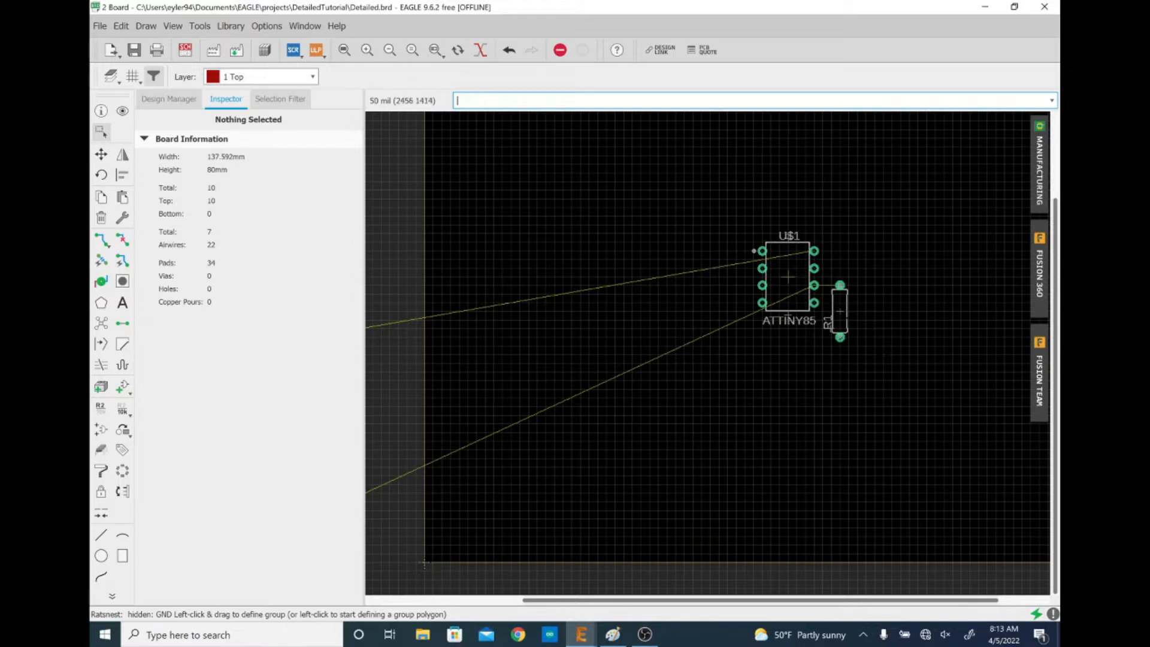
Move the R1 name label inside the resistor's outline, to about (2420, 1410) mil.
scroll(845, 312, "up", 2)
scroll(838, 309, "up", 1)
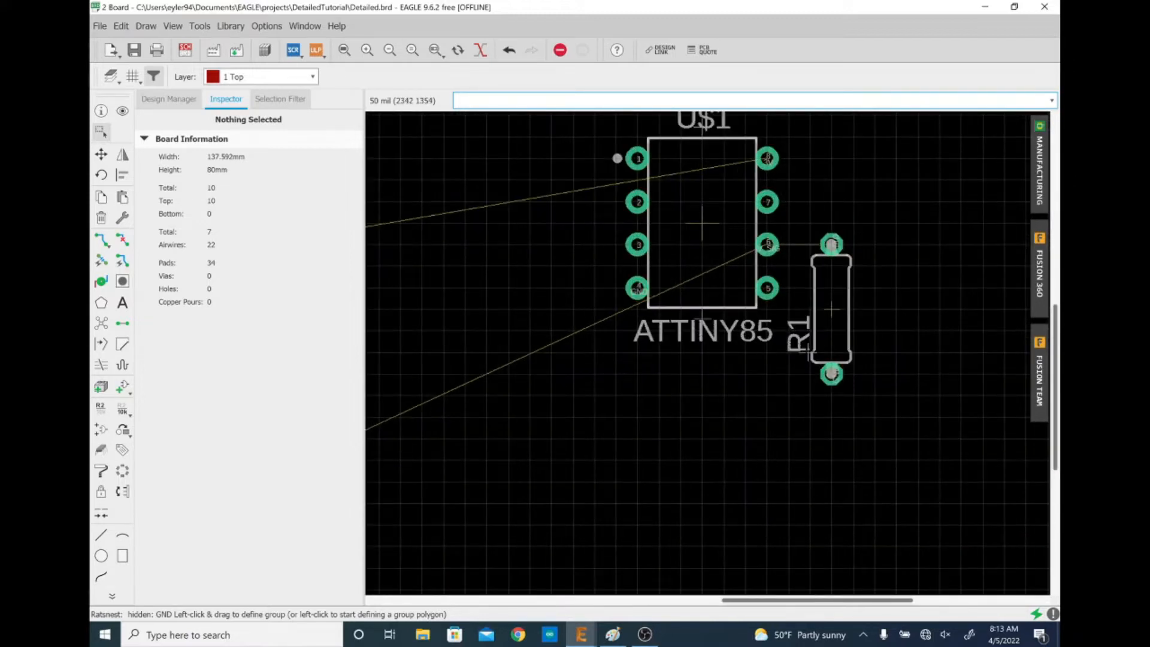
left_click(807, 354)
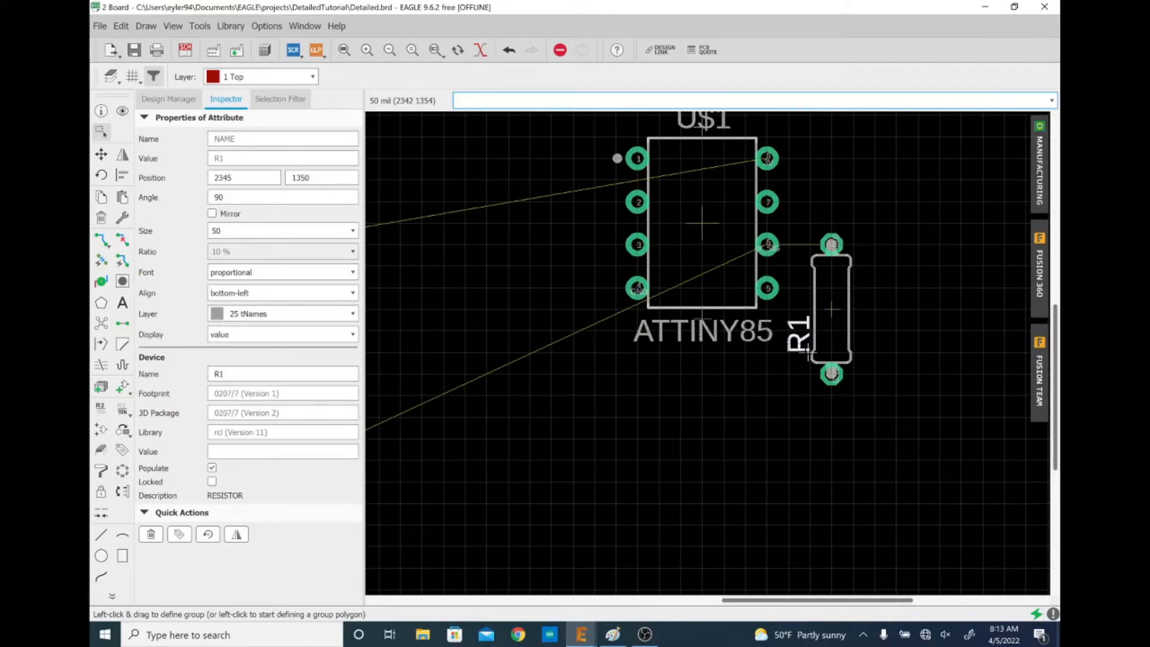
left_click(808, 352)
left_click_drag(809, 353, 841, 329)
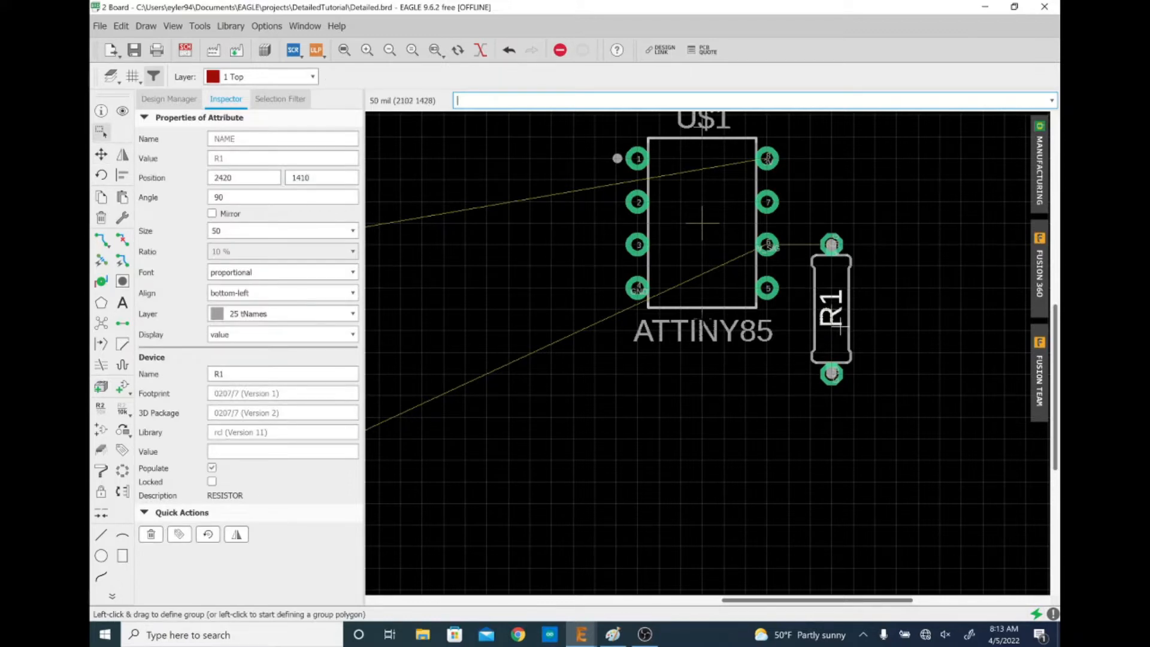
Rotate the ATTINY85 value label vertically and place it inside the chip's outline, and delete the U$1 name label above it.
left_click(705, 320)
left_click_drag(705, 320, 702, 359)
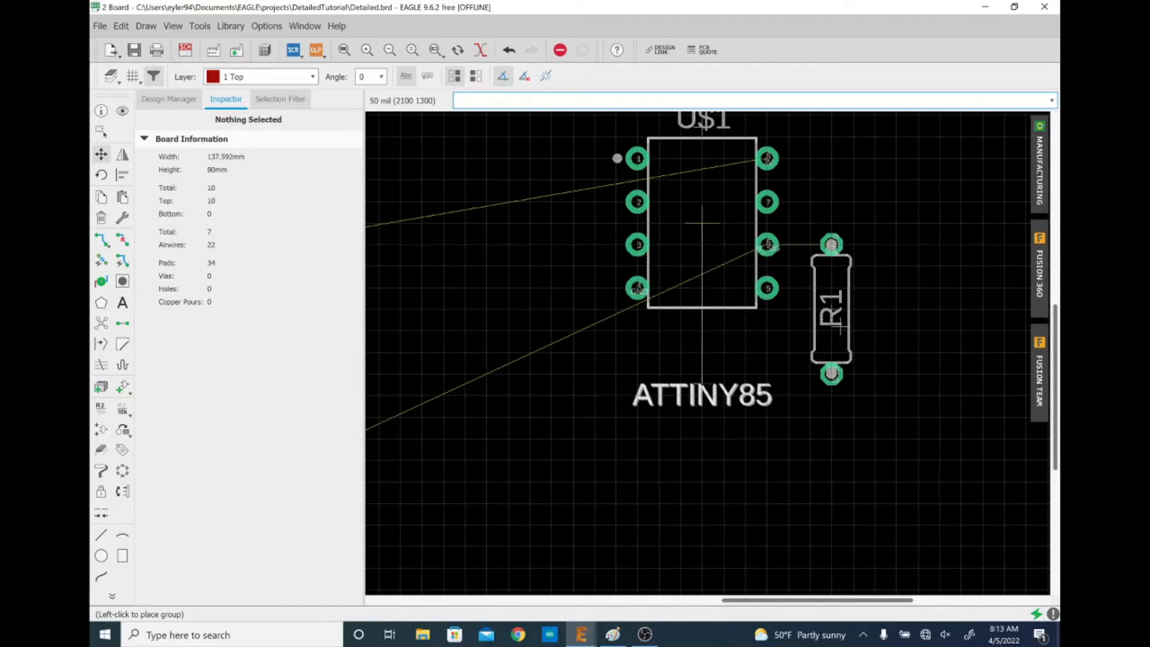
key("alt")
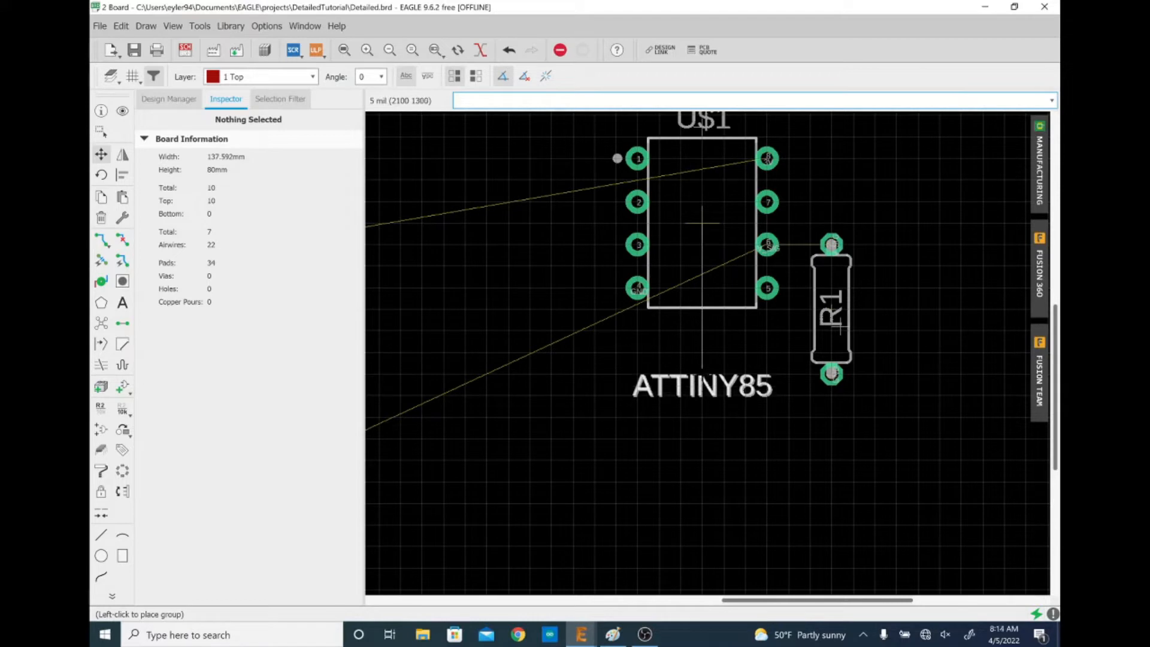
right_click(702, 245)
key("alt")
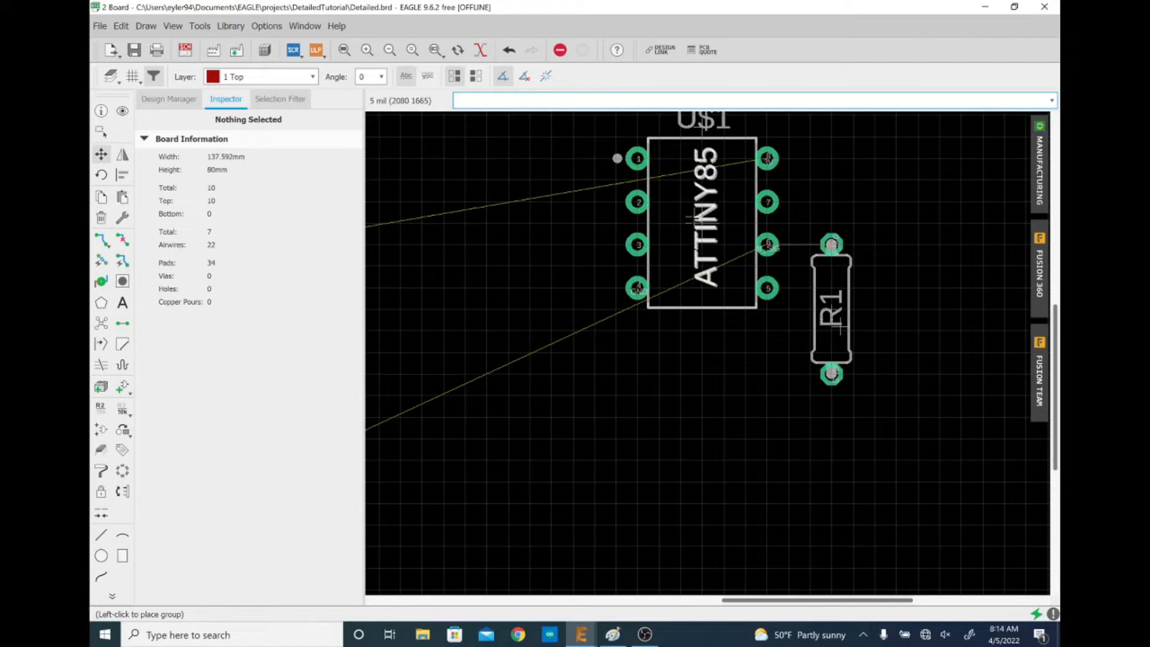
left_click(688, 221)
scroll(689, 222, "down", 1)
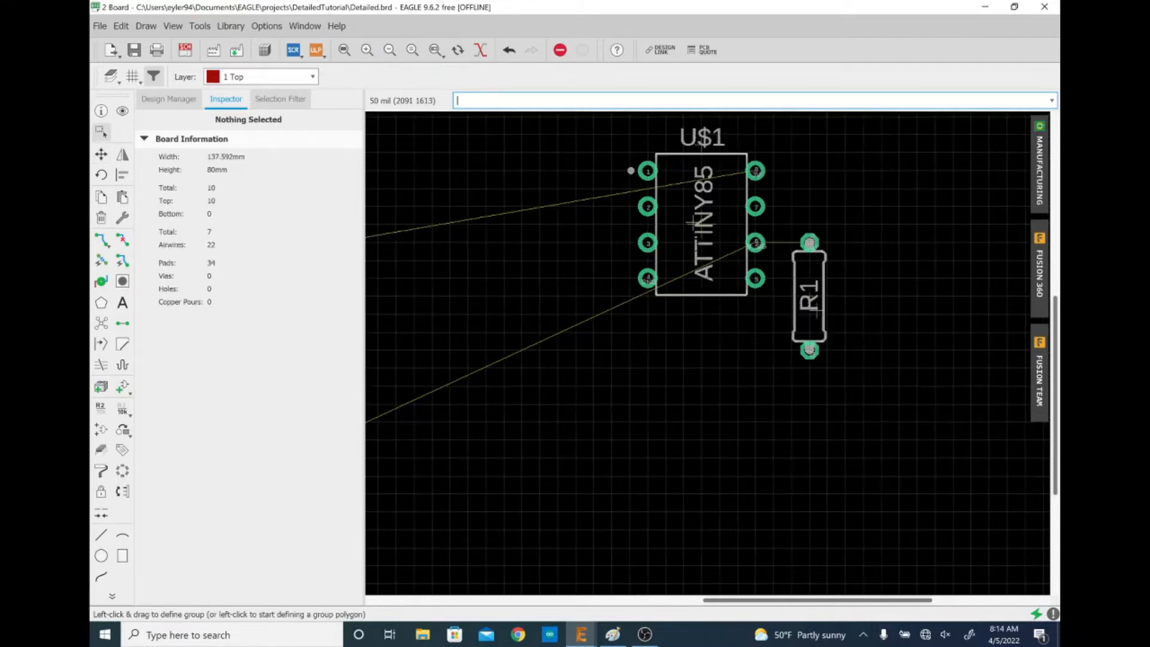
left_click(692, 223)
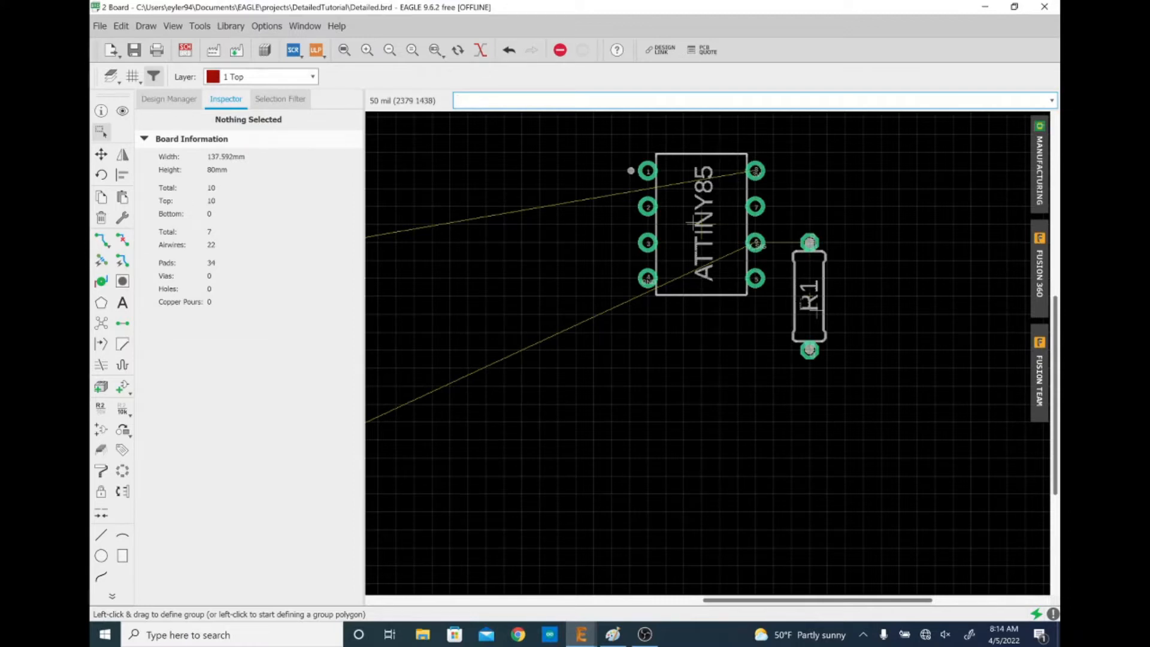
scroll(804, 297, "down", 1)
Move resistor R1 50 mil closer to the ATTINY85, to (2350, 1450) mil.
left_click_drag(809, 295, 793, 296)
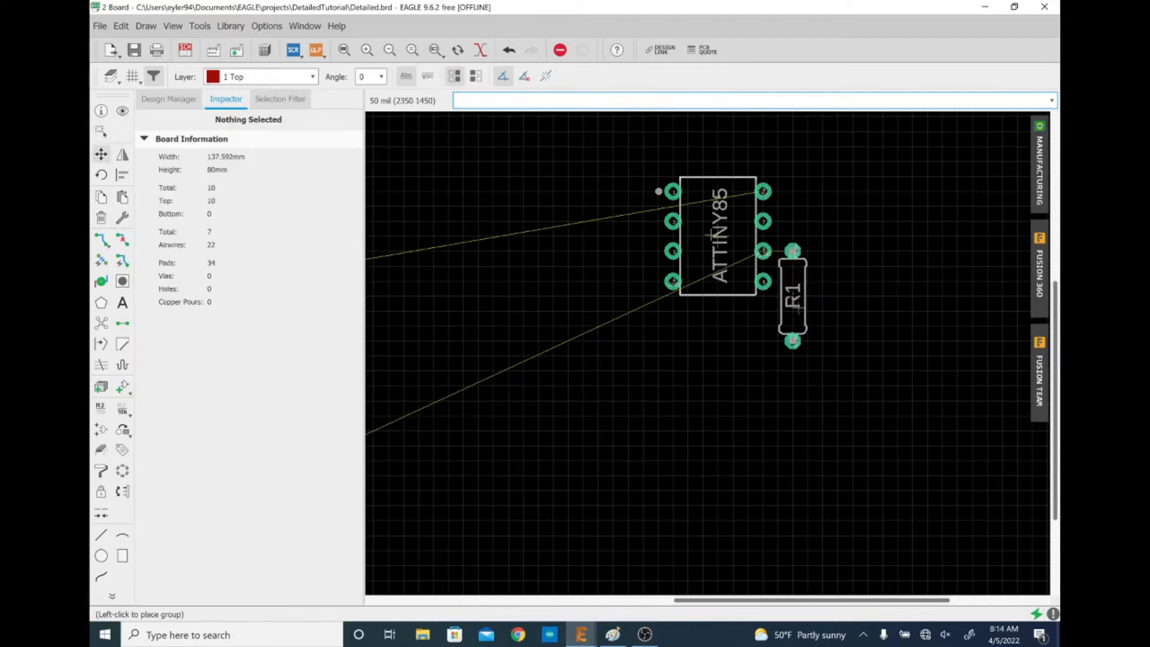
left_click(793, 297)
scroll(793, 297, "down", 2)
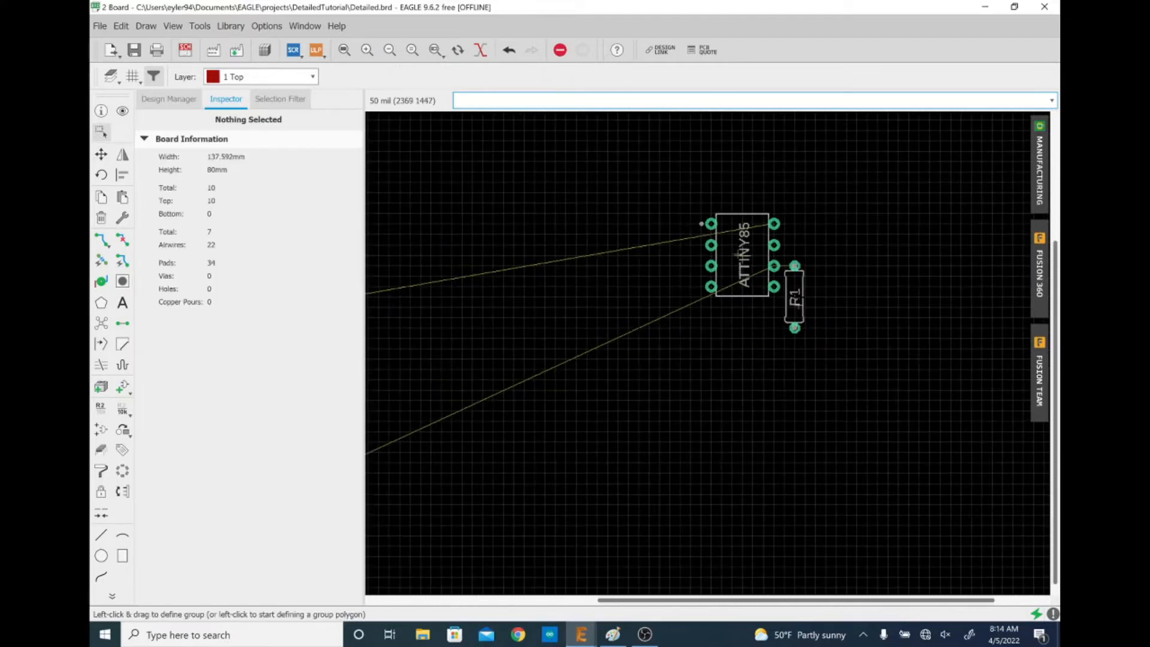
scroll(795, 297, "up", 1)
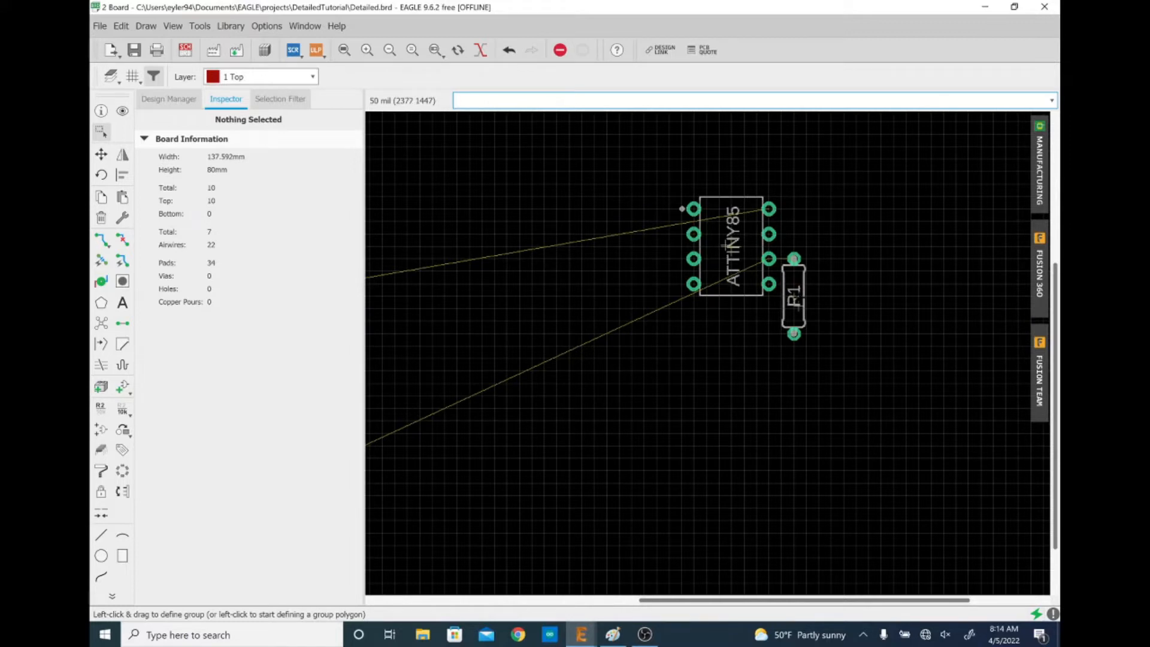
Move the LM358N (IC1) onto the board, and shift the ATTINY85 together with R1 toward the board's lower-right corner.
scroll(743, 248, "down", 3)
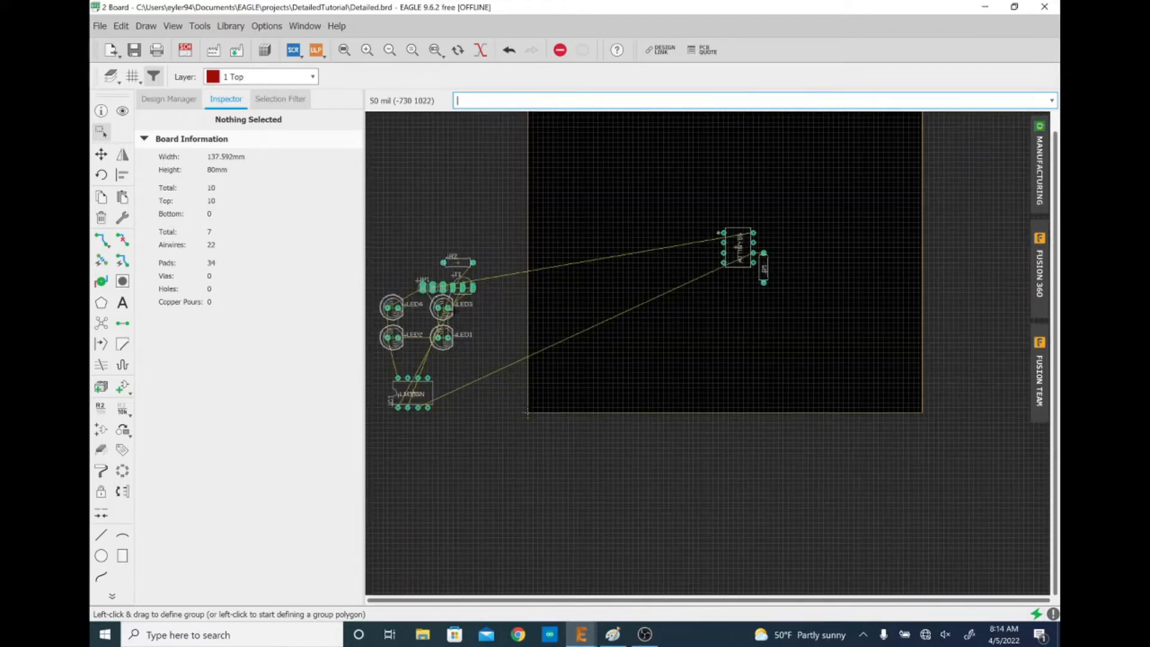
left_click(415, 393)
left_click_drag(415, 393, 638, 339)
left_click_drag(675, 210, 797, 306)
left_click_drag(742, 252, 867, 359)
Rotate IC1 upright with its notch facing up and place it near the middle of the board.
left_click(637, 336)
left_click_drag(638, 335, 687, 222)
right_click(693, 222)
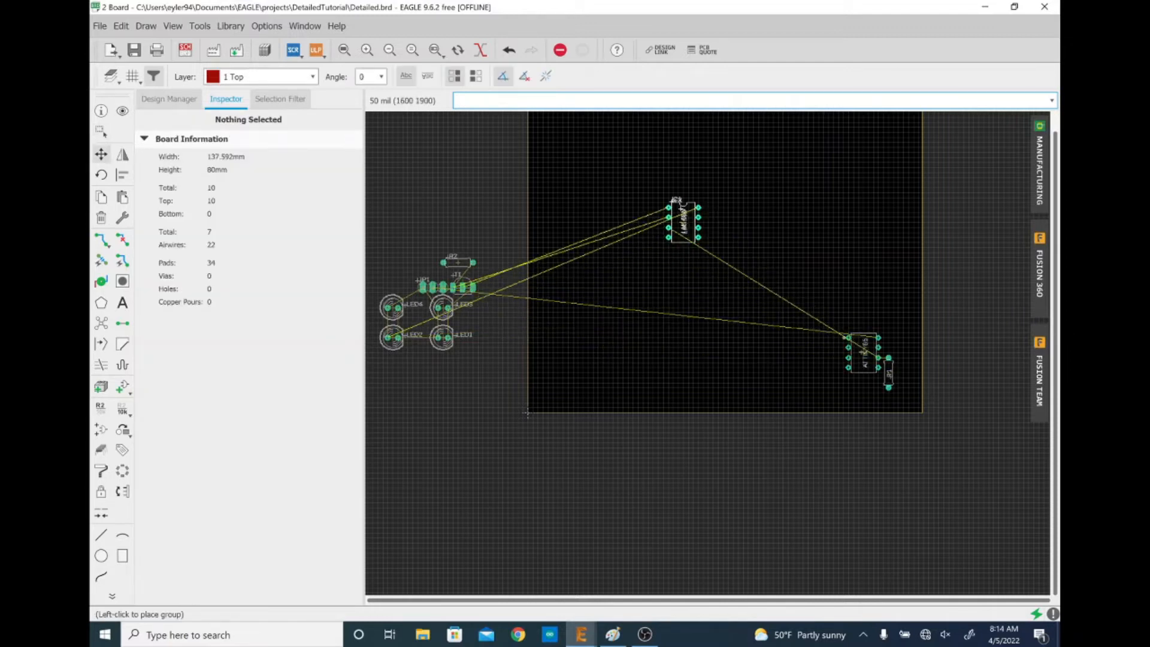
left_click(692, 247)
Move the four LEDs as a group onto the board, above and slightly to the right of IC1.
left_click(556, 224)
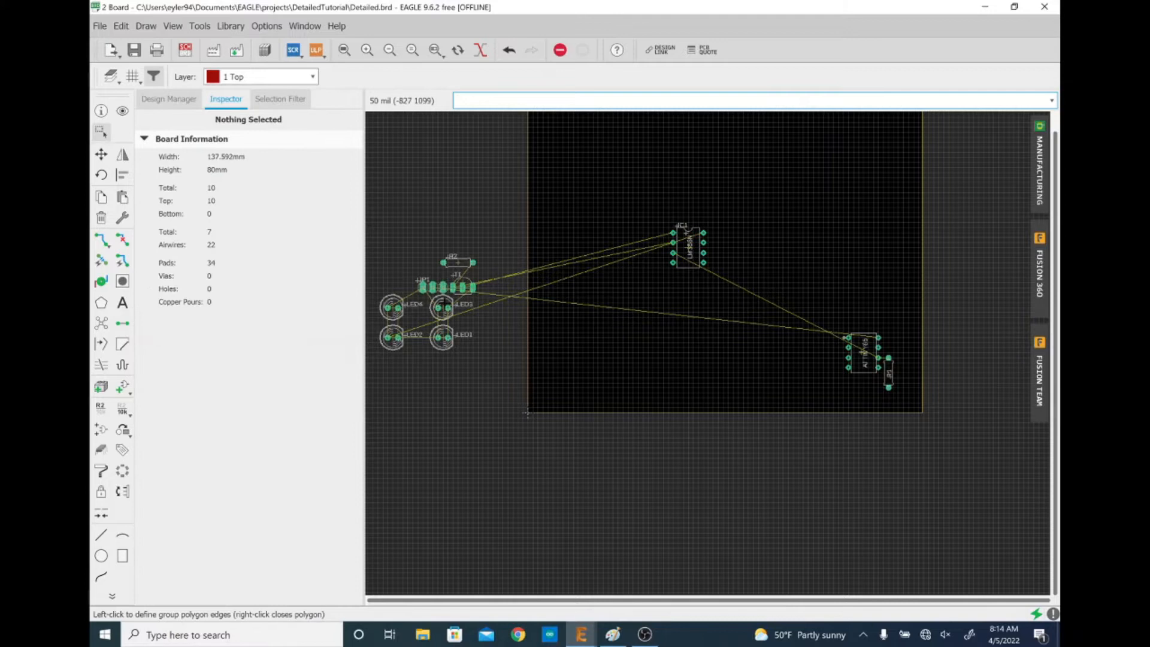
left_click_drag(472, 364, 563, 177)
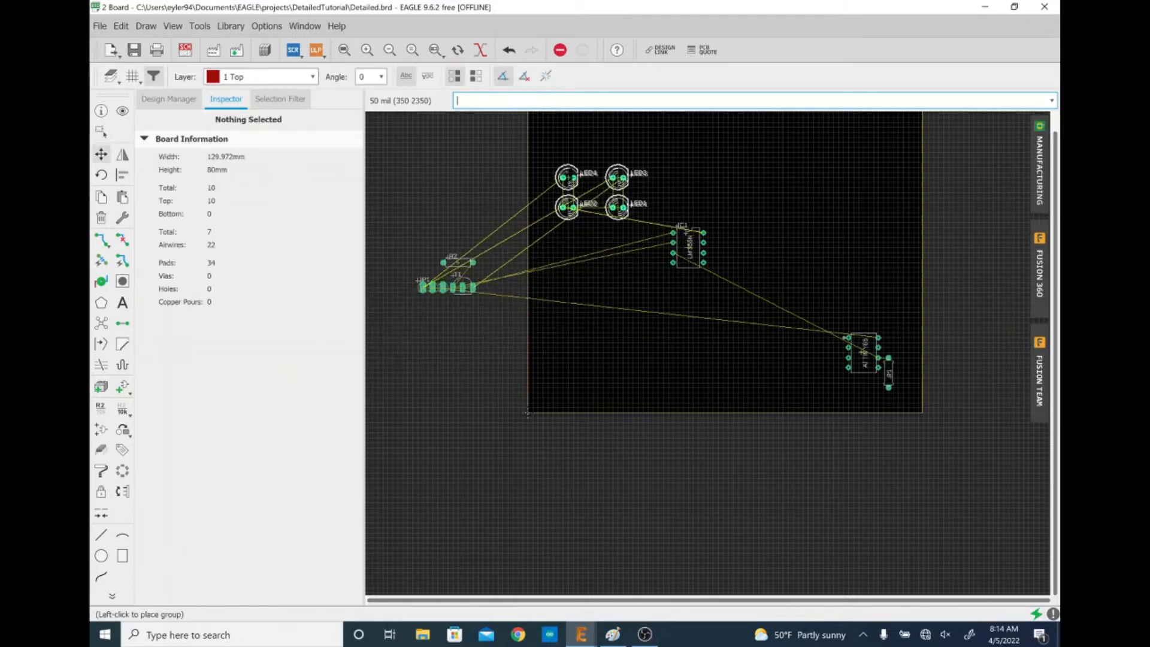
left_click(719, 167)
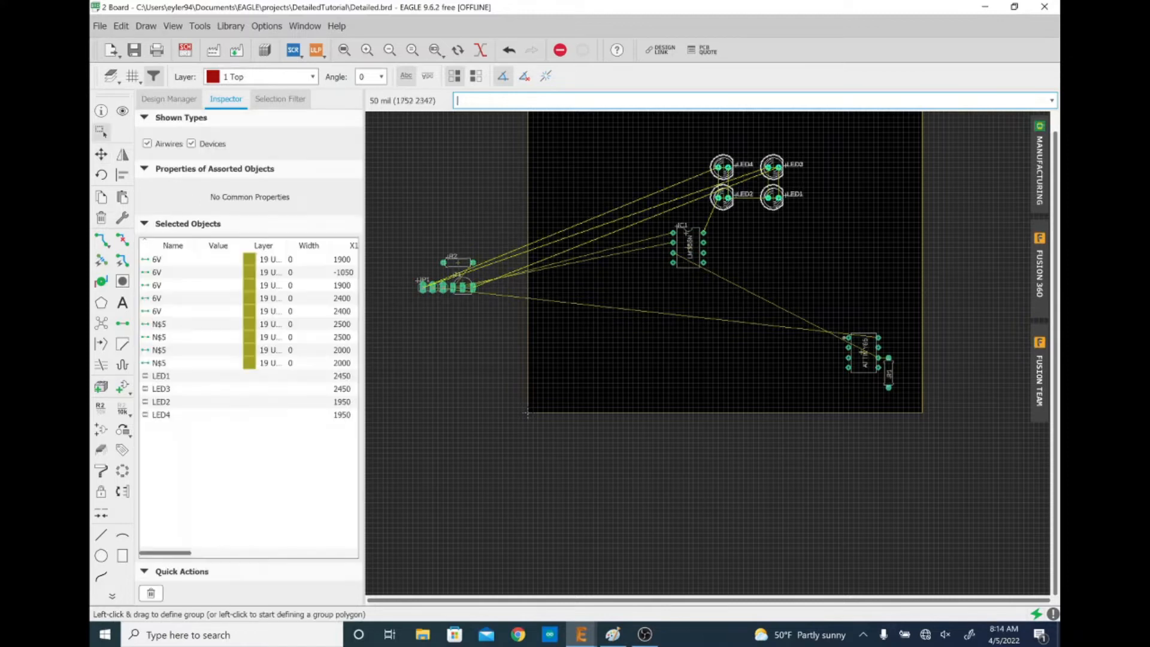
Move T1 beside IC1 to (2250, 1700) mil, and realign the board outline's lower-left corner with the origin.
left_click_drag(458, 287, 753, 243)
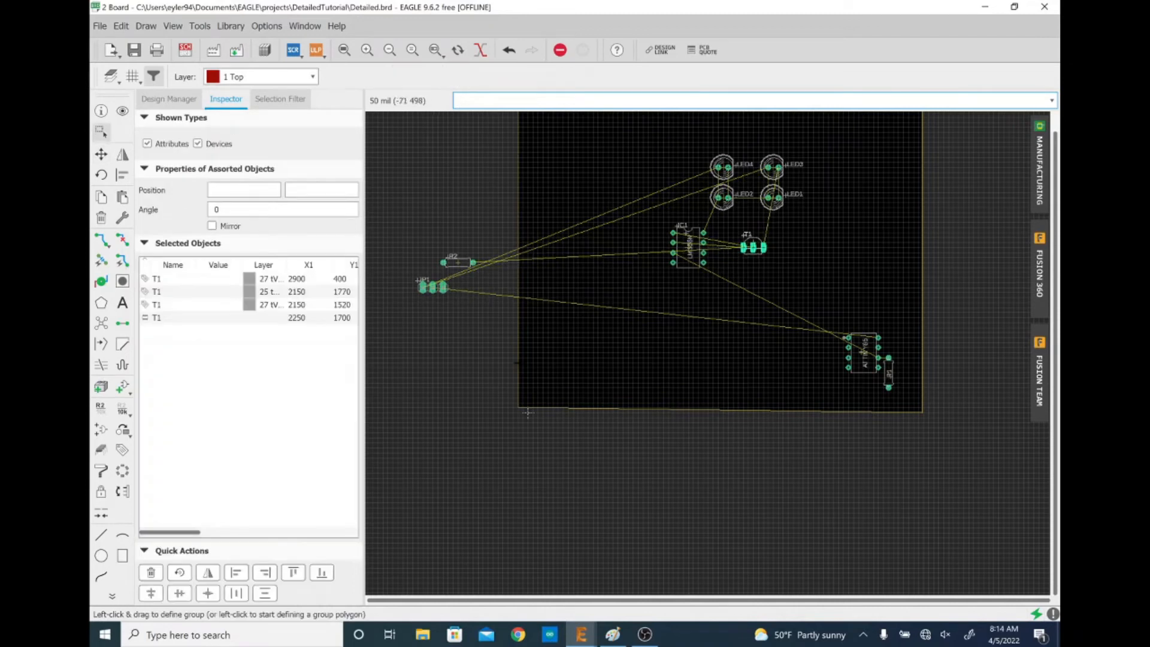
left_click_drag(519, 362, 528, 368)
left_click(572, 429)
Place R2 below T1 at (2150, 1350) mil with a 90° angle, and move JP1 to (3450, 1300) mil.
left_click_drag(453, 261, 744, 277)
right_click(756, 290)
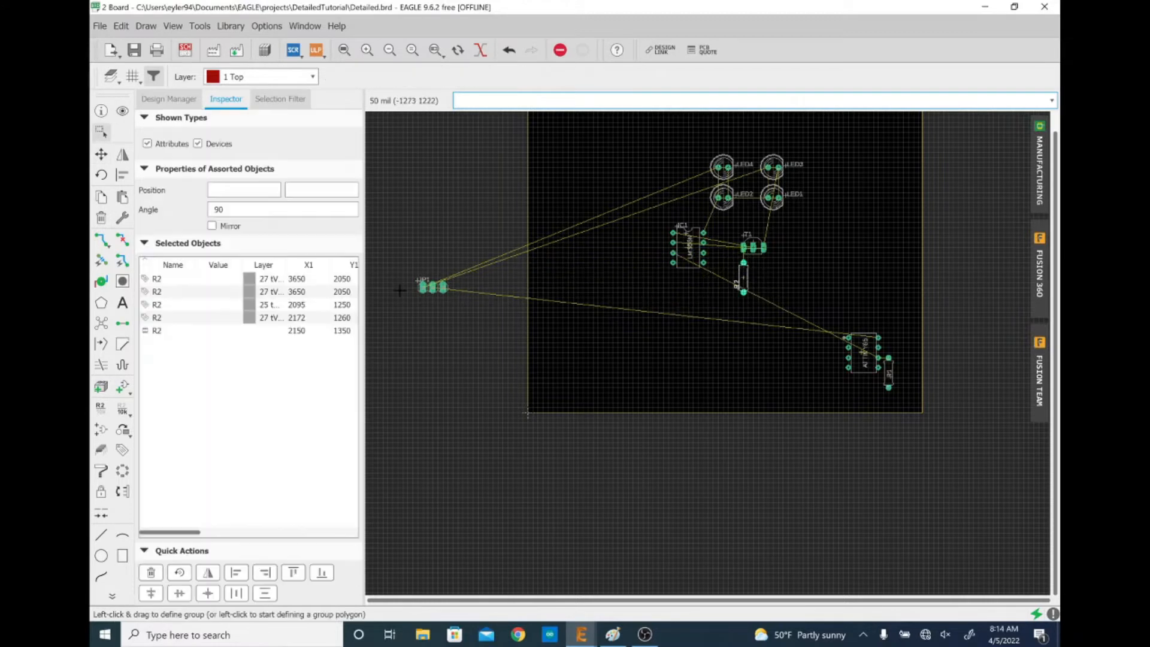
left_click(435, 286)
left_click_drag(427, 287, 844, 277)
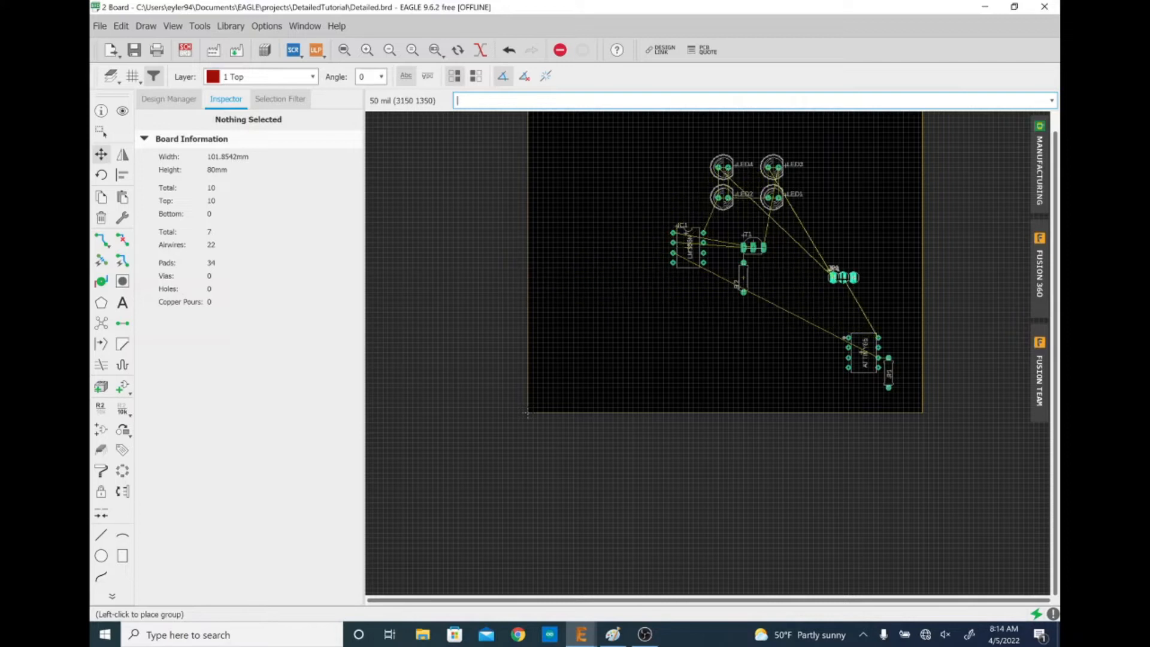
left_click(870, 279)
Rotate LED4 to 270° and place it at (1650, 2450) mil, above IC1.
scroll(842, 269, "up", 2)
middle_click_drag(788, 217, 756, 323)
scroll(651, 249, "up", 3)
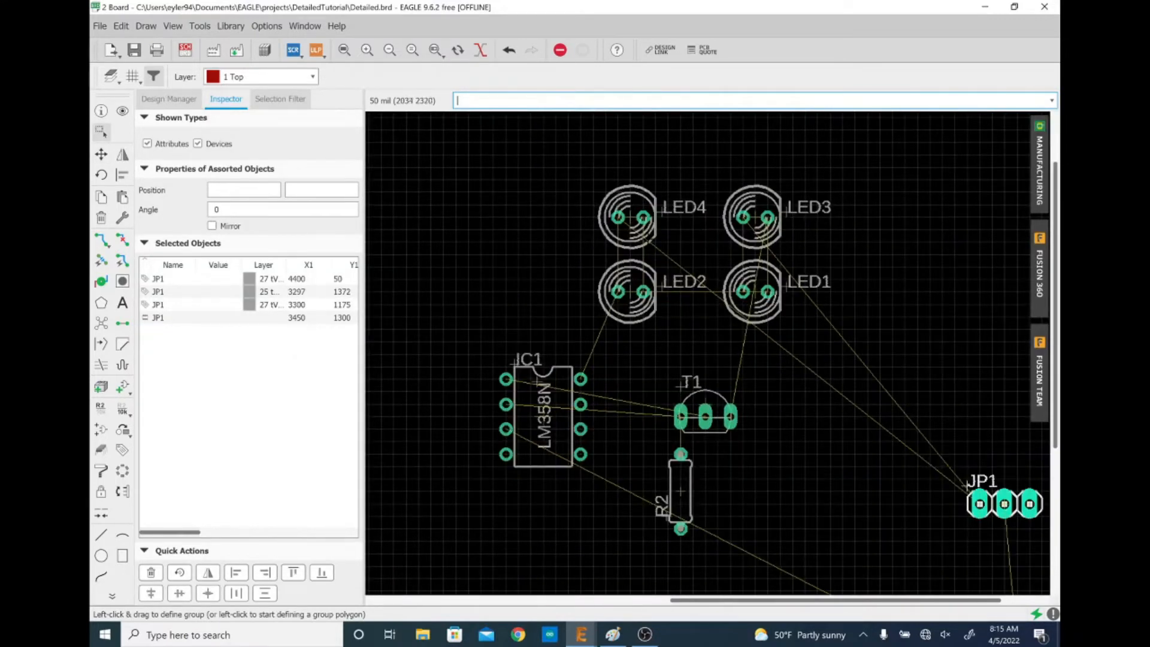
left_click(629, 219)
right_click(579, 206)
right_click(580, 204)
right_click(580, 205)
left_click(556, 216)
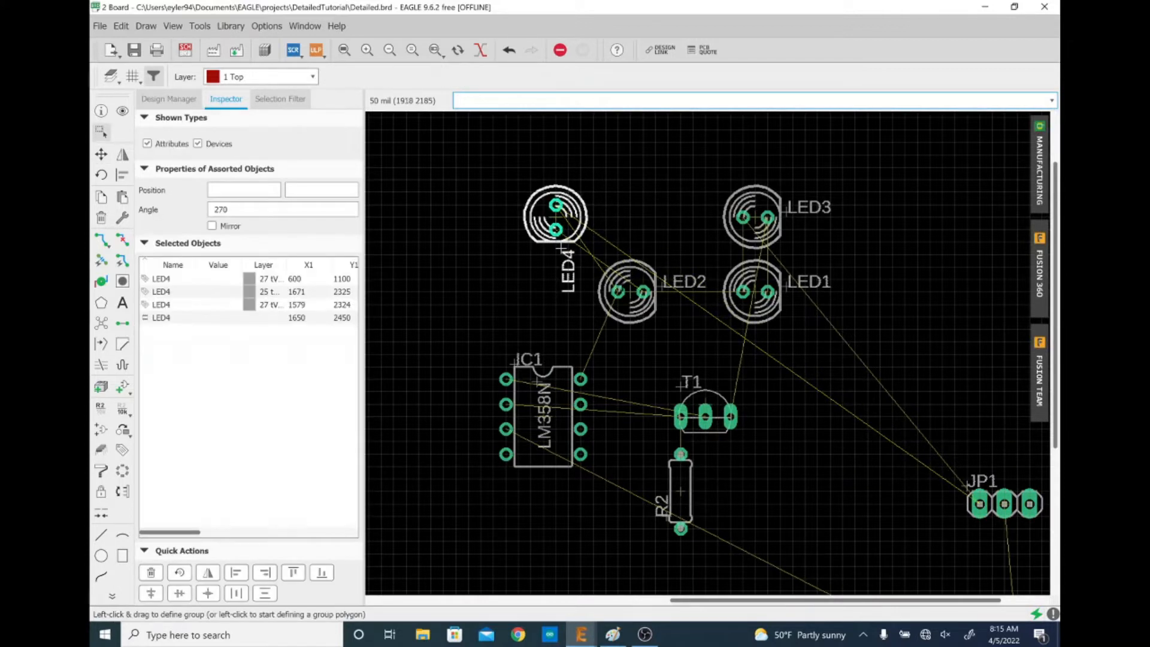
Rotate LED2 to 270° and place it next to LED4 at (1900, 2450) mil.
left_click(629, 292)
right_click(632, 254)
right_click(631, 254)
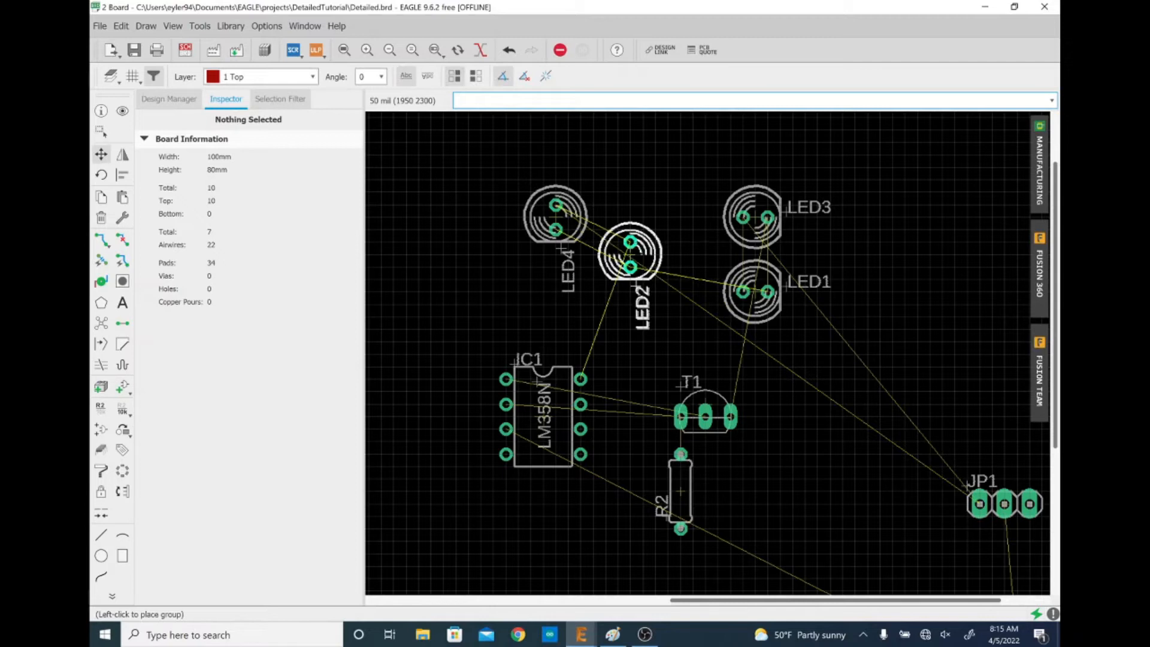
left_click(618, 217)
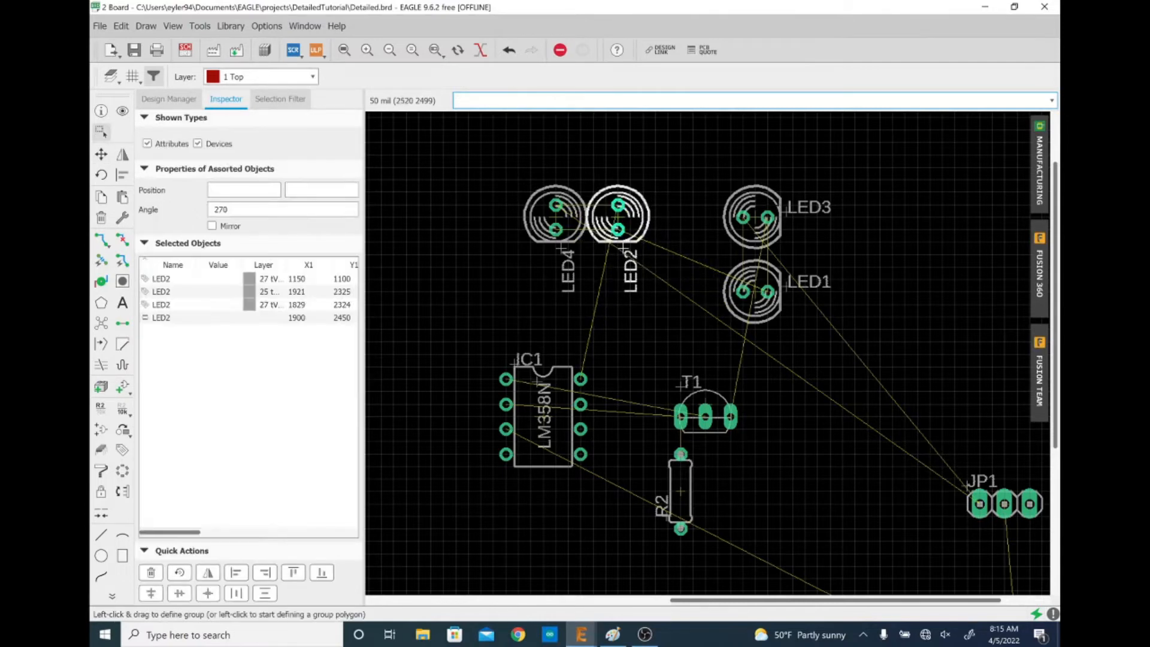
Rotate LED3 to 270° and place it in line with LED4 and LED2 at (2200, 2450) mil.
left_click(755, 217)
right_click(706, 217)
right_click(706, 217)
right_click(705, 217)
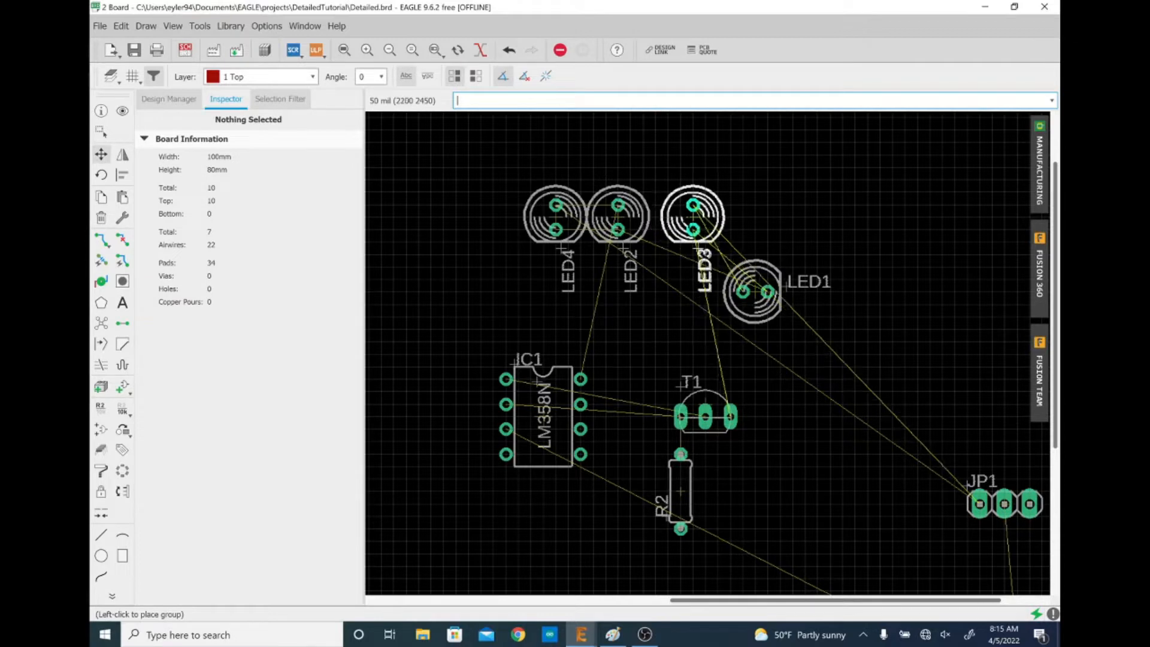
left_click(693, 217)
Space the LED row evenly by moving LED2 to (1950, 2450) mil and LED3 to (2250, 2450) mil.
left_click(618, 217)
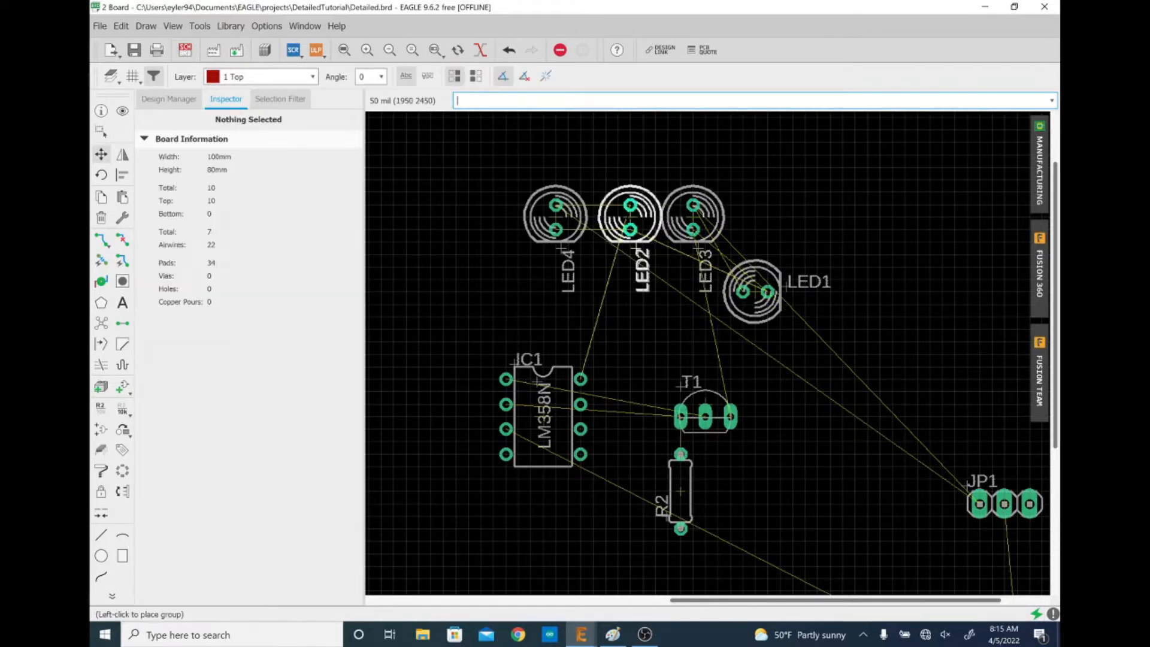
left_click(631, 217)
left_click(694, 217)
left_click(706, 217)
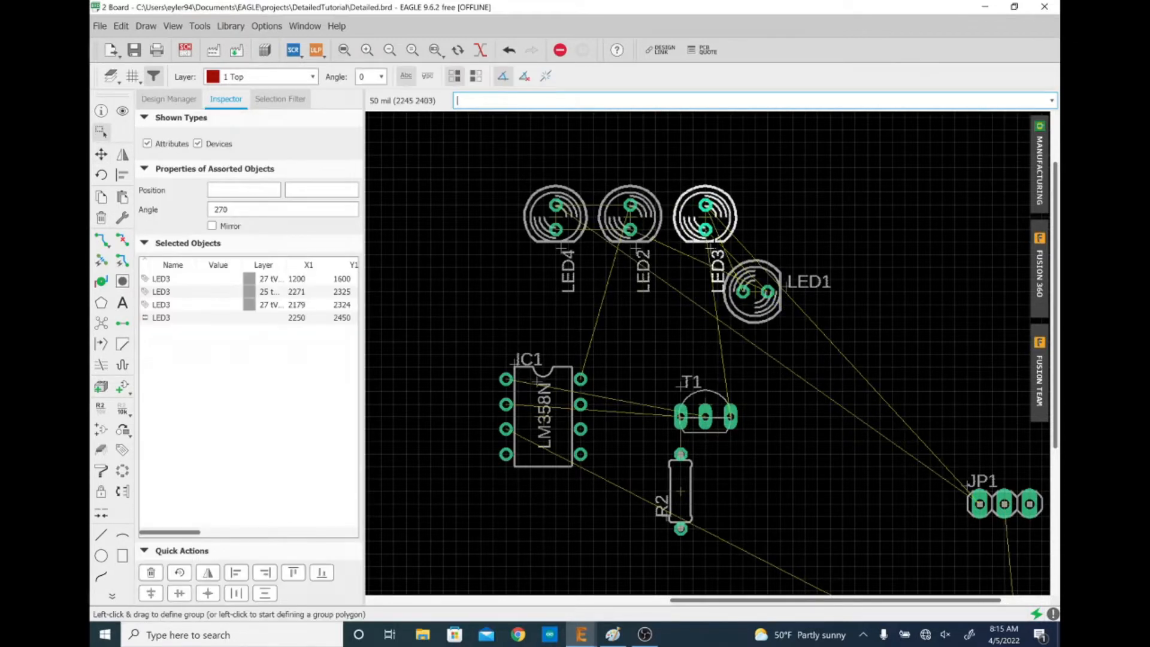
Rotate LED1 to 270° and place it at the right end of the LED row, at (2550, 2450) mil.
left_click(755, 292)
right_click(780, 241)
right_click(781, 242)
right_click(781, 241)
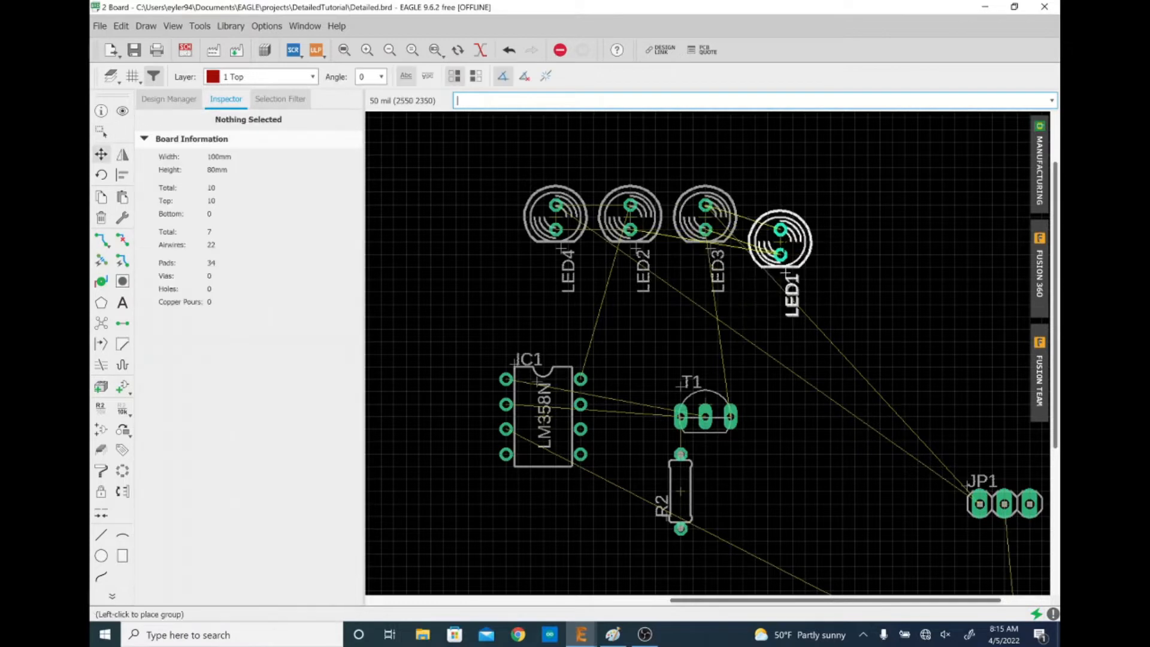
left_click(781, 217)
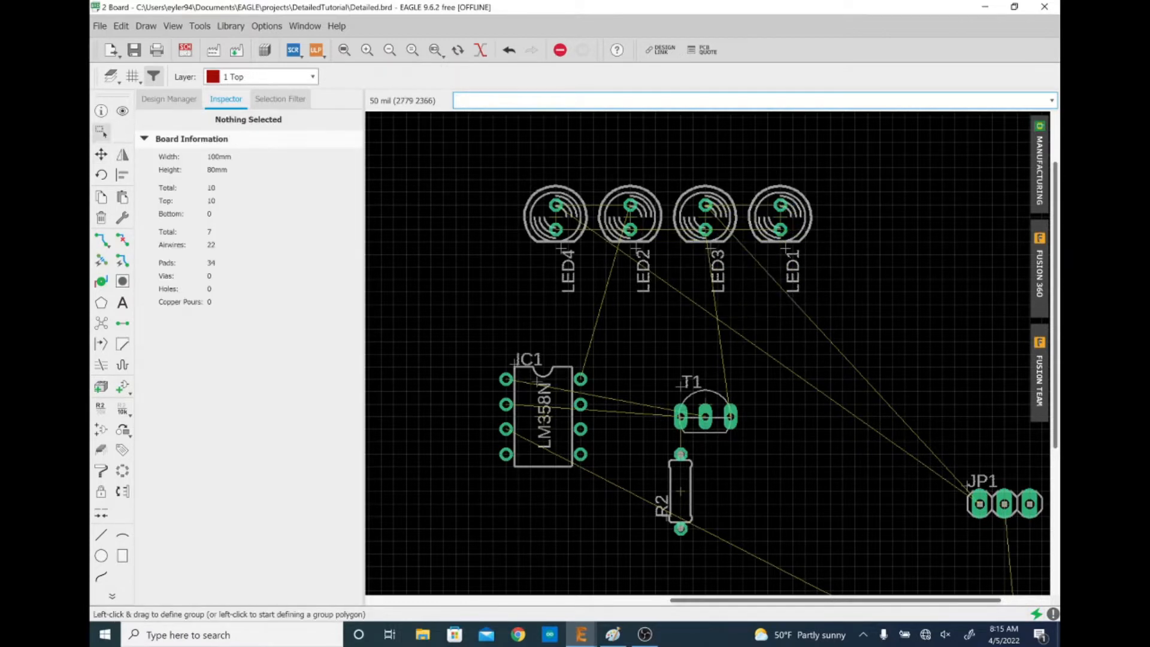
Recalculate the airwires with the ratsnest command.
scroll(704, 204, "up", 2)
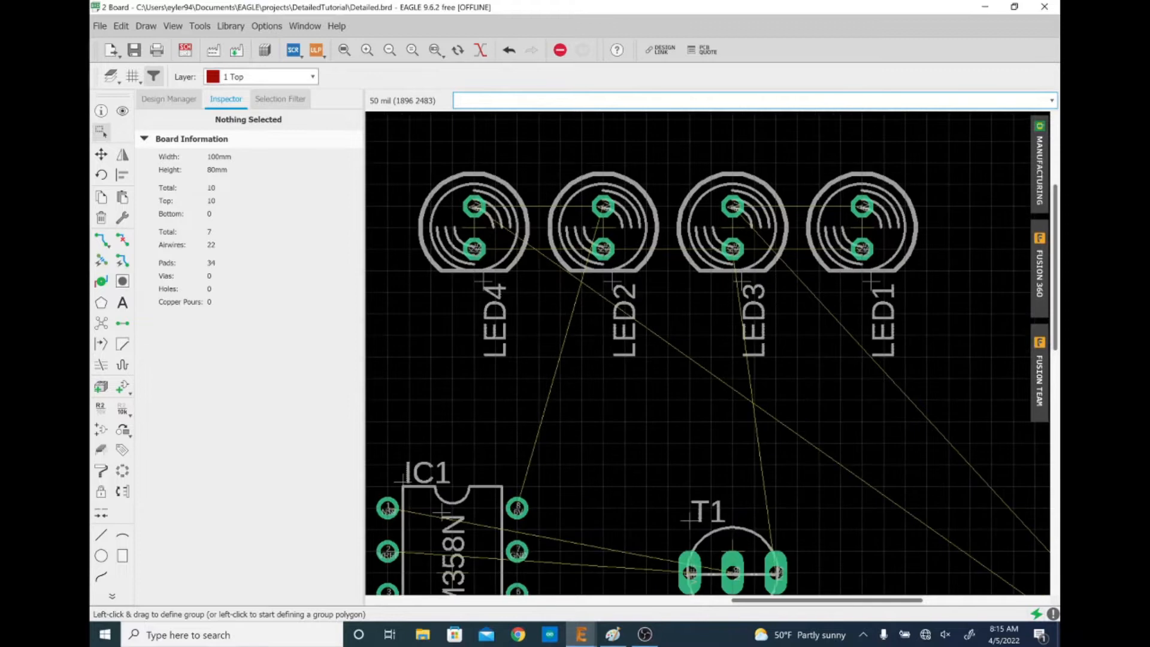
type("ratsnest")
key("Return")
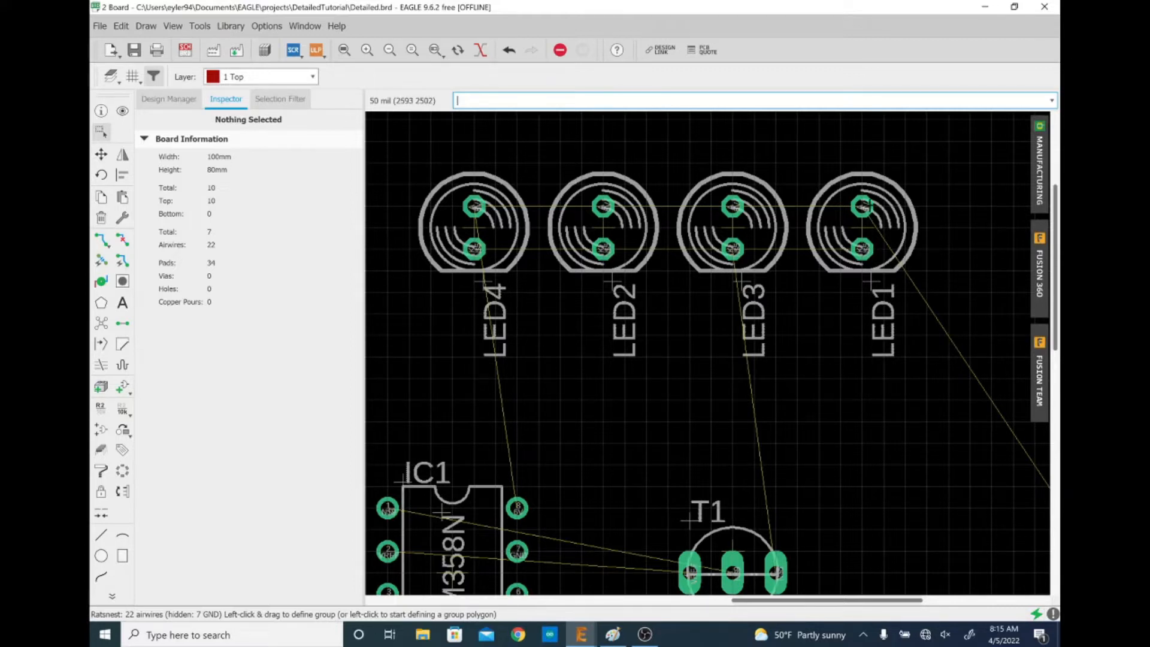
Move the row of four LEDs 150 mil right and 300 mil down, closer to IC1 and T1.
scroll(732, 206, "down", 2)
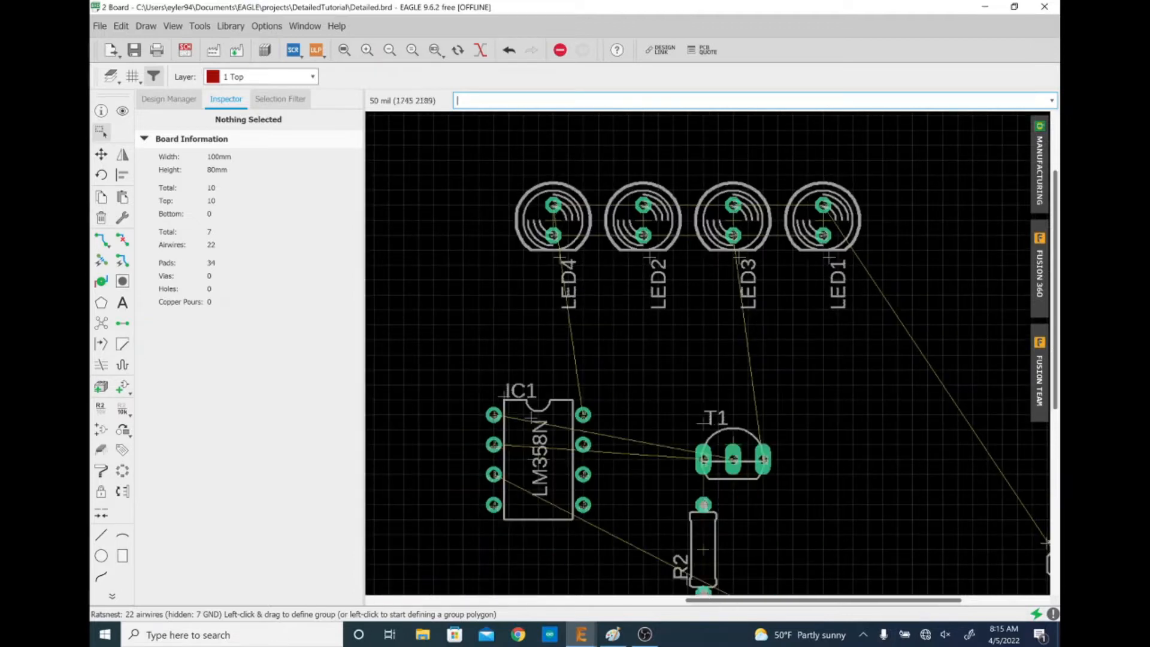
left_click_drag(476, 169, 863, 259)
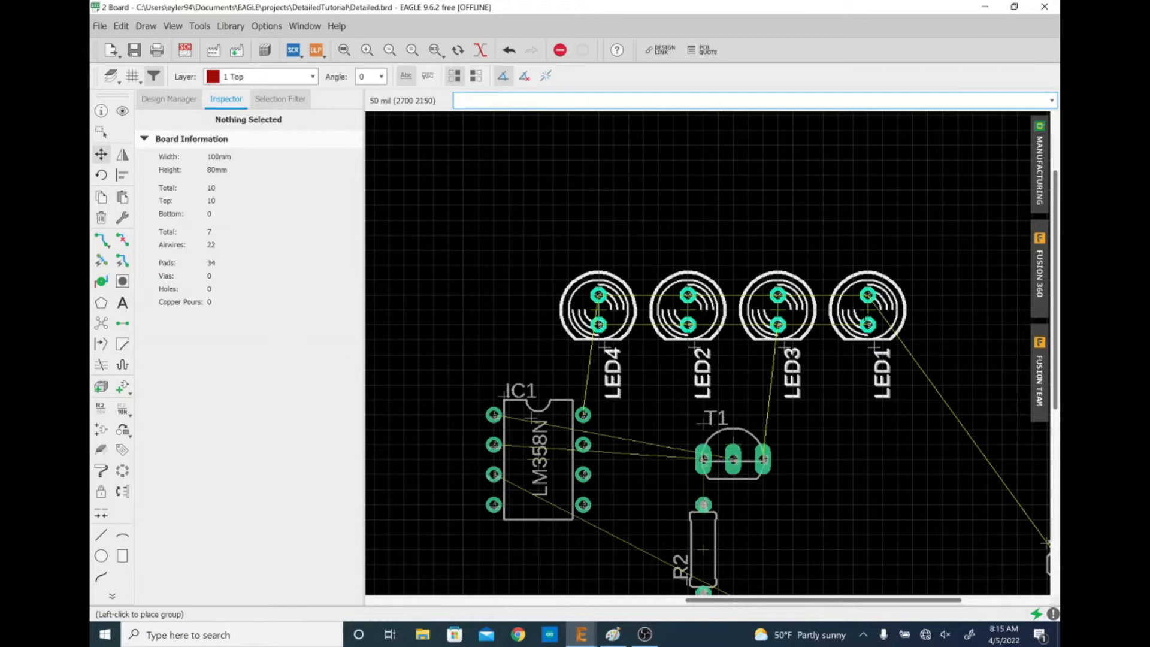
left_click(838, 310)
Delete the name labels of LED4, LED2, LED3 and LED1 below the LED row.
left_click(555, 349)
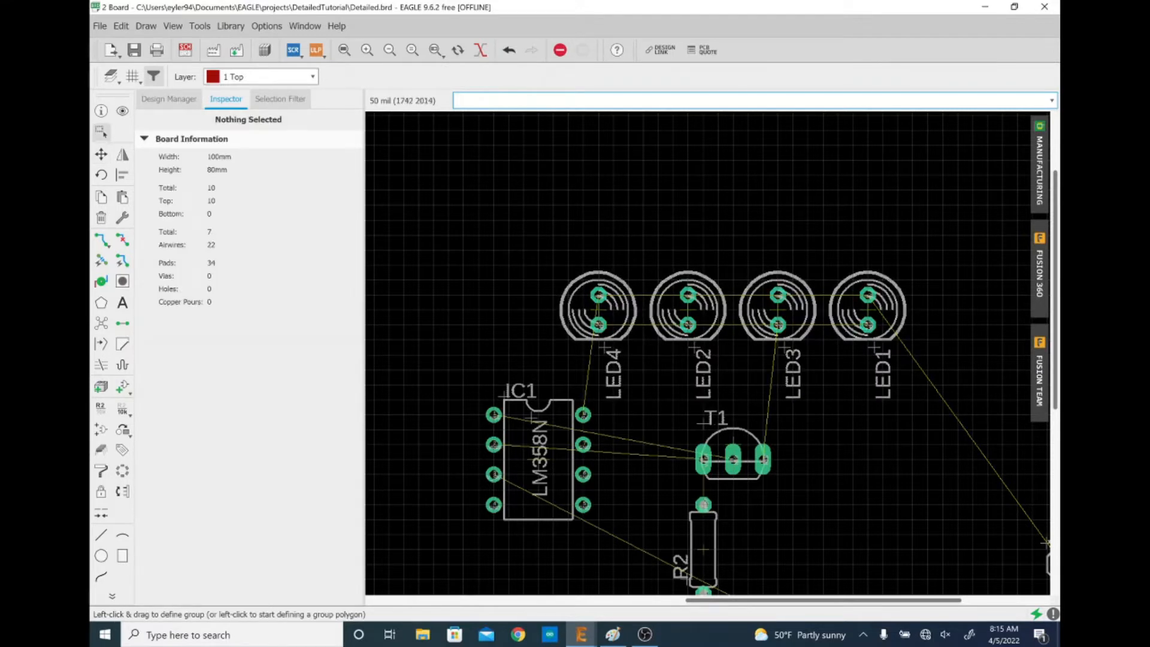
left_click_drag(565, 358, 893, 341)
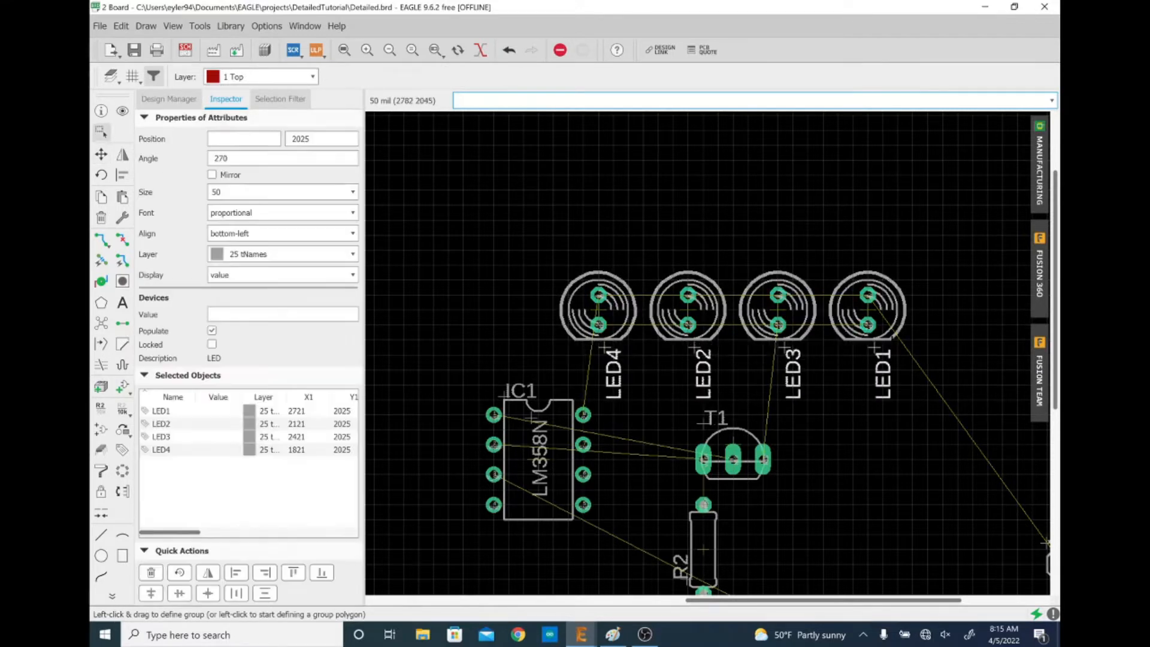
key("Delete")
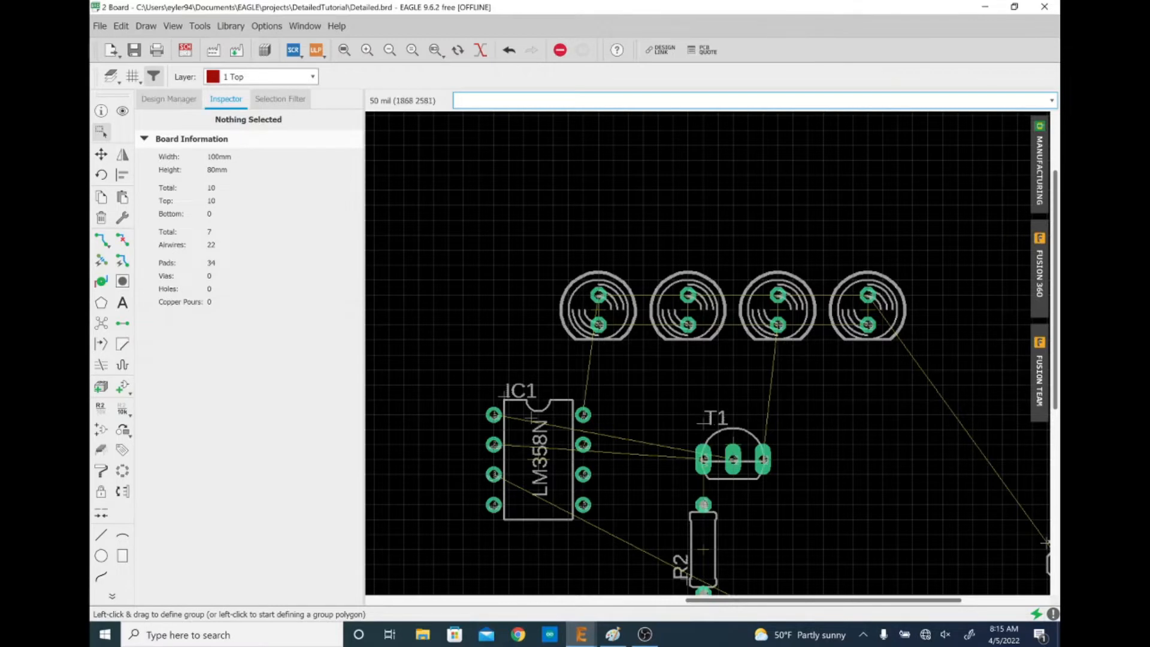
Delete the IC1 name label above the LM358N.
scroll(1046, 543, "down", 5)
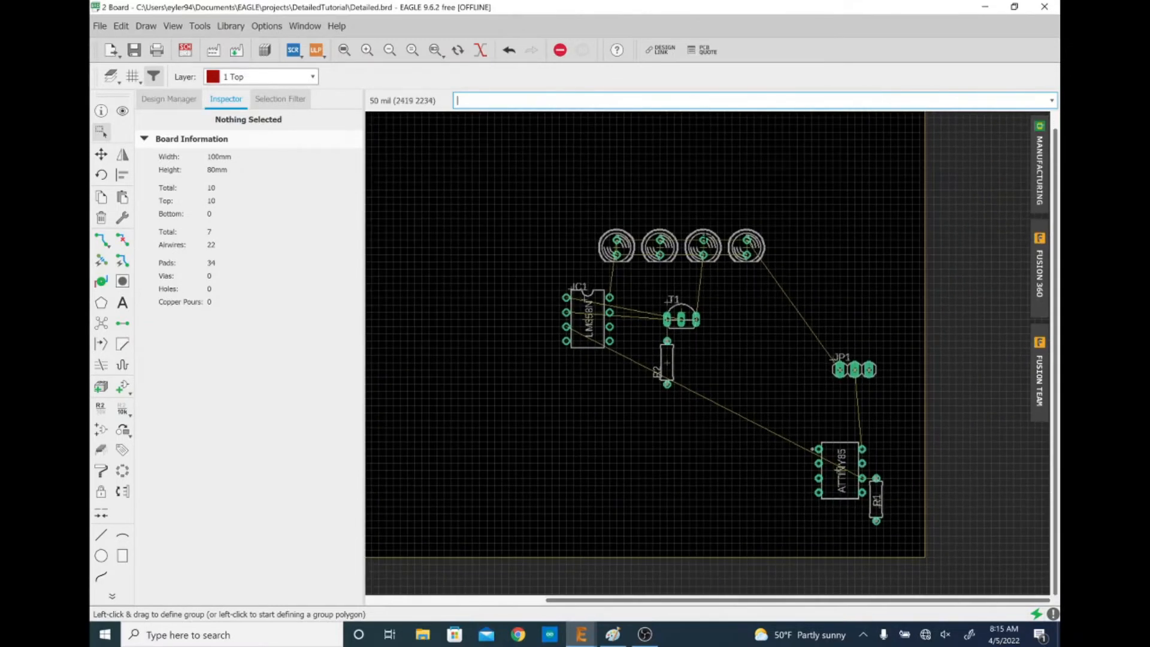
left_click(577, 287)
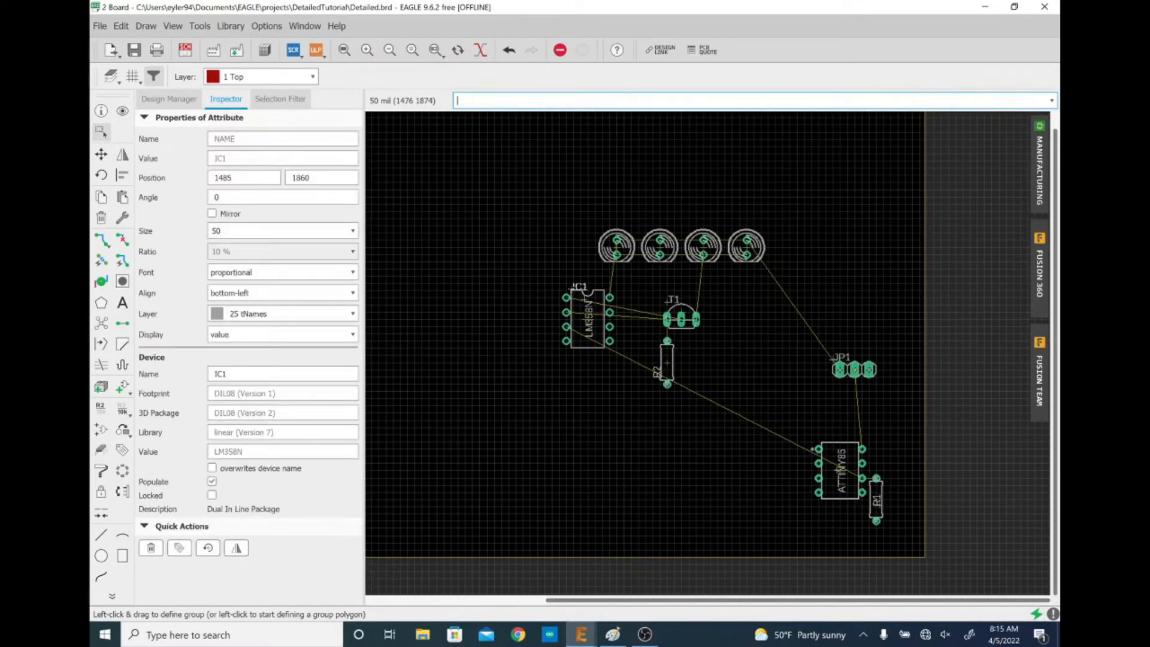
key("Delete")
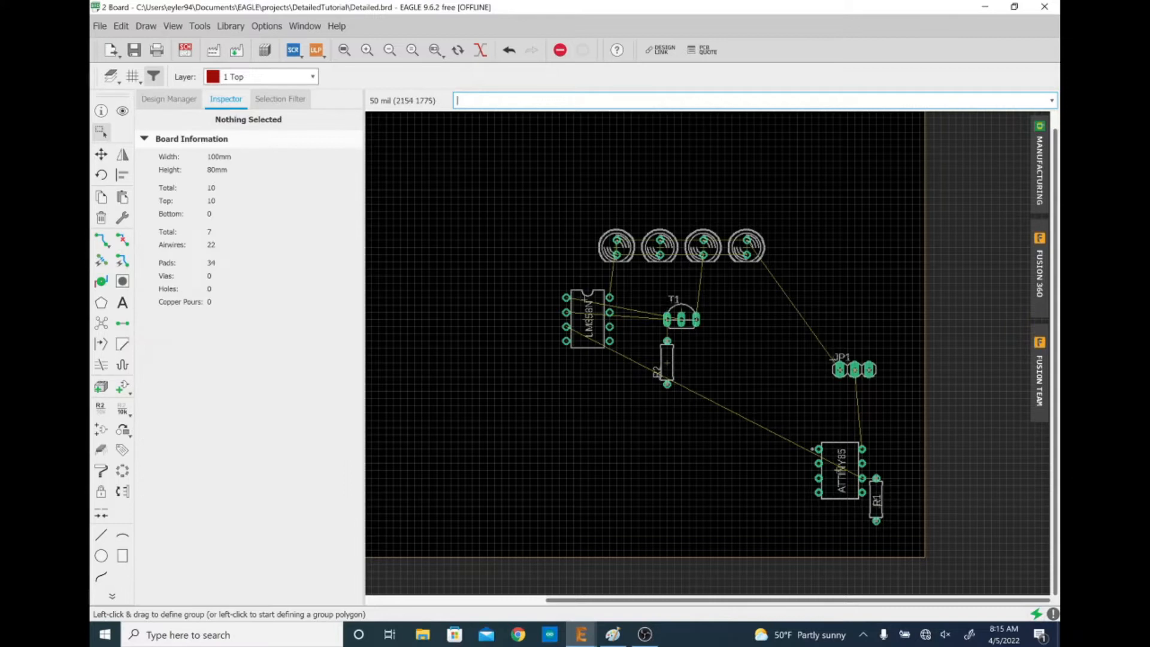
Move the R2 name label inside the resistor's outline.
scroll(656, 370, "up", 7)
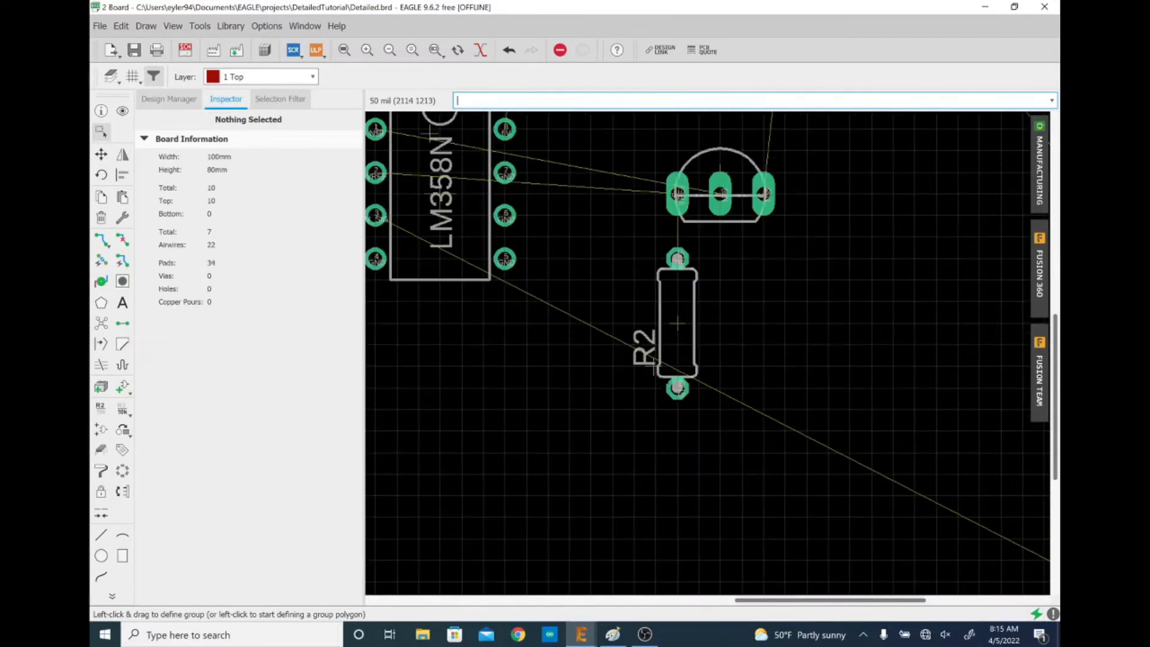
left_click(654, 370)
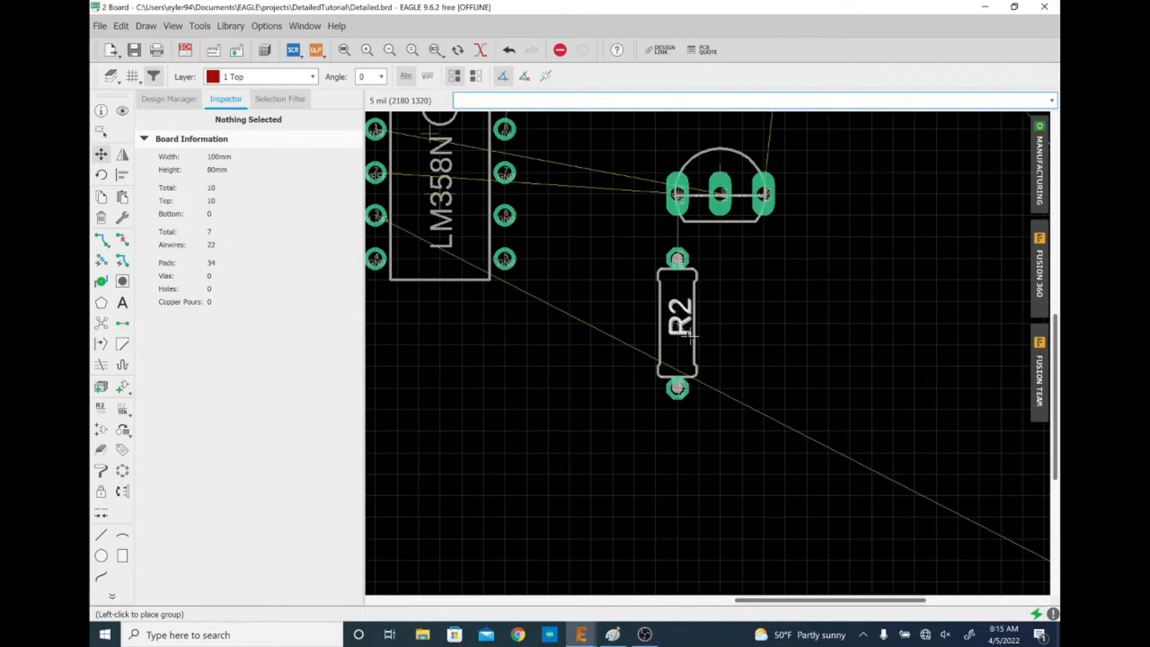
left_click(685, 342)
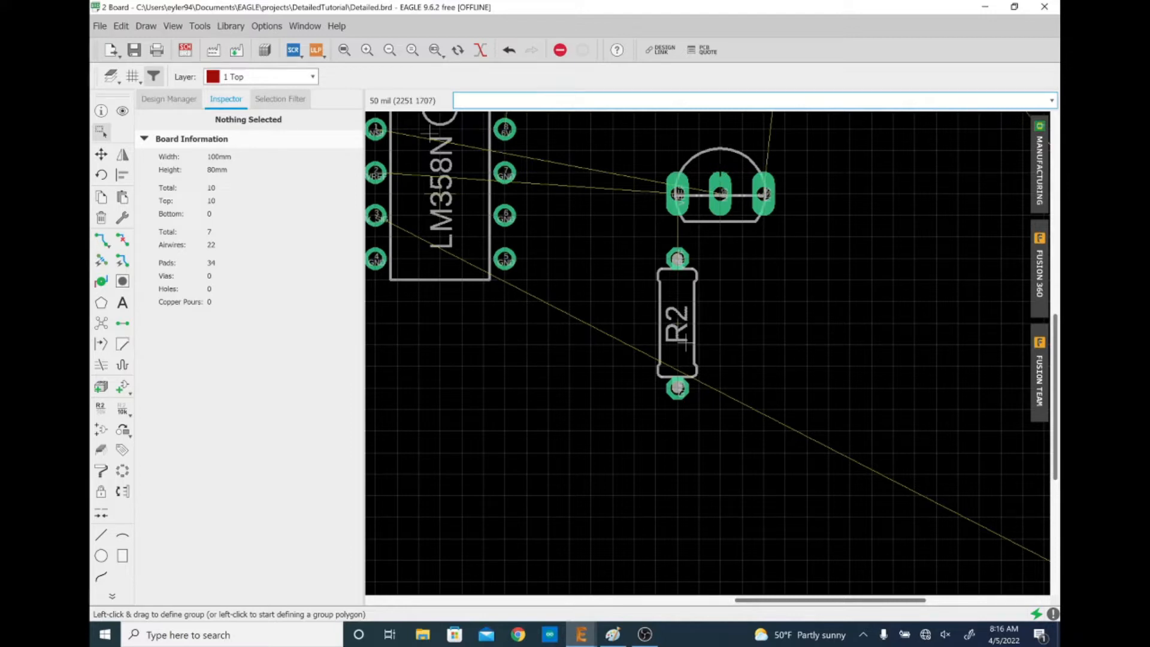
Smash transistor T1 to get its separate name label back above the part.
type("smash")
key("Return")
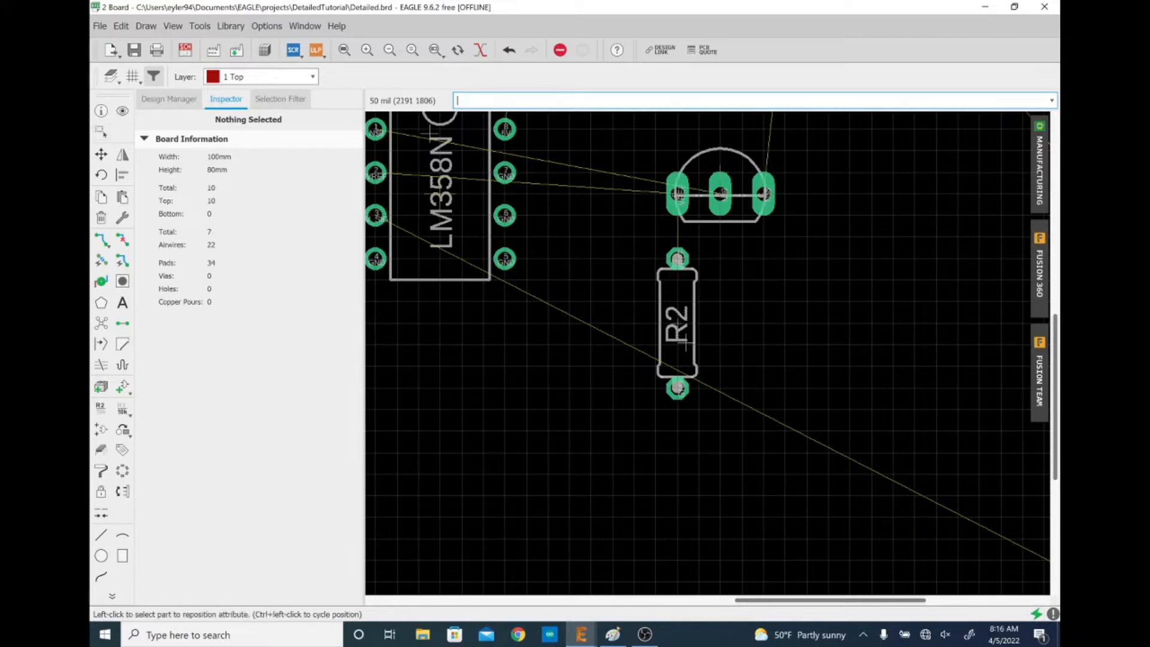
left_click(720, 186)
key("Escape")
right_click(676, 144)
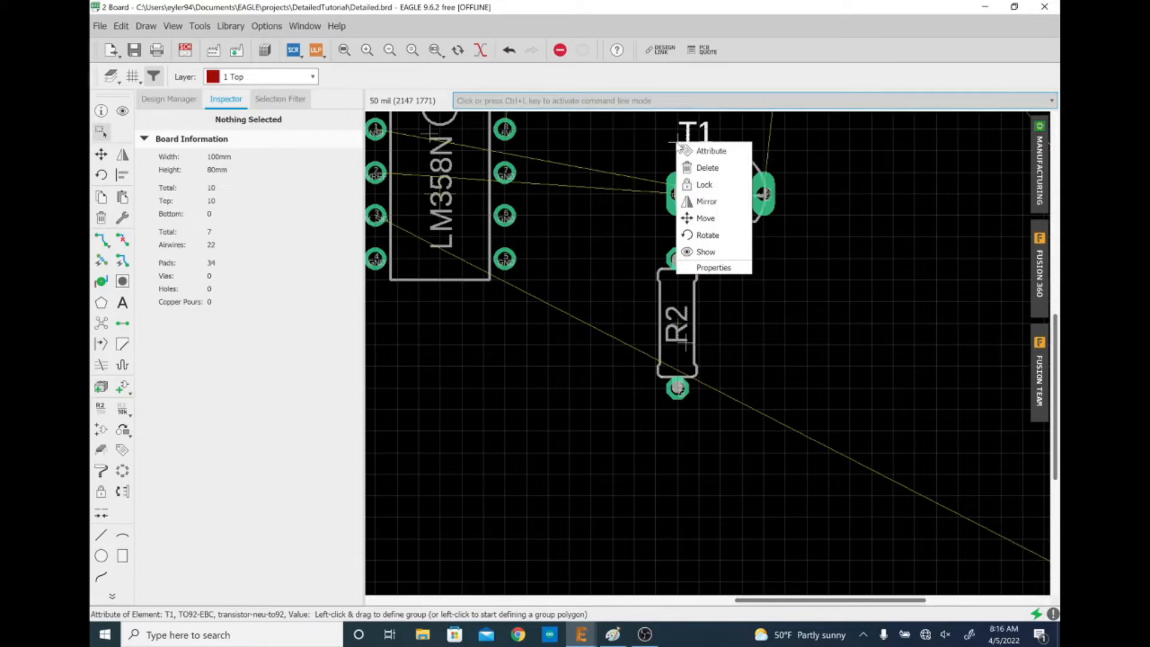
key("Escape")
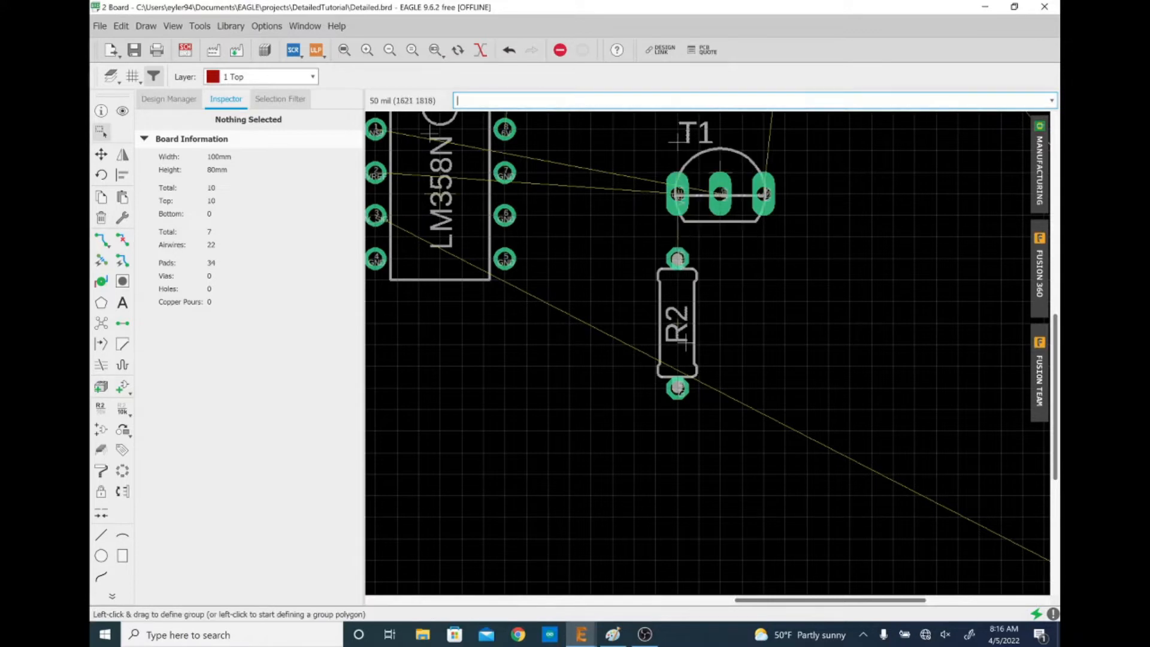
Rename transistor T1 as 2N3904.
left_click(277, 99)
left_click(217, 100)
left_click(720, 175)
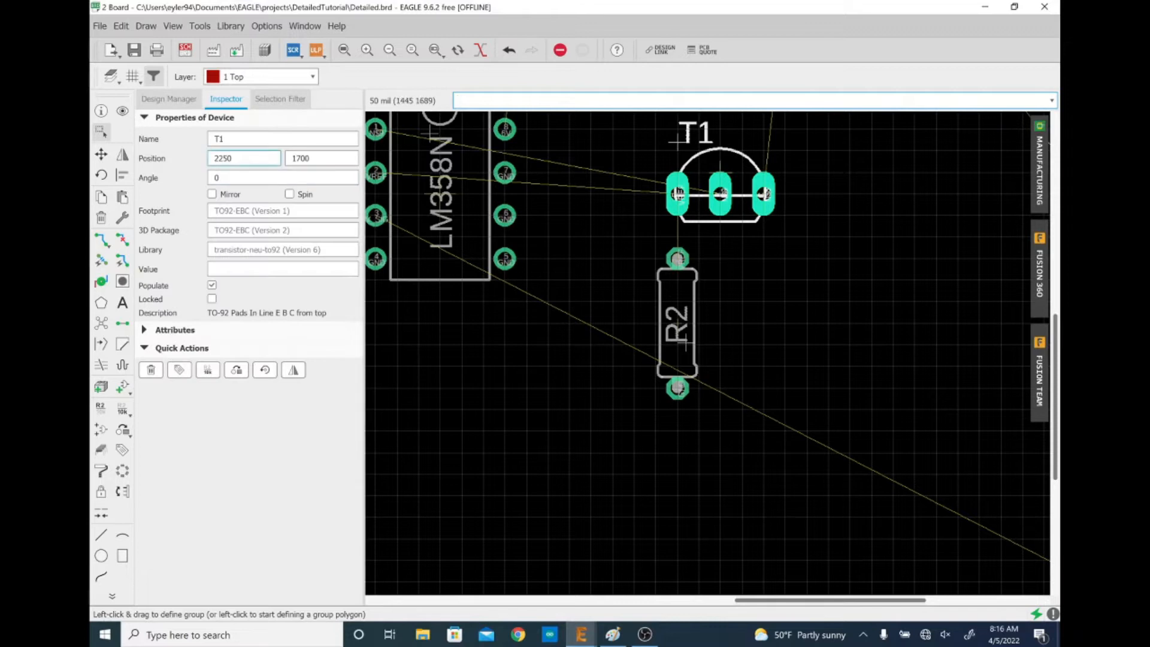
double_click(219, 139)
type("2")
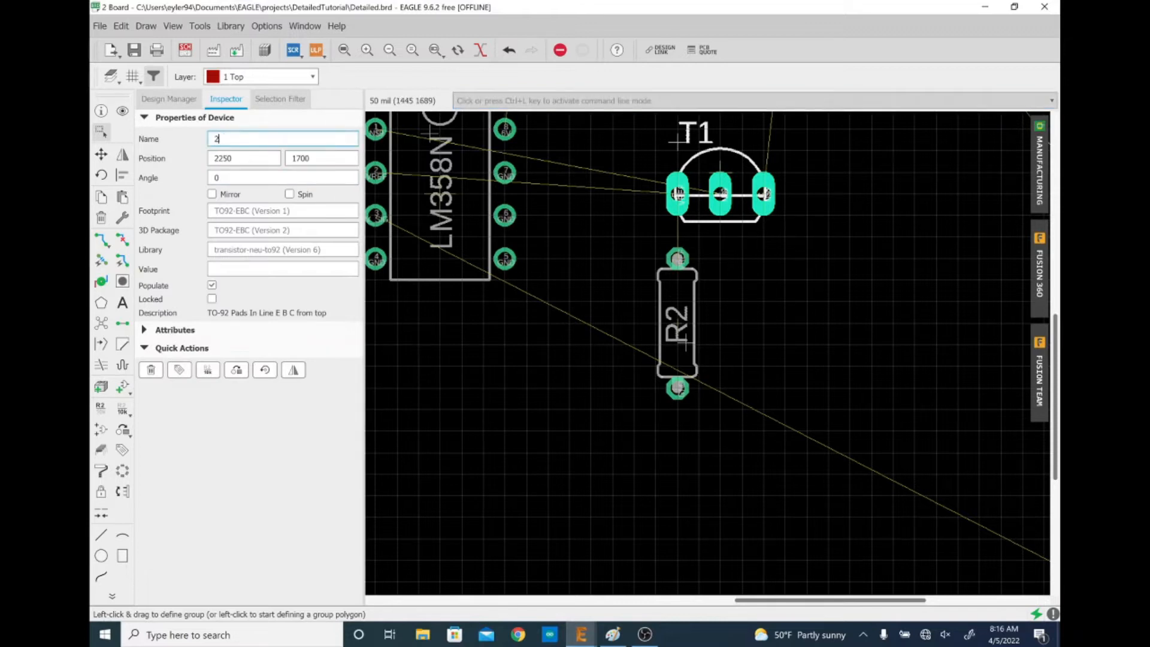
type("N3904")
key("Return")
Move the 2N3904 name label from above the transistor to just below its pads.
scroll(519, 179, "down", 3)
middle_click_drag(738, 212, 701, 291)
scroll(704, 367, "down", 1)
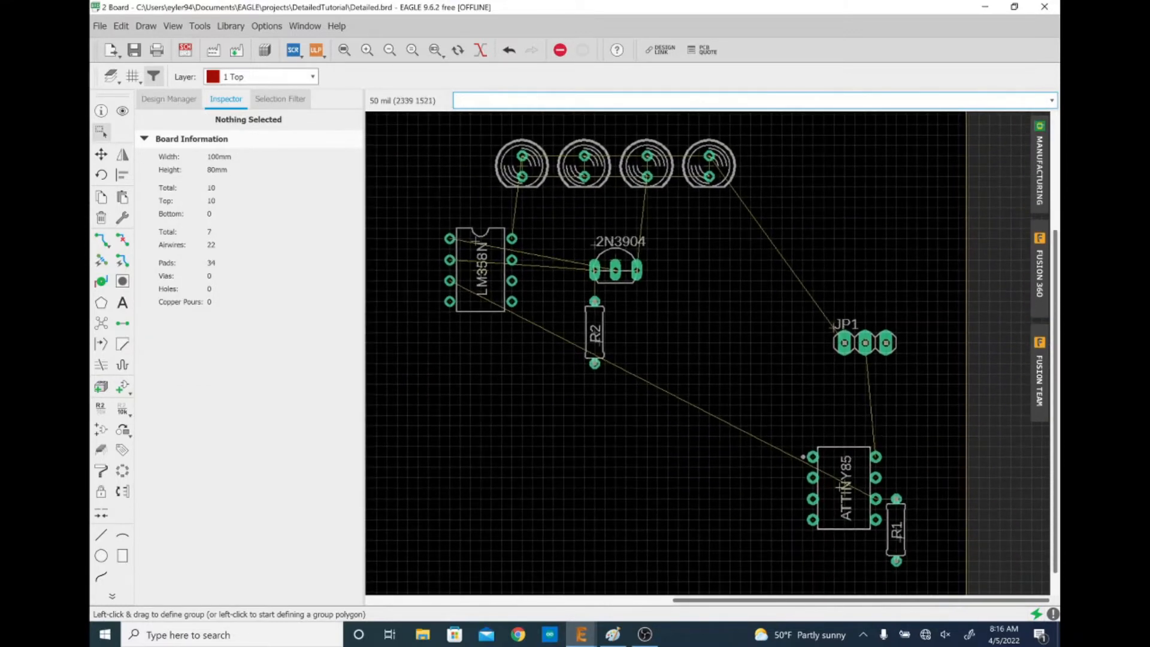
left_click_drag(595, 242, 589, 291, "alt")
left_click(667, 326)
key("Escape")
Move R2 closer to the LM358N, and shift the LM358N to about (1400, 1600) mil, turned horizontal with its notch facing R2.
left_click_drag(595, 332, 553, 323)
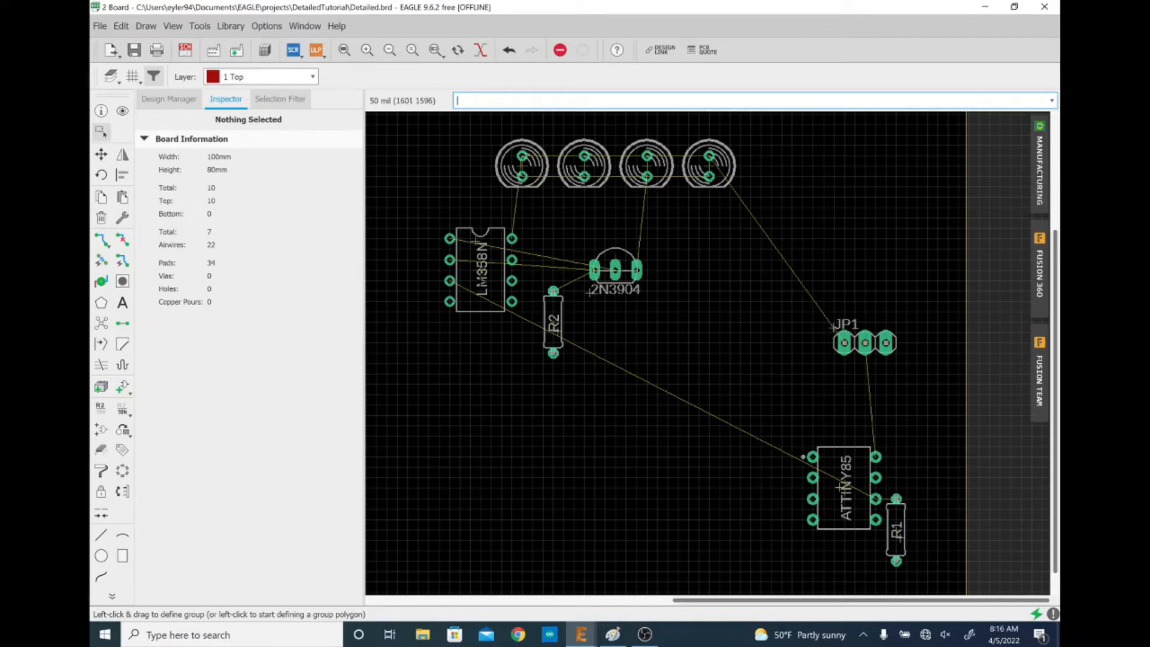
left_click_drag(481, 271, 450, 277)
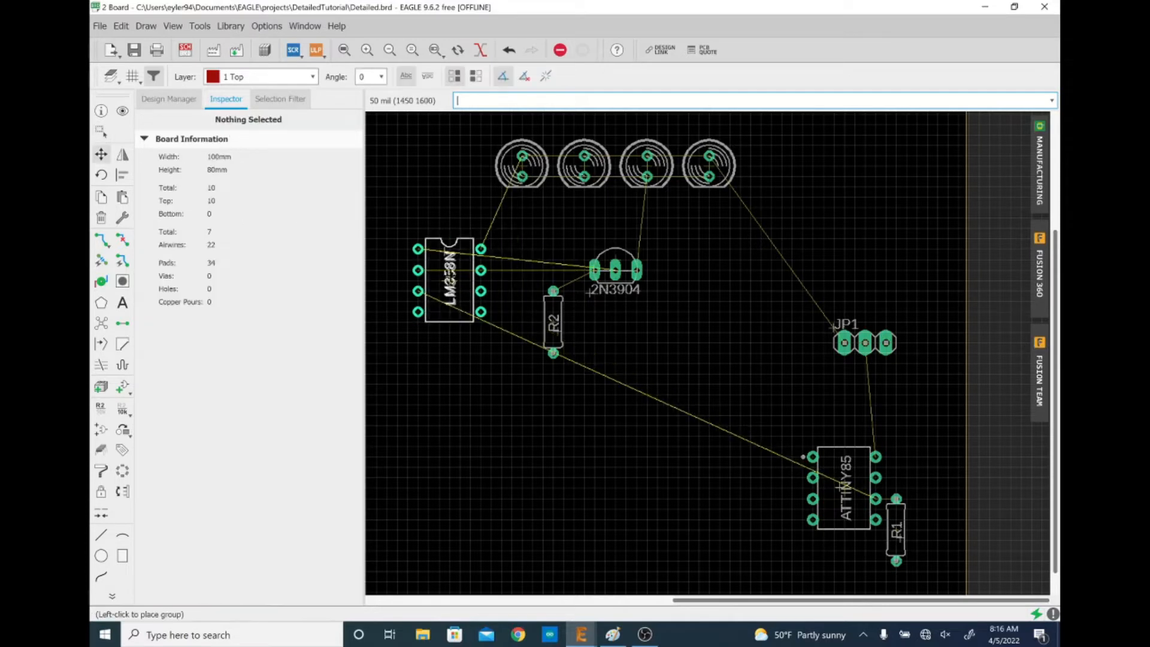
right_click(450, 279)
left_click(460, 281)
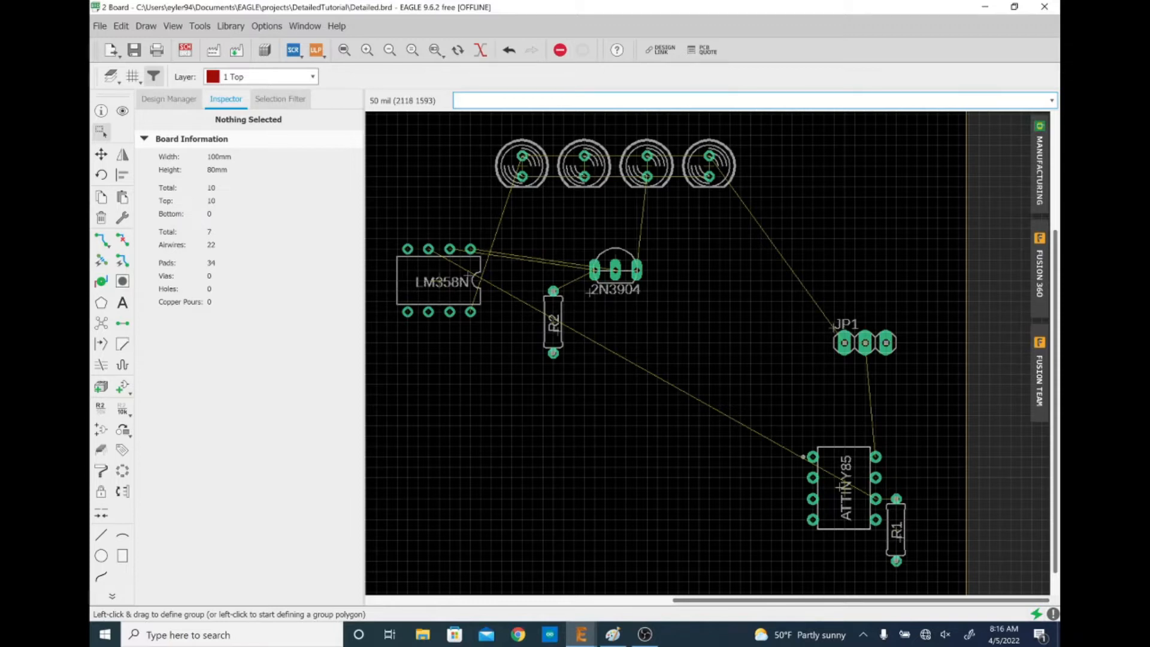
Move R2 to (1800, 1500) mil, between the LM358N and the transistor.
left_click(554, 321)
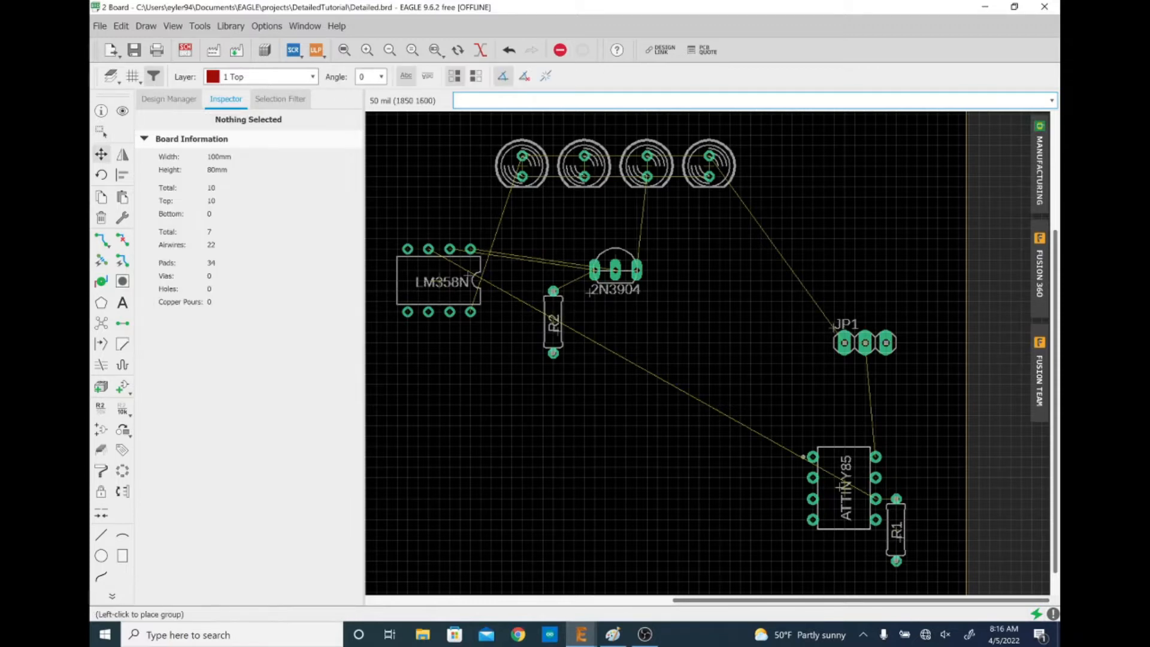
left_click(554, 322)
left_click(553, 322)
left_click(554, 322)
left_click(525, 307)
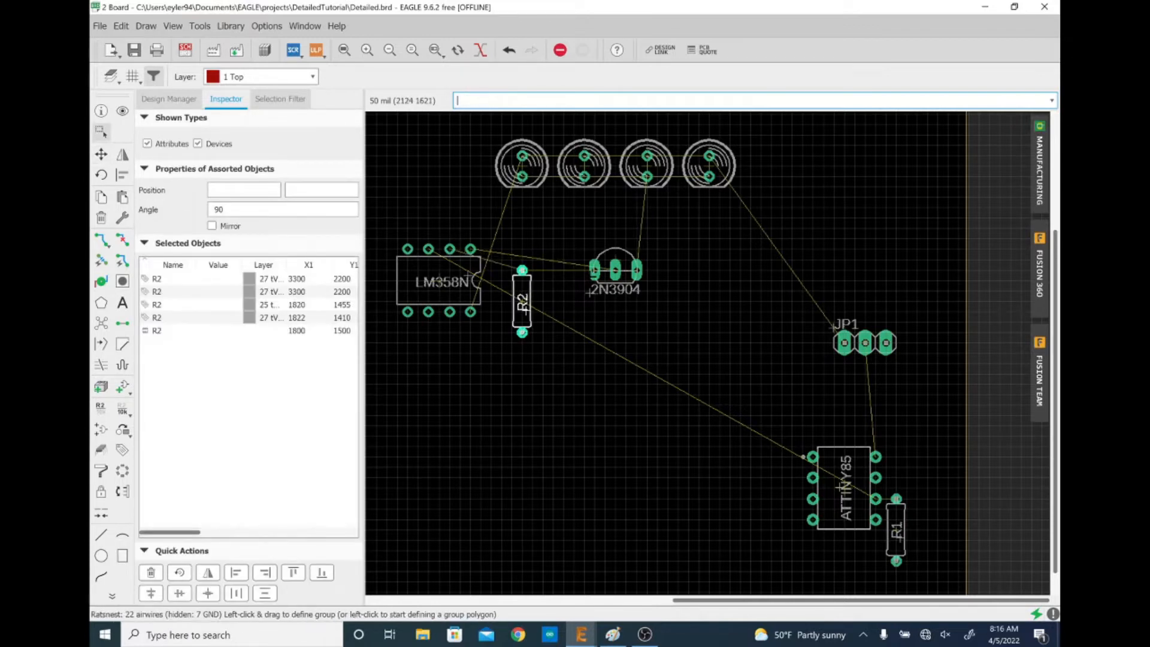
Move the 2N3904 transistor to (2050, 1800) mil and rotate it to 90 degrees.
left_click(616, 269)
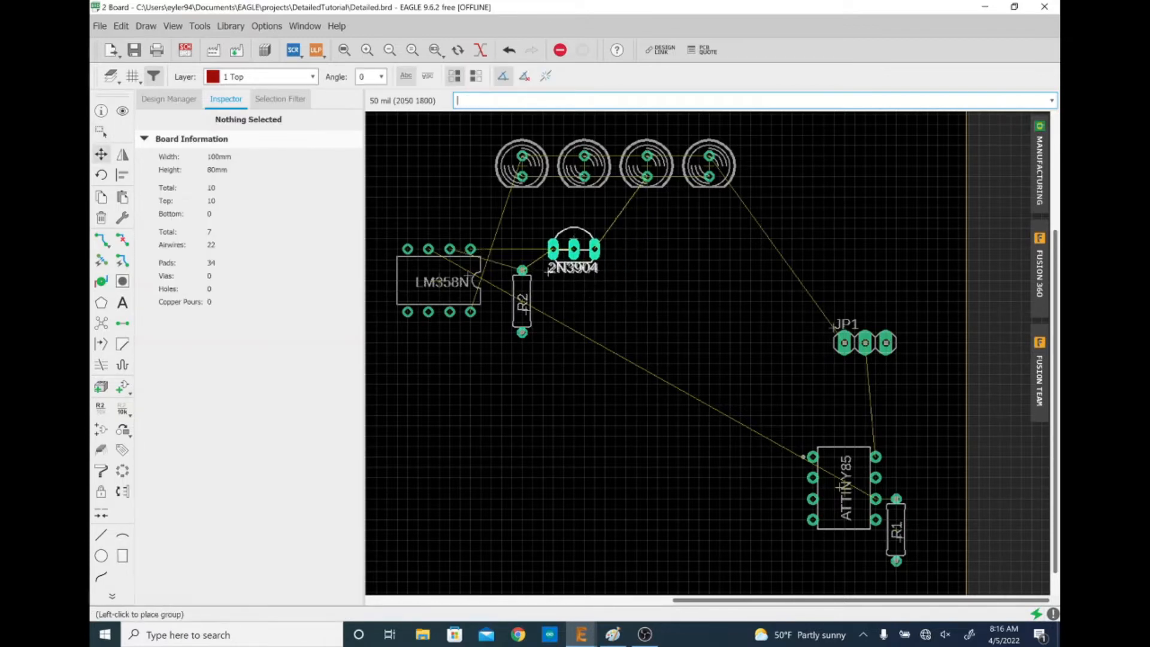
right_click(606, 263)
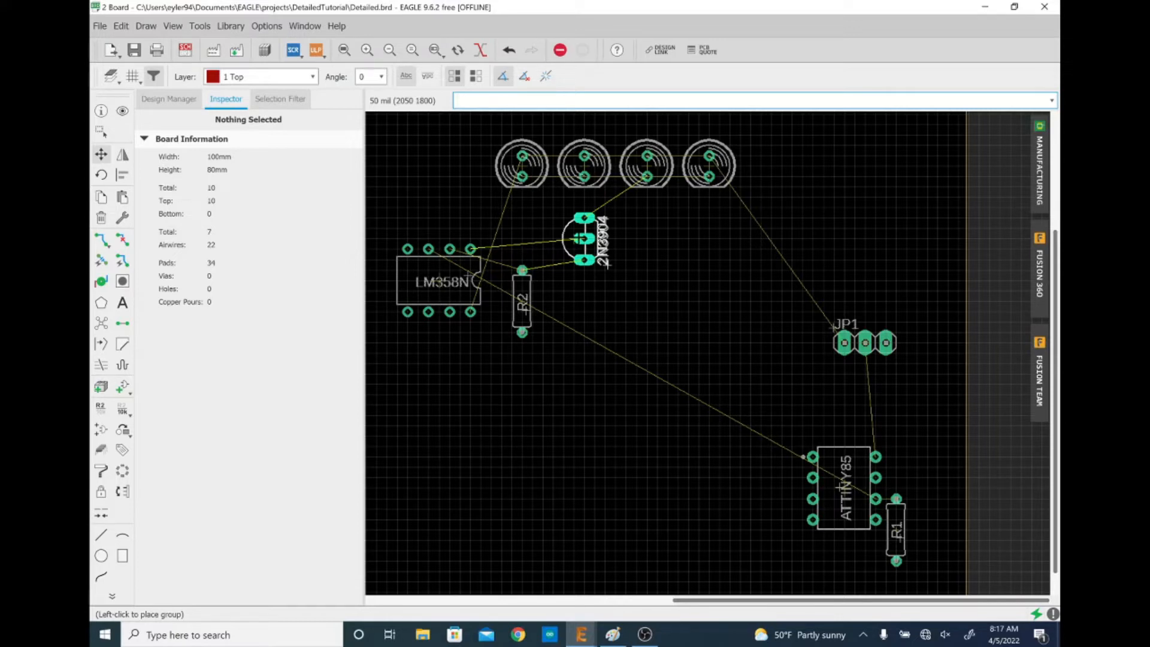
left_click(579, 238)
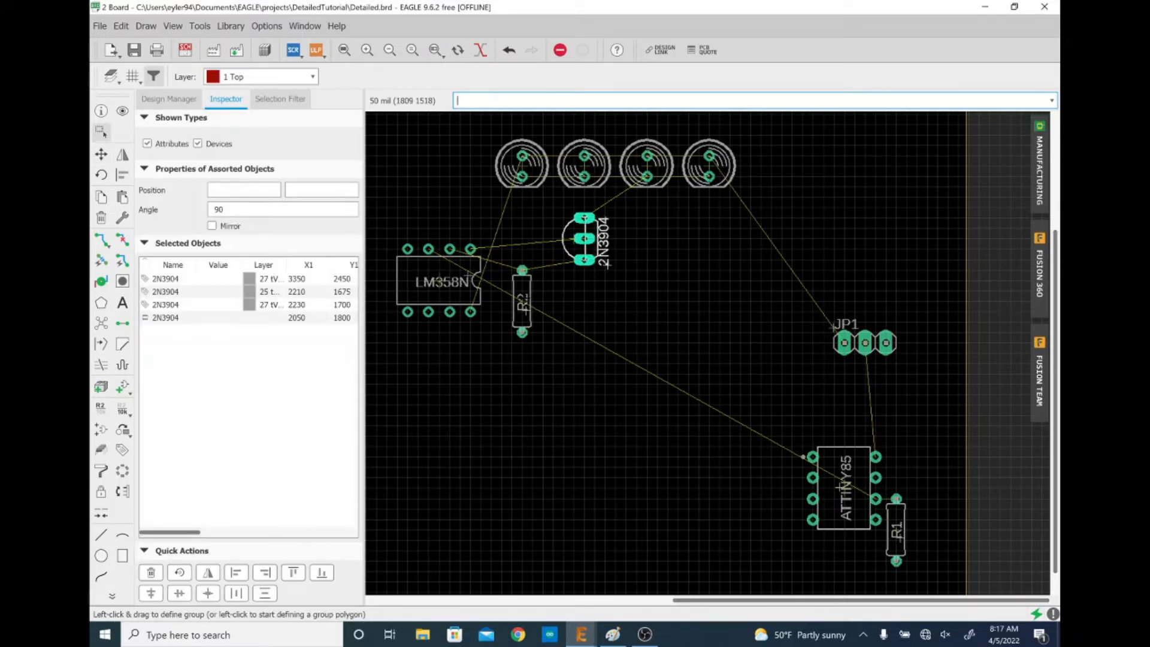
Place R2 against the LM358N's notched end at (1650, 1600) mil and the 2N3904 beside it at (1850, 1800) mil, rotated back to 0 degrees.
left_click(522, 302)
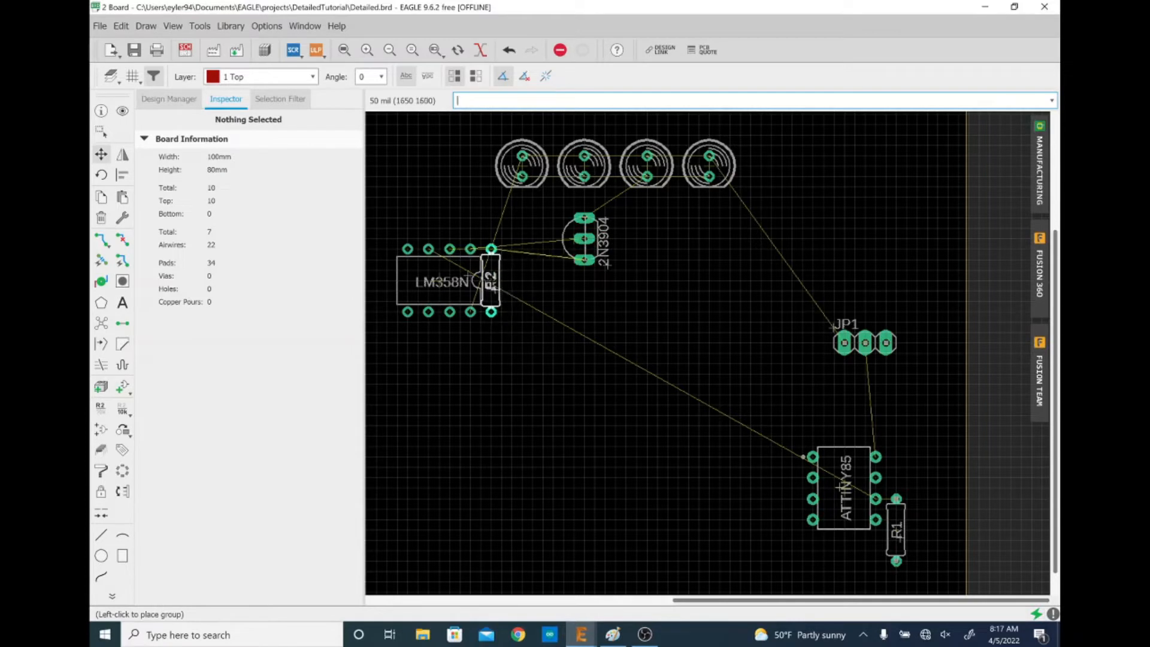
left_click(501, 280)
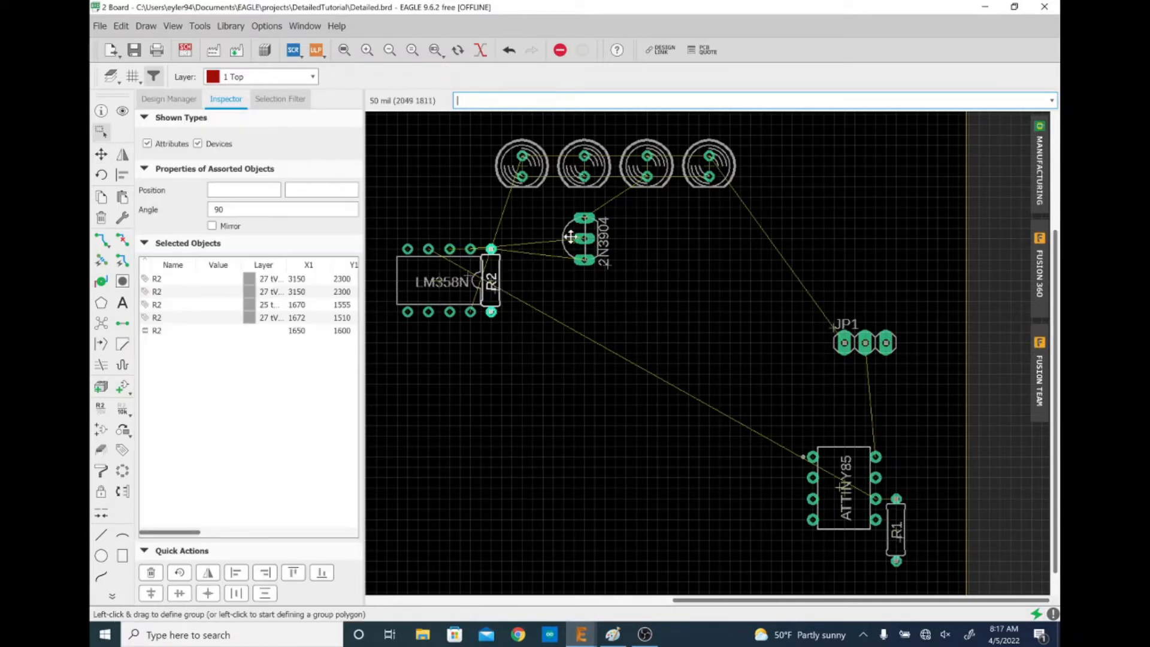
left_click(584, 239)
right_click(545, 221)
right_click(542, 223)
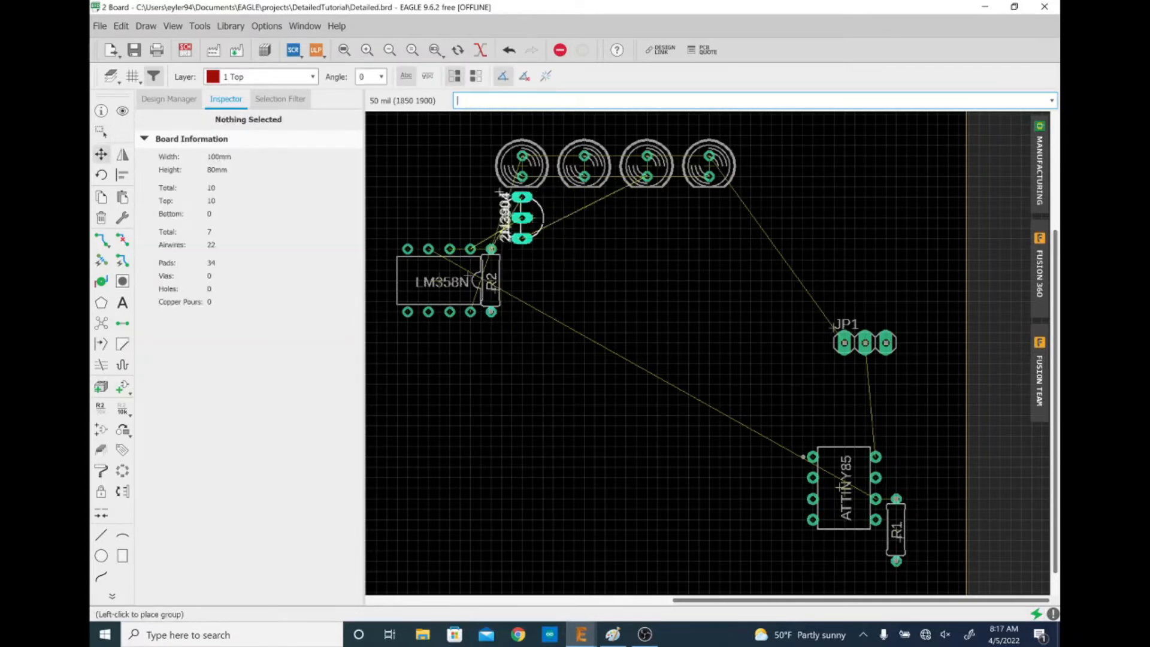
right_click(537, 227)
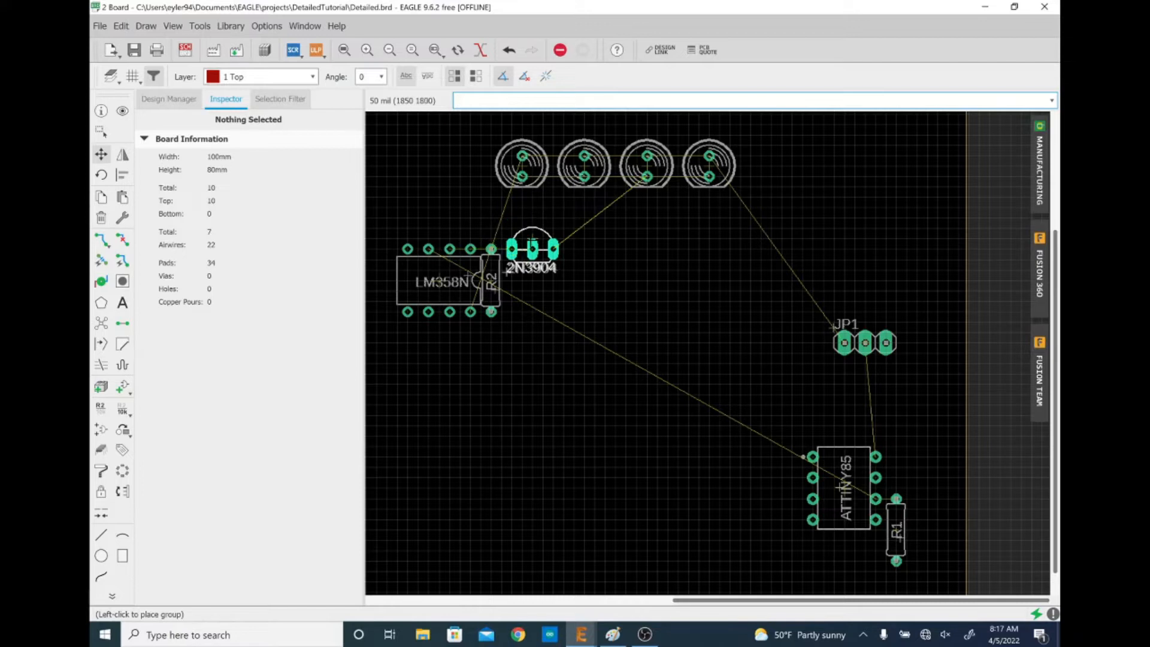
left_click(532, 247)
Move the row of four LEDs about 400 mil left and 200 mil down, just above the LM358N and 2N3904.
left_click_drag(748, 130, 483, 191)
left_click(518, 175)
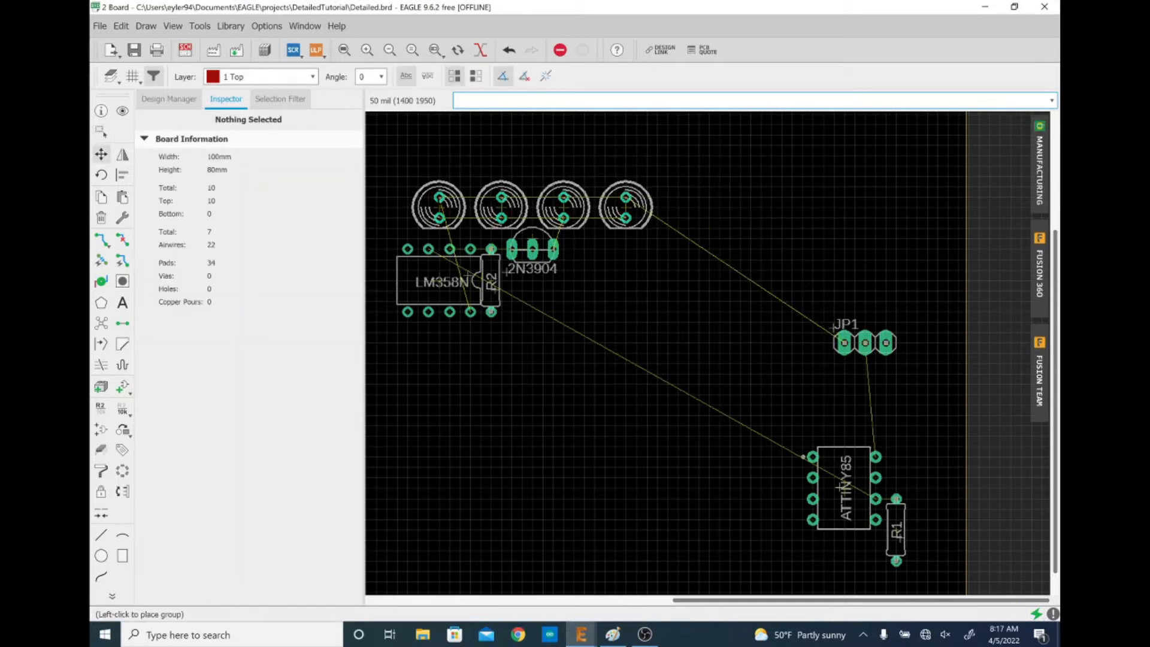
left_click(439, 206)
Turn the ATTINY85 horizontal at (2300, 1600) mil and place R1 against its pin-1 end at (2050, 1600) mil.
left_click_drag(897, 530, 668, 490)
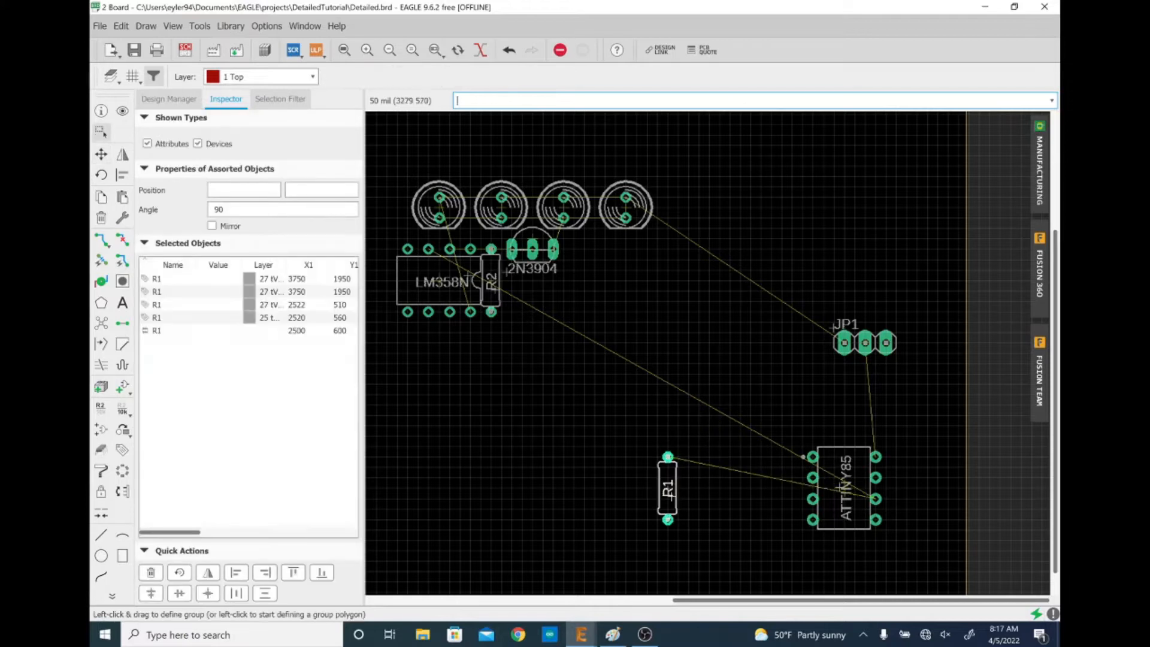
left_click(844, 487)
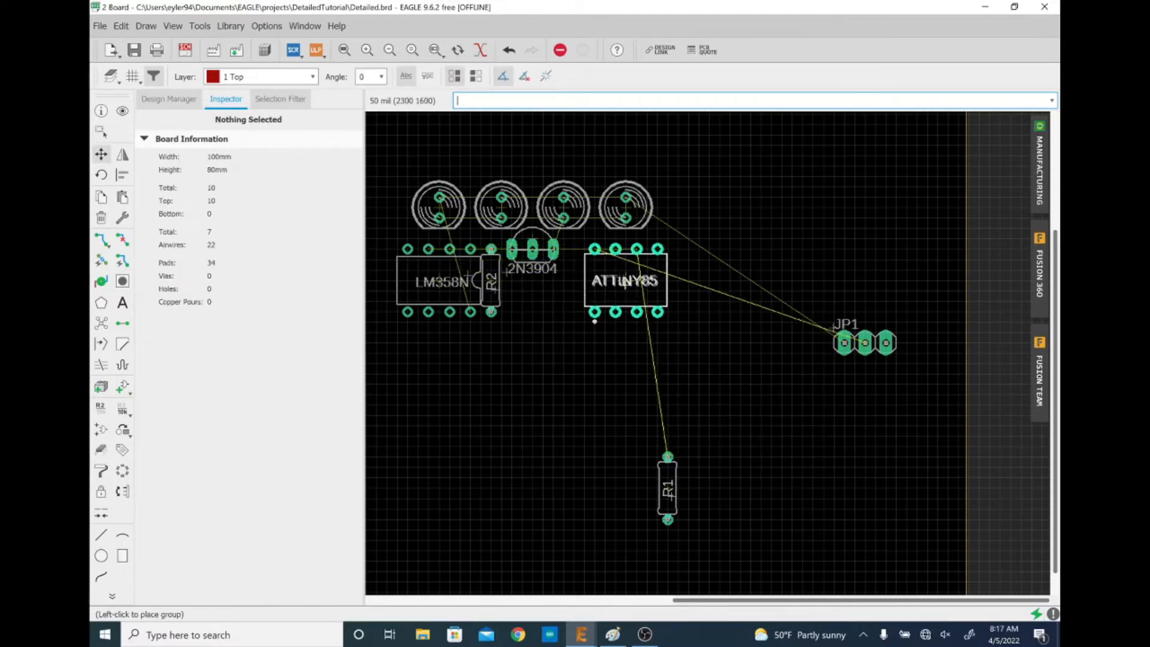
left_click(625, 281)
left_click(668, 488)
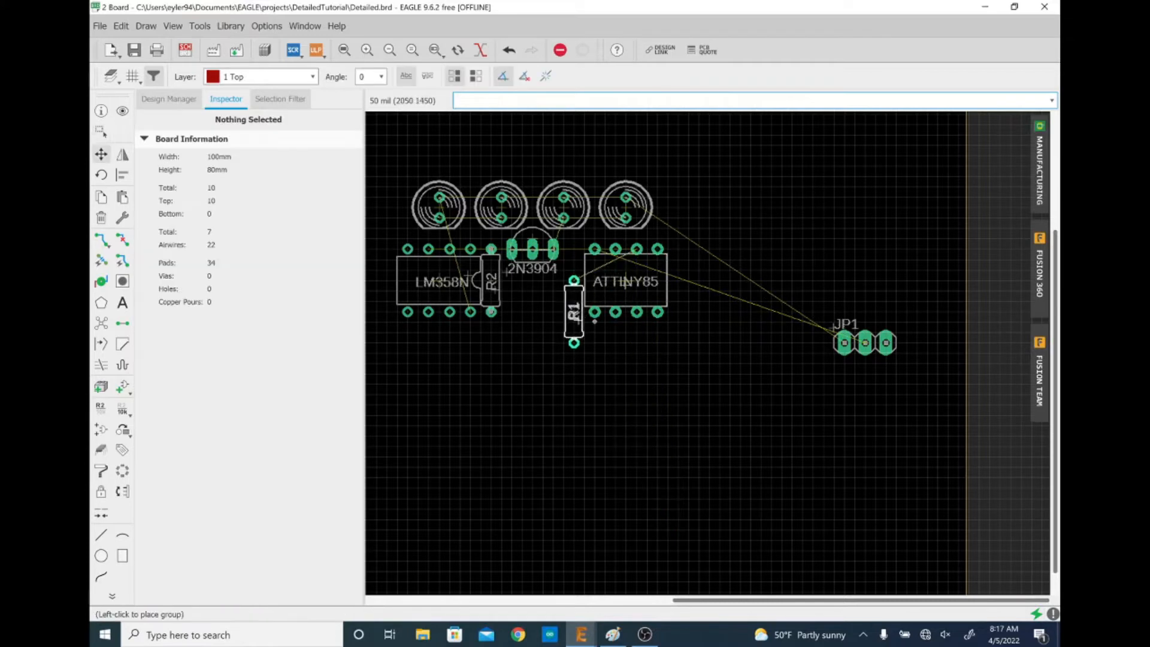
left_click(574, 281)
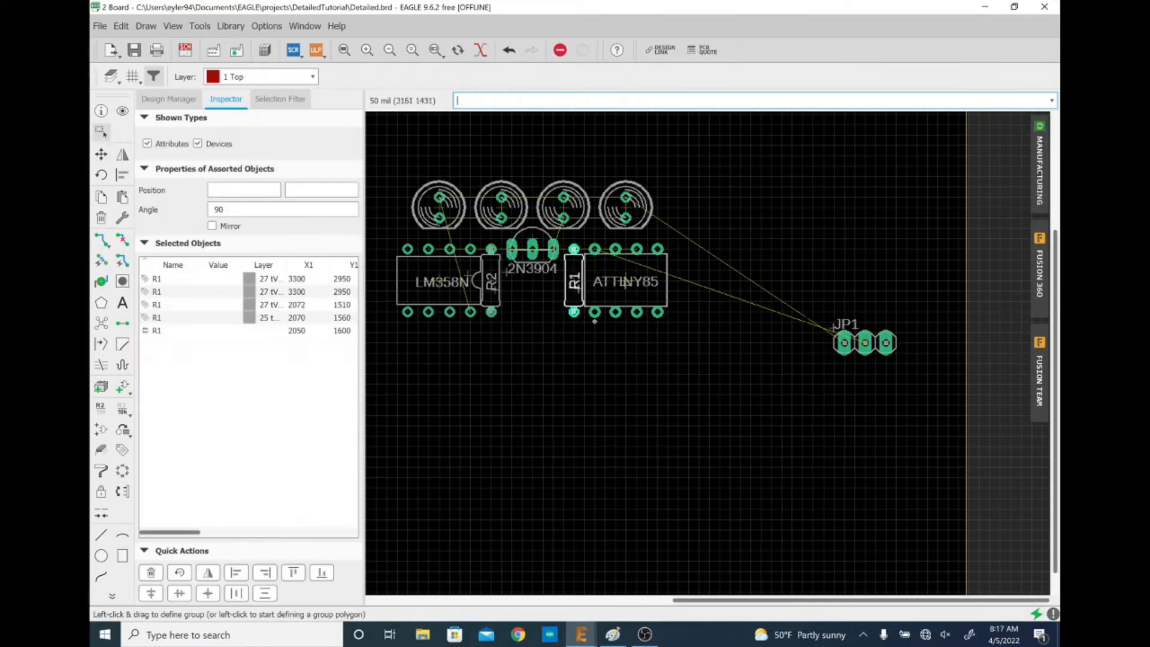
Move the JP1 header to about (1850, 1350) mil, centred below the 2N3904 between the two chips.
left_click(866, 343)
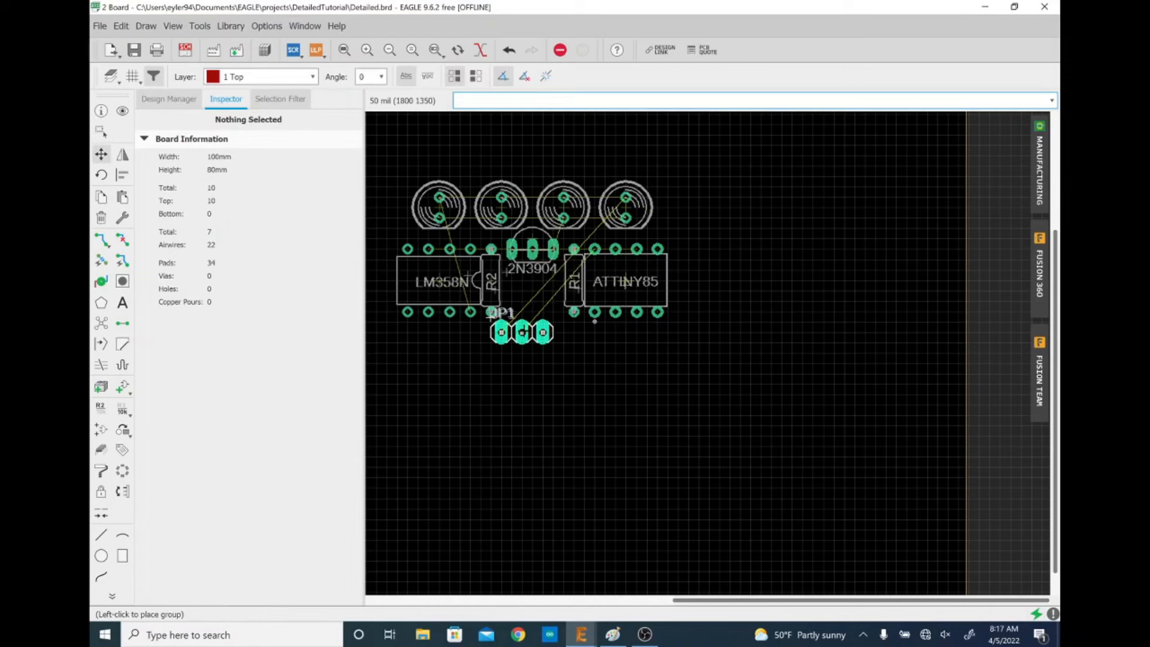
left_click(533, 332)
left_click(669, 388)
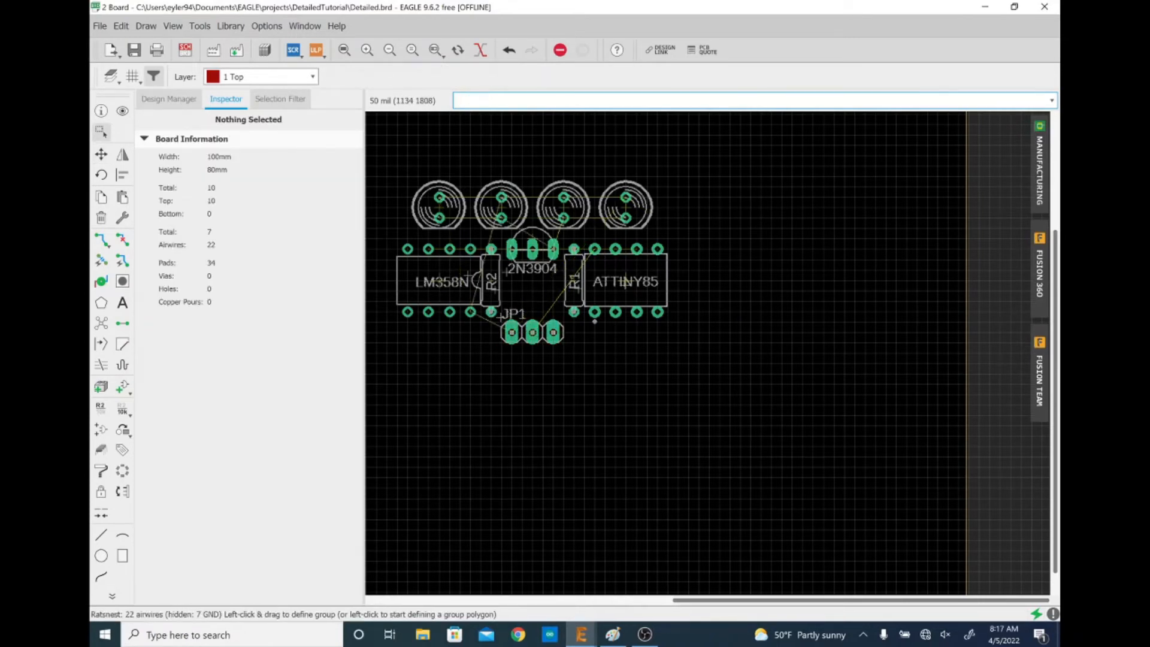
Start the Route command for the compacted part layout.
scroll(375, 186, "up", 4)
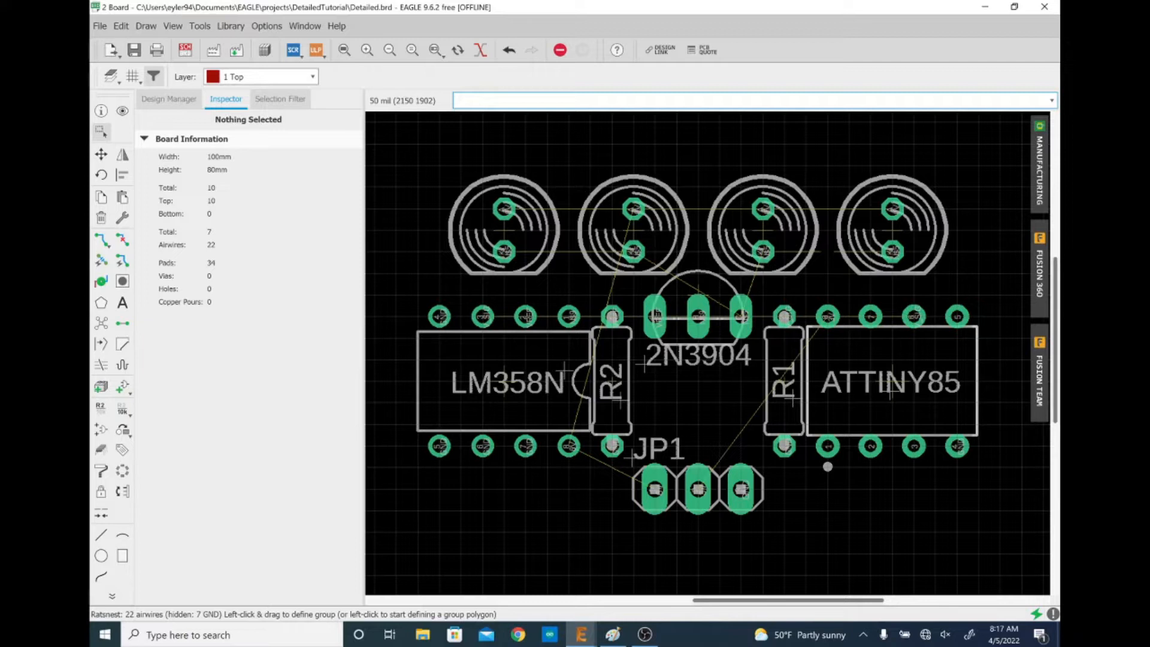
type("route")
key("Return")
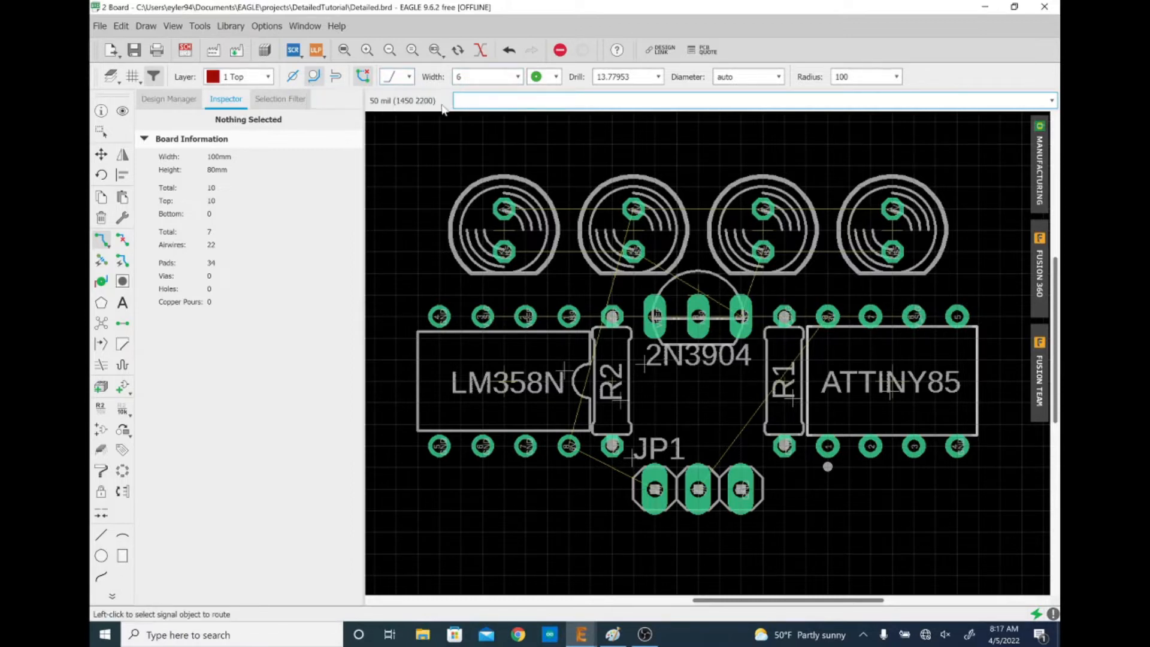
Switch to Paint, sketch a wide board rectangle with a thin layer above and below it, and activate the selection tool.
key("alt+Tab")
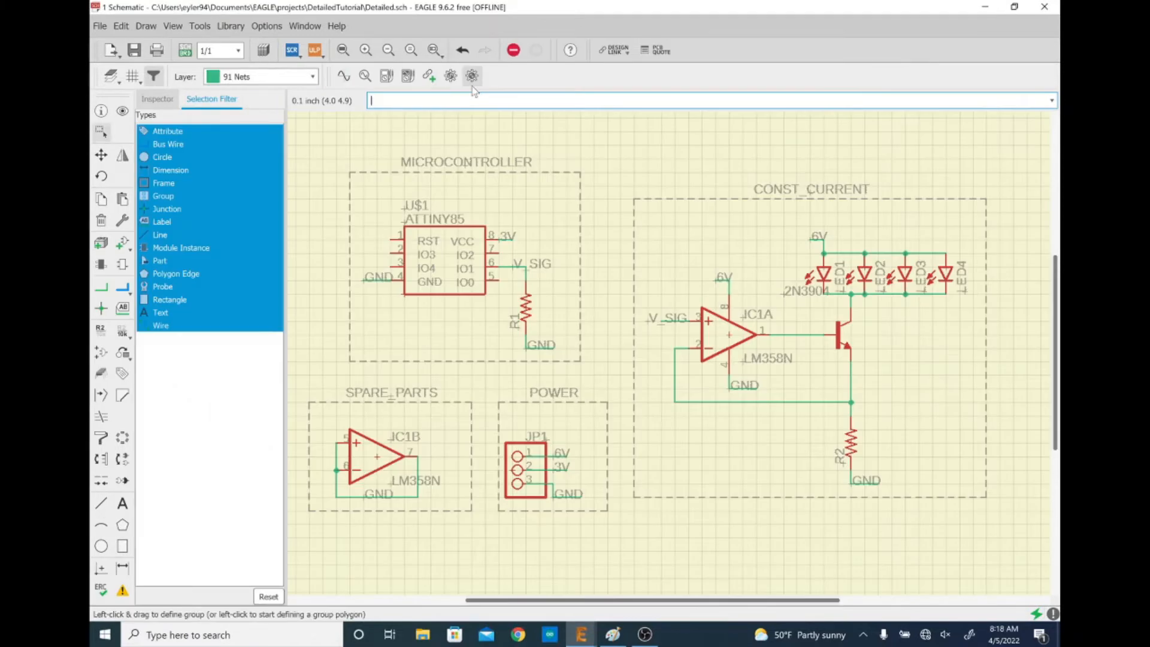
left_click(617, 636)
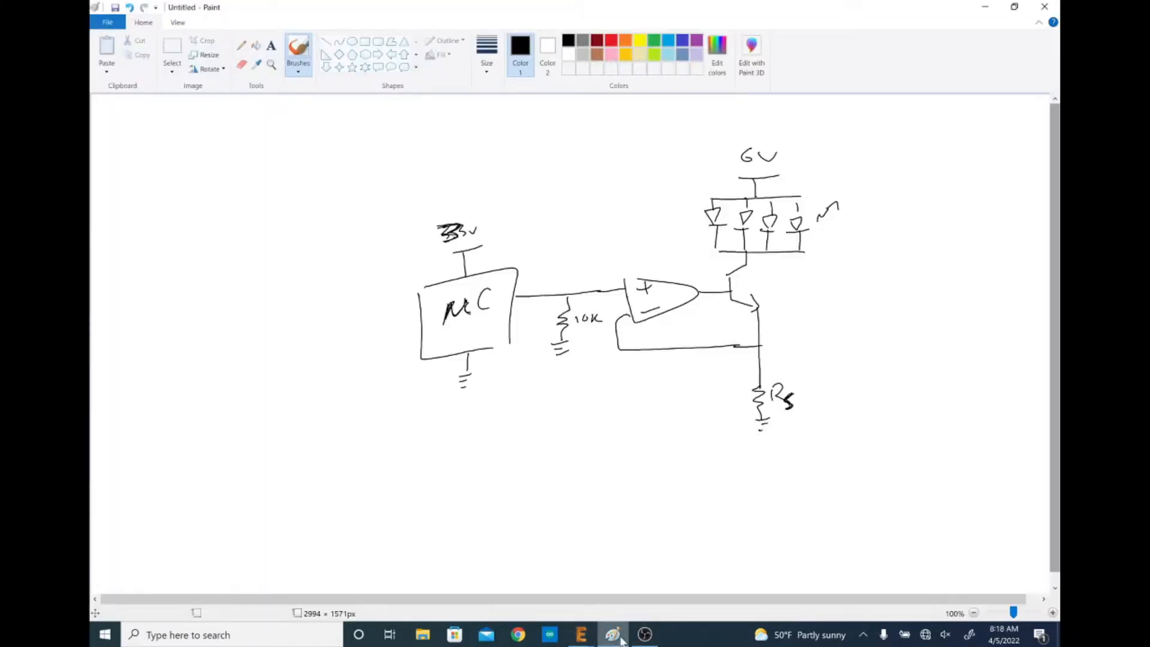
mouse_move(159, 351)
left_mouse_down()
mouse_move(314, 398)
mouse_move(370, 340)
mouse_move(152, 339)
left_mouse_up()
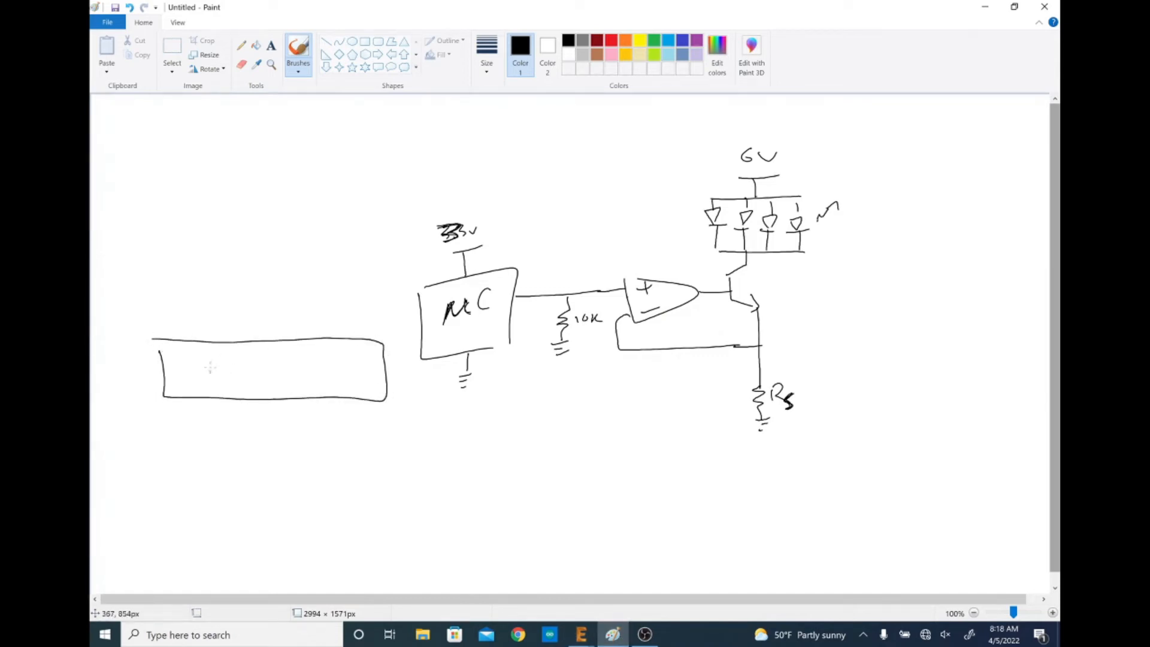
mouse_move(164, 329)
left_mouse_down()
mouse_move(372, 337)
mouse_move(161, 330)
left_mouse_up()
mouse_move(174, 406)
left_mouse_down()
mouse_move(253, 422)
mouse_move(377, 413)
mouse_move(161, 406)
left_mouse_up()
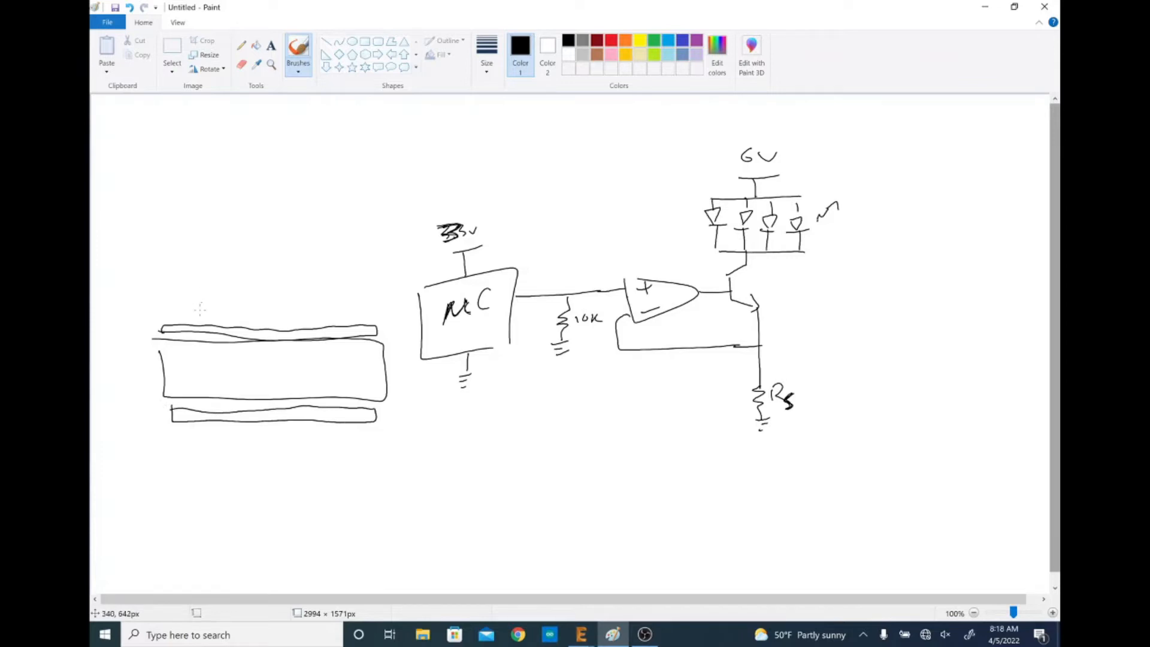
left_click(172, 50)
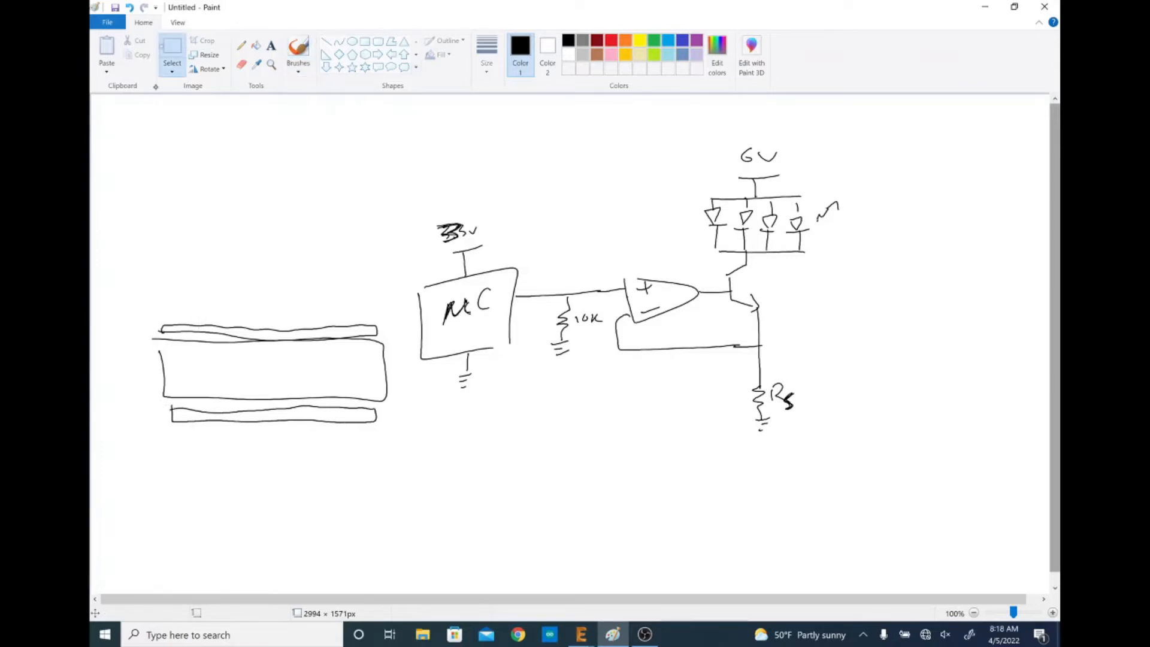
Delete the thin layer above the board sketch and draw a component on top with two leads passing through to the bottom layer.
mouse_move(147, 309)
left_mouse_down()
mouse_move(175, 336)
mouse_move(386, 340)
left_mouse_up()
key("Delete")
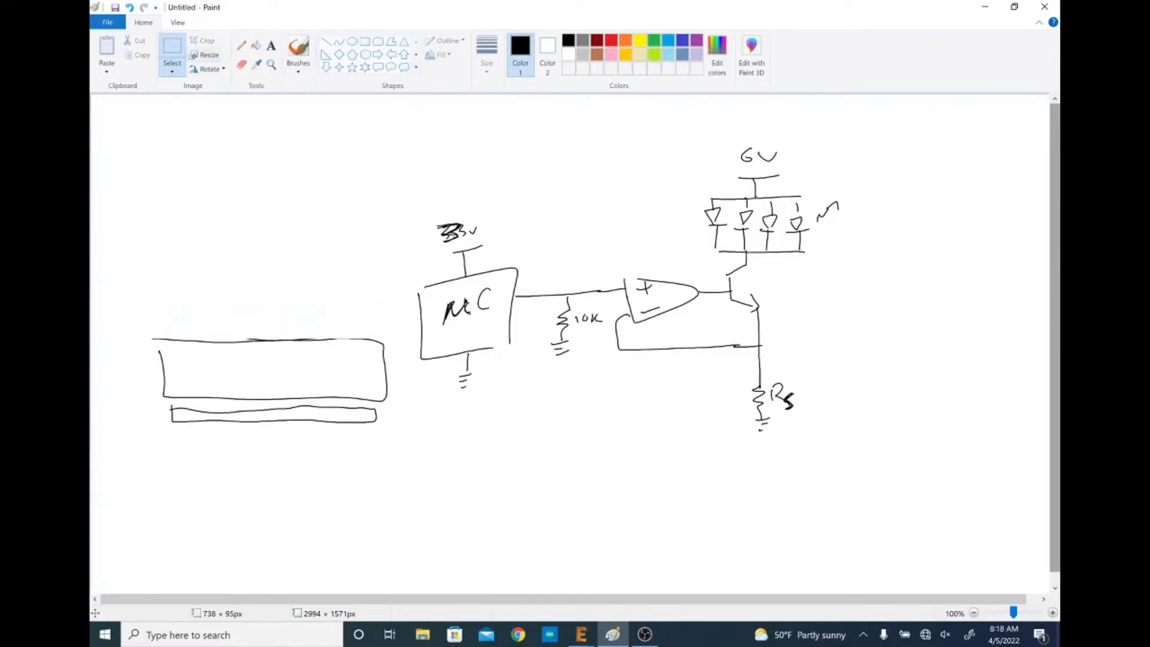
left_click(300, 43)
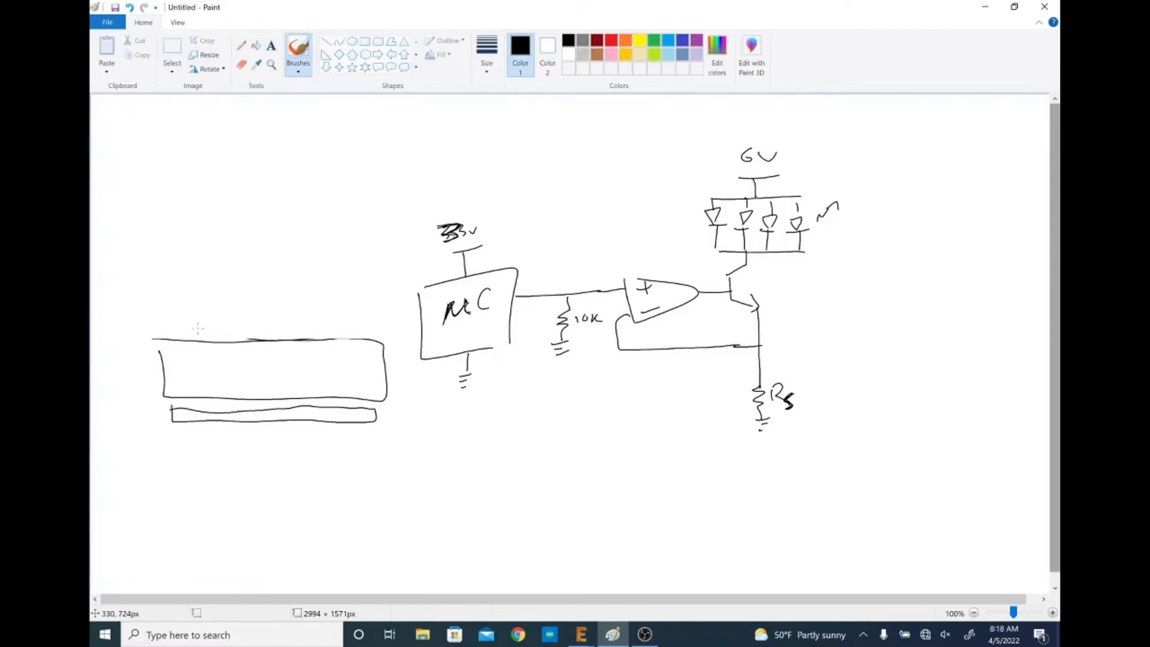
mouse_move(192, 333)
left_mouse_down()
mouse_move(244, 293)
mouse_move(322, 332)
left_mouse_up()
left_click_drag(169, 327, 184, 316)
mouse_move(325, 313)
left_mouse_down()
mouse_move(345, 330)
mouse_move(343, 422)
left_mouse_up()
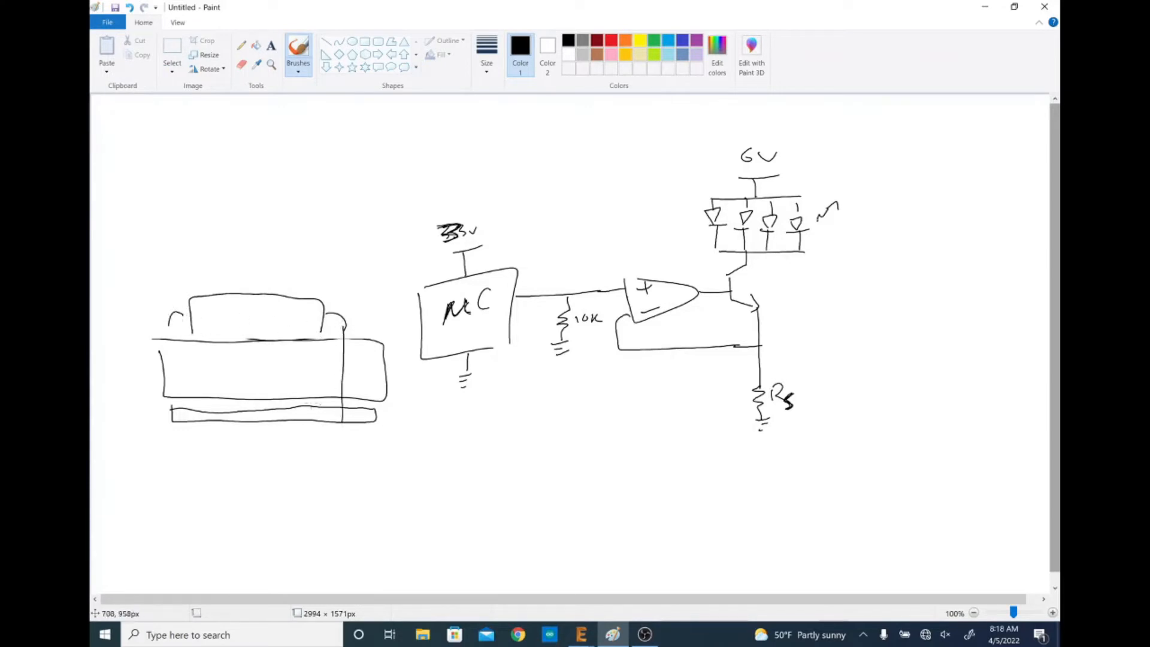
left_click_drag(169, 325, 197, 427)
left_click_drag(335, 423, 346, 428)
Switch to the EAGLE board layout and set routing to layer 16 Bottom with a trace width of 15.
key("alt+Tab")
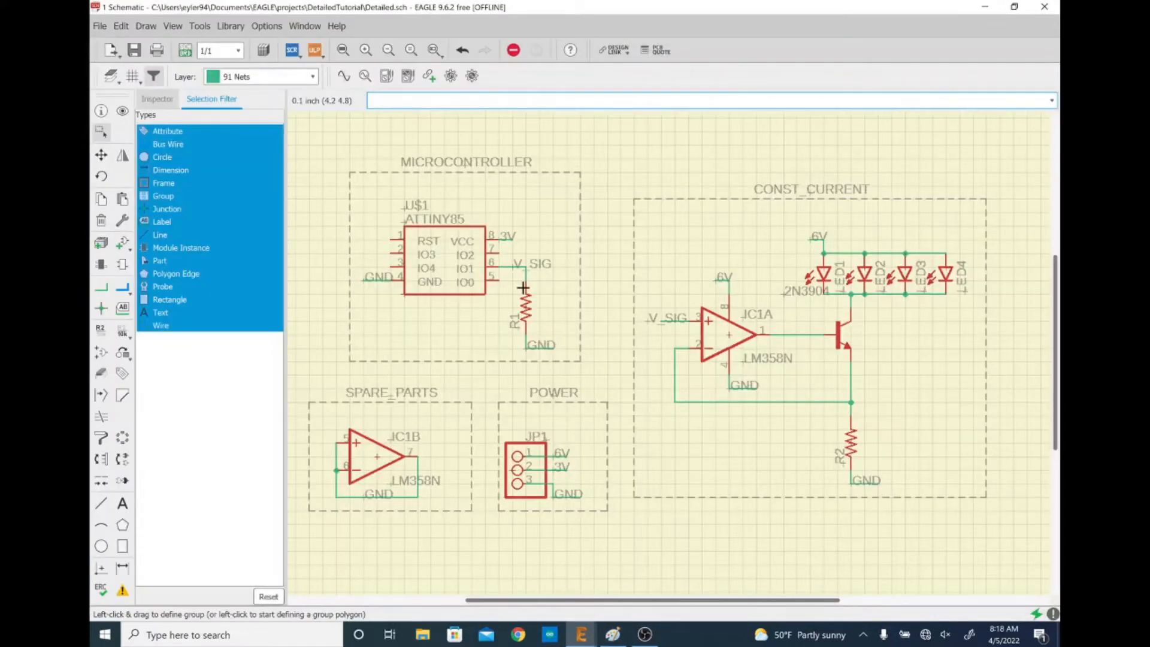
key("alt+Tab")
key("Tab")
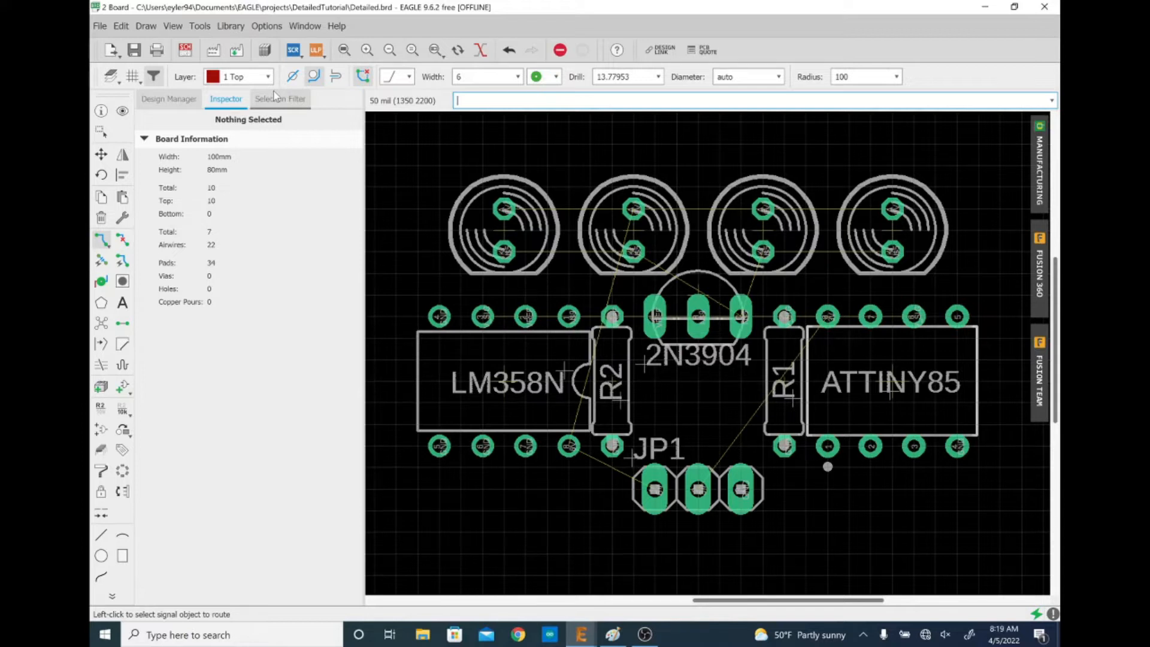
left_click(262, 76)
left_click(252, 107)
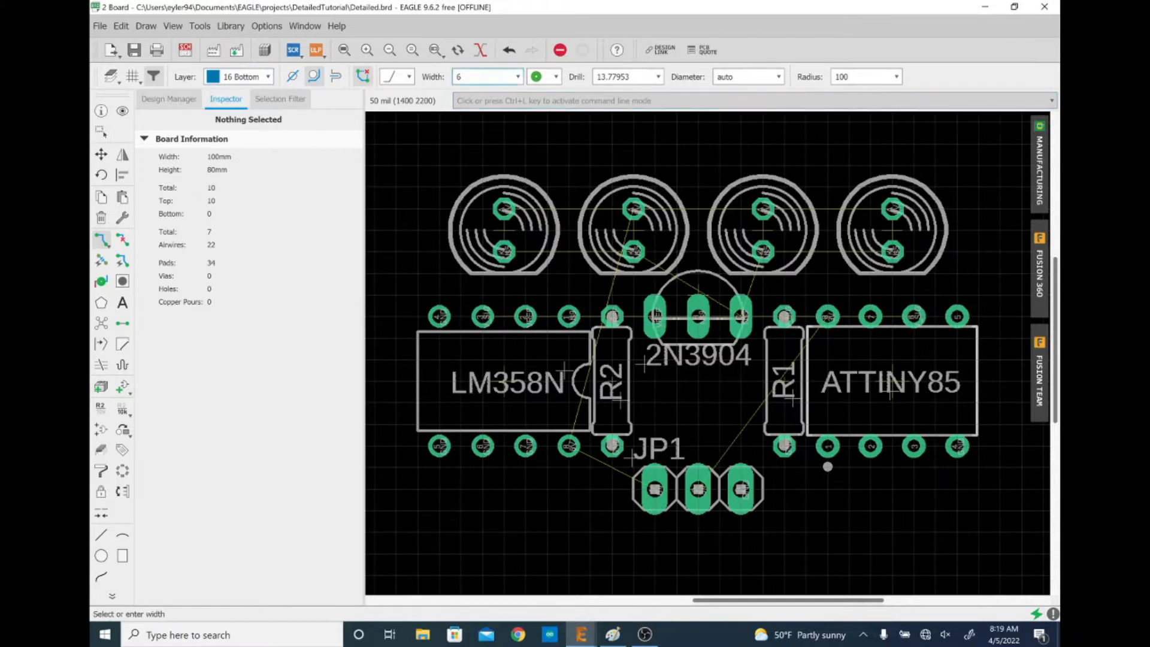
double_click(480, 77)
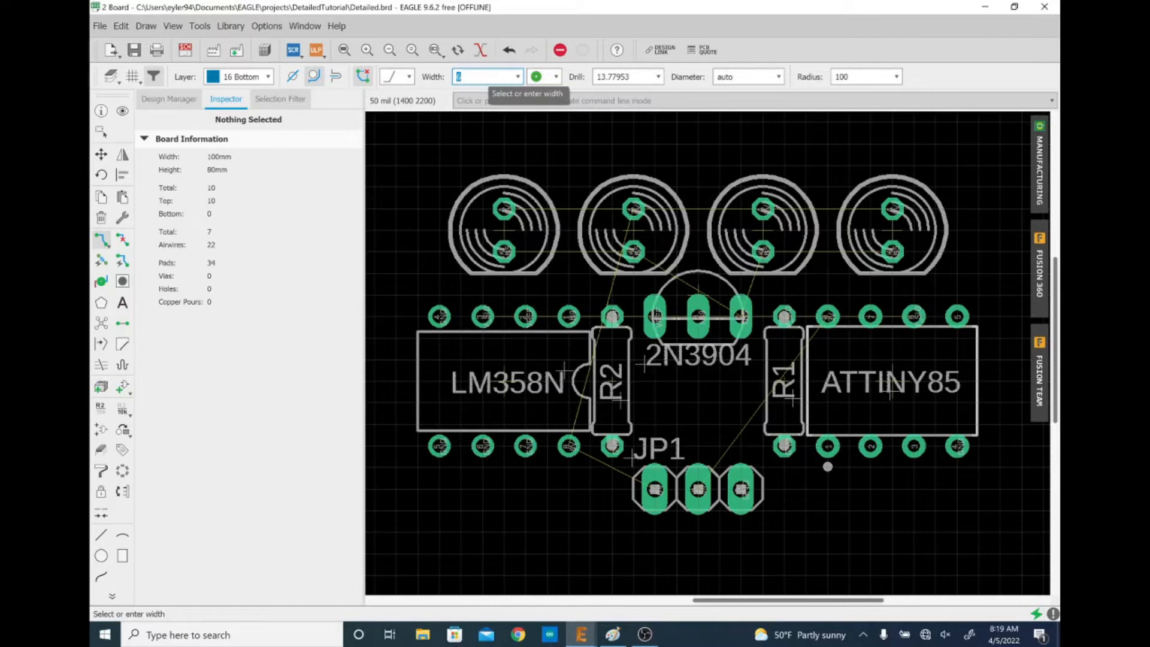
type("12")
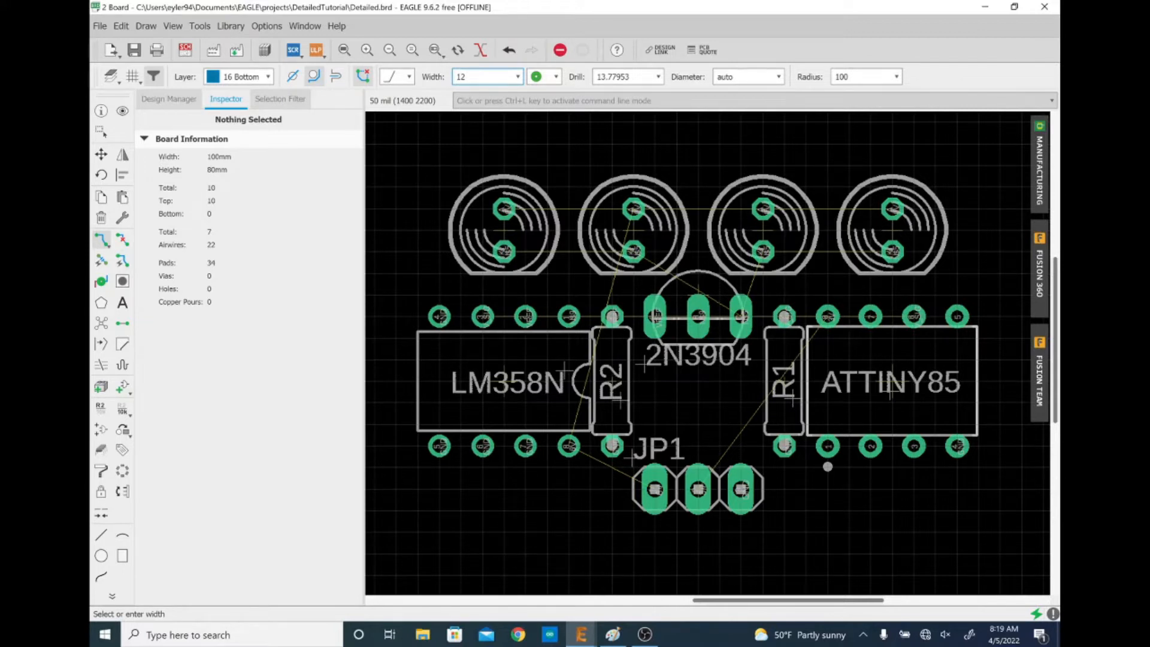
double_click(460, 77)
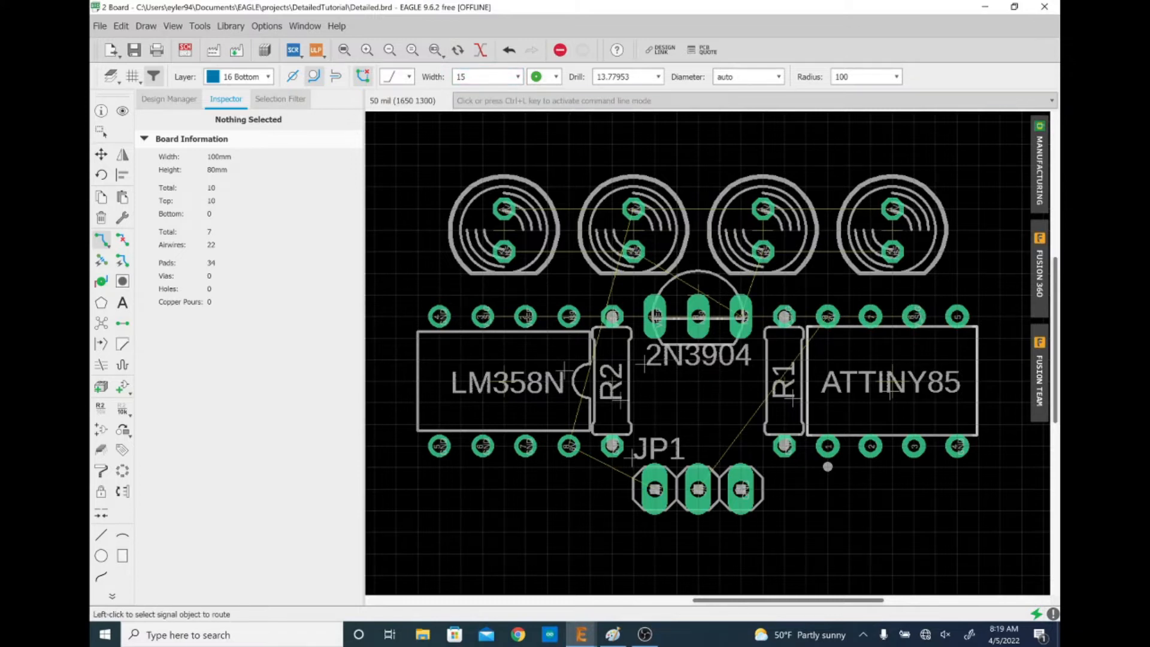
left_click(526, 636)
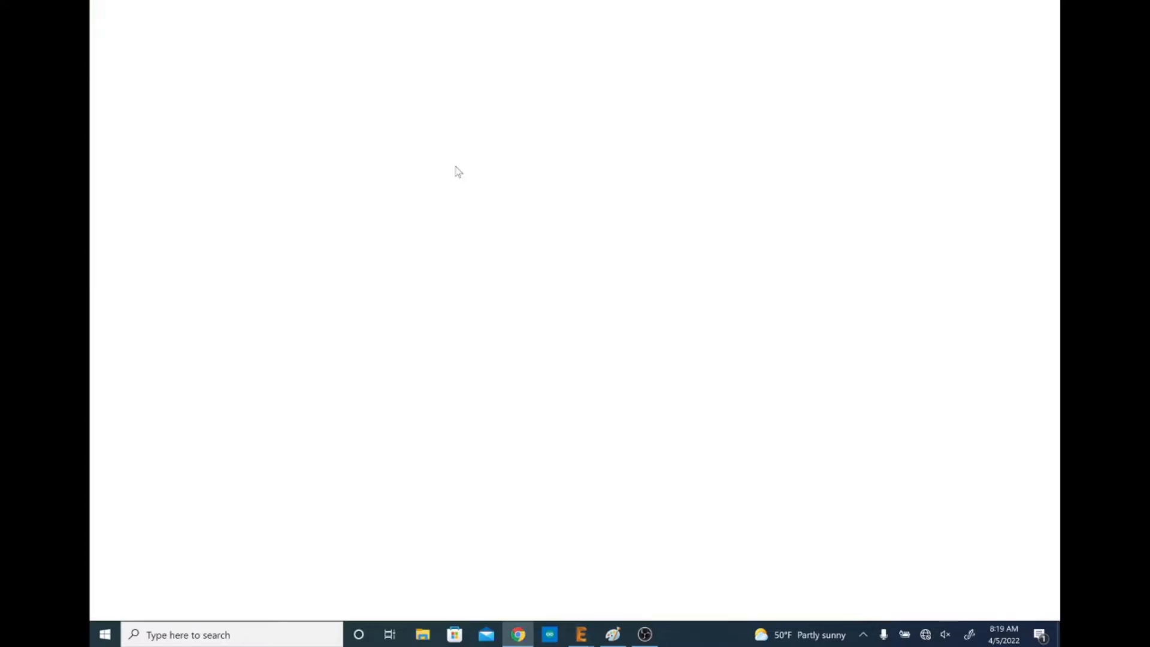
key("ctrl+w")
key("ctrl+w")
key("ctrl+w")
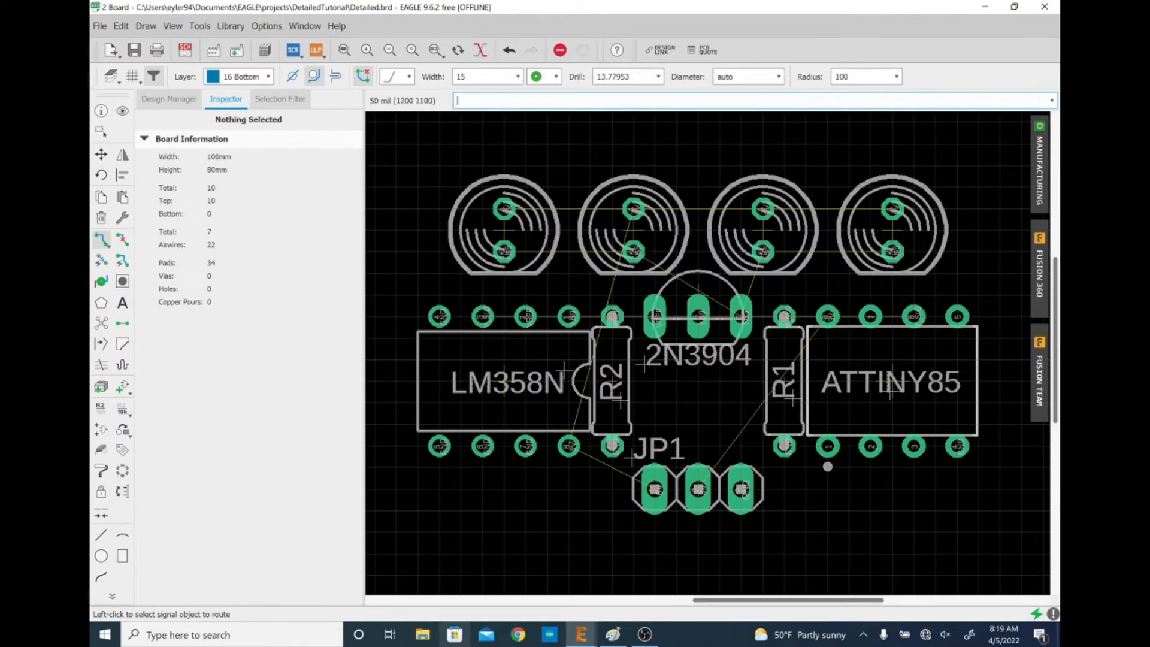
left_click(486, 635)
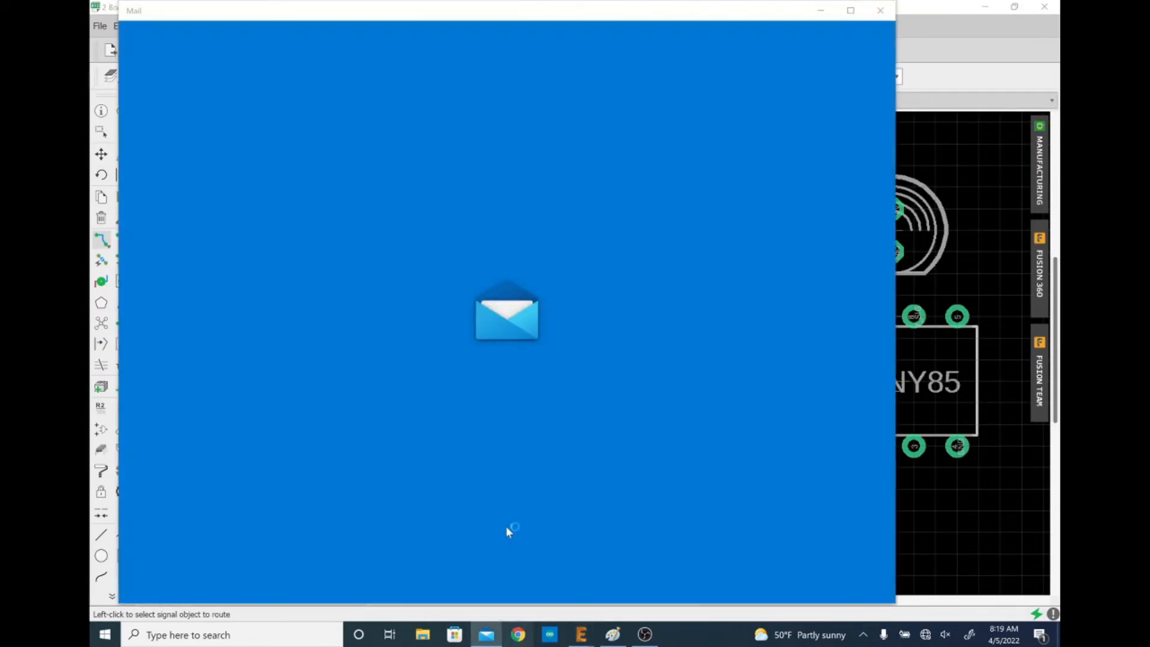
left_click(880, 10)
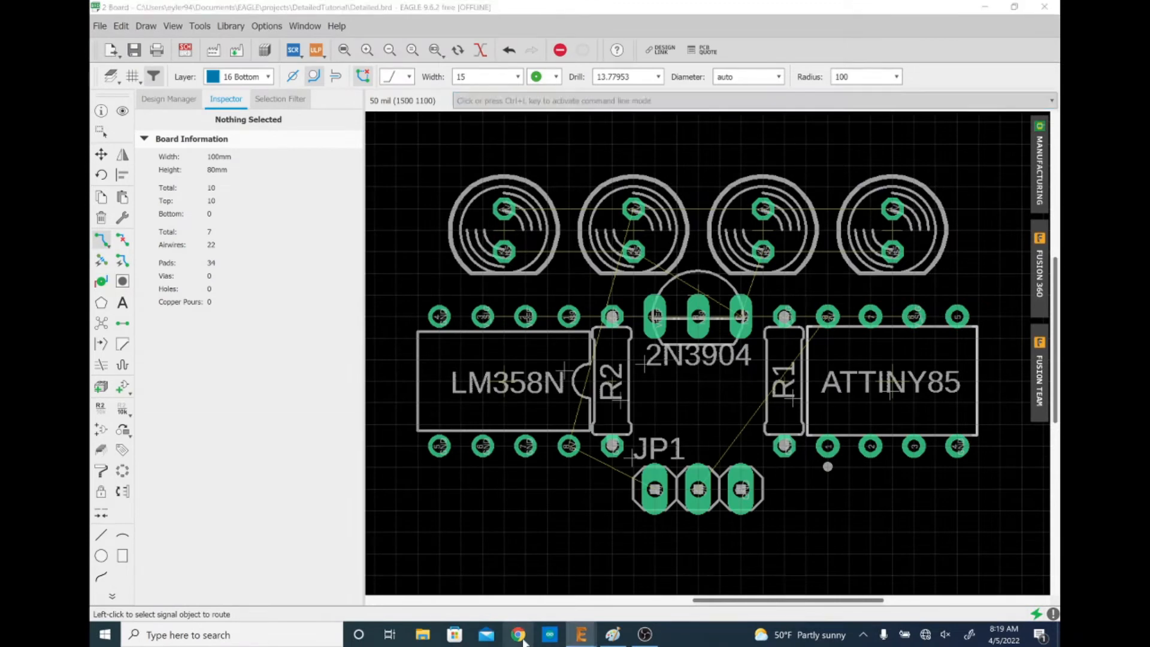
Switch to Chrome and go to github.com.
left_click(522, 638)
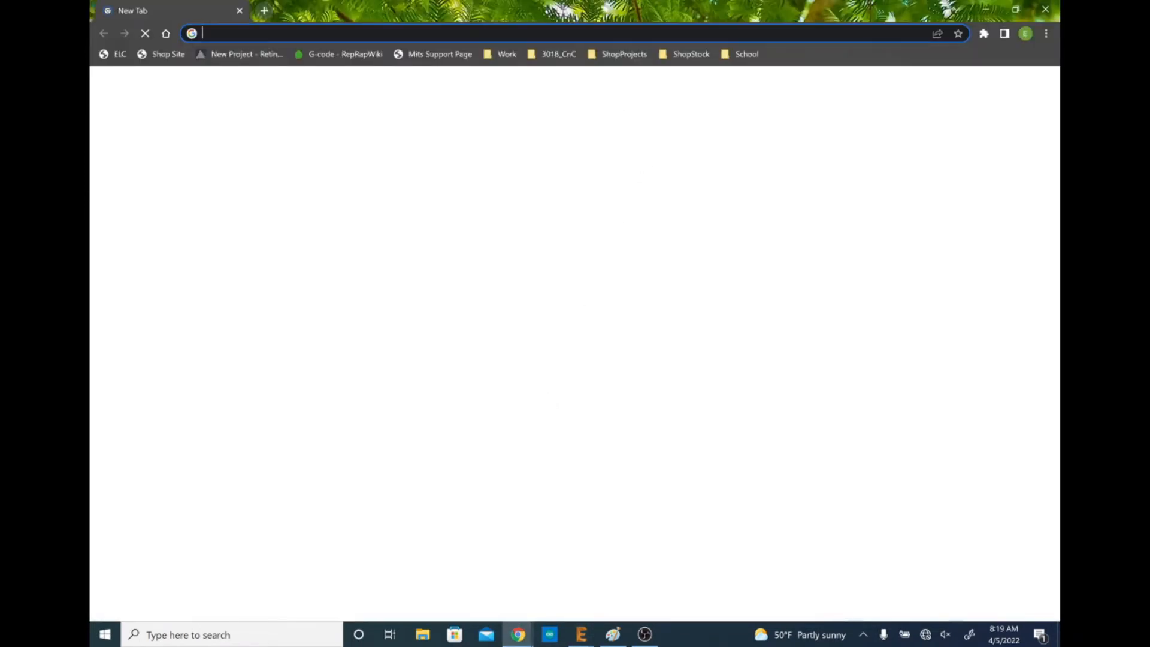
type("github")
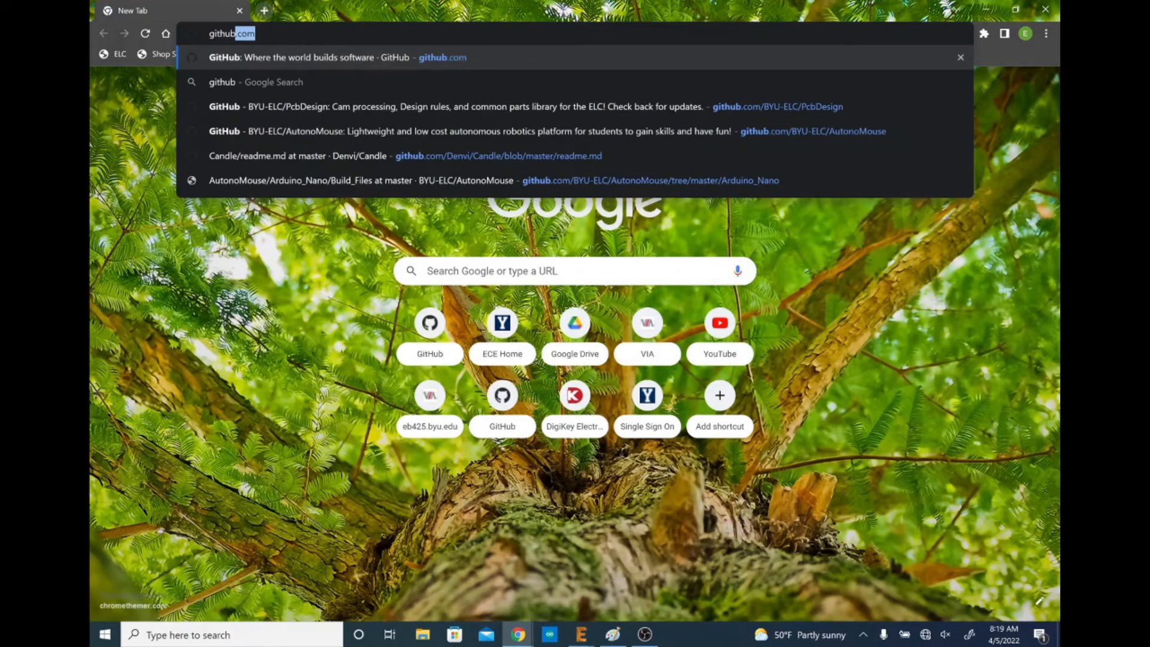
key("Return")
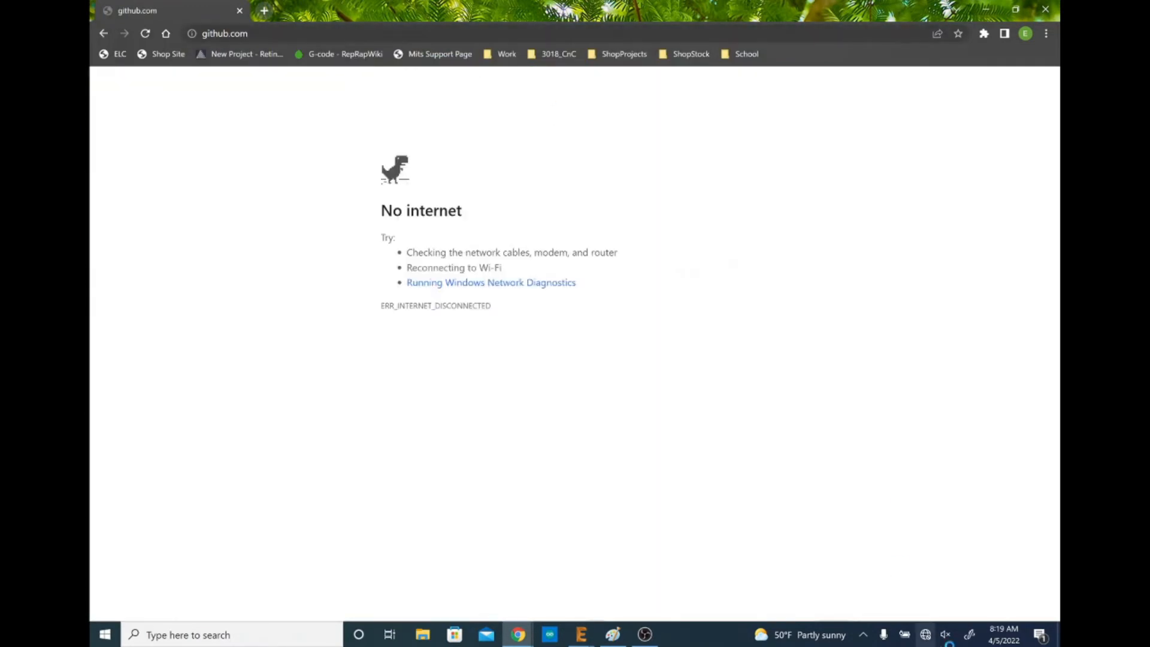
Connect the computer to the BYU-WiFi network and load the GitHub home page.
left_click(926, 635)
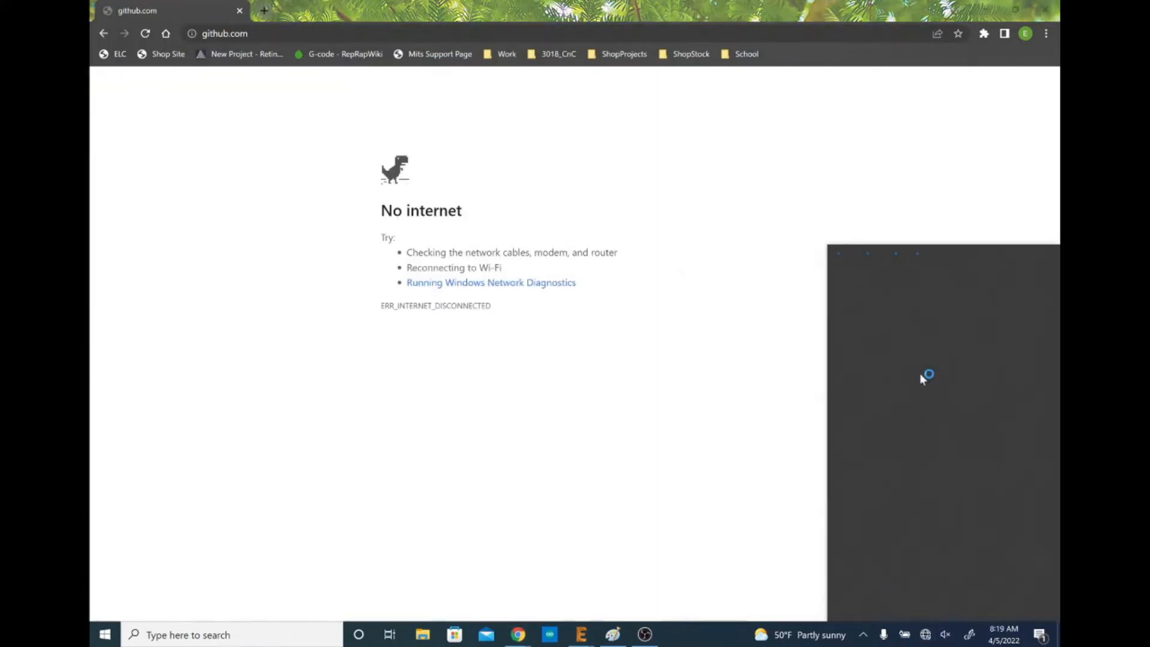
left_click(905, 299)
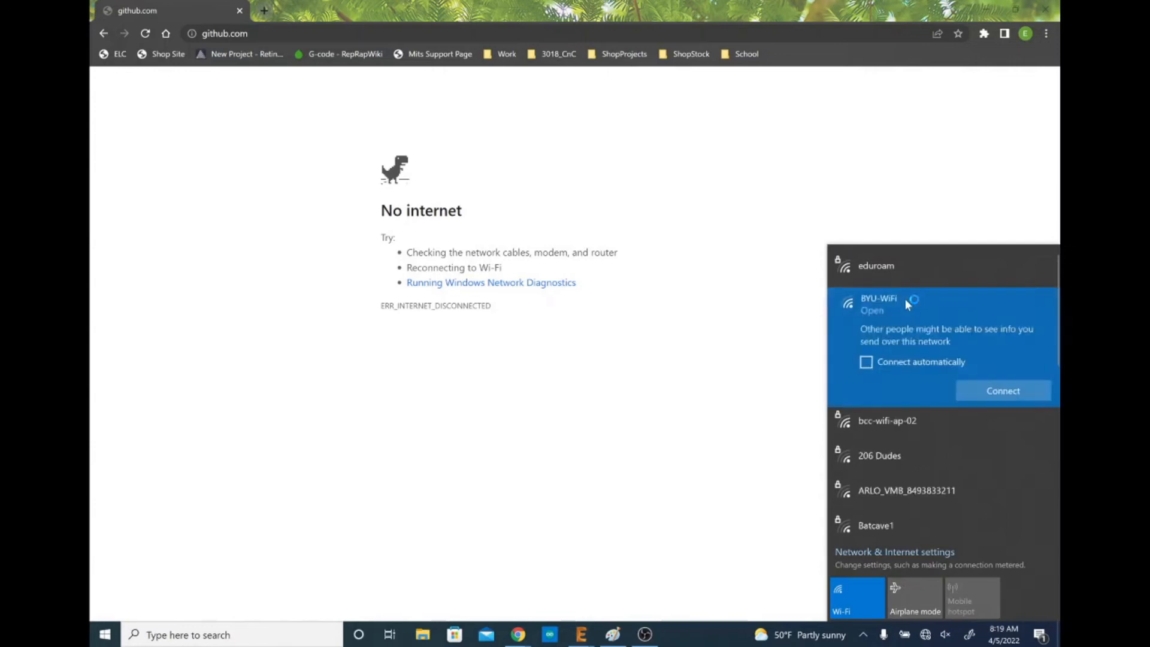
left_click(992, 392)
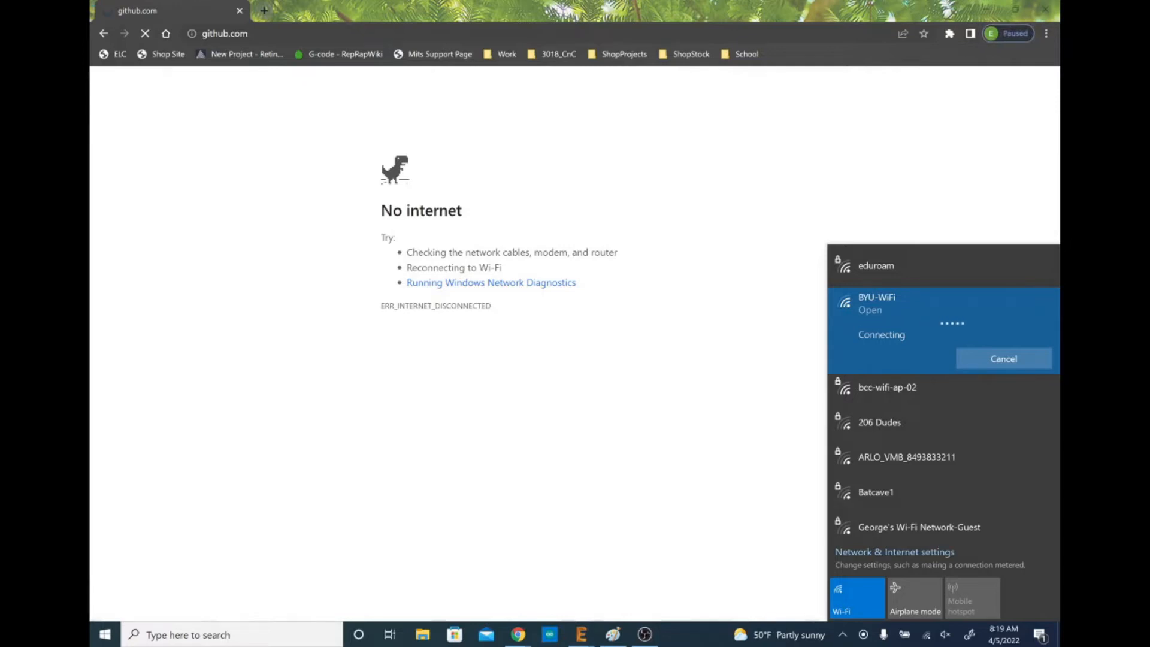
left_click(224, 33)
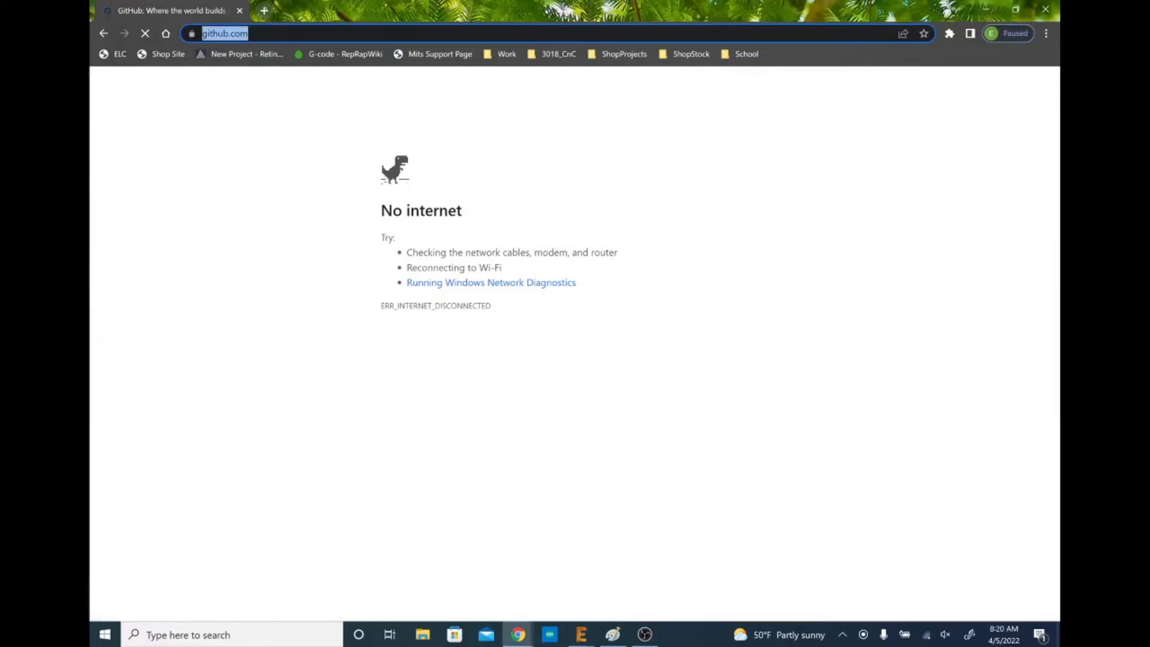
left_click(278, 34)
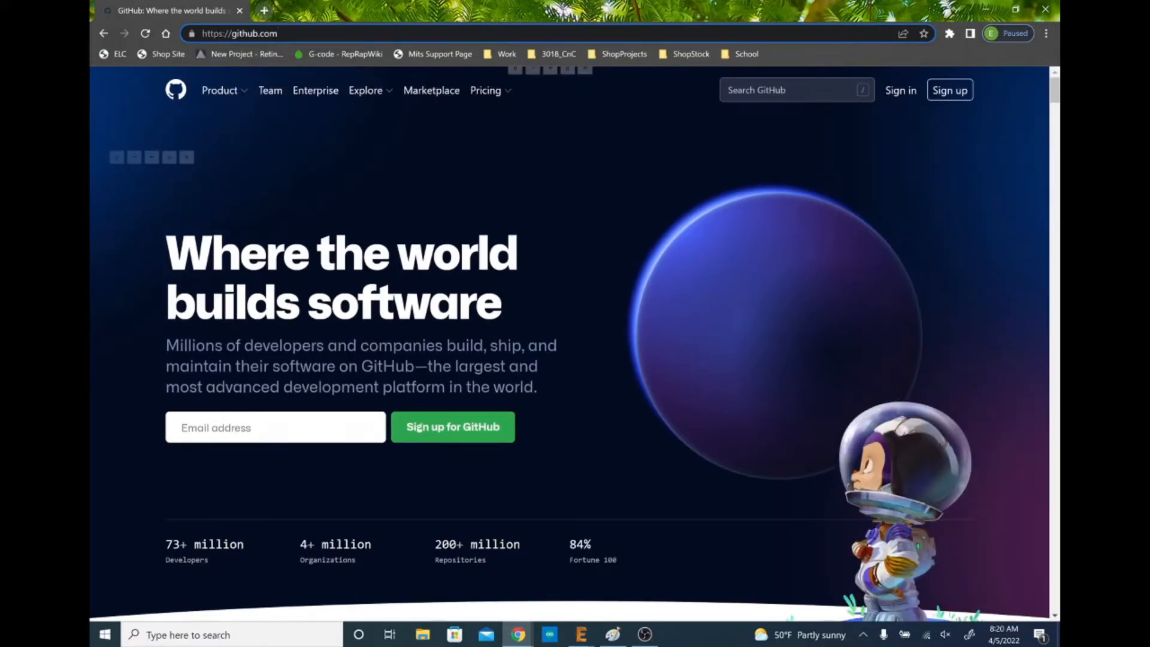
Search GitHub for byu-elc, find the BYU-ELC account among the users and open its PcbDesign repository.
left_click(729, 89)
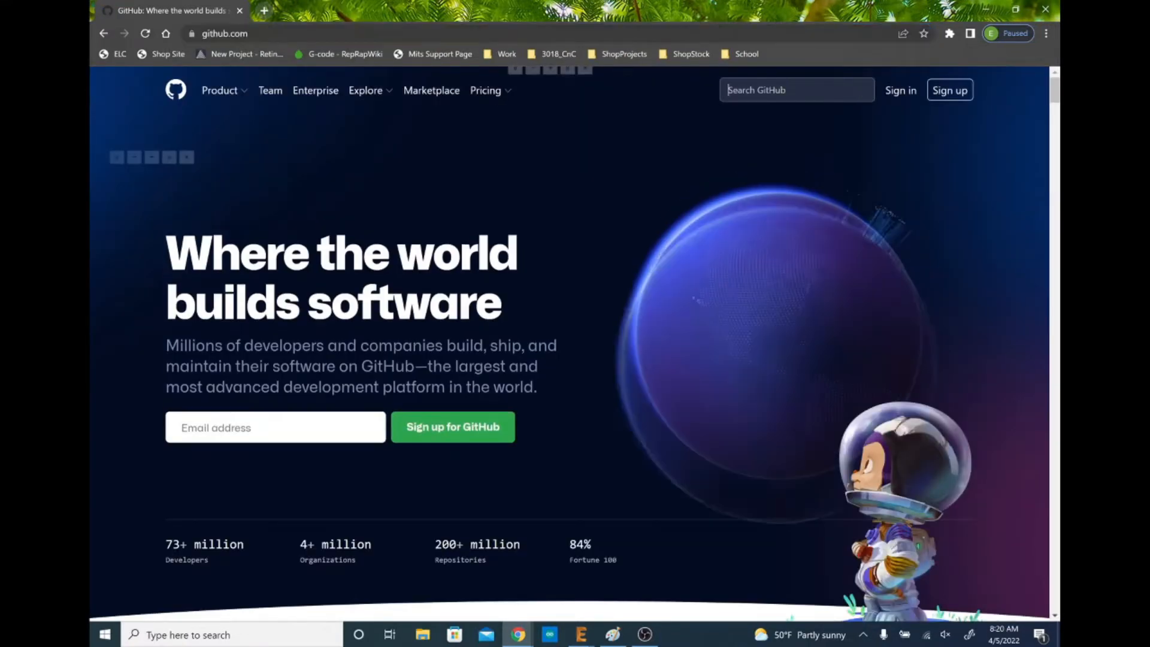
type("byu-elc")
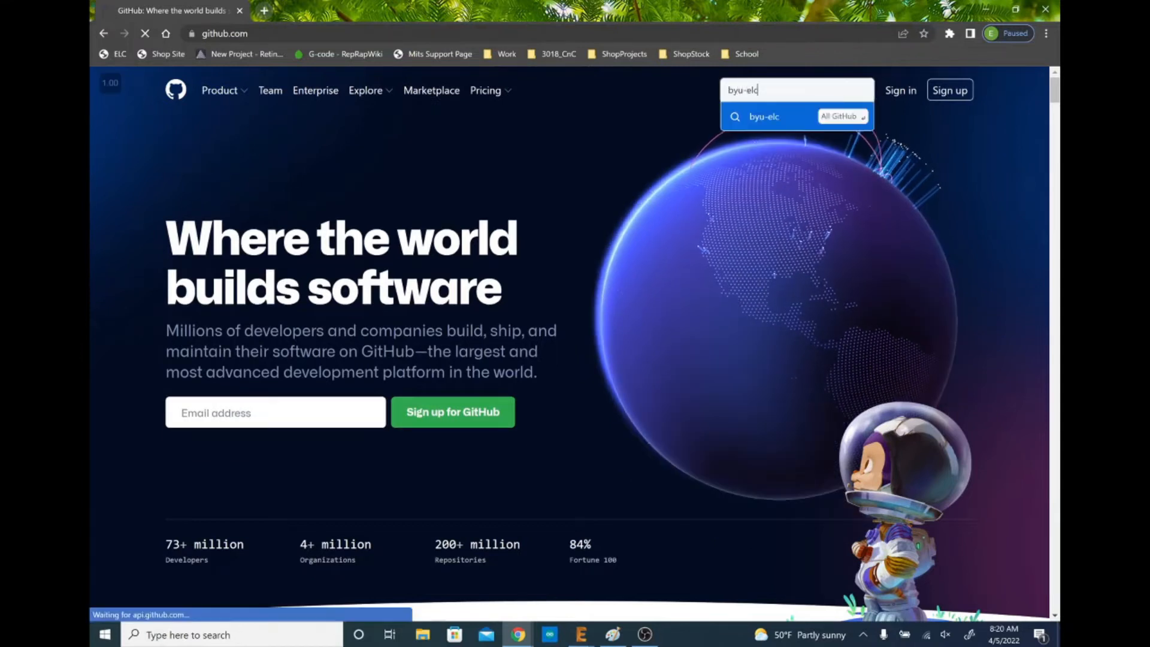
key("Return")
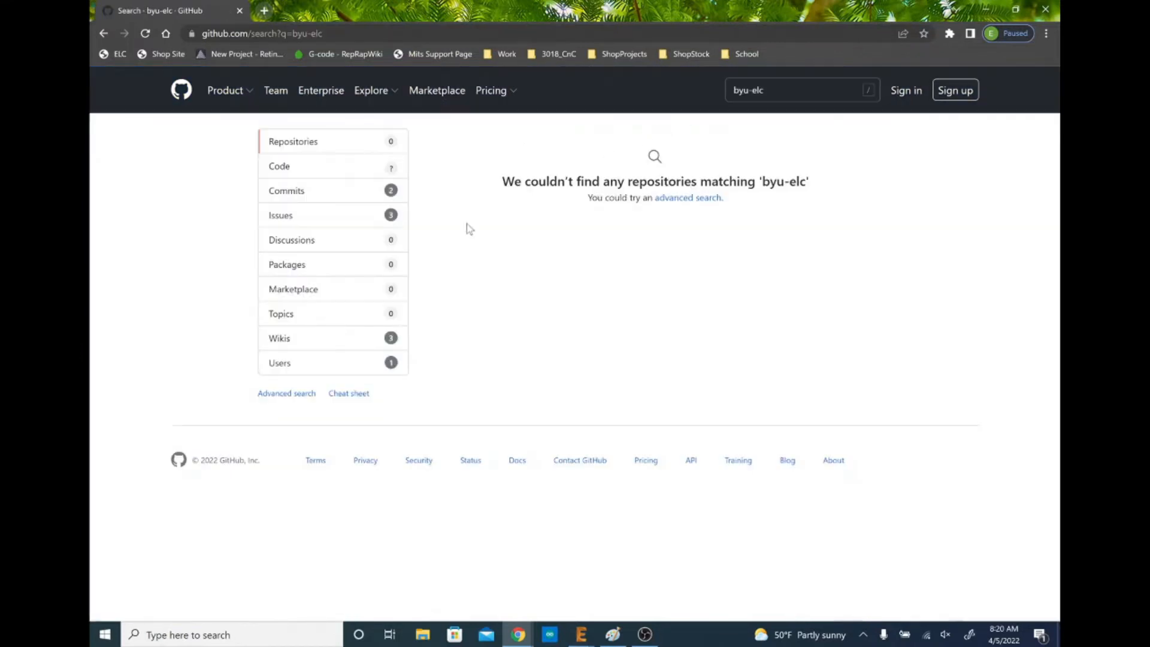
left_click(305, 367)
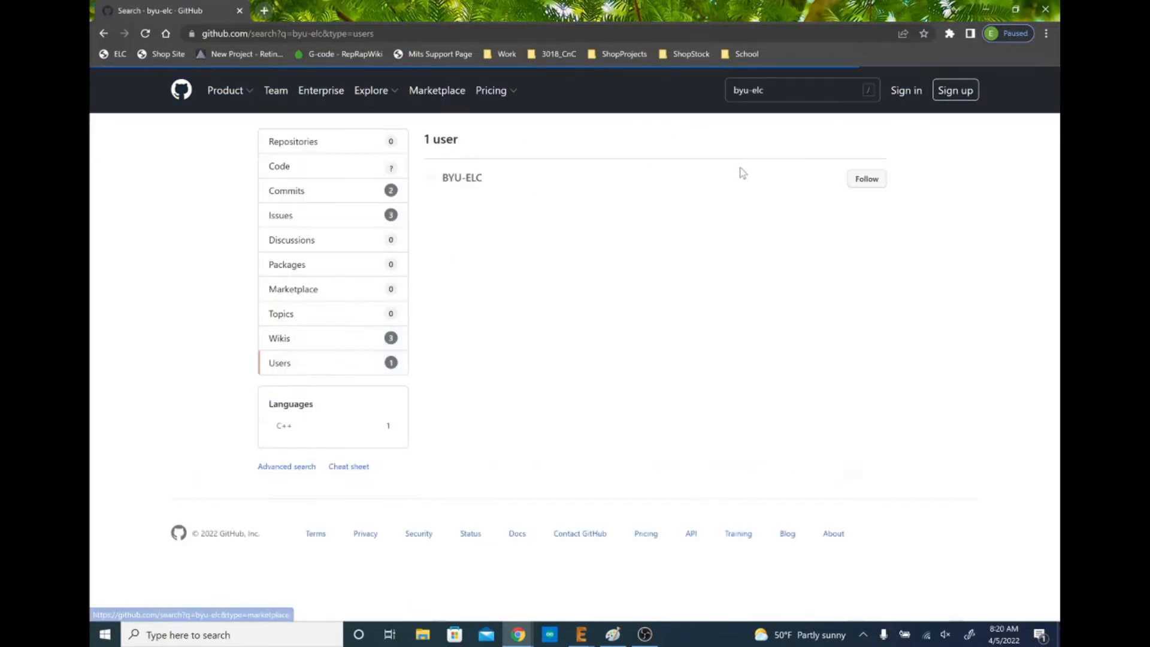
left_click(474, 180)
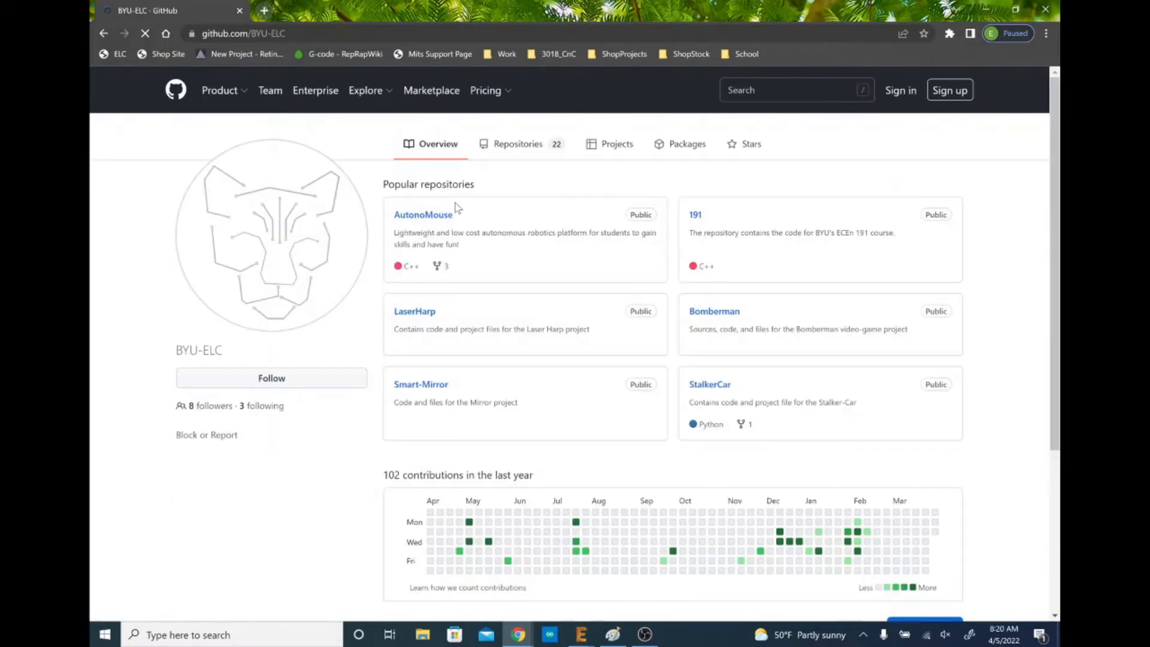
left_click(515, 150)
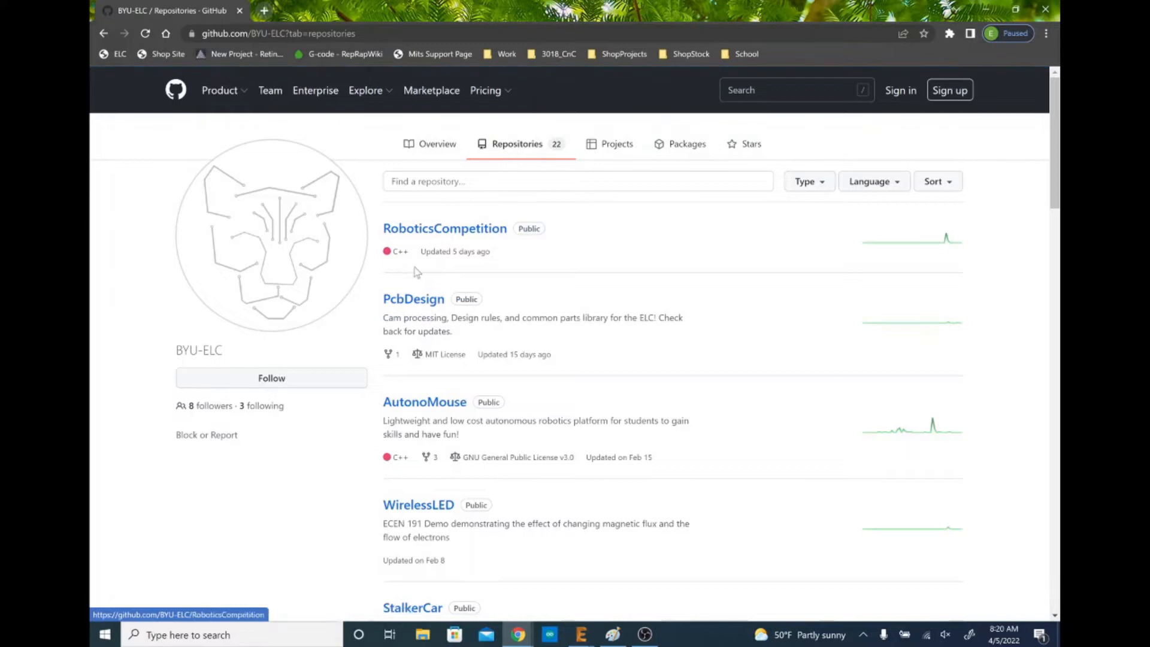
left_click(438, 307)
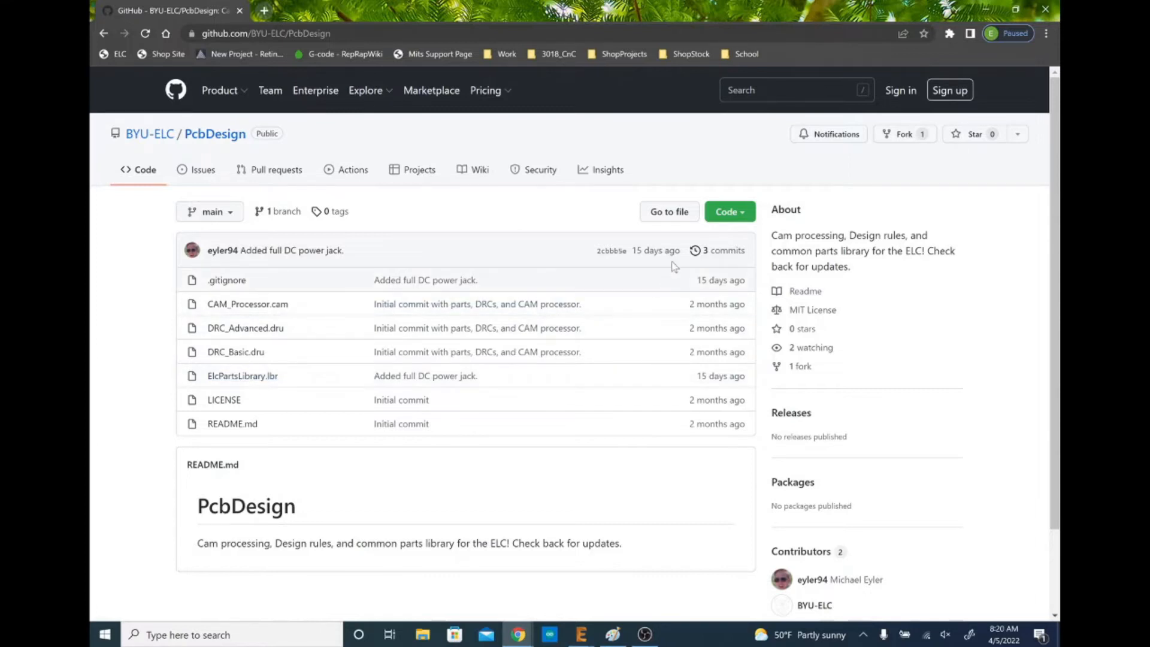
left_click(722, 219)
left_click(584, 373)
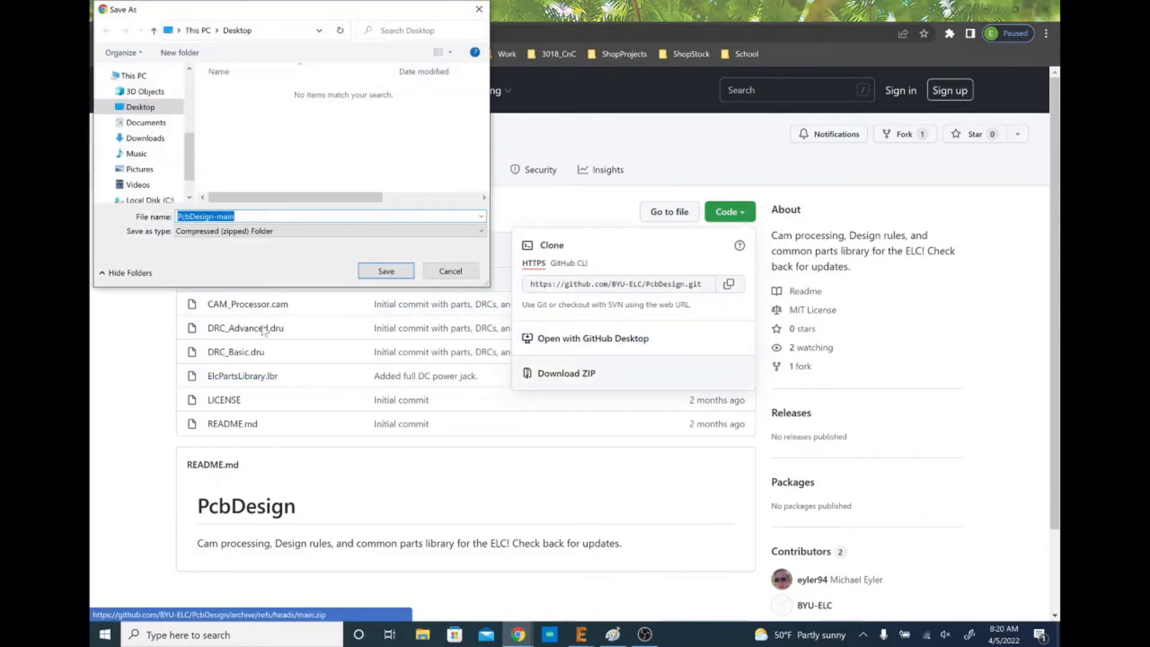
left_click(145, 122)
left_click(145, 138)
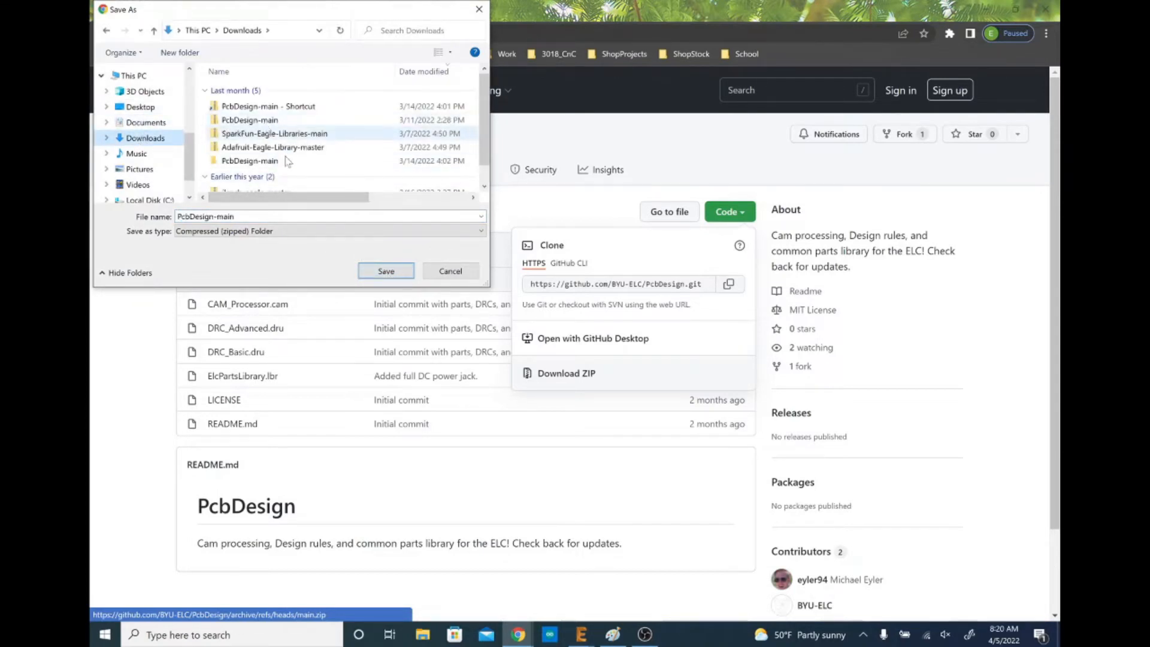
left_click(423, 635)
left_click(471, 60)
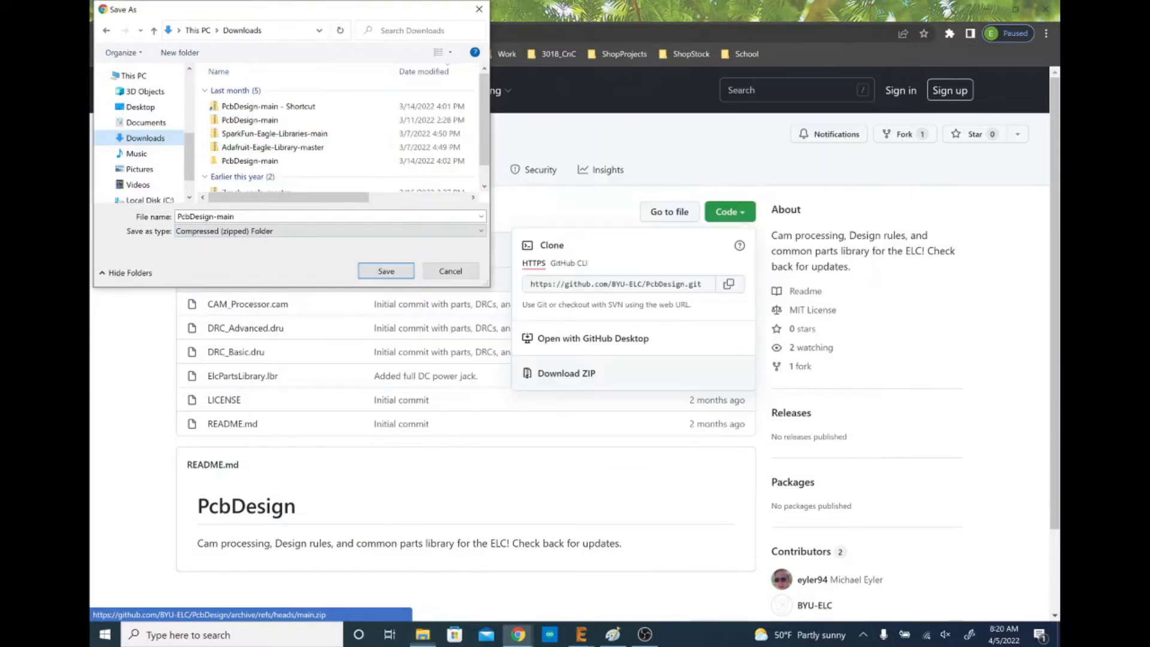
left_click(445, 273)
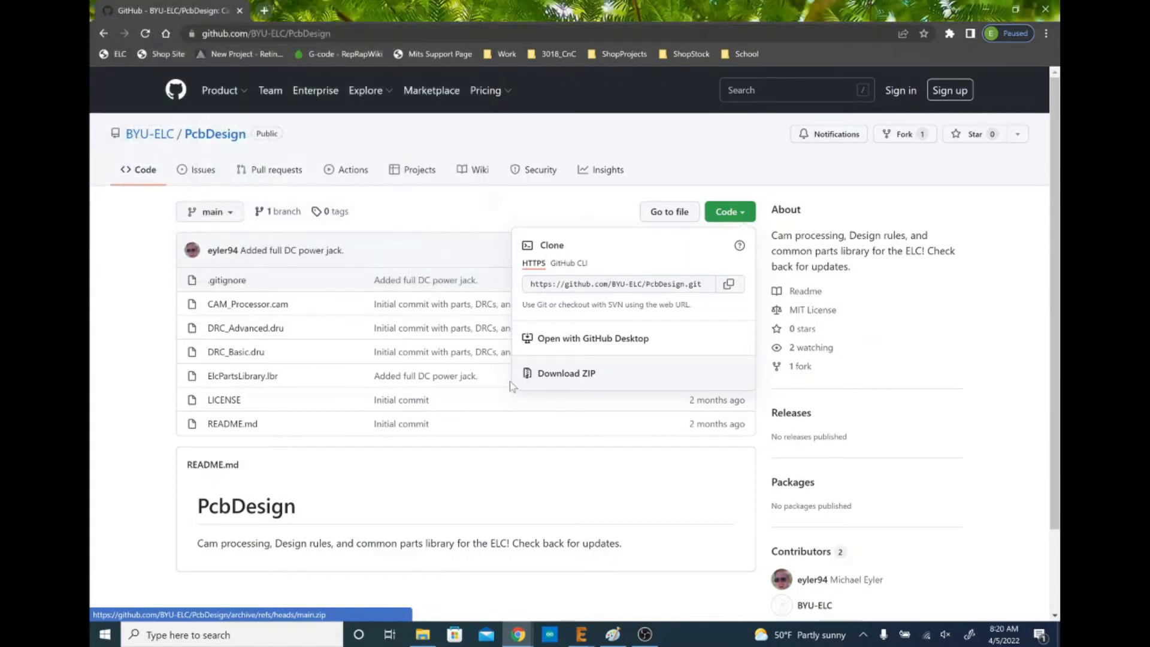
Switch to File Explorer, maximize its window and open the Downloads folder.
key("alt+Tab")
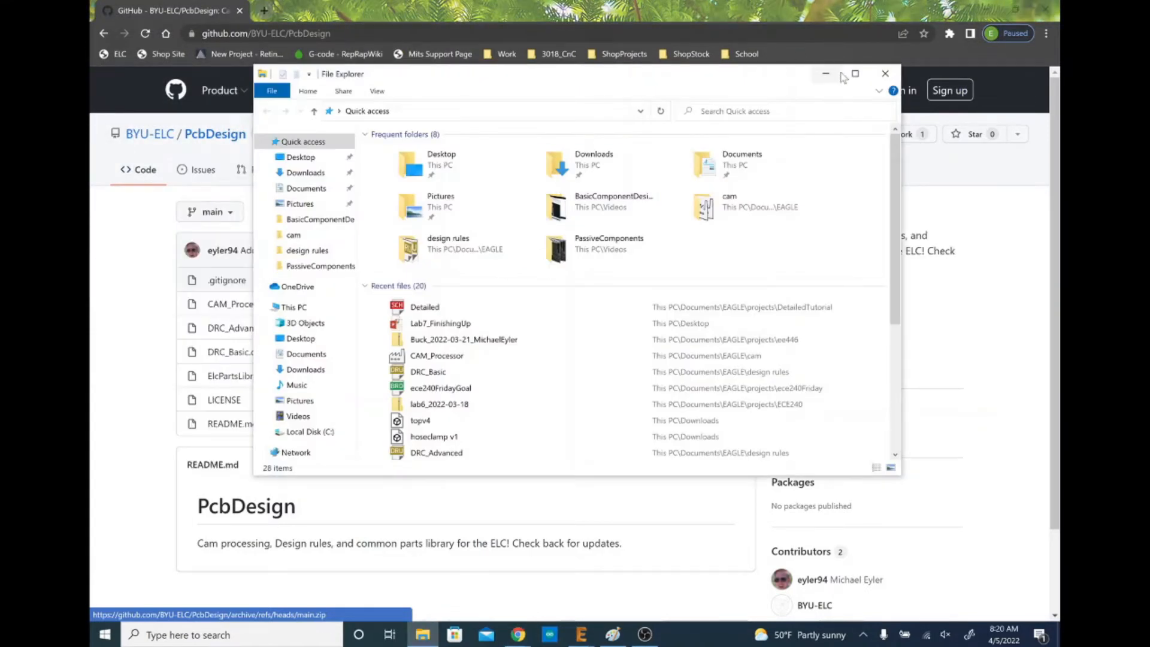
left_click(855, 74)
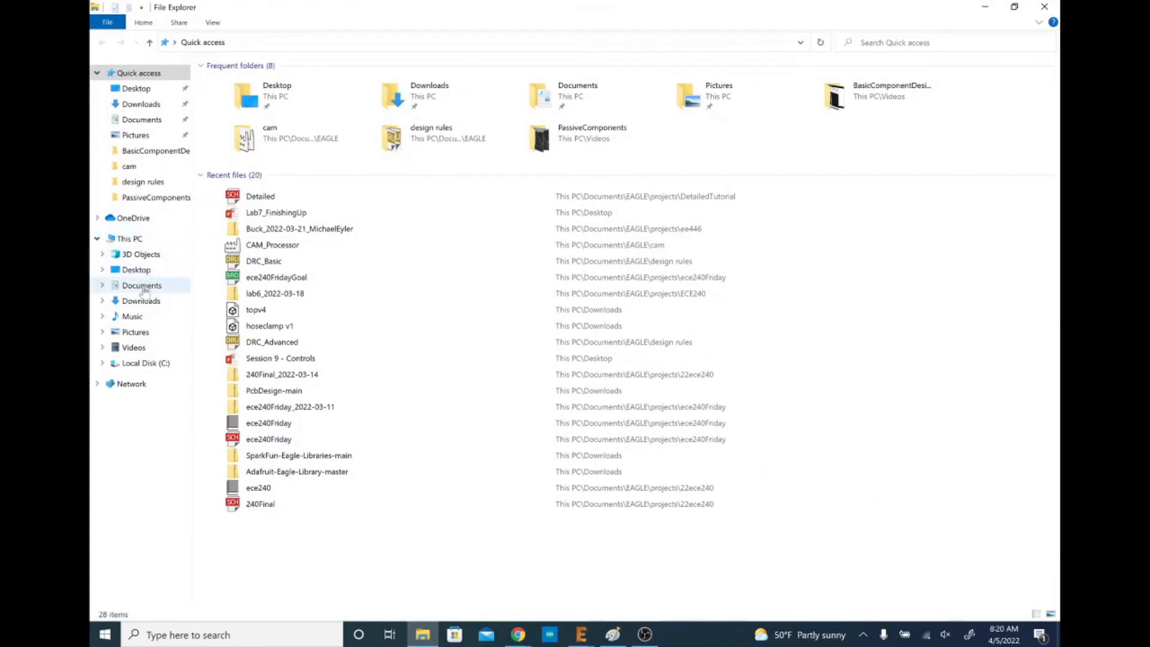
left_click(142, 287)
left_click(143, 301)
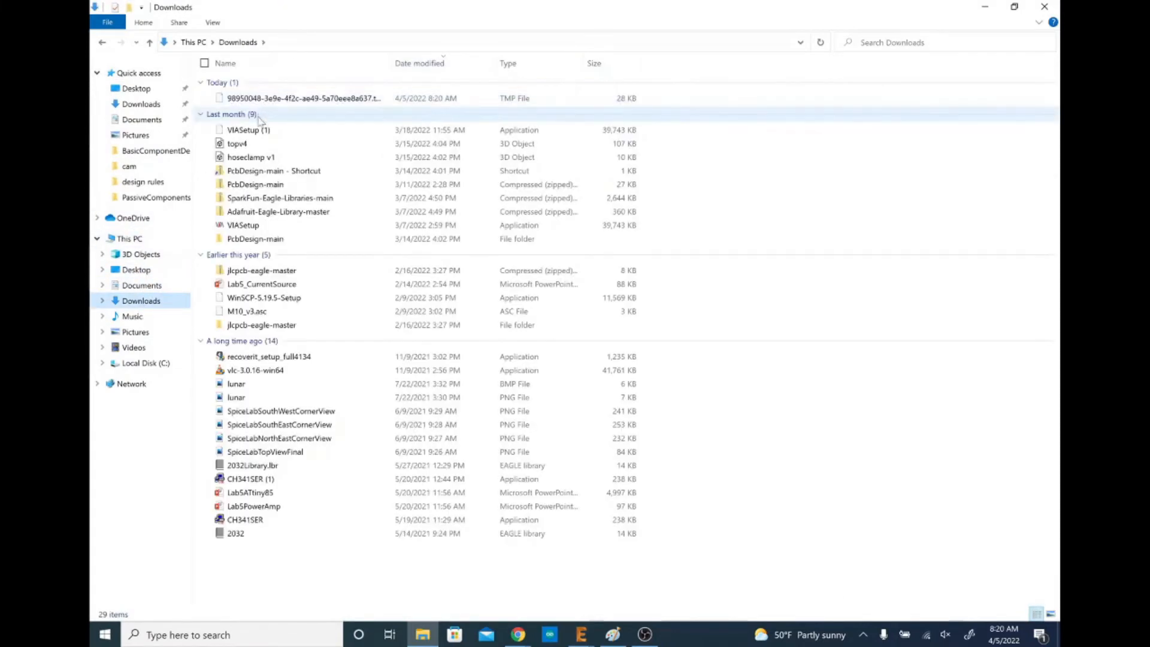
Open the PcbDesign-main archive and its inner folder, and select the DRC_Advanced and DRC_Basic design rule files.
left_click(266, 186)
double_click(265, 186)
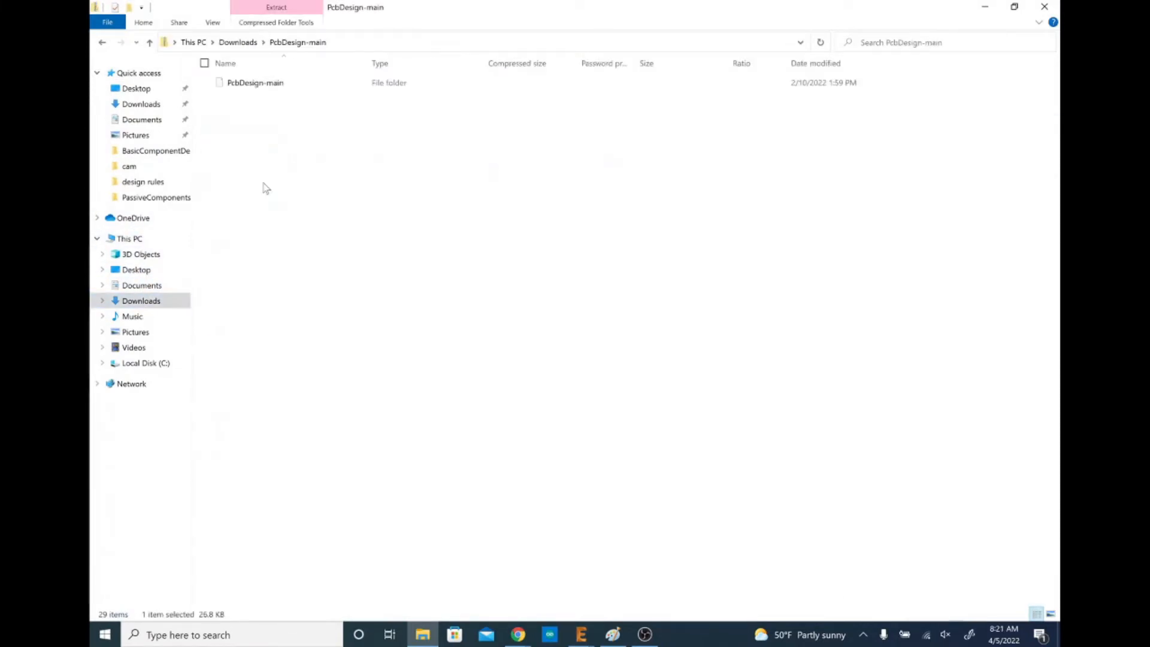
double_click(259, 86)
left_click(257, 97)
left_click(258, 110, "ctrl")
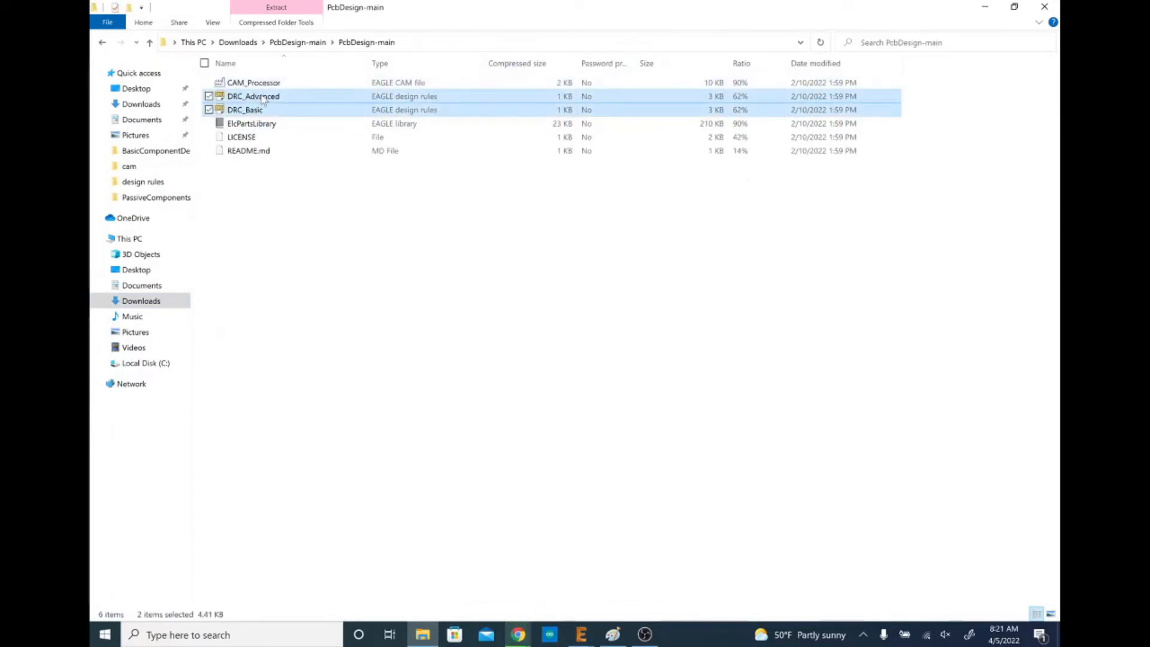
right_click(264, 100)
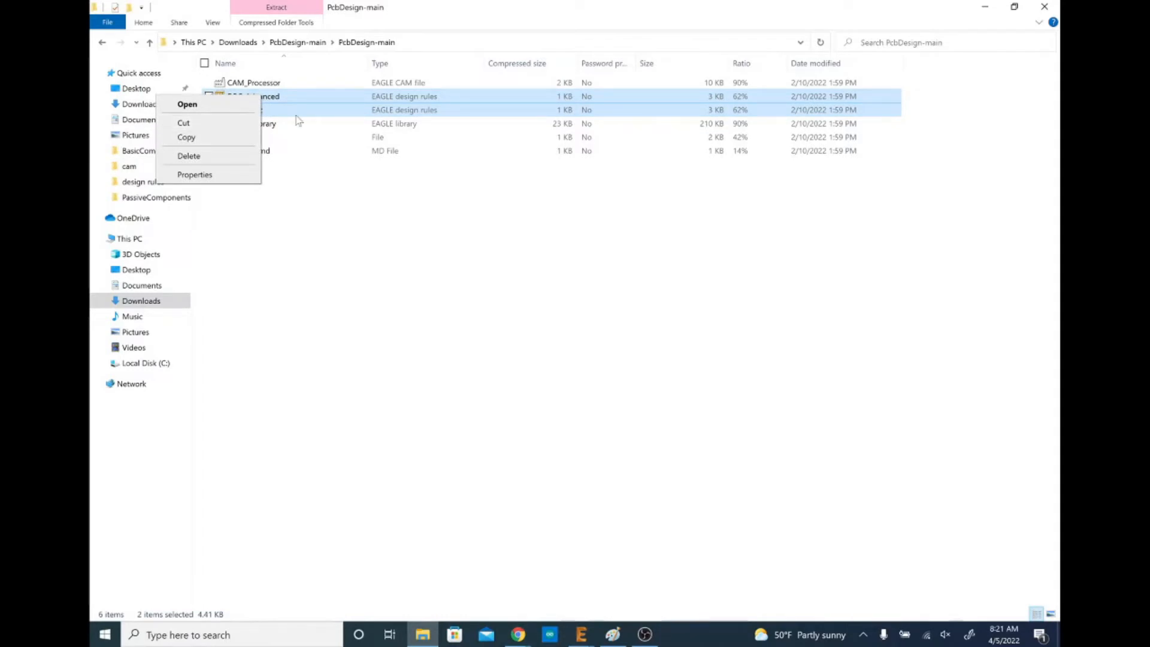
key("Escape")
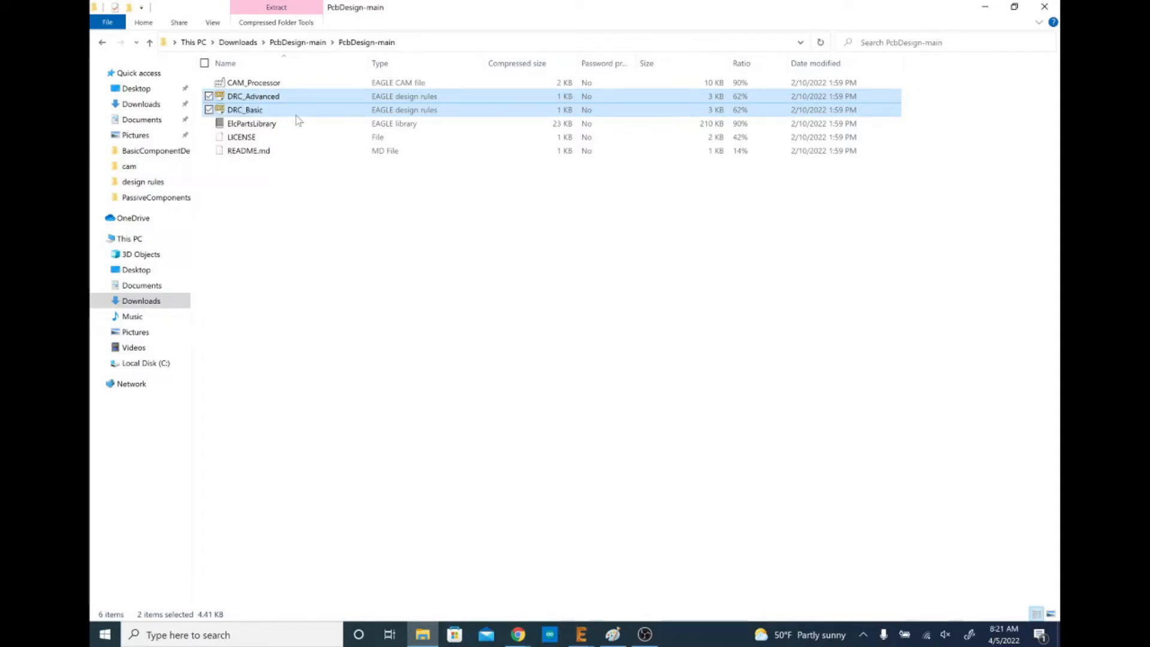
Copy both DRC files into the EAGLE design rules folder in Documents using a second File Explorer window alongside, replacing the existing files.
key("ctrl+n")
key("super+Right")
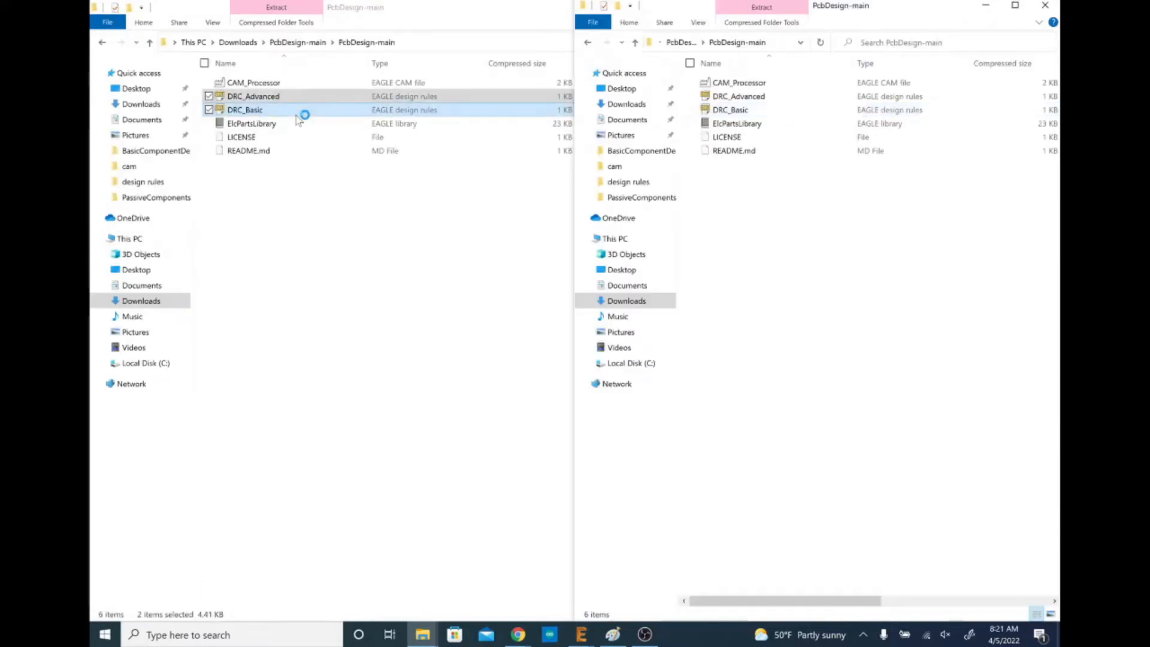
left_click(298, 119)
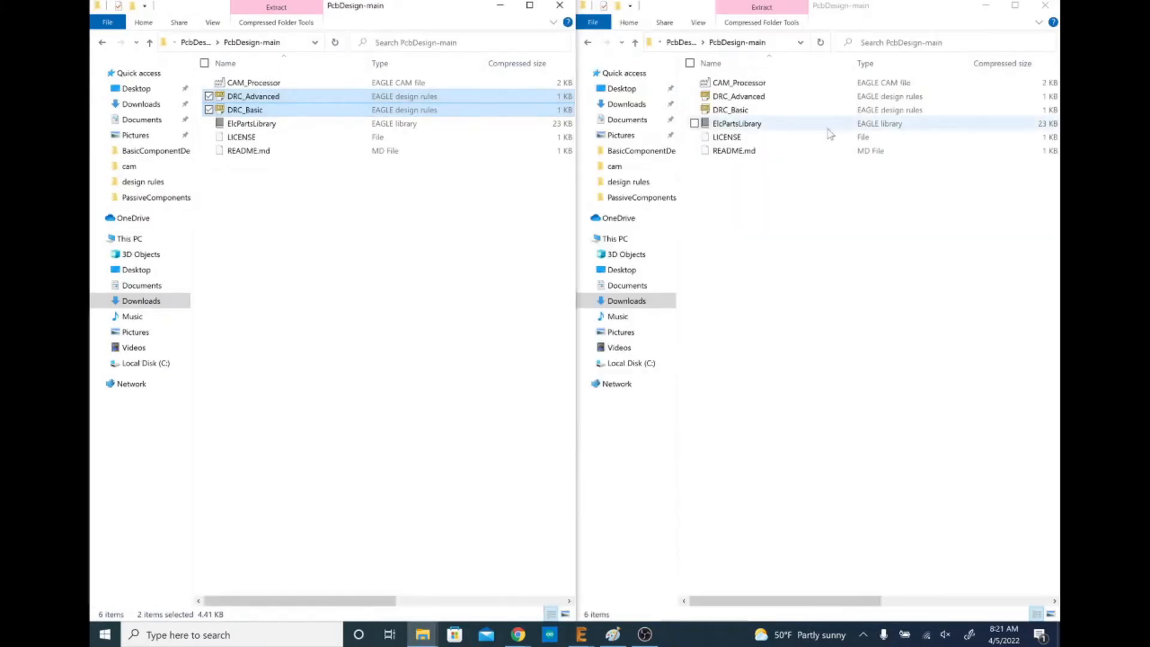
left_click(627, 285)
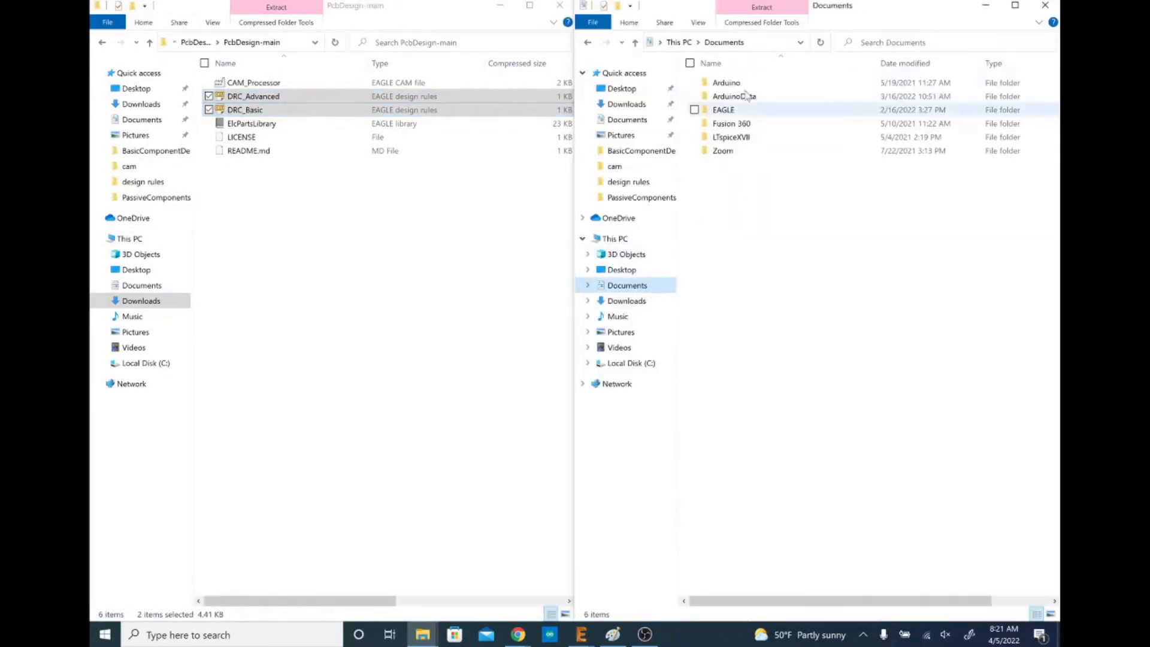
double_click(742, 110)
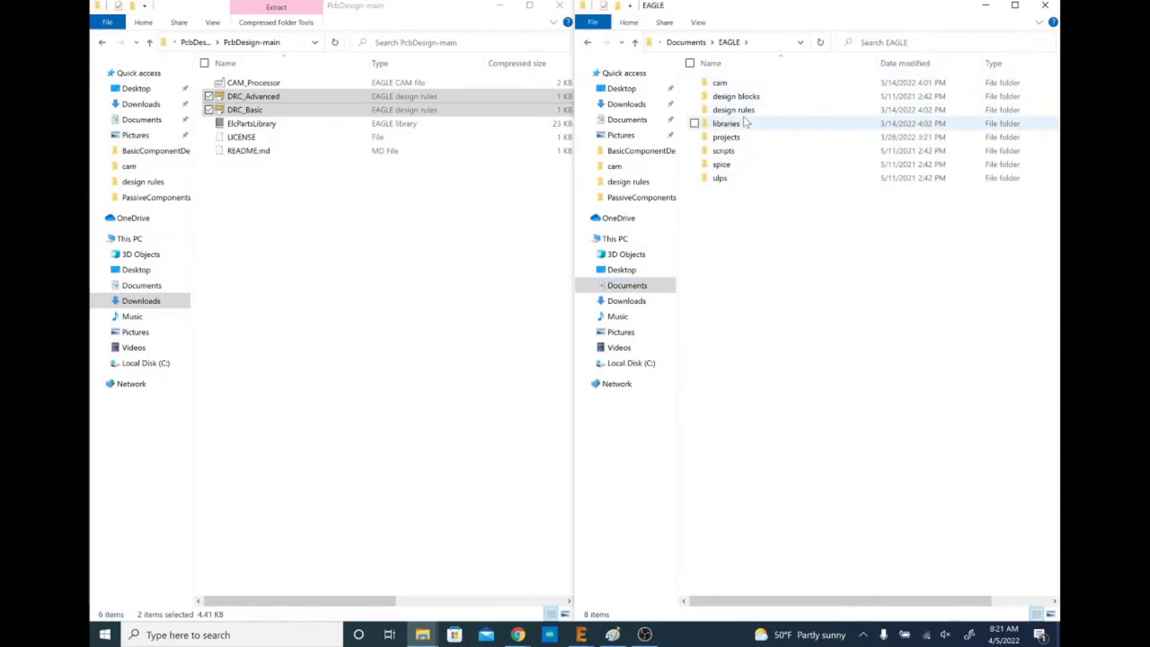
double_click(748, 110)
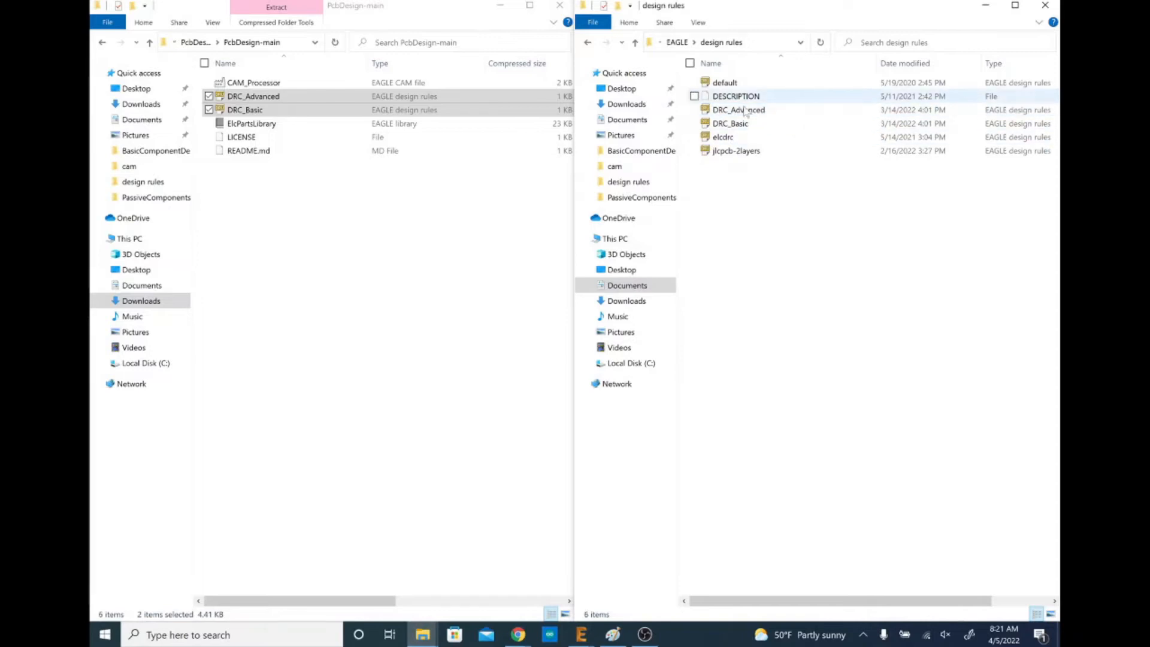
left_click_drag(275, 99, 749, 193)
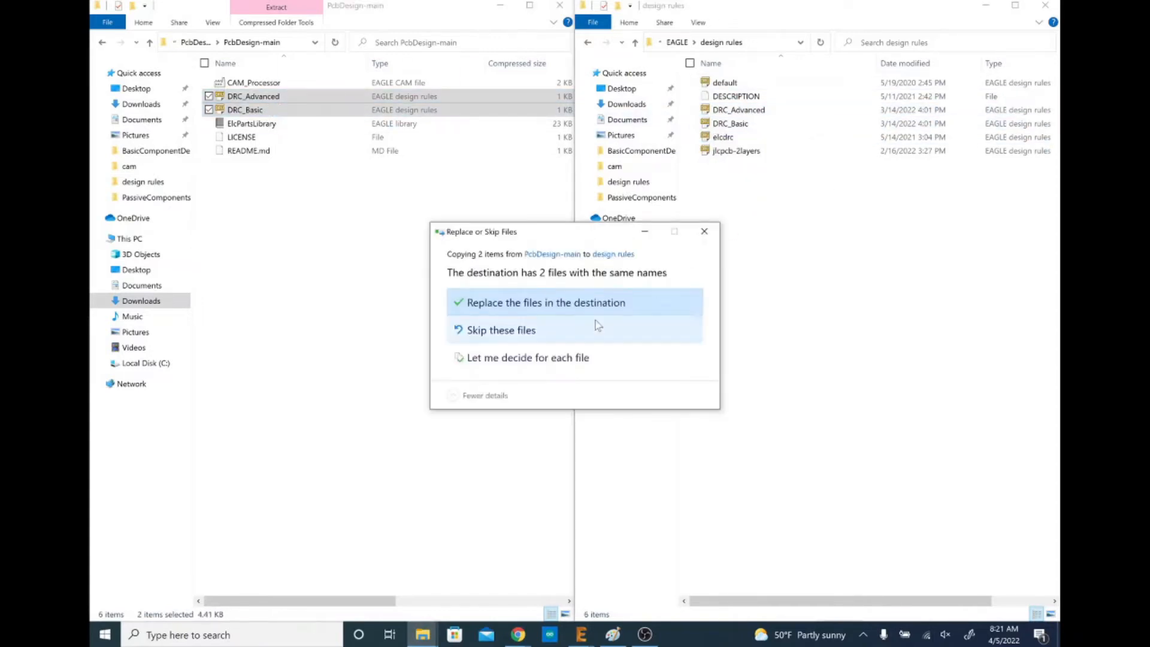
left_click(586, 297)
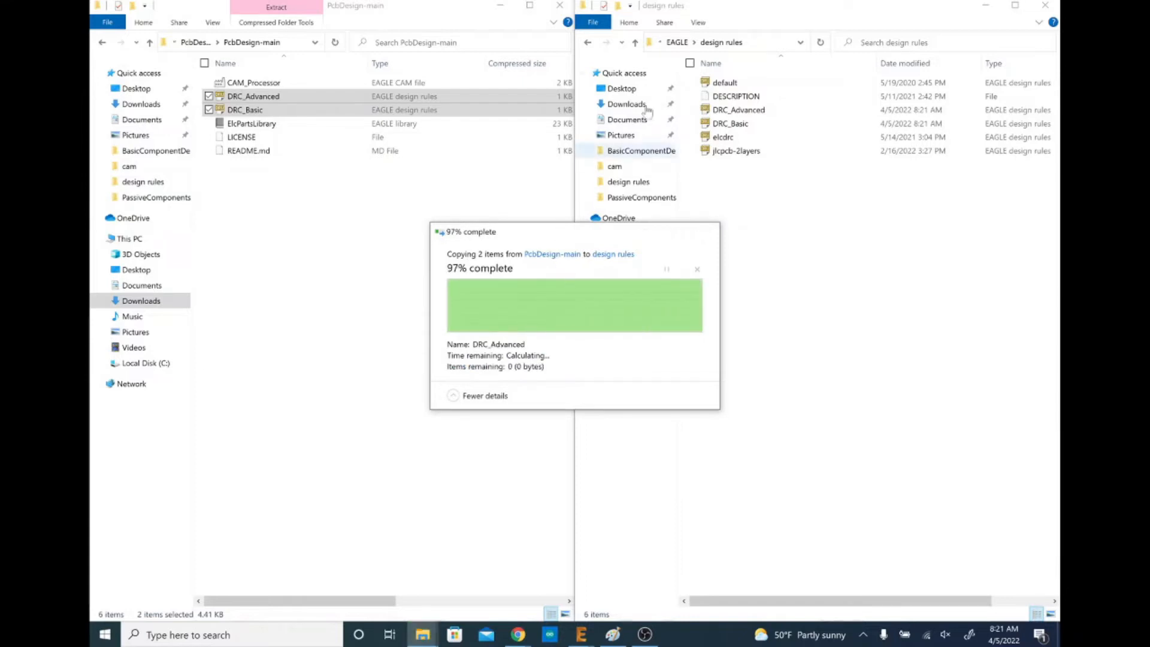
Copy CAM_Processor from the PcbDesign-main archive into the EAGLE cam folder, replacing the existing file.
left_click(678, 42)
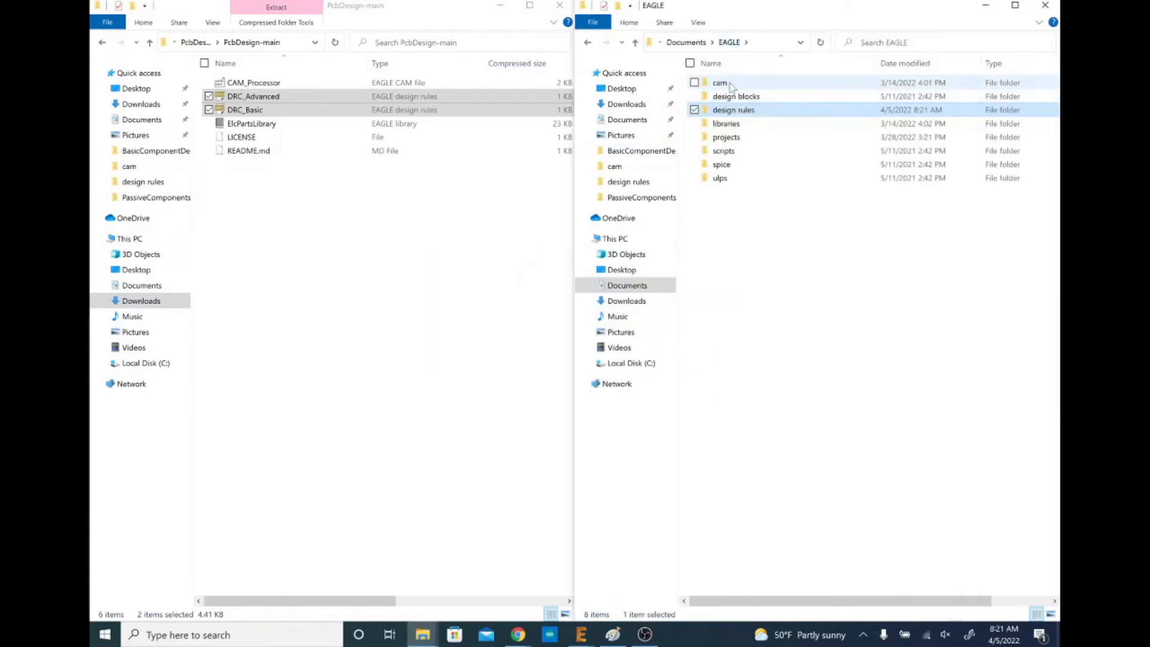
double_click(719, 82)
left_click_drag(336, 76, 304, 200)
left_click(325, 206)
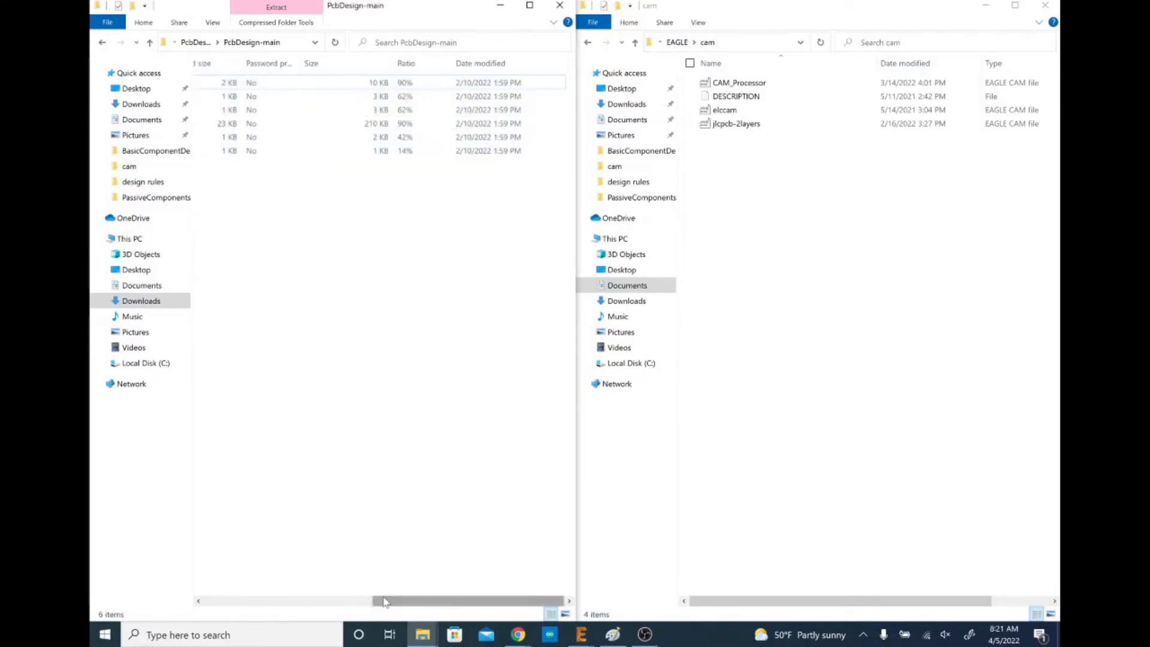
left_click(308, 602)
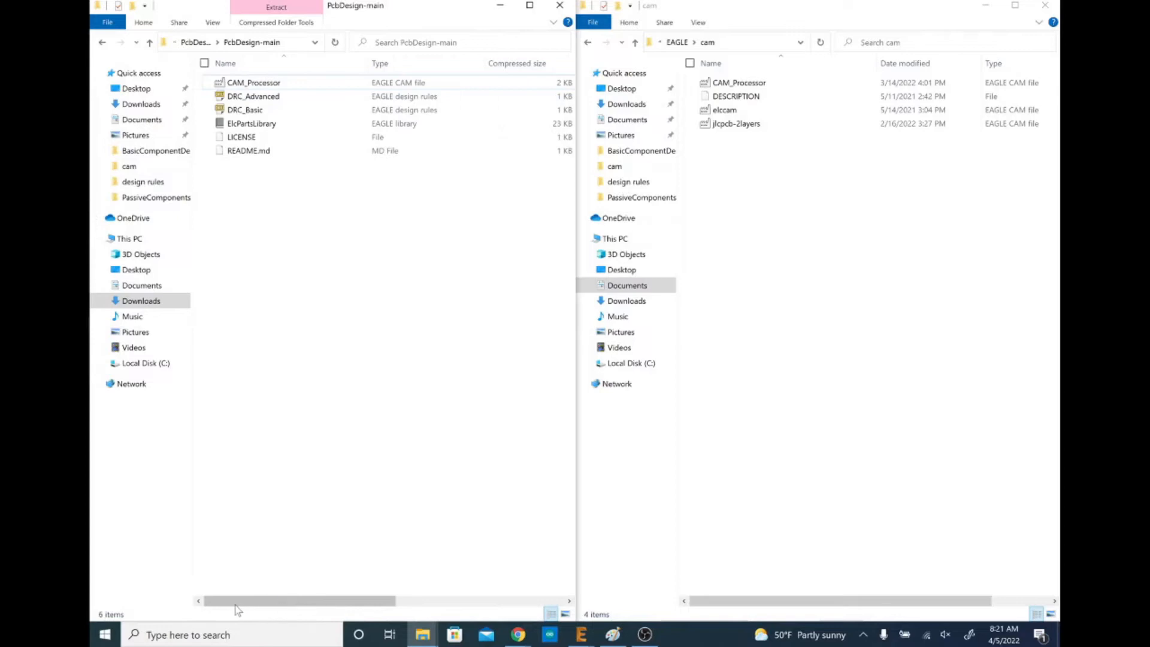
left_click_drag(275, 84, 800, 165)
left_click(515, 324)
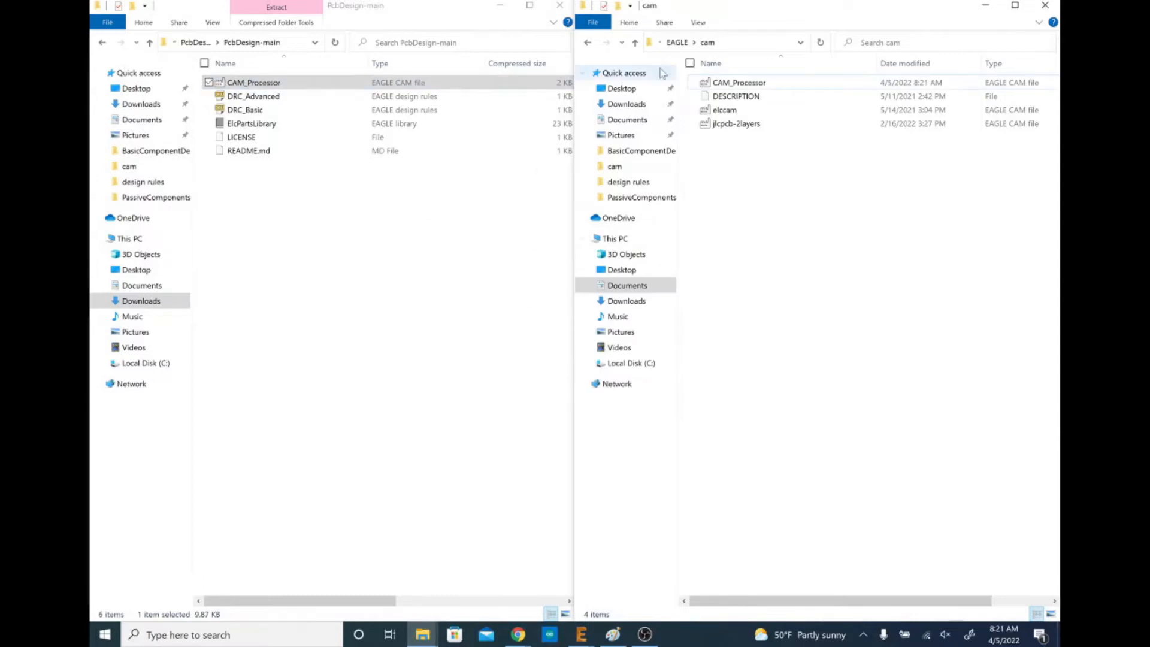
Try to copy ElcPartsLibrary from the archive into the EAGLE libraries folder.
left_click(677, 42)
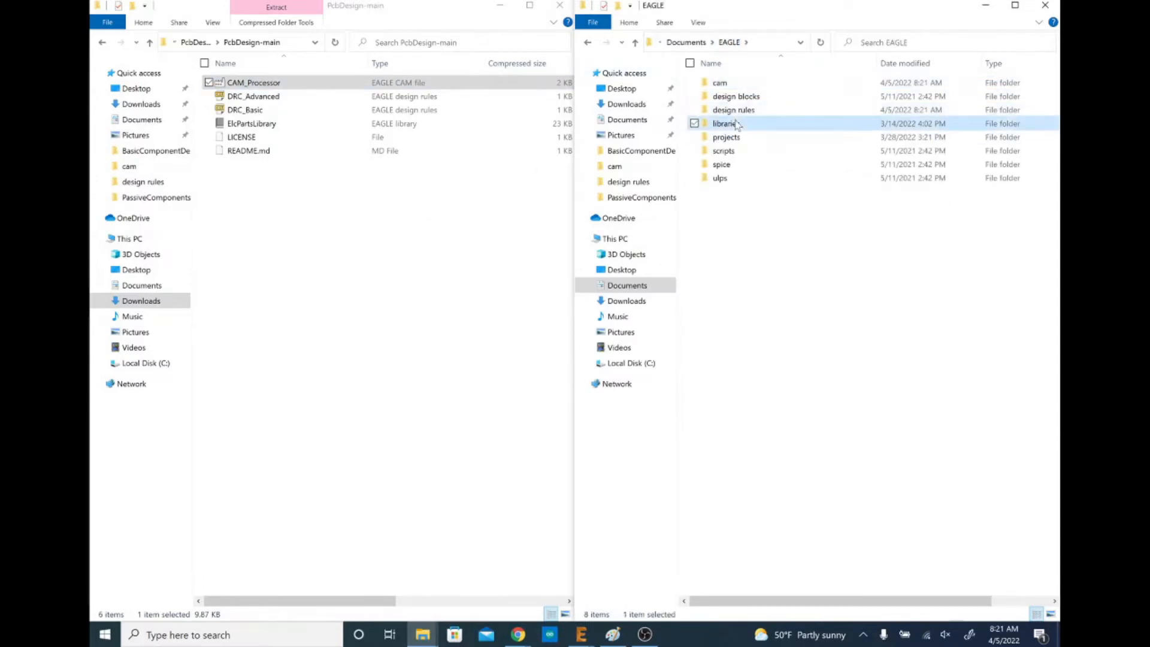
double_click(728, 123)
left_click_drag(255, 126, 754, 229)
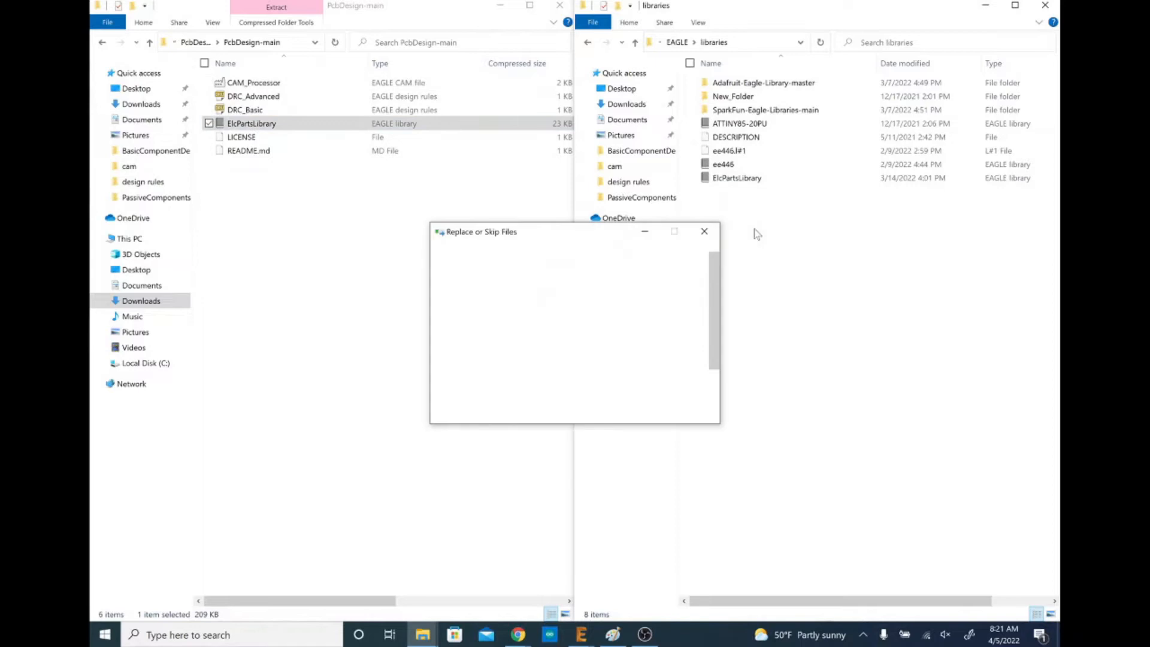
left_click(704, 232)
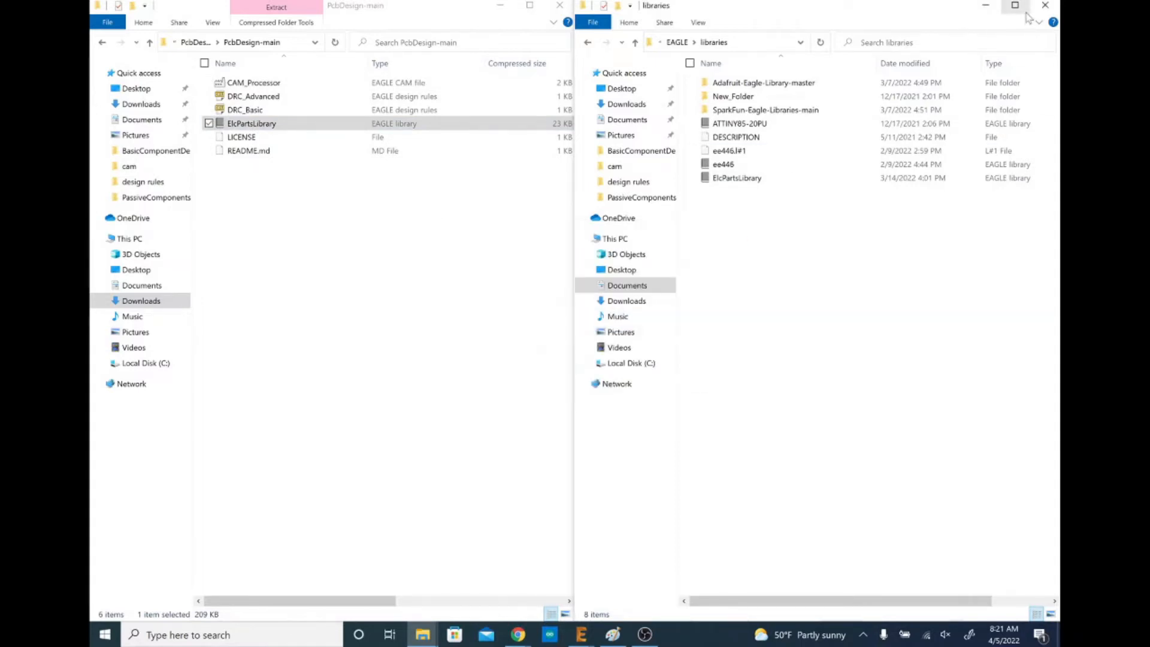
Switch to the EAGLE board window, open the design rule check and view the default clearance rules.
mouse_move(582, 634)
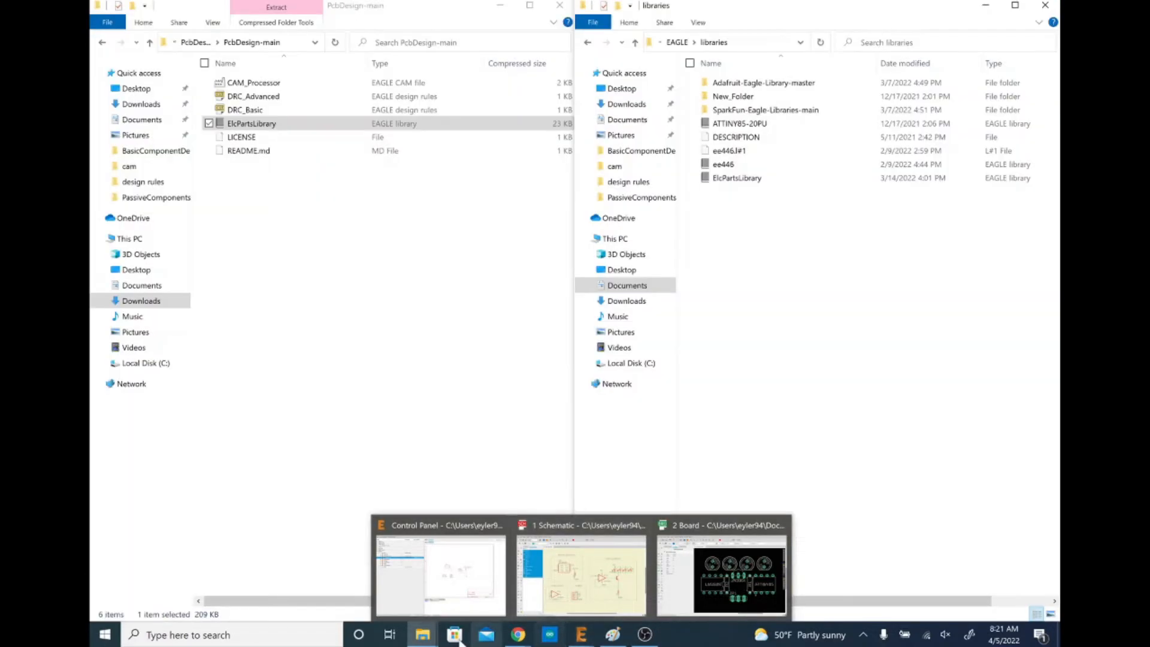
mouse_move(413, 640)
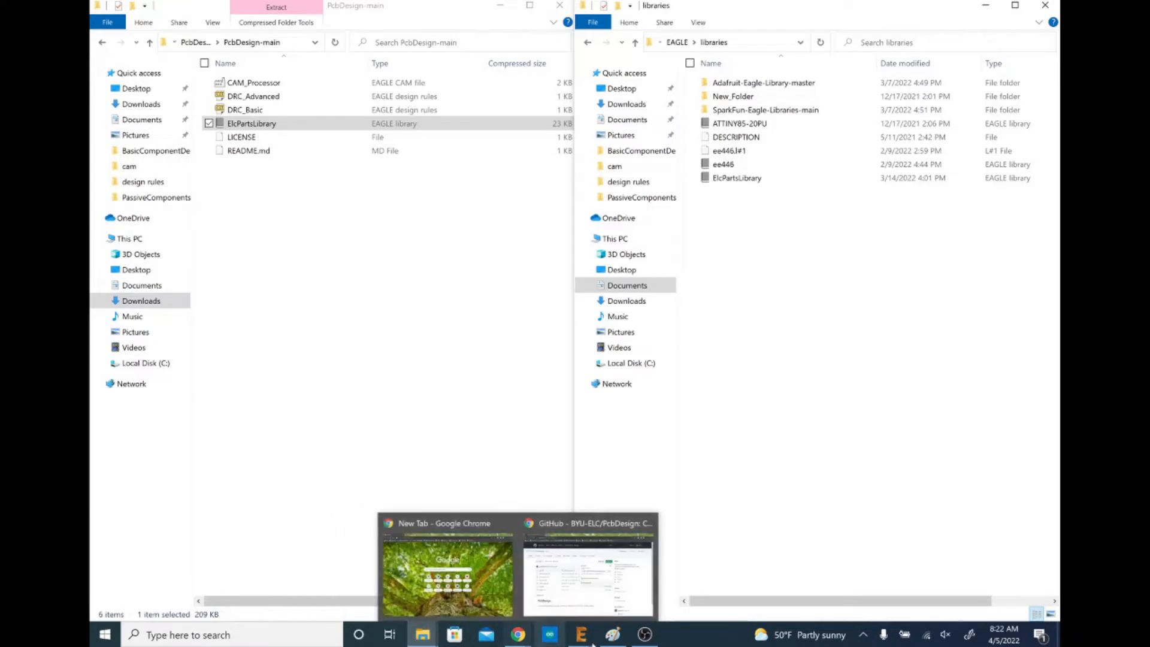
left_click(778, 569)
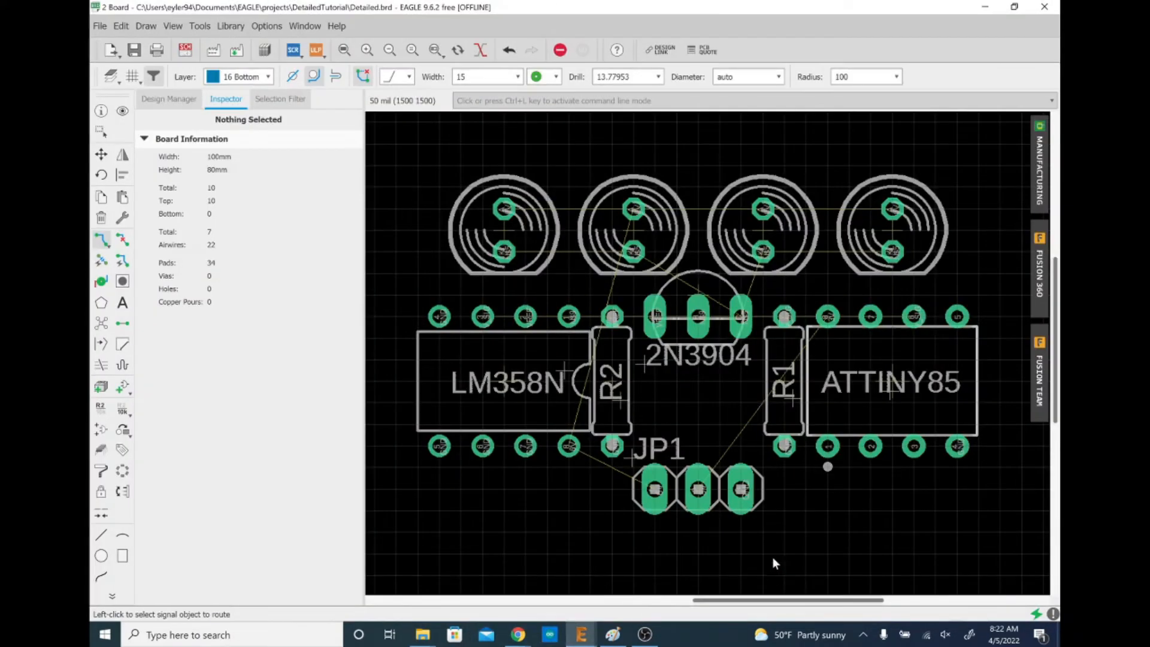
left_click(123, 597)
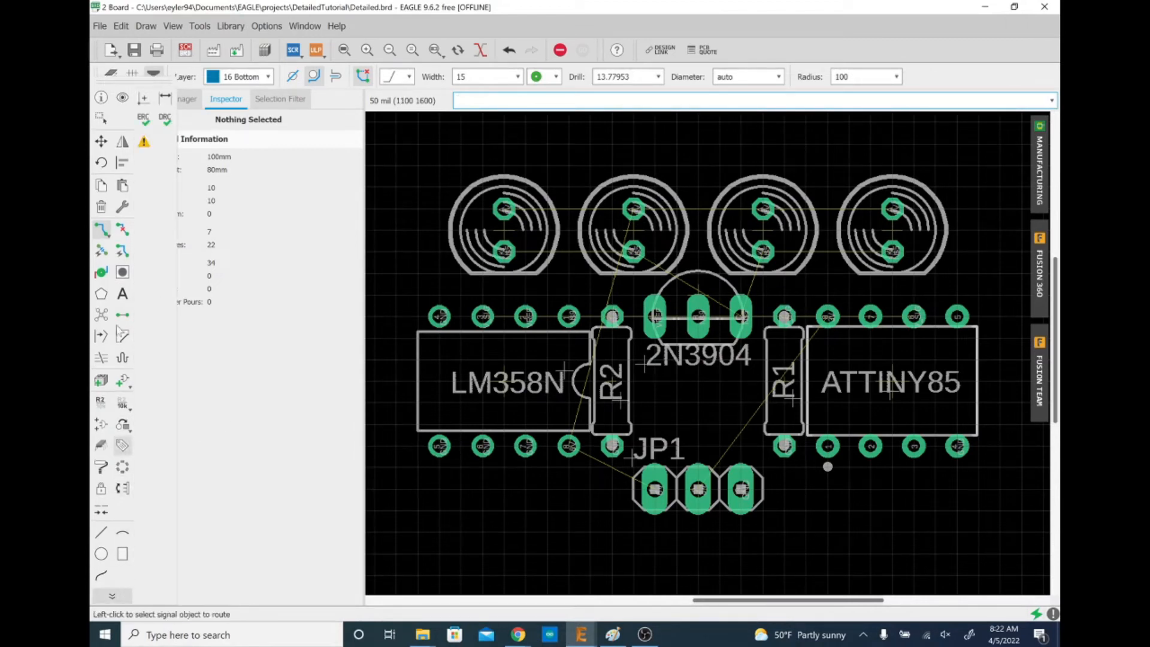
left_click(163, 121)
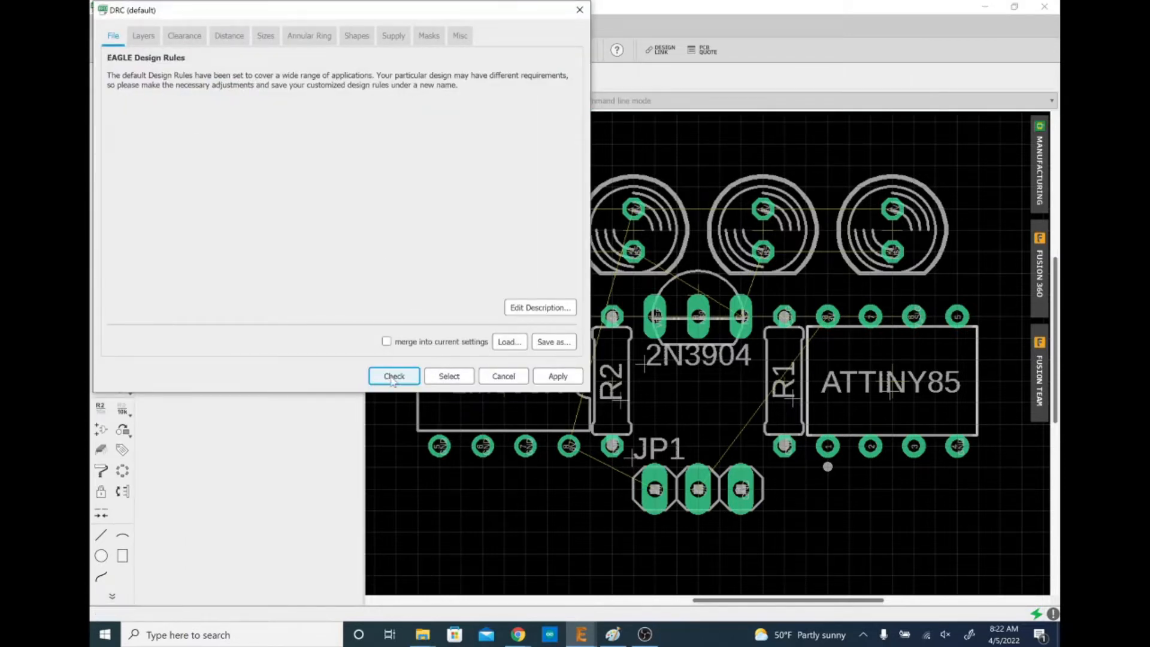
left_click(173, 34)
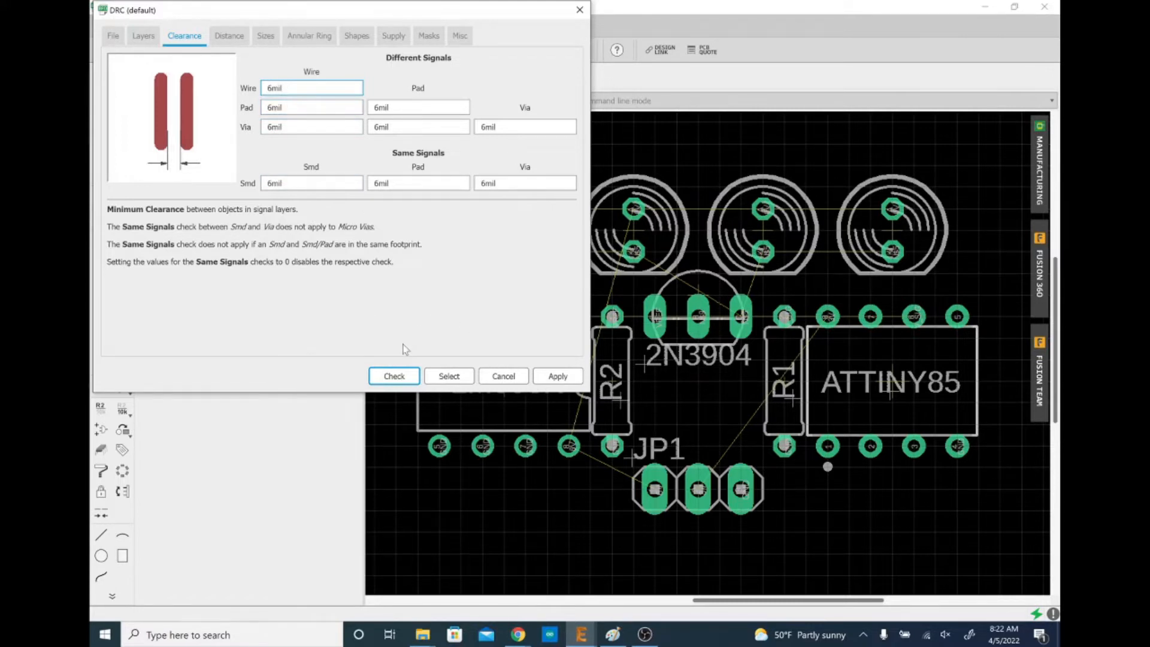
Load the DRC_Basic design rules file into the design rule check.
left_click(114, 37)
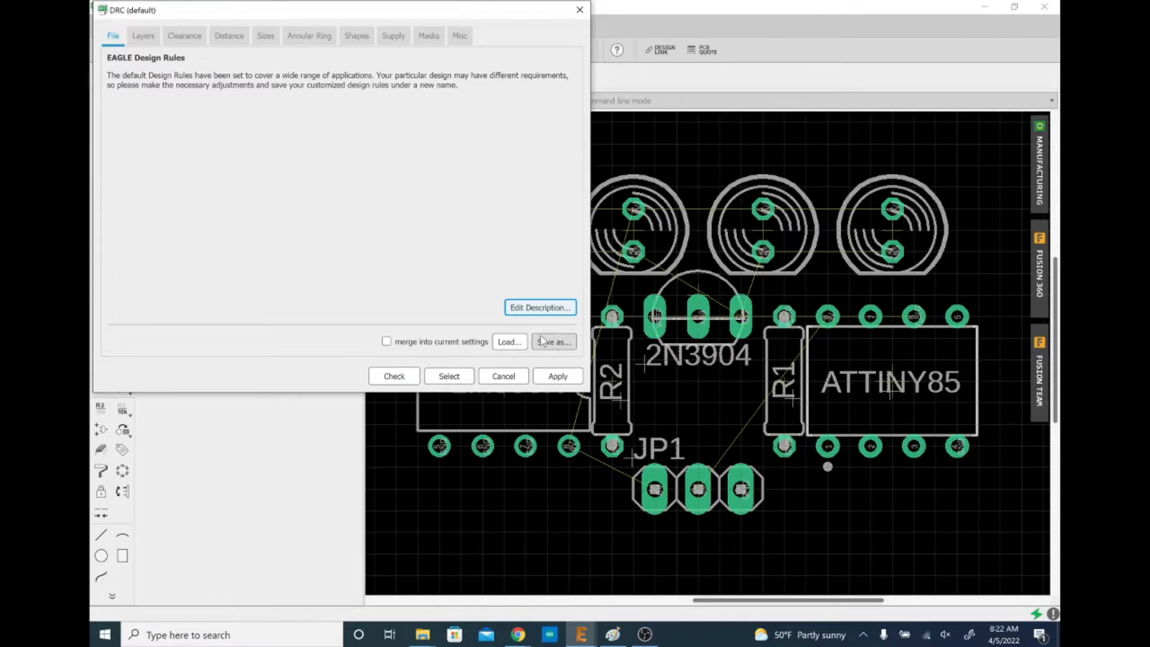
left_click(511, 342)
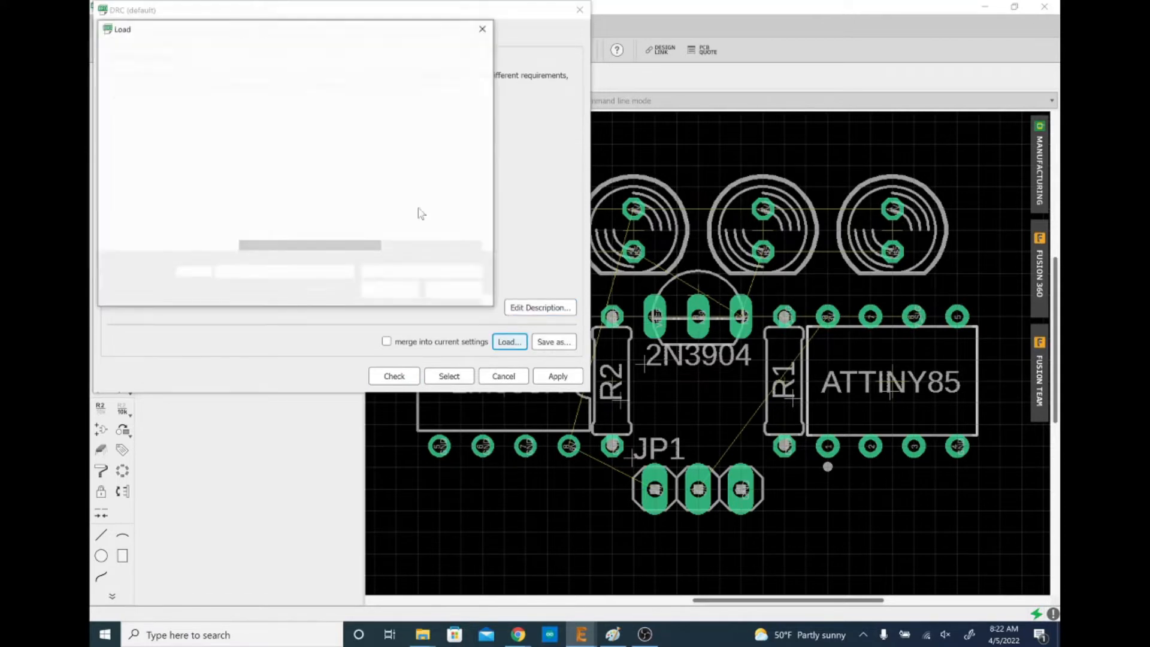
left_click(268, 137)
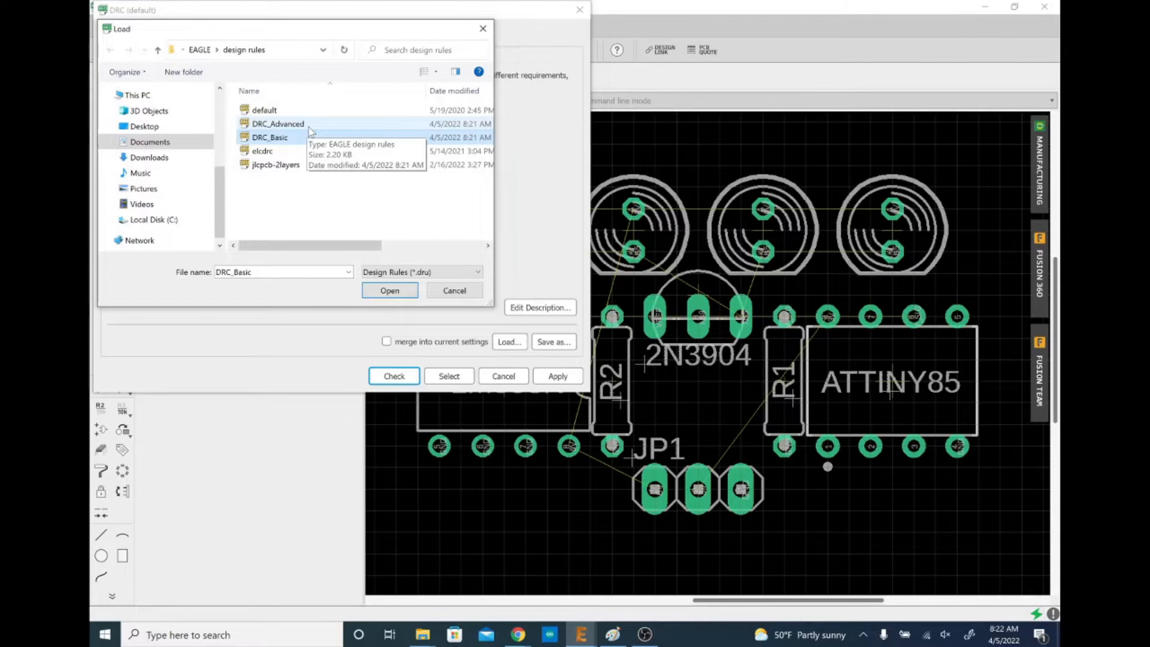
left_click(274, 141)
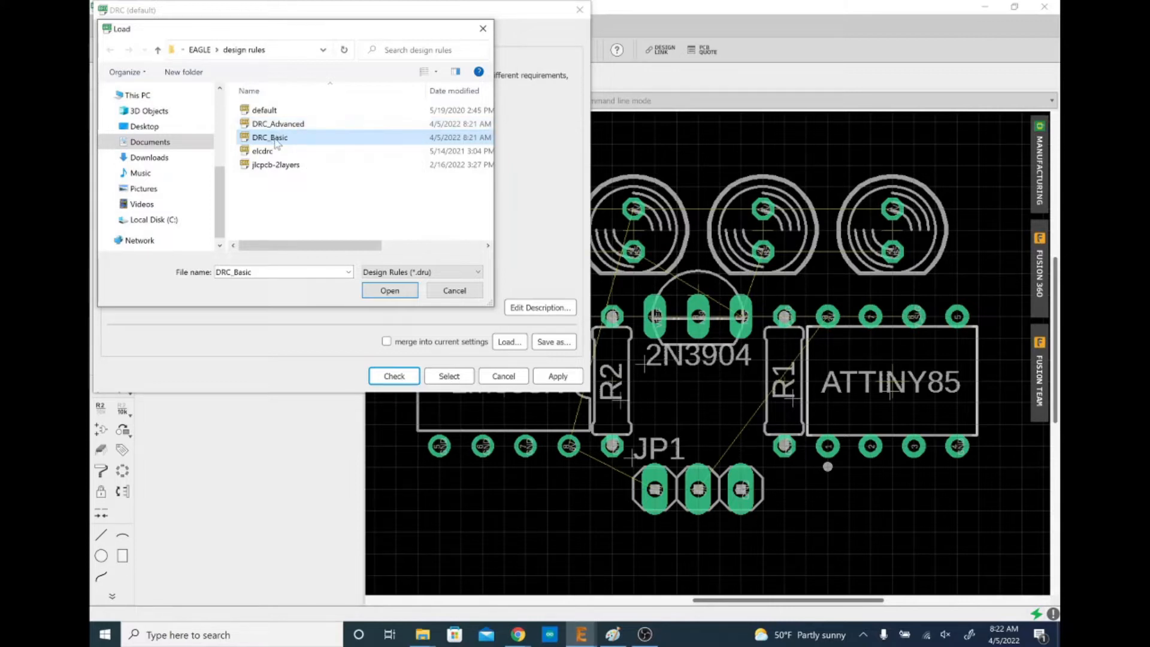
left_click(413, 292)
left_click(414, 292)
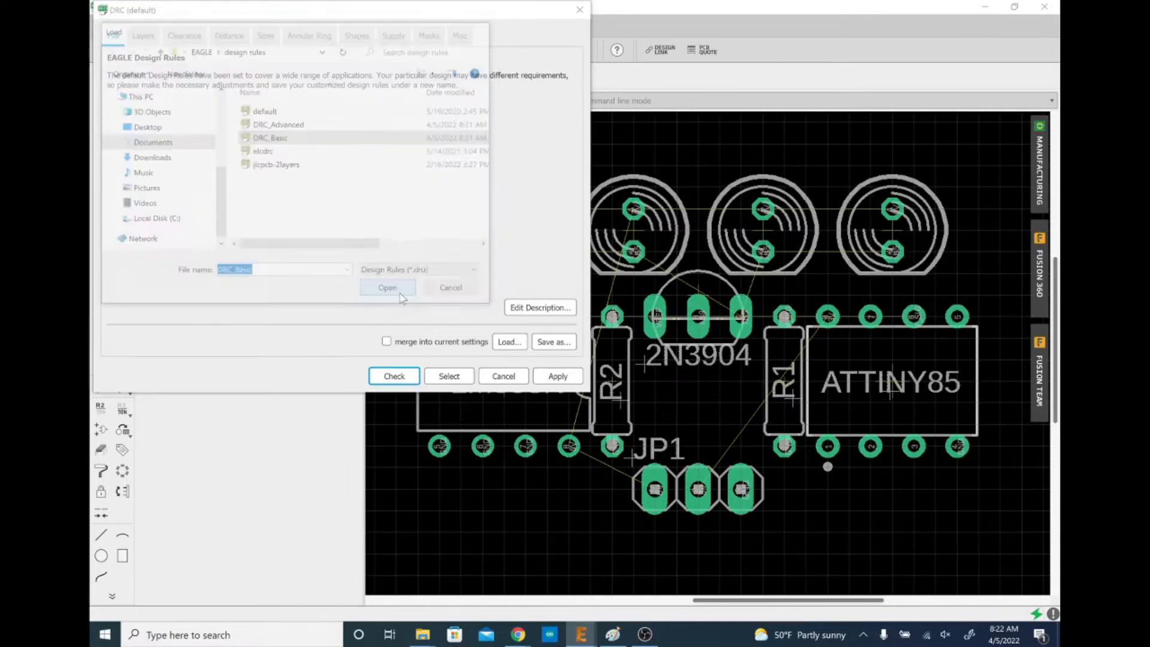
Review the loaded clearance, distance and minimum size rules, run the design rule check and move its error list clear of the components.
left_click(184, 36)
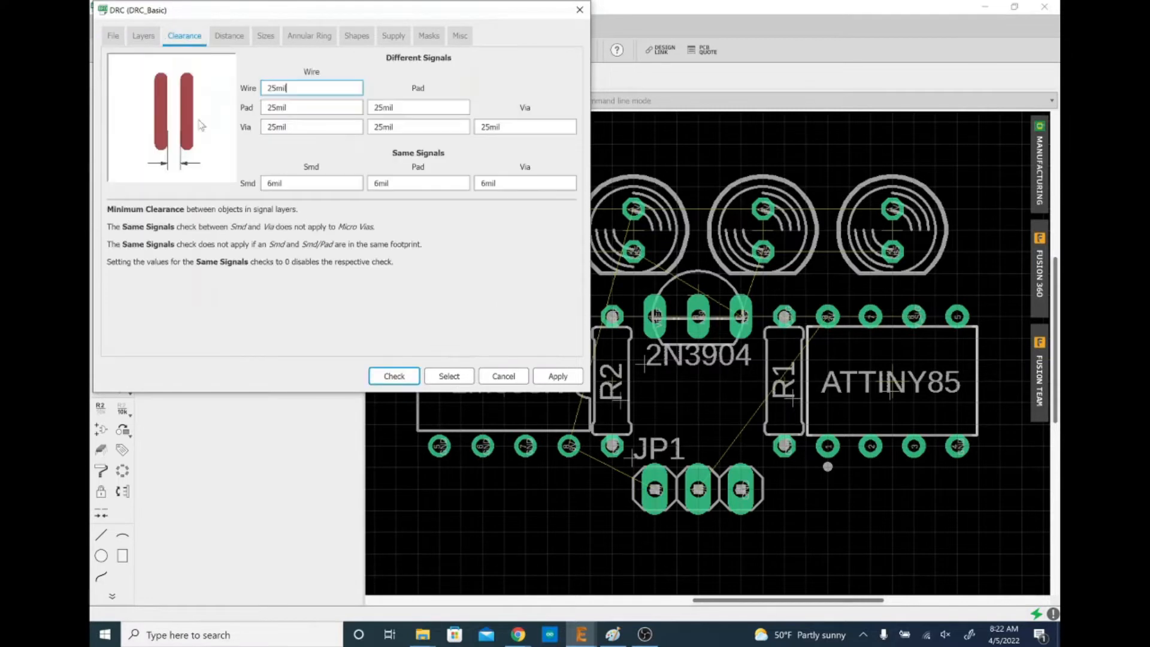
left_click(229, 36)
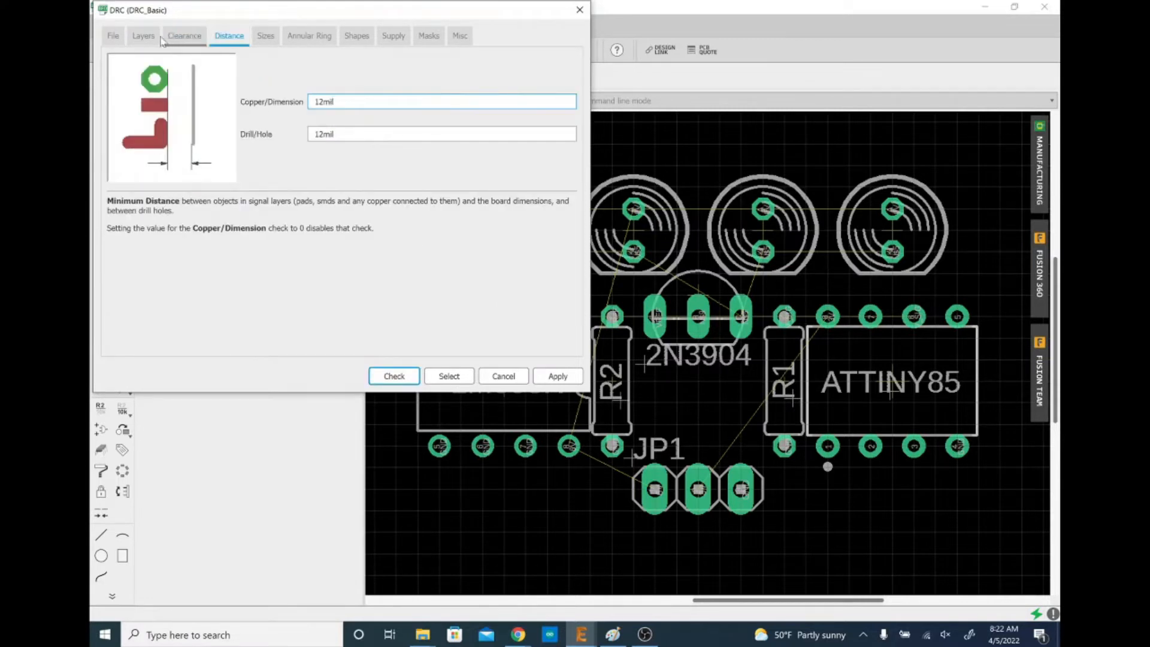
left_click(265, 36)
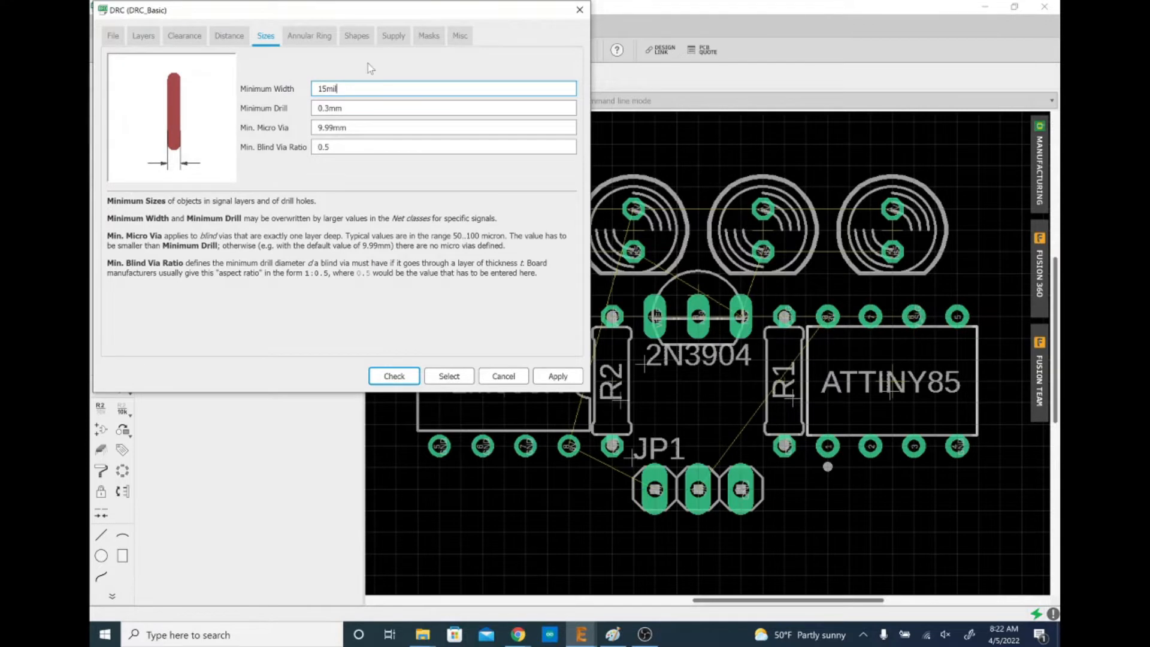
left_click(394, 376)
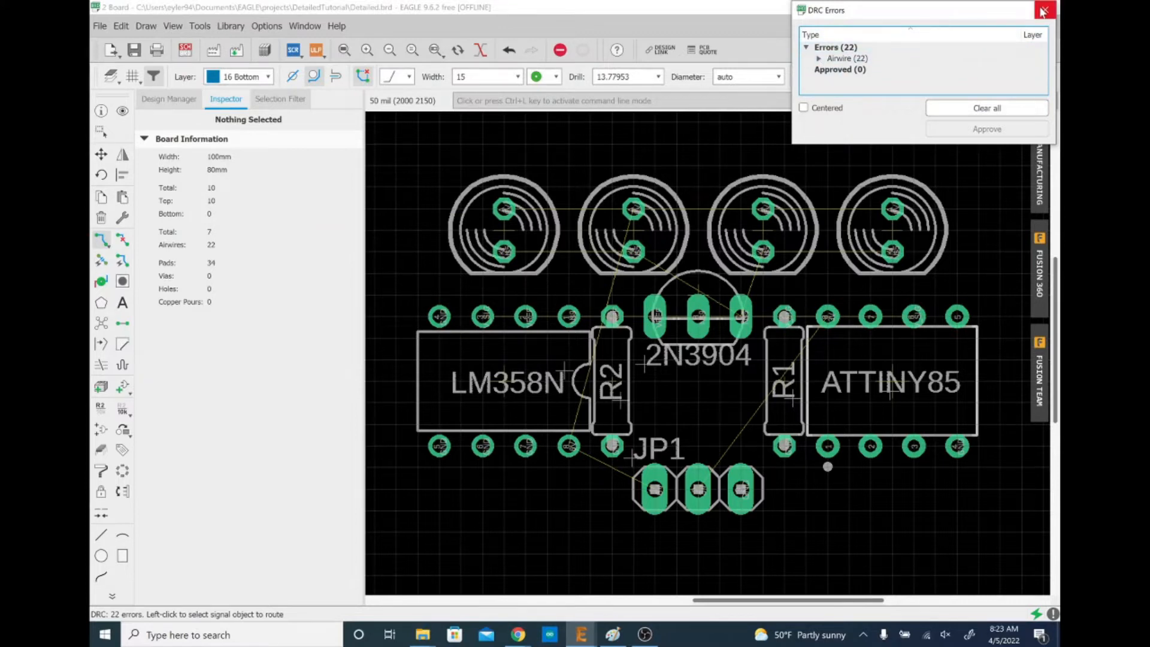
left_click_drag(961, 10, 988, 520)
Try to set the route width to 6 and route the lower pads of the first two LEDs together on the bottom layer.
left_click(465, 76)
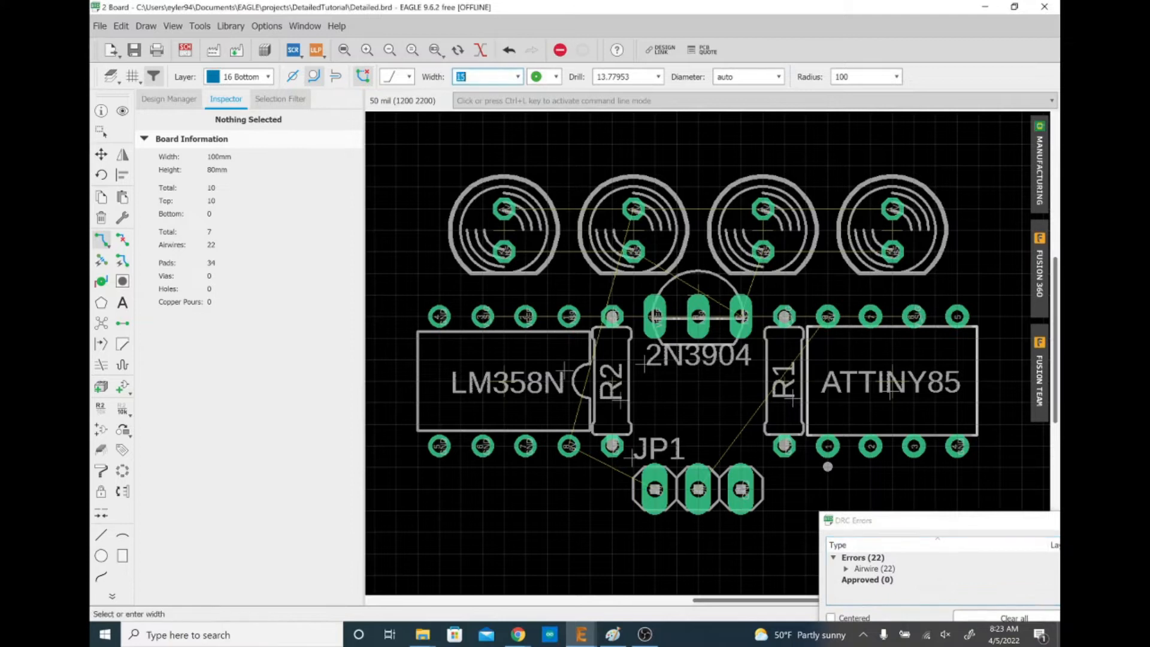
type("6")
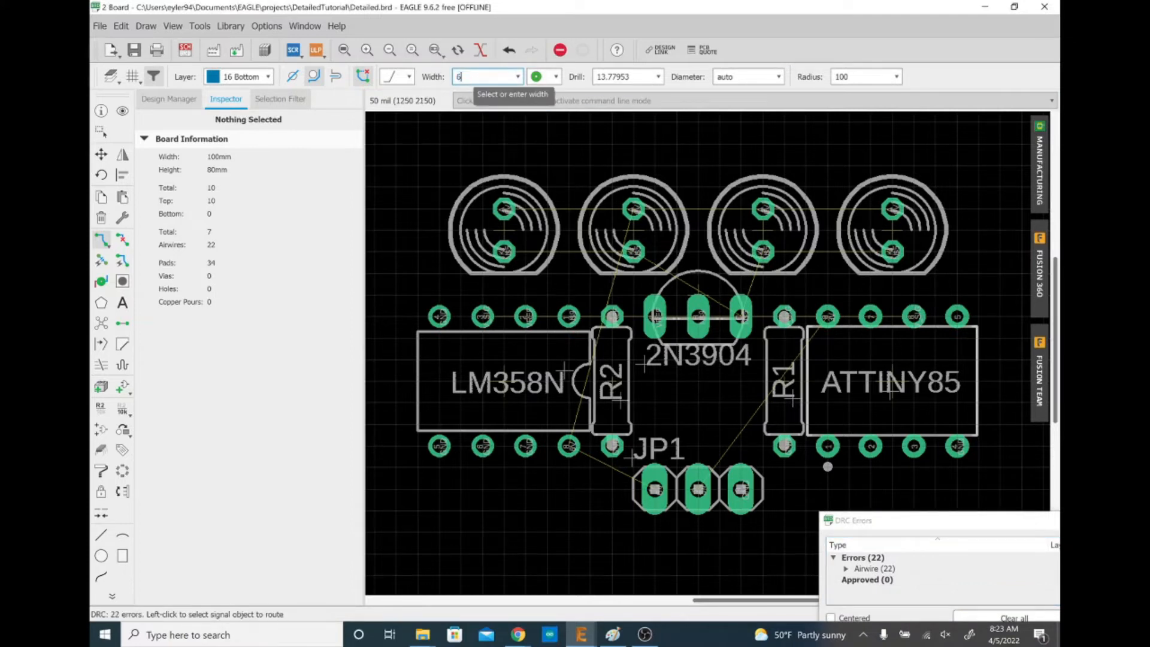
key("Return")
left_click(505, 251)
left_click(634, 251)
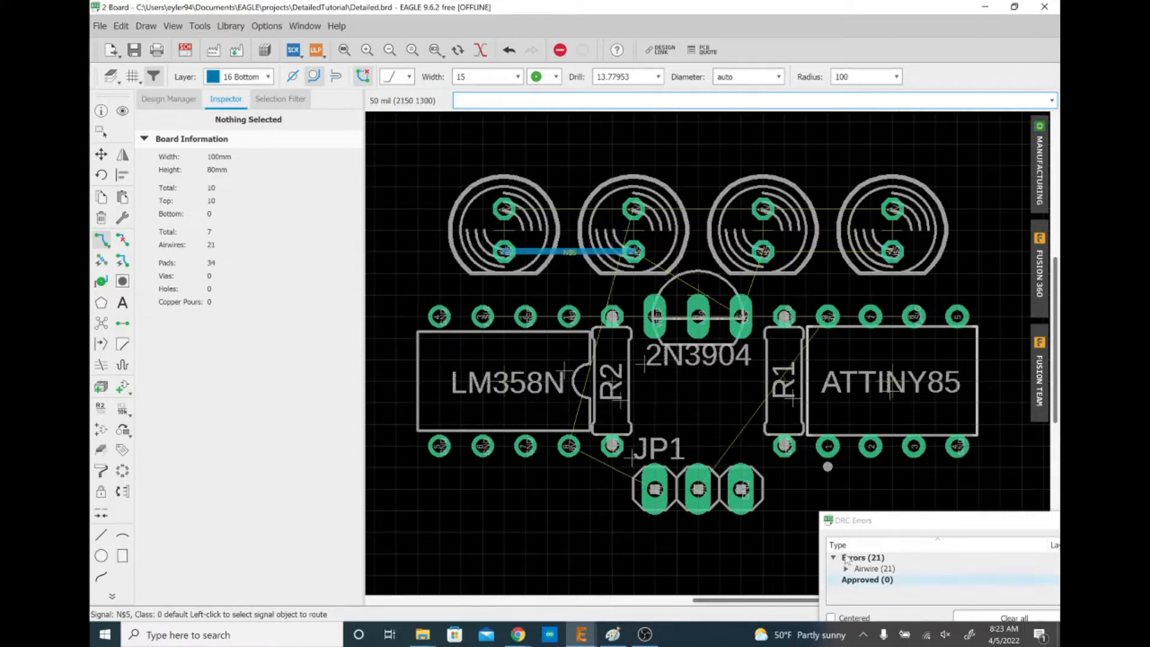
Move the DRC error list fully into view and rerun the design rule check with the DRC_Basic rules.
left_click_drag(854, 523, 829, 463)
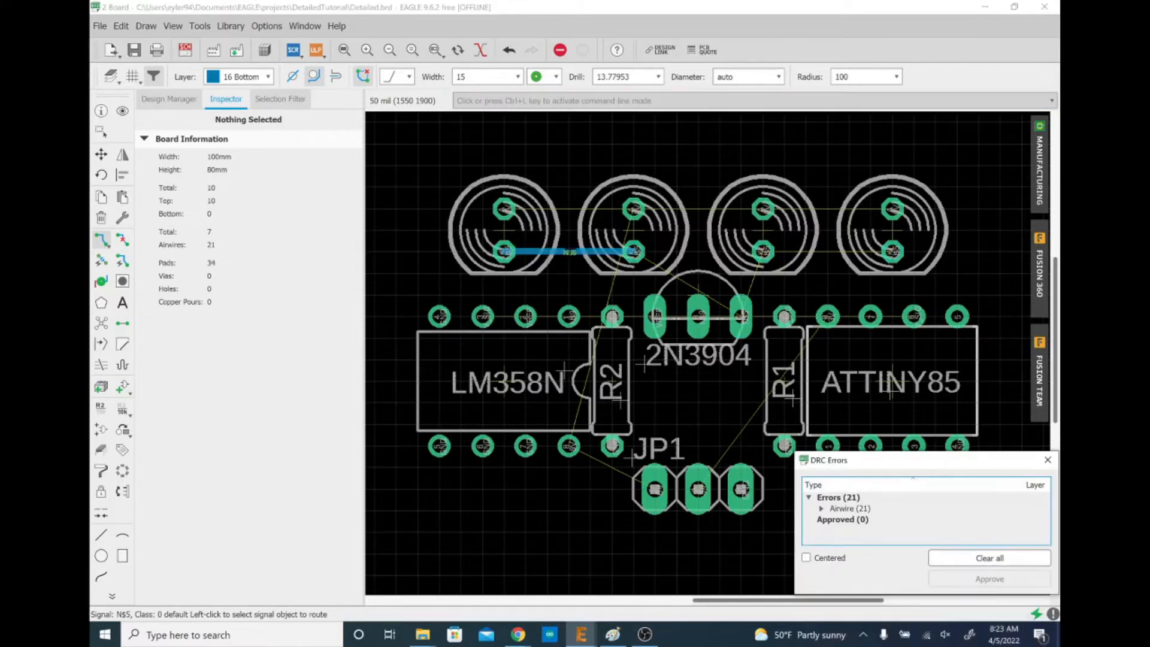
left_click(112, 595)
left_click(164, 120)
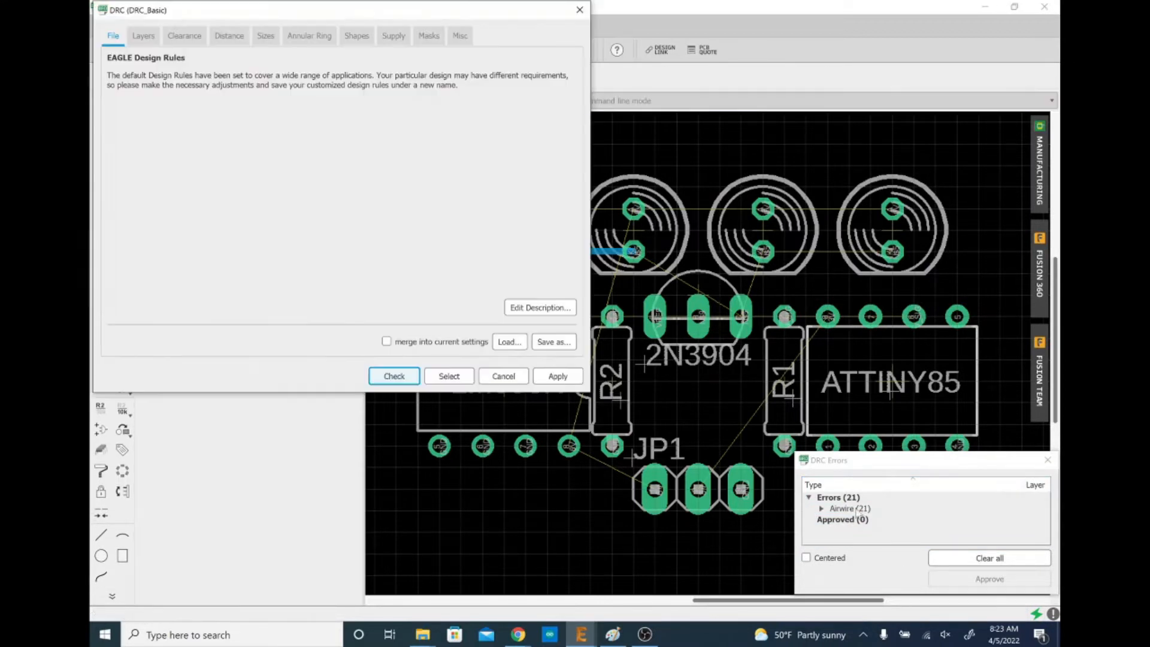
left_click(394, 377)
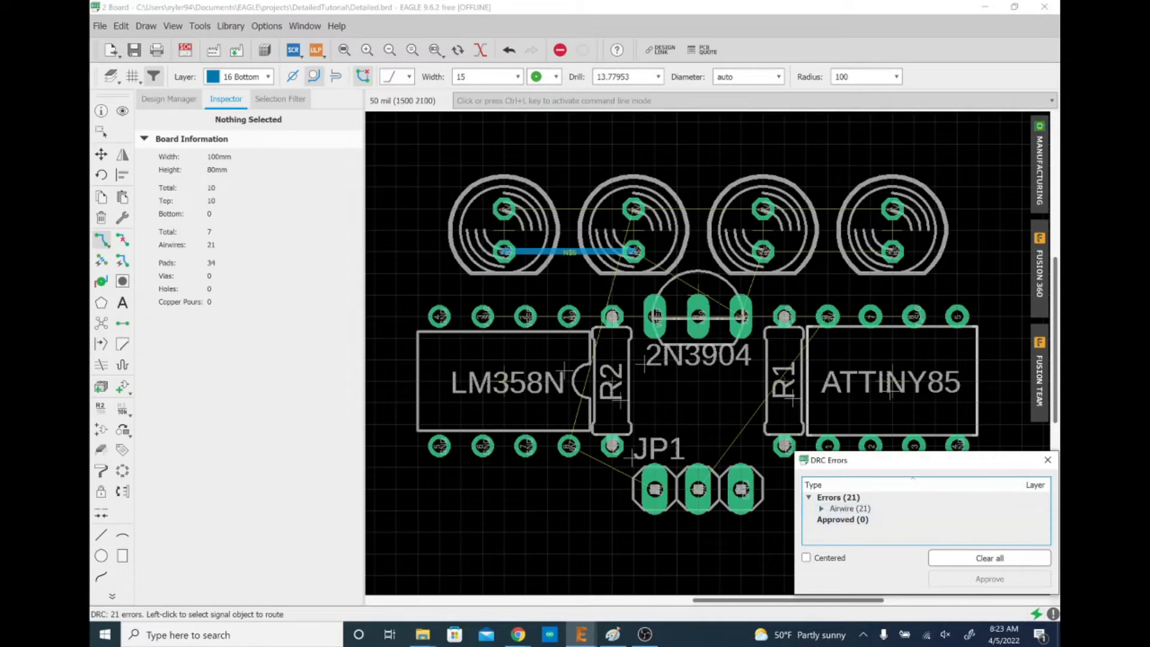
Set the route width to 6 and route a bottom-layer trace between the lower pads of the third and fourth LEDs.
left_click(474, 77)
type("6")
key("Return")
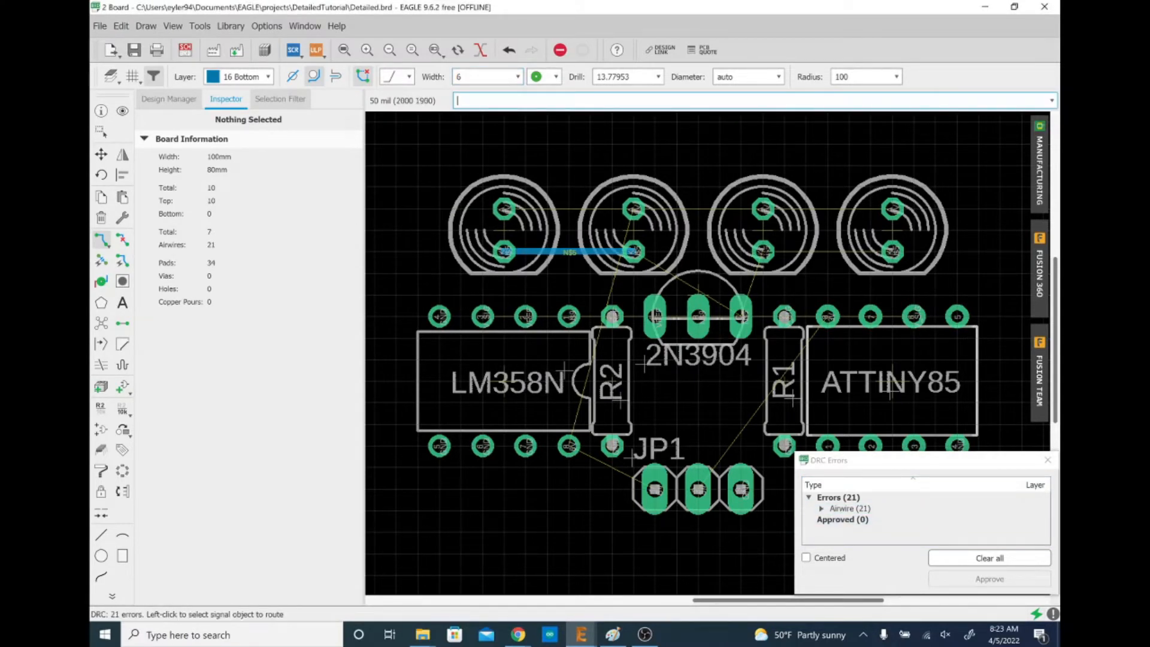
left_click(764, 252)
left_click(893, 252)
Open the properties of the trace between the third and fourth LEDs and set its width to 6.
key("Escape")
right_click(843, 252)
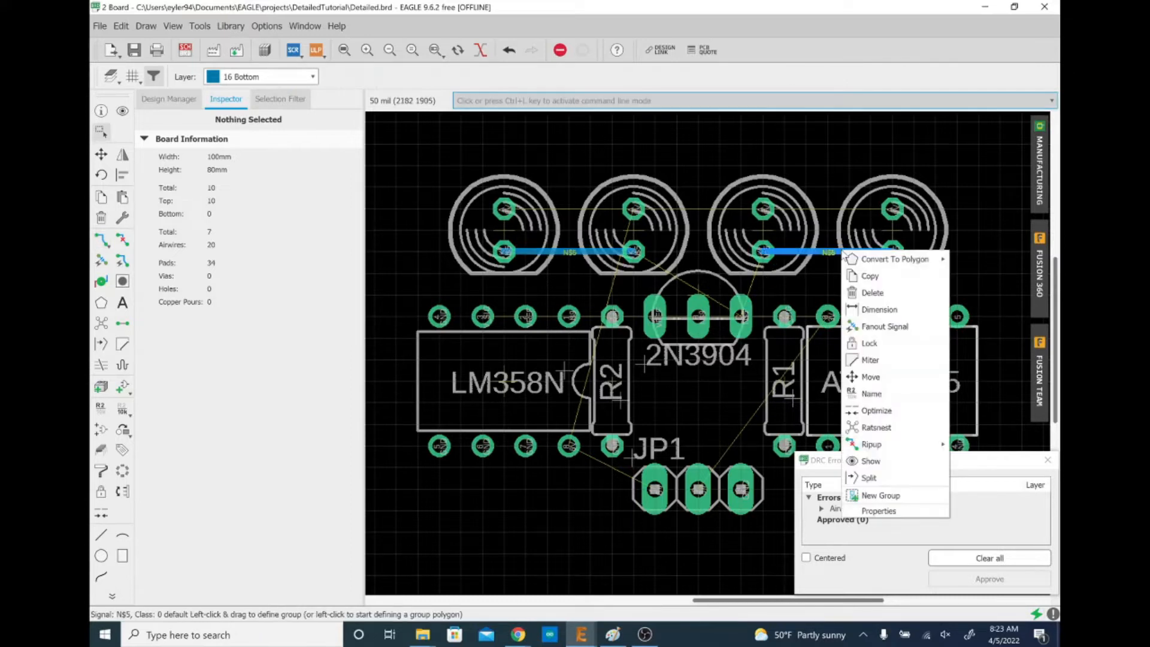
left_click(882, 502)
key("Escape")
right_click(833, 252)
left_click(863, 512)
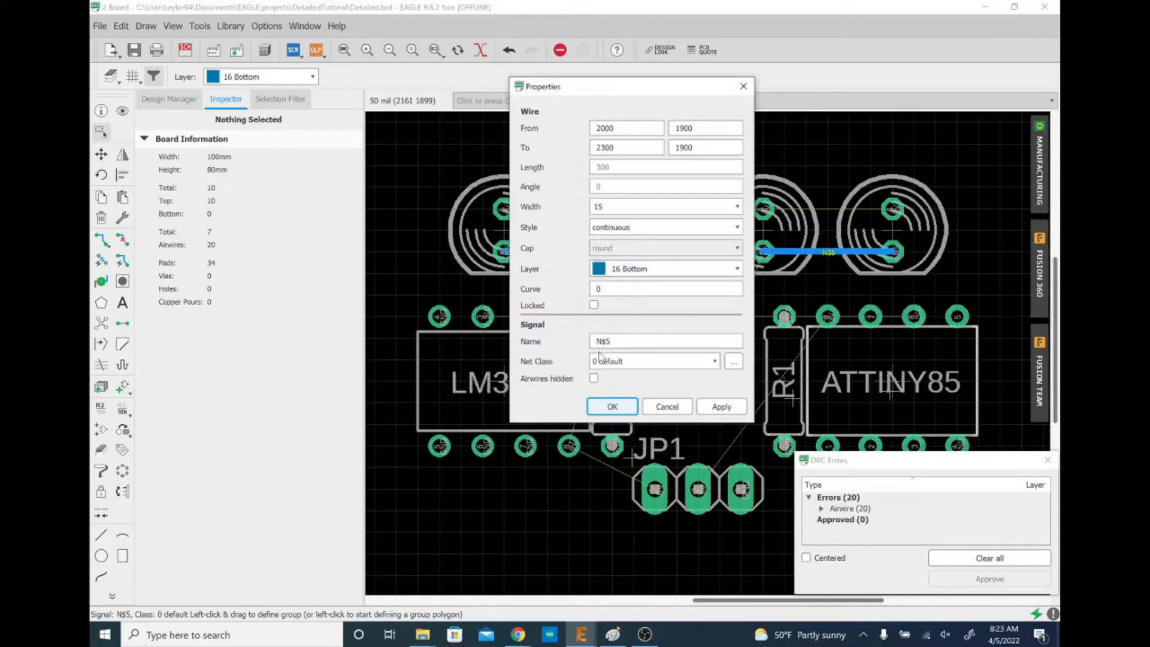
double_click(598, 206)
type("6")
left_click(611, 407)
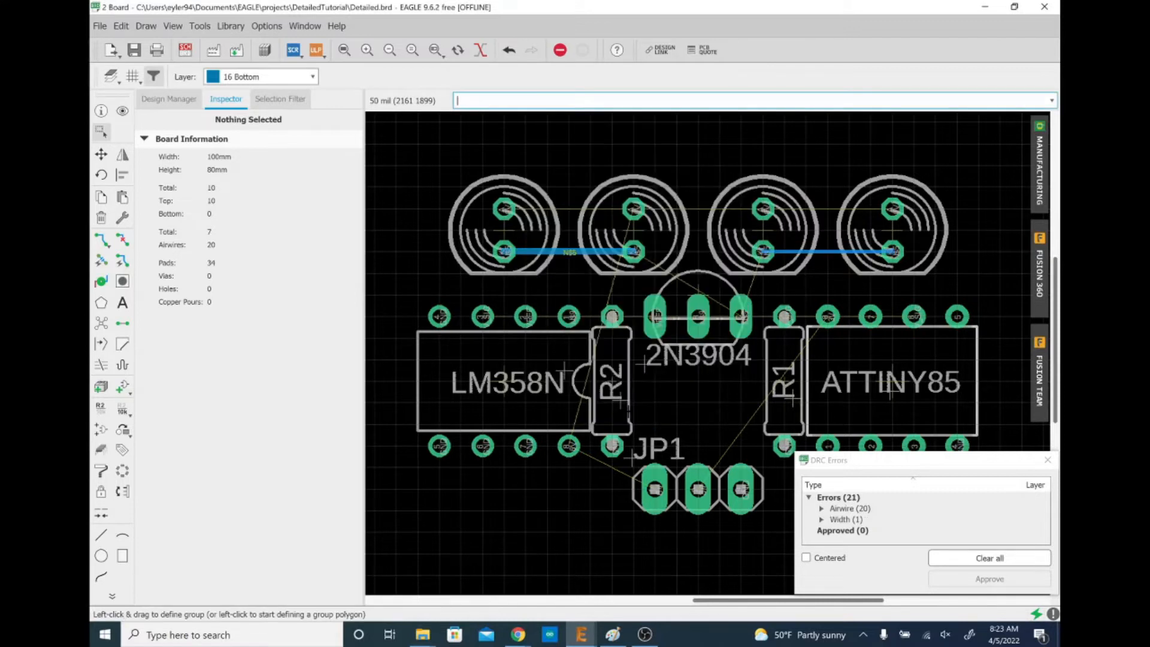
Locate the Width error on the board and examine the trace it marks up close.
left_click(823, 520)
left_click(862, 531)
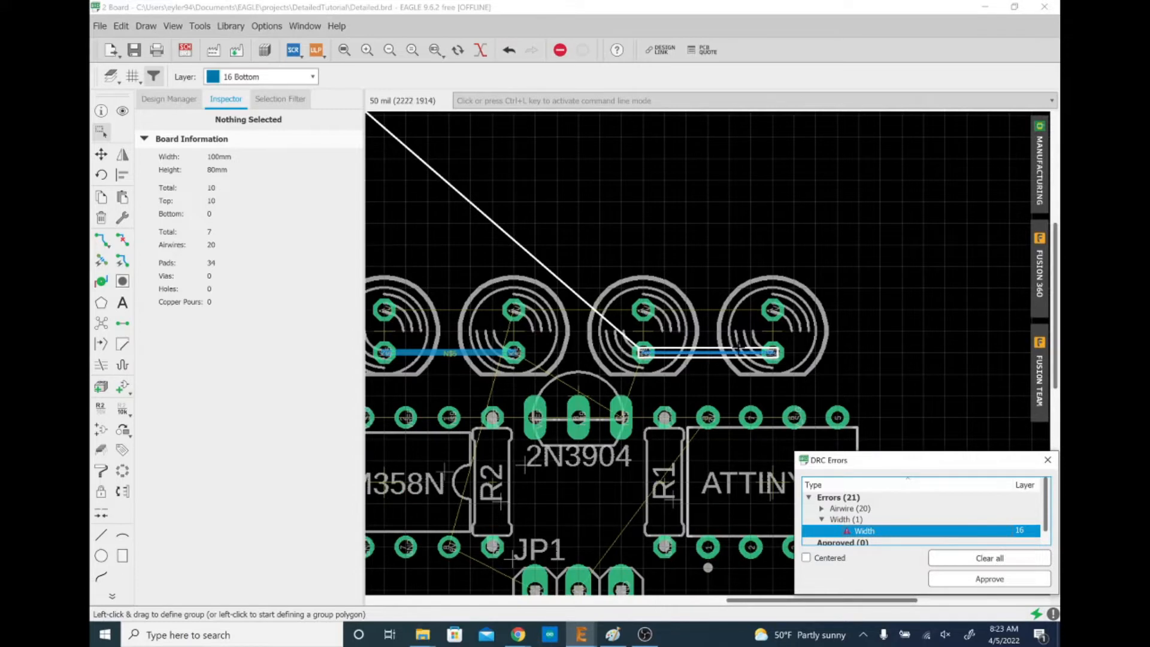
scroll(719, 355, "up", 3)
scroll(699, 352, "up", 3)
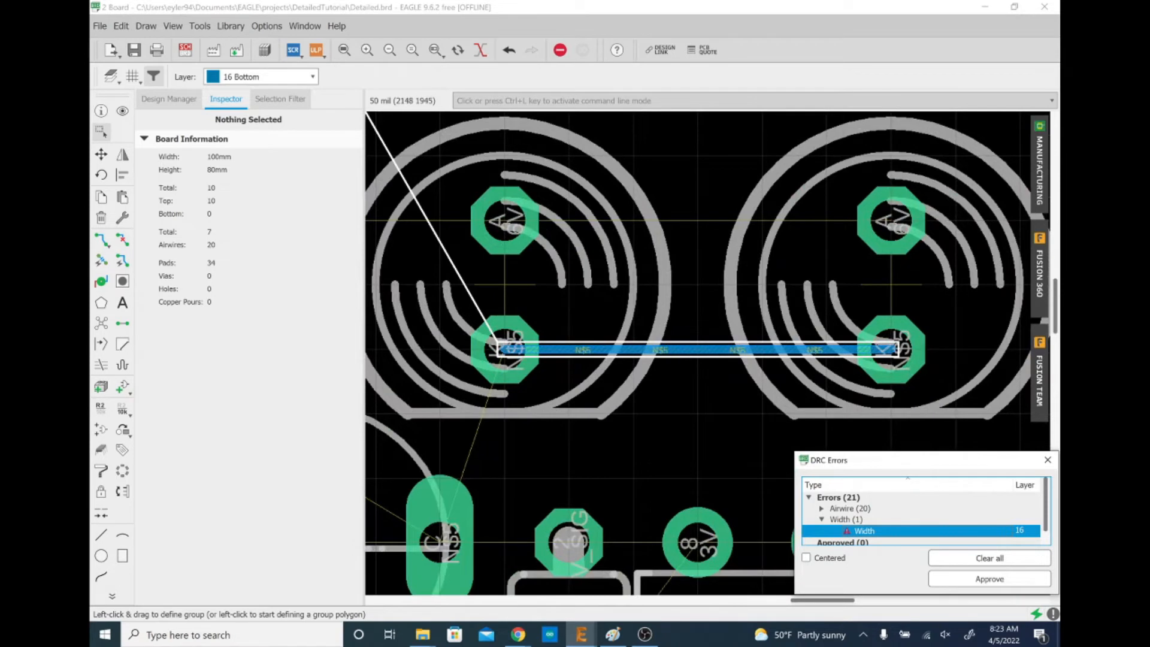
scroll(704, 299, "down", 3)
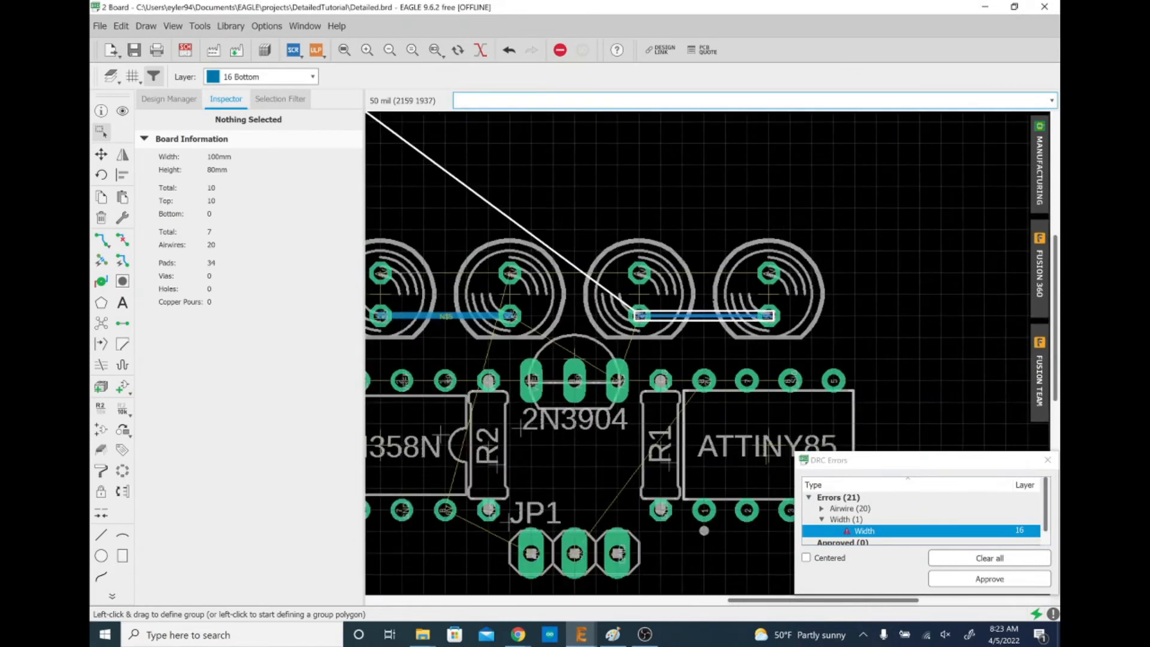
Undo the trace width change and both test traces between the LEDs' lower pads.
key("ctrl+z")
key("ctrl+z")
key("ctrl+z")
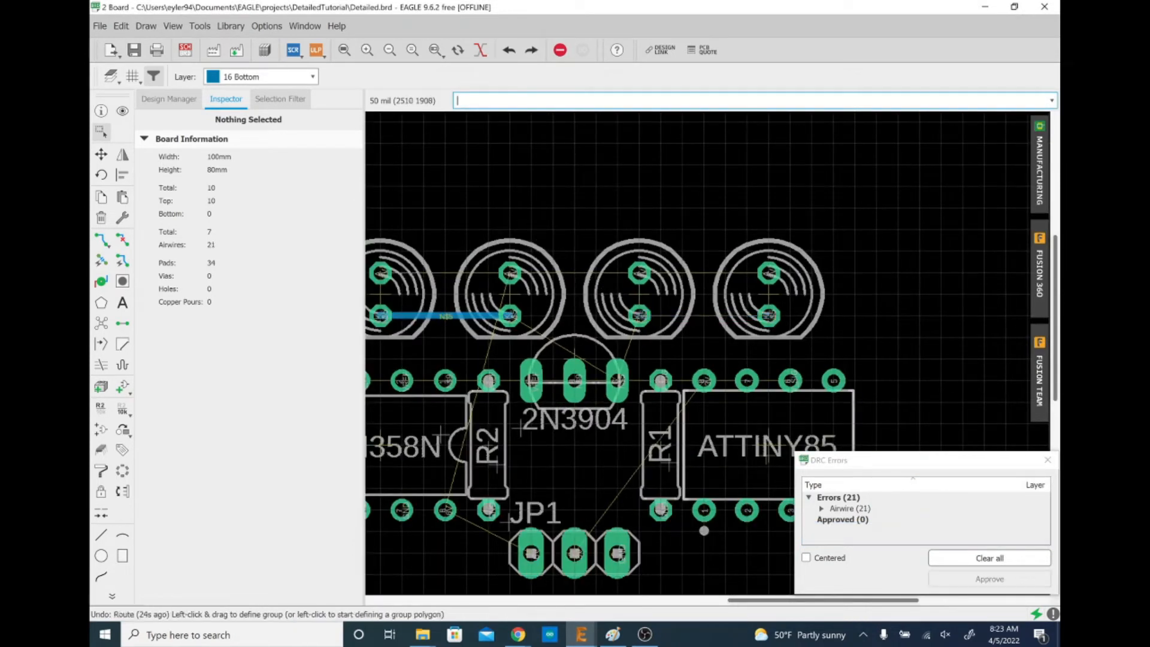
scroll(859, 310, "down", 3)
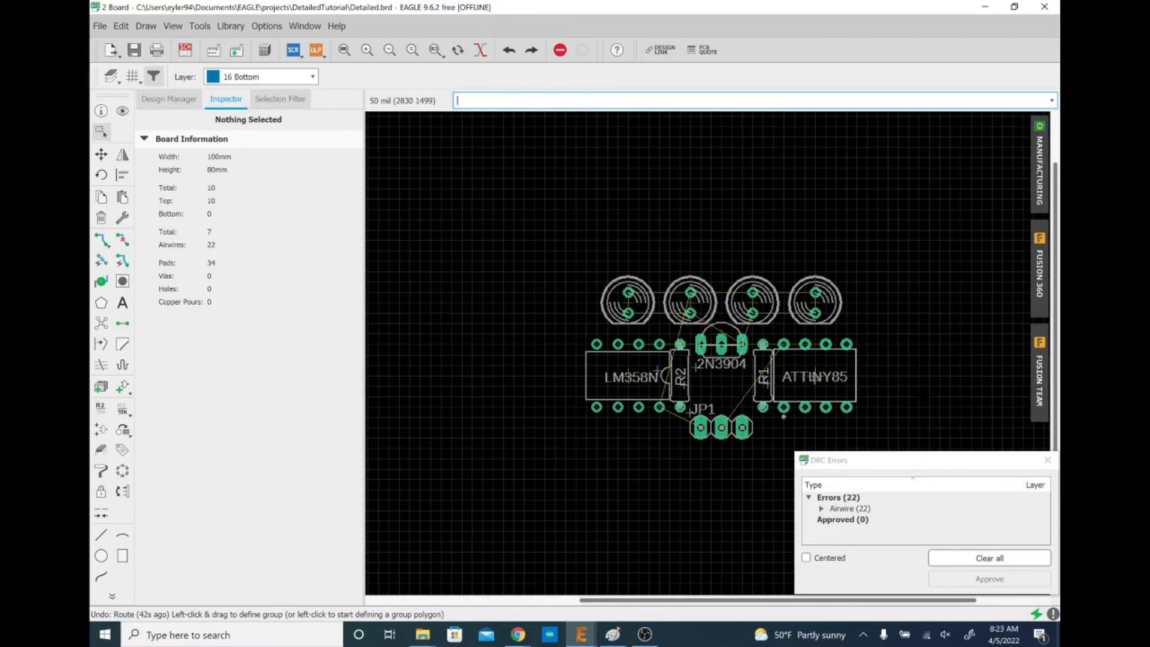
Route the 3V signal on the bottom layer from ATTINY85 pin 8 to JP1's middle pad, using the 45-degree wire bend and width 15.
scroll(959, 404, "up", 2)
scroll(523, 409, "up", 2)
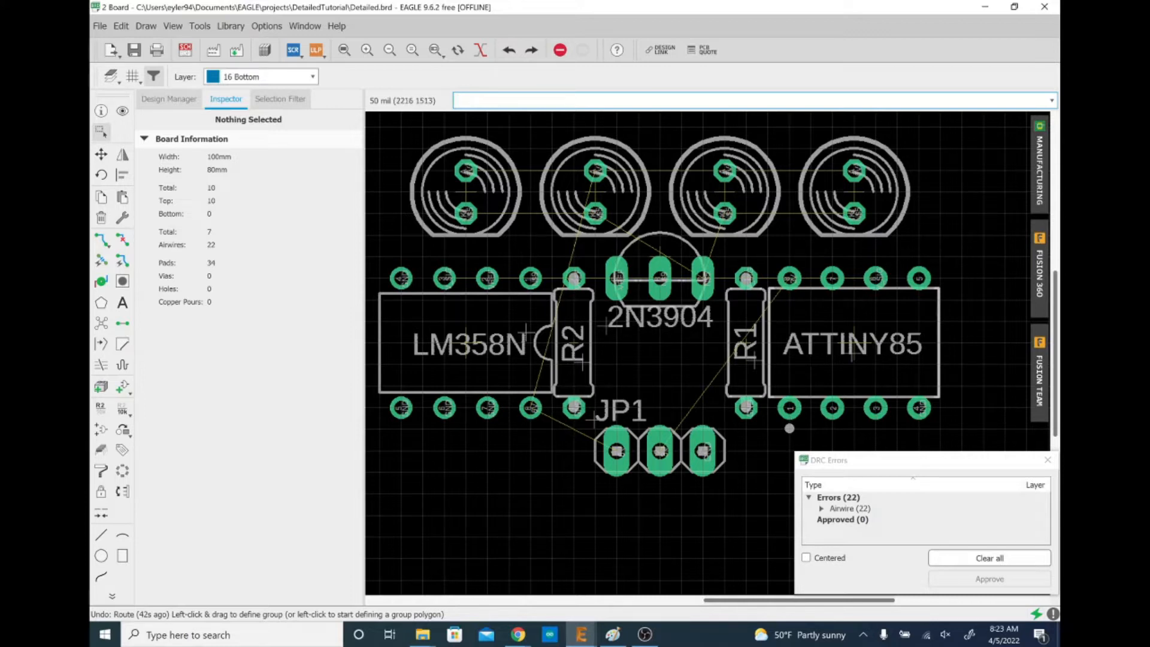
type("route")
key("Return")
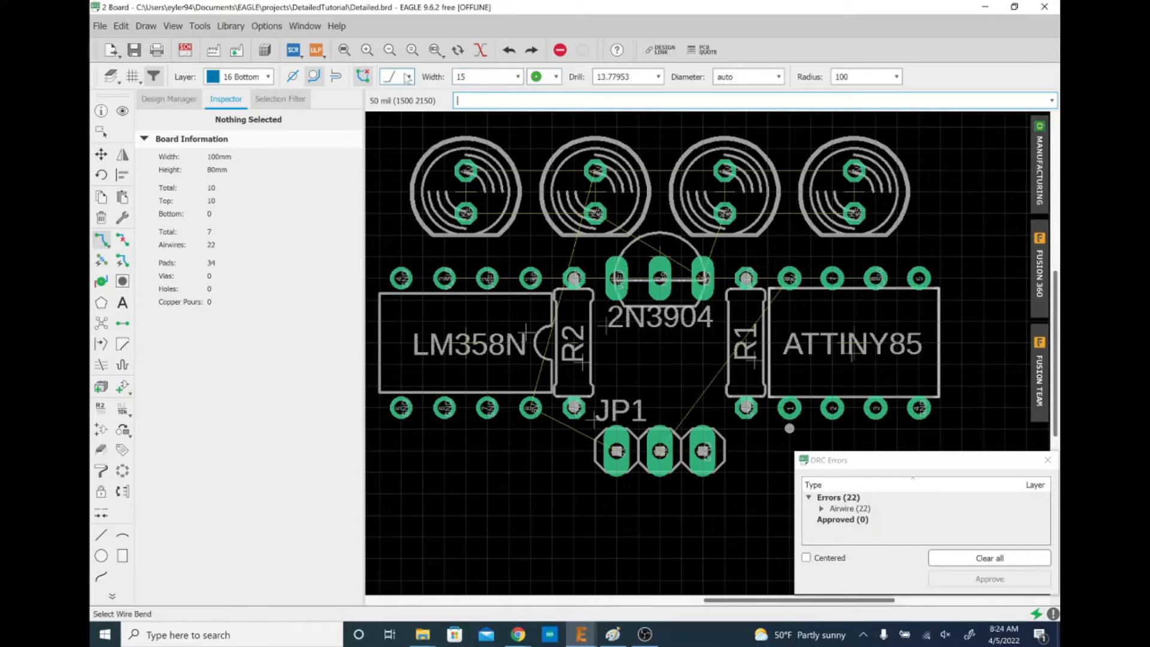
left_click(408, 77)
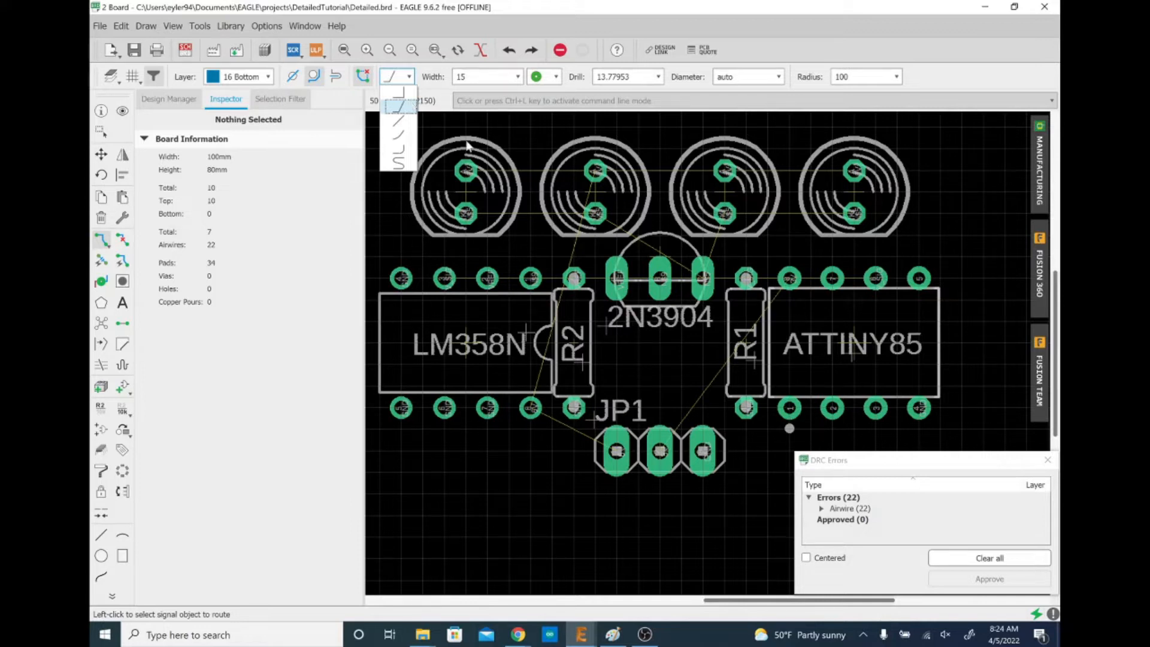
left_click(399, 105)
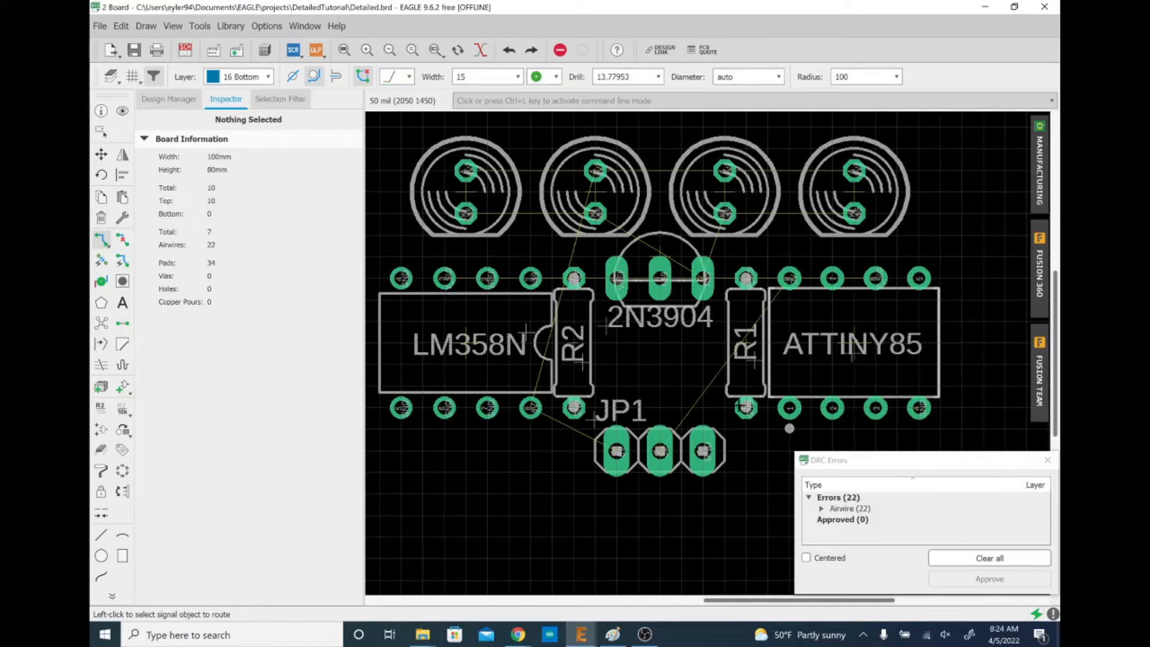
scroll(683, 329, "up", 1)
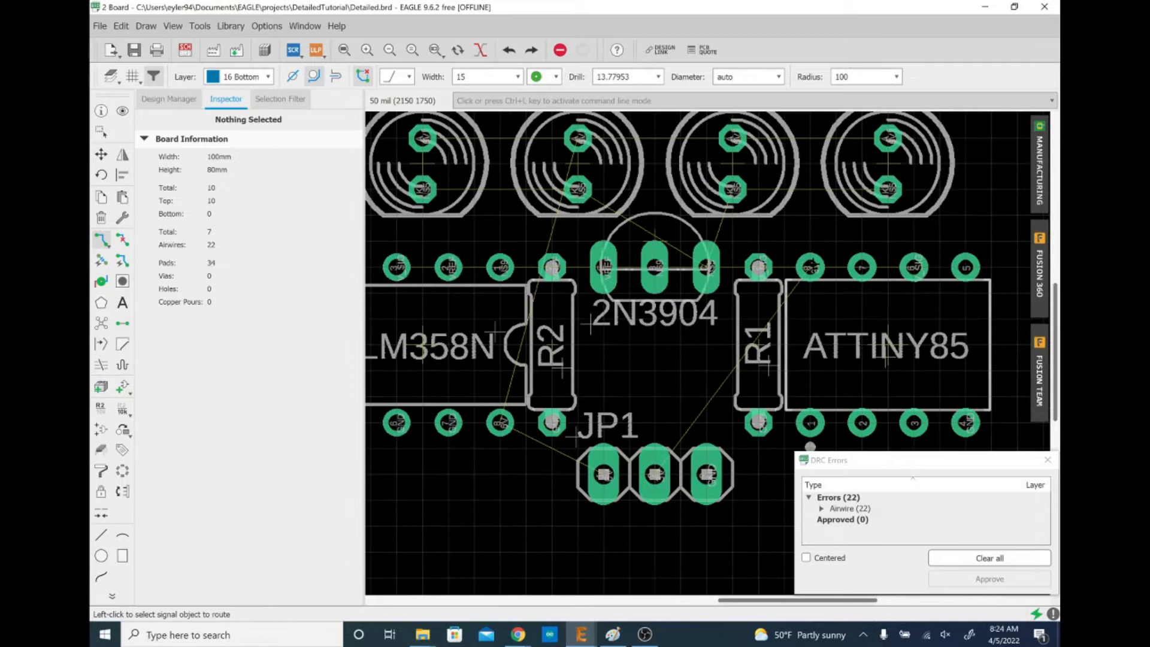
left_click(812, 266)
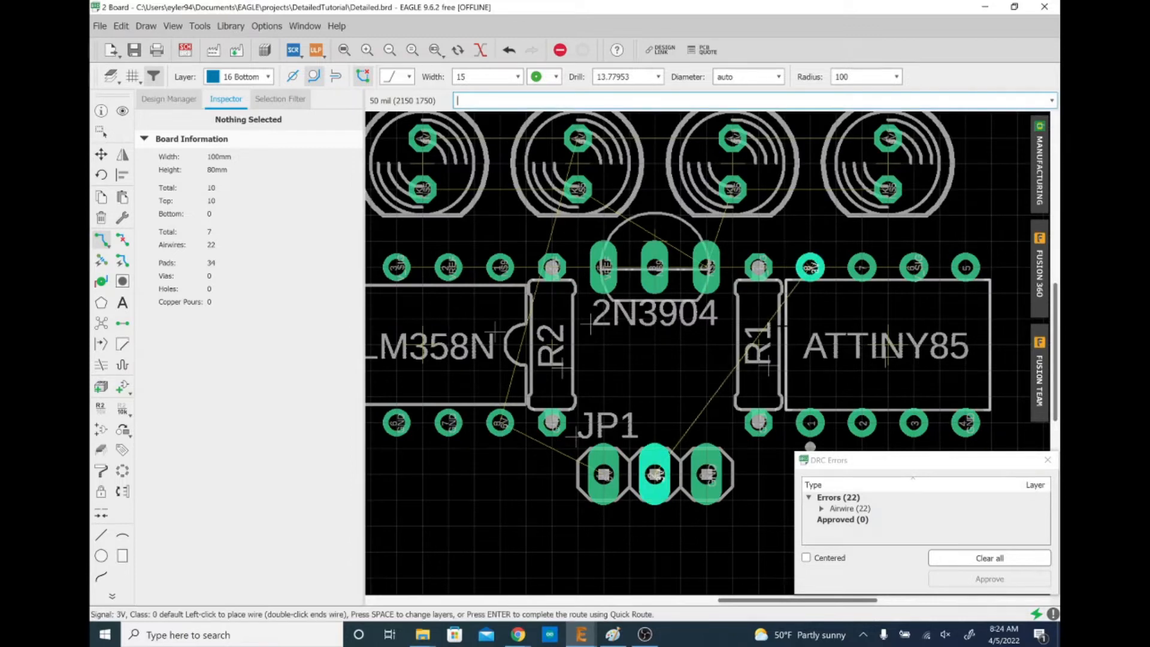
left_click(656, 473)
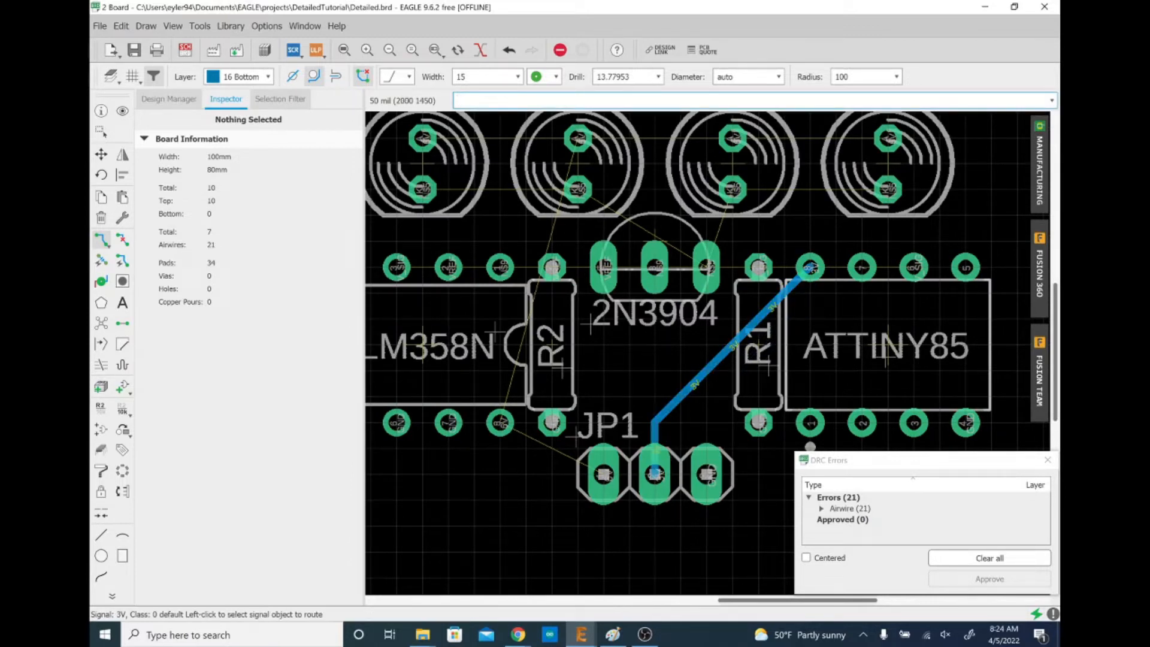
Route the 6V signal from JP1's leftmost pad to the LM358N's lower pad nearest R2.
scroll(737, 409, "down", 1)
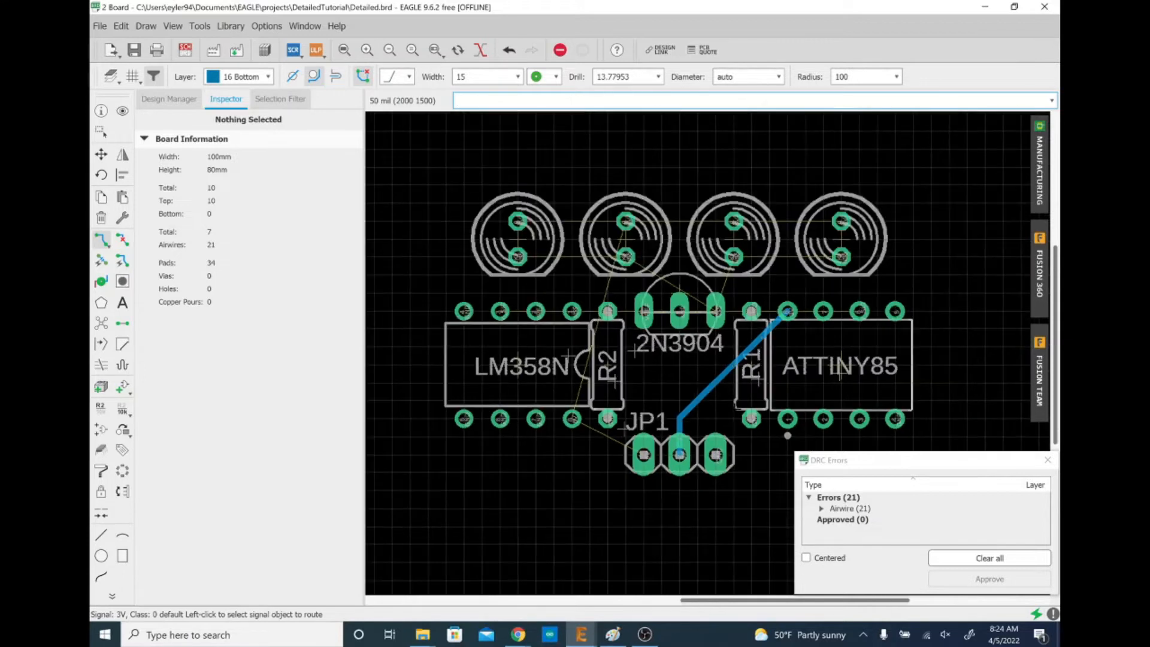
scroll(705, 361, "up", 1)
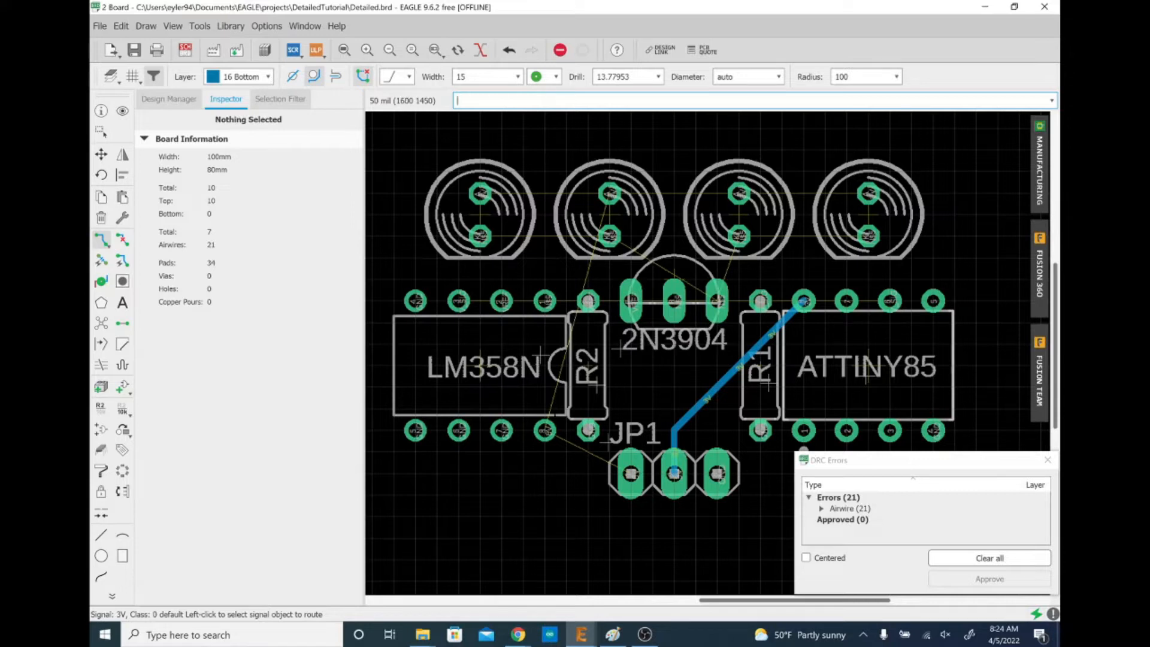
left_click(630, 474)
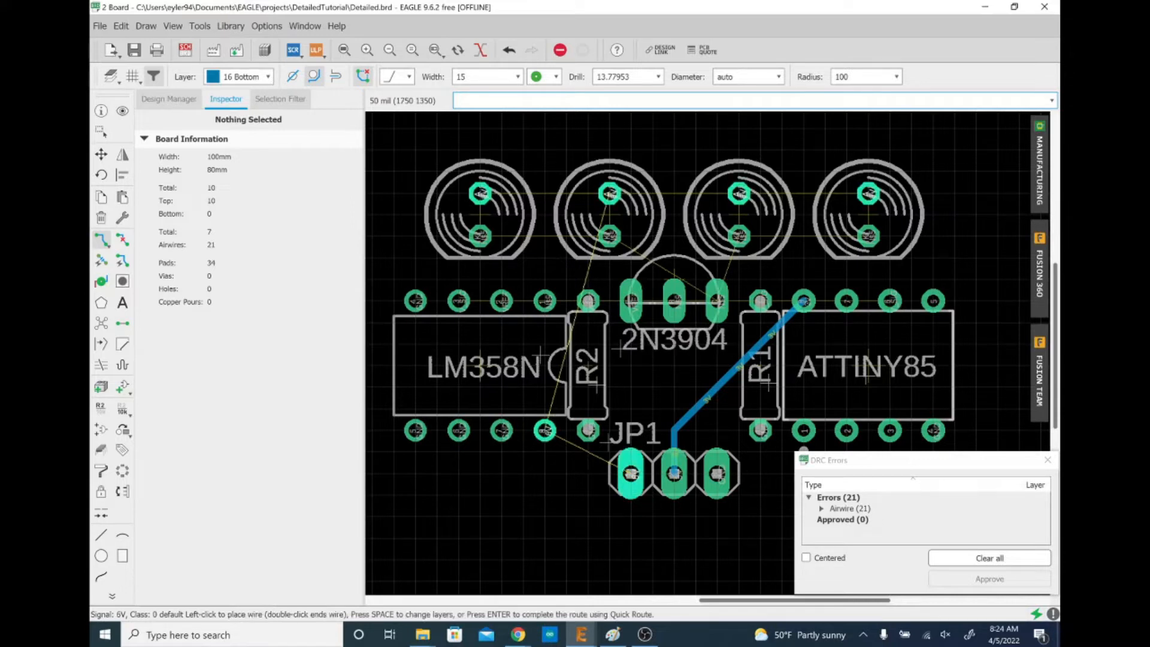
left_click(545, 430)
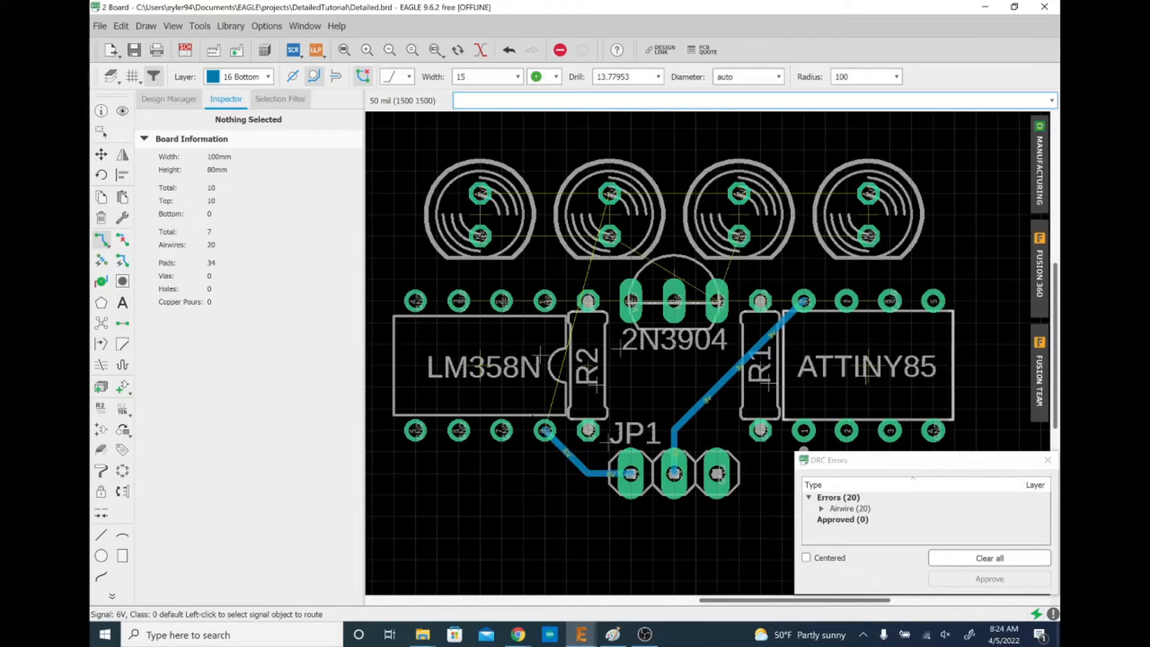
Continue the 6V trace from that LM358N pad beneath the chip, around its left side and up to the first LED's upper pad.
left_click(545, 430)
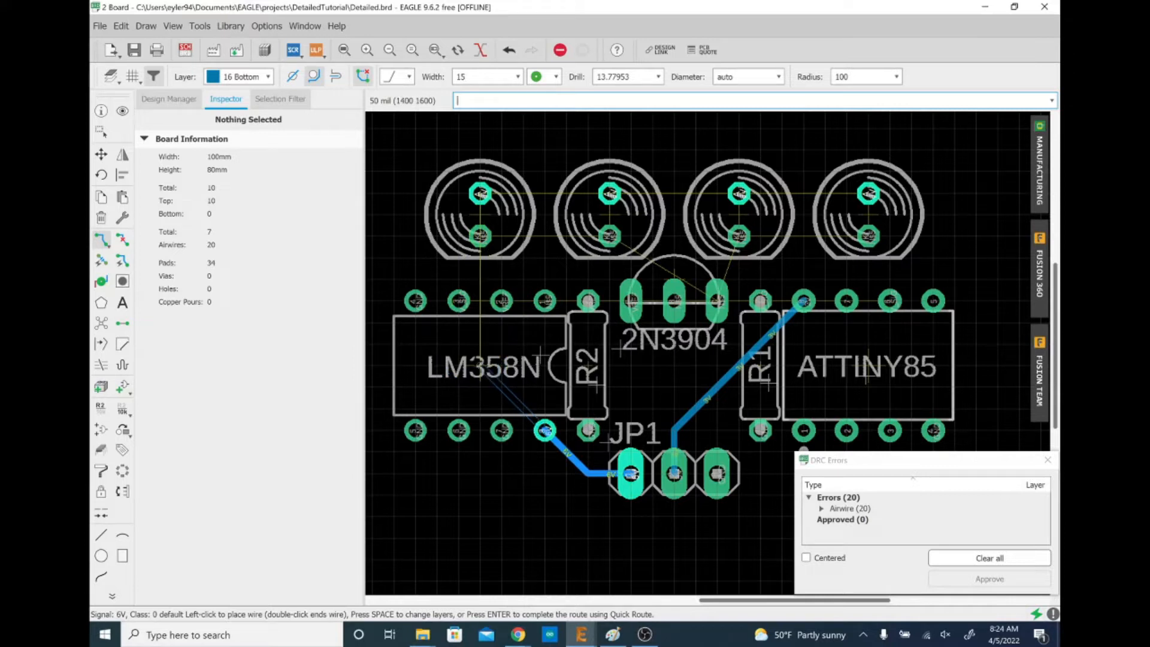
left_click(479, 365)
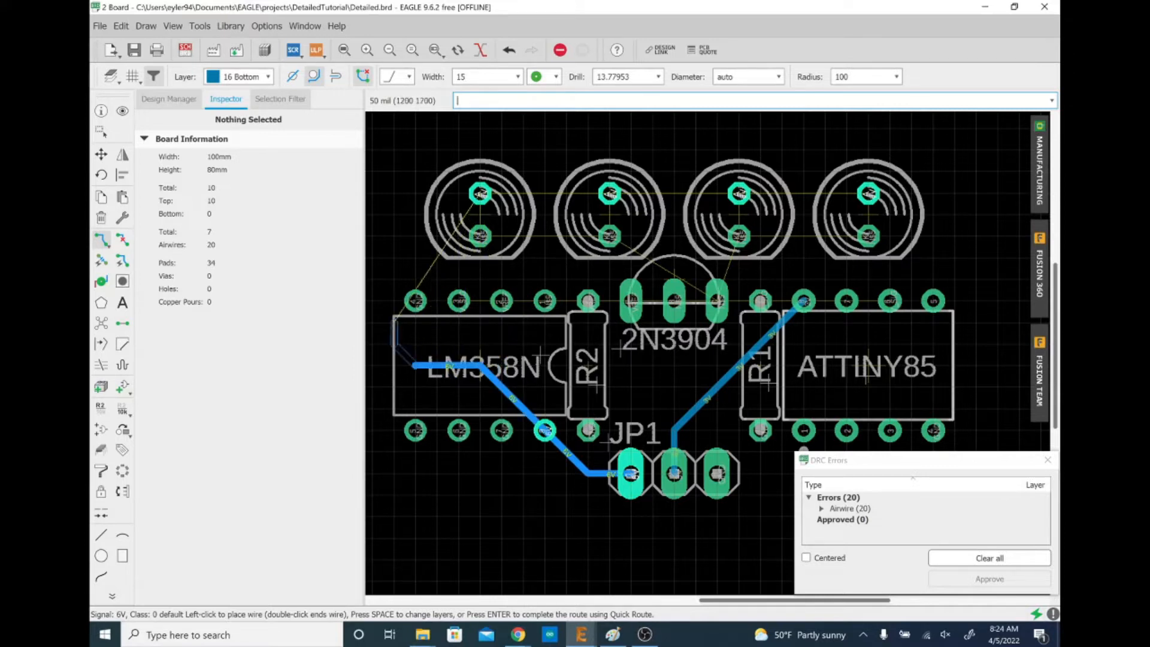
left_click(372, 300)
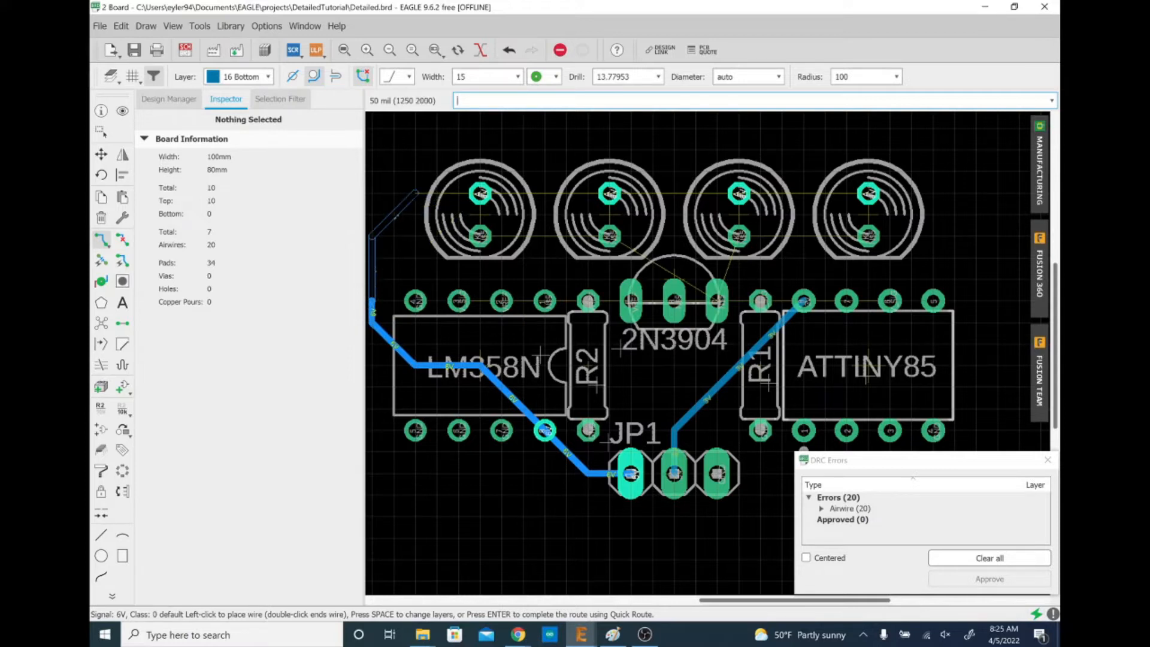
left_click(479, 192)
Extend the 6V trace in a straight line from the first LED's upper pad through those of the other three LEDs.
left_click(480, 193)
left_click(480, 193)
left_click(610, 193)
left_click(610, 193)
left_click(739, 193)
left_click(740, 193)
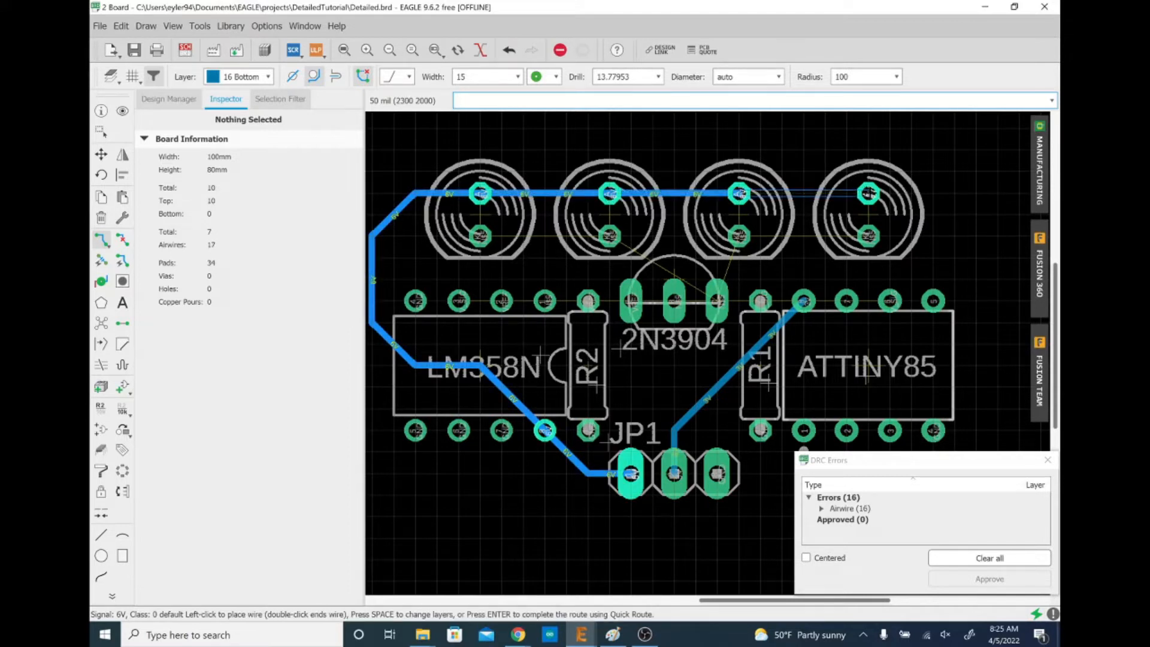
left_click(869, 193)
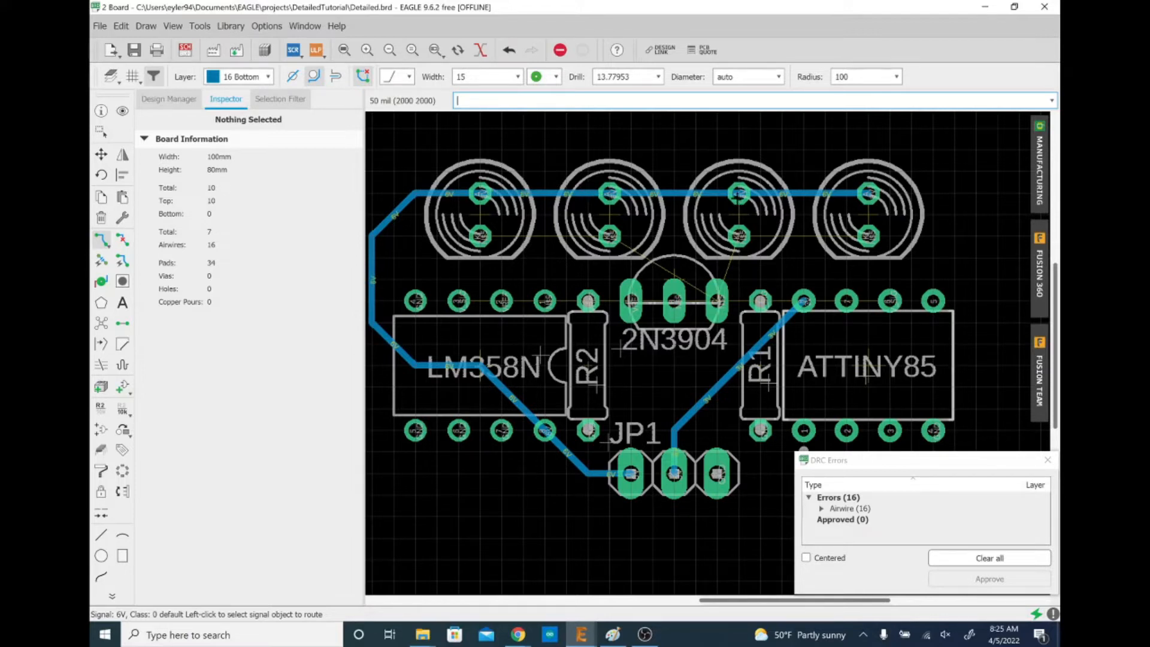
Undo the 6V trace segments joining the four LEDs' upper pads.
key("ctrl+z")
key("ctrl+z")
key("ctrl+z")
key("ctrl+z")
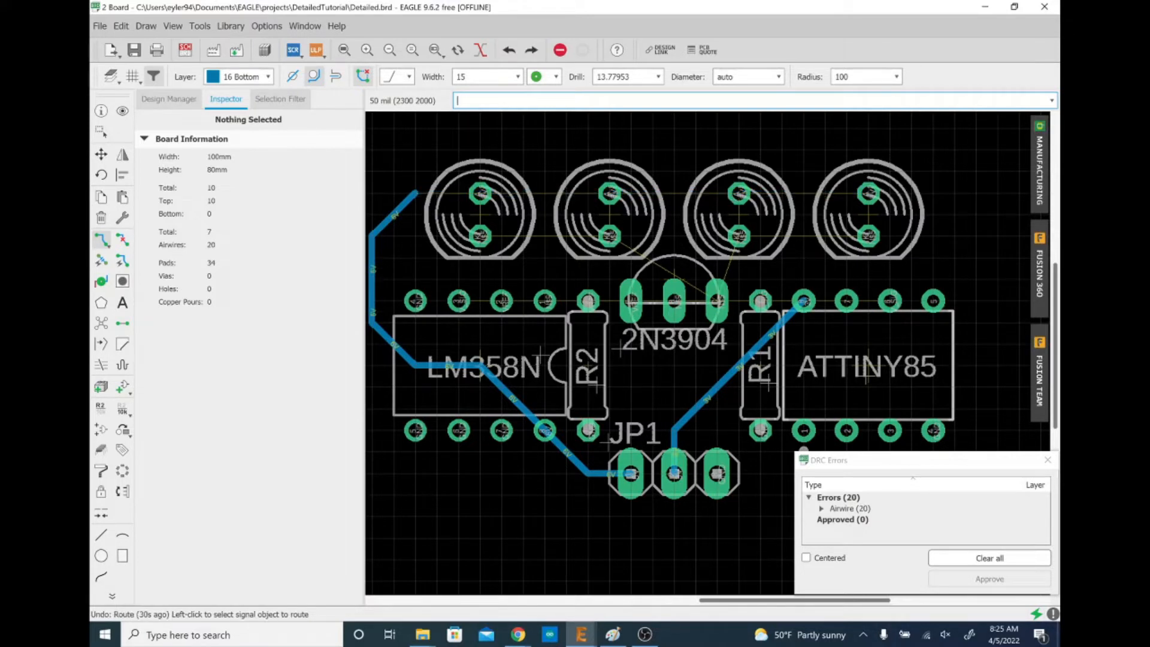
Route the 6V trace from the fourth LED's upper pad above the other LEDs' upper pads to the open diagonal trace beside the first LED.
left_click(868, 193)
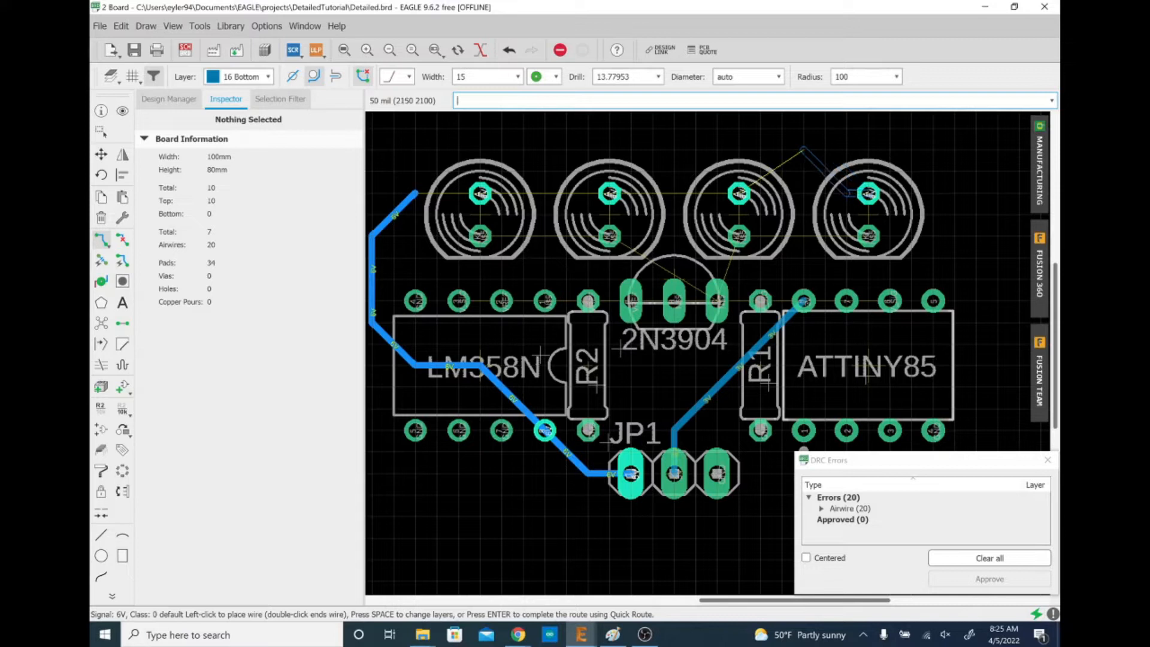
left_click(760, 170)
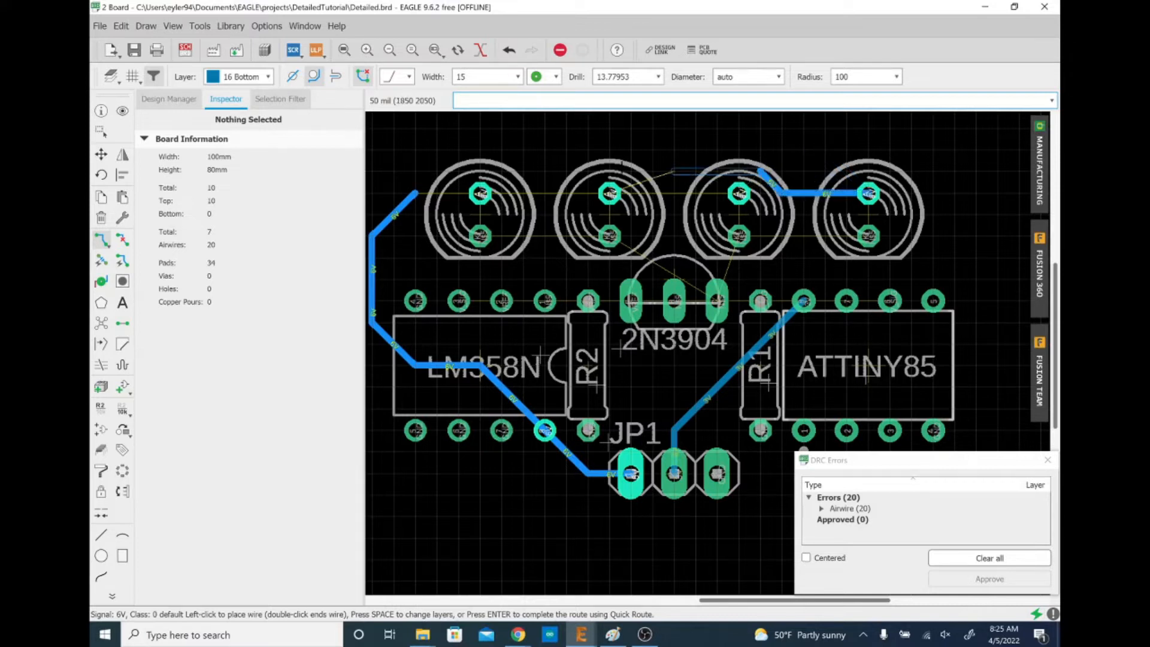
left_click(435, 170)
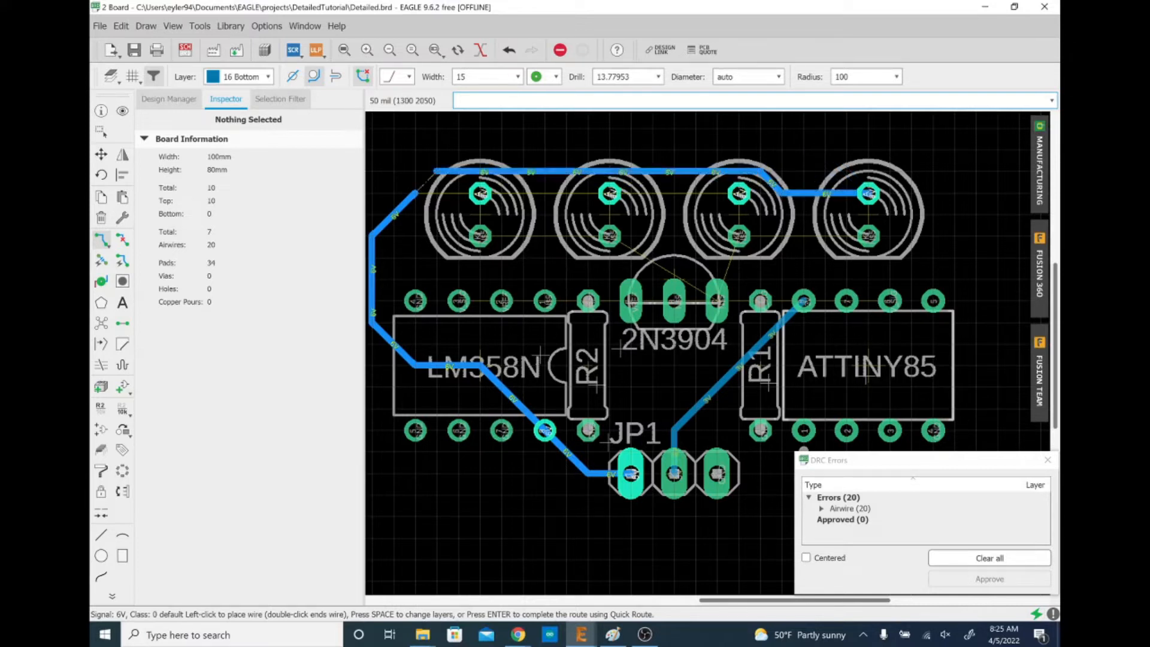
left_click(415, 193)
Connect the upper pads of the first three LEDs to the 6V line above them with short diagonal traces.
left_click(480, 193)
left_click(456, 170)
left_click(610, 193)
left_click(593, 172)
left_click(739, 194)
left_click(718, 172)
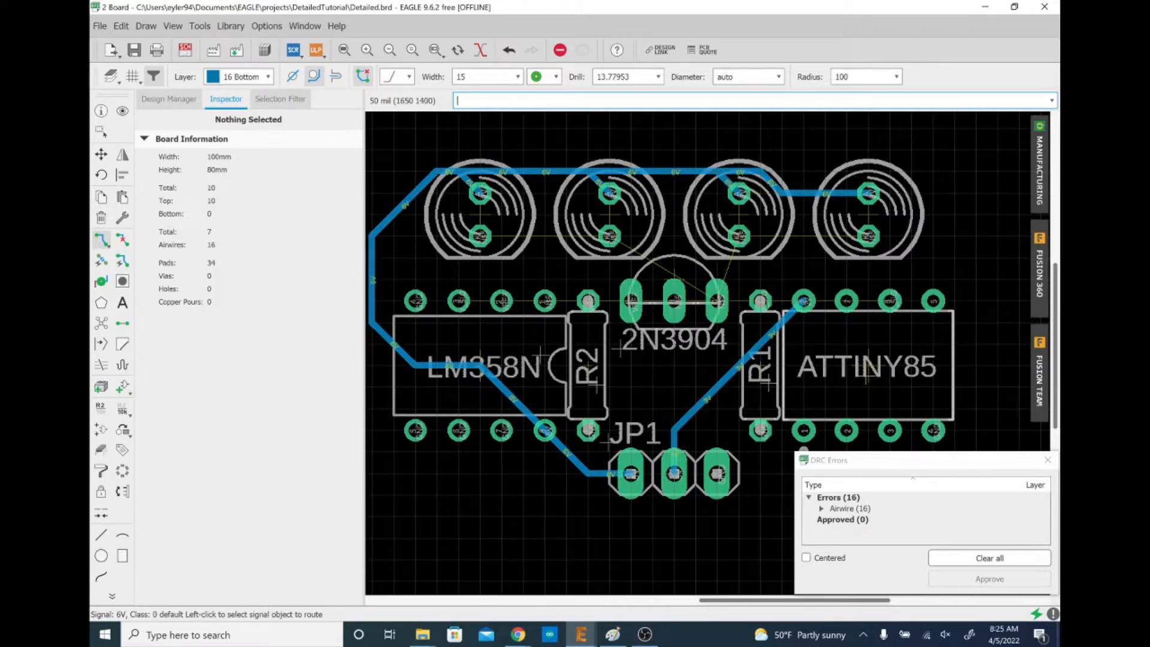
Undo the third LED's 6V stub and rip up the 6V segments between the JP1 stub and the vertical trace that cross the LM358N.
key("ctrl+z")
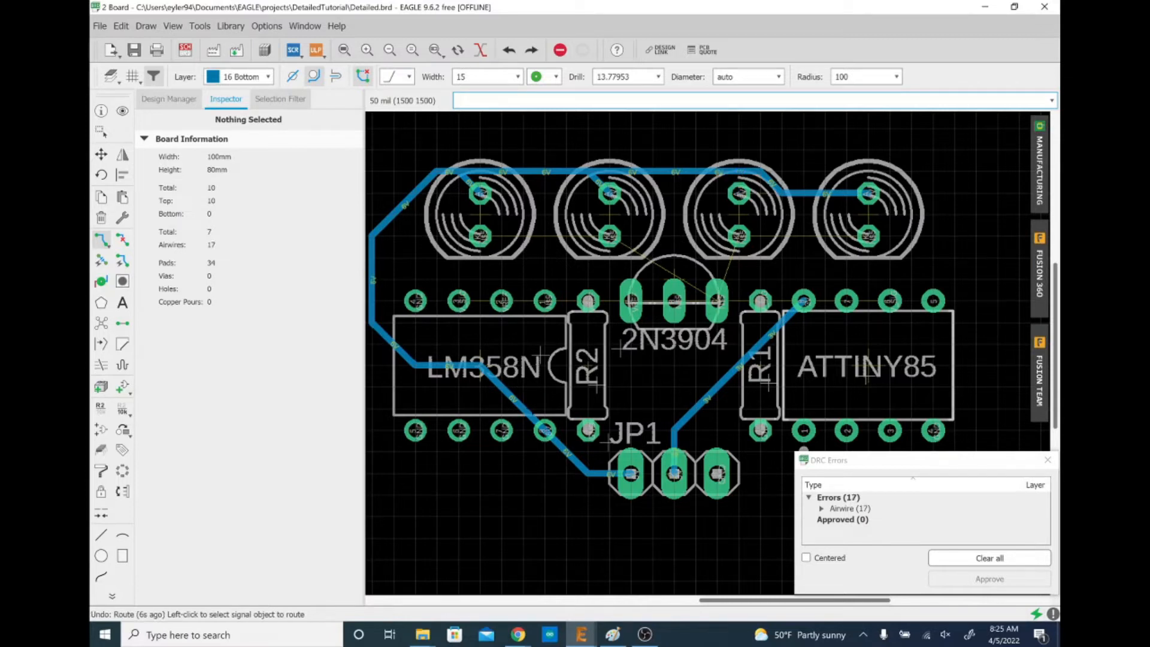
type("ript")
key("Return")
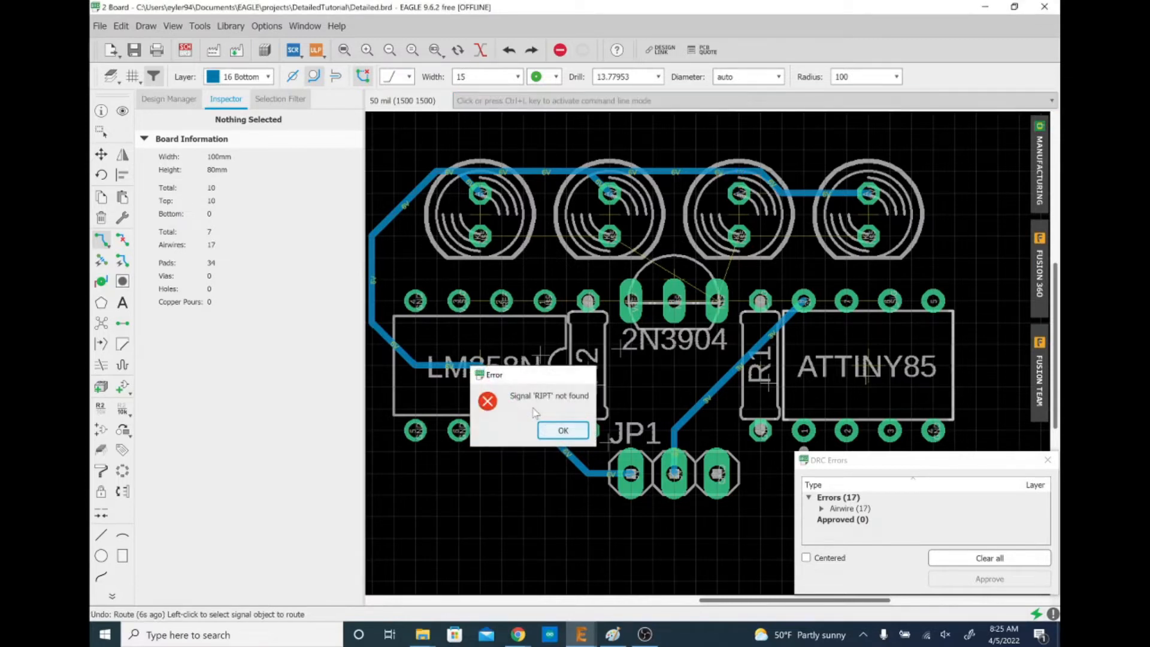
key("Return")
left_click(123, 239)
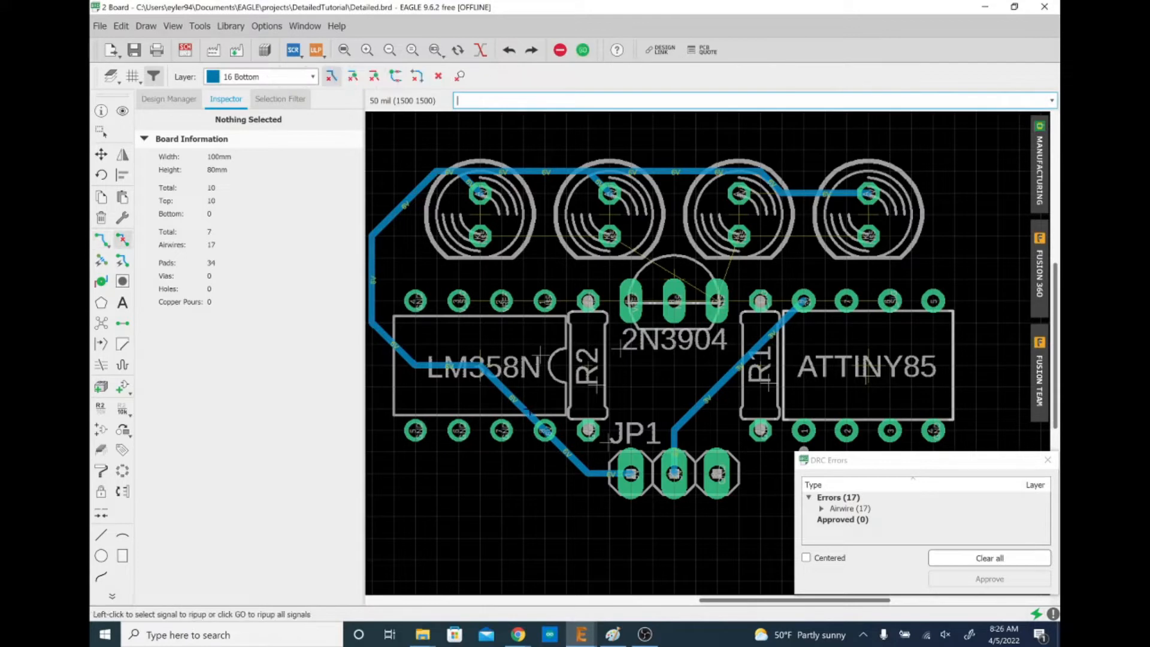
left_click(526, 412)
left_click(566, 452)
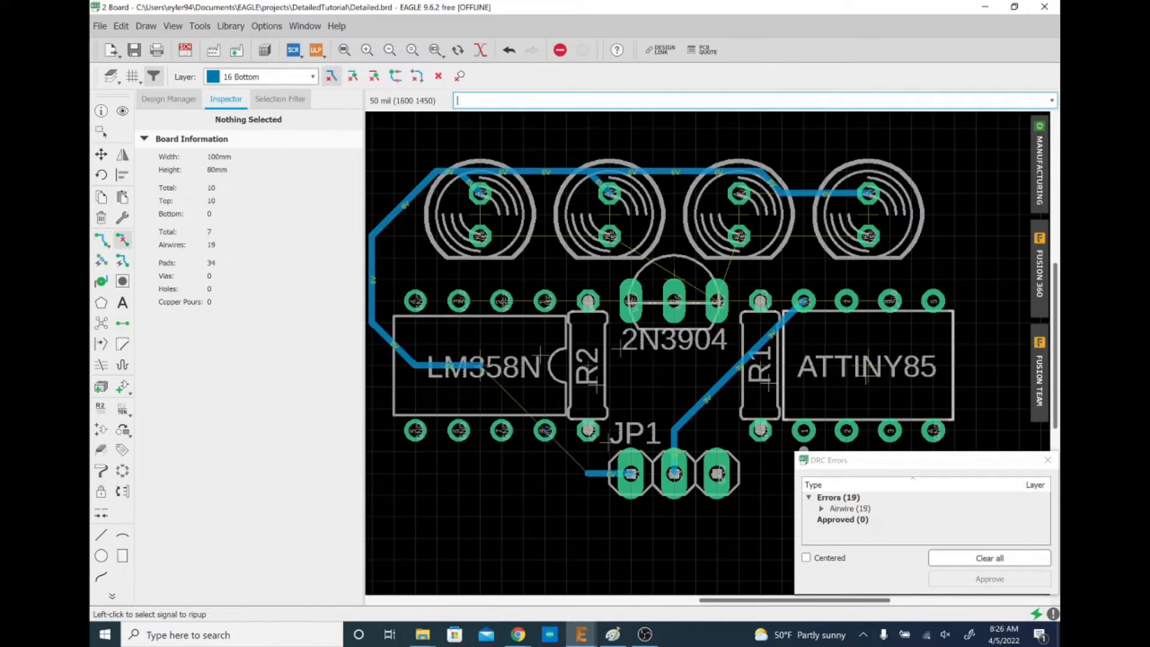
left_click(442, 365)
left_click(409, 360)
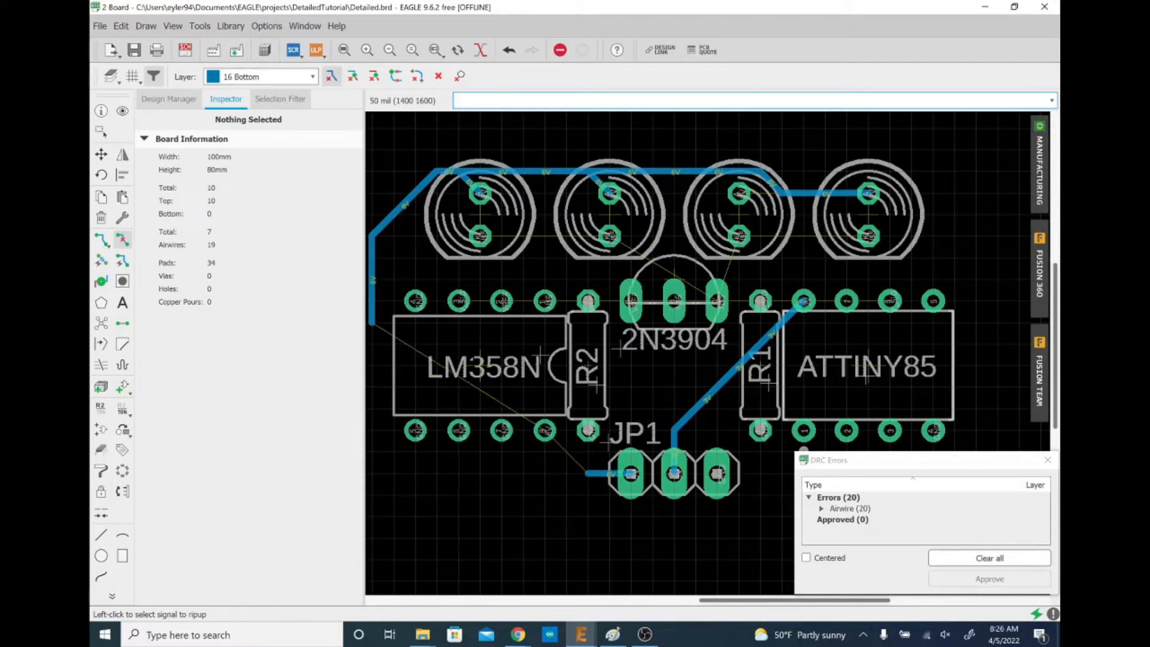
Reroute 6V from the JP1 stub below and around the LM358N to the vertical trace, and branch it to the chip's lower pad nearest R2.
type("route")
key("Return")
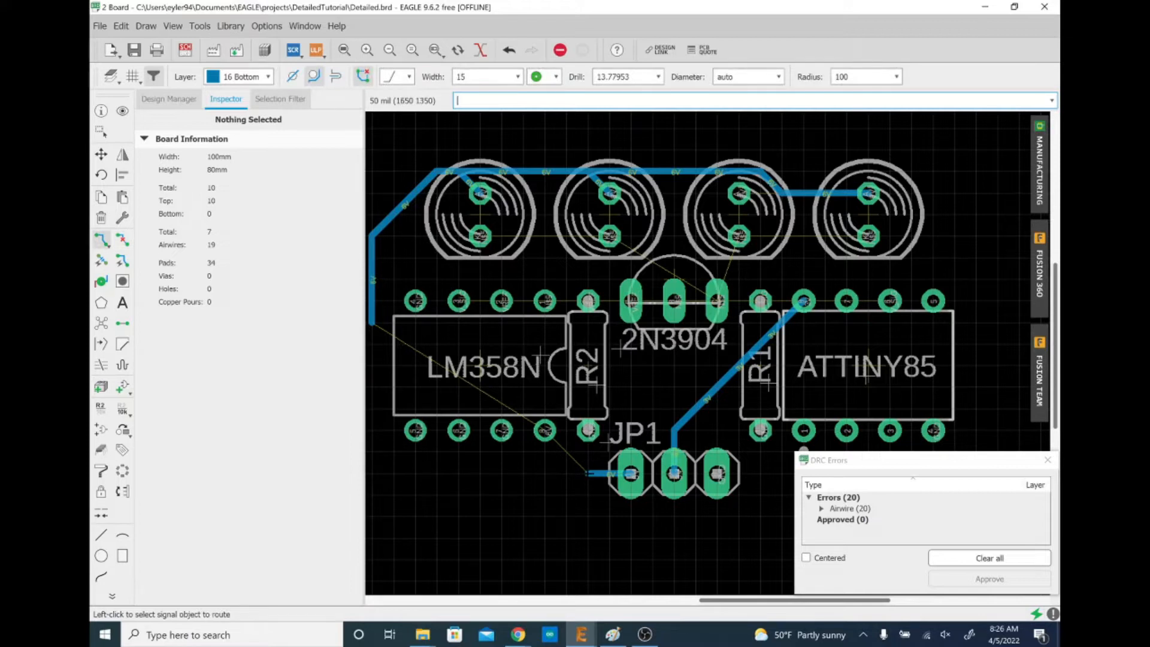
left_click(590, 473)
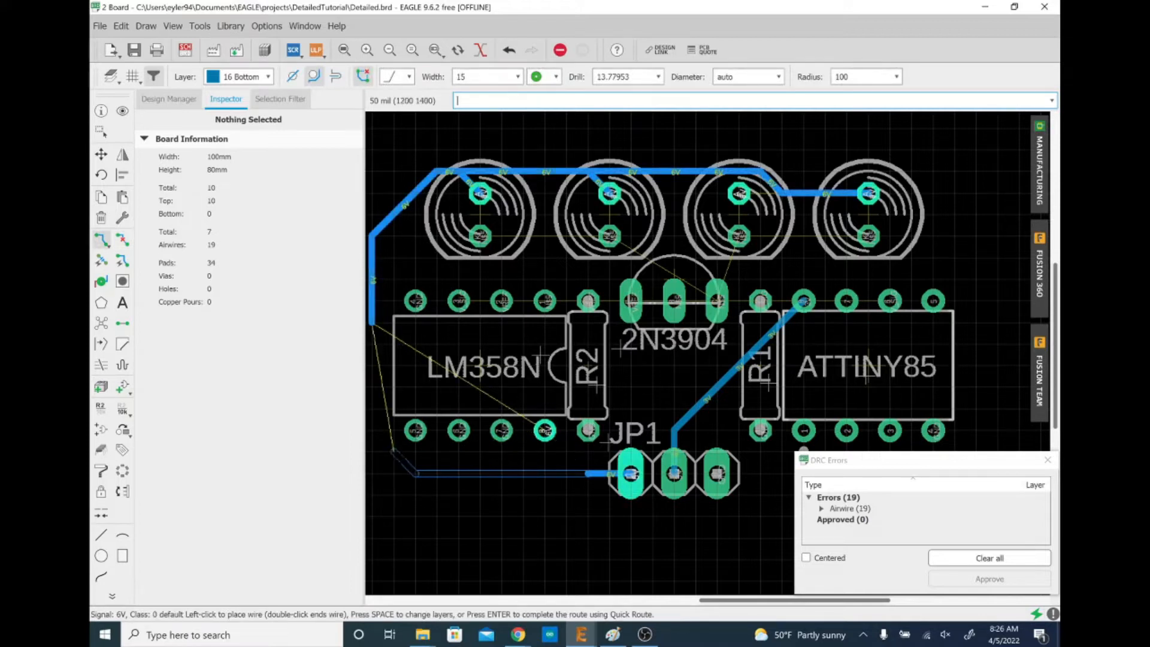
left_click(372, 450)
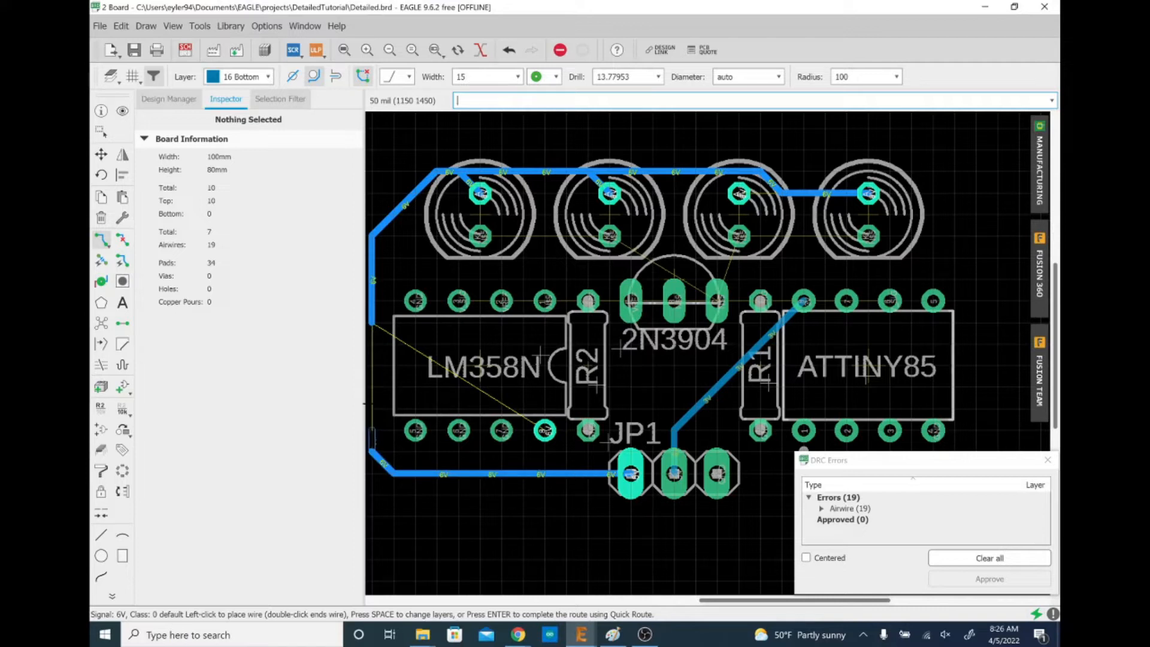
left_click(372, 323)
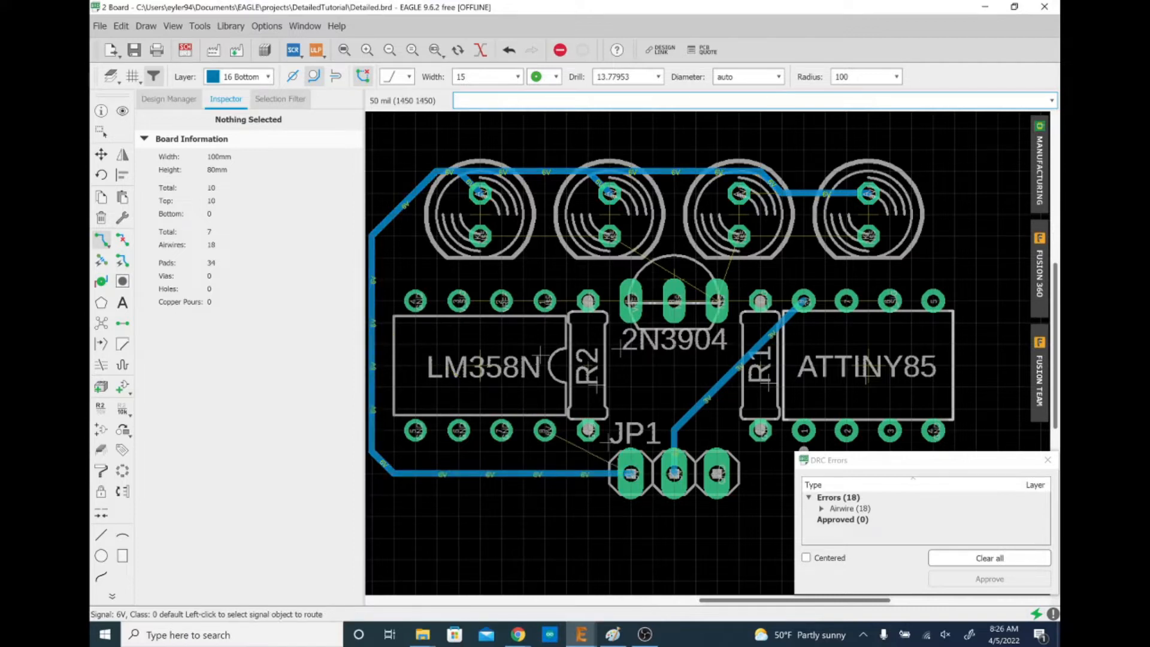
left_click(578, 464)
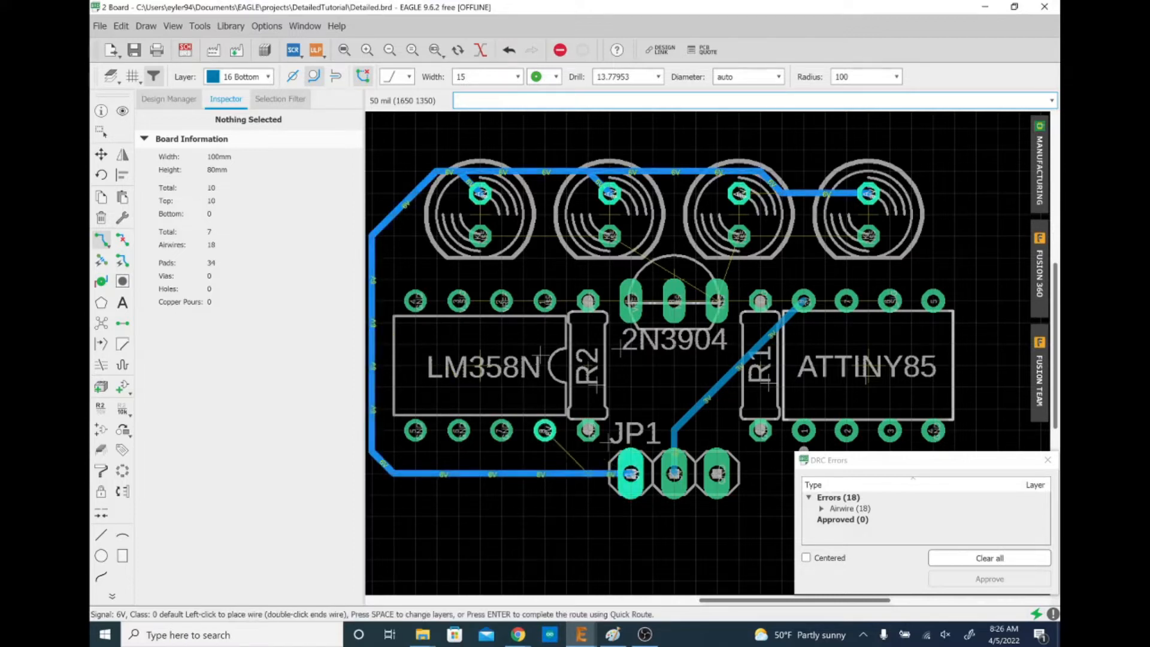
left_click(590, 473)
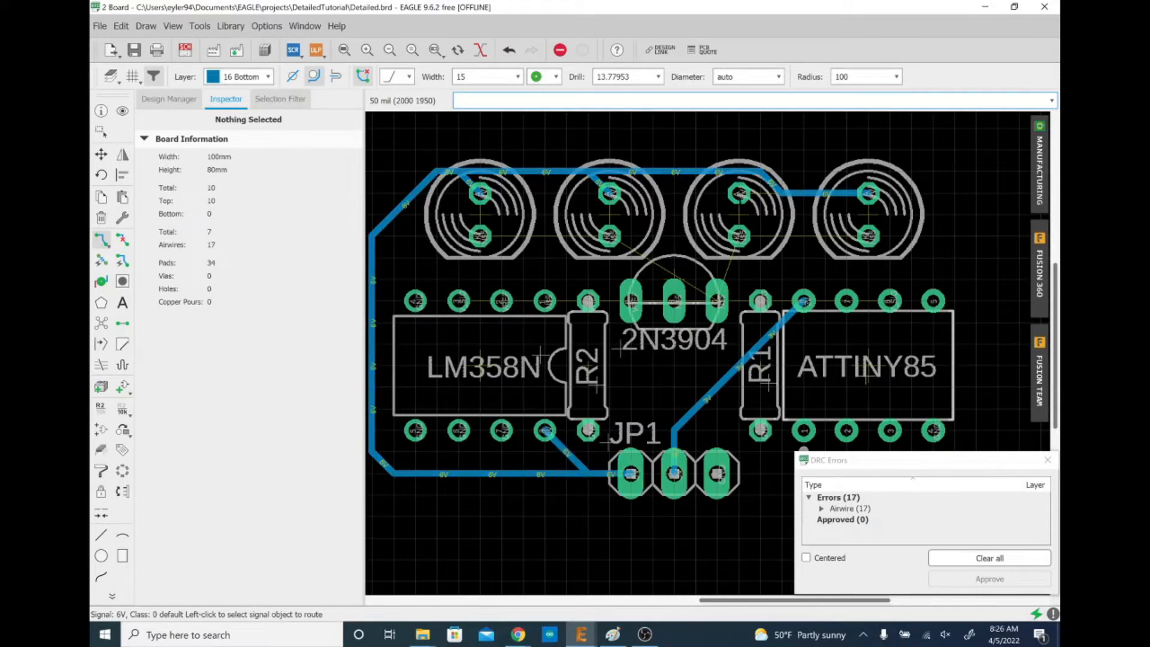
Reconnect the third LED's upper pad to the 6V line and move the line's final diagonal bend to meet the fourth LED's upper pad.
left_click(738, 190)
left_click(719, 172)
key("Escape")
left_click(771, 181)
left_click_drag(770, 182, 794, 183)
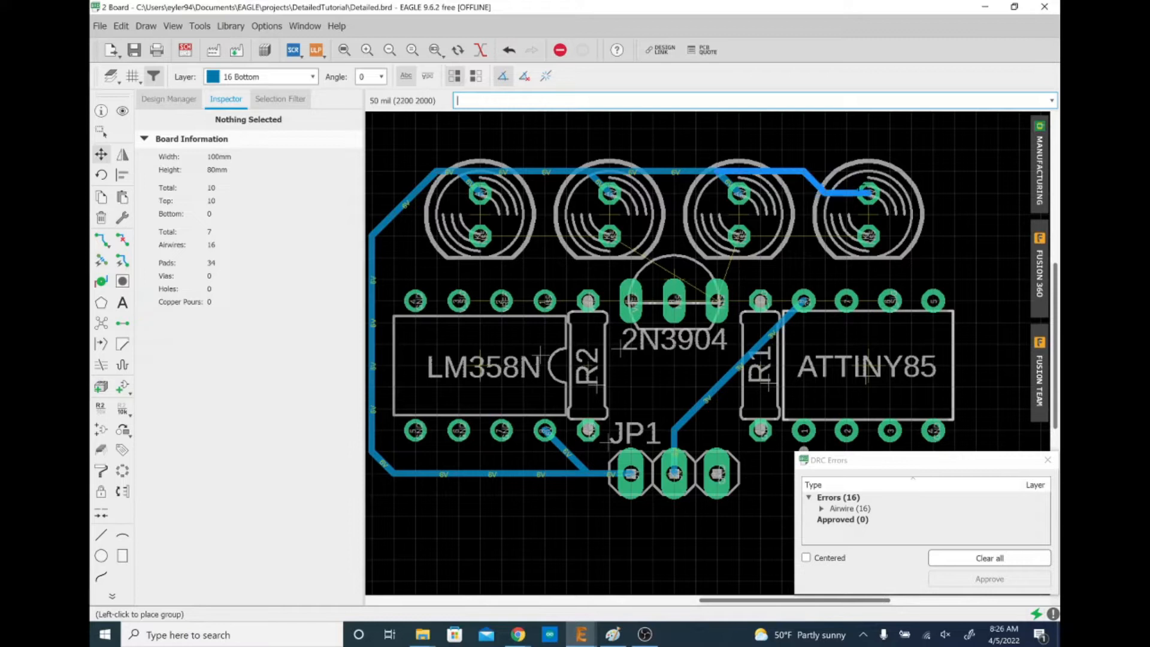
left_click(857, 182)
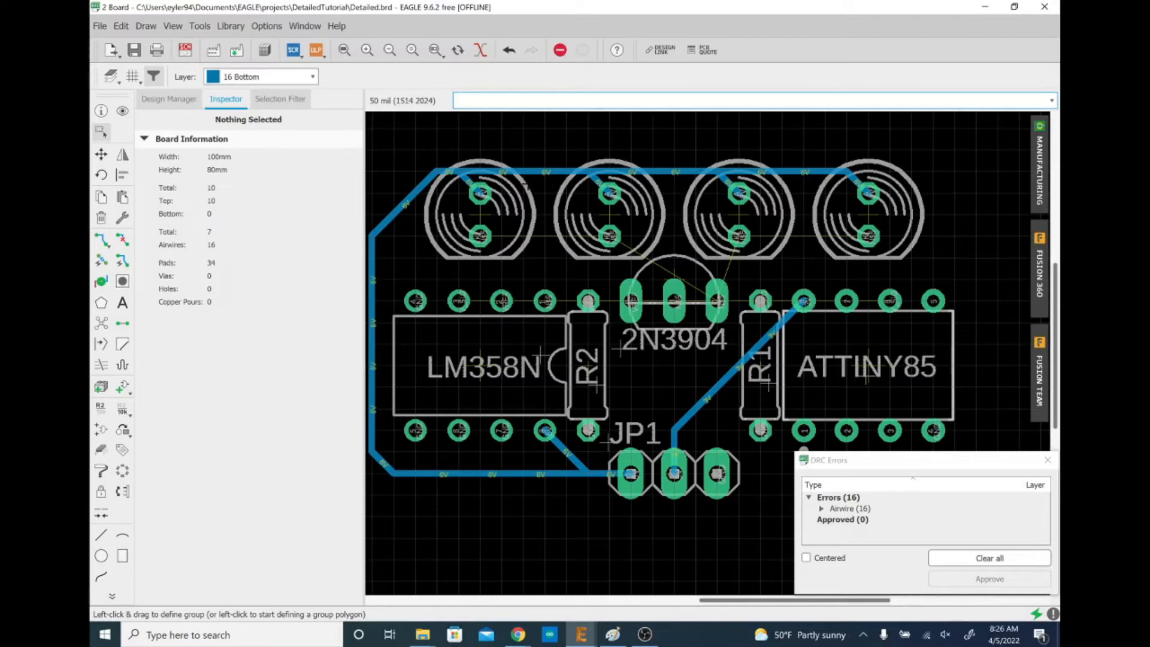
Rip up all 6V traces along the LEDs' upper pads, including the diagonal from the vertical trace beside the LM358N.
right_click(469, 180)
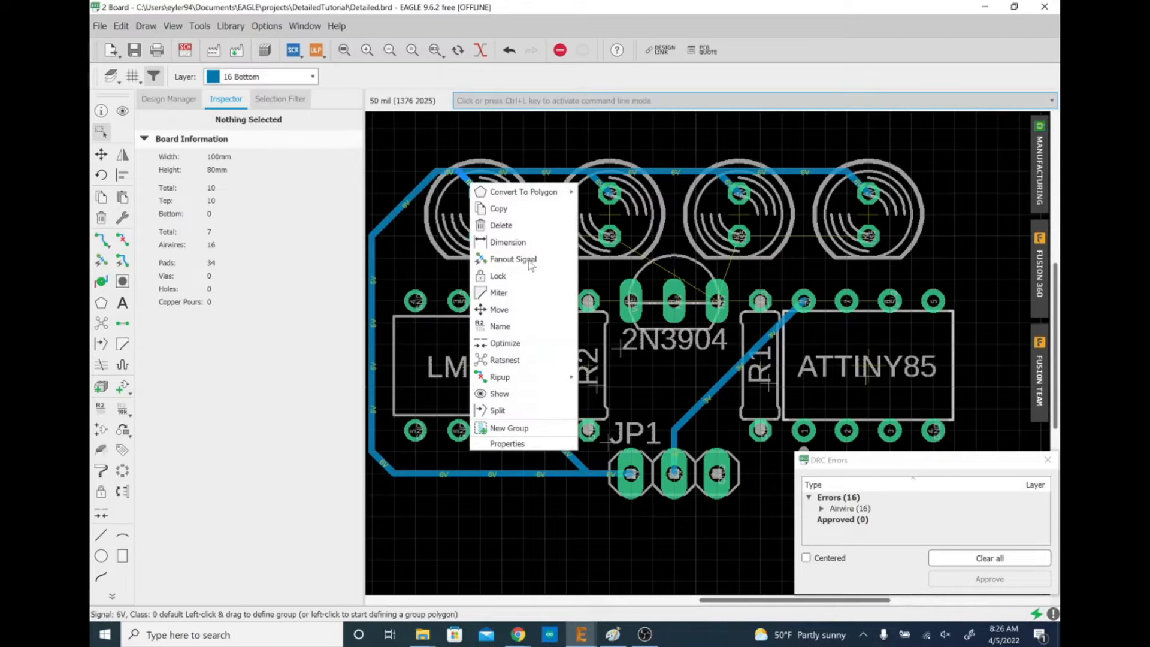
mouse_move(530, 378)
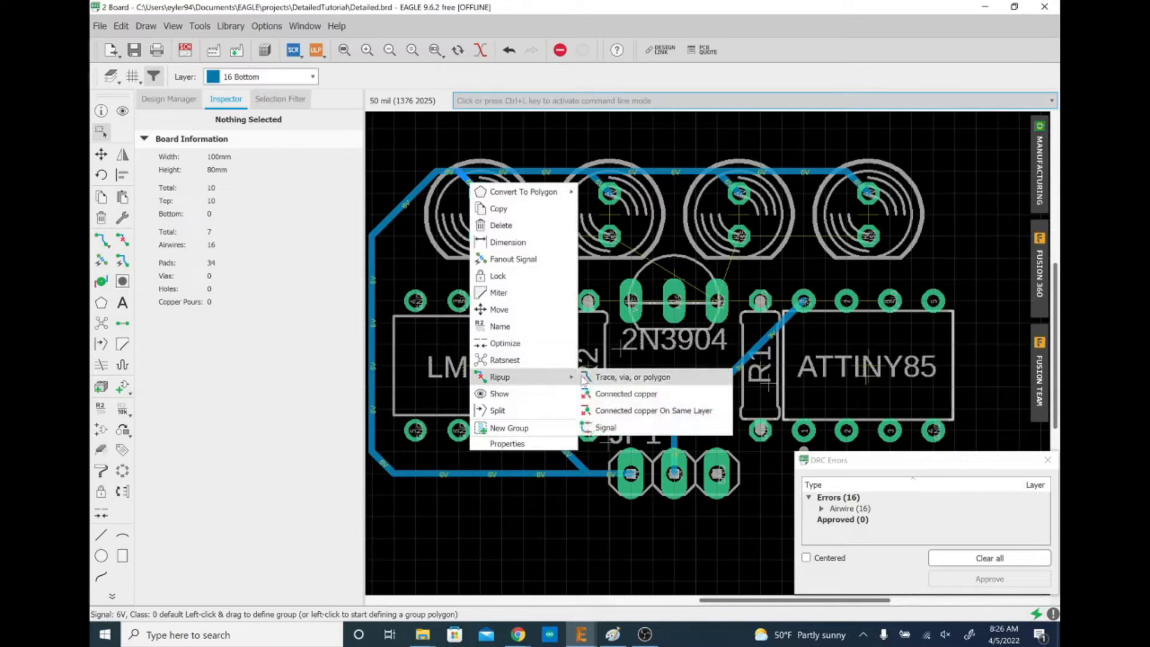
left_click(593, 377)
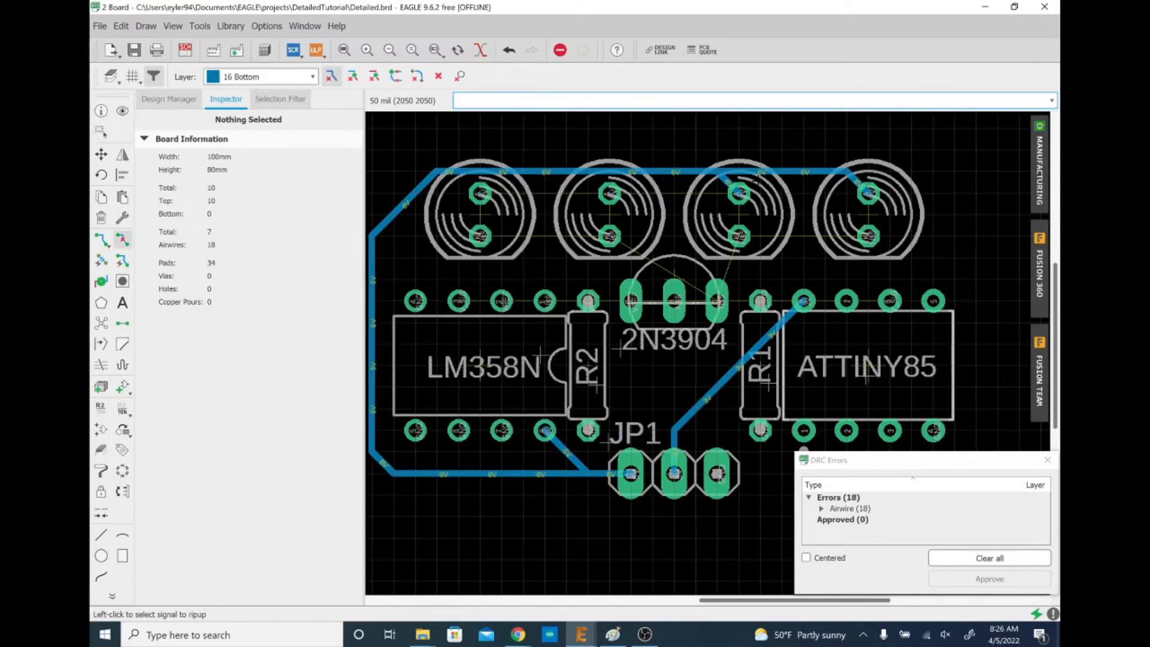
left_click(726, 181)
left_click(850, 174)
left_click(829, 173)
left_click(698, 173)
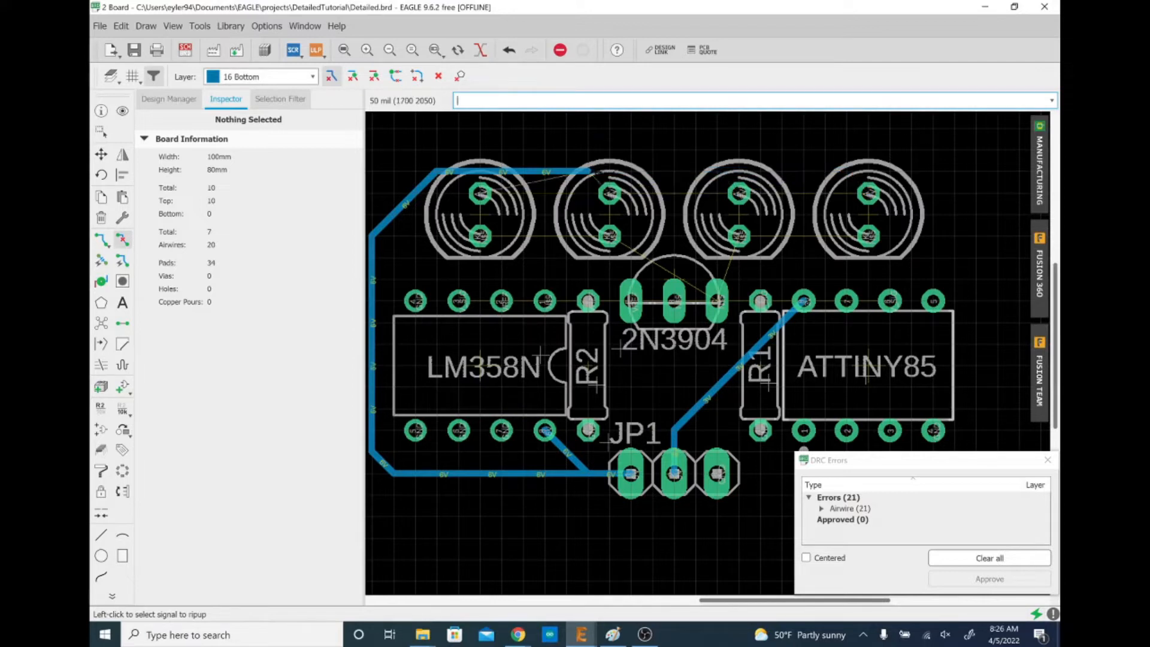
left_click(573, 172)
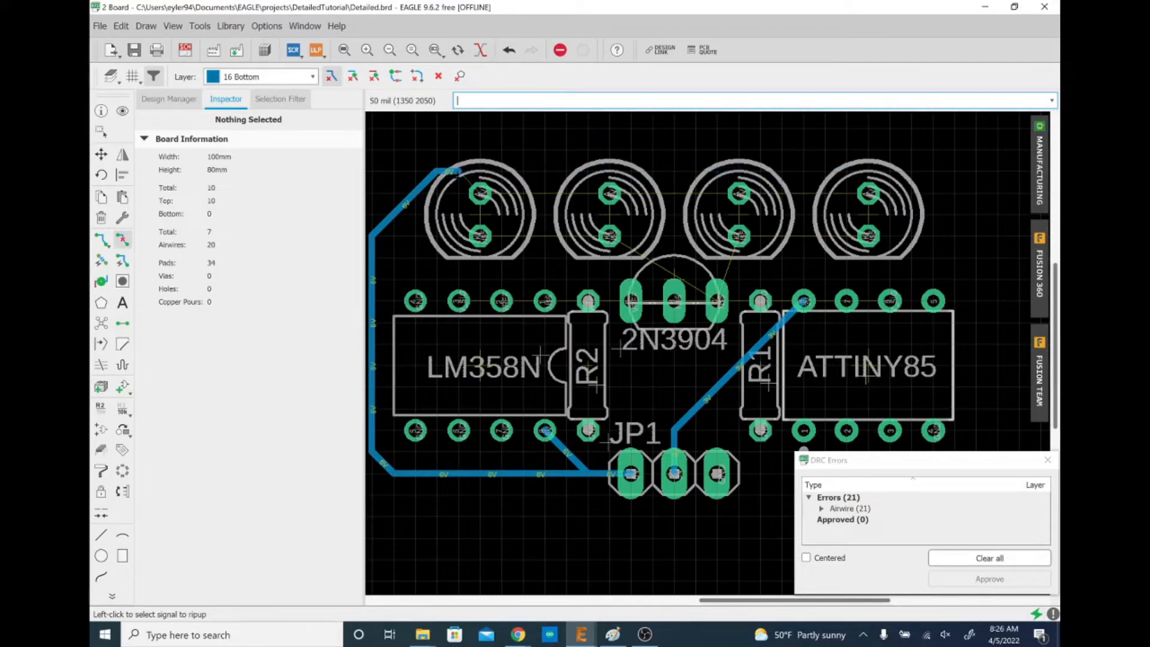
left_click(425, 183)
Draw a rectangular bottom-layer polygon about 1000 by 100 mil around the four LEDs' upper pads and assign it to signal 6V.
type("polygon")
key("Return")
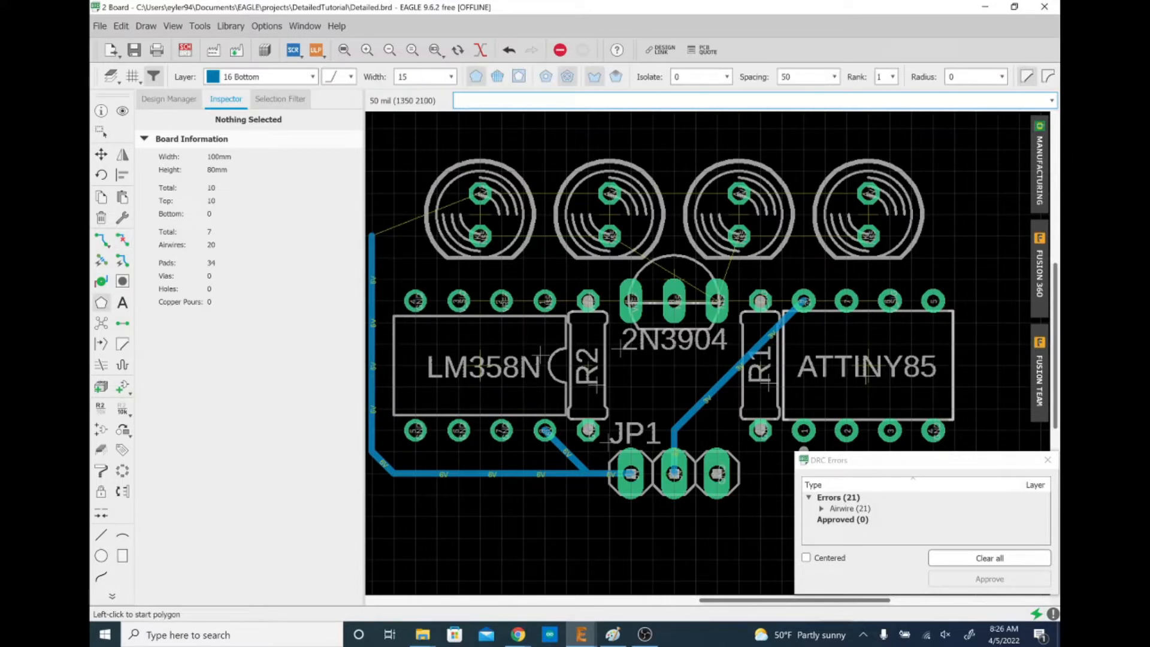
left_click(457, 214)
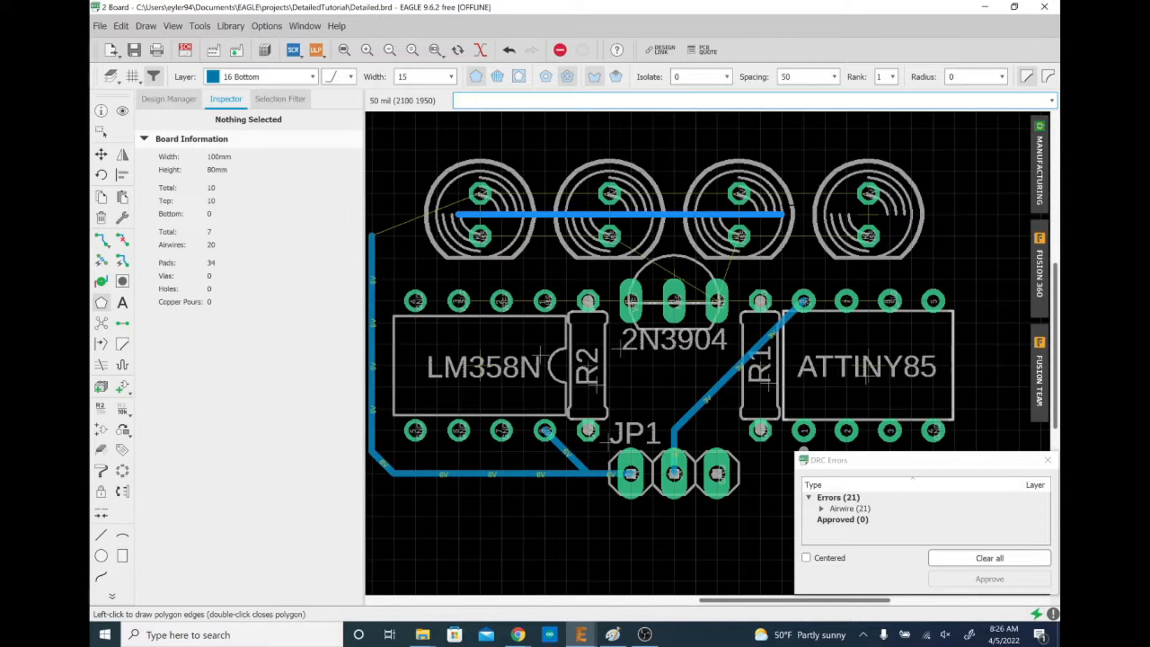
left_click(893, 214)
left_click(893, 170)
left_click(458, 171)
left_click(456, 214)
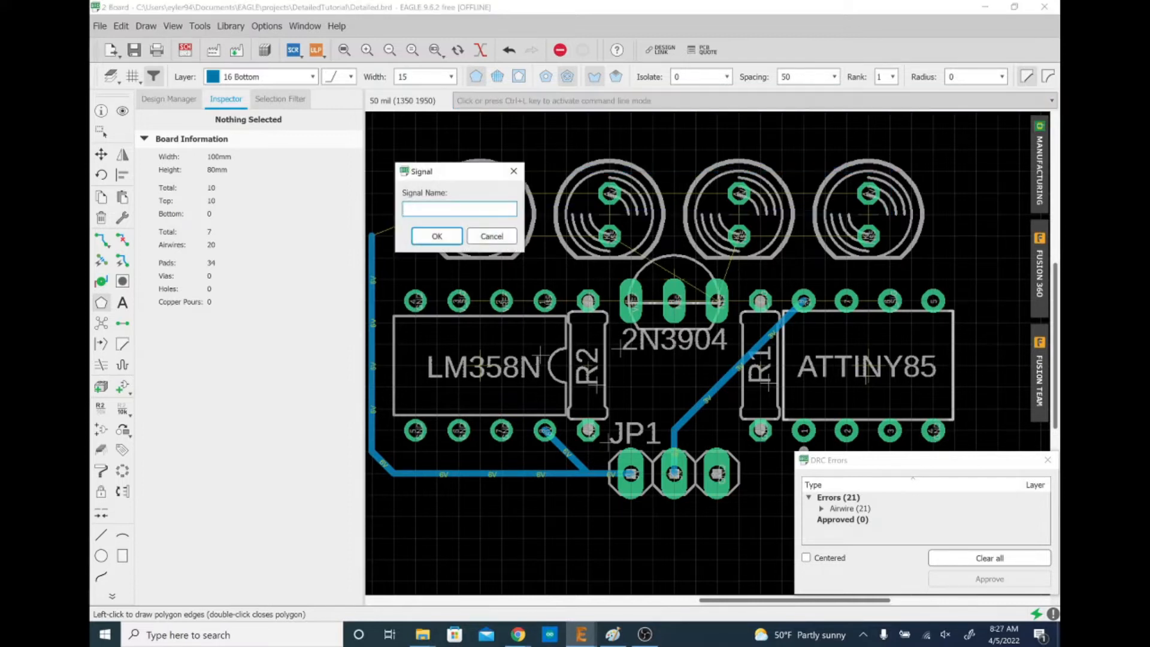
type("6V")
key("Return")
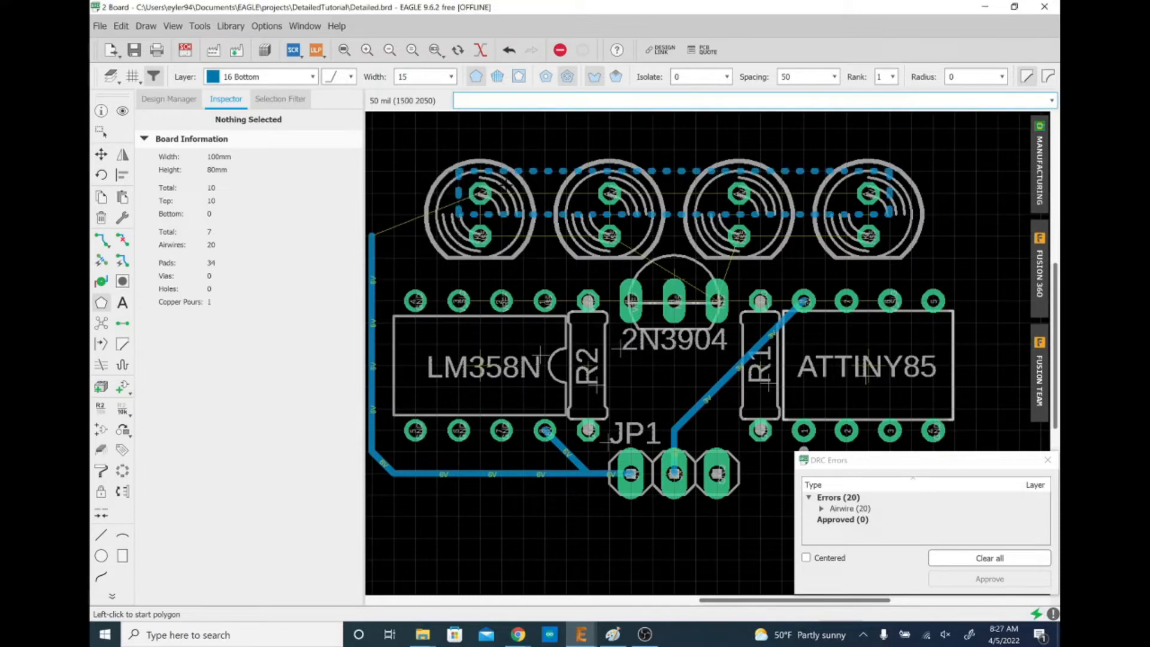
Examine the 6V polygon's properties and its outline around the LED pads.
right_click(491, 168)
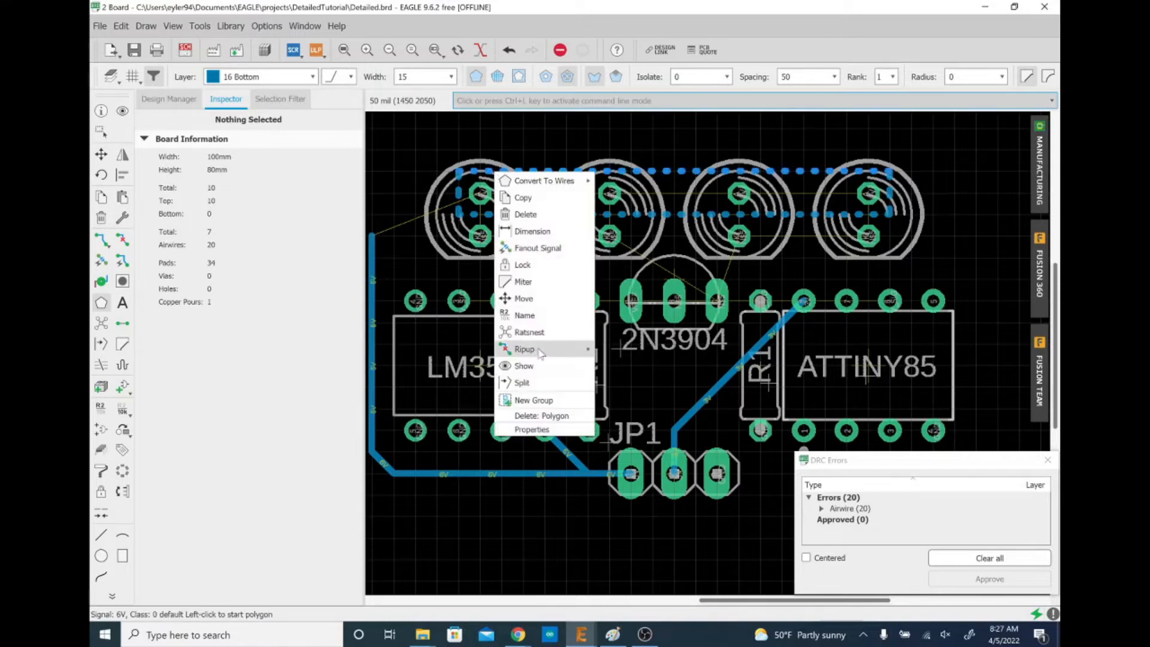
left_click(527, 432)
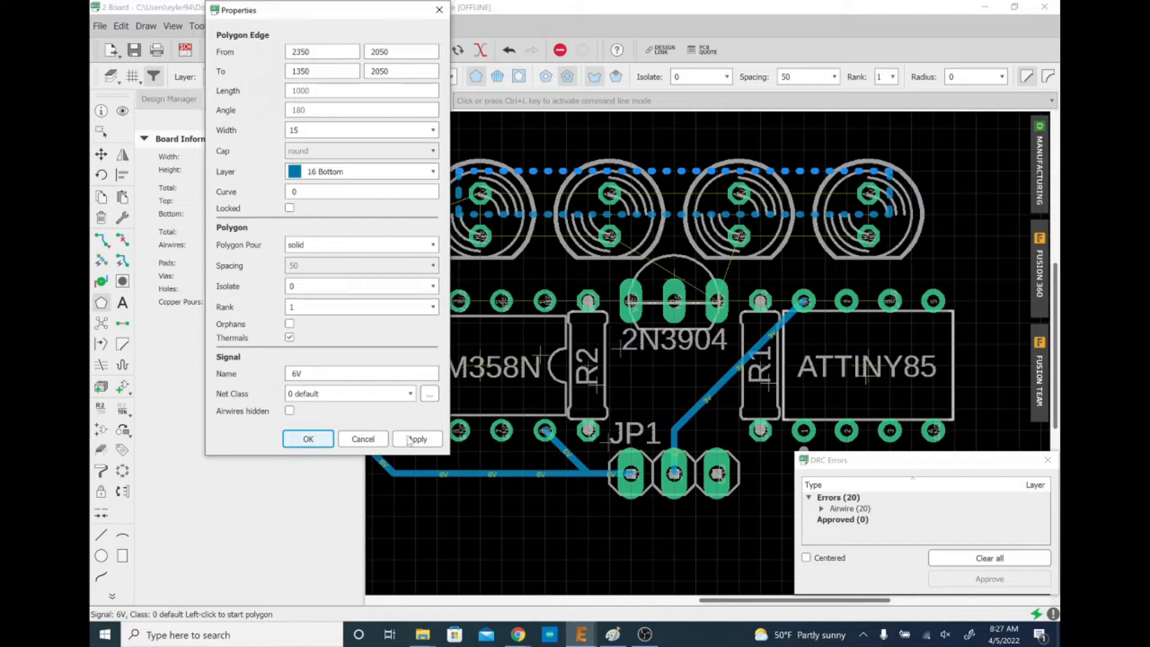
left_click(328, 443)
scroll(599, 204, "up", 5)
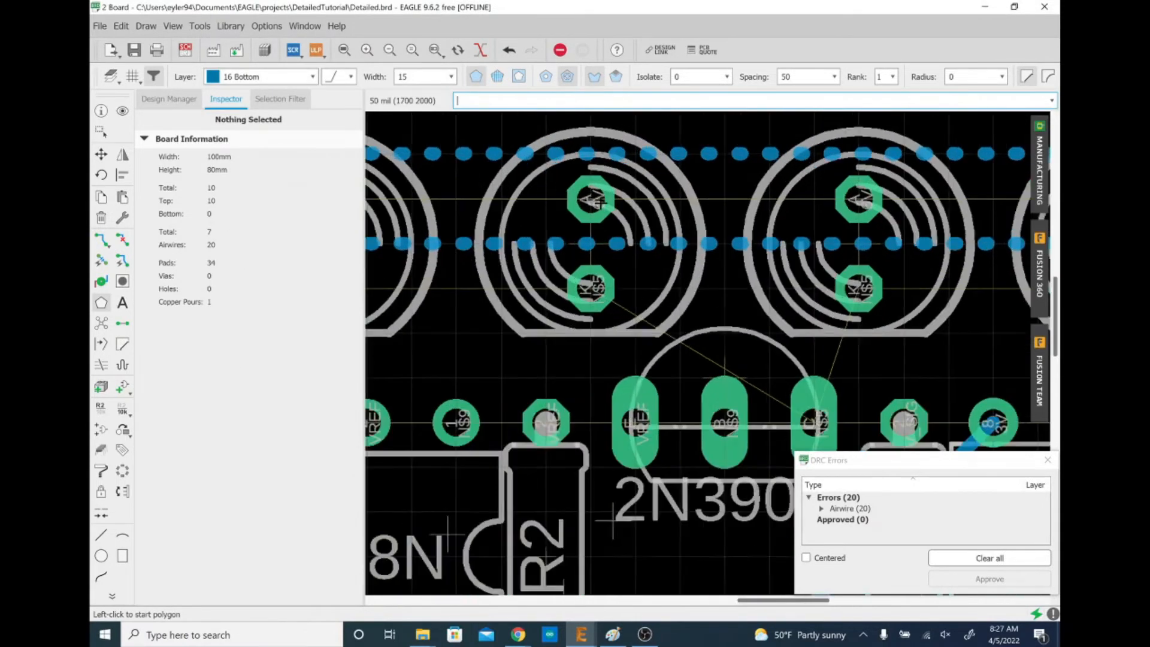
scroll(600, 204, "down", 5)
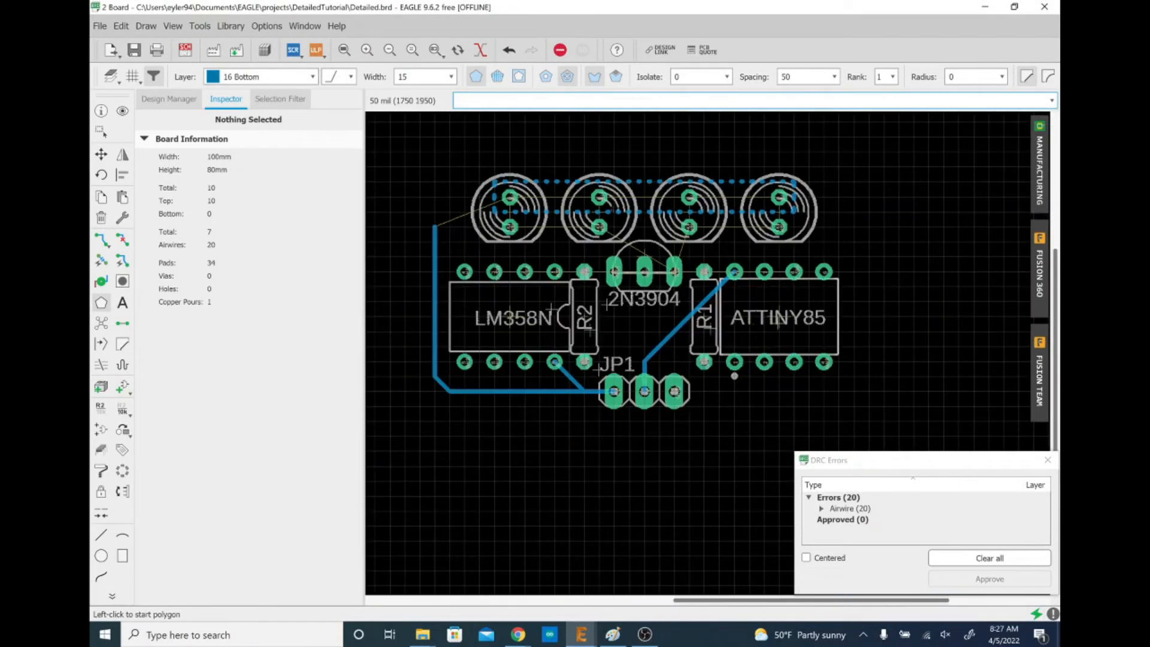
Run Ratsnest to fill the 6V polygon with copper.
type("ratsnest")
key("Return")
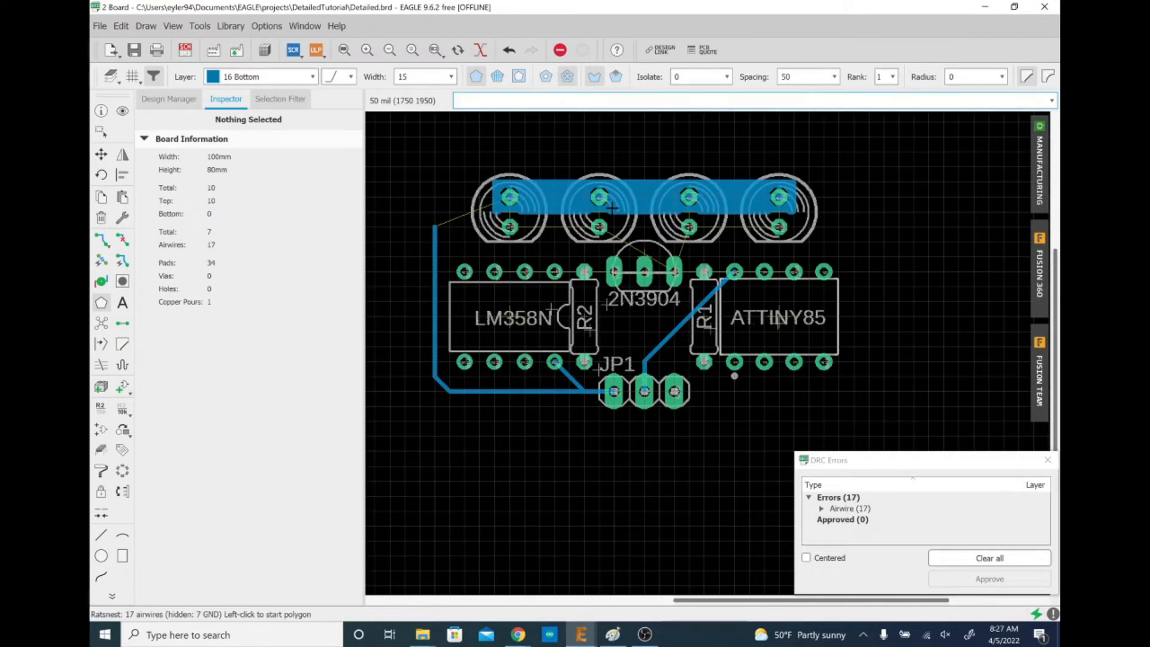
scroll(613, 208, "up", 3)
scroll(765, 378, "down", 2)
scroll(553, 305, "down", 1)
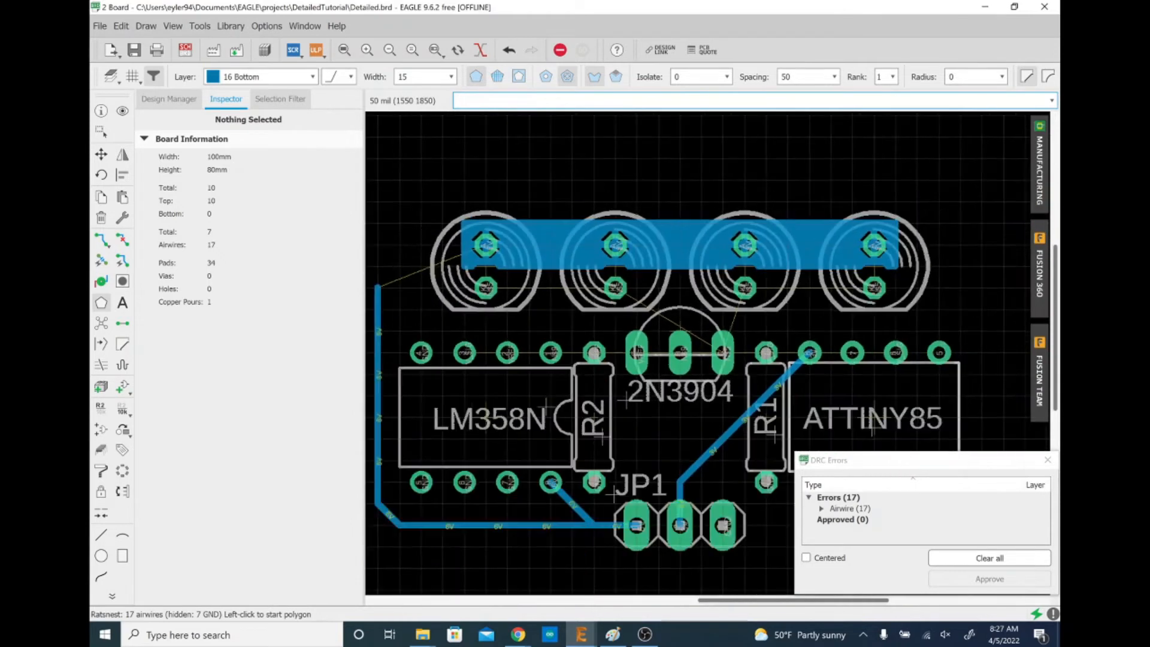
Route a 6V trace from the filled polygon at the first LED to the upper end of the vertical trace beside the LM358N.
type("route")
key("Return")
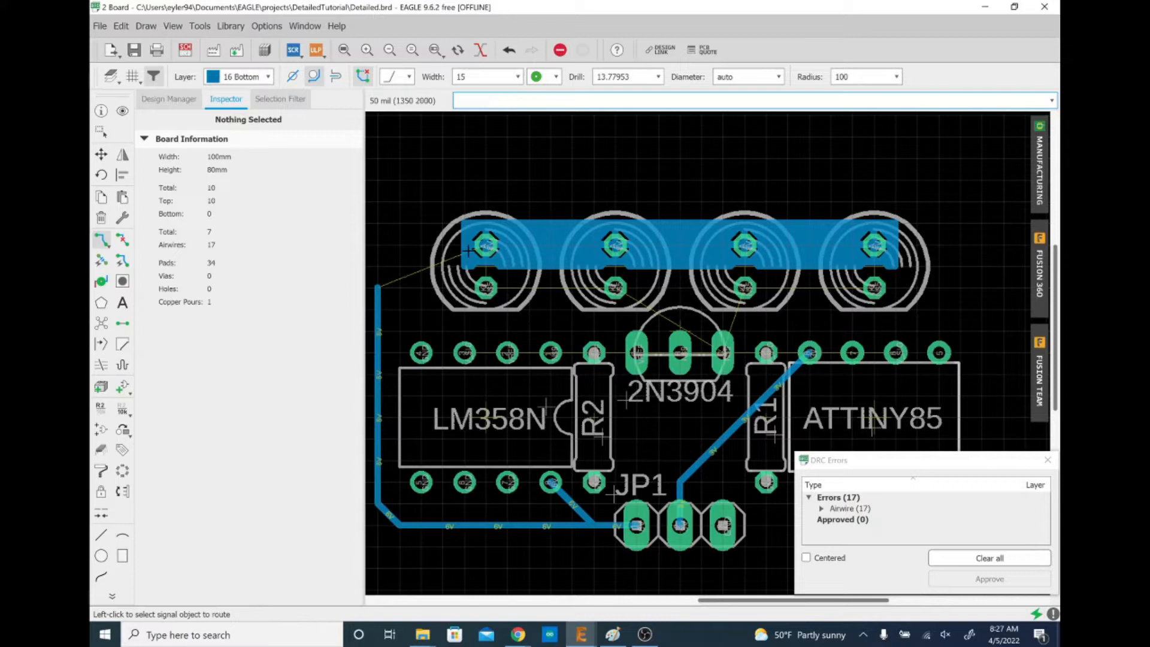
left_click(485, 245)
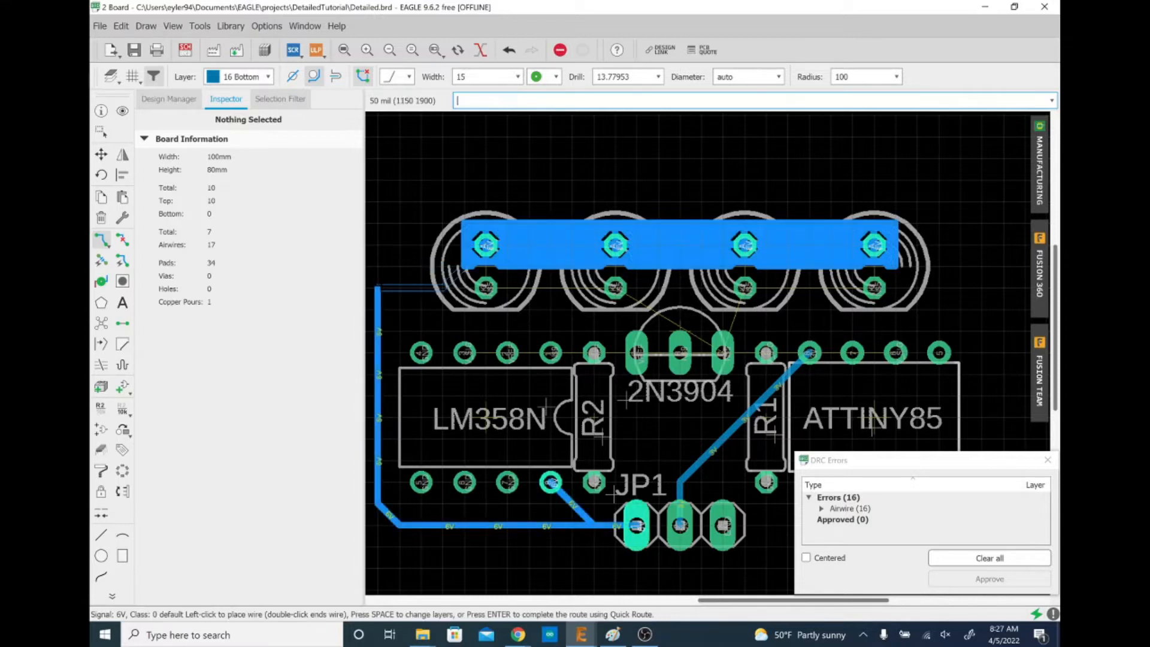
left_click(378, 287)
key("Escape")
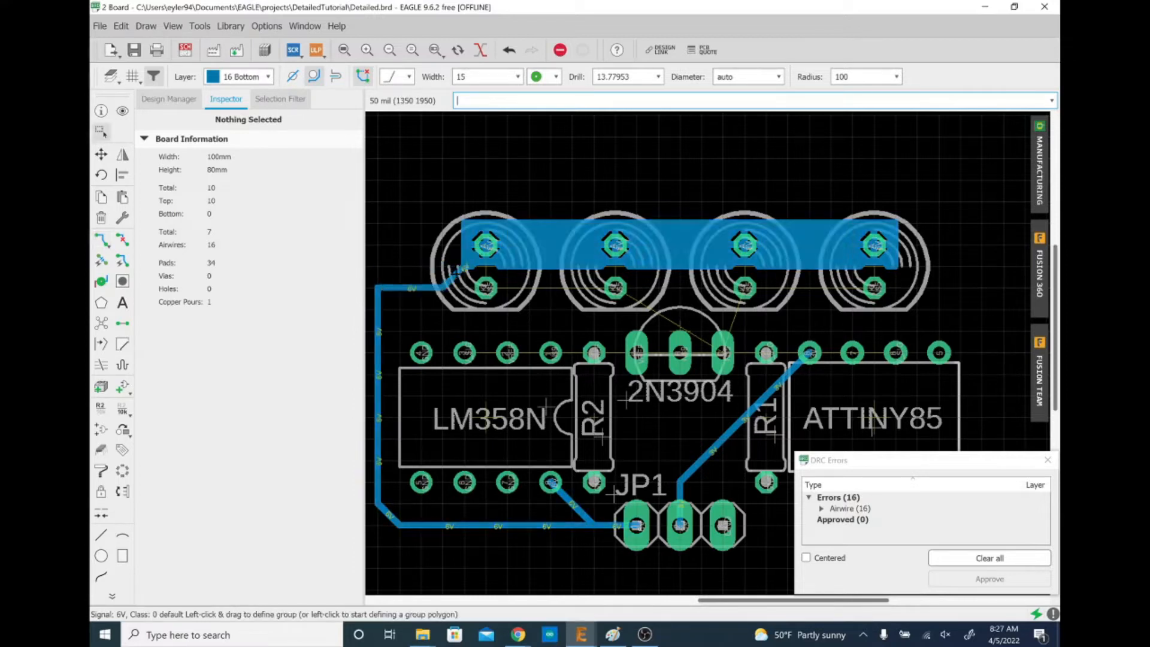
Reshape the 6V trace at the first LED so it enters the 6V polygon horizontally at upper-pad height.
left_click_drag(456, 274, 407, 260)
left_click(407, 255)
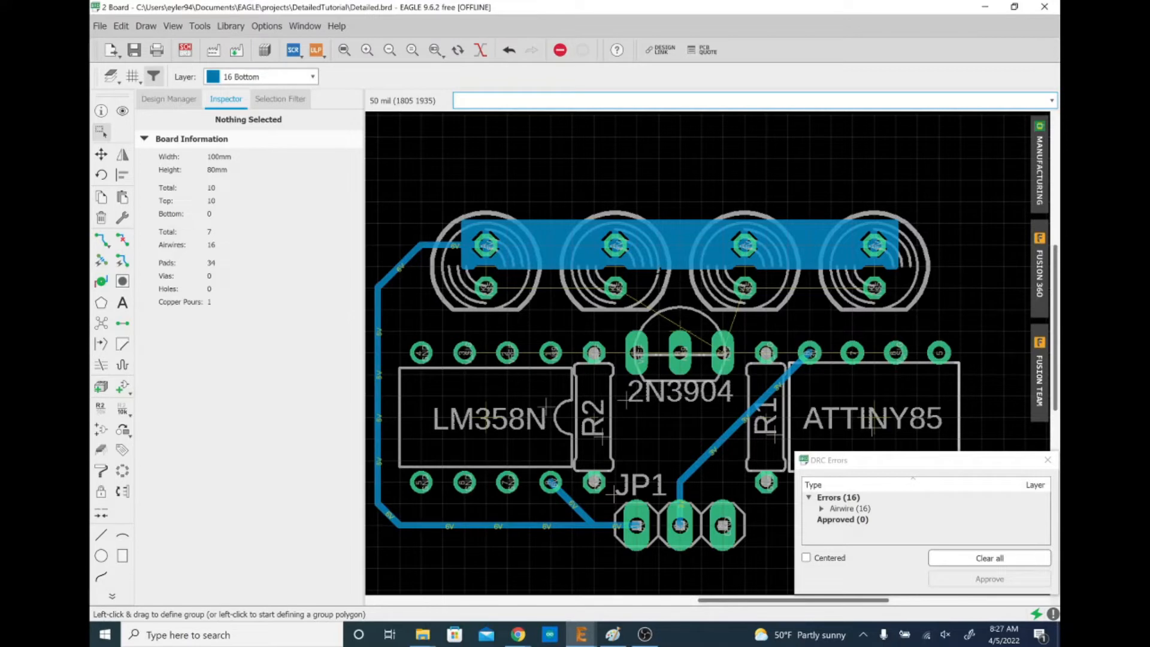
Route the V_SIG trace from ATtiny85 pin 6 above pins 7 and 8 to the upper pad of R1.
scroll(682, 280, "down", 1)
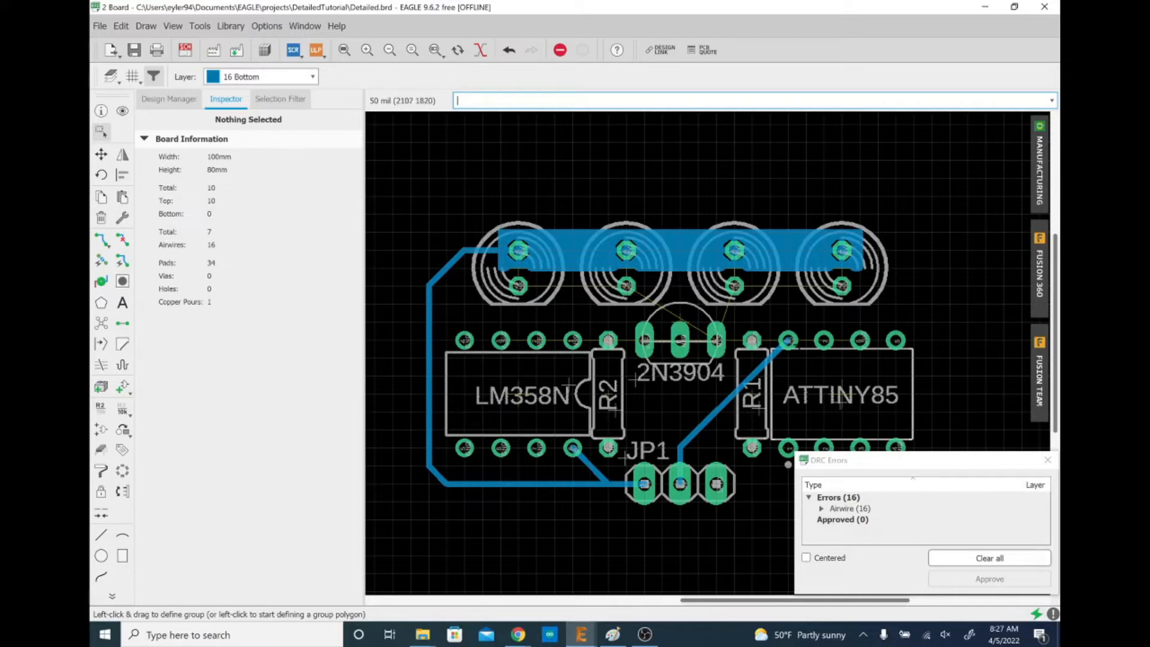
middle_click_drag(947, 383, 922, 328)
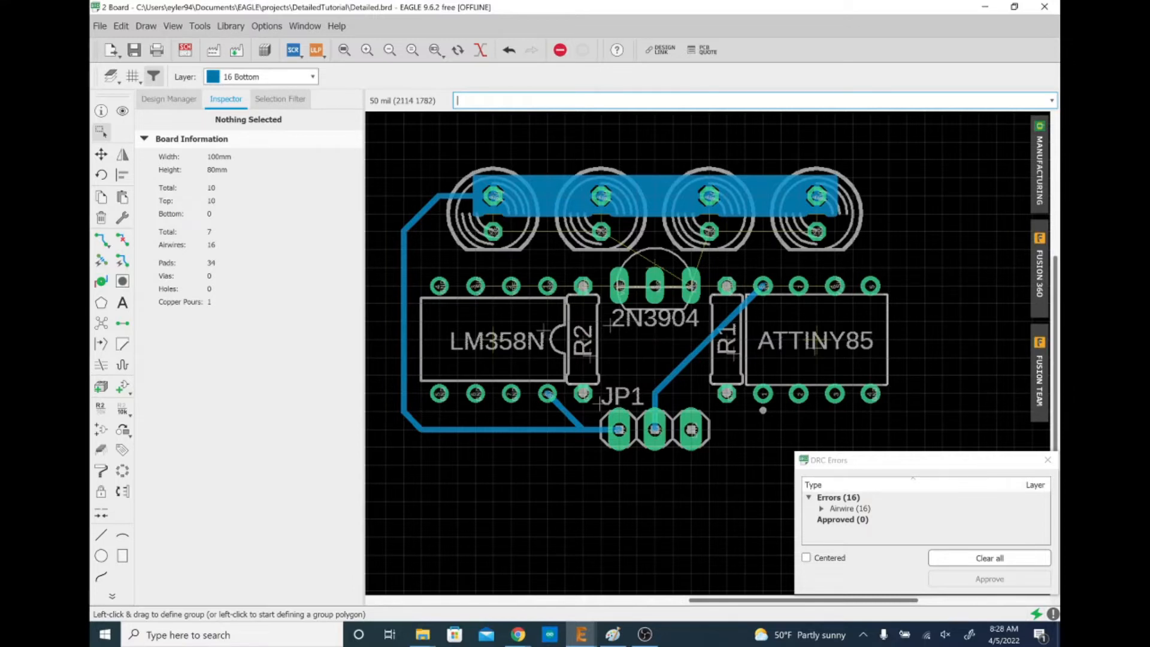
scroll(749, 274, "up", 3)
middle_click_drag(825, 316, 761, 296)
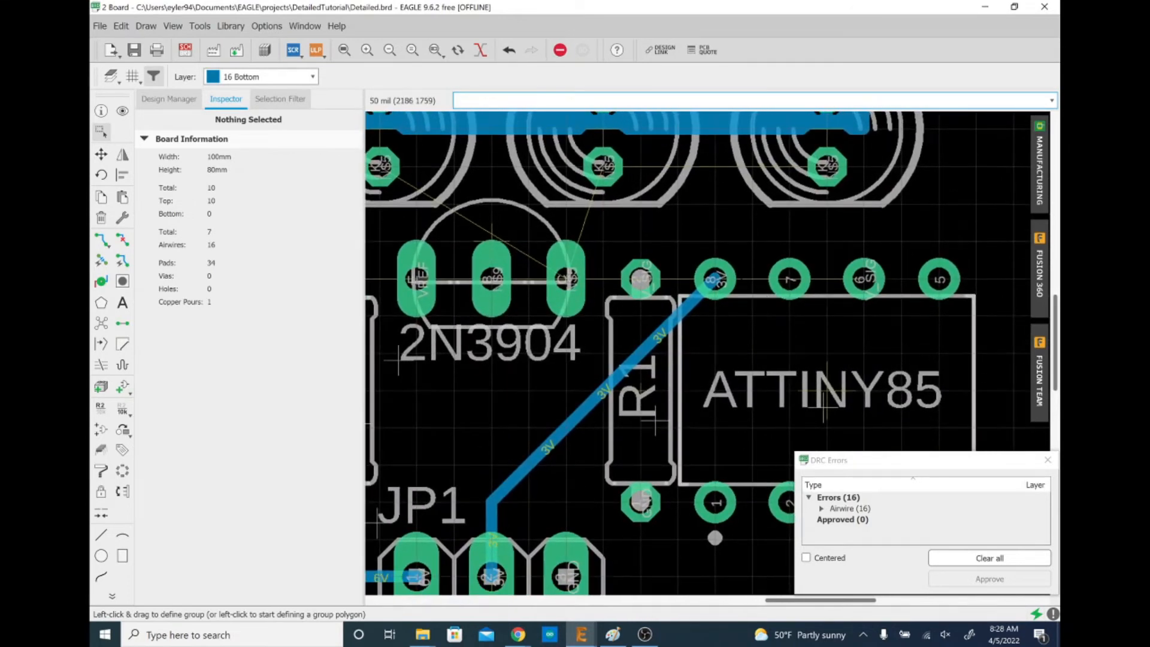
type("route")
key("Return")
left_click(864, 279)
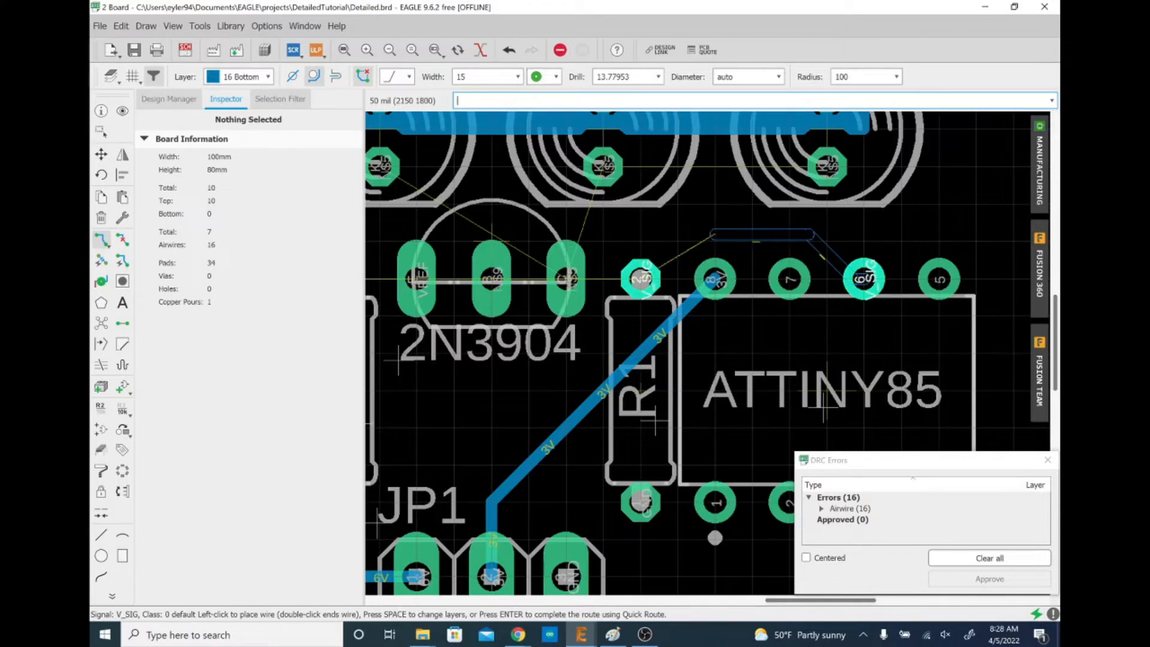
left_click(640, 277)
left_click(640, 278)
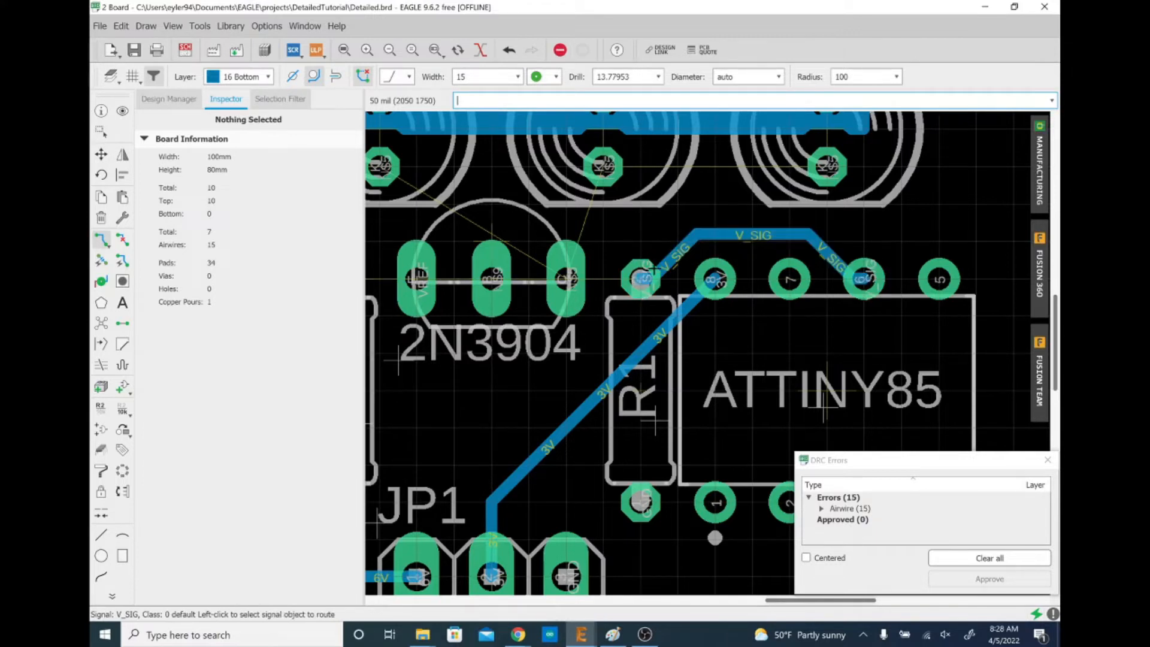
key("Escape")
Shift both diagonal segments of the V_SIG trace outward, away from ATtiny85 pins 7 and 8.
left_click_drag(674, 257, 659, 248)
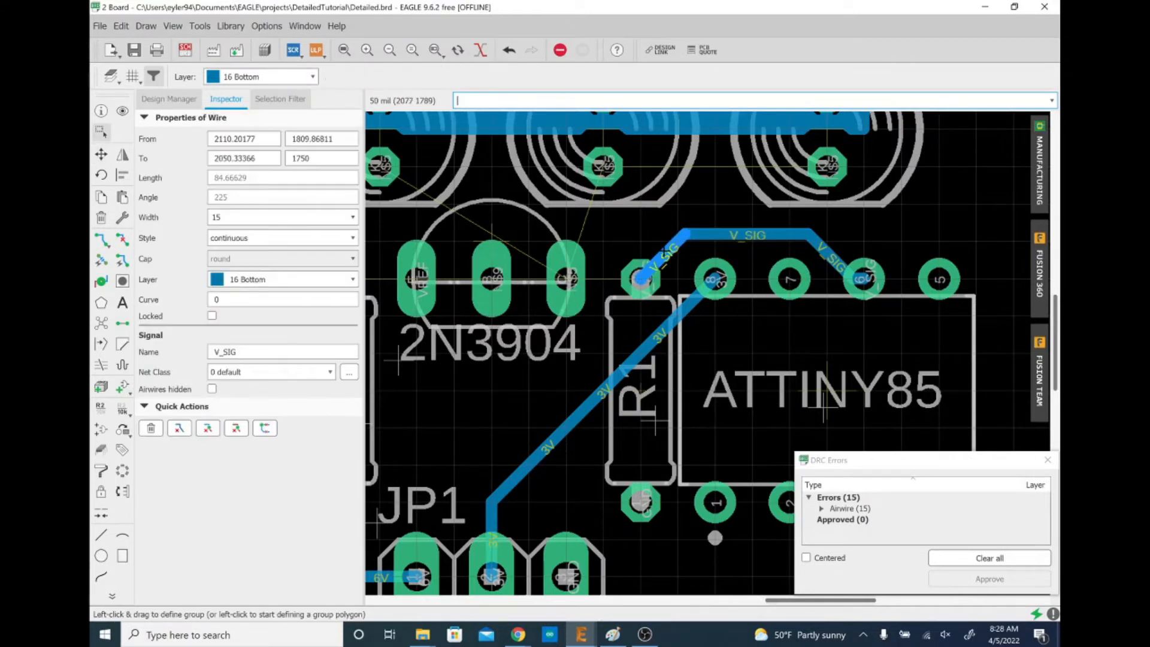
left_click(689, 257)
left_click_drag(834, 251, 846, 250)
left_click(846, 249)
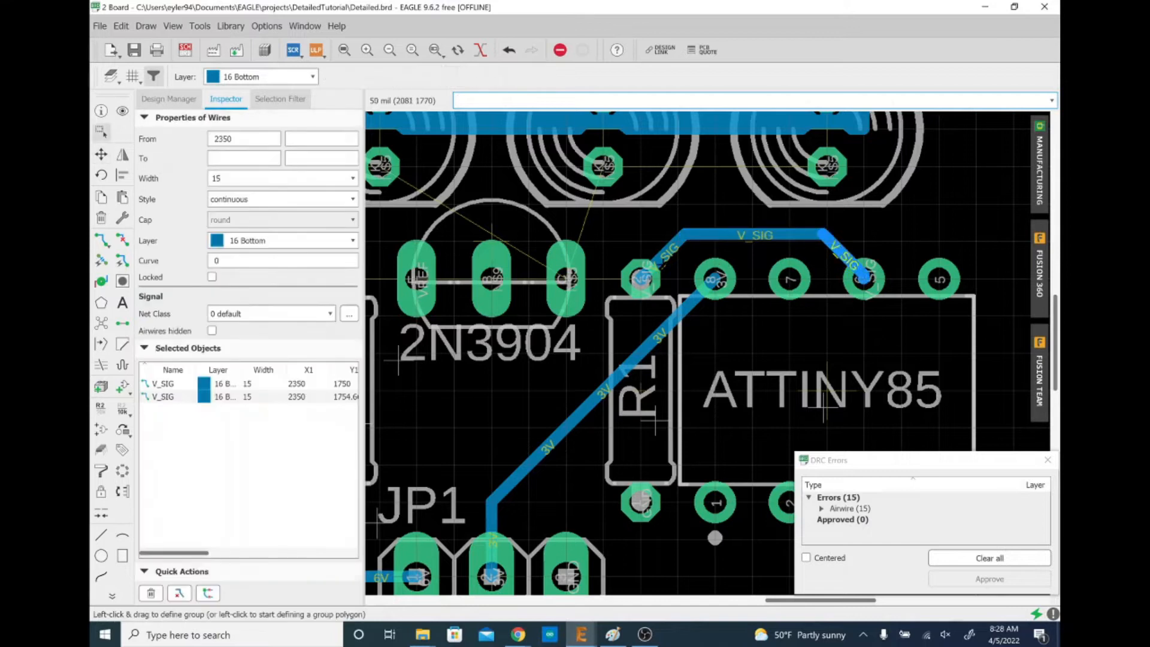
left_click(658, 260)
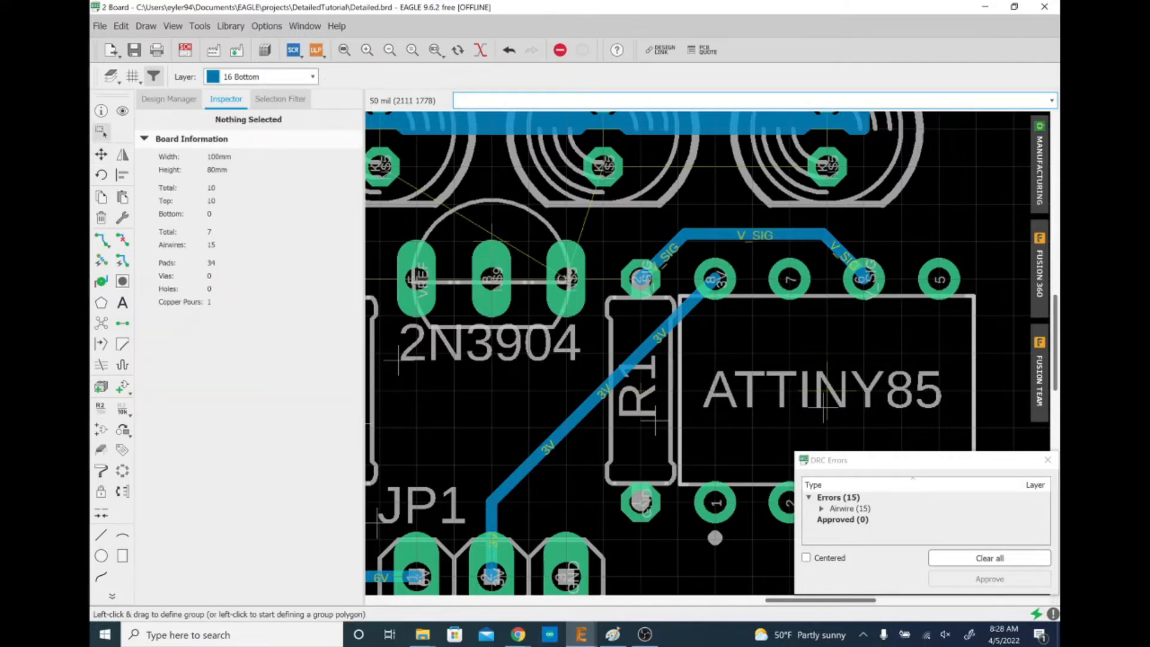
Route V_SIG from R1's upper pad beneath the 2N3904 and through R2 to LM358N pin 3, using the fine 5 mil grid.
scroll(664, 261, "down", 3)
scroll(665, 271, "down", 2)
scroll(666, 270, "up", 3)
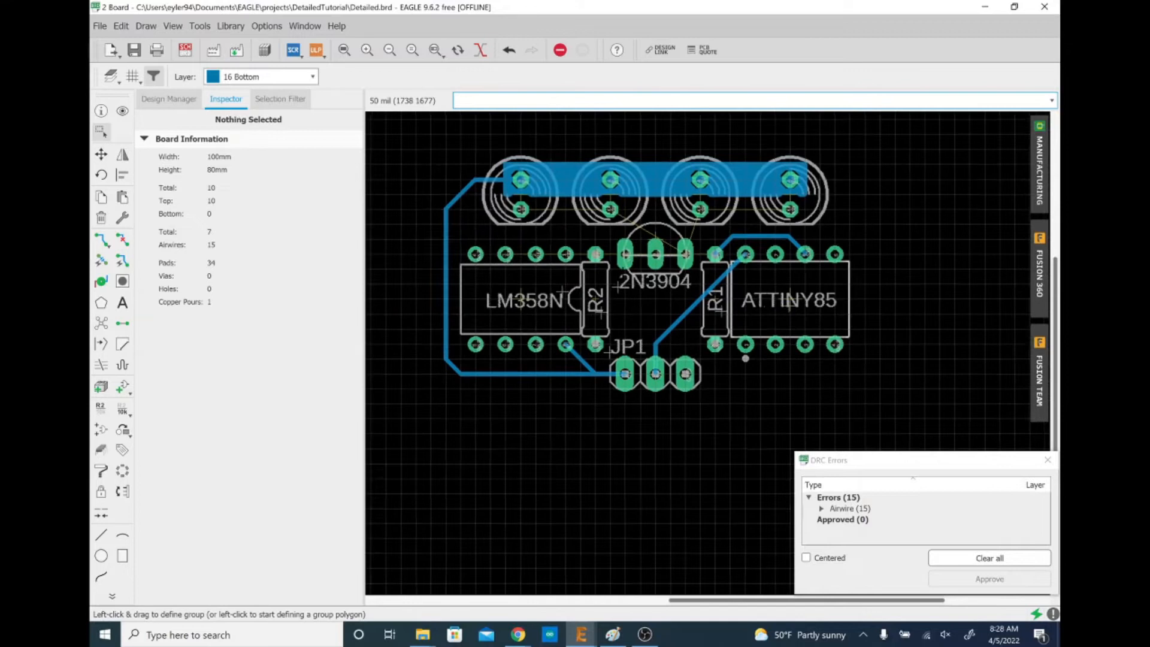
middle_click_drag(630, 294, 655, 297)
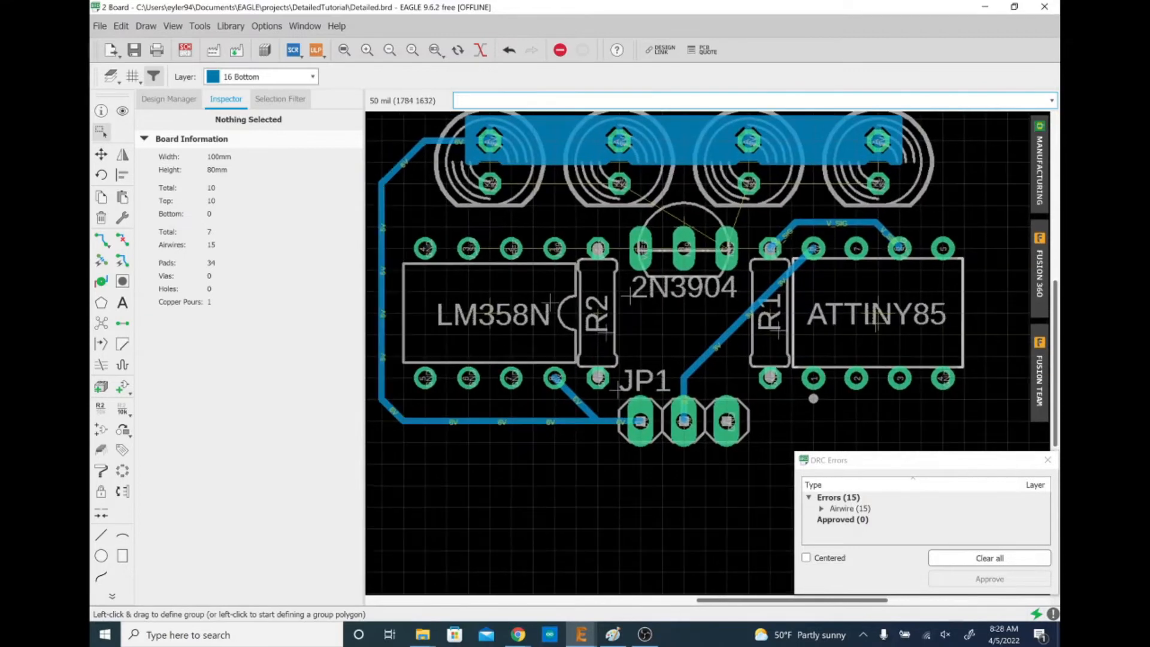
type("route")
key("Return")
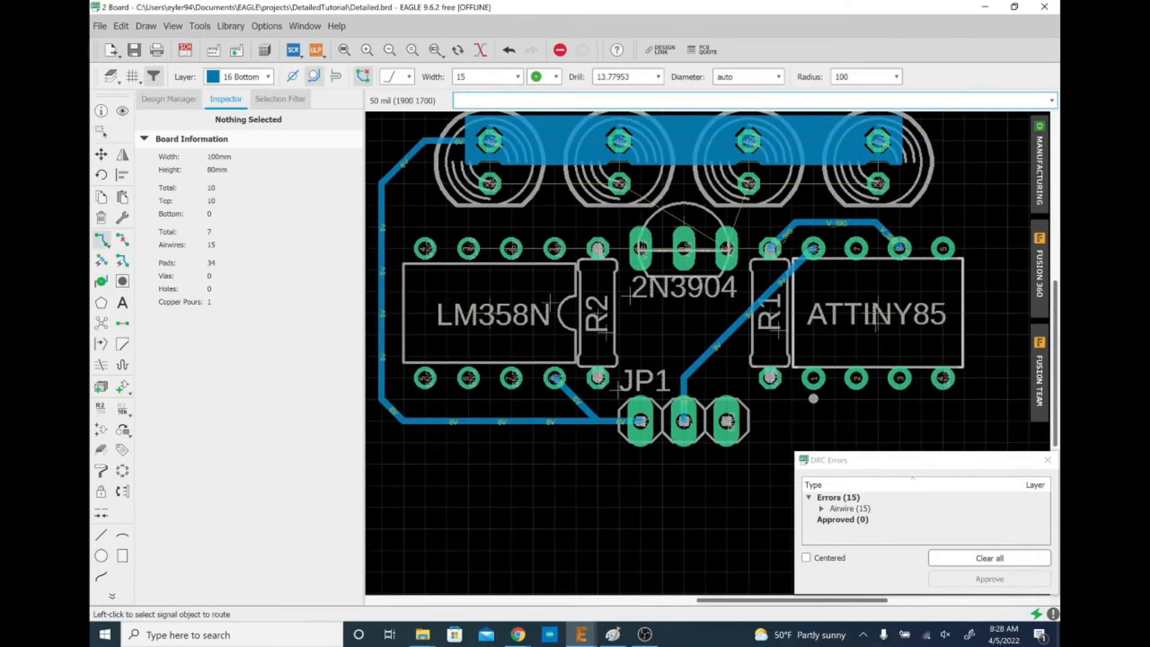
scroll(599, 294, "up", 1)
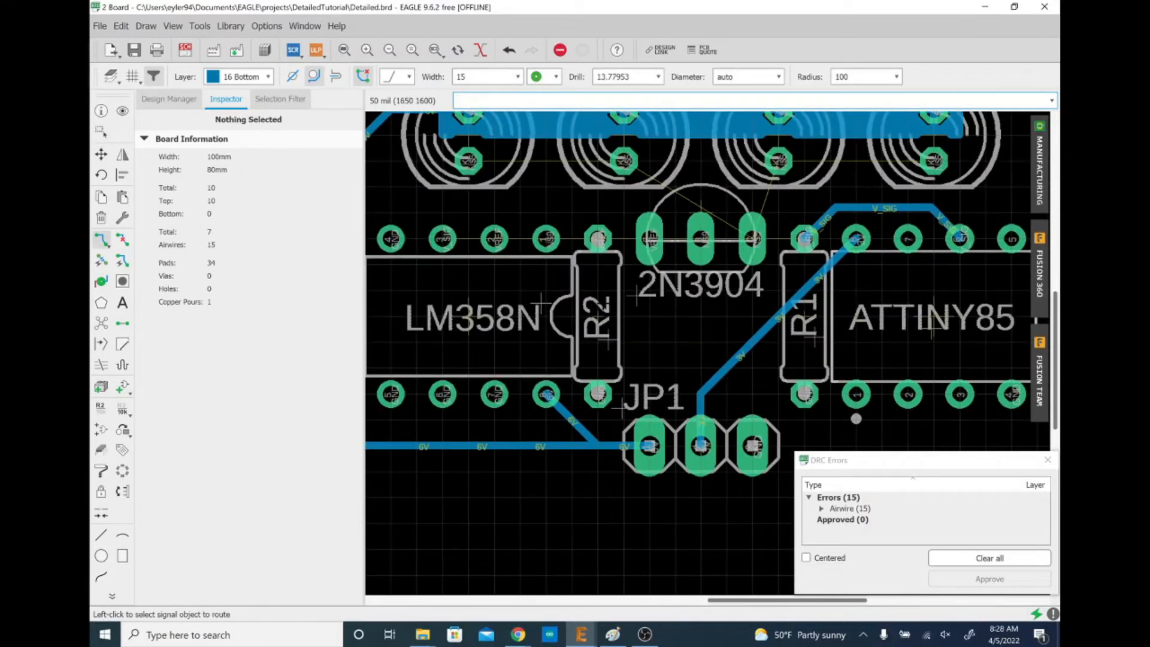
left_click(805, 240)
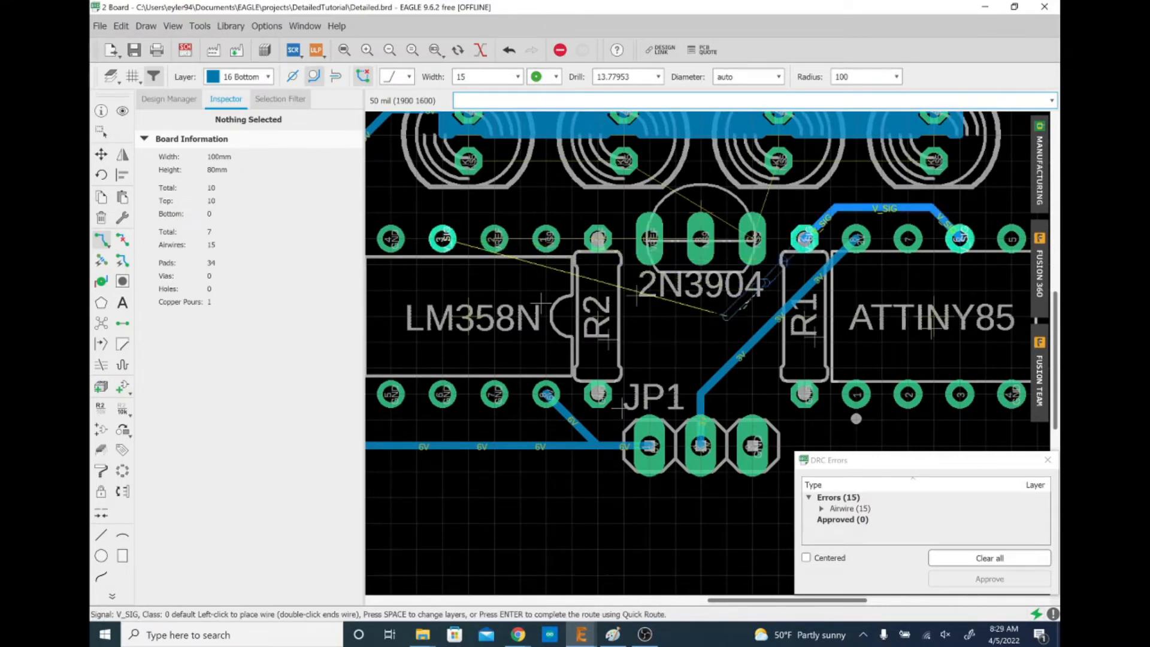
scroll(725, 316, "up", 3)
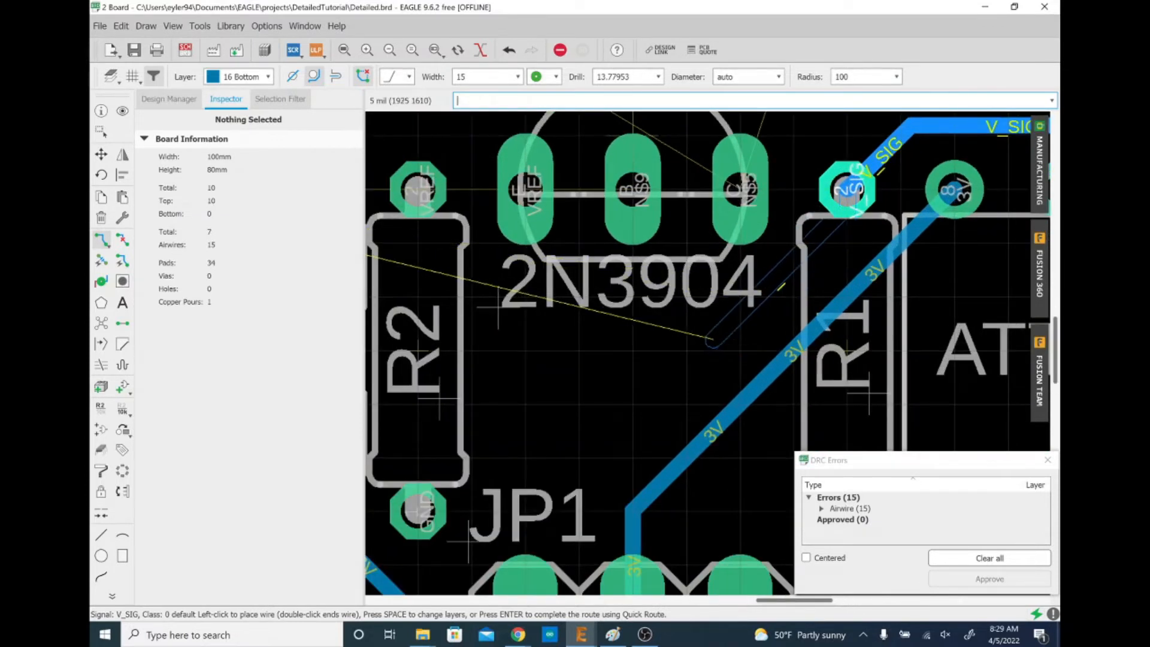
right_click(735, 346)
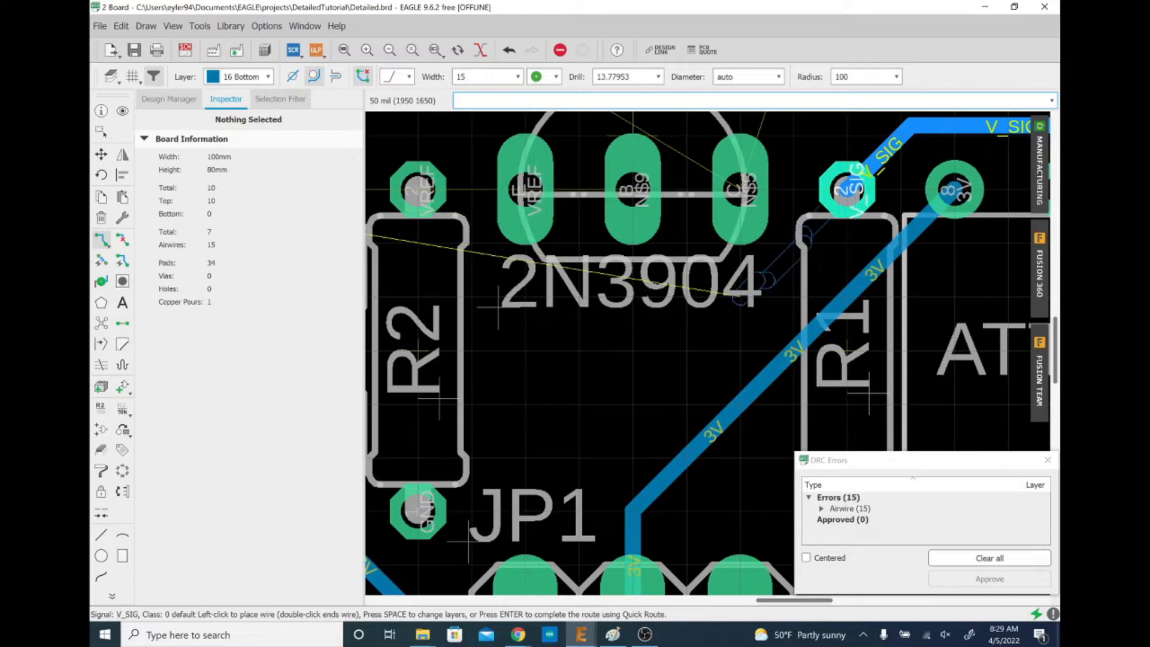
key("alt")
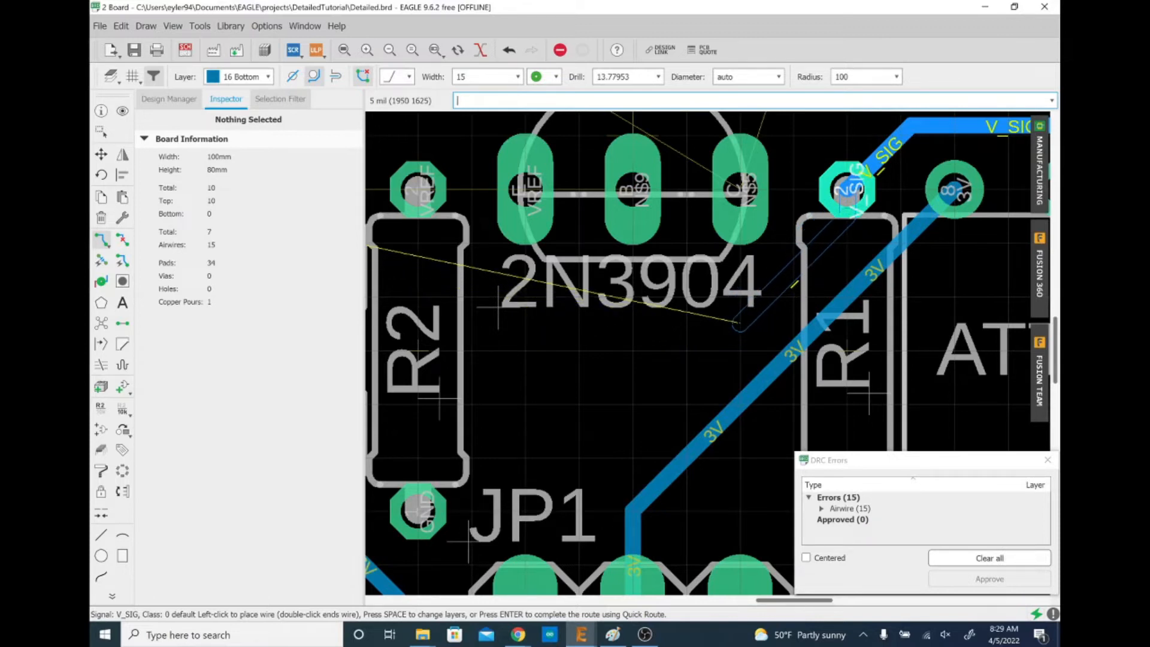
left_click(740, 323)
scroll(633, 297, "down", 5)
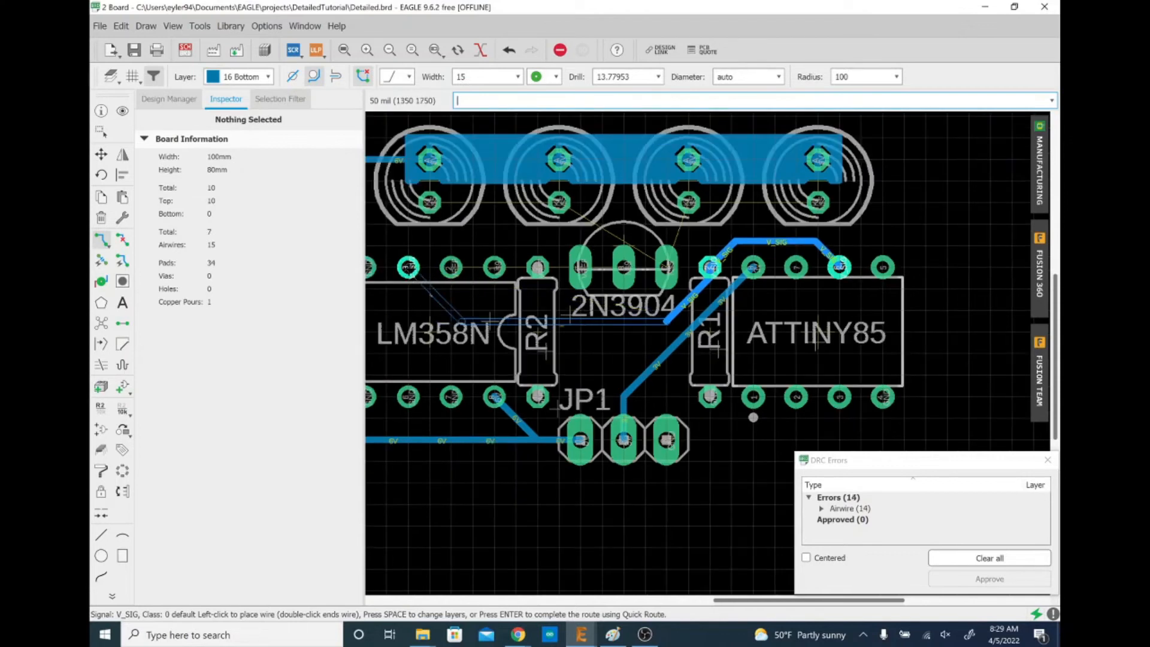
left_click(409, 267)
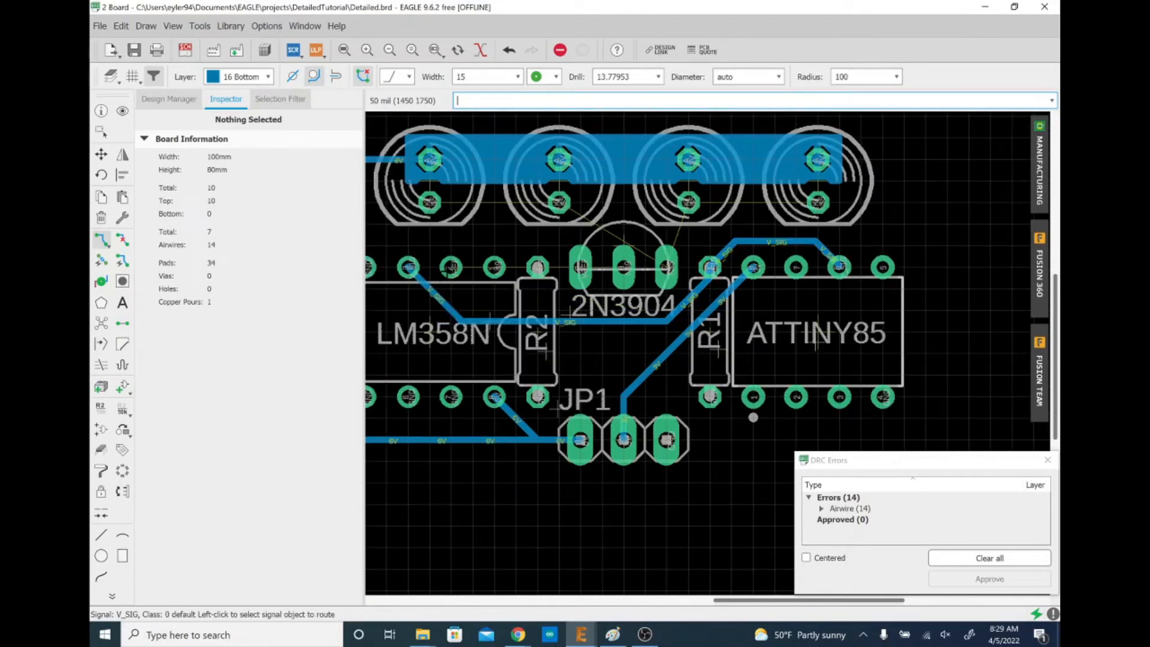
Route the VREF trace from LM358N pin 2 above pin 1 to the upper pad of R2.
scroll(619, 258, "down", 2)
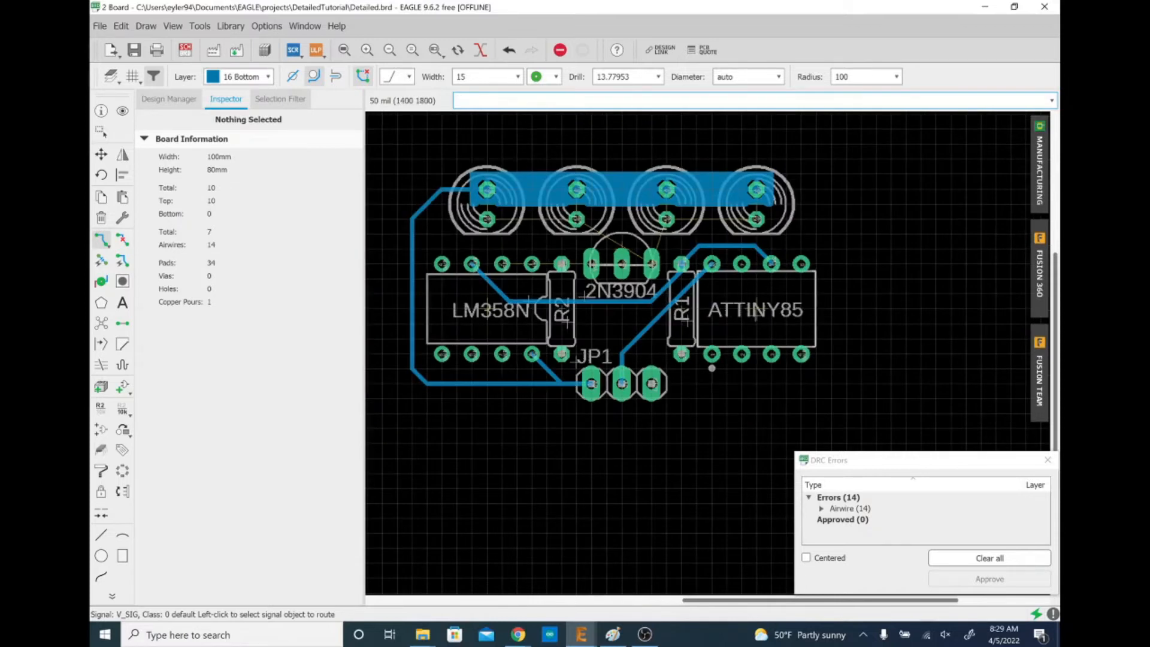
scroll(756, 311, "up", 2)
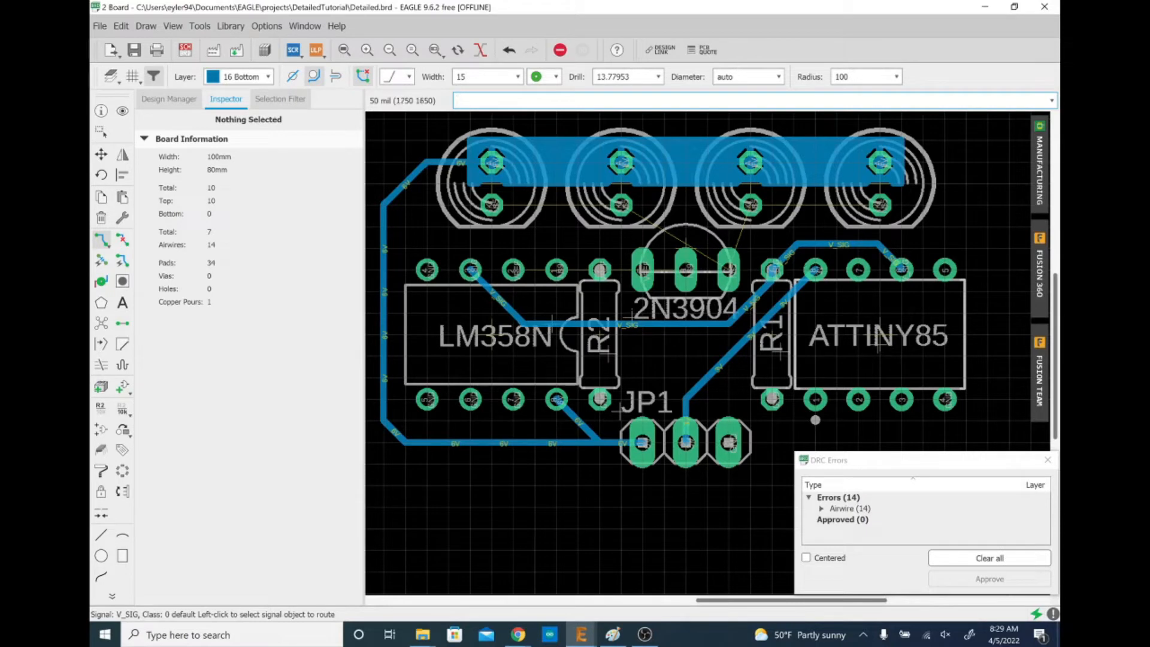
scroll(538, 259, "up", 1)
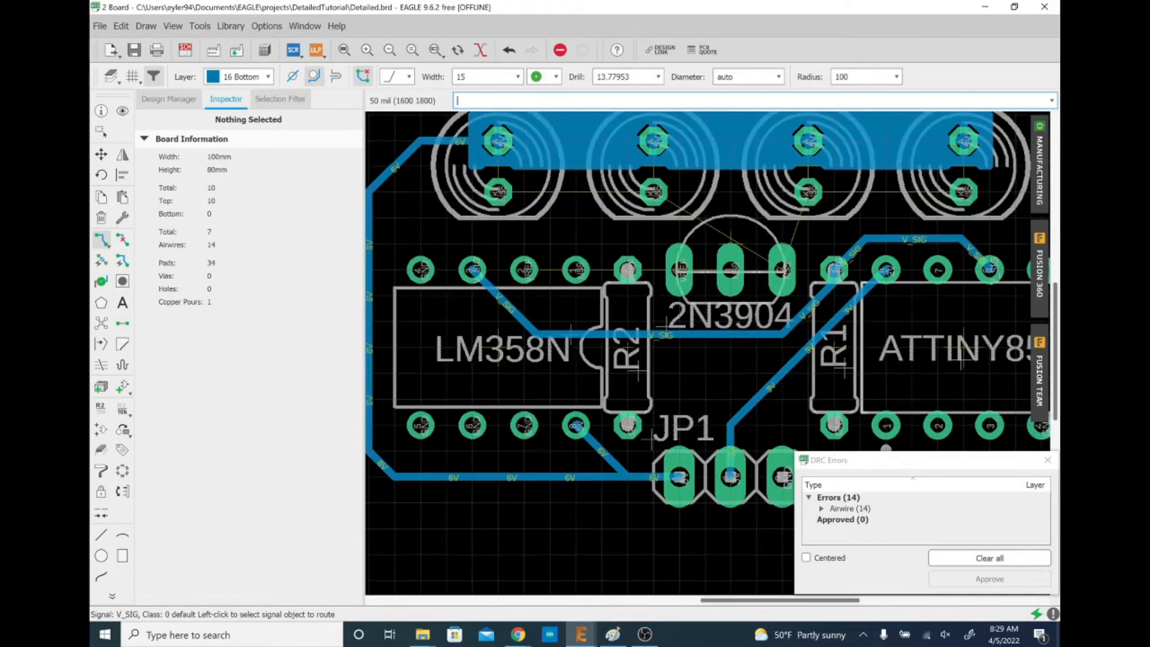
scroll(537, 258, "up", 1)
left_click(505, 274)
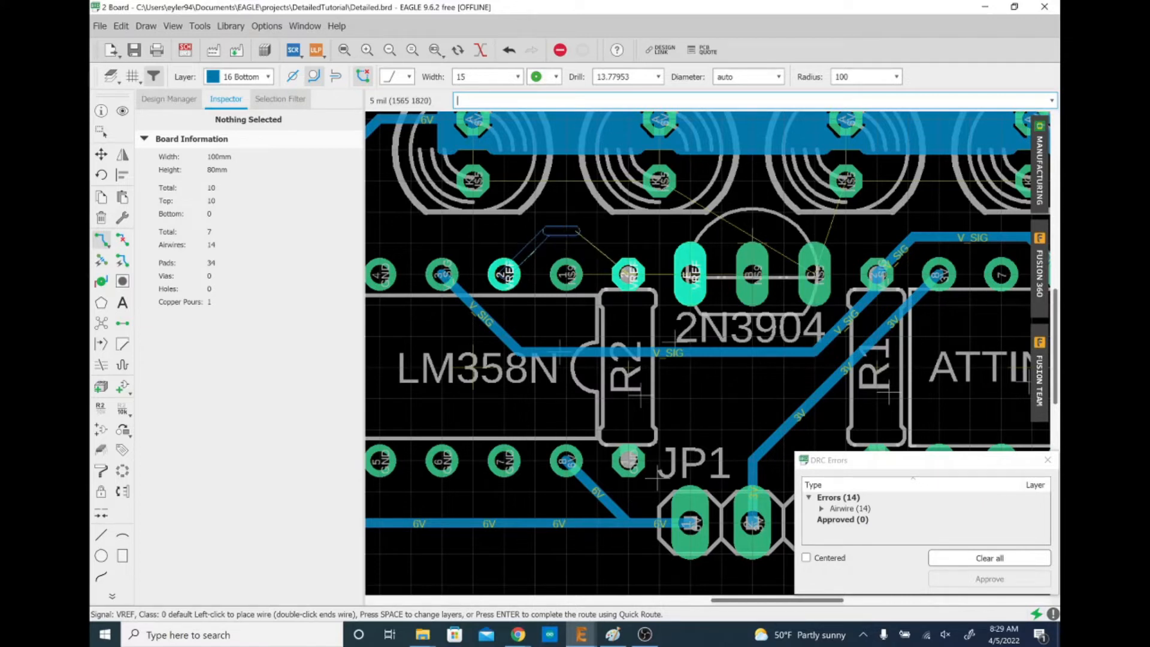
left_click(597, 231)
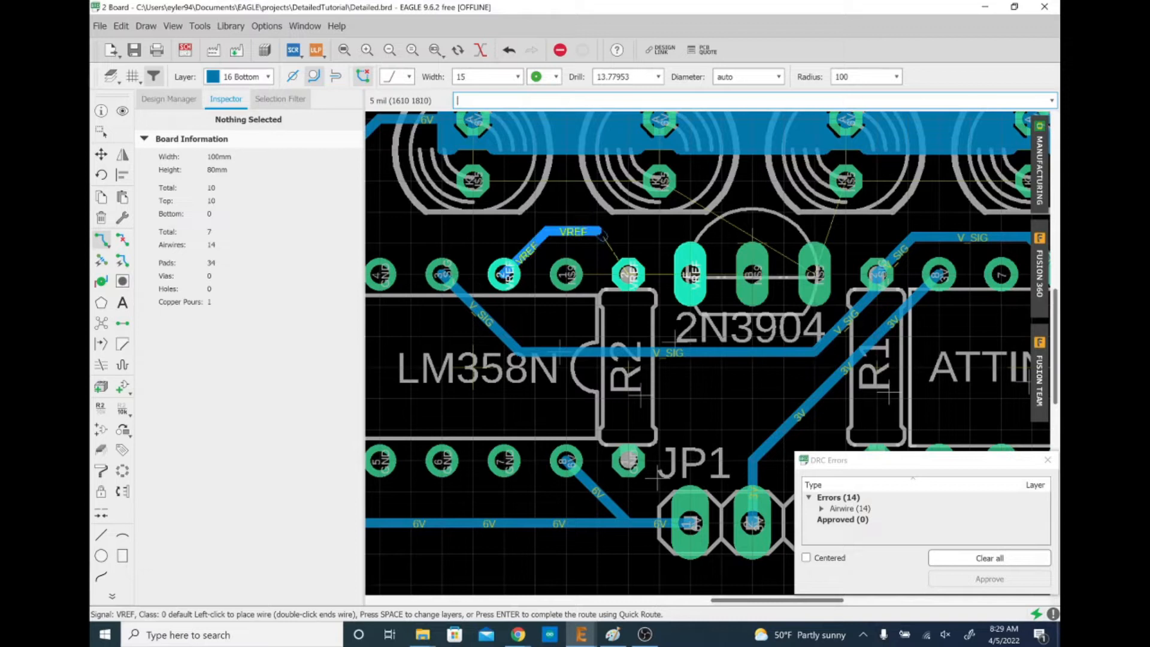
left_click(628, 275)
key("Escape")
Reshape the VREF trace by lowering its horizontal segment slightly and moving both diagonals outward, away from LM358N pin 1.
left_click(569, 231)
left_click_drag(571, 232, 515, 245)
left_click(610, 246)
left_click_drag(610, 246, 610, 249)
left_click(611, 248)
key("Escape")
scroll(611, 248, "down", 2)
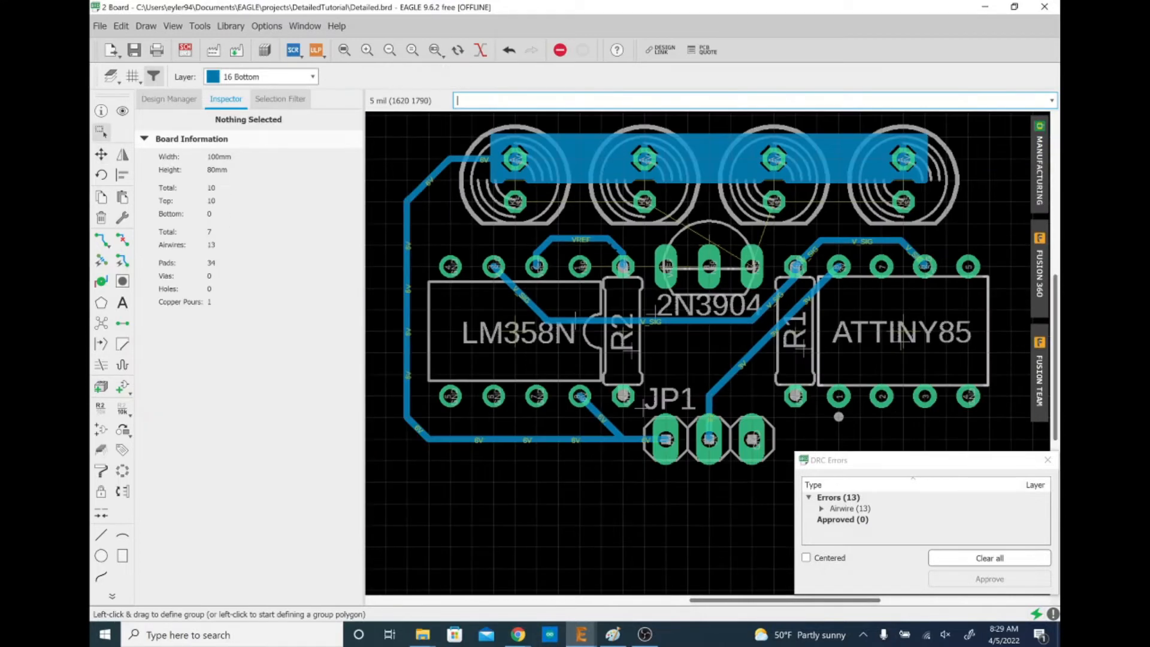
Draw a bottom-layer polygon about 100 by 100 mil between R2's upper pad and the 2N3904 emitter pad and assign it to signal VREF.
scroll(660, 281, "up", 2)
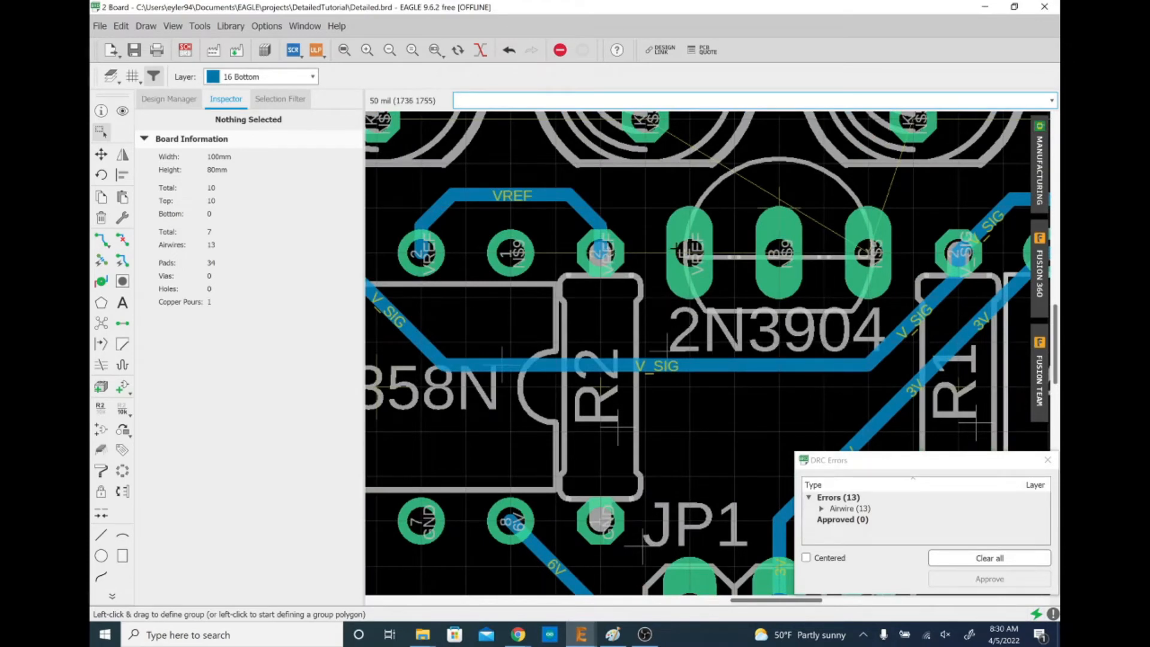
type("polygon")
key("Return")
left_click(600, 208)
left_click(690, 208)
left_click(690, 298)
left_click(600, 298)
left_click(600, 208)
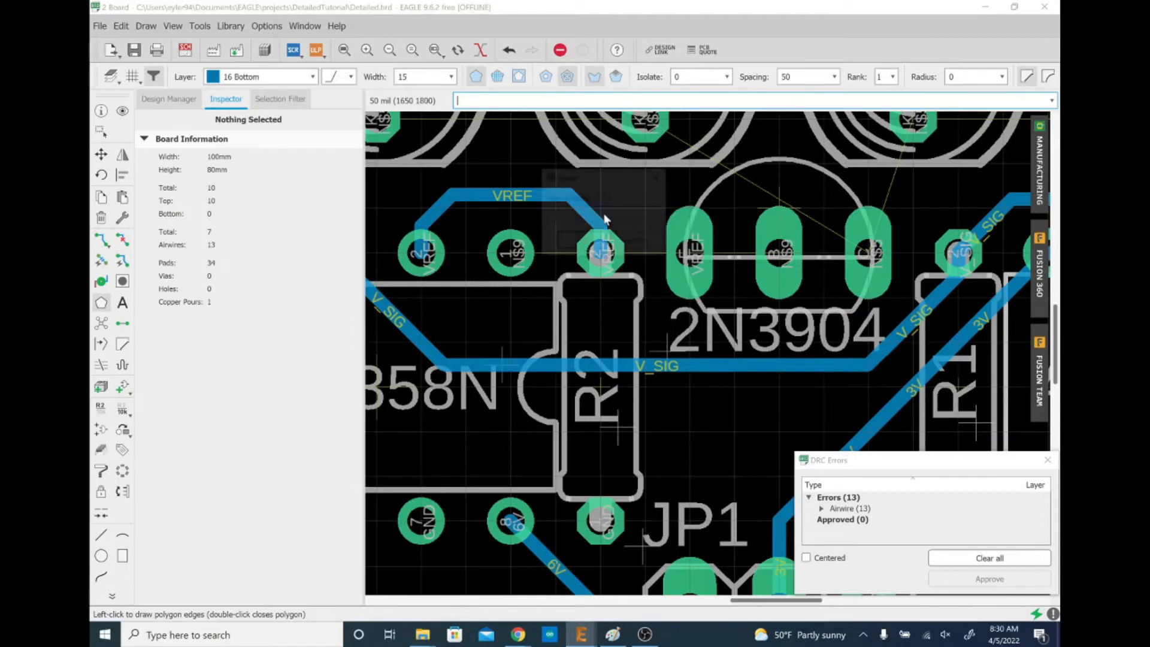
type("VREF")
key("Return")
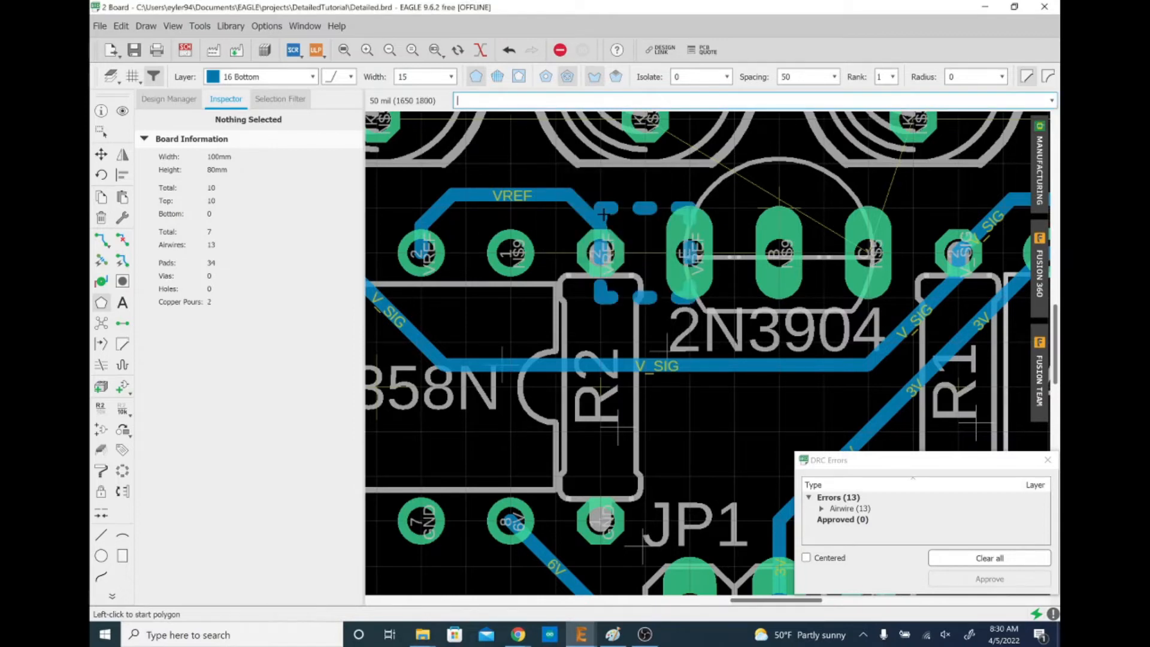
Run Ratsnest to fill the VREF polygon with copper.
type("e")
key("BackSpace")
type("ratsnest")
key("Return")
key("Escape")
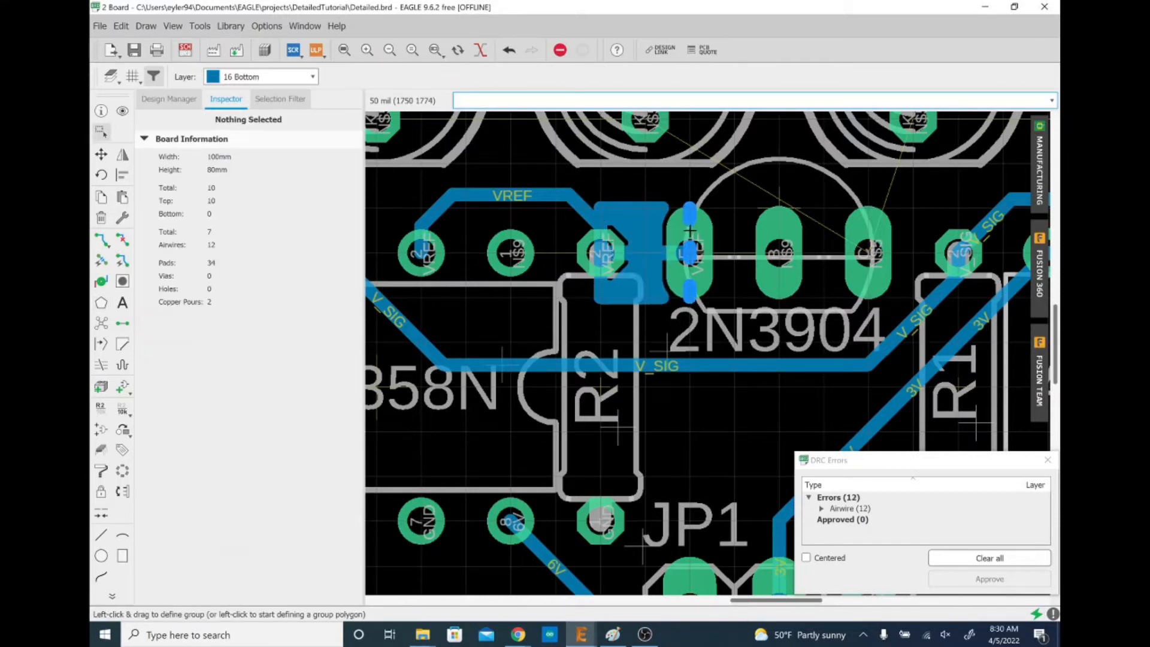
Widen the VREF polygon by about 30 mil on the emitter side and 25 mil on the R2 side, and refill it with Ratsnest.
left_click_drag(690, 229, 717, 230)
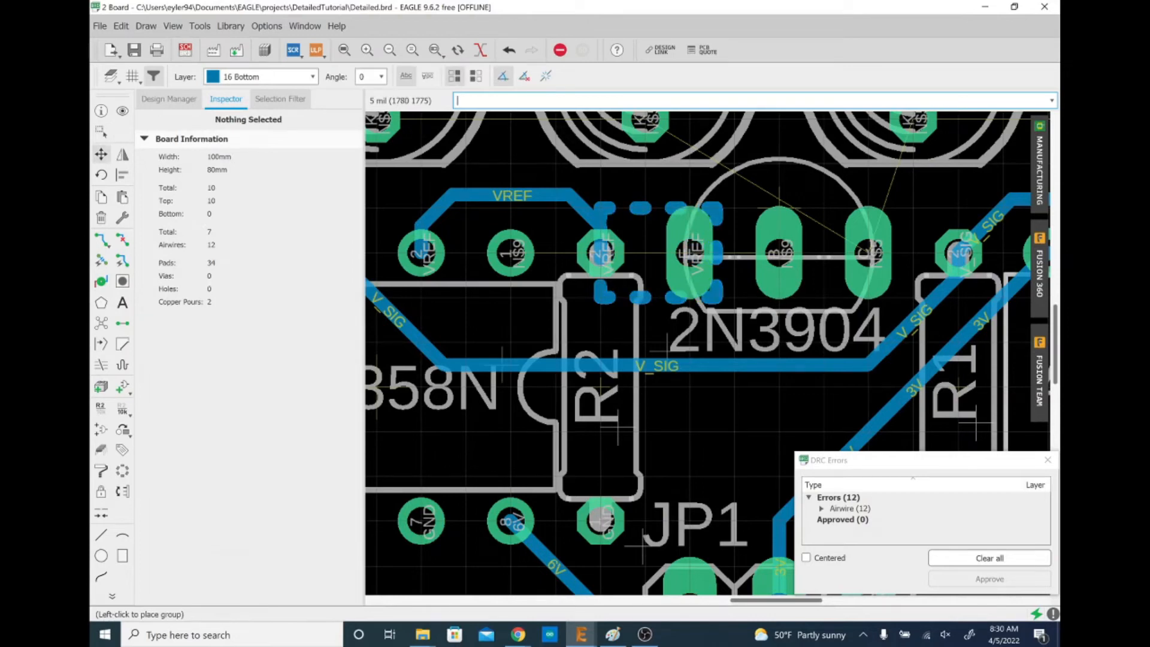
left_click_drag(599, 232, 576, 197)
type("ratsnest")
key("Return")
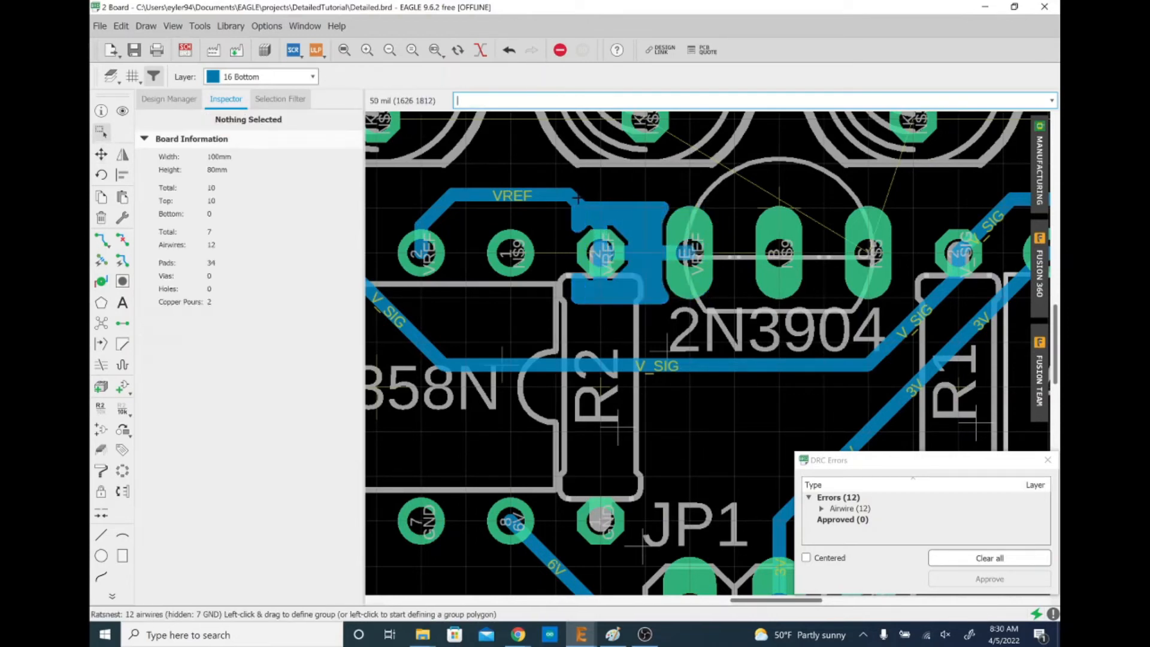
Move the horizontal V_SIG segment beneath the 2N3904 slightly lower to make room for another trace above it.
scroll(737, 228, "down", 2)
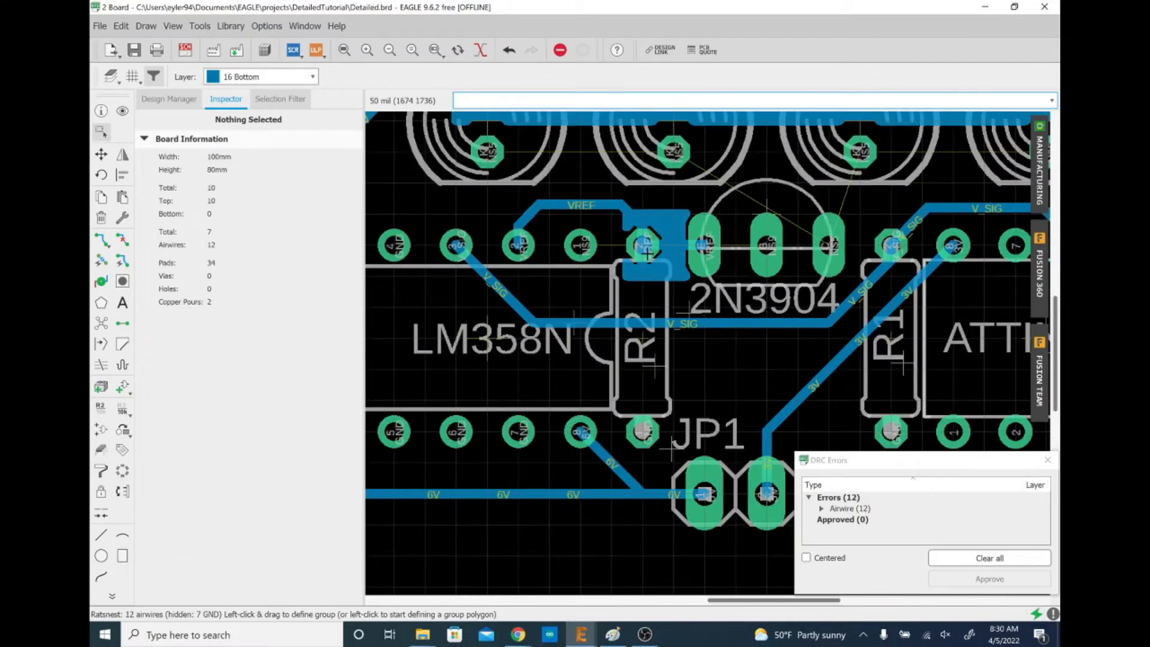
left_click(695, 323)
left_click(695, 323)
left_click(695, 324)
left_click_drag(695, 323, 691, 329, "alt")
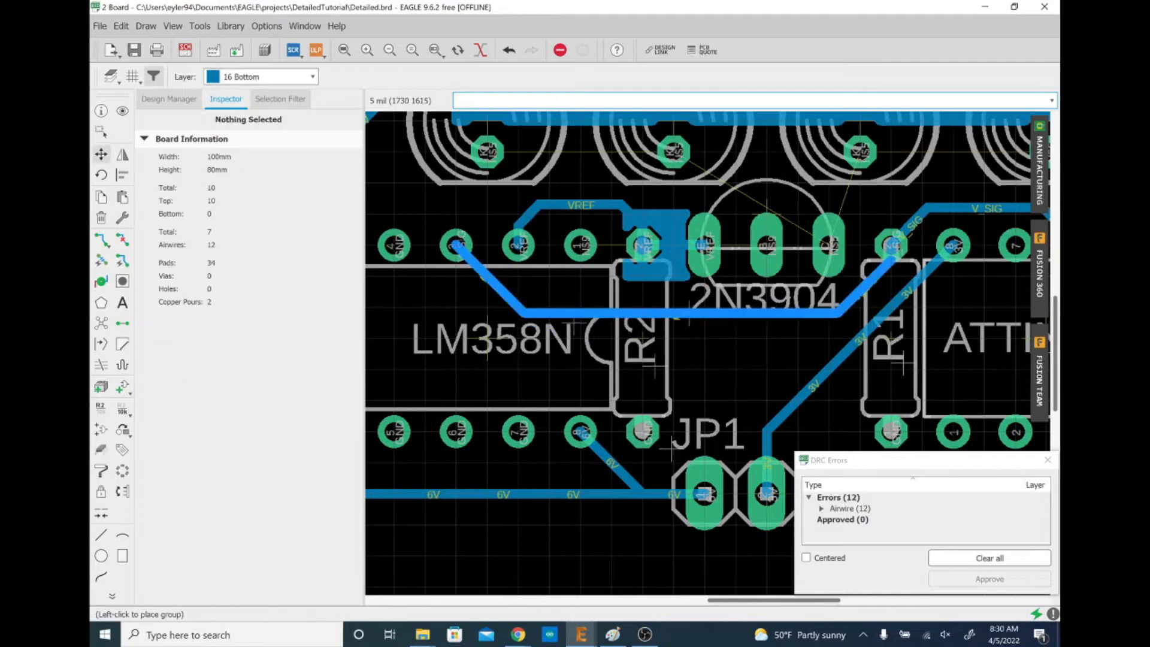
left_click_drag(692, 348, 693, 351, "alt")
left_click(672, 295)
Route signal N$9 on the bottom layer from the LM358N's pin 1 pad beneath R2's upper pad to the 2N3904 base pad.
type("route")
key("Return")
left_click(580, 246)
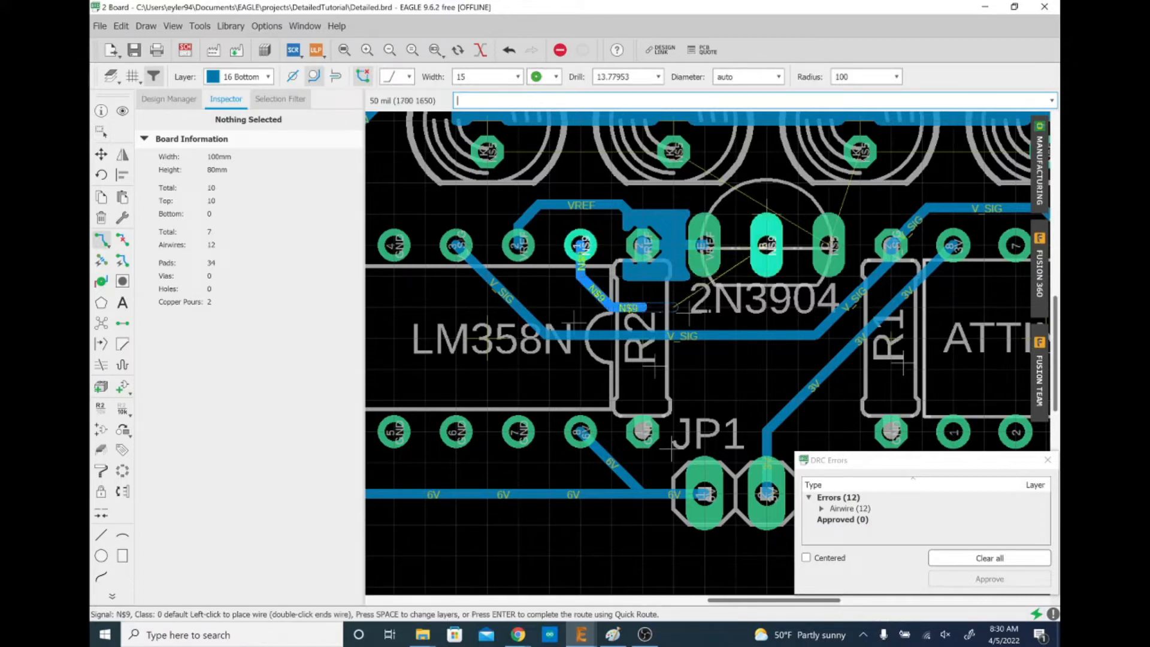
left_click(740, 308)
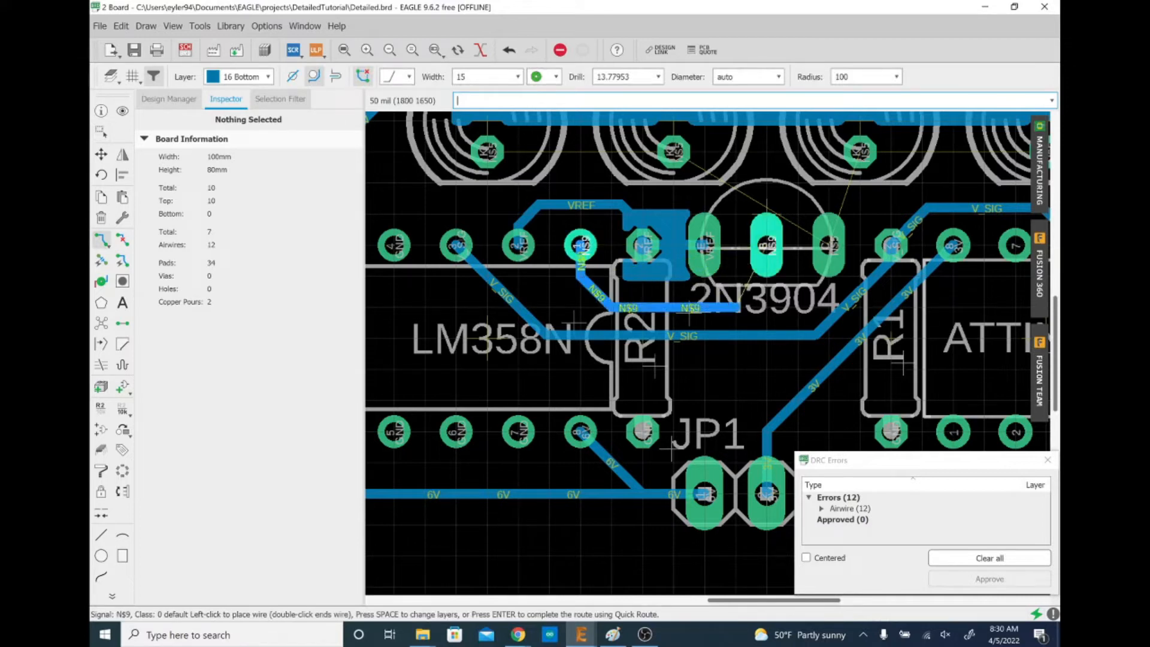
left_click(770, 246)
Draw a bottom-layer polygon about 1000 by 100 mil around the lower row of LED pads and assign it to signal N$5.
scroll(830, 309, "down", 3)
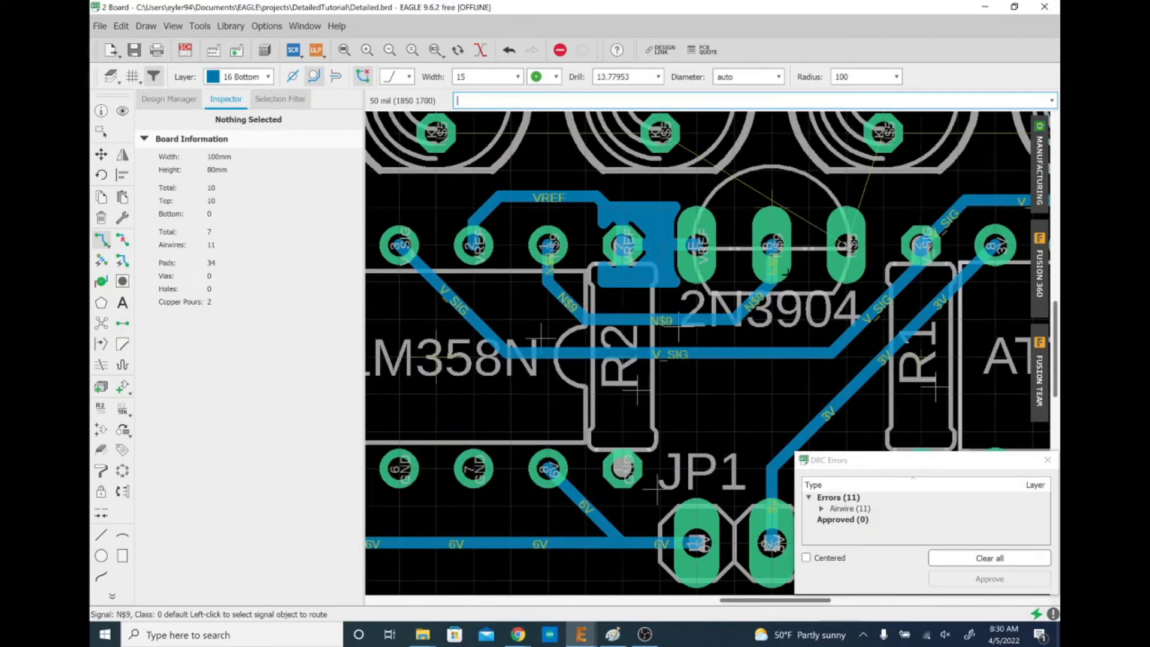
middle_click_drag(713, 406, 622, 418)
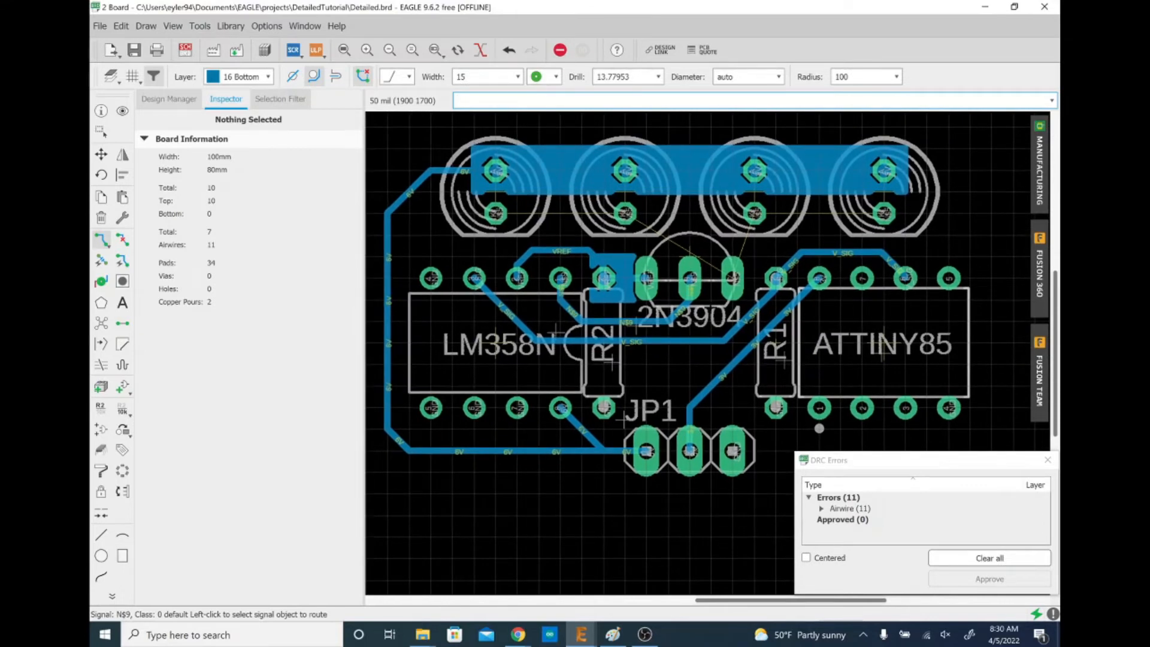
scroll(622, 420, "up", 1)
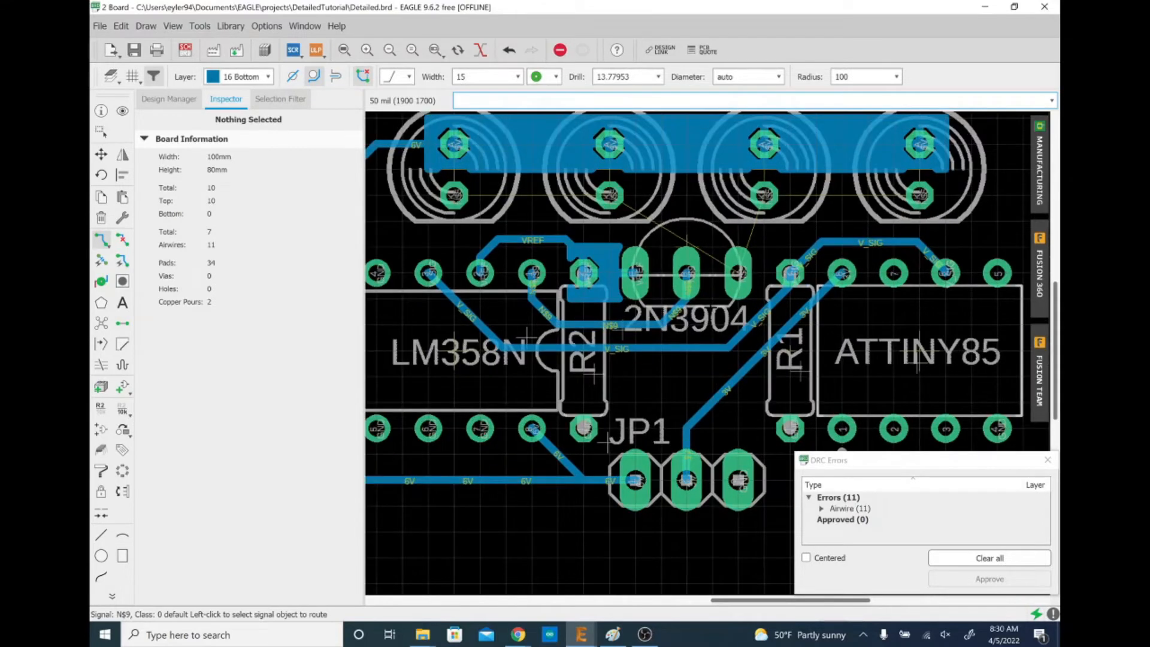
scroll(713, 307, "down", 2)
scroll(723, 248, "up", 2)
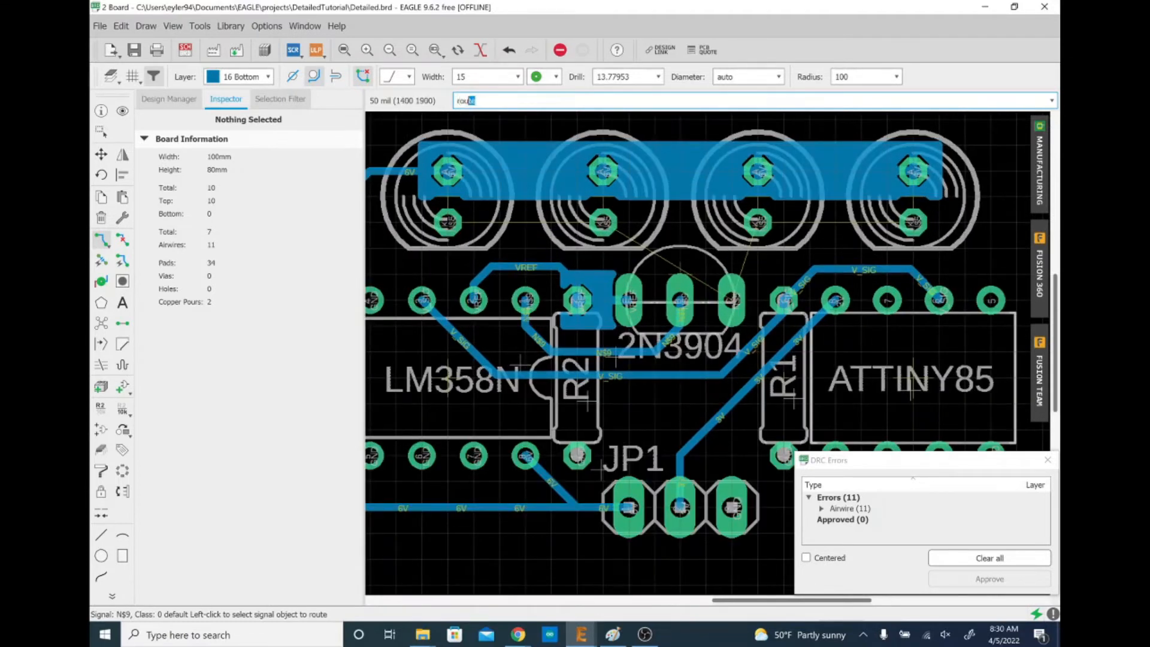
type("polygon")
key("Return")
left_click(419, 248)
left_click(941, 248)
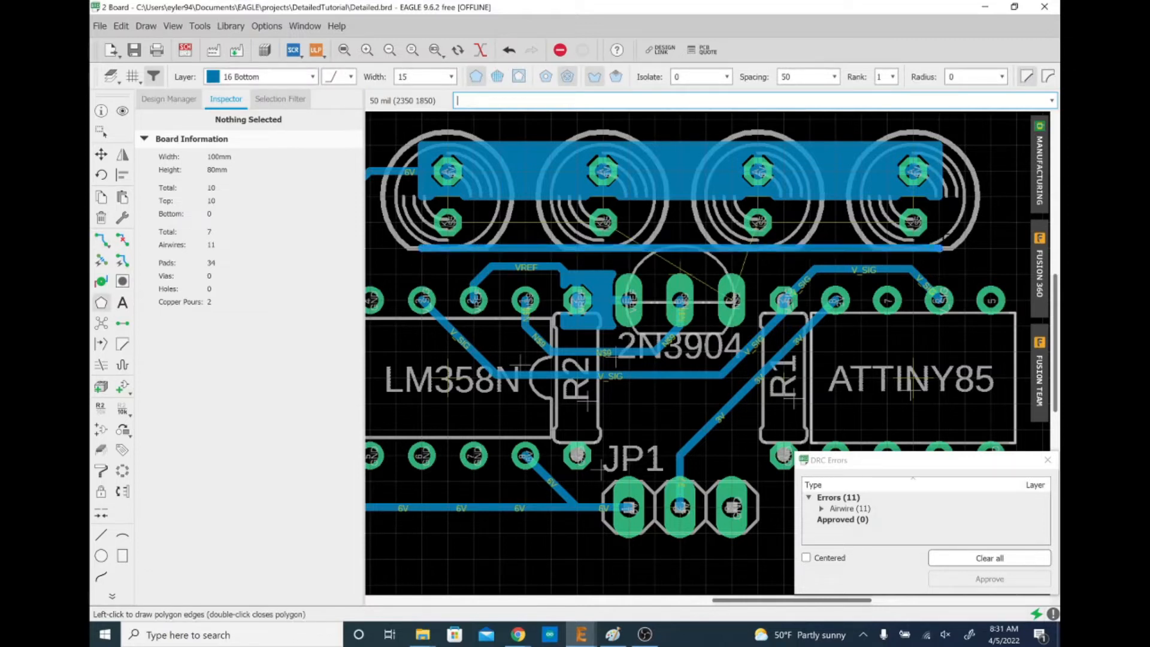
left_click(940, 196)
left_click(419, 196)
left_click(420, 247)
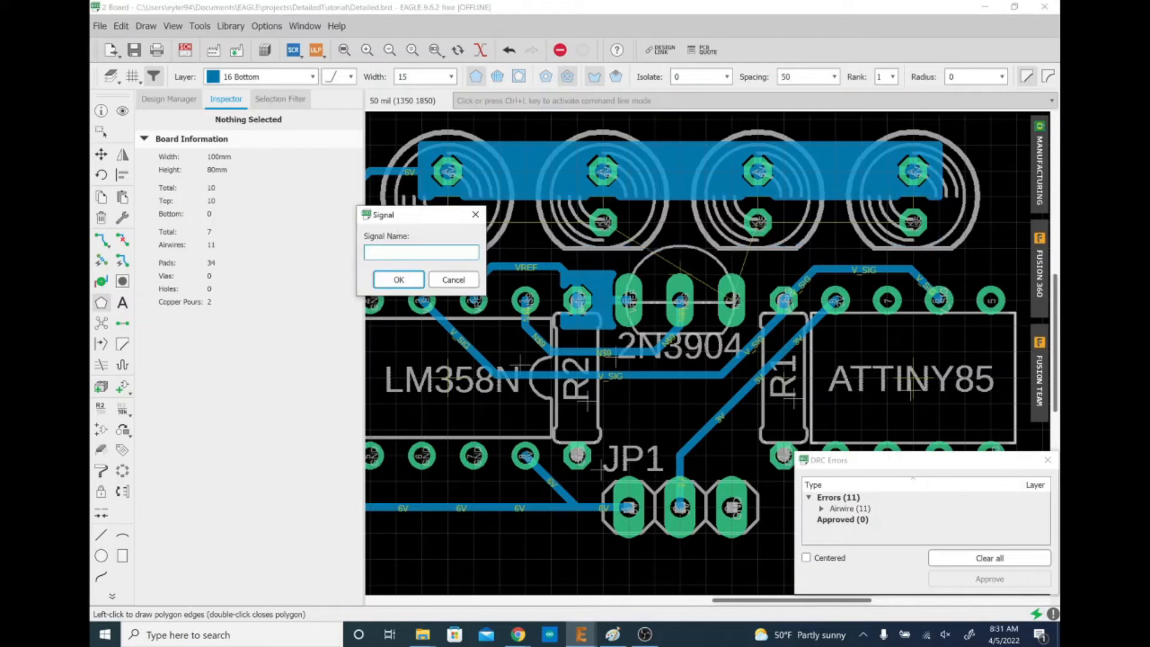
key("Return")
type("ear")
Run Ratsnest, then separate the overlapping polygons by raising the 6V polygon's lower edge and lowering the N$5 polygon's upper edge to Y 1925.
type("ratsnest")
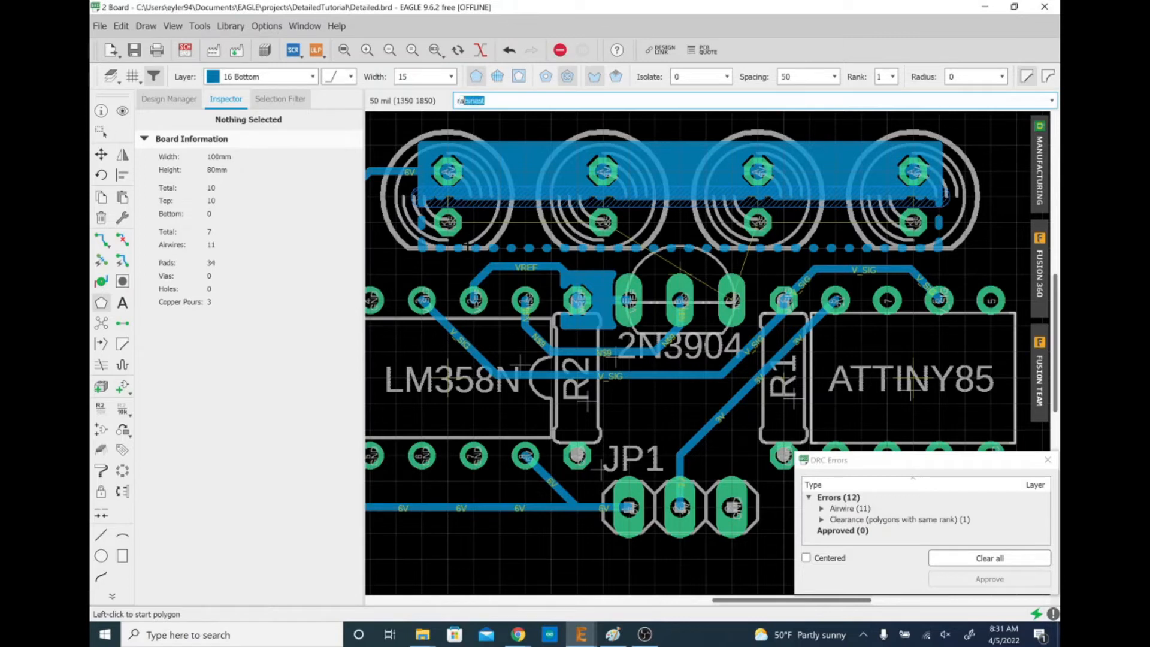
key("Return")
key("Escape")
left_click(578, 196)
left_click_drag(578, 196, 577, 183, "alt")
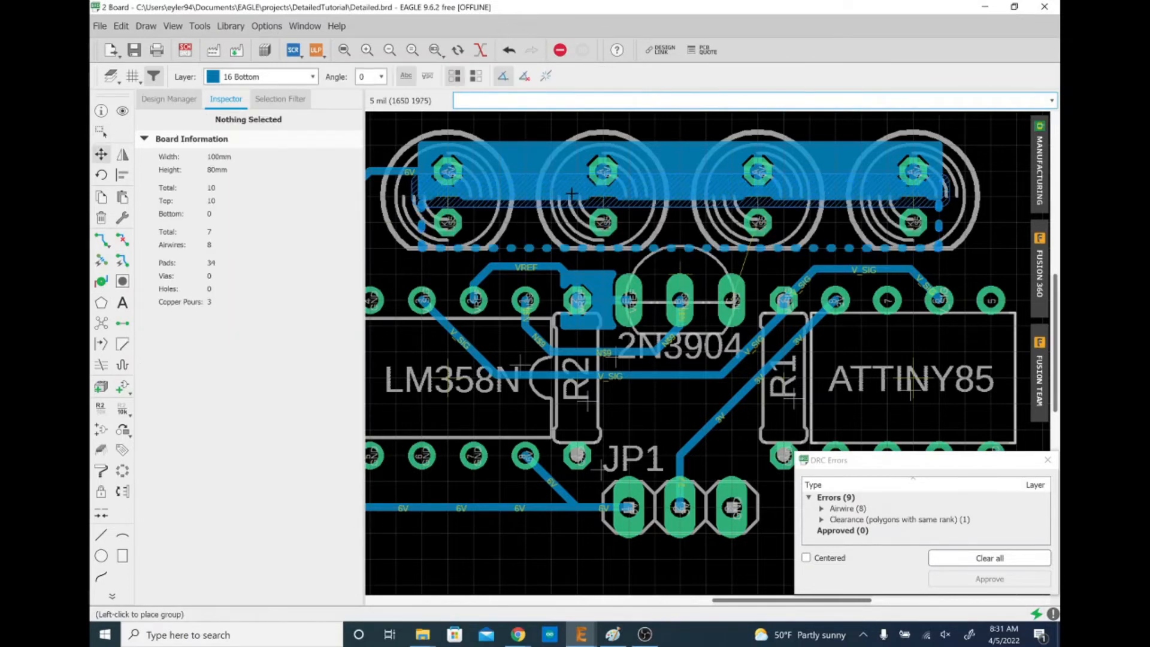
left_click(577, 183)
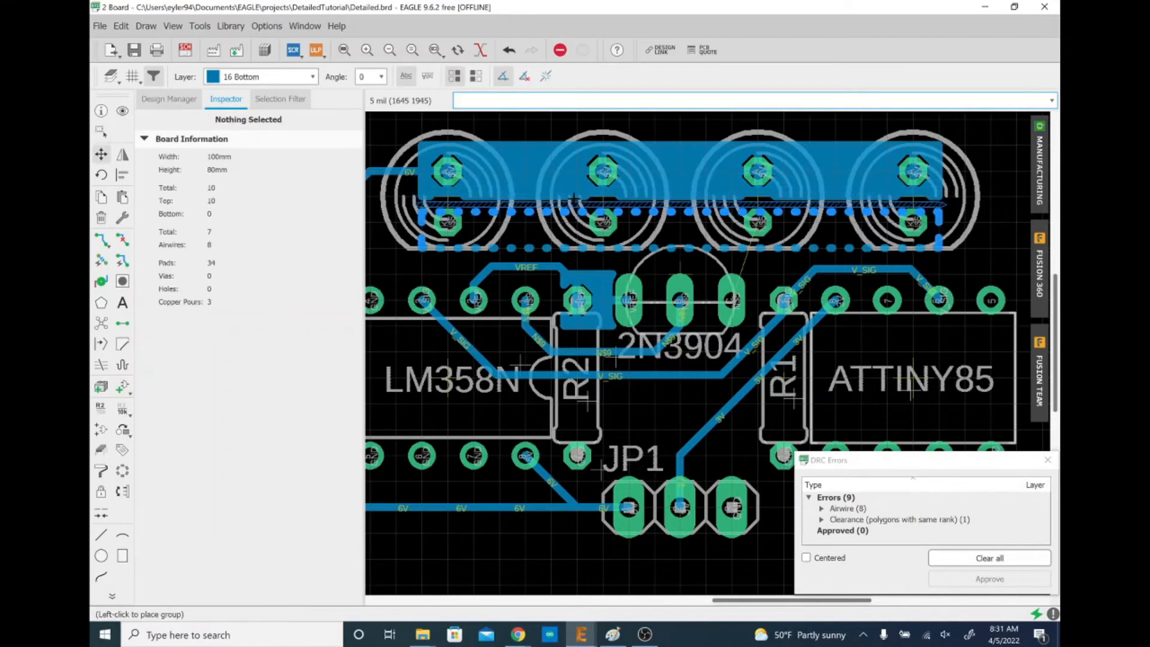
left_click(574, 193, "alt")
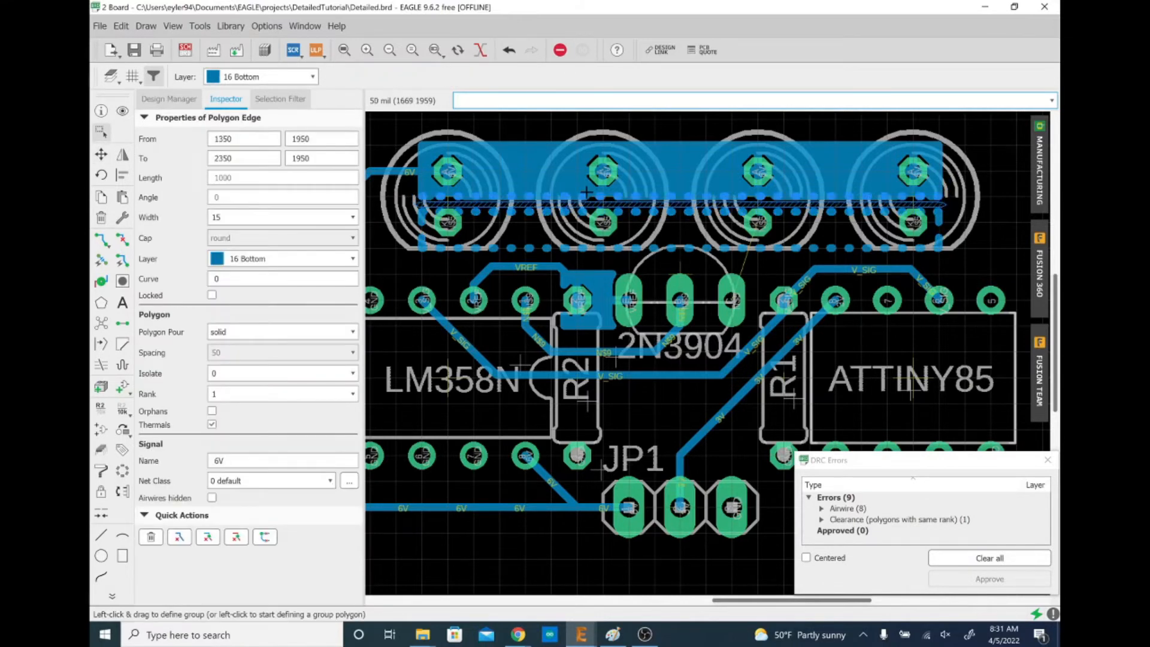
left_click(587, 192, "alt")
left_click(571, 205)
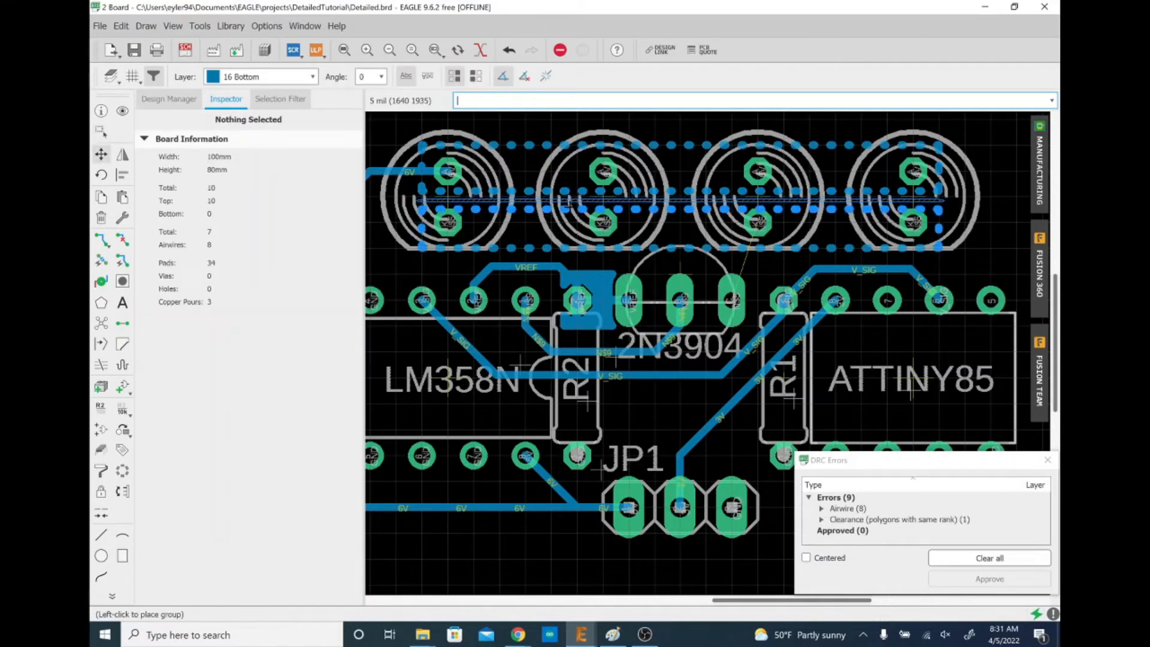
left_click(571, 202)
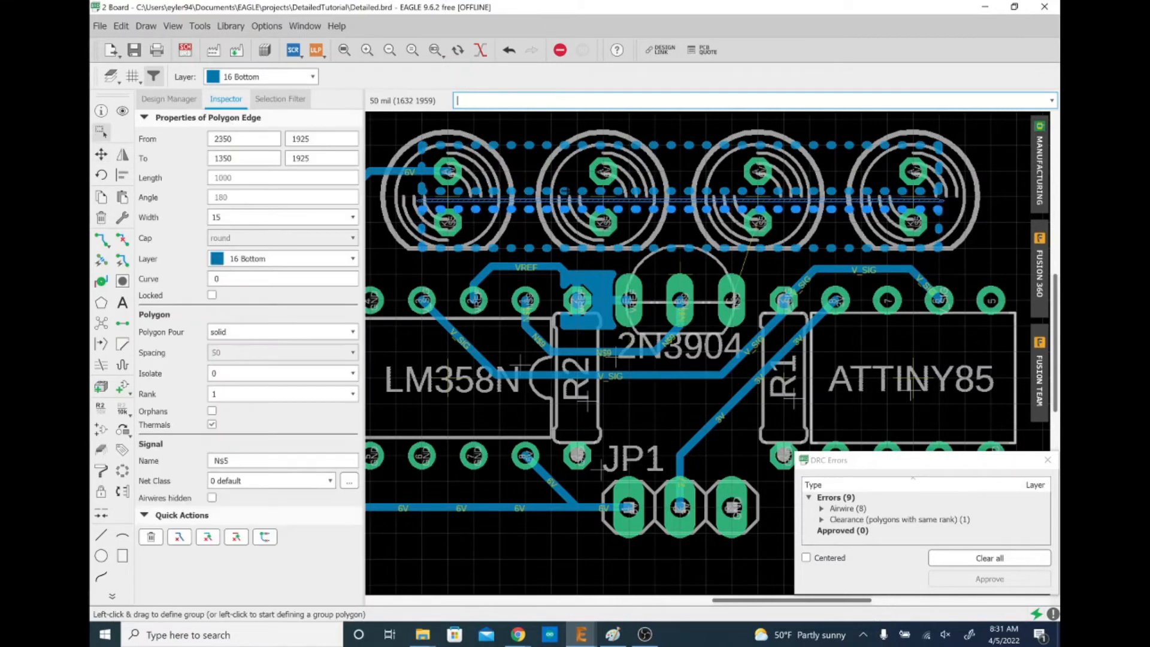
Raise the 6V polygon's lower edge slightly more above the N$5 polygon and refill both polygons with Ratsnest.
left_click(568, 189)
left_click(569, 189)
left_click(568, 197)
left_click(569, 201, "alt")
key("Escape")
type("ratsnest")
key("Return")
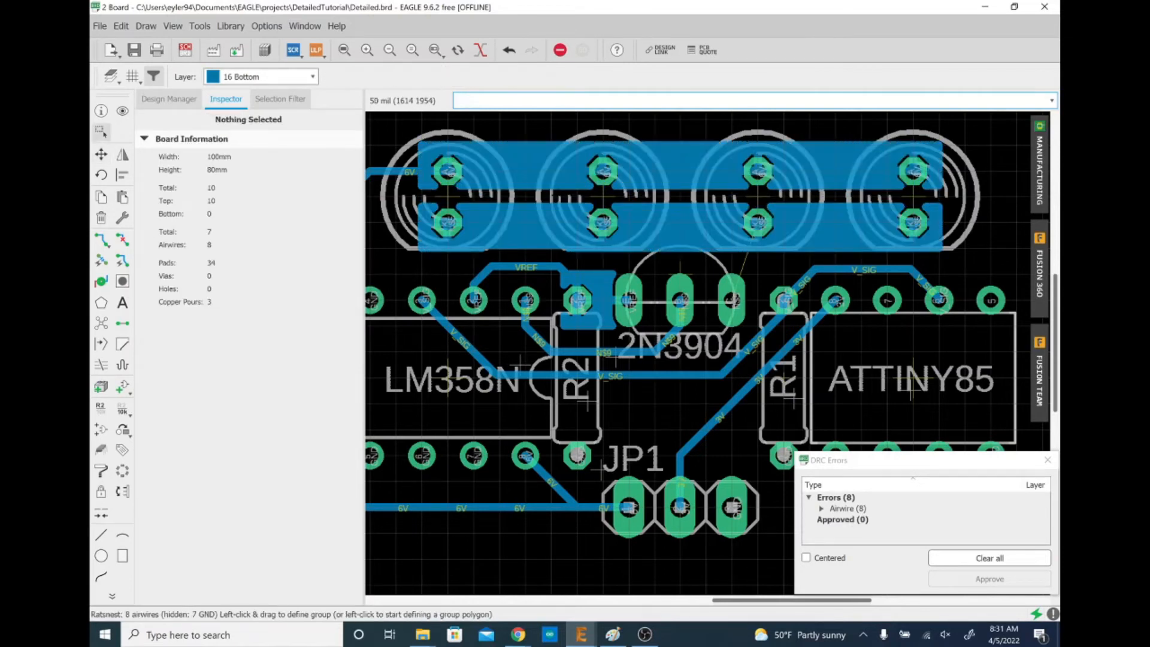
Route a bottom-layer N$5 trace from the 2N3904 collector pad straight up into the polygon around the lower LED pads.
type("route")
key("Return")
left_click(728, 297)
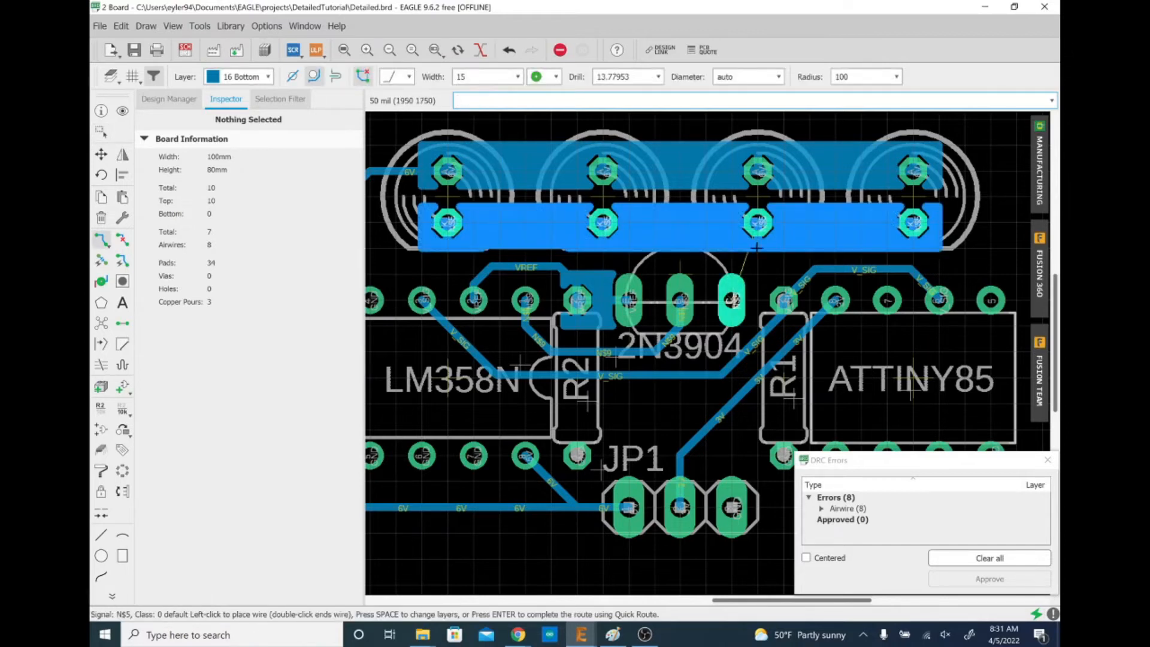
left_click(732, 252)
Draw a bottom-layer polygon about 1450 by 900 mil around the whole circuit and assign it to signal GND.
scroll(801, 245, "down", 3)
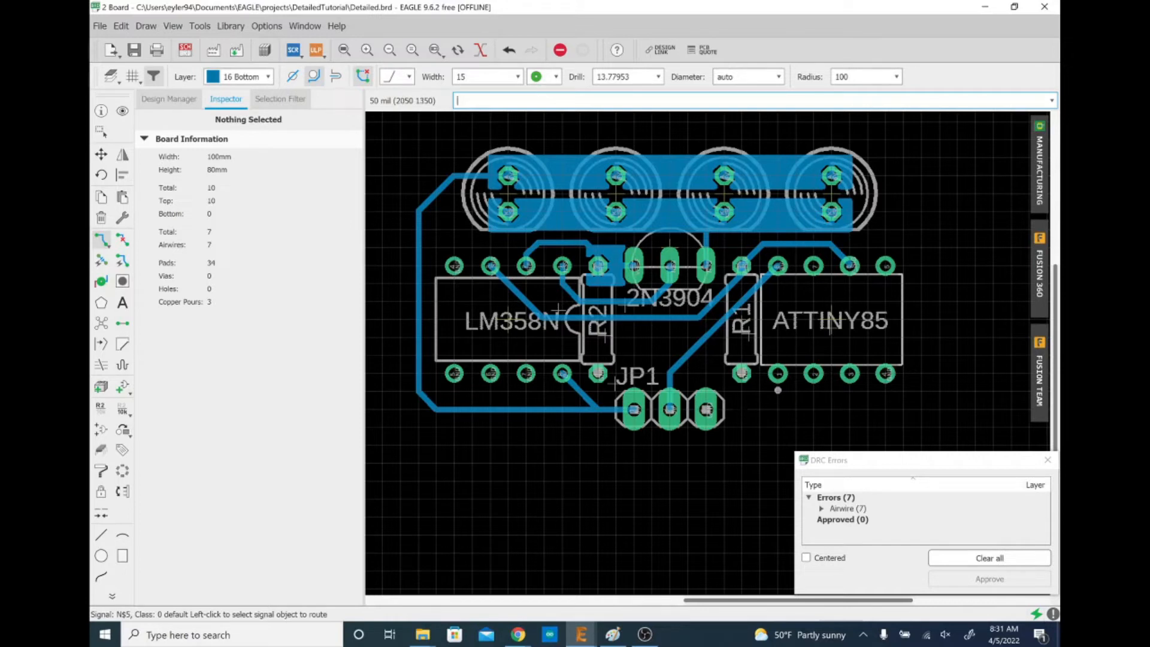
scroll(704, 398, "up", 3)
scroll(689, 384, "down", 3)
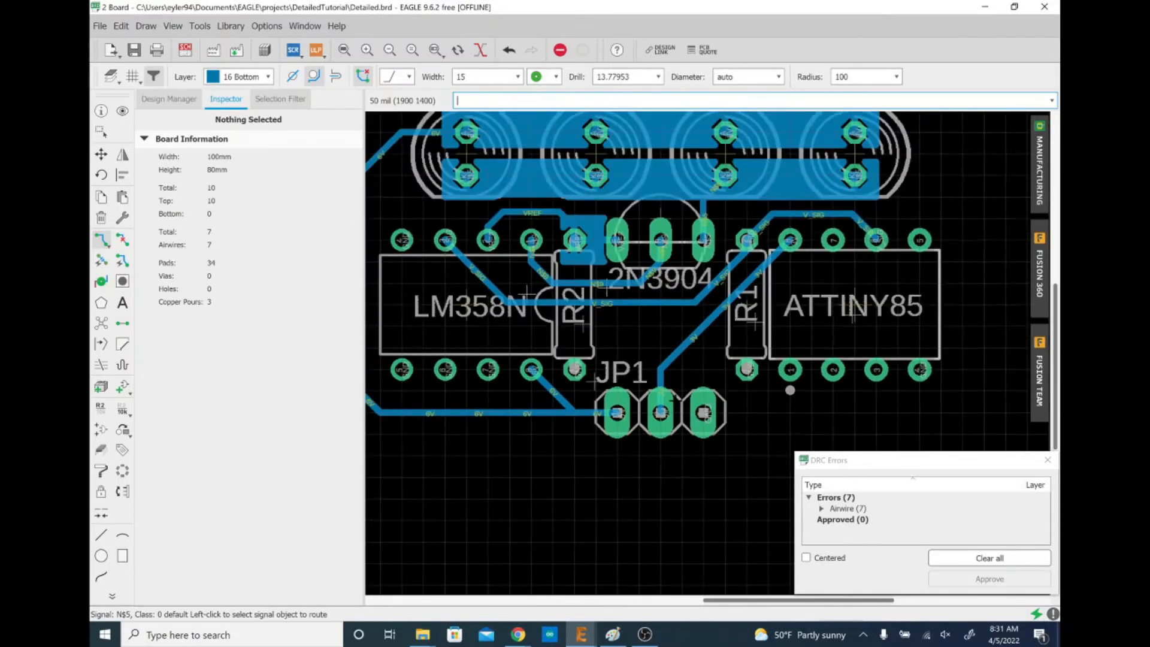
scroll(665, 351, "down", 1)
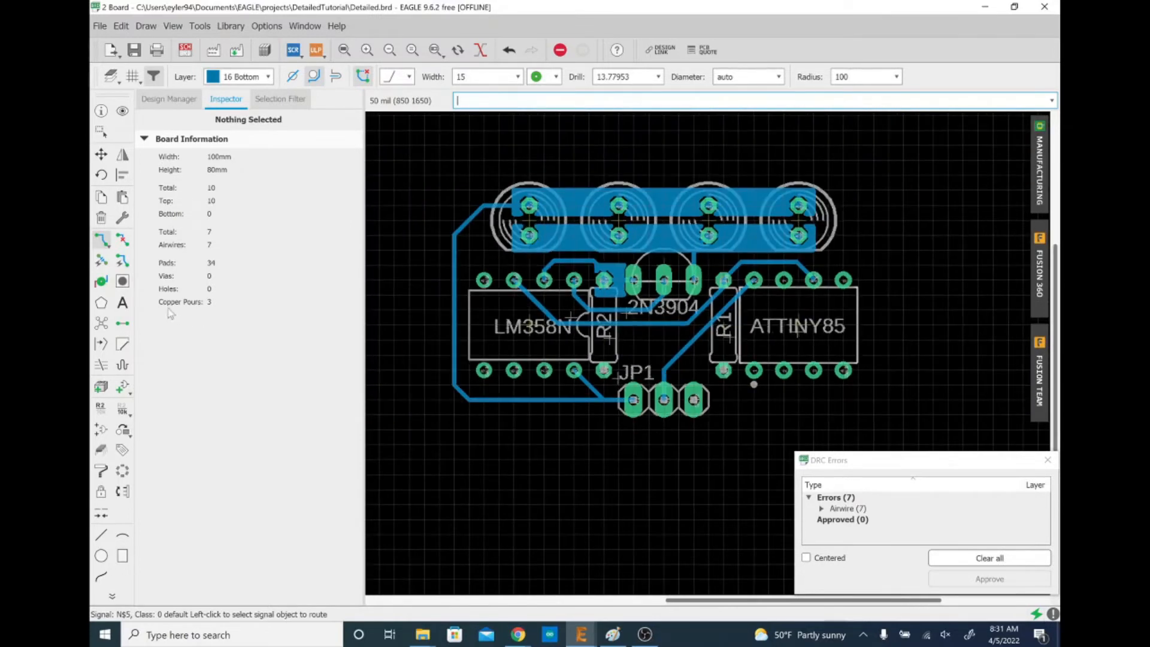
type("poly")
key("Return")
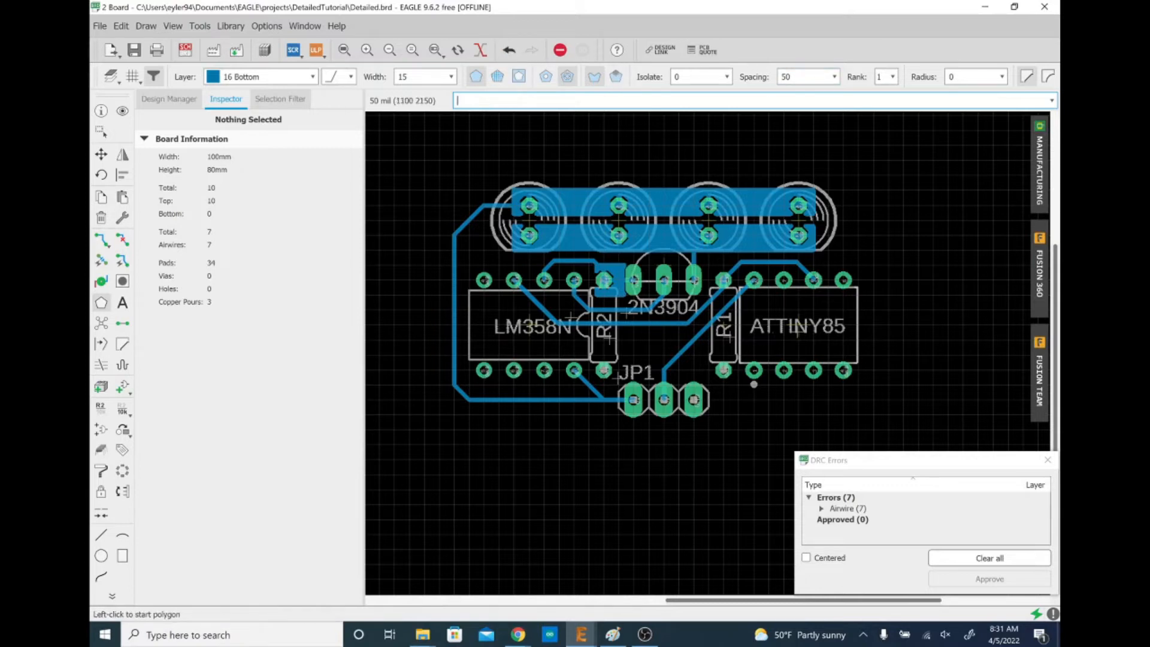
left_click(438, 160)
left_click(875, 160)
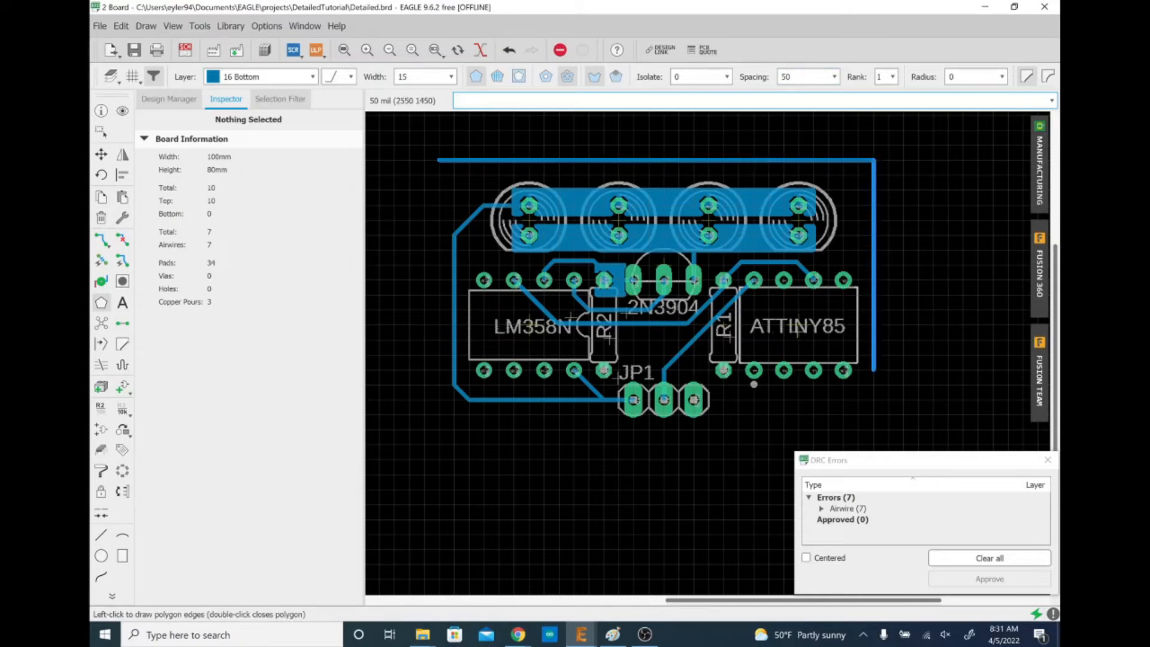
left_click(875, 429)
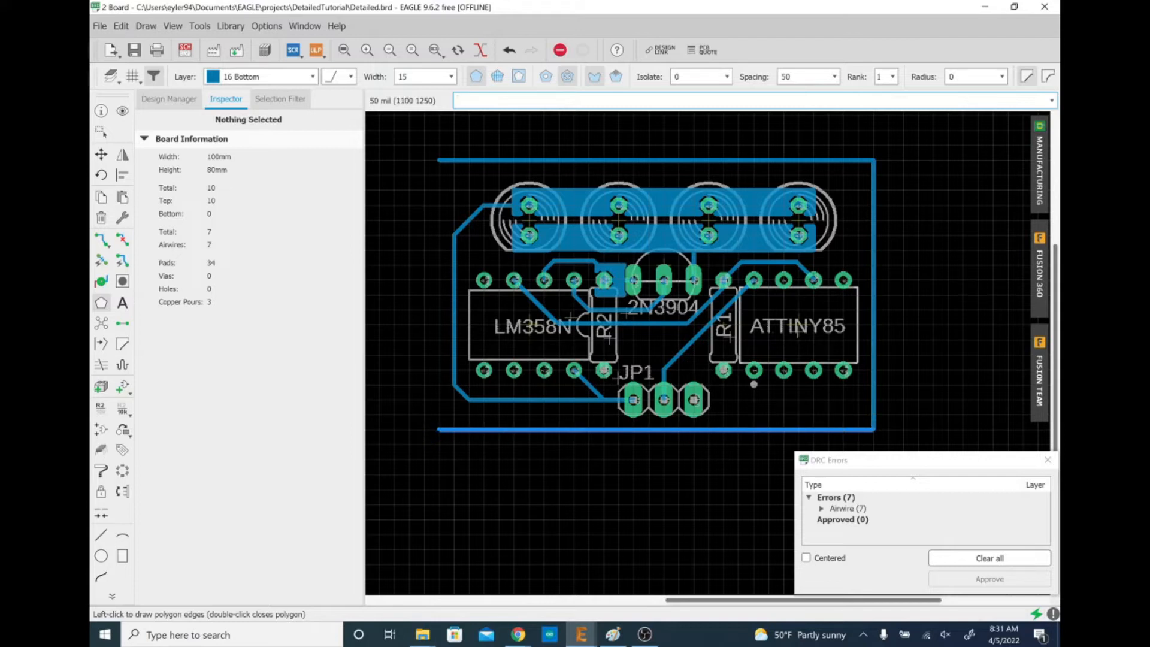
left_click(439, 429)
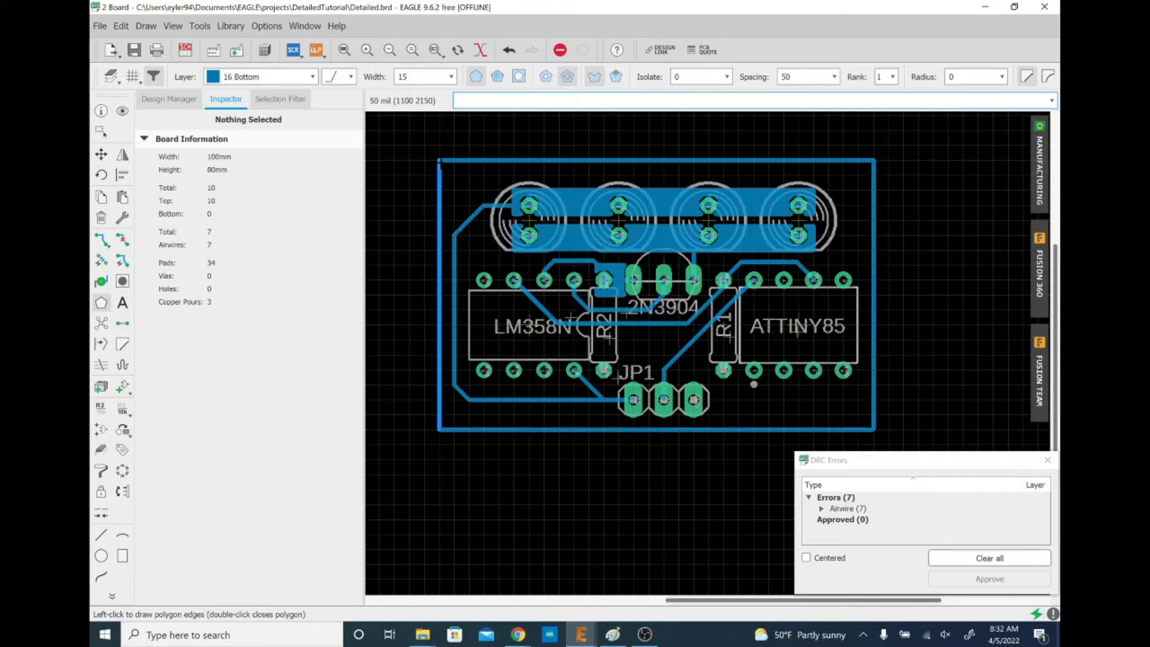
left_click(438, 160)
type("GND")
key("Return")
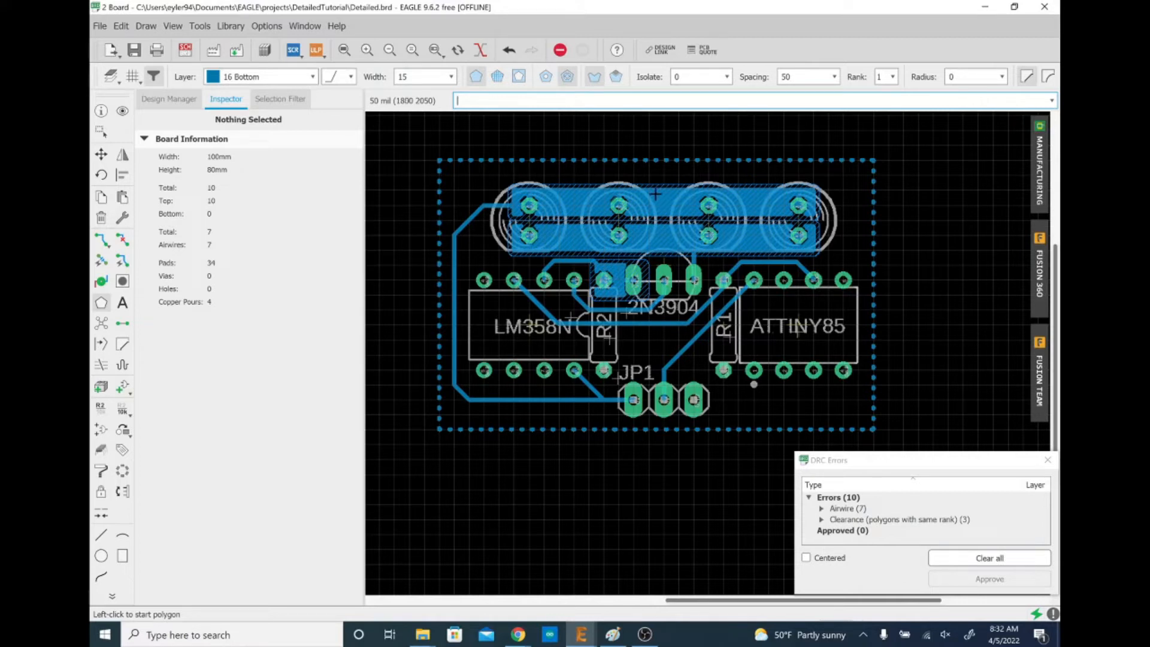
Set the rank of the GND polygon to 2 in its properties.
right_click(695, 166)
left_click(722, 415)
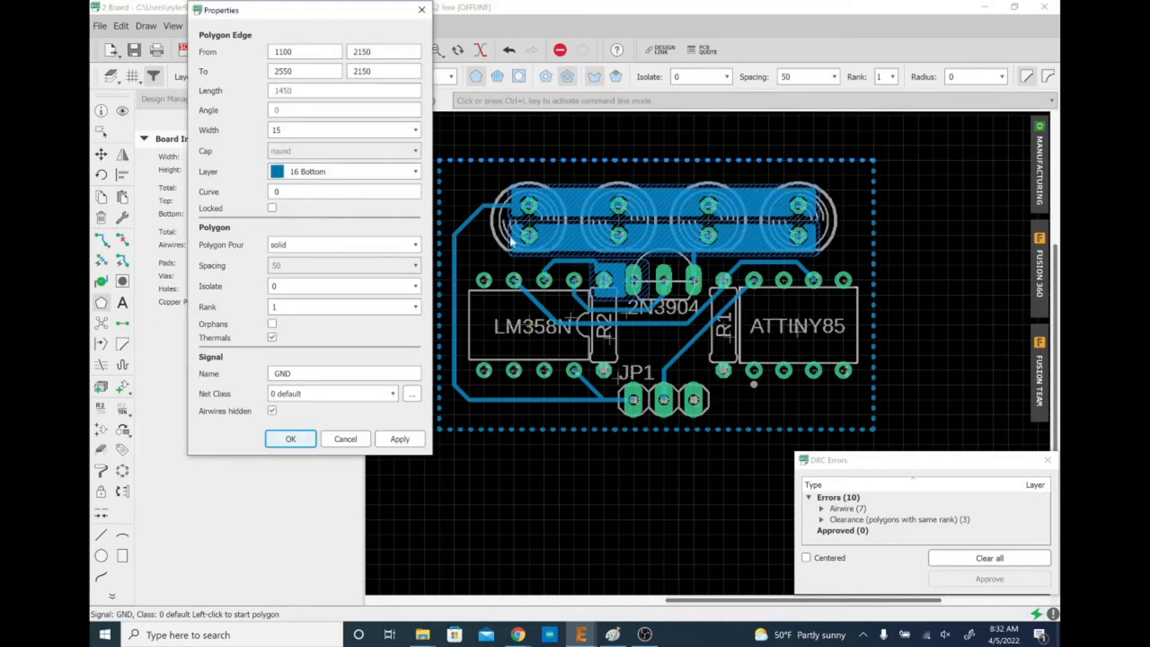
left_click(415, 307)
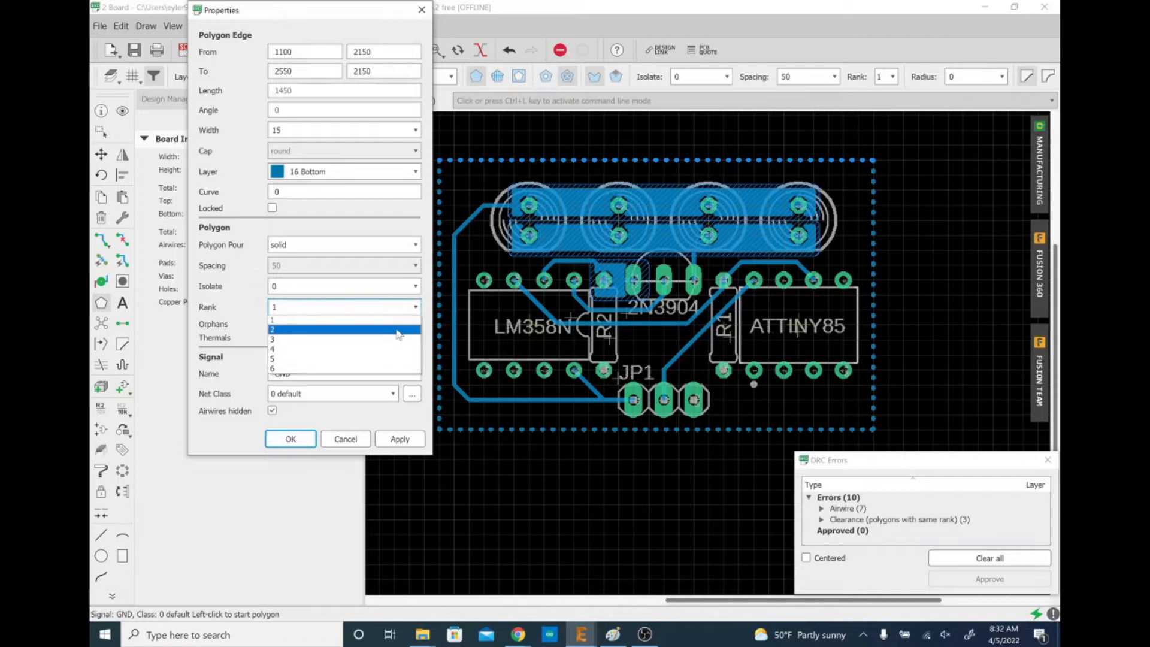
left_click(398, 330)
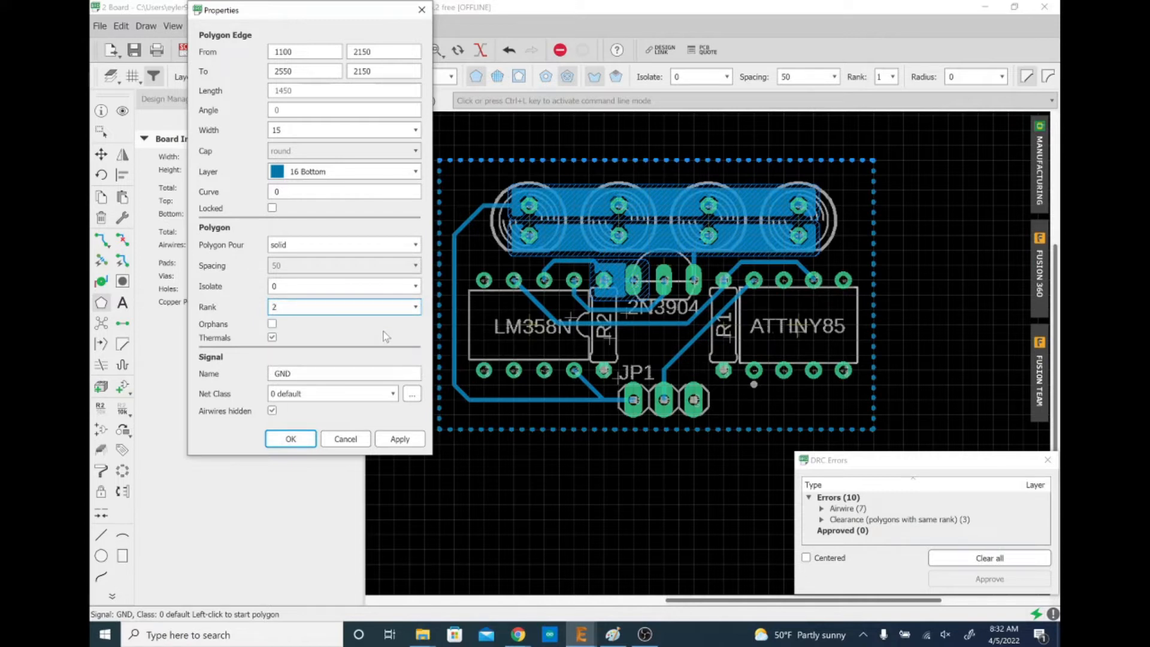
left_click(291, 438)
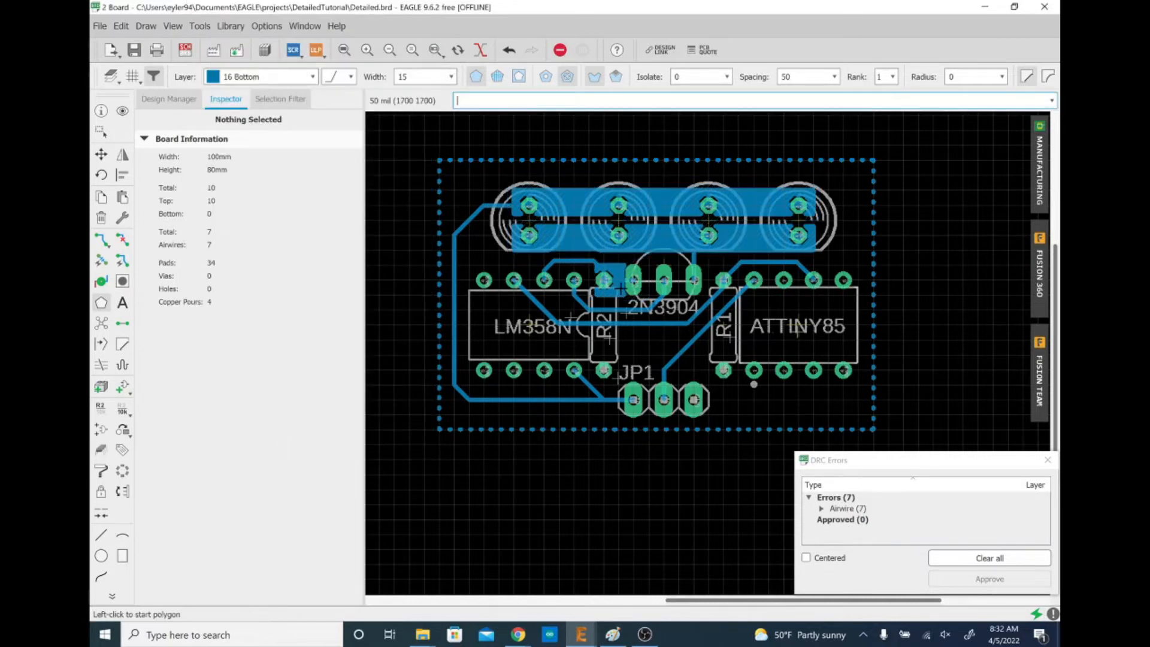
Run Ratsnest to fill the GND polygon with copper and recheck the remaining airwires.
type("ratsnest")
key("Return")
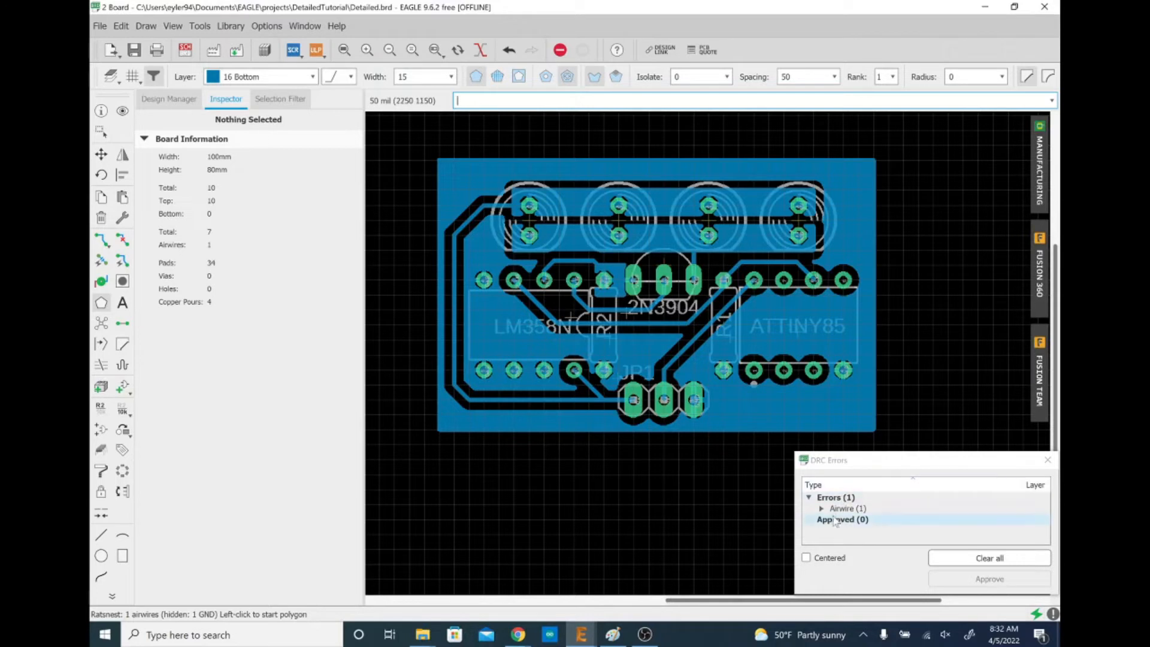
type("ratsnest")
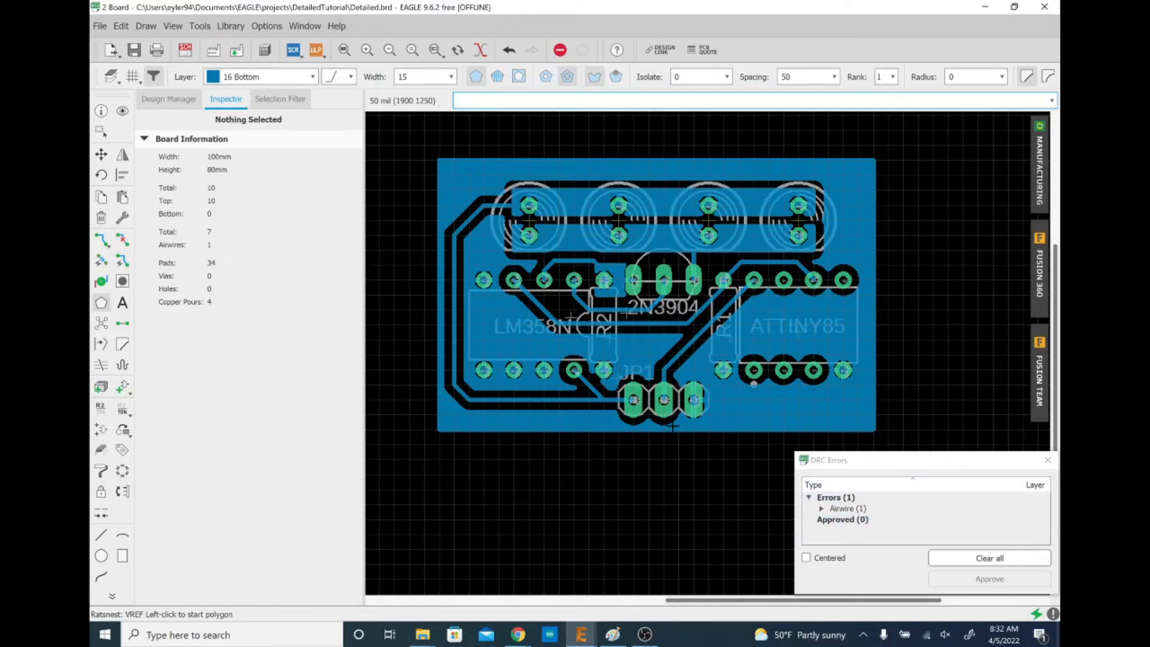
Recompute the ratsnest, examine the remaining airwire around JP1, and exit the Polygon tool.
key("Return")
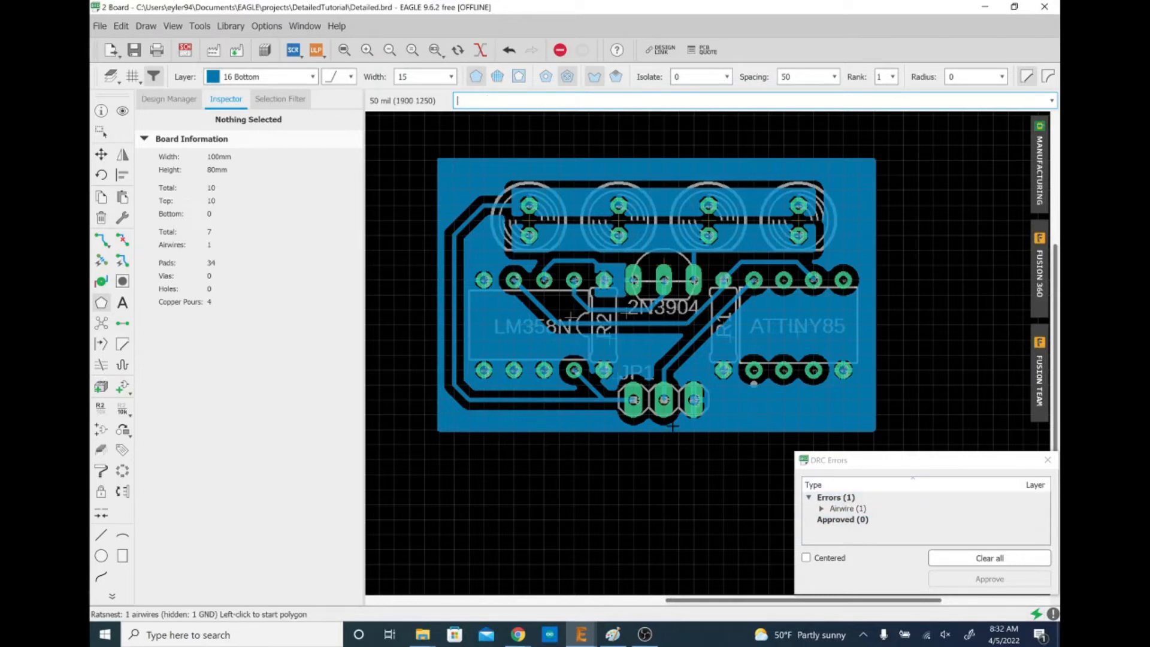
scroll(570, 317, "up", 2)
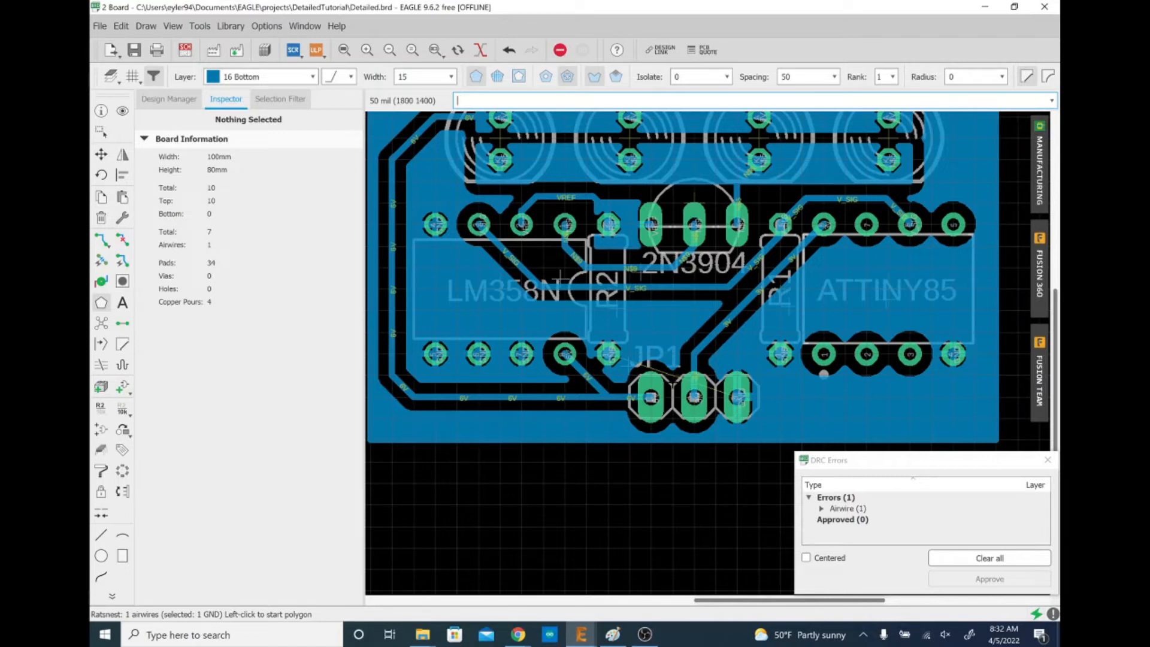
left_click(623, 365)
key("Escape")
key("Escape")
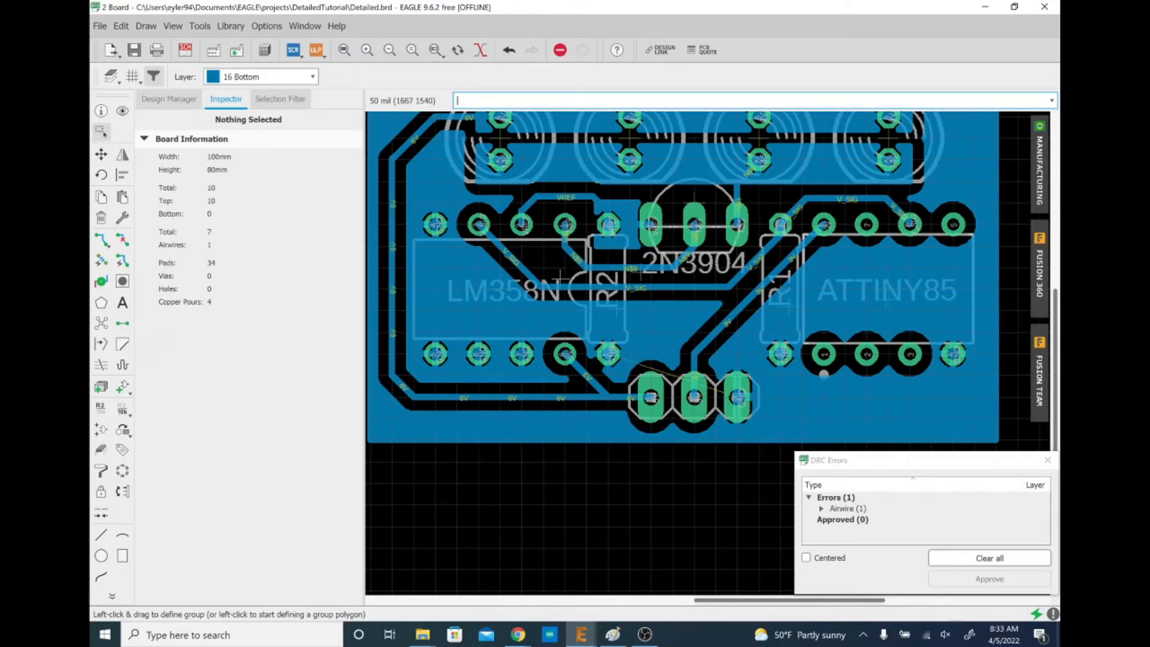
Delete the 3V trace between JP1's middle pad and the ATTINY85, and recompute the ratsnest.
left_click(694, 367)
key("Delete")
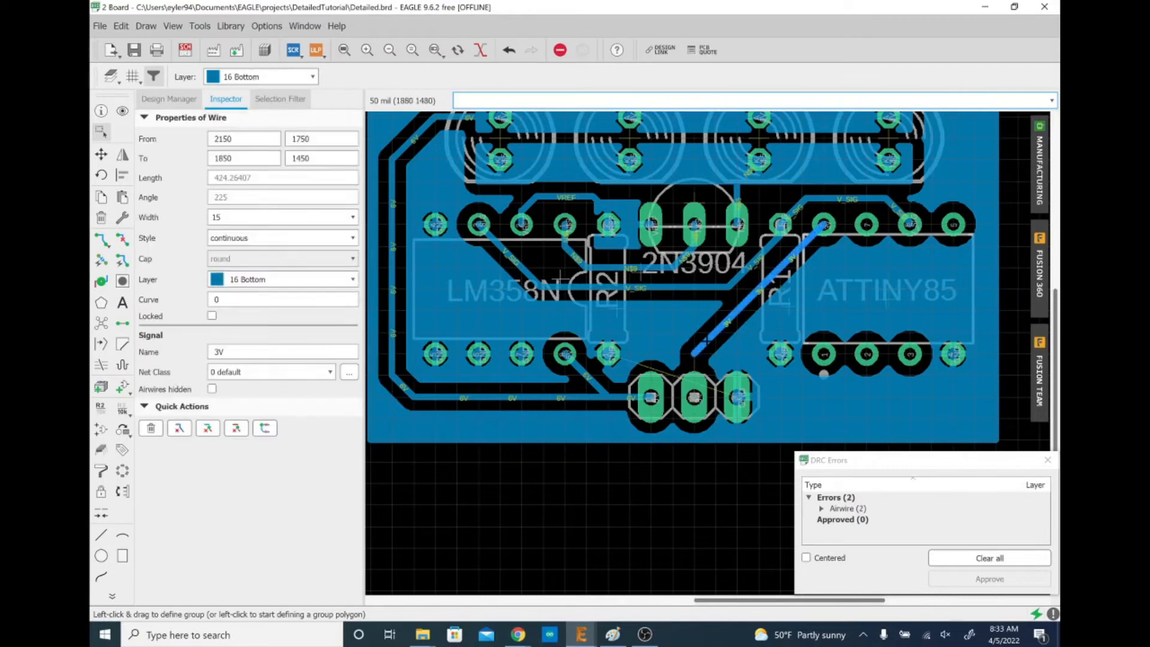
key("Up")
key("Return")
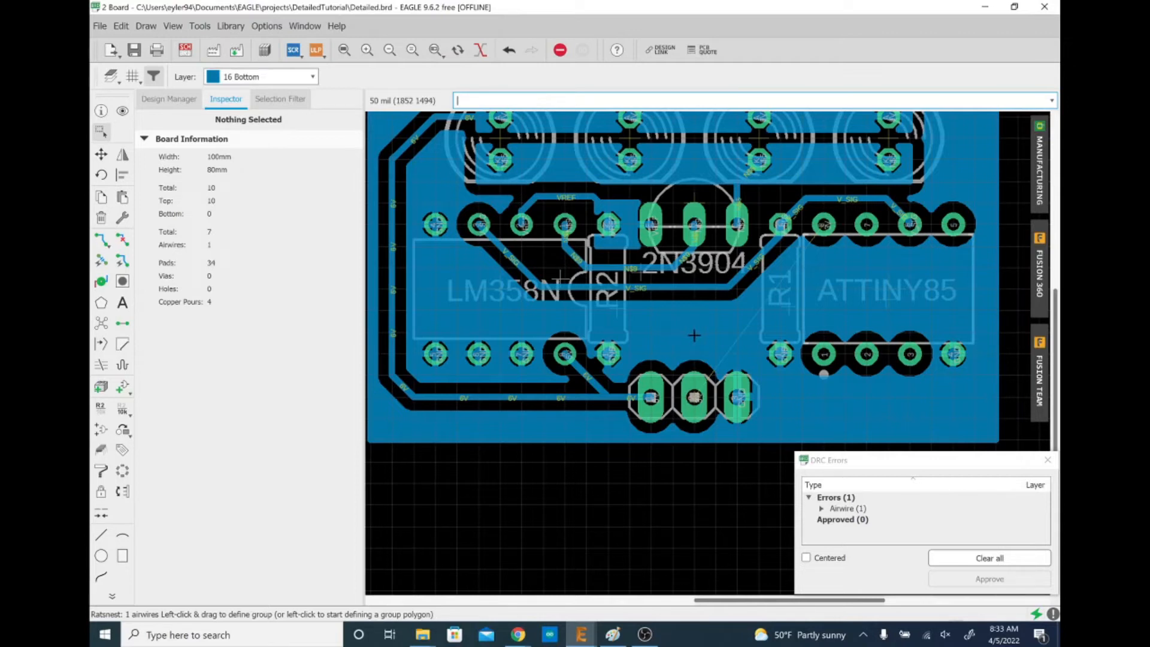
Save the board and switch to the POWER block in the schematic.
left_click(134, 50)
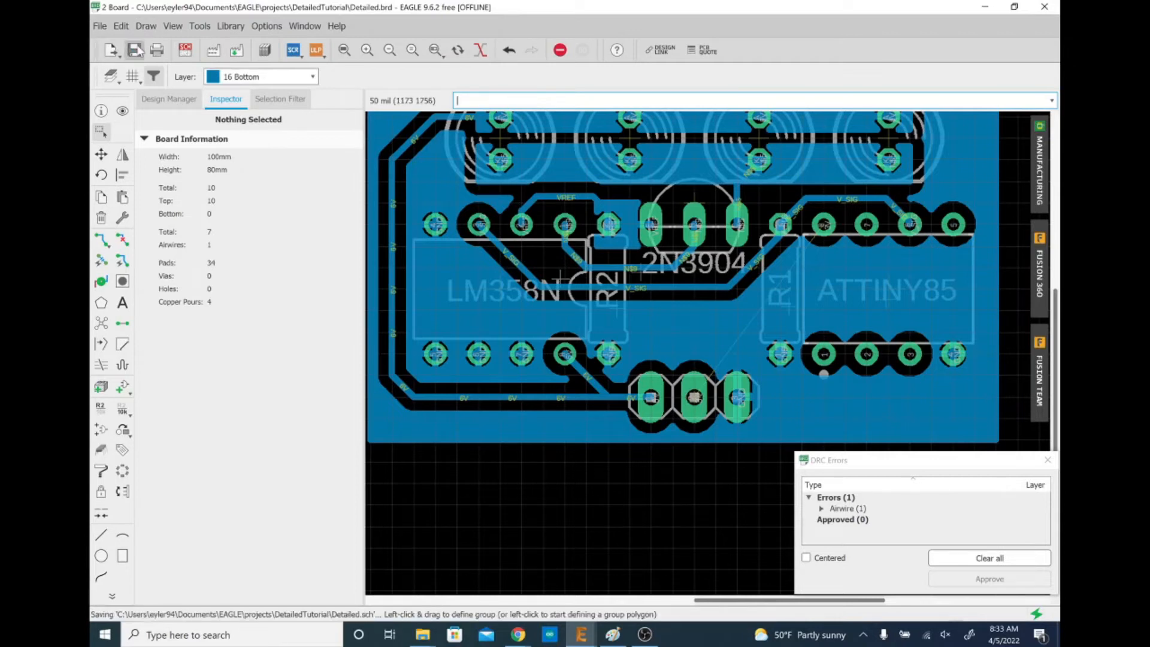
left_click(185, 49)
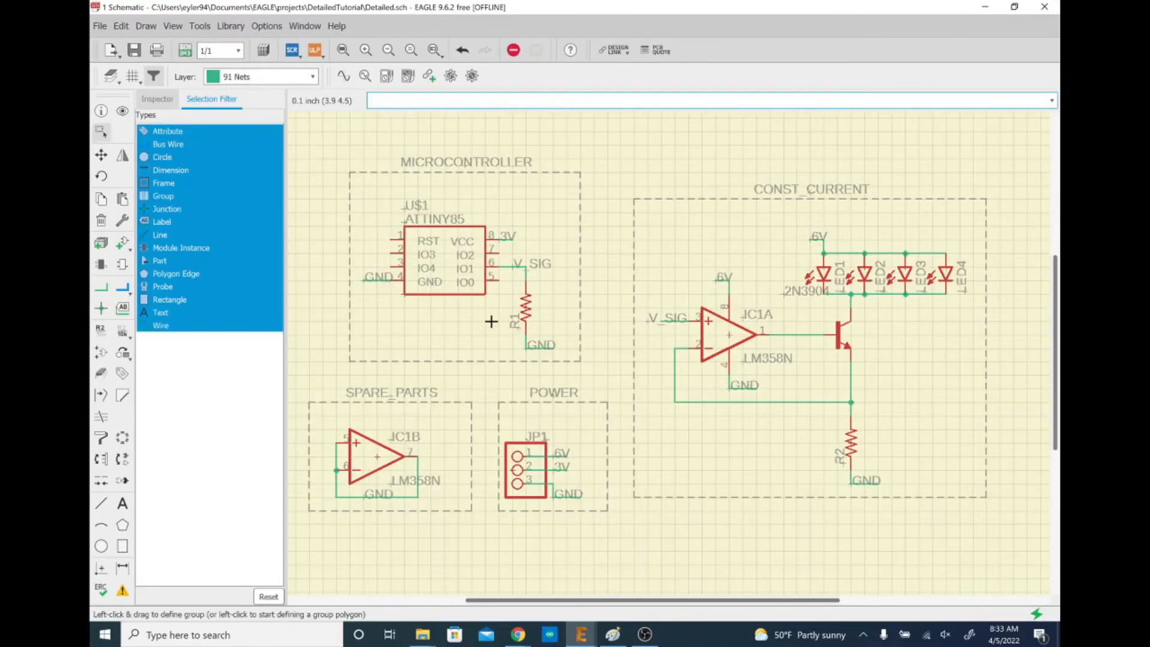
scroll(554, 465, "up", 5)
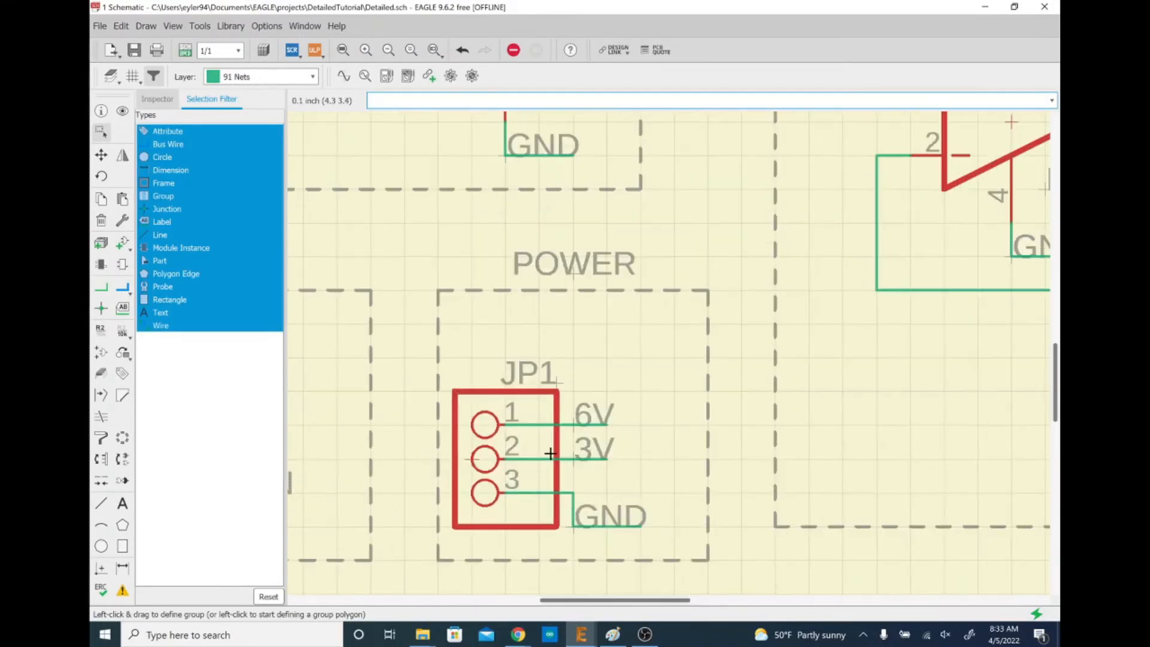
Paste copies of JP1's 3V and GND net segments beside the connector and remove the original GND segment.
left_click(567, 460)
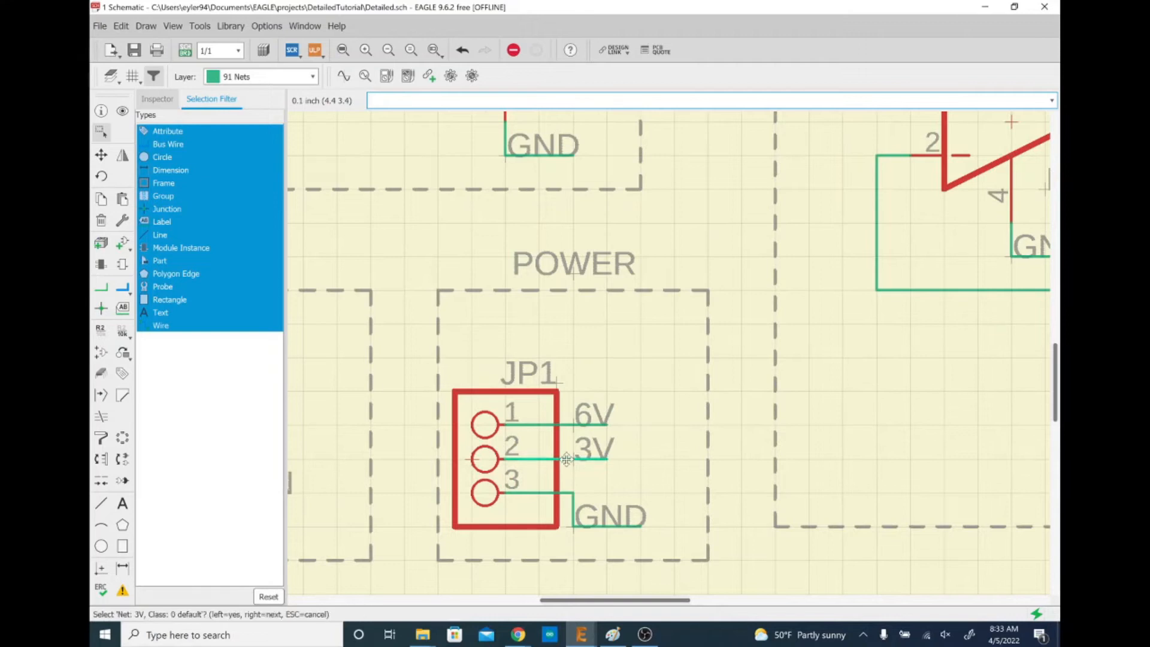
key("ctrl+c")
key("ctrl+v")
left_click(597, 342)
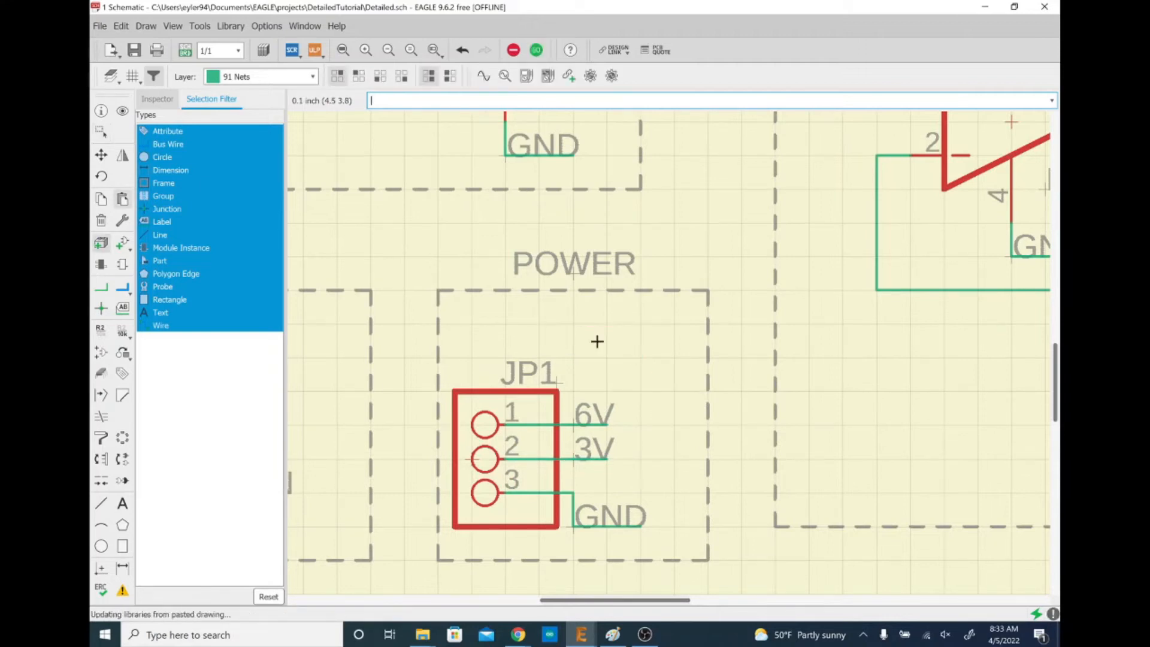
left_click(582, 527)
key("ctrl+c")
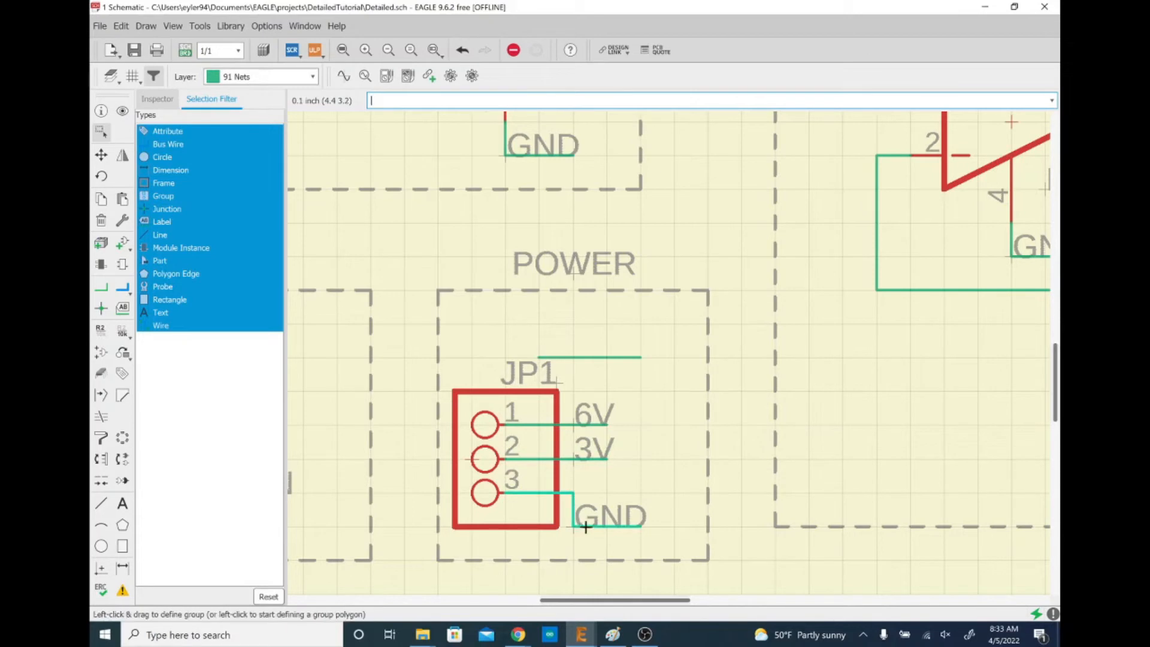
key("ctrl+v")
left_click(727, 461)
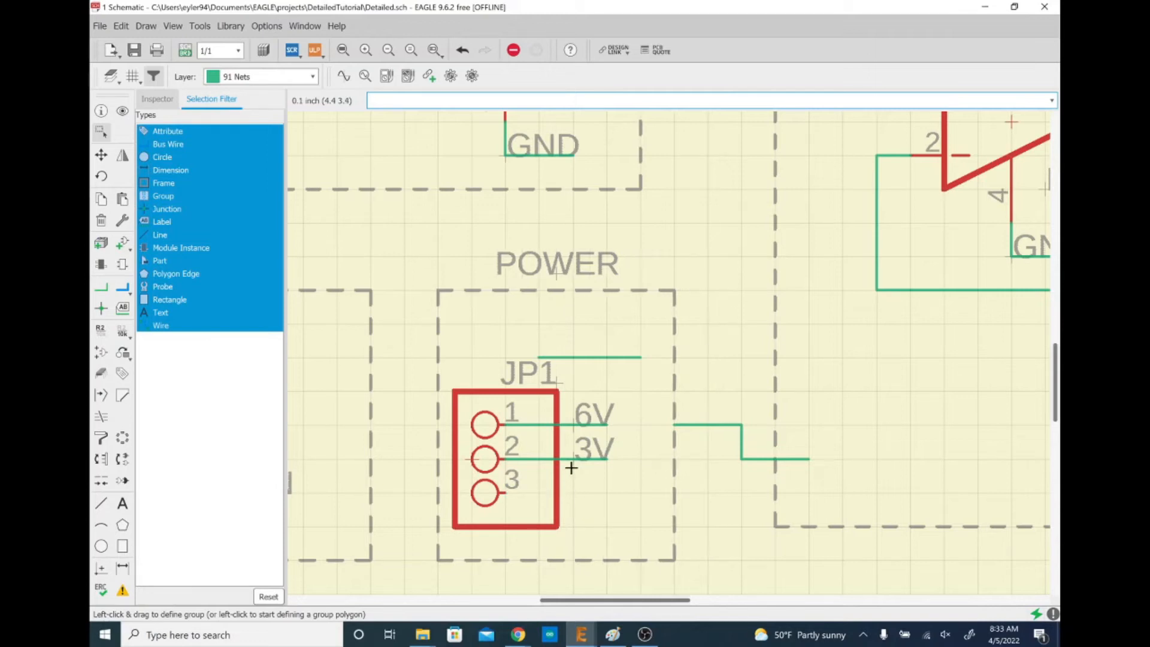
Remove the original 3V net segment from JP1 pin 2 and attach the copied 3V segment to pin 3.
left_click(575, 462)
key("Escape")
left_click(565, 459)
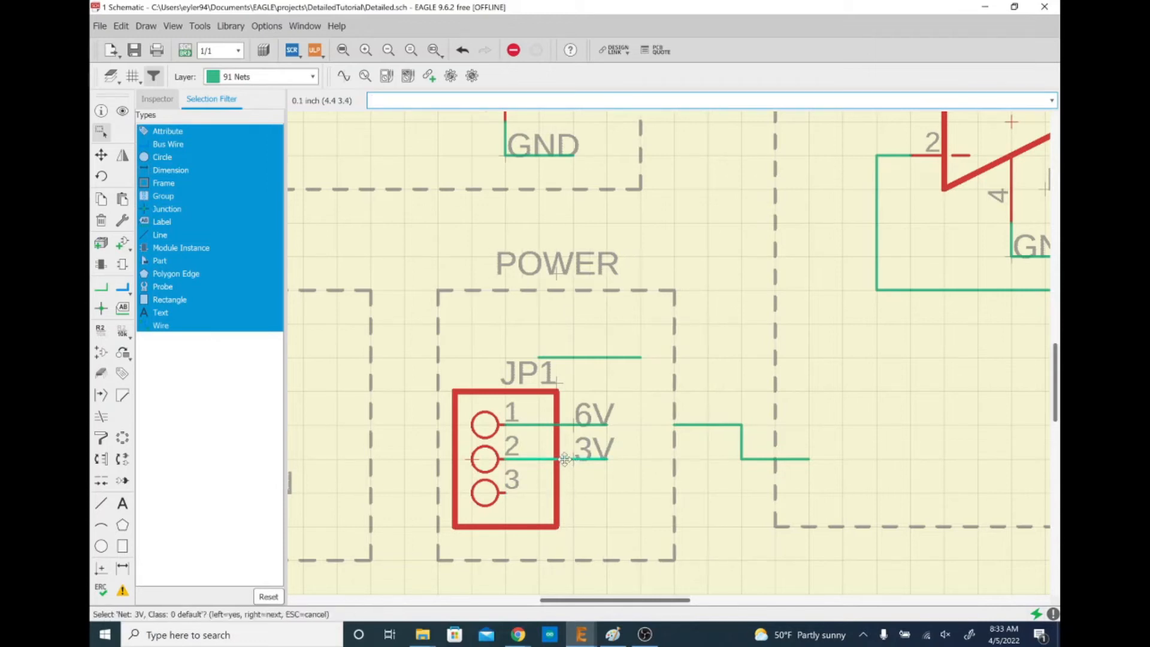
left_click(565, 460)
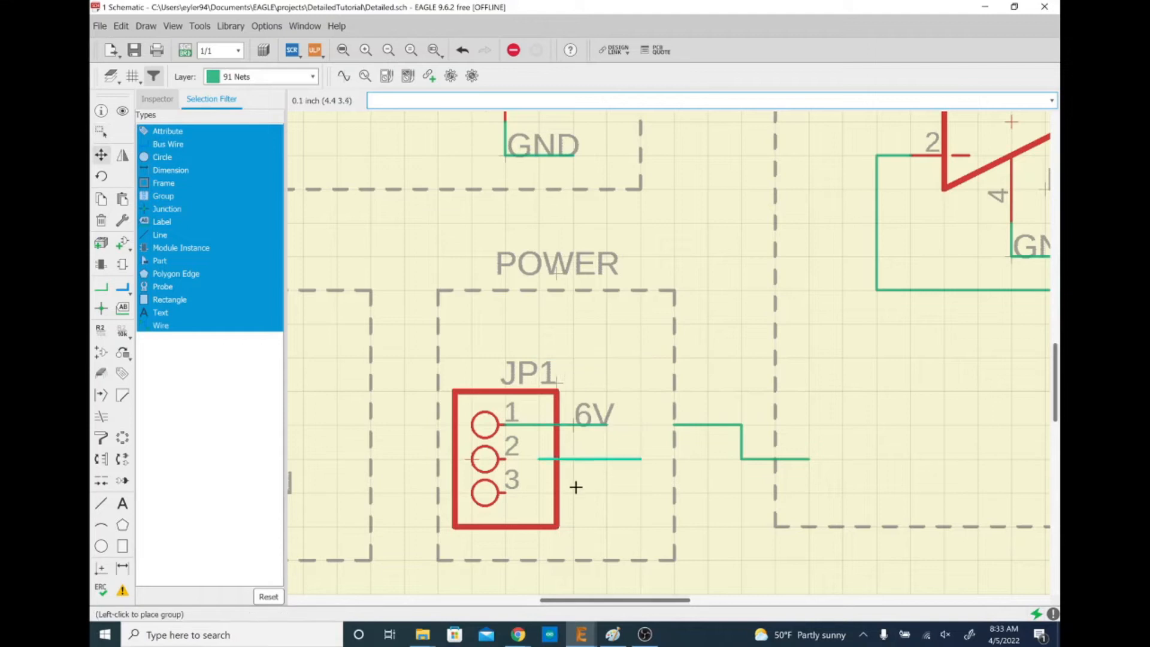
left_click(551, 498)
Move the copied GND net segment into the POWER block and attach it to JP1 pin 2.
left_click_drag(657, 405, 818, 473)
left_click(743, 450)
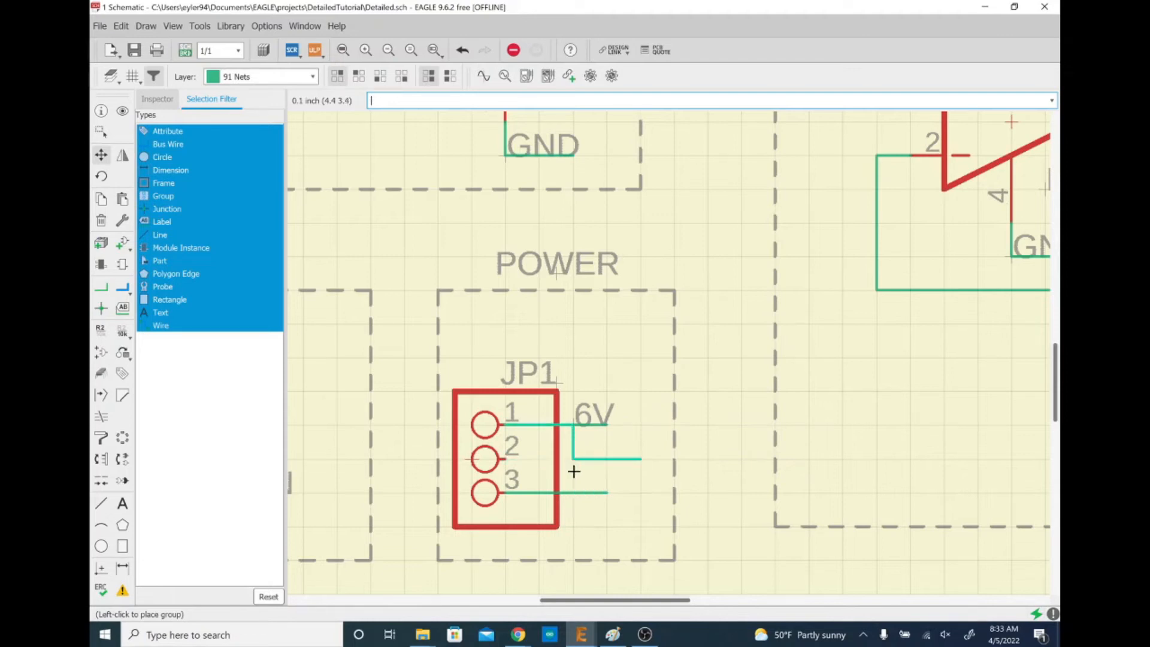
left_click(643, 489)
left_click_drag(565, 452, 599, 471)
left_click(585, 459)
left_click(517, 459)
Name the net on JP1 pin 3 3V, connect it to the existing 3V net, and place its label.
type("name")
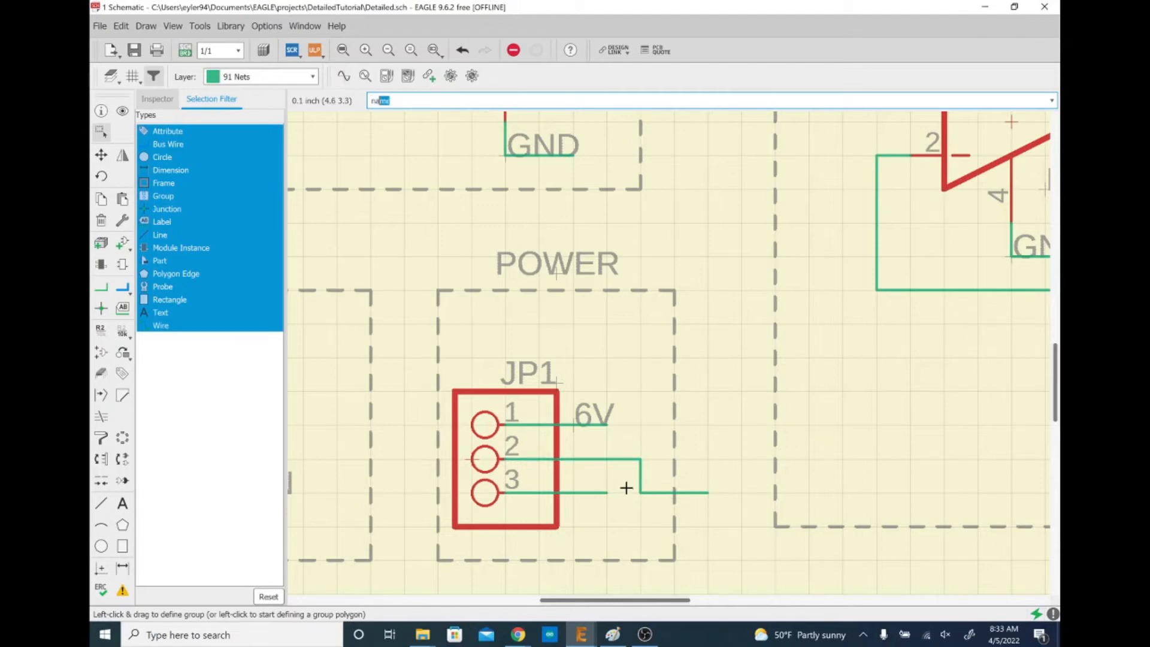
key("Return")
left_click(592, 493)
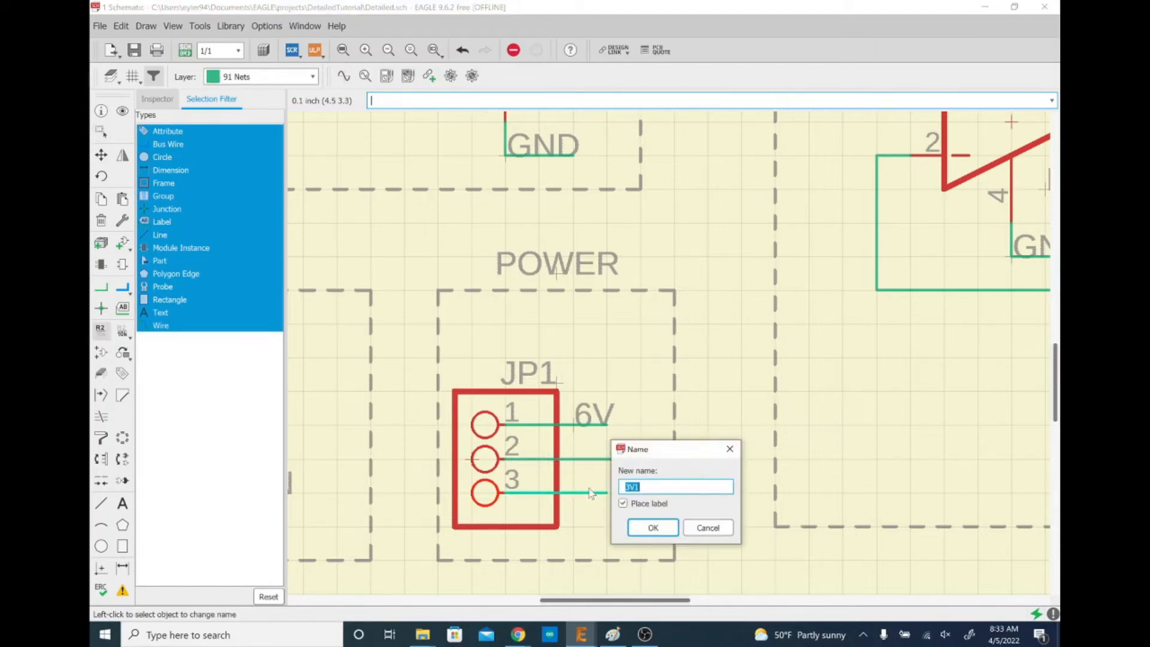
type("3V")
key("Return")
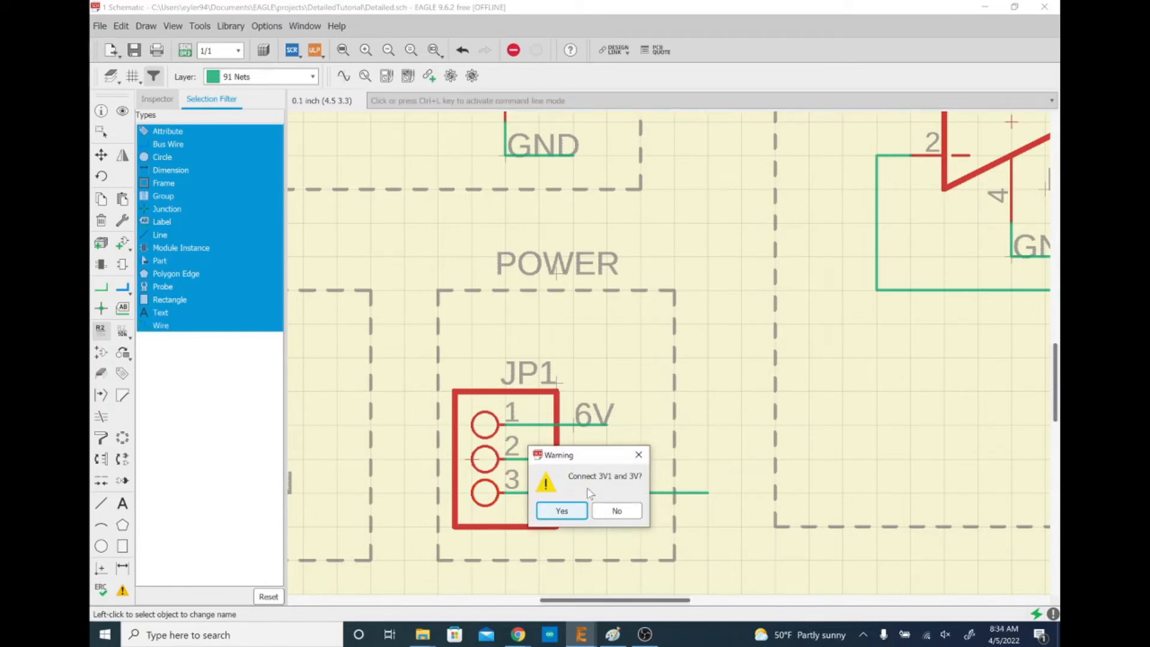
key("Escape")
left_click(571, 494)
type("3V")
key("Return")
key("Return")
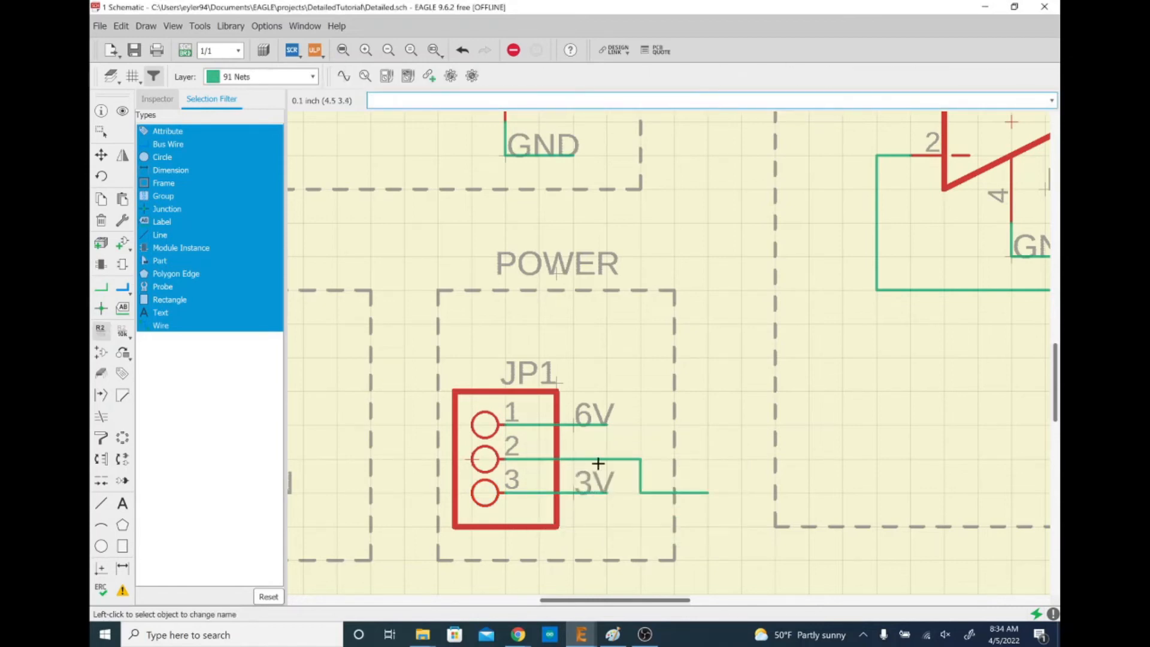
Rename the net on JP1 pin 2 to GND, connect it to the existing GND net, and place its label.
left_click(598, 462)
key("End")
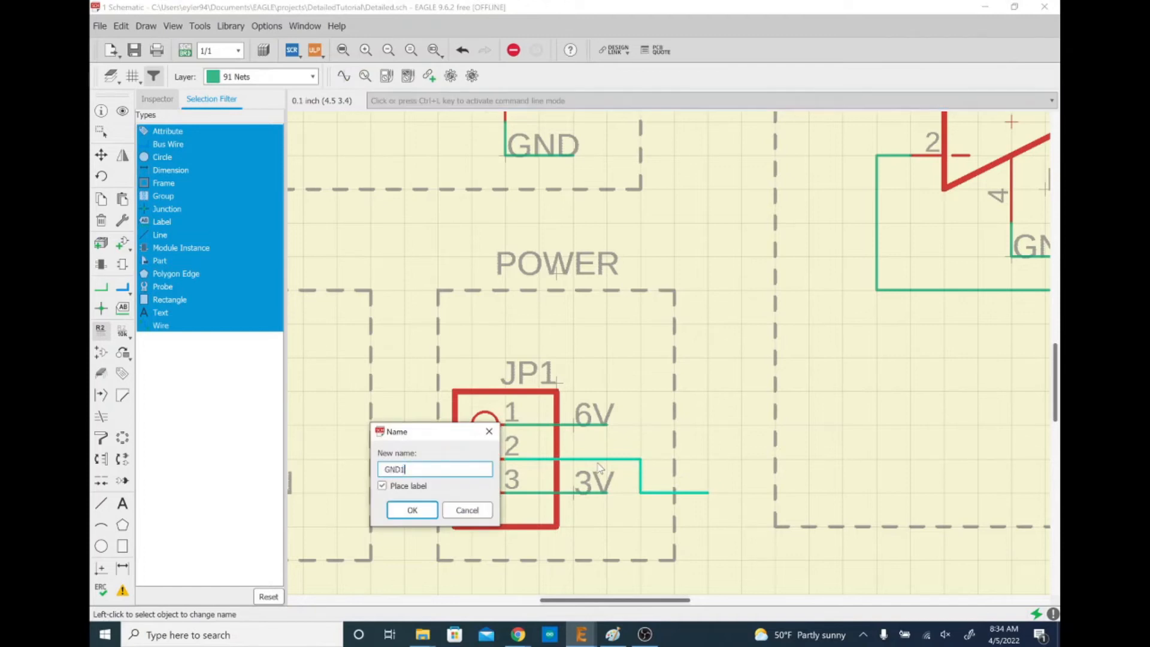
key("Return")
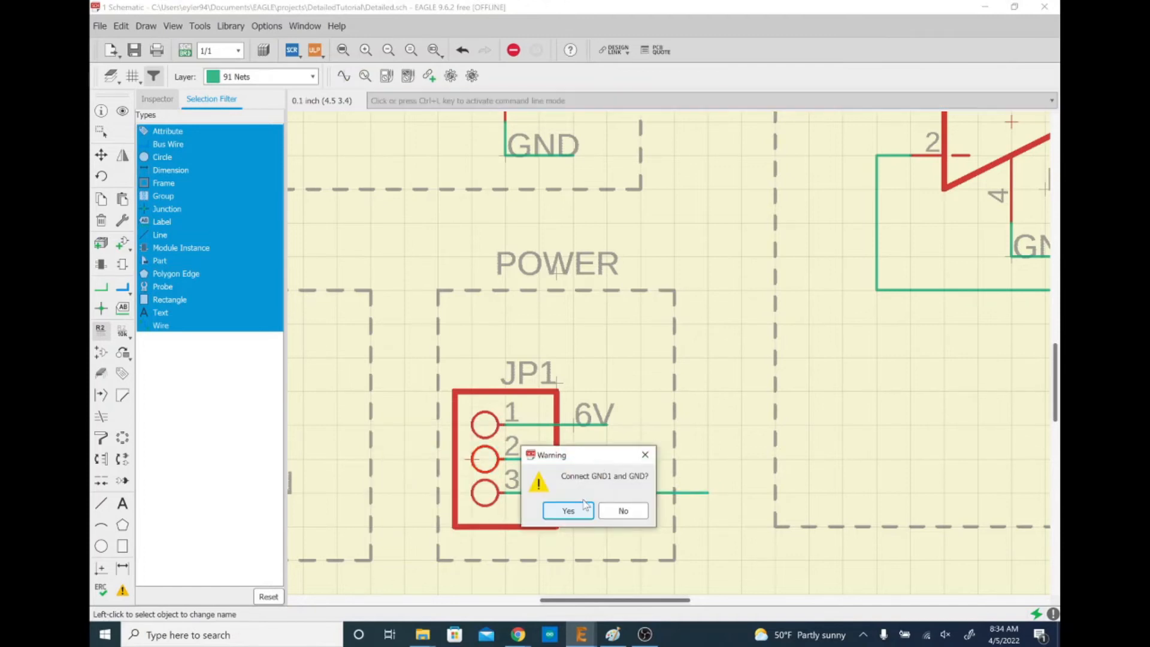
left_click(572, 510)
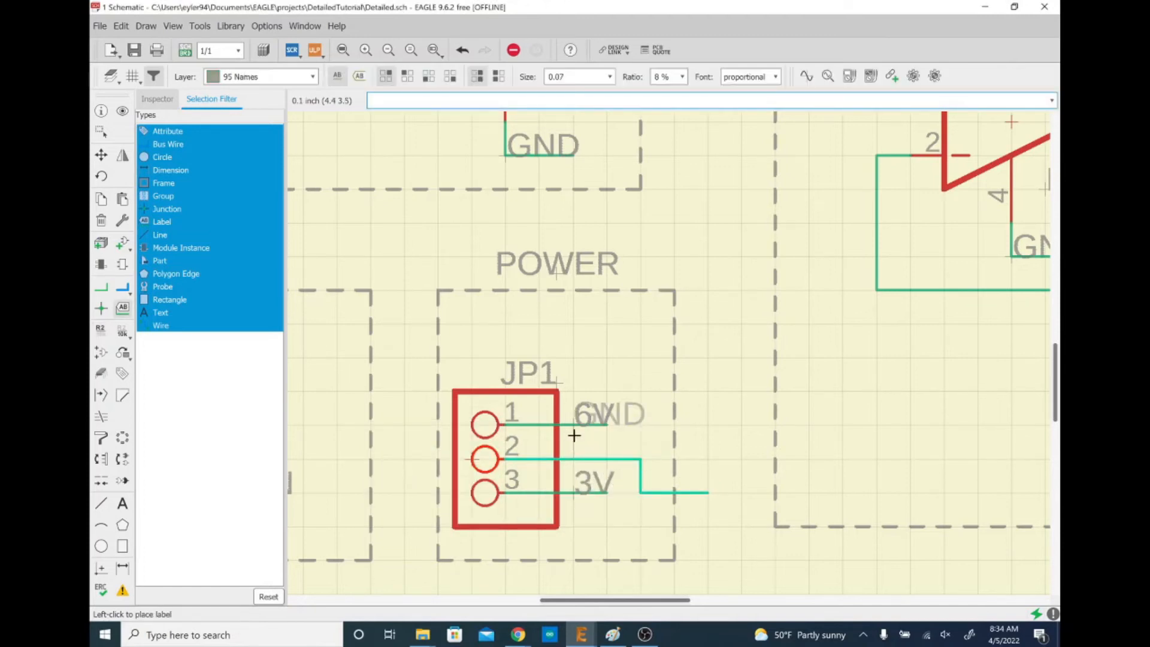
left_click(644, 488)
key("Escape")
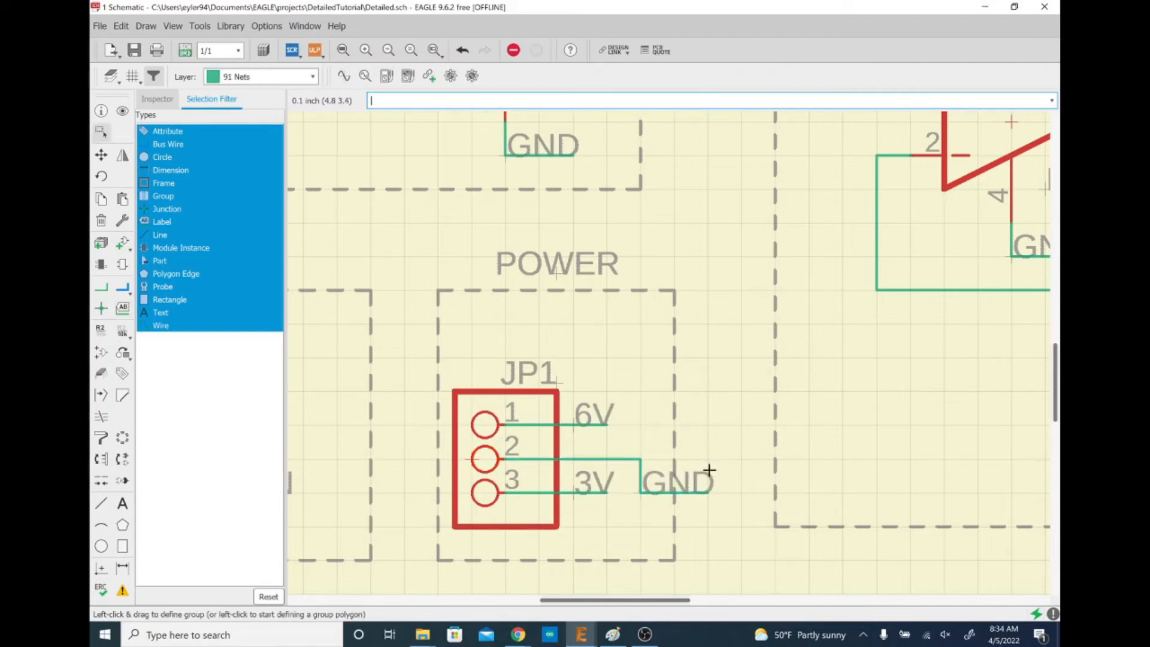
Add JP1 with its rewired net segments and labels to the POWER group.
left_click_drag(732, 531, 455, 421)
right_click(568, 458)
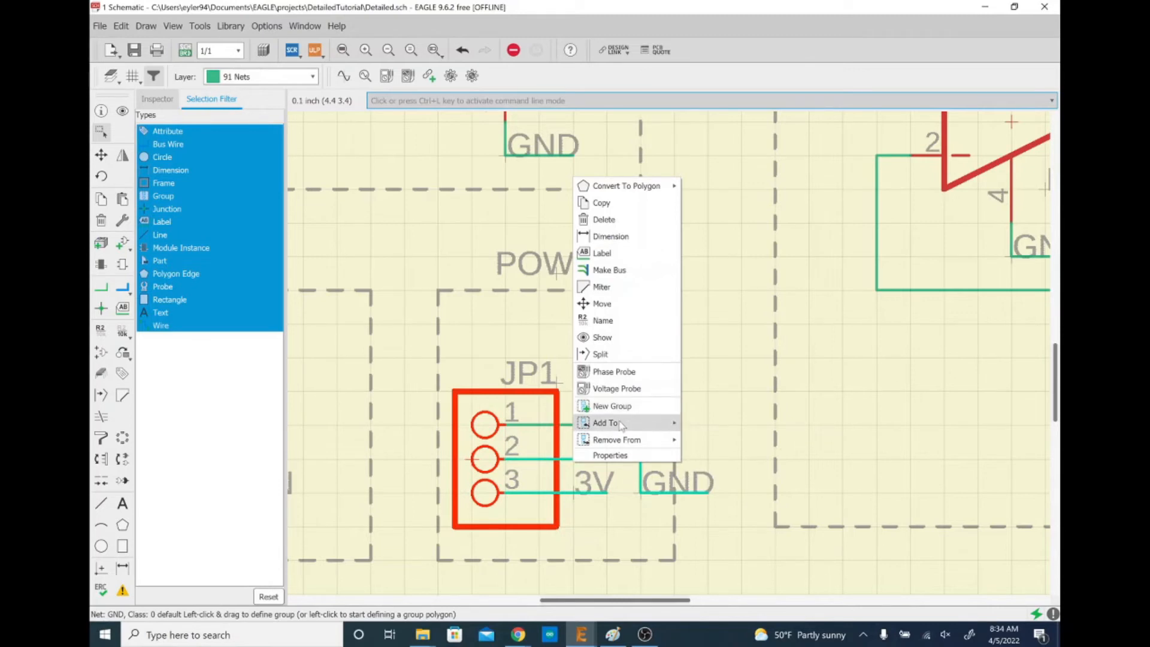
mouse_move(621, 424)
left_click(716, 445)
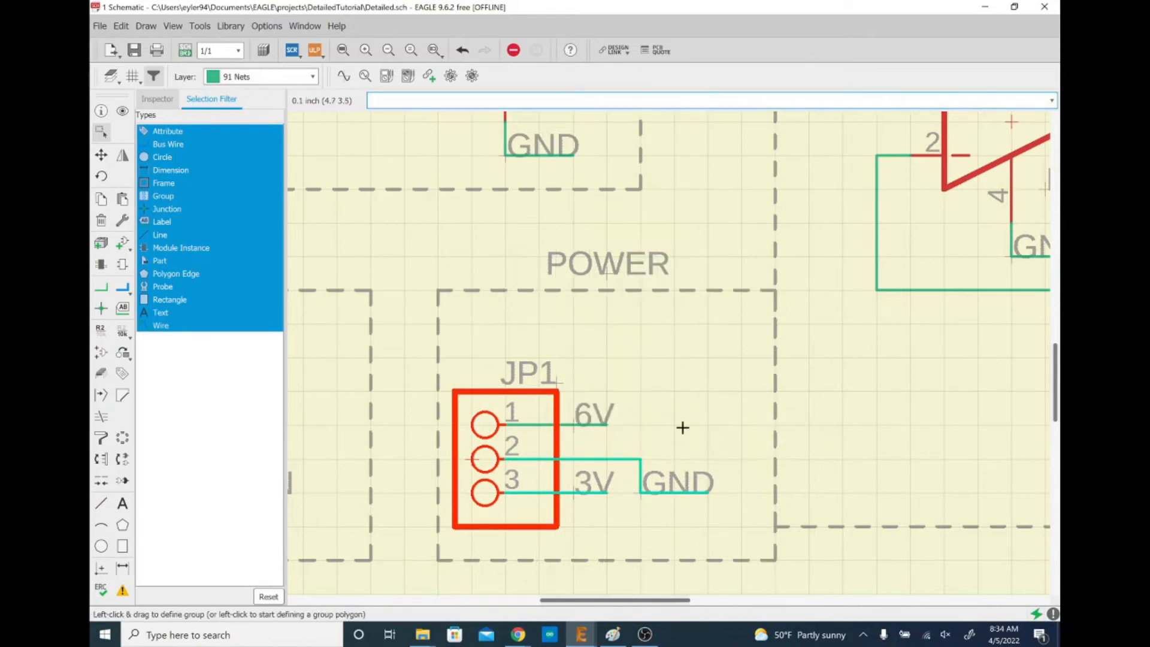
Move the SPARE_PARTS and POWER groups together to align them beneath the MICROCONTROLLER block.
scroll(665, 362, "down", 5)
left_click_drag(454, 329, 701, 438)
left_click_drag(612, 408, 593, 399)
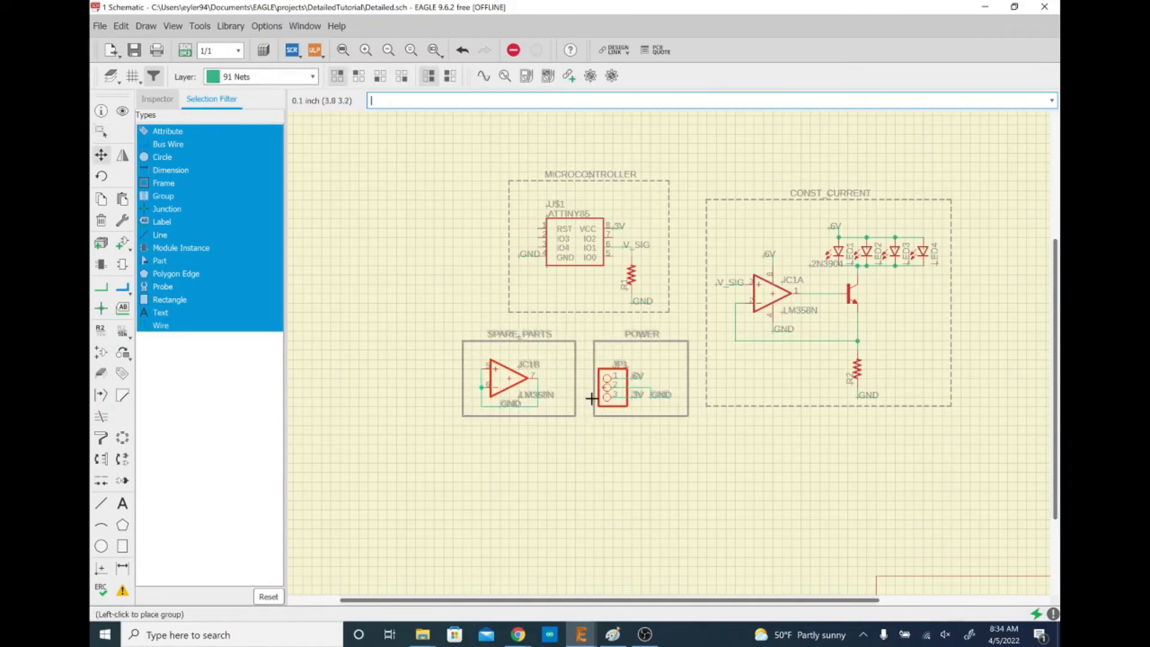
left_click(583, 387)
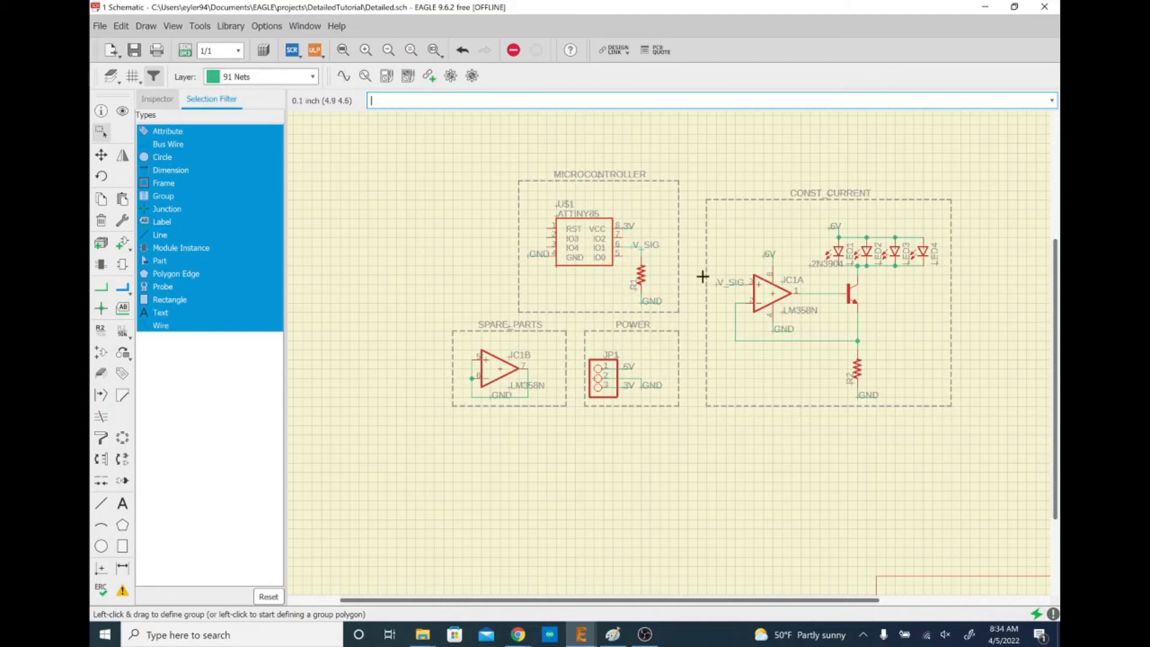
scroll(851, 168, "up", 1)
scroll(814, 193, "up", 1)
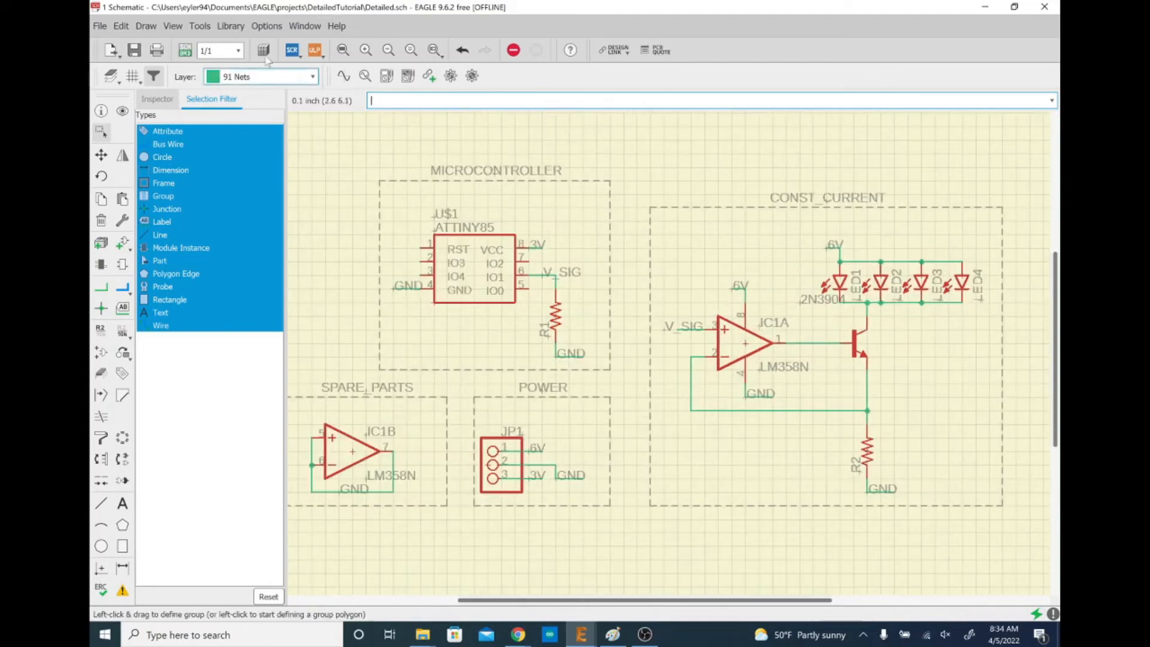
Switch back to the board and recompute the ratsnest for the swapped JP1 pins.
left_click(186, 50)
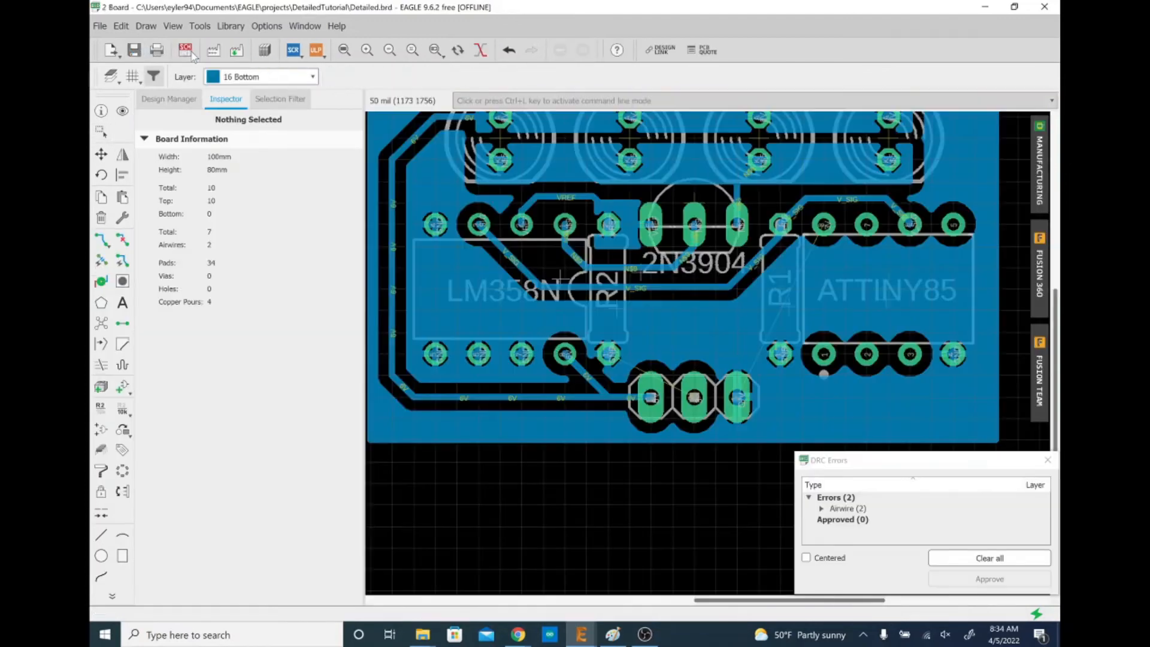
scroll(747, 368, "up", 2)
type("ratsnest")
key("Return")
scroll(748, 356, "down", 2)
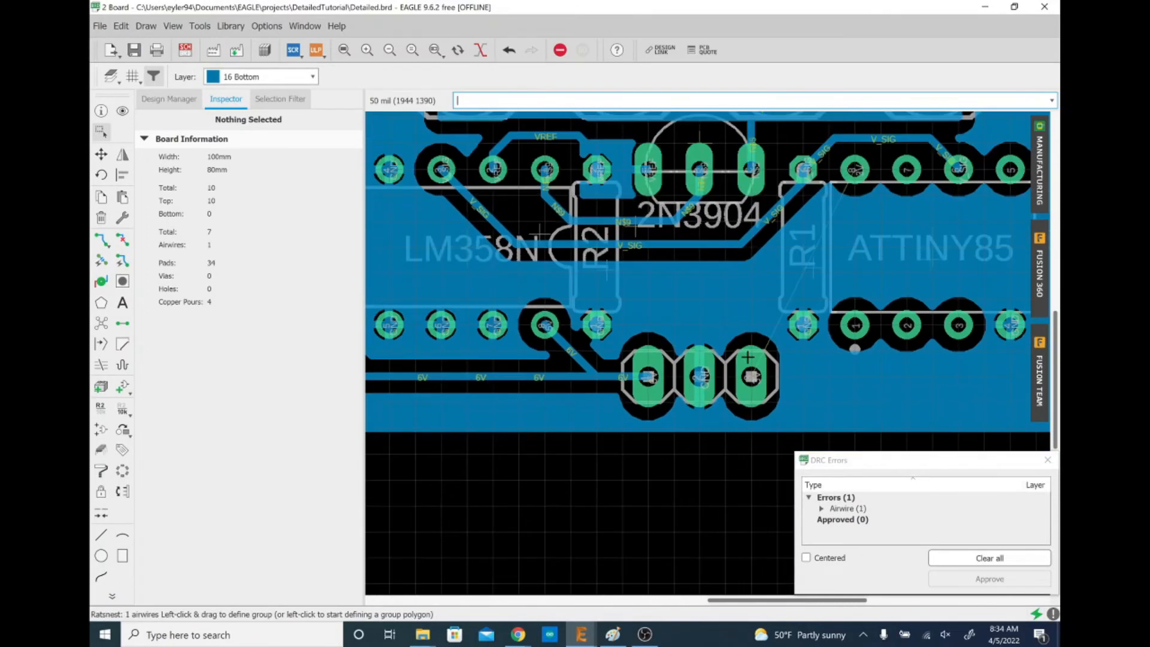
Route the 3V signal from ATTINY85 pin 8 to JP1 pin 3 on the 16 Bottom layer with width 15.
type("route")
key("Return")
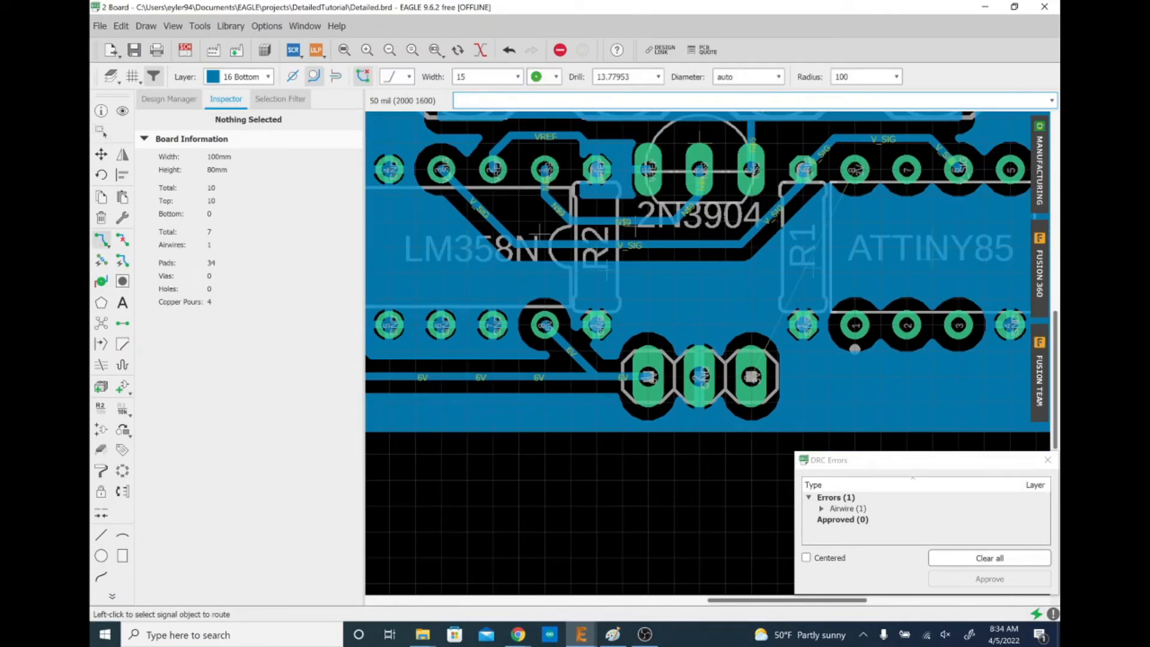
left_click(859, 167)
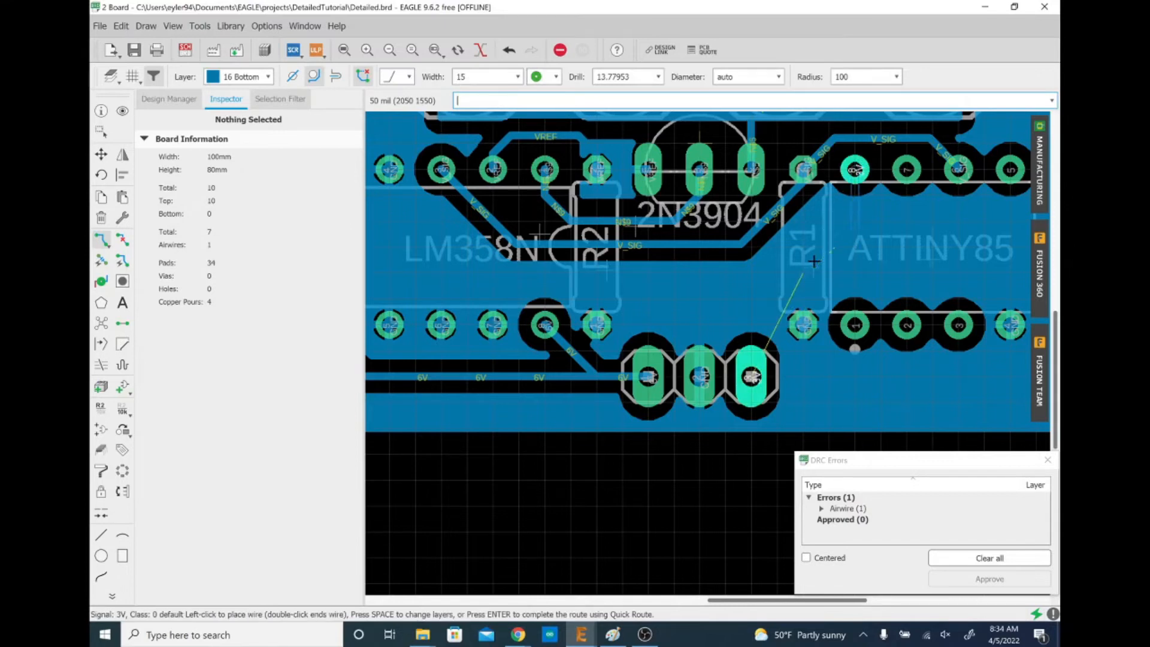
left_click(752, 377)
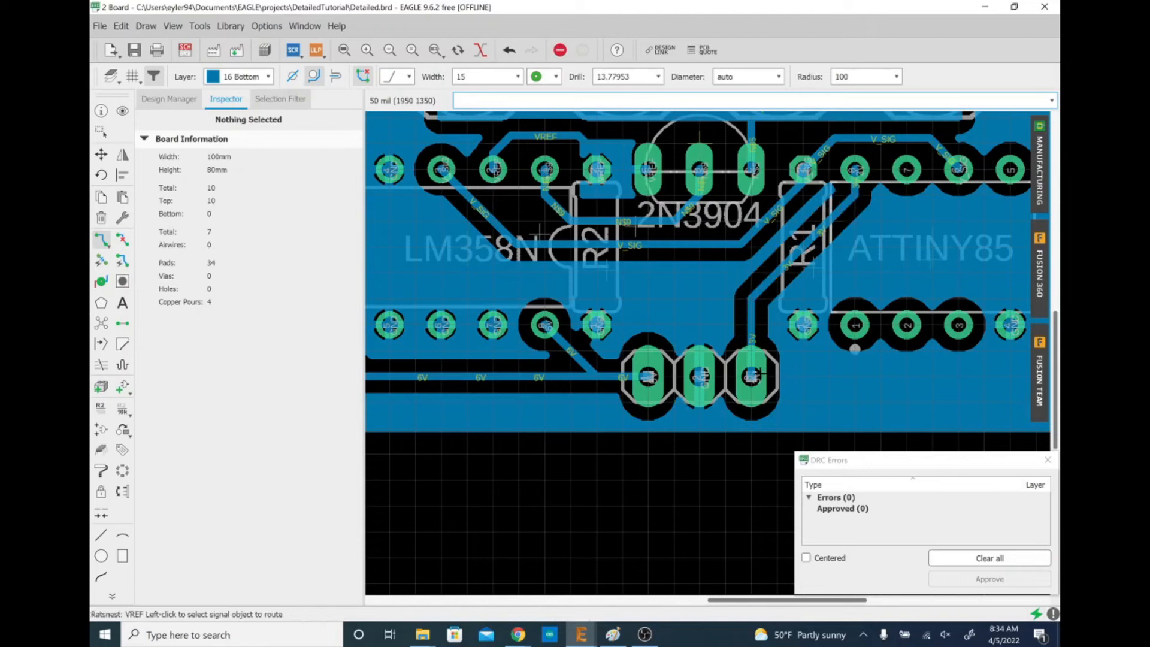
Examine the complete board layout and the DRC error list.
scroll(782, 417, "down", 1)
scroll(784, 419, "down", 2)
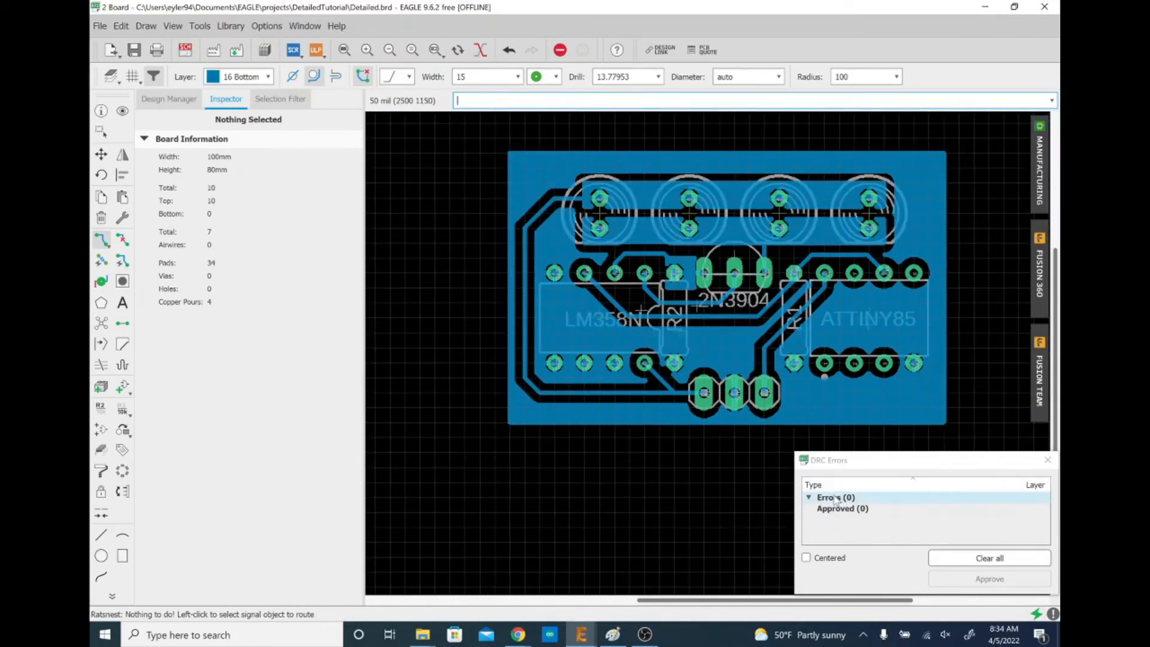
middle_click_drag(970, 303, 926, 311)
scroll(688, 381, "up", 1)
scroll(689, 376, "down", 2)
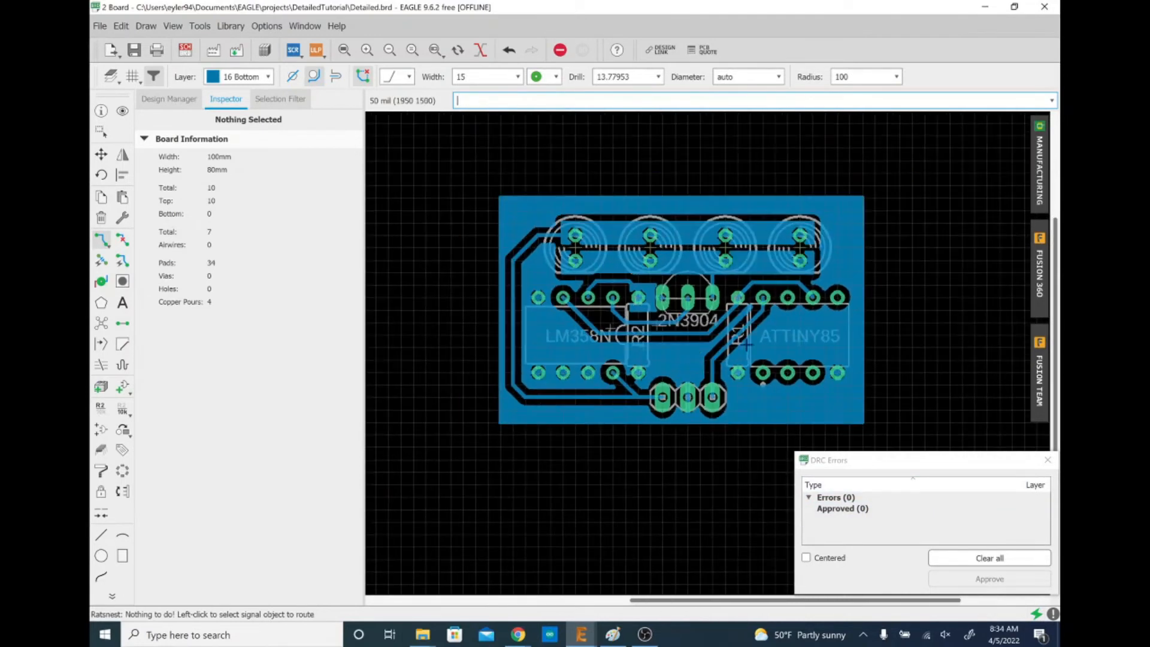
Save the board and move the whole layout, including its copper pours, into the lower-left corner of the board outline.
scroll(891, 330, "up", 1)
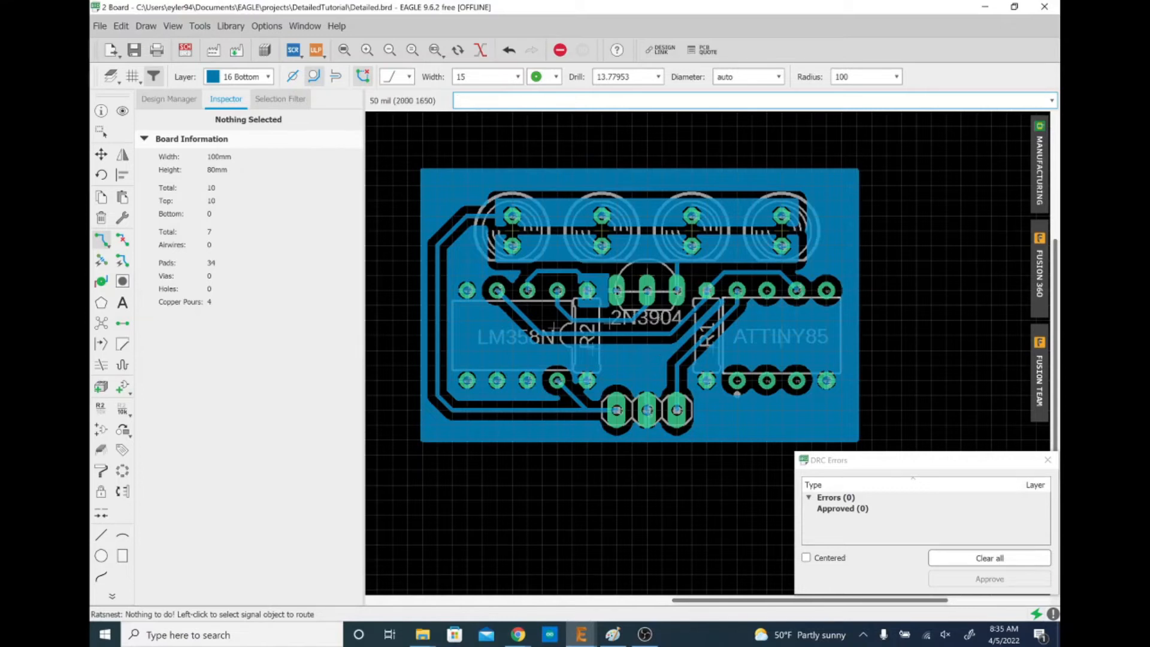
left_click(134, 49)
scroll(600, 252, "down", 6)
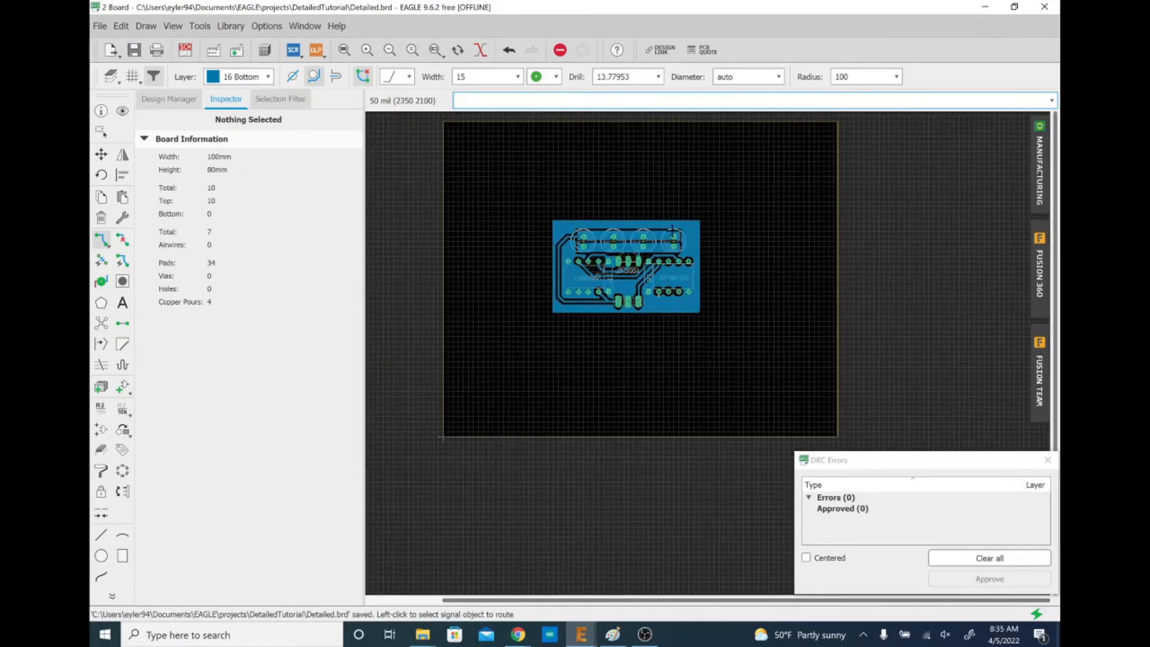
left_click(100, 130)
left_click_drag(539, 209, 708, 331)
left_click_drag(699, 276, 578, 392)
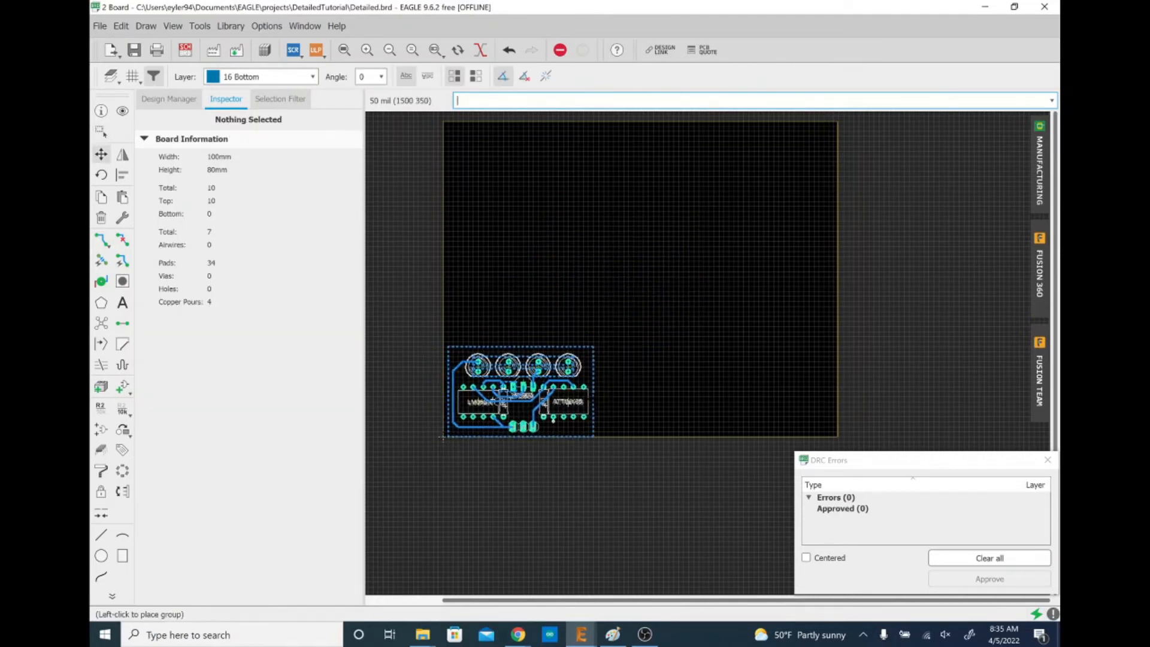
left_click(589, 402)
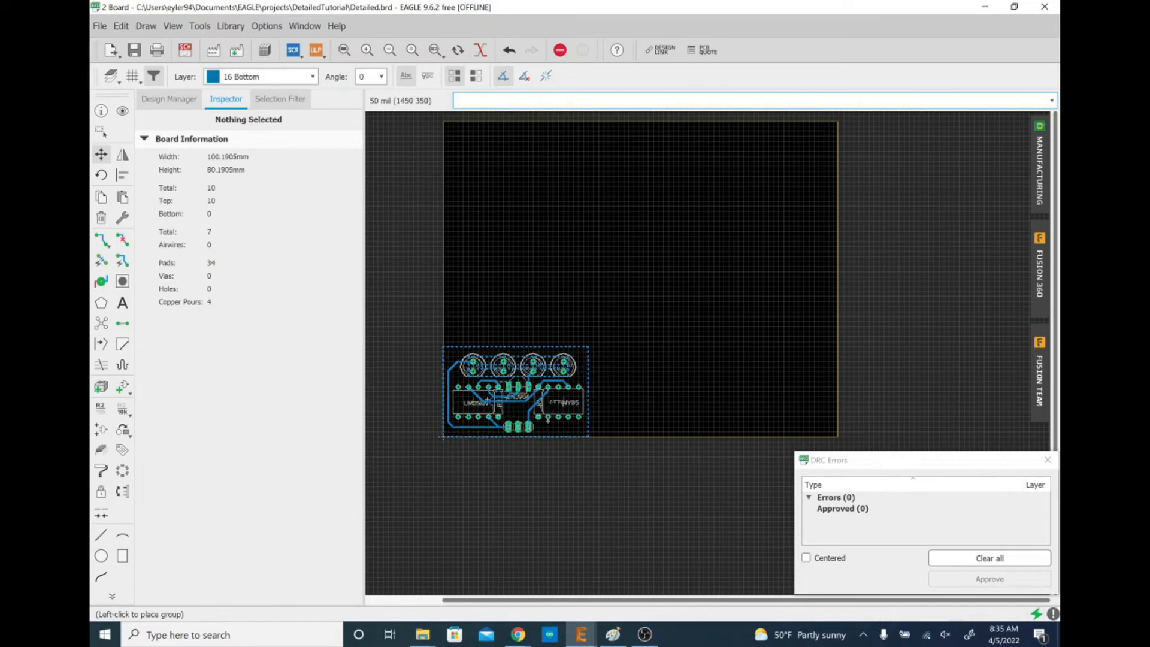
Recompute the ratsnest to refill the copper pours at the new location.
scroll(487, 419, "up", 5)
type("ratsnest")
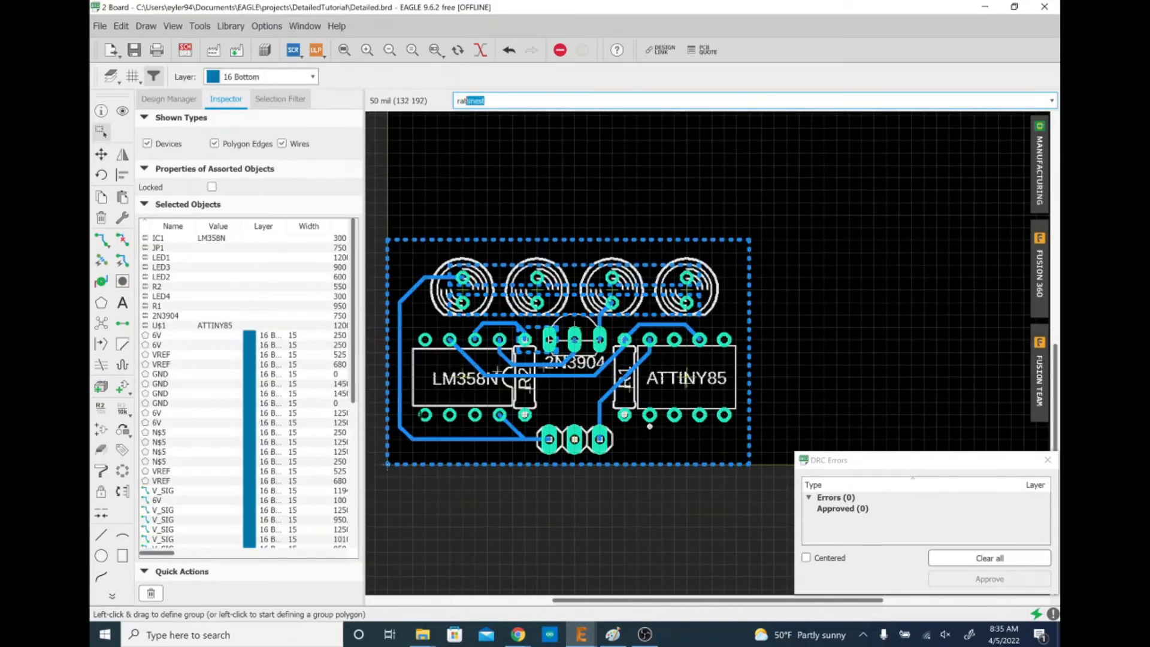
key("Return")
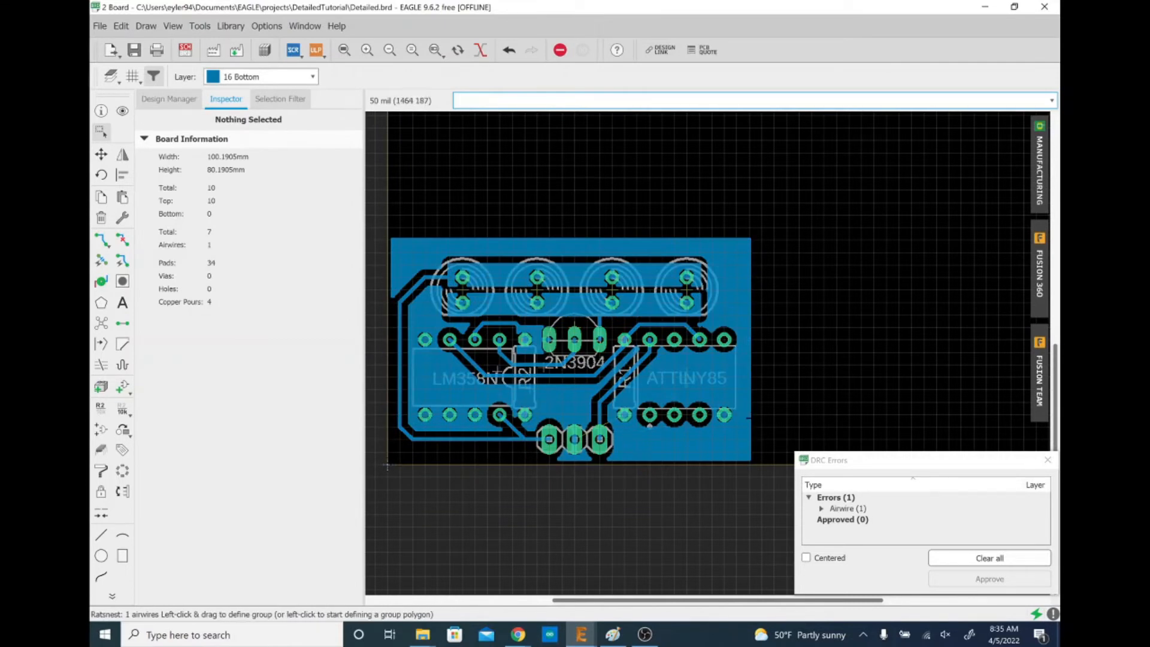
Enlarge the GND polygon by moving its right edge to x 1500, bottom edge to y -50 and left edge to x -50.
left_click_drag(755, 416, 761, 417)
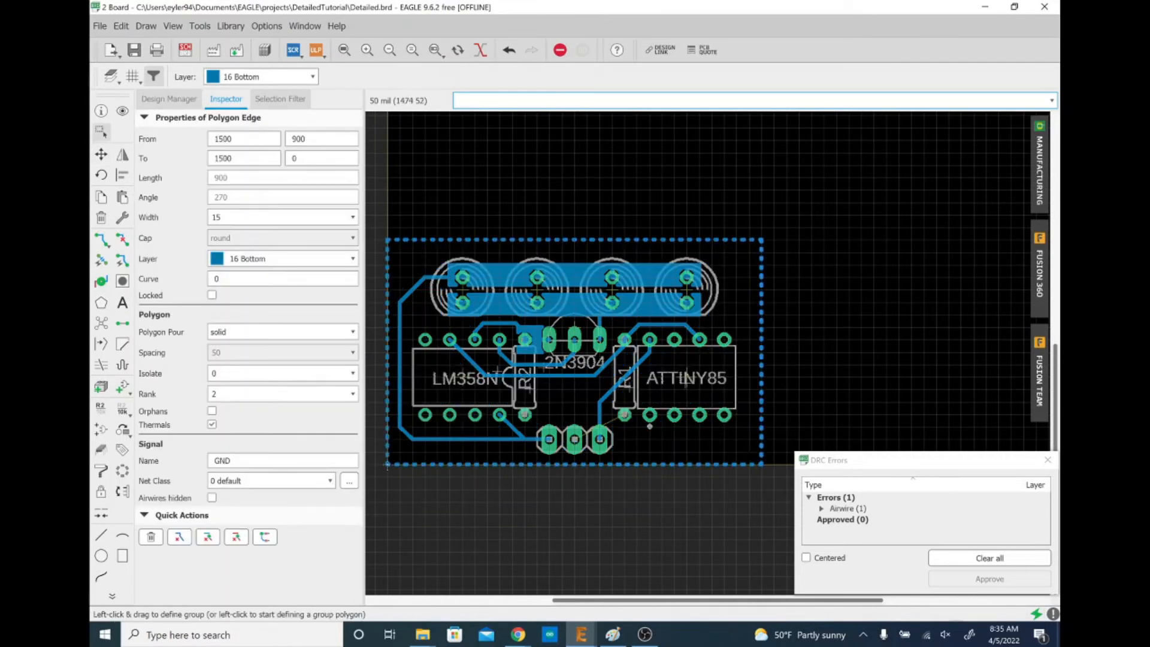
left_click_drag(742, 463, 741, 477)
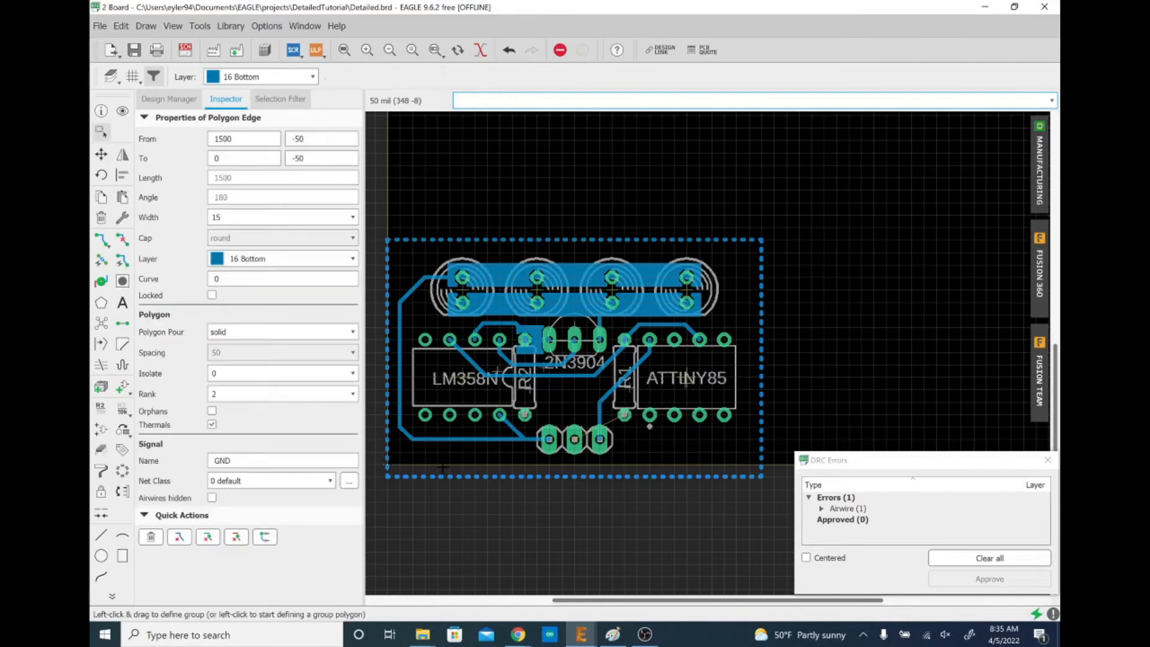
left_click_drag(380, 470, 375, 468)
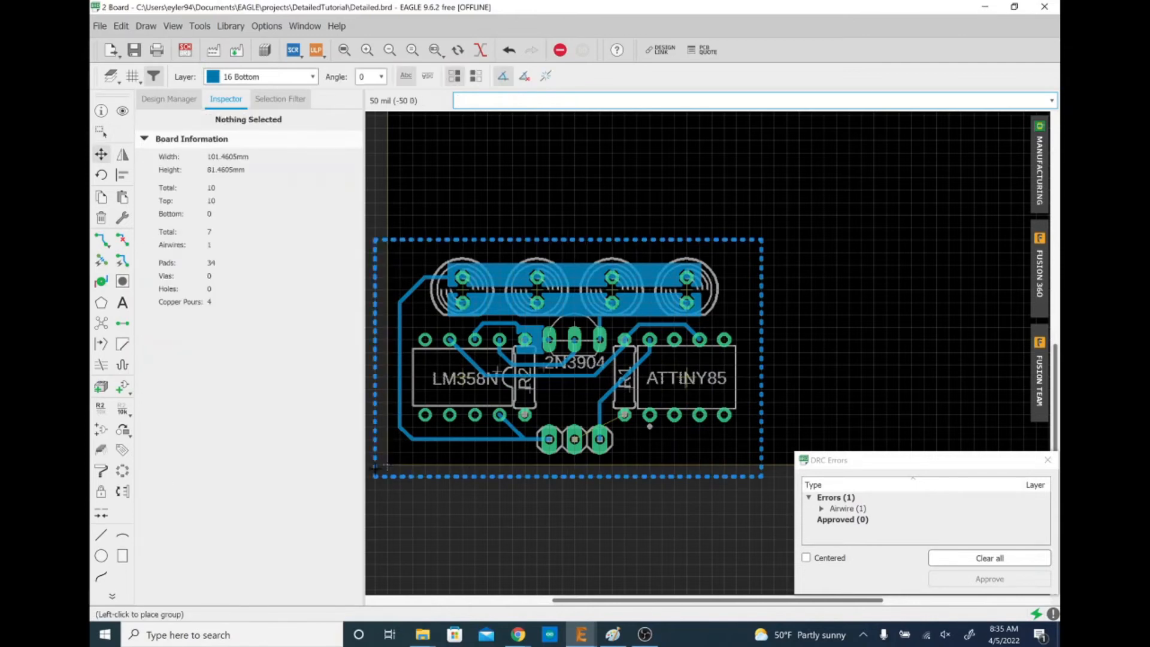
left_click(377, 373)
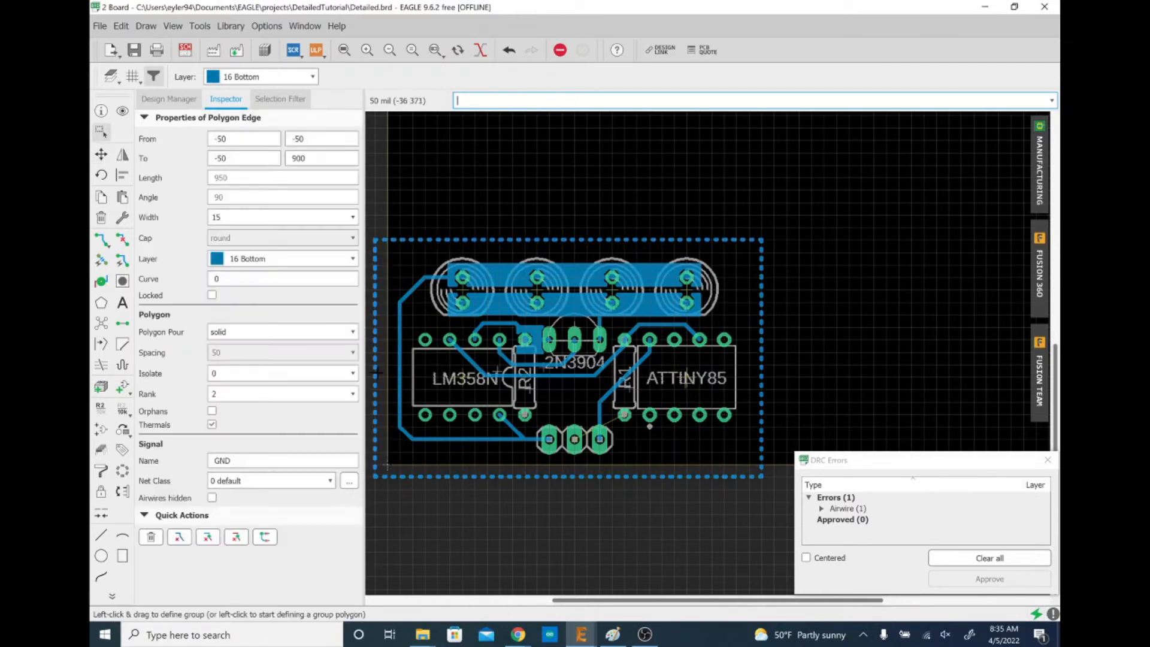
Shrink the board outline around the circuit, moving its top edge to about y 850 and its right edge to about x 1437.
scroll(377, 373, "down", 5)
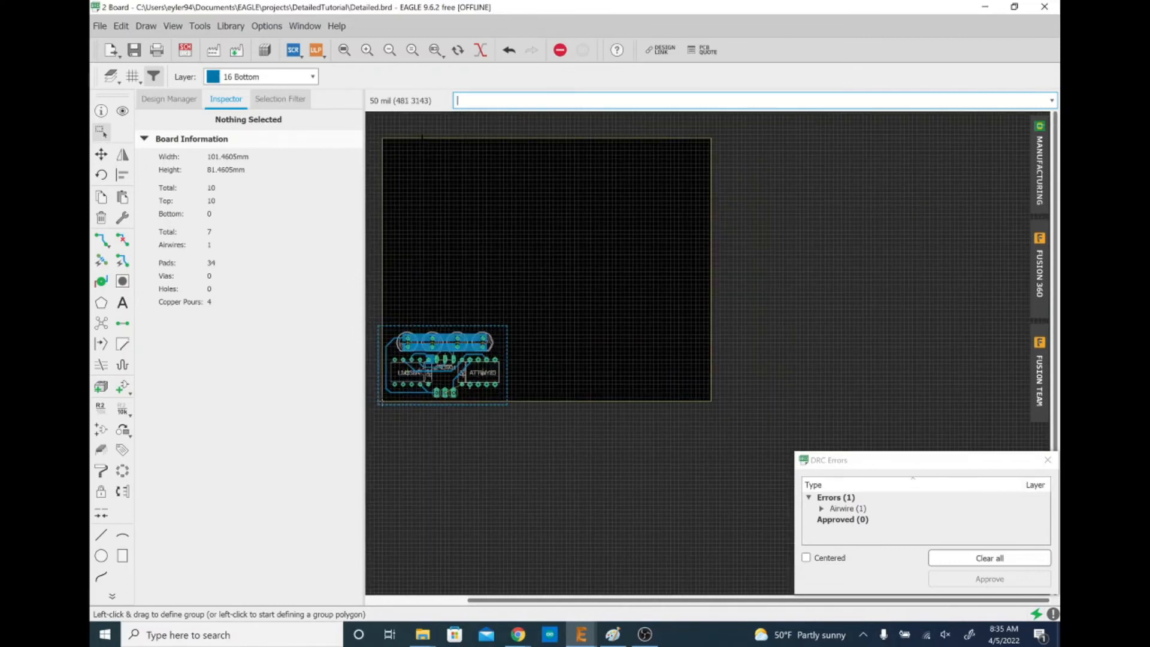
left_click(422, 136)
left_click_drag(422, 136, 423, 327)
left_click(423, 331)
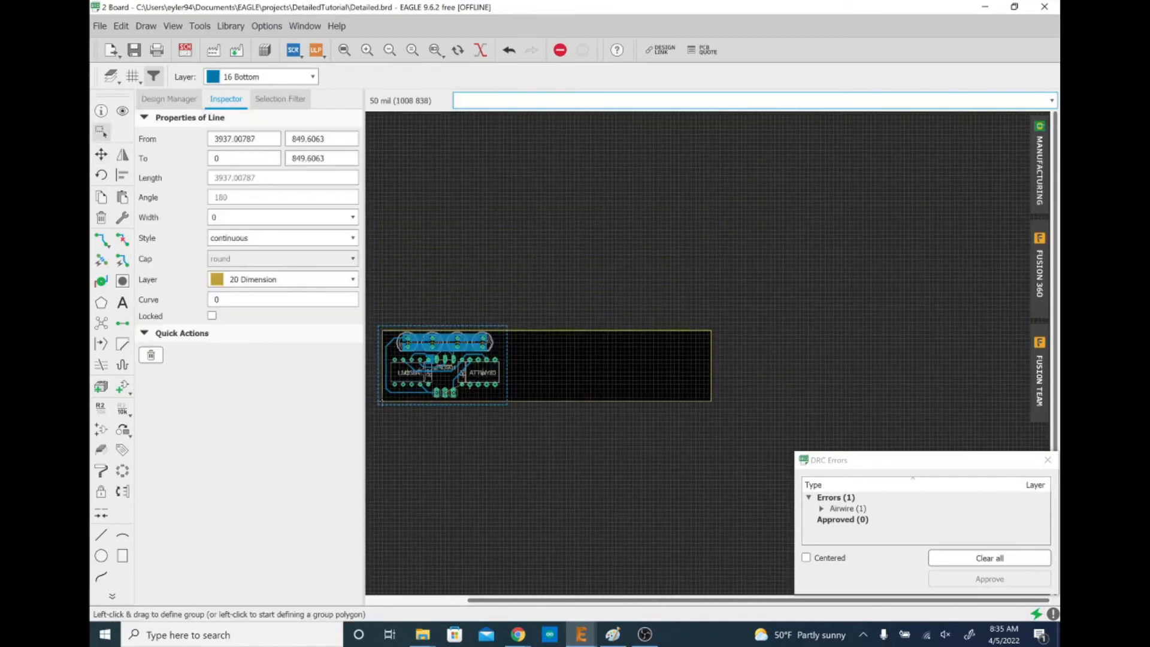
left_click(712, 365)
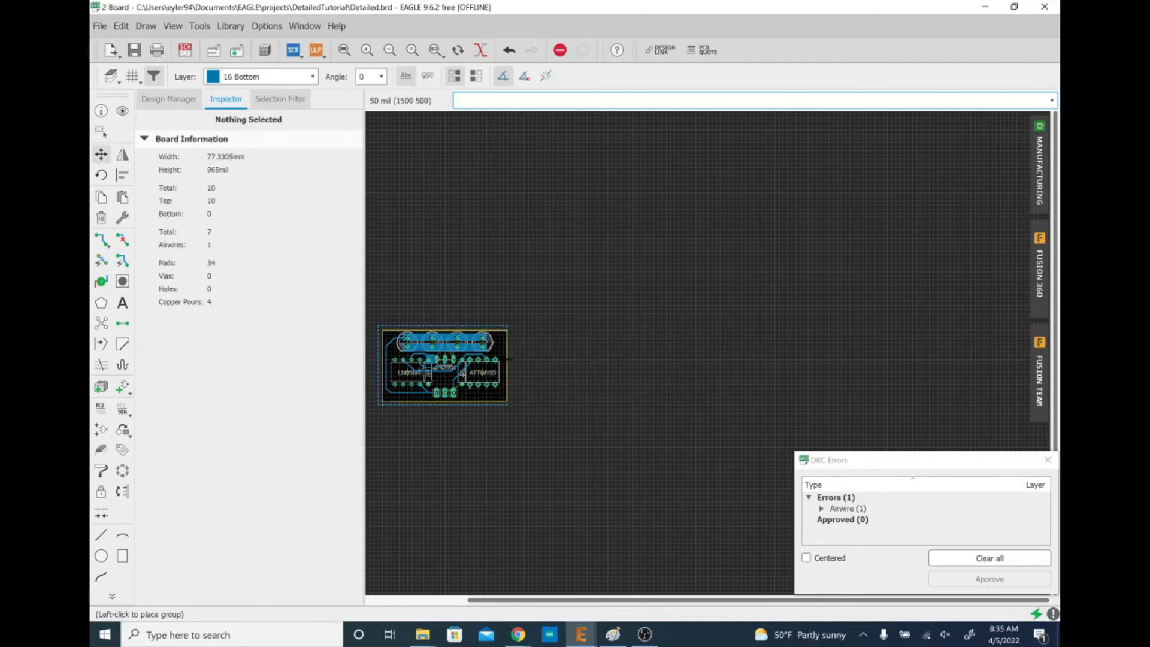
left_click(506, 359)
Recompute the ratsnest for the smaller outline and inspect the copper pour around the JP1 pads.
scroll(379, 359, "up", 5)
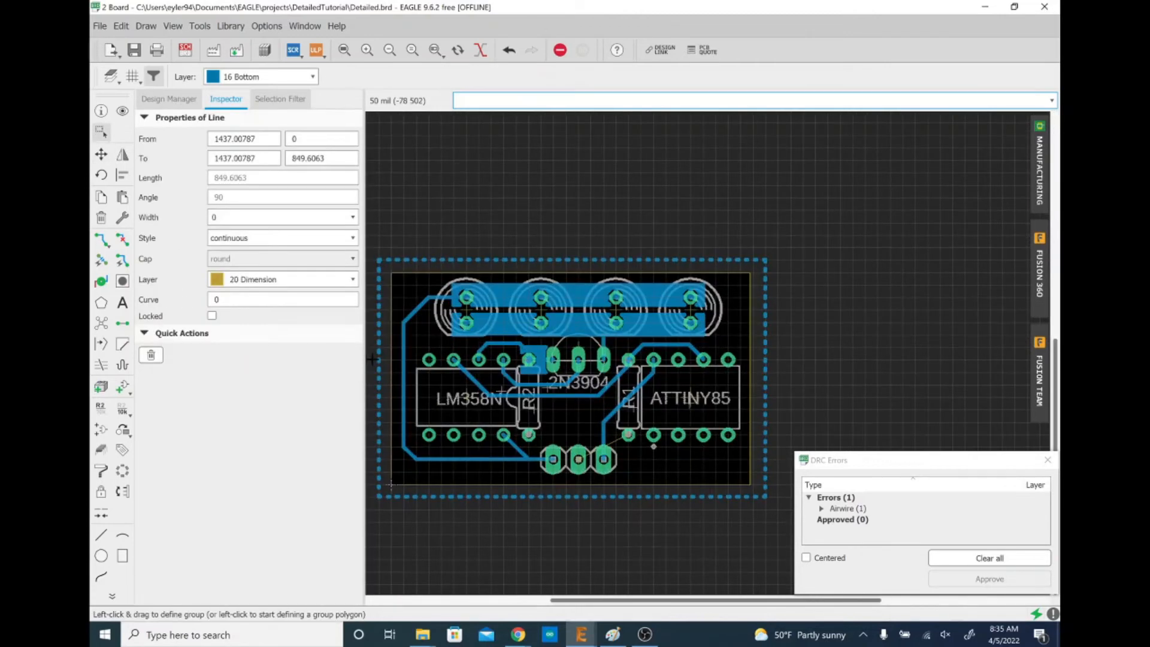
type("rat")
key("Return")
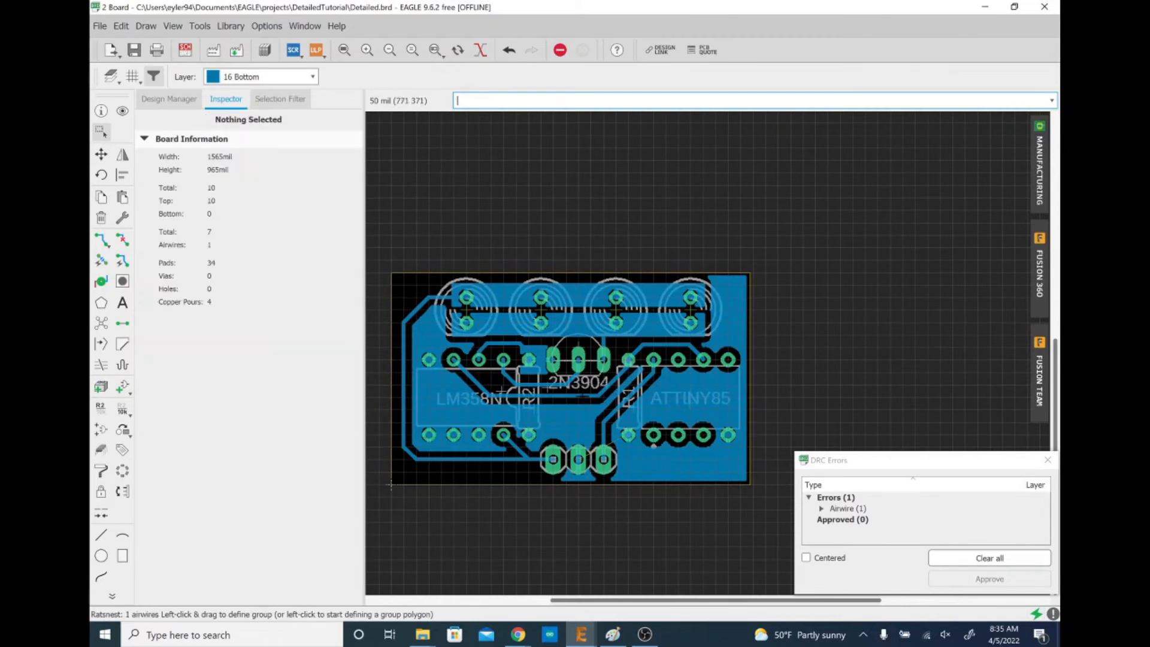
scroll(604, 478, "down", 1)
scroll(527, 492, "up", 1)
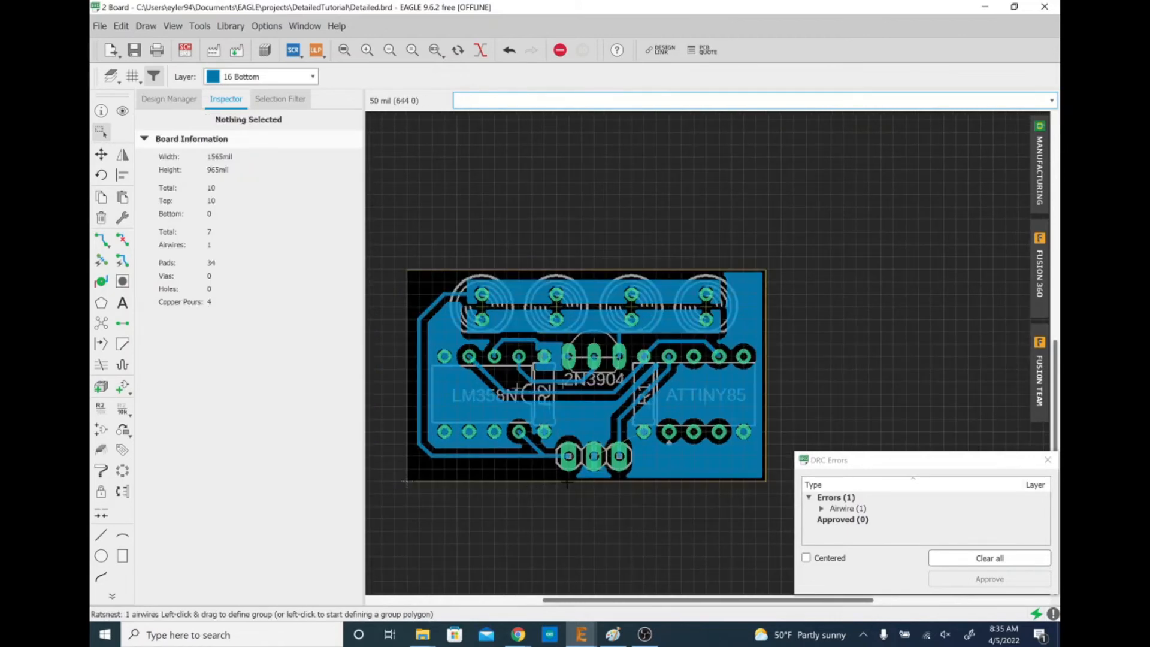
scroll(598, 444, "up", 3)
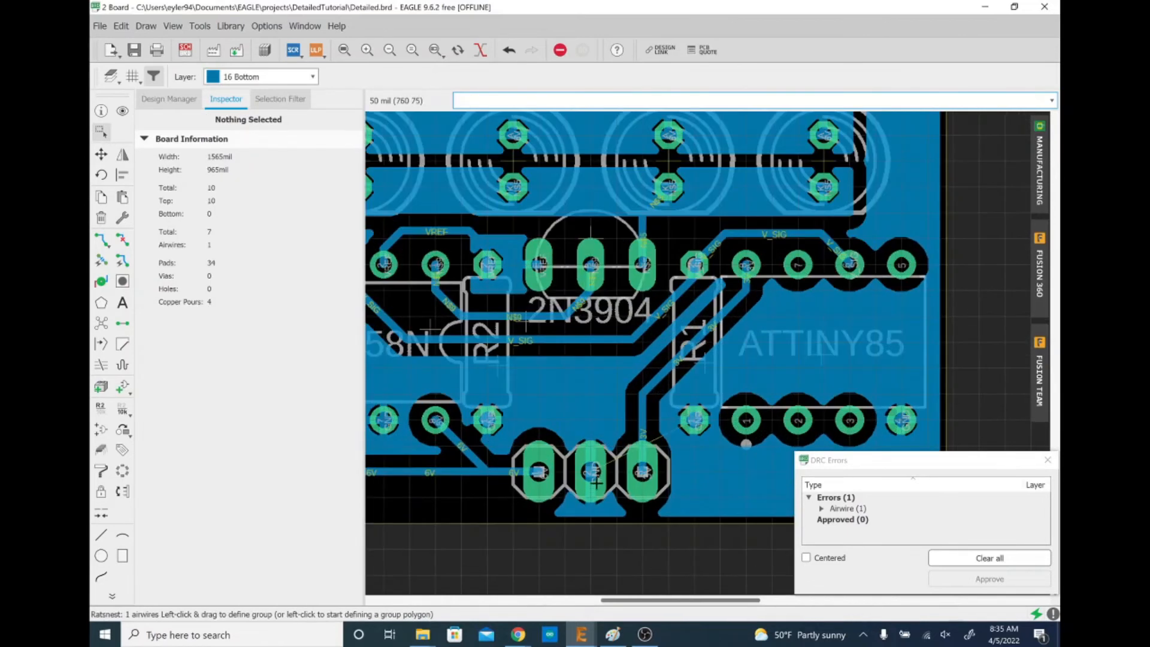
scroll(634, 449, "down", 4)
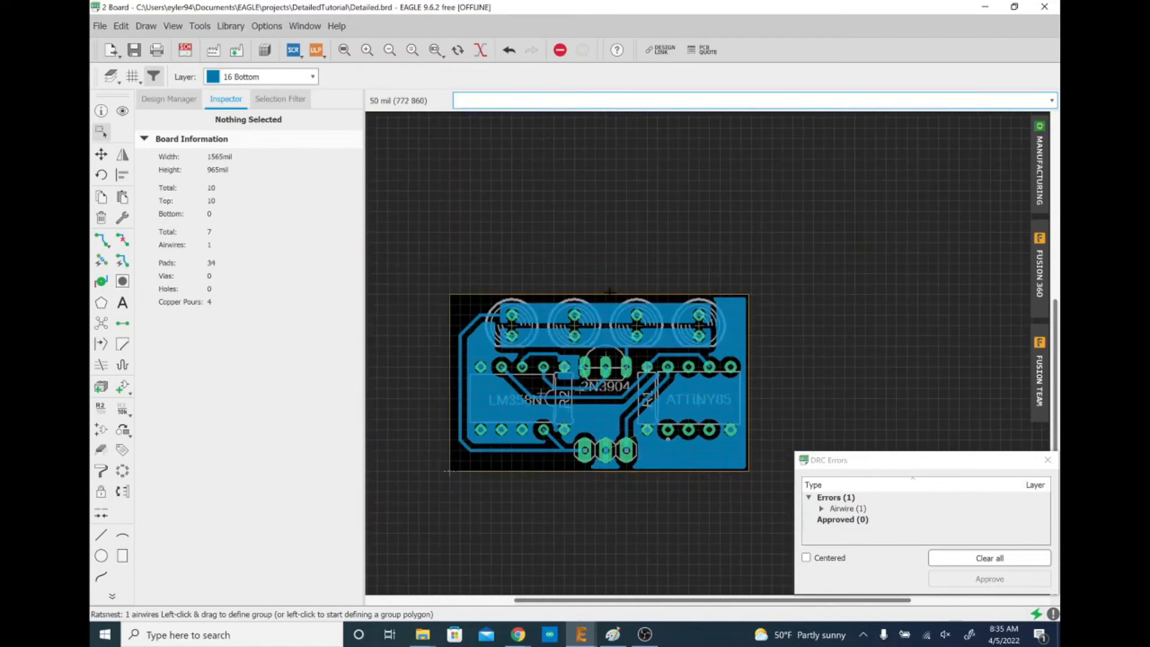
Extend the board outline, moving its top edge to about y 900 and its right edge 50 mil outward.
left_click_drag(610, 295, 610, 284)
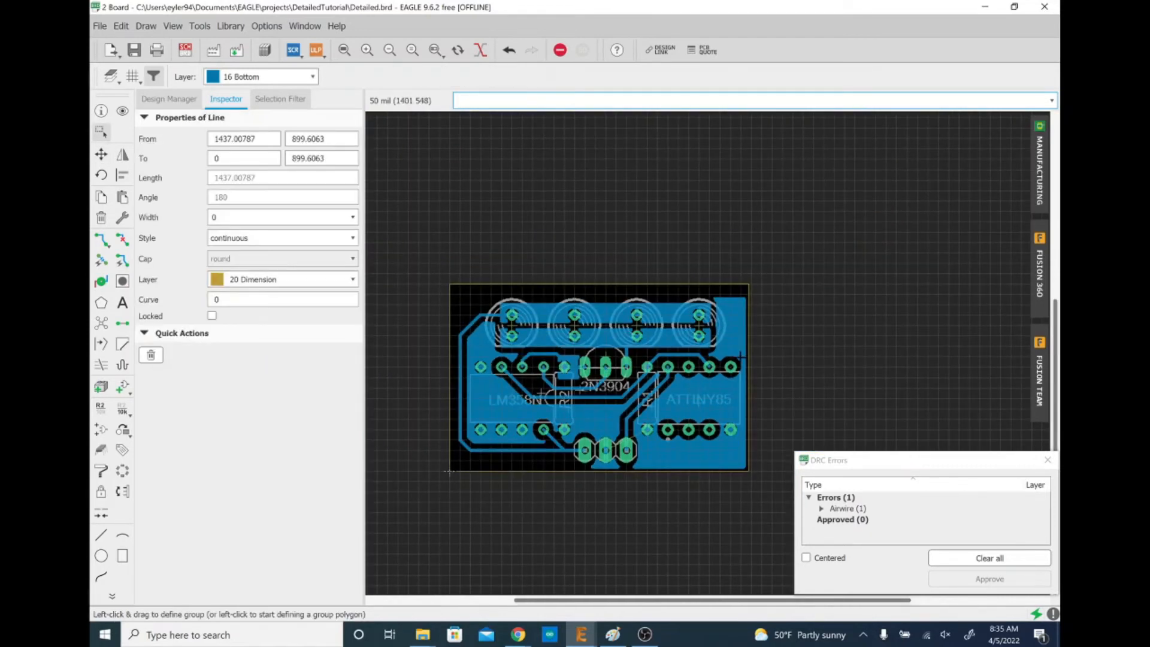
left_click_drag(753, 358, 761, 358)
Shift all components and traces together 50 mil right and 50 mil up within the outline, and recompute the ratsnest.
left_click(743, 299)
left_click_drag(752, 291, 507, 445)
left_click_drag(467, 464, 453, 469)
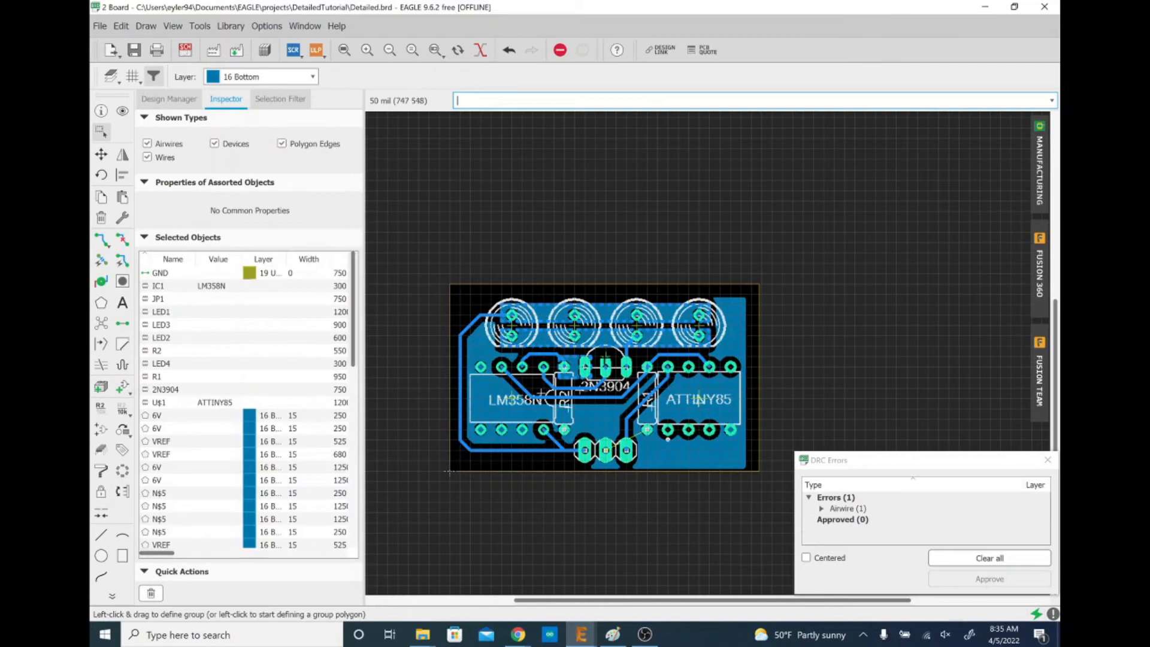
left_click(604, 358)
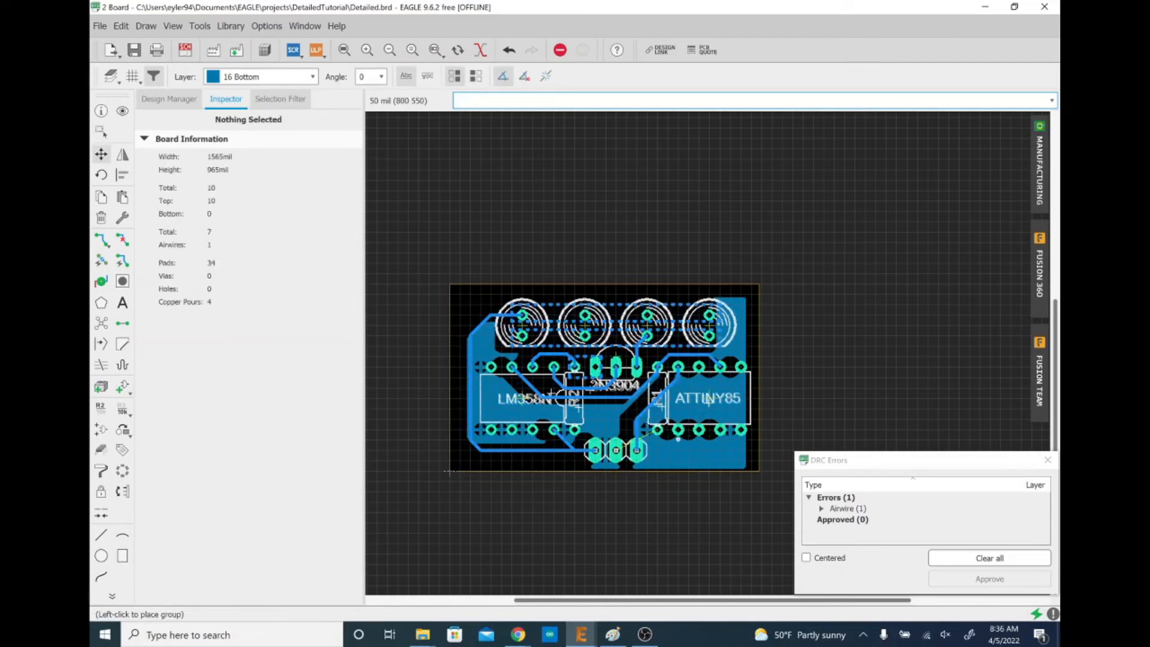
left_click(616, 351)
type("ratsnest")
key("Return")
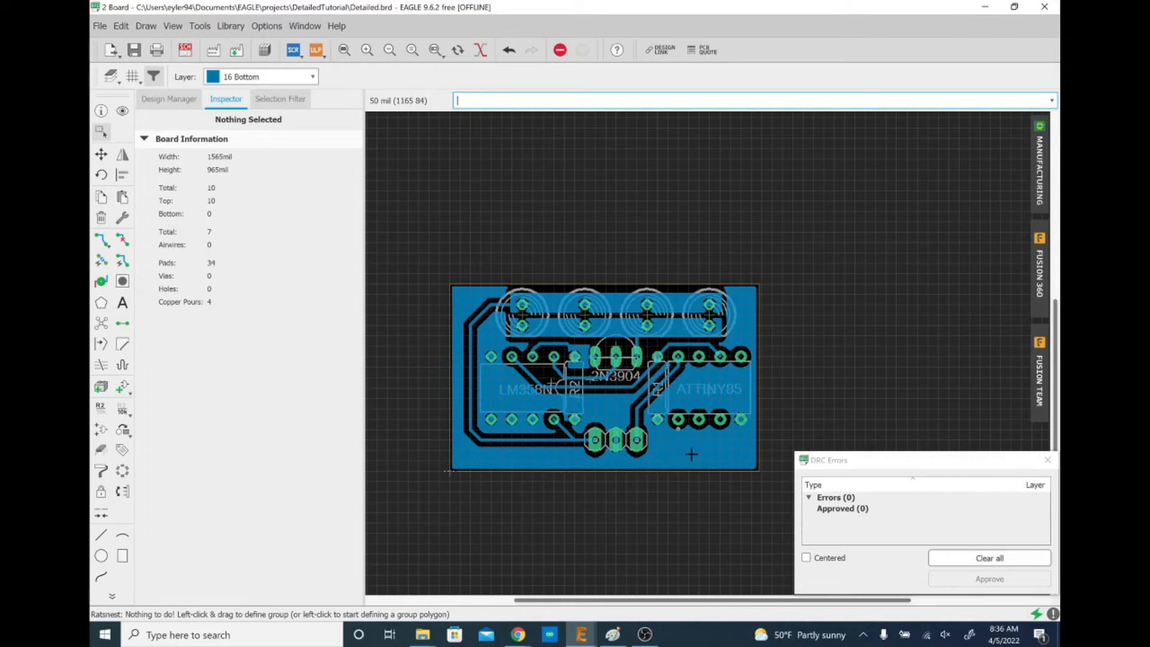
Place two holes with a 125 mil drill, one at (1350, 100) and one at (100, 750).
left_click(122, 282)
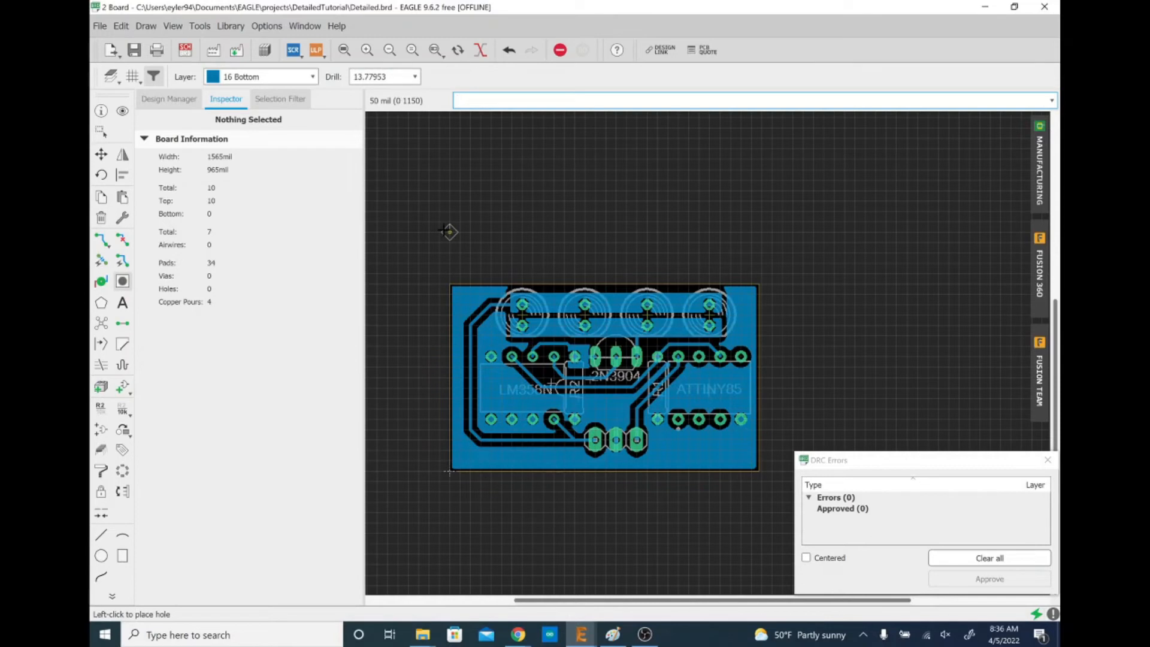
left_click_drag(391, 76, 364, 76)
type("125")
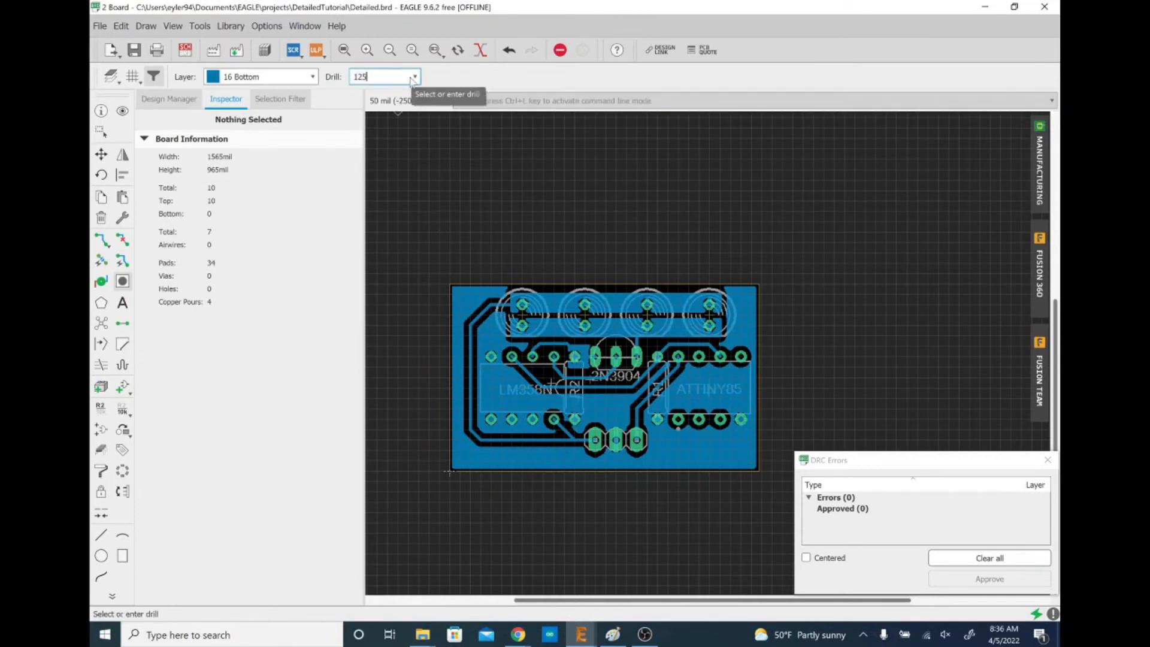
key("Return")
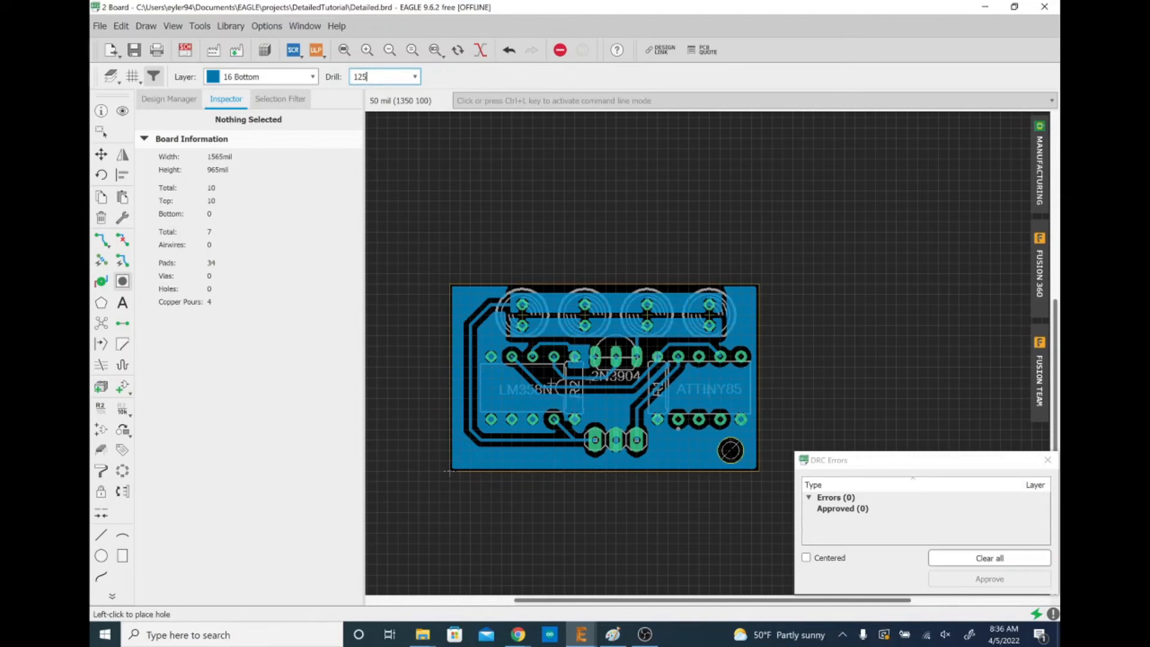
left_click(730, 450)
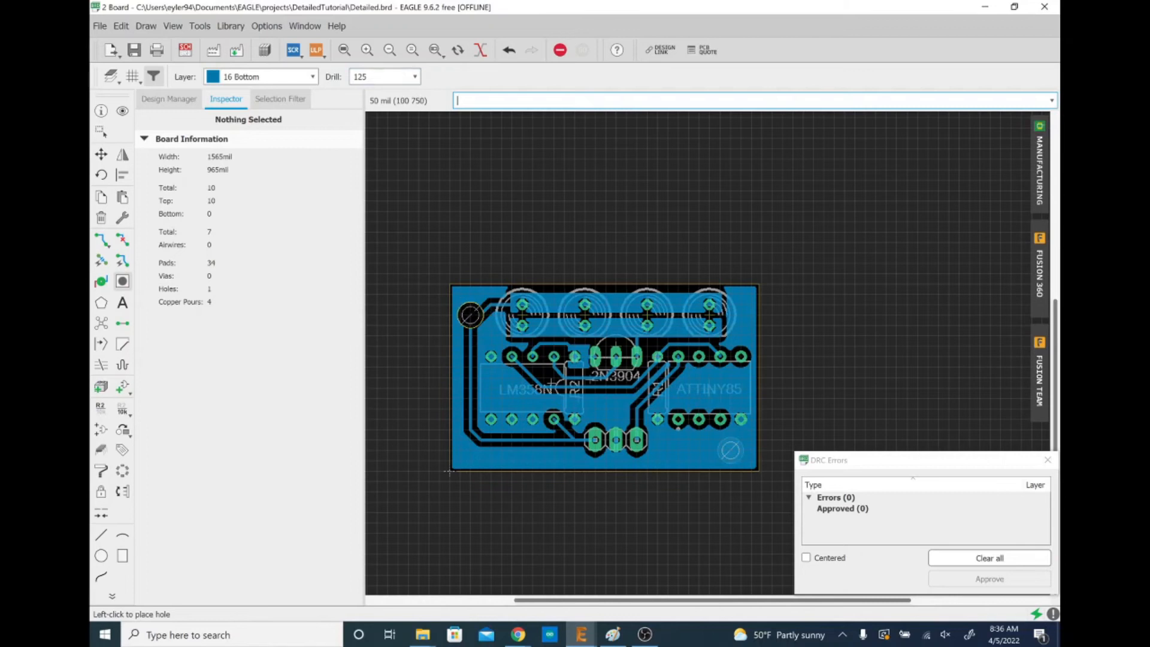
left_click(471, 314)
key("Escape")
Move the diagonal 6V trace segment away from the upper-left hole so it runs from (240, 800) to (100, 660).
scroll(474, 313, "up", 5)
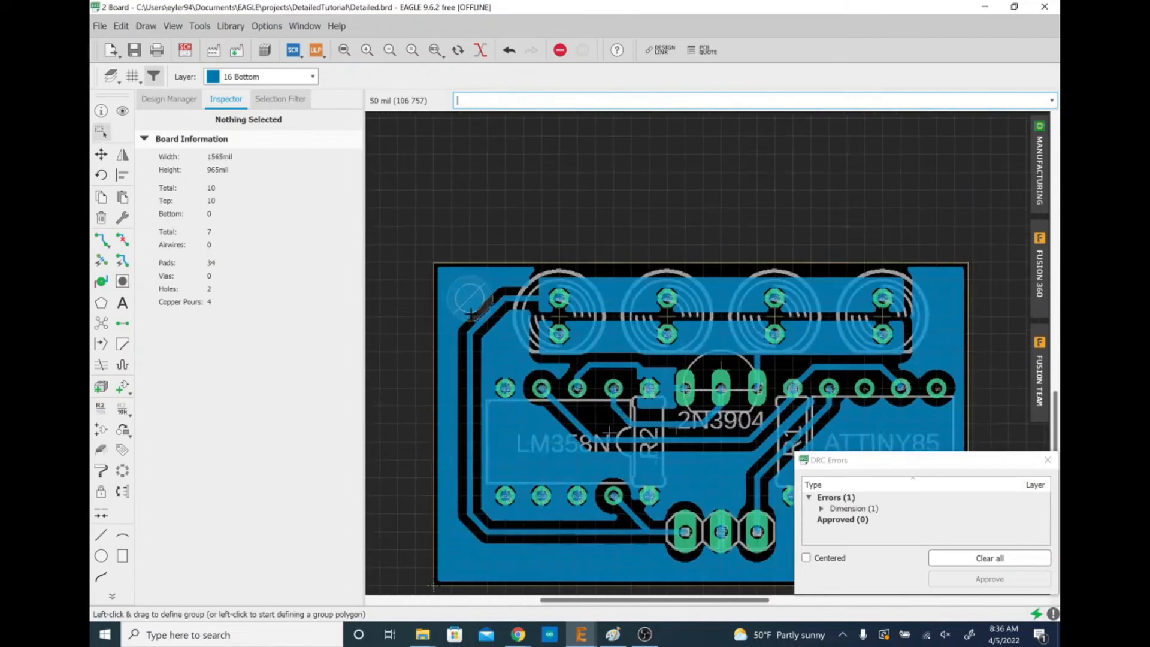
scroll(477, 315, "up", 1)
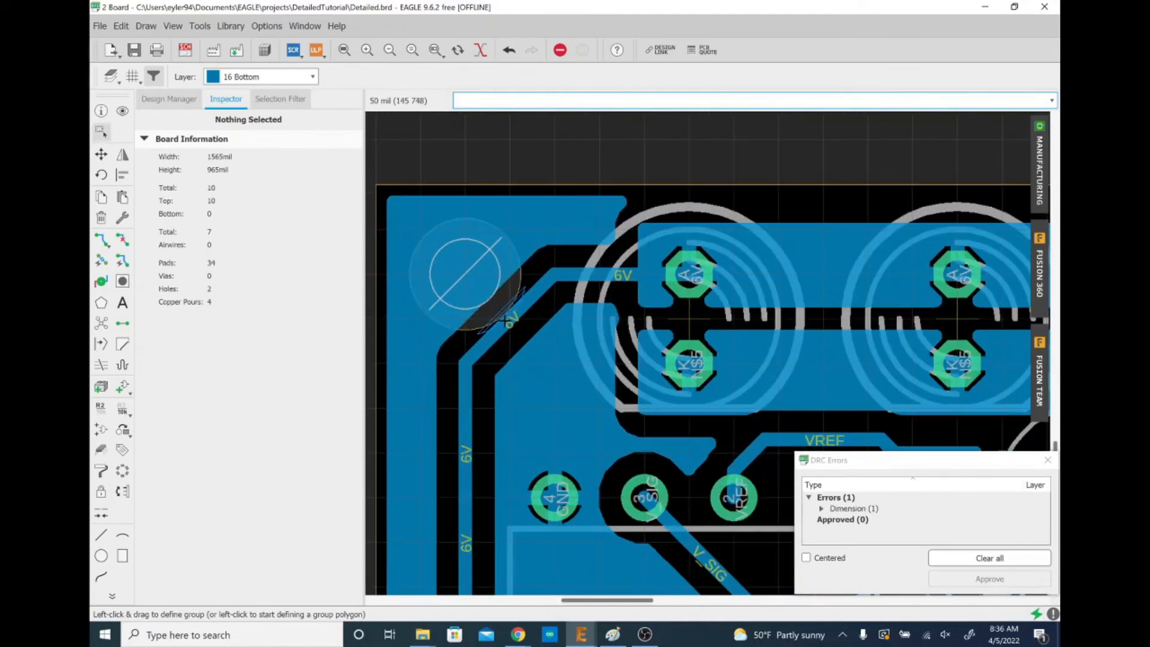
left_click(519, 312)
left_click_drag(520, 312, 532, 330, "alt")
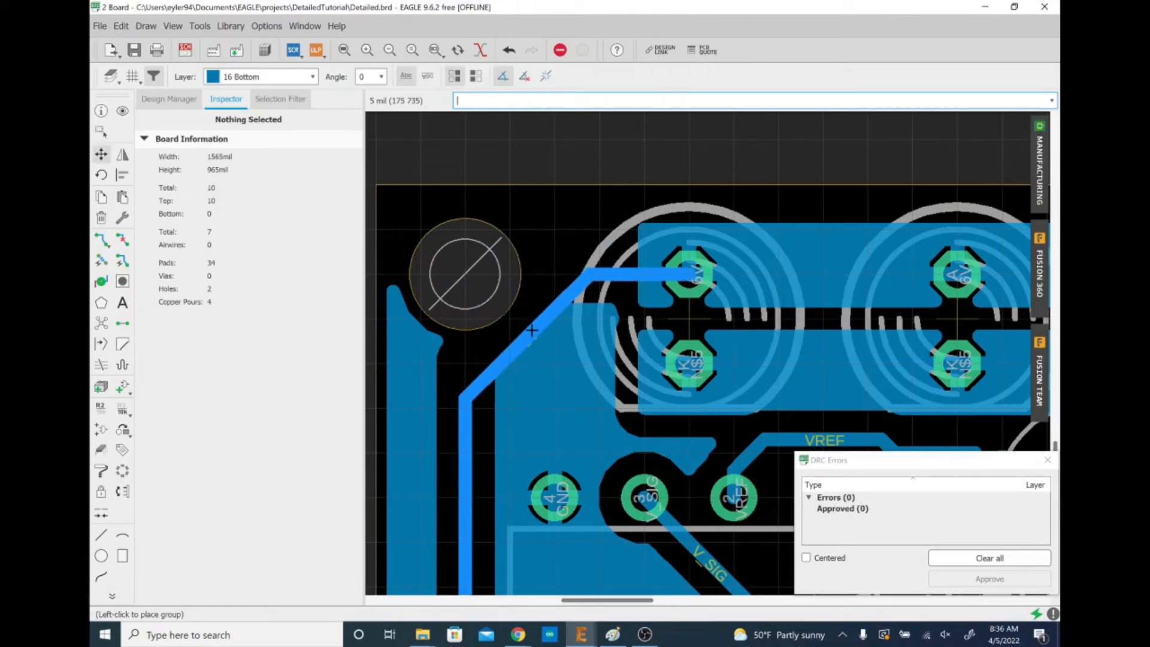
left_click(532, 330)
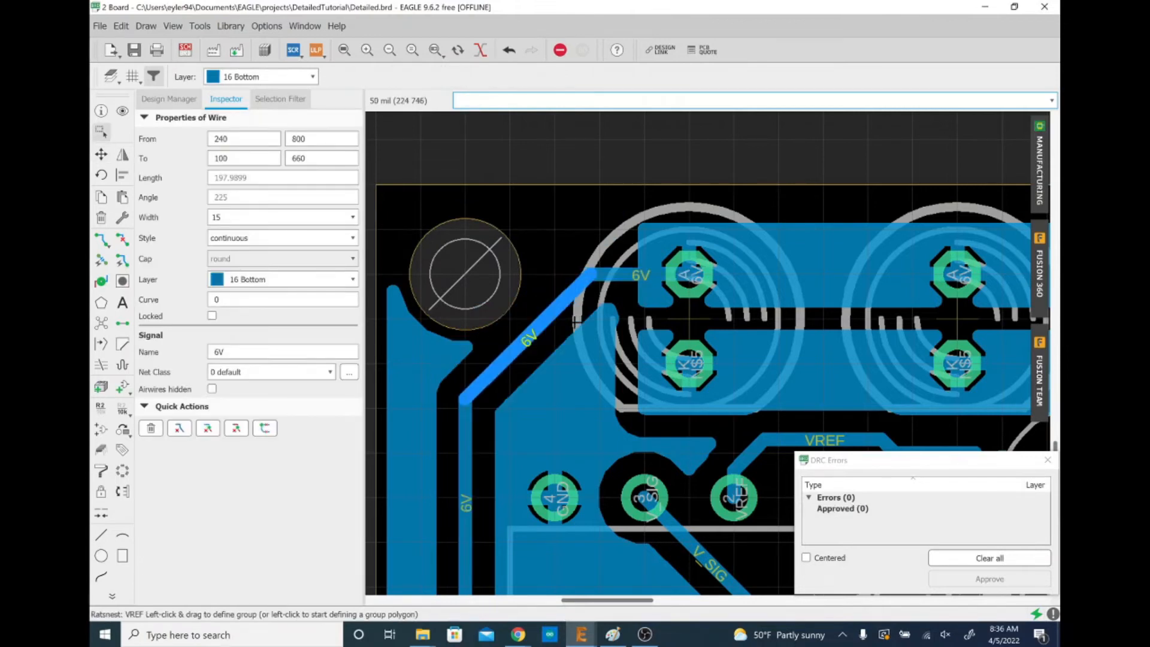
left_click(521, 286)
Review the complete board with both mounting holes and close the DRC Errors window.
scroll(492, 255, "down", 8)
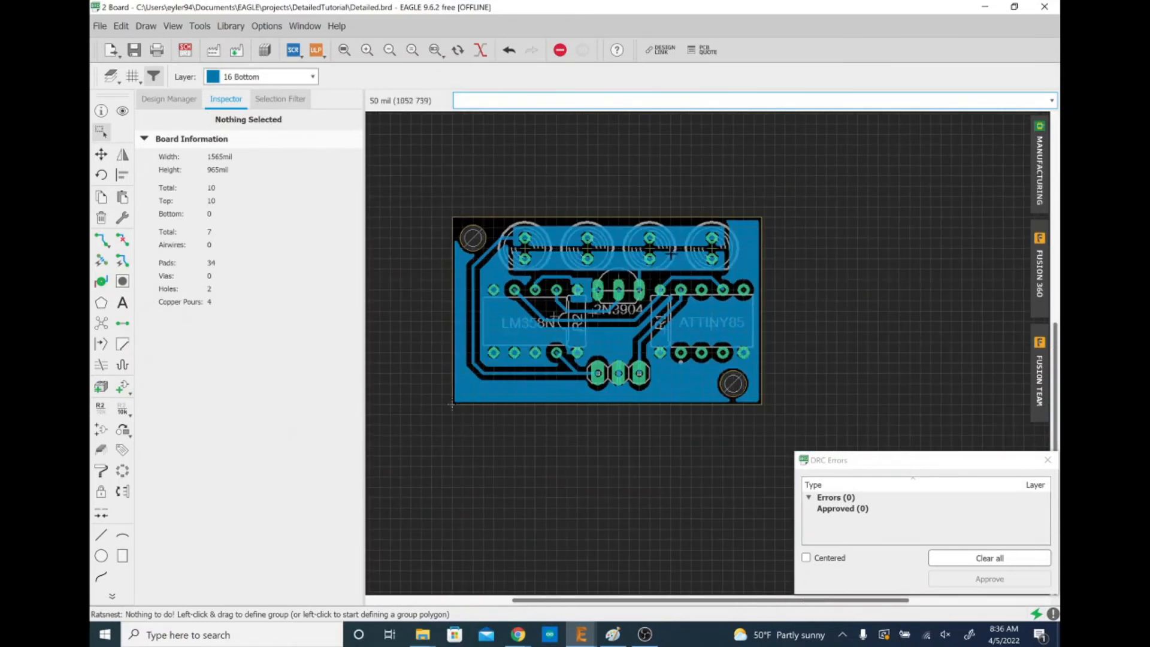
scroll(591, 240, "up", 1)
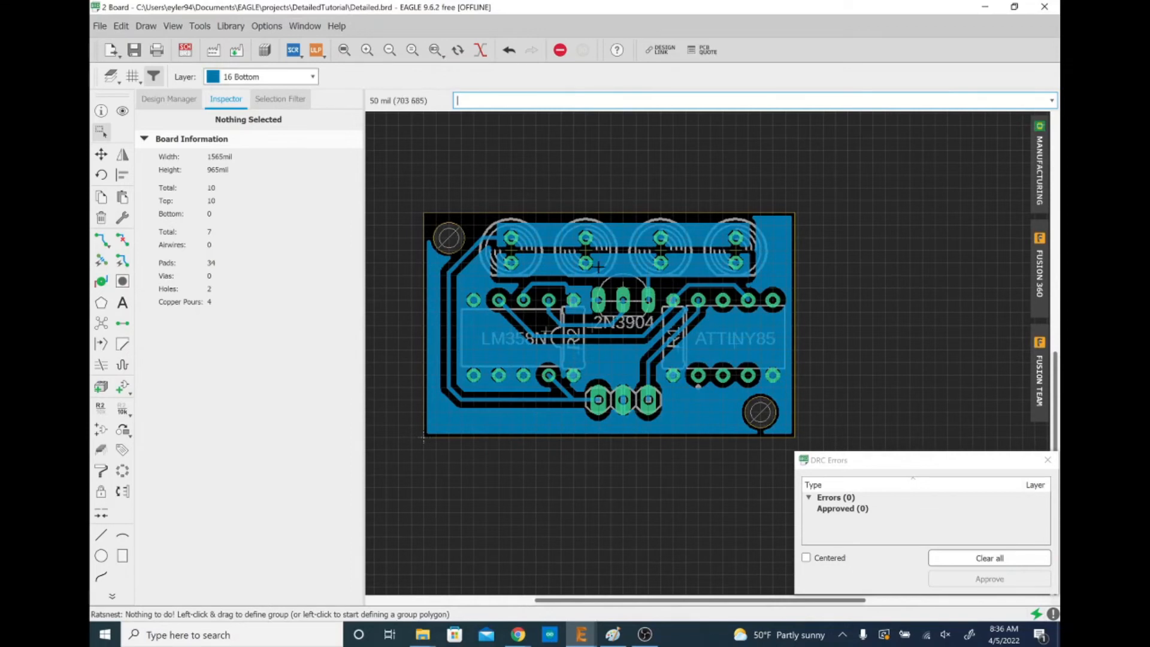
left_click(1048, 461)
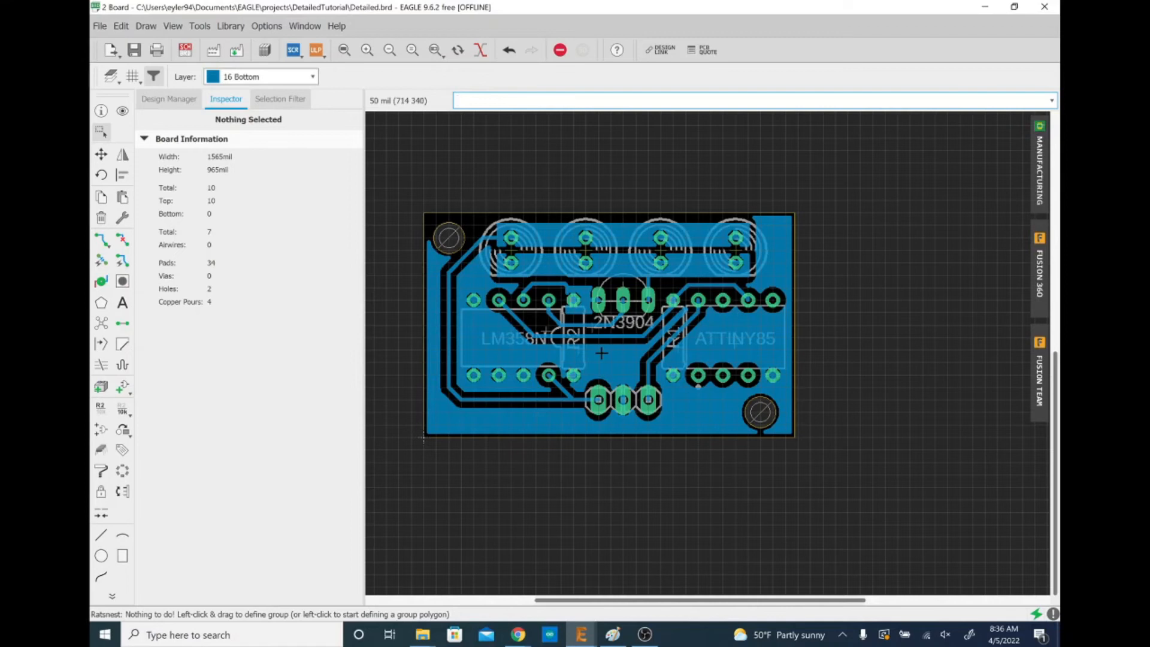
Open the list of available ULPs for the board and search it for "bmp".
left_click(325, 56)
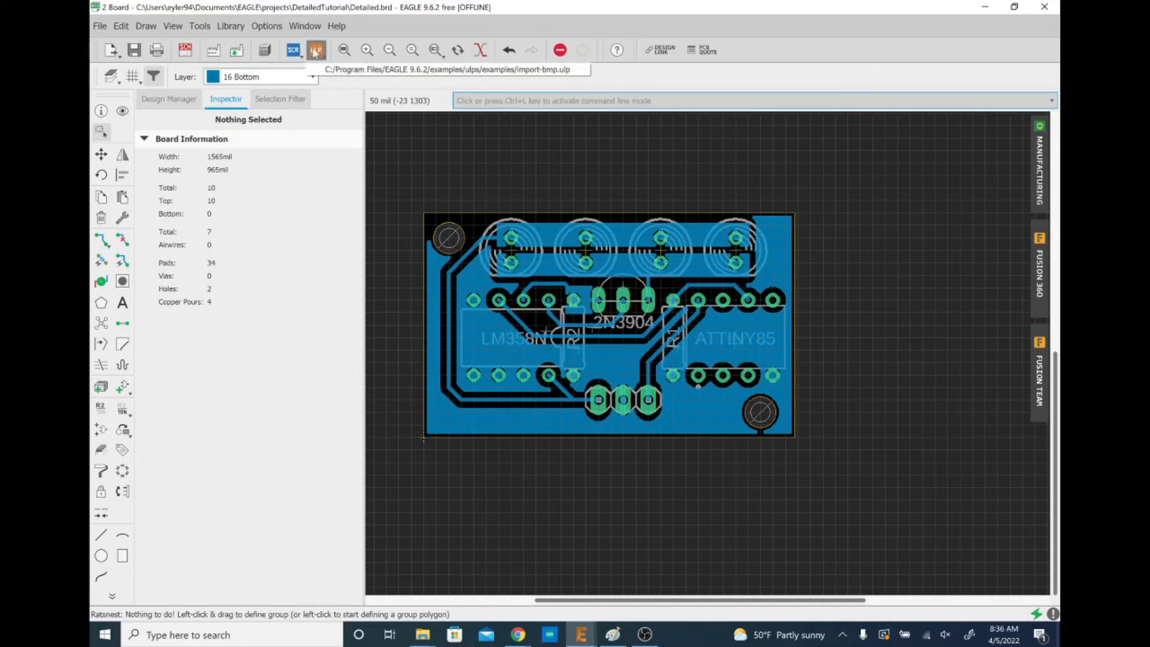
left_click(316, 50)
left_click(316, 50)
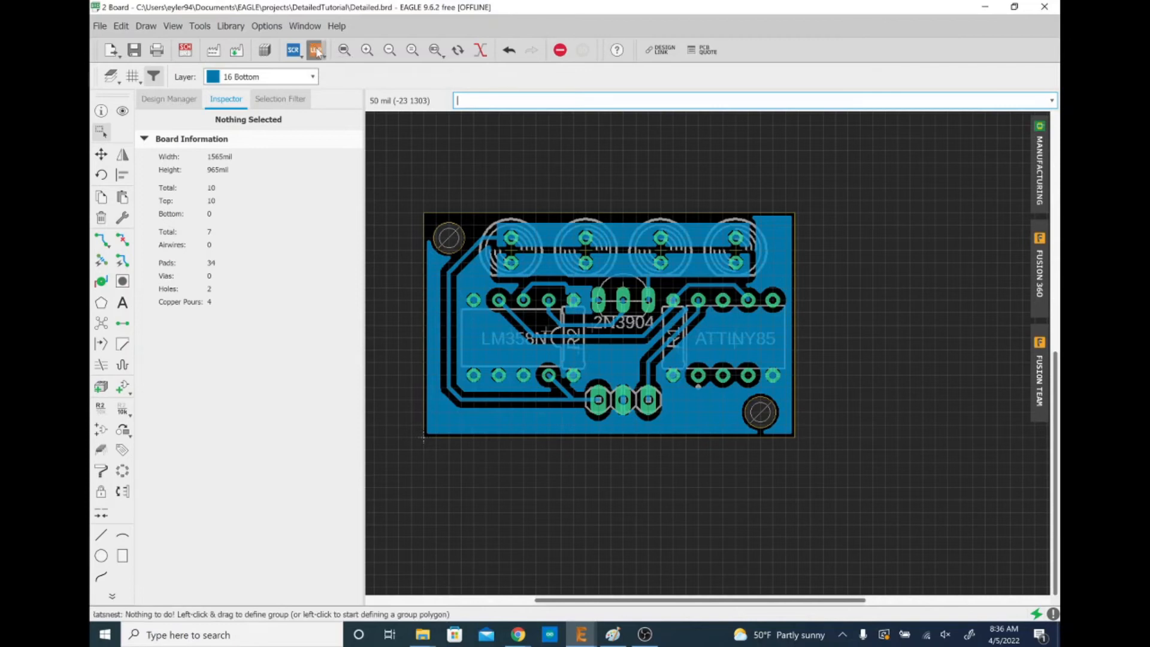
left_click(317, 52)
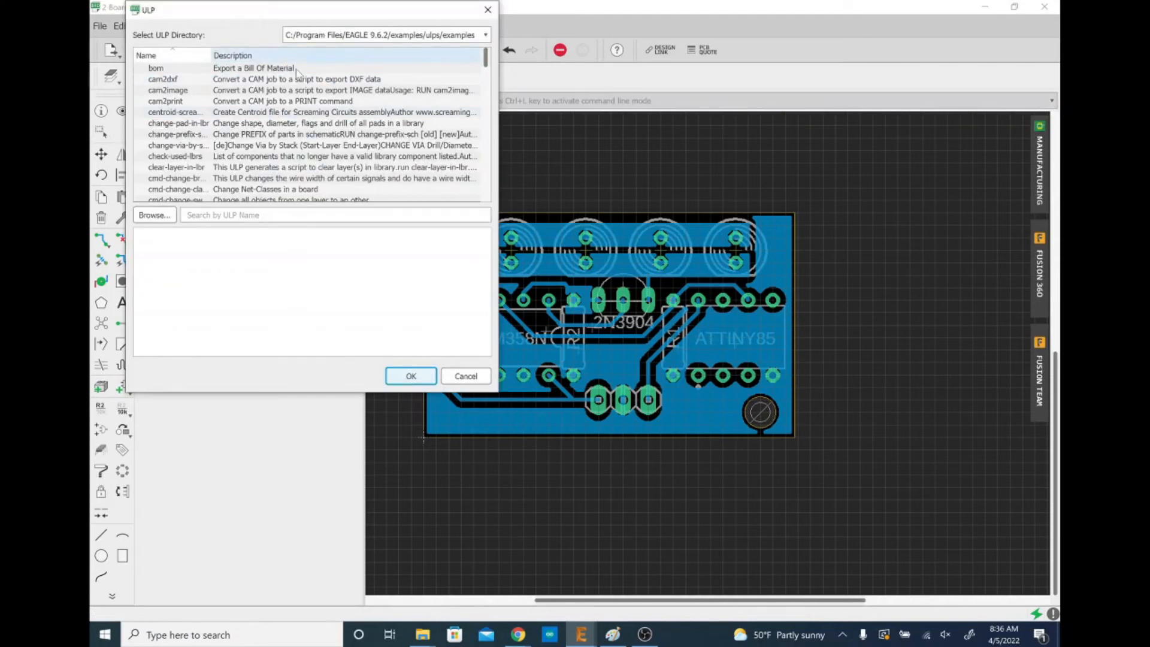
scroll(305, 135, "down", 3)
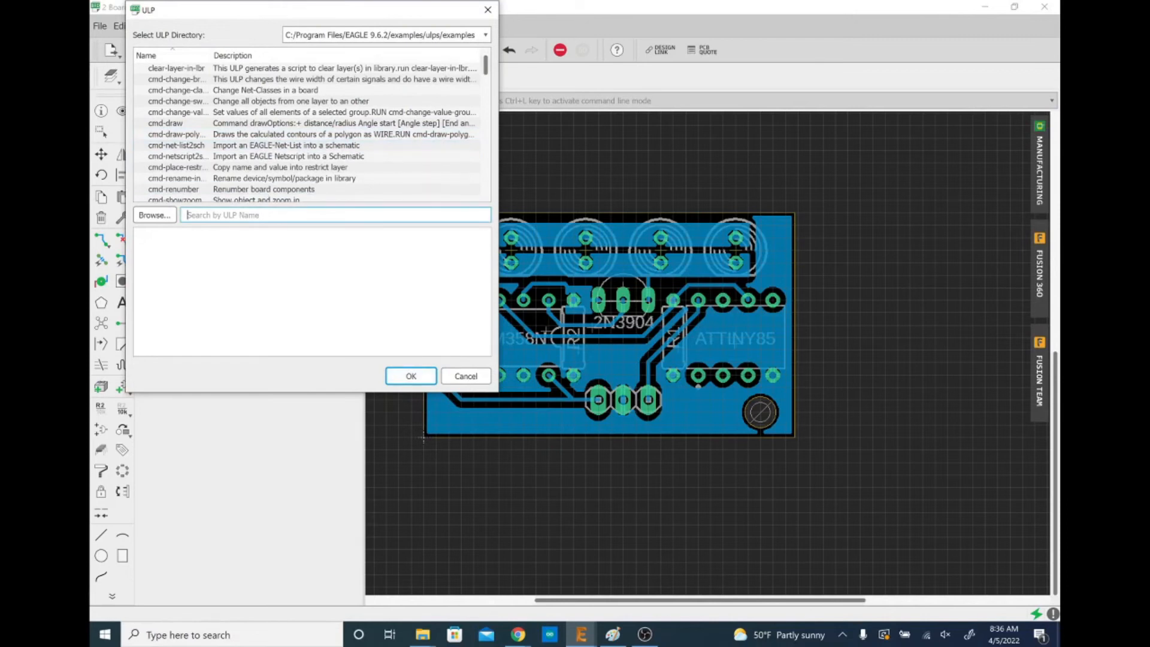
type("bmp")
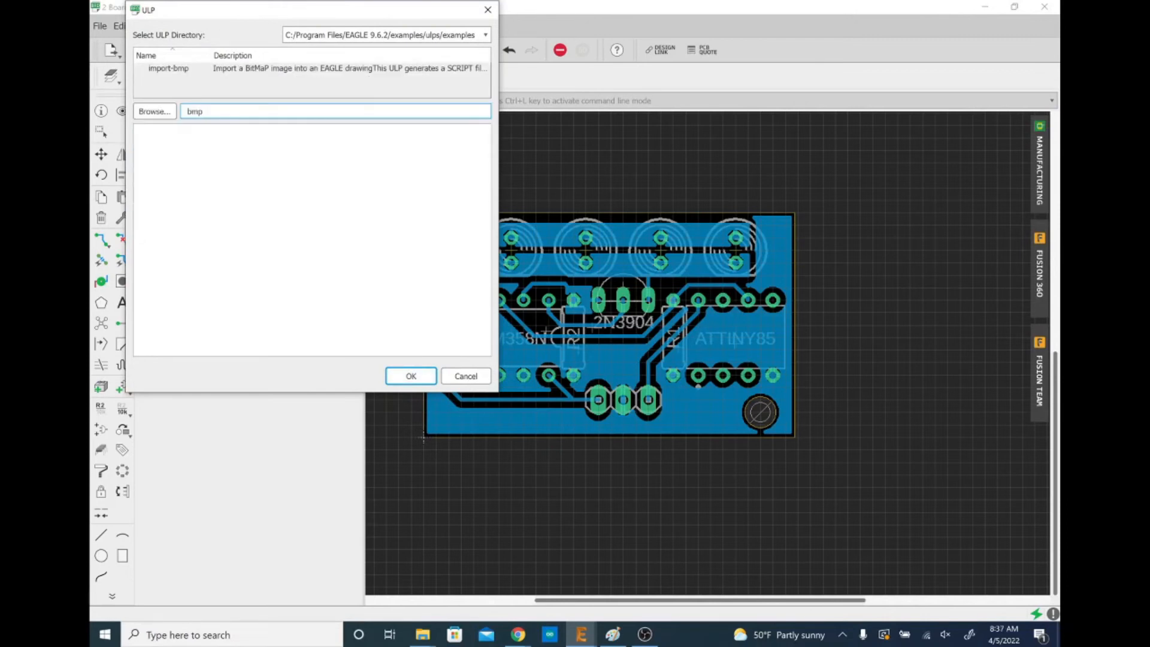
Run the import-bmp ULP, accept its description, and open the Pictures folder when choosing the bitmap file.
left_click(263, 212)
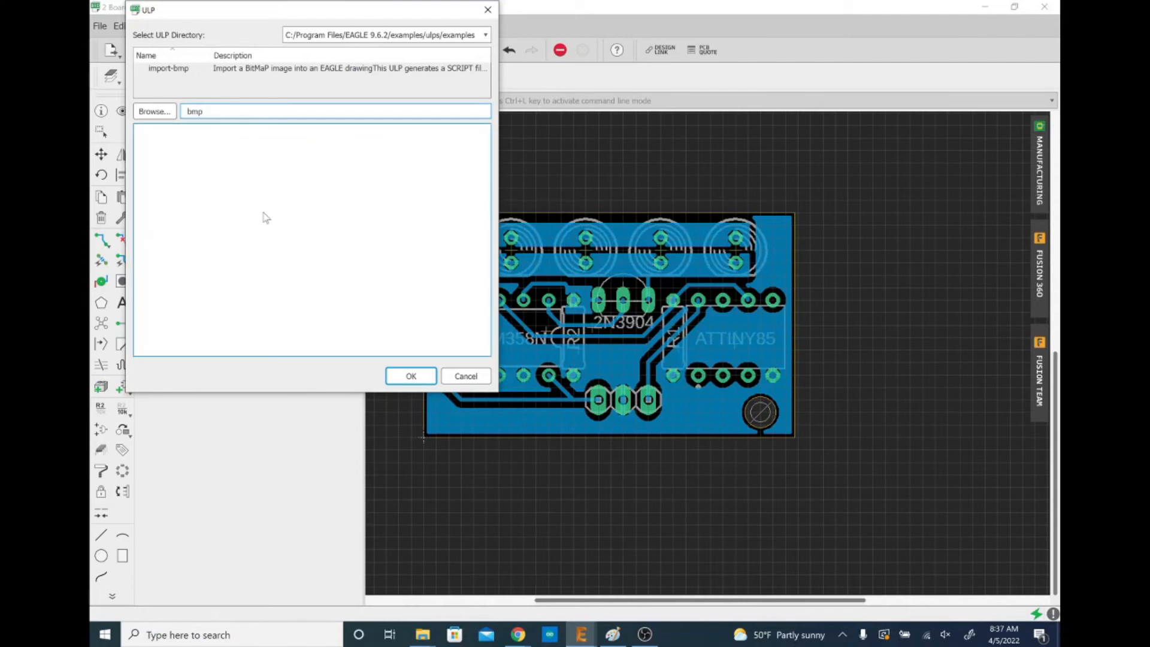
left_click(177, 69)
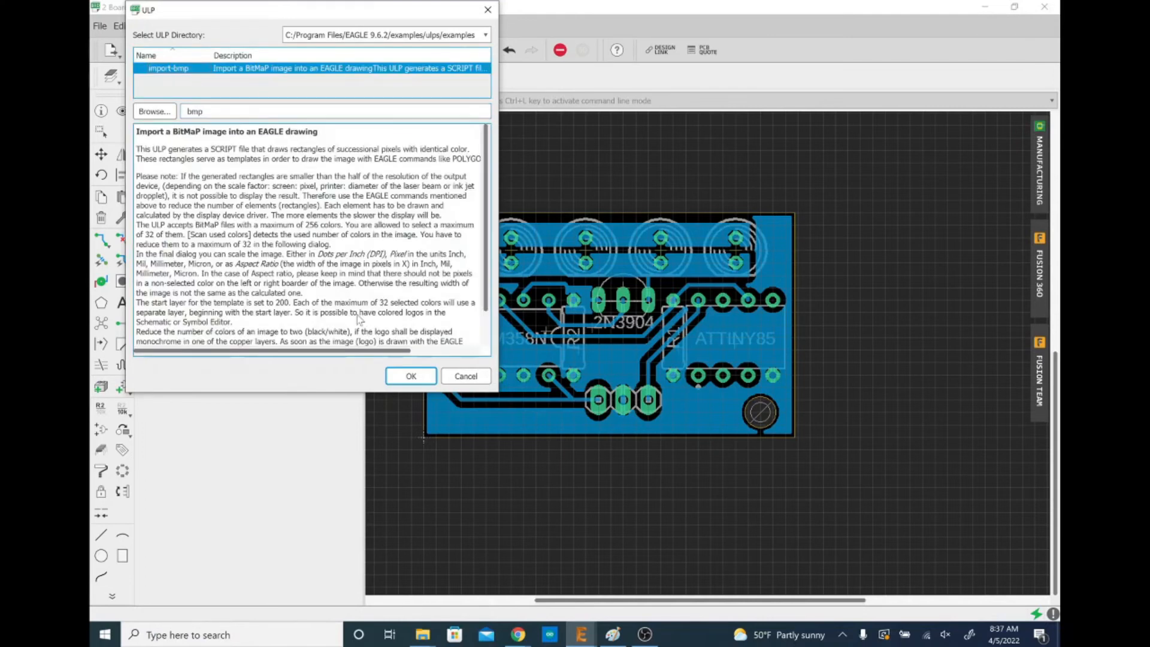
left_click(395, 375)
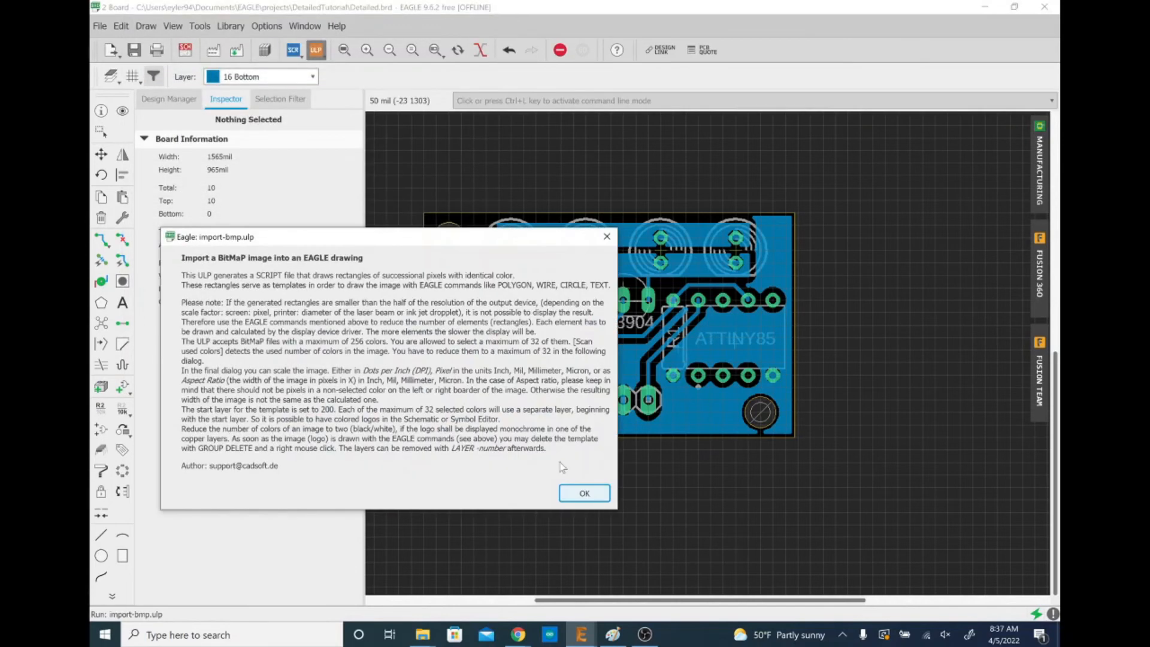
left_click(582, 493)
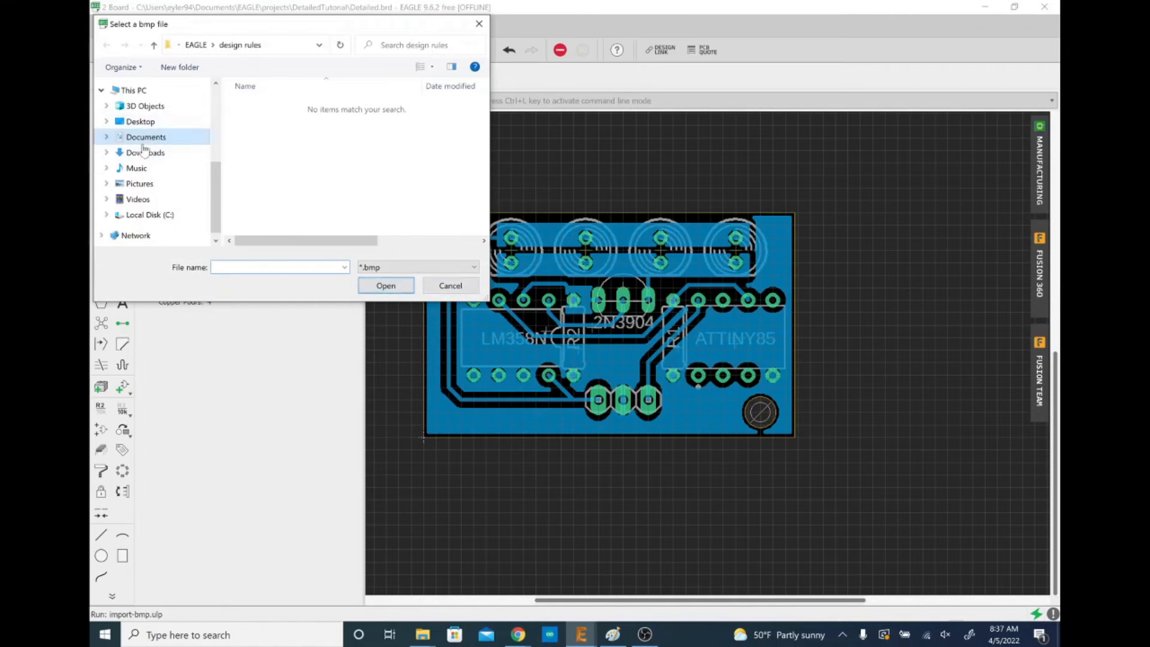
left_click(139, 184)
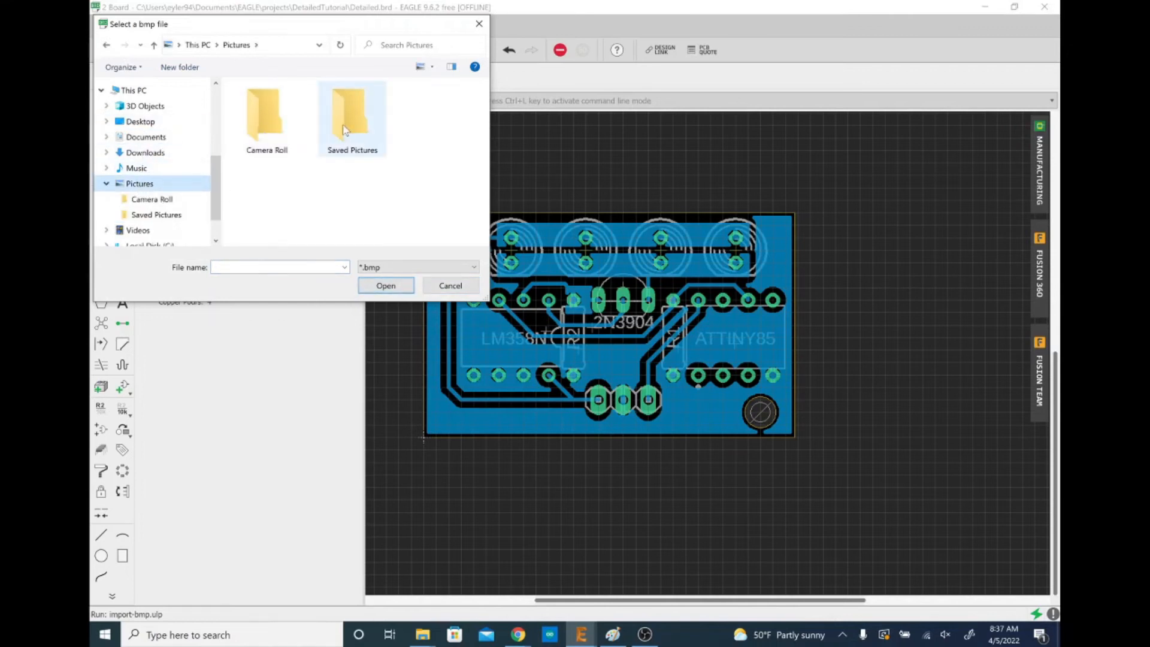
key("alt+Tab")
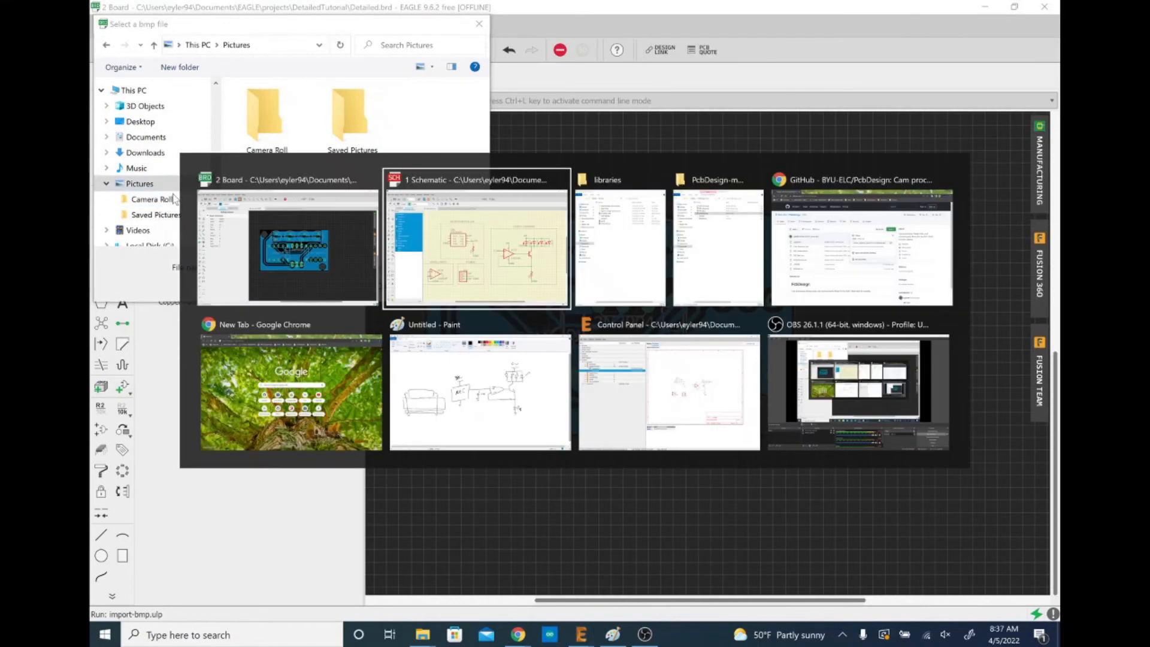
key("alt+Tab")
key("alt+Tab")
key("alt+Tab")
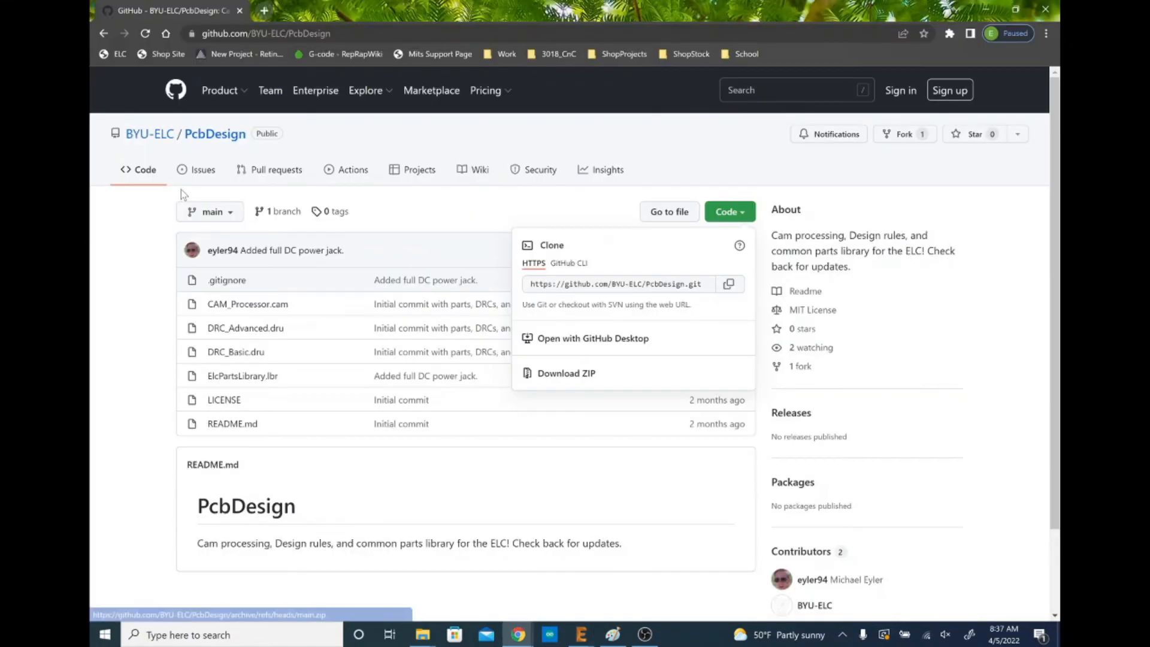
key("ctrl+t")
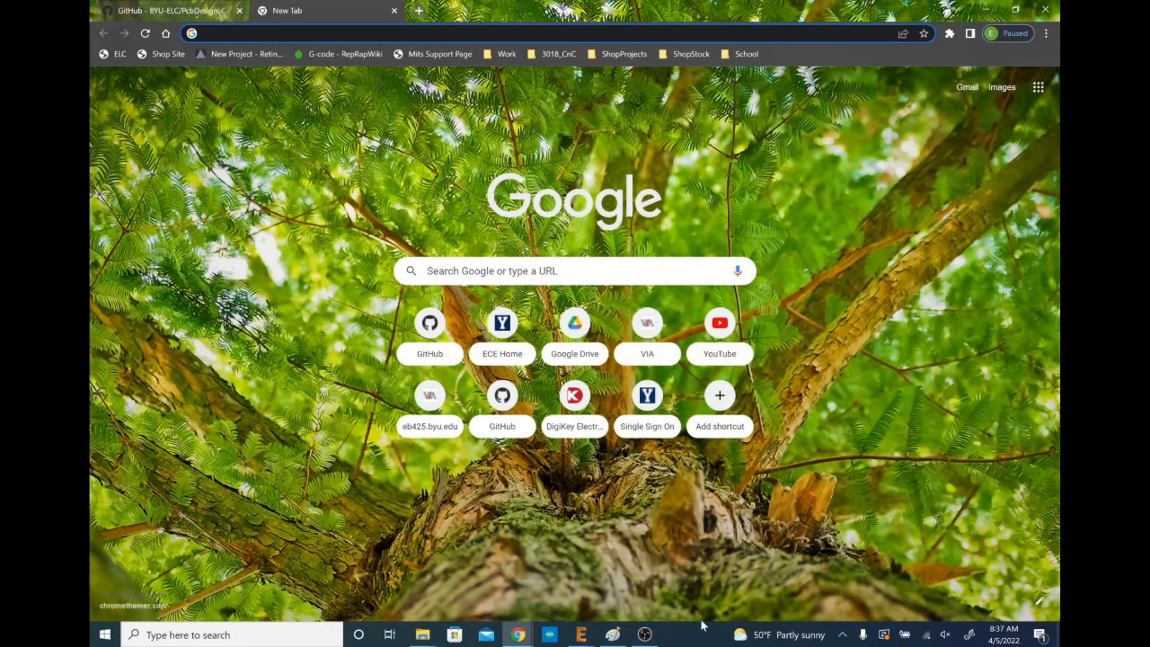
Switch to Paint and start a new blank picture, discarding the unsaved circuit sketch.
left_click(611, 637)
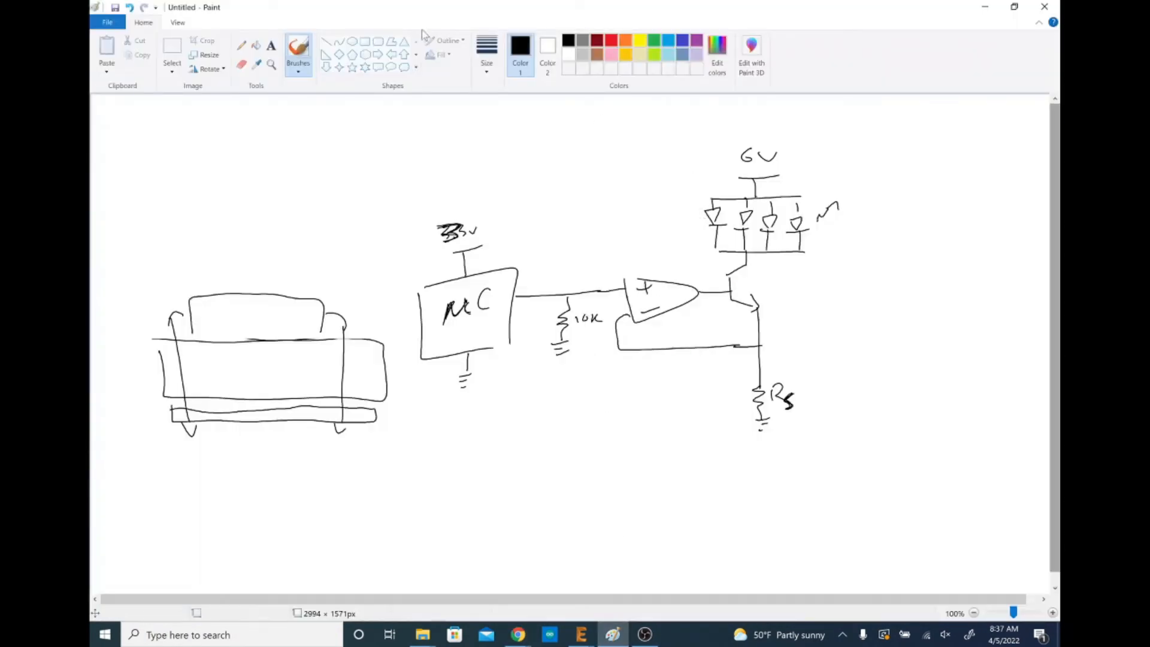
left_click(108, 22)
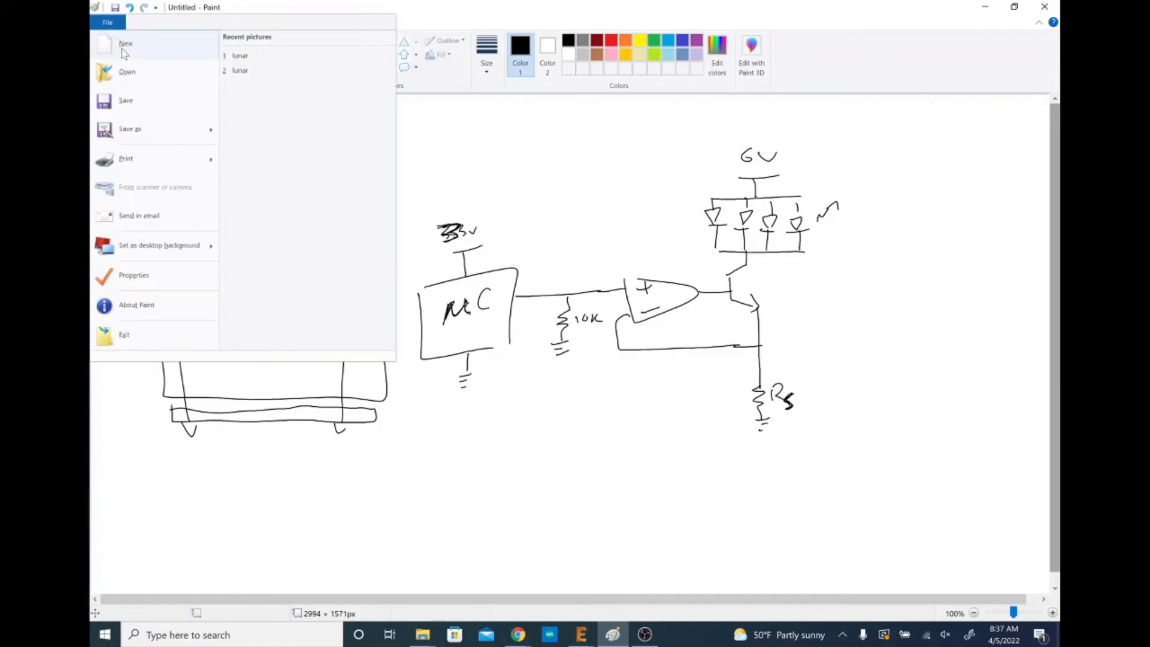
left_click(123, 48)
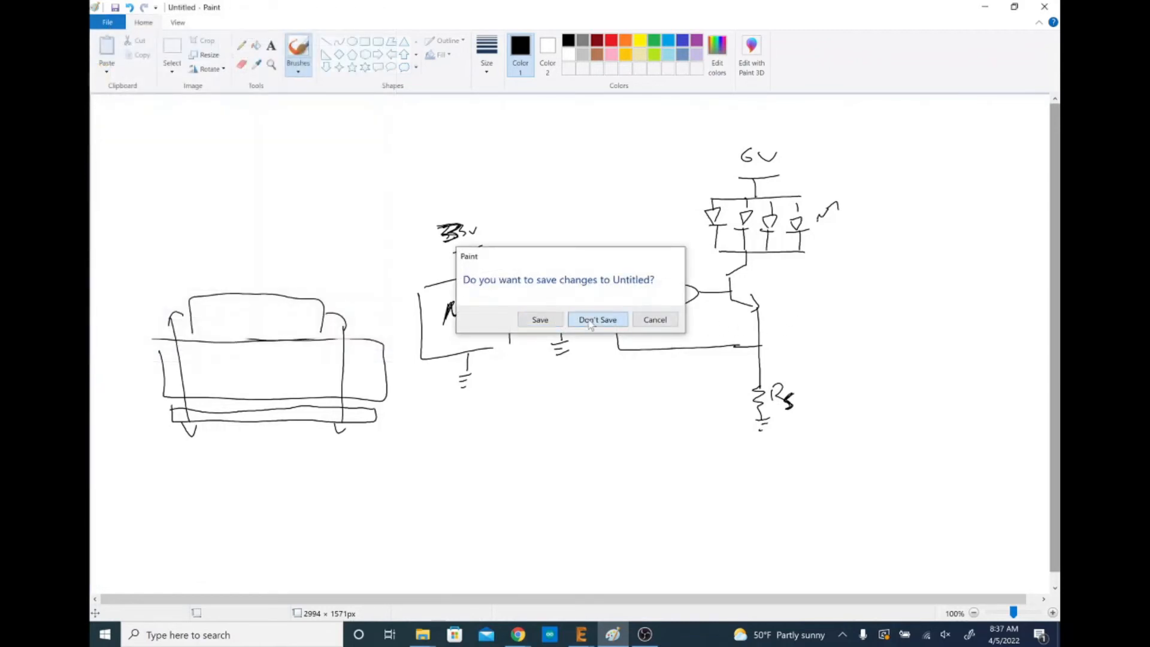
left_click(597, 318)
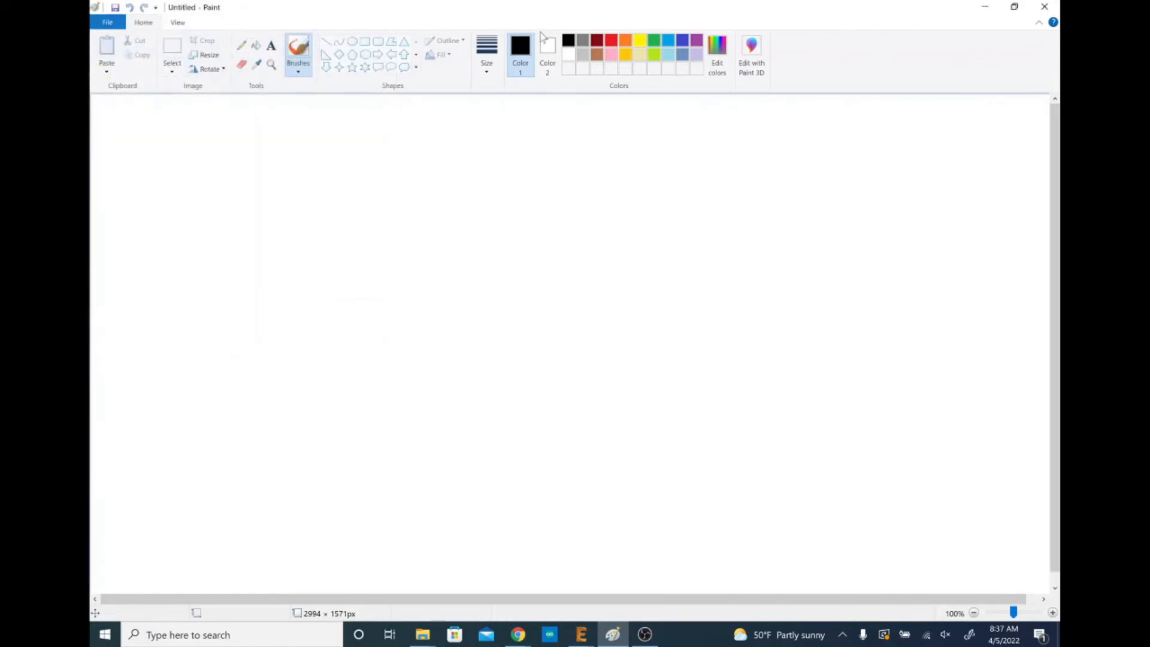
Handwrite "BYU" with "ELC" beneath it near the canvas centre using a calligraphy brush, undoing the initial test stroke.
left_click(292, 43)
left_click(298, 70)
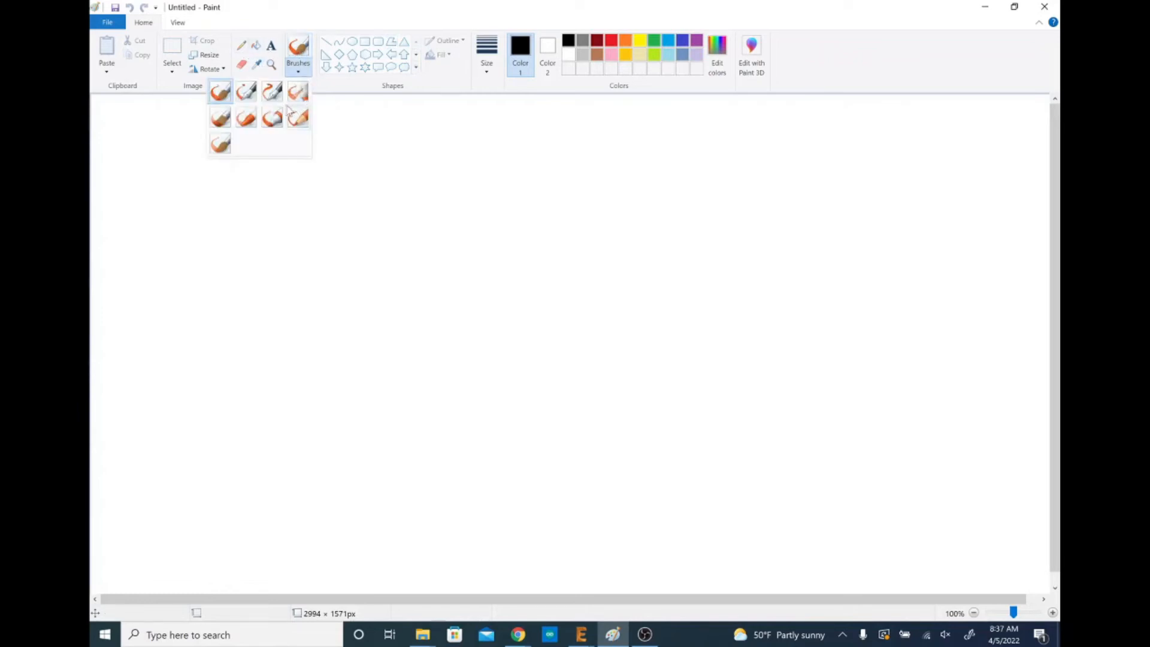
left_click(246, 91)
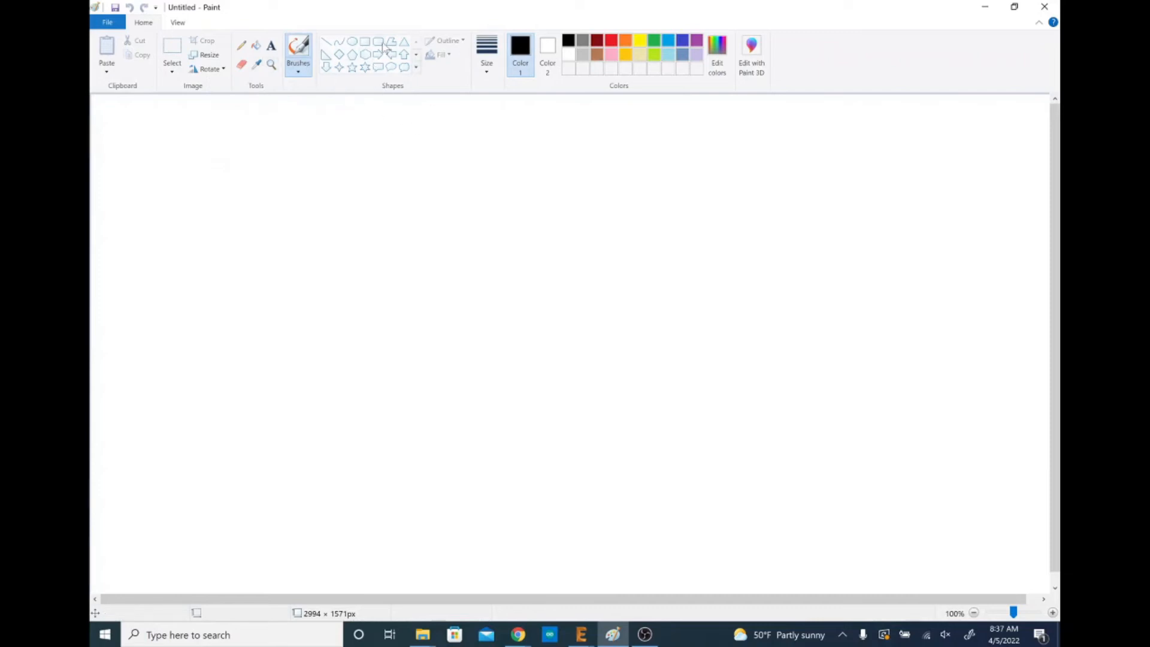
left_click_drag(421, 234, 522, 247)
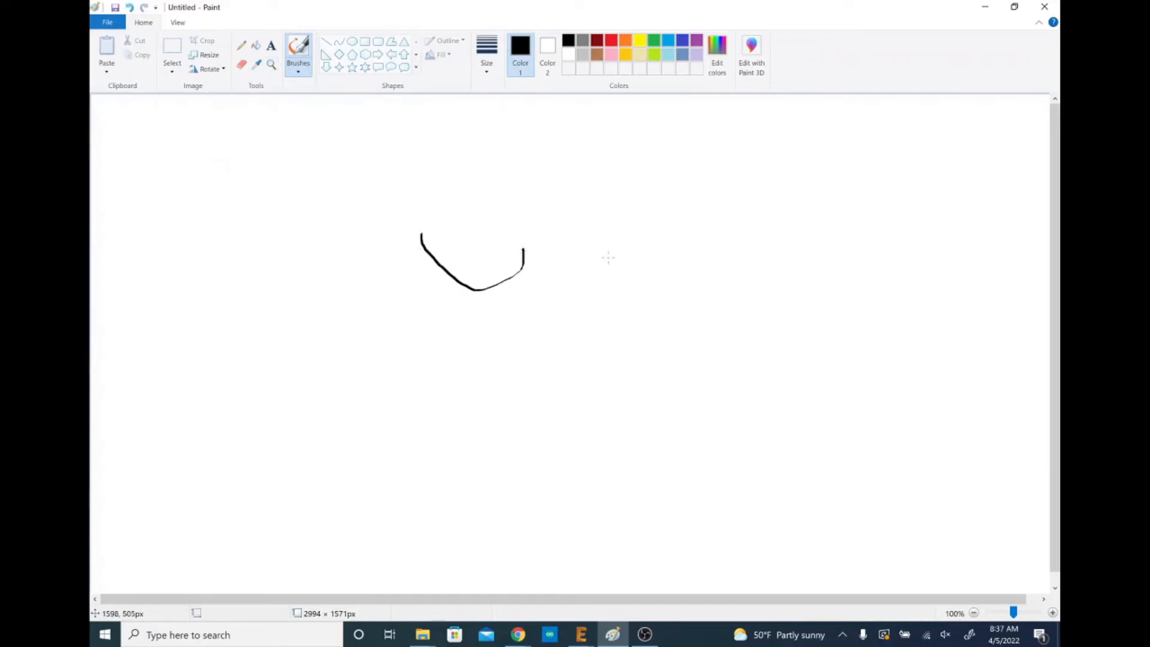
key("ctrl+z")
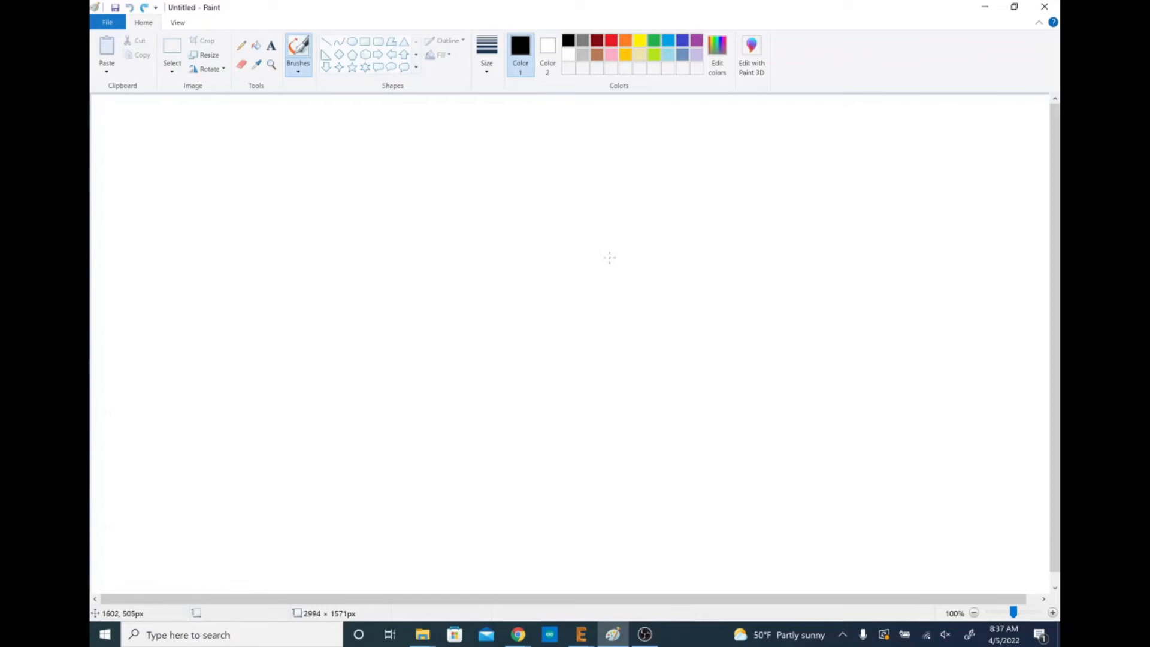
left_click_drag(466, 299, 481, 333)
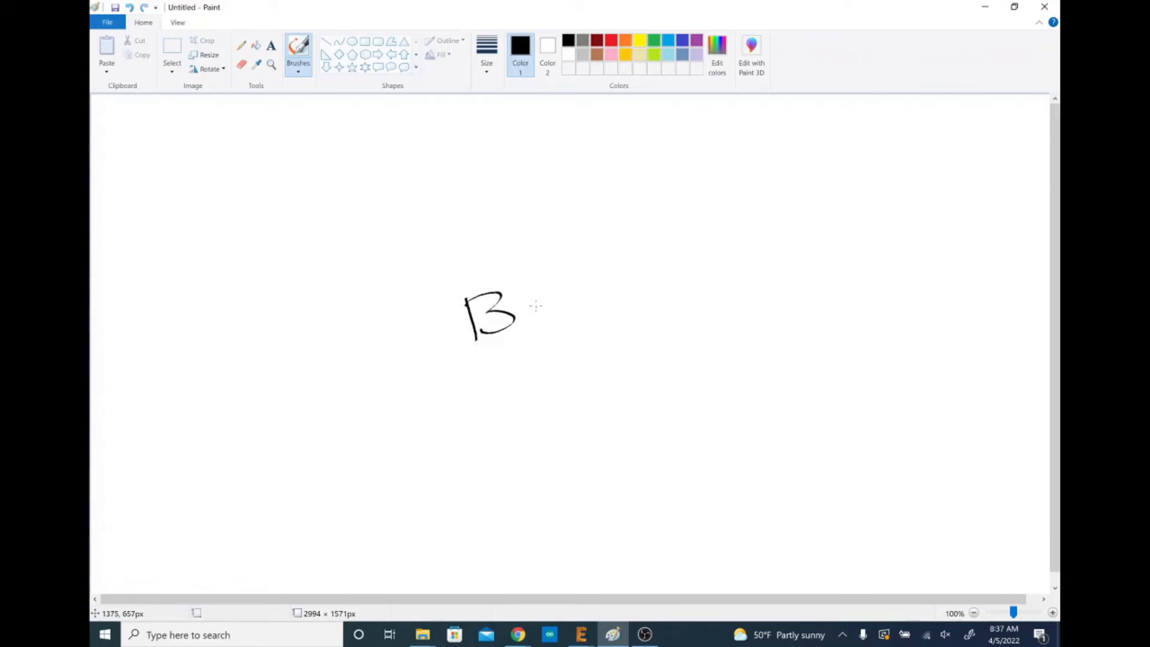
mouse_move(535, 294)
left_mouse_down()
mouse_move(549, 311)
mouse_move(601, 292)
left_mouse_up()
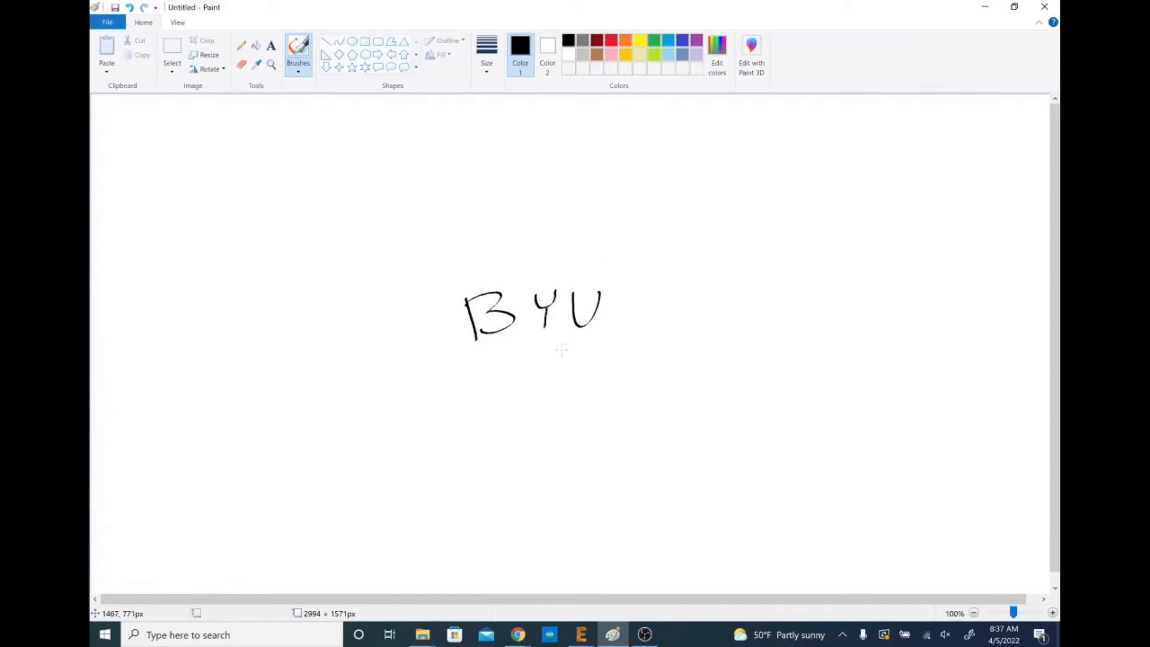
left_click_drag(473, 368, 511, 396)
left_click_drag(471, 376, 510, 361)
mouse_move(483, 387)
left_mouse_down()
mouse_move(508, 374)
mouse_move(552, 390)
mouse_move(607, 381)
left_mouse_up()
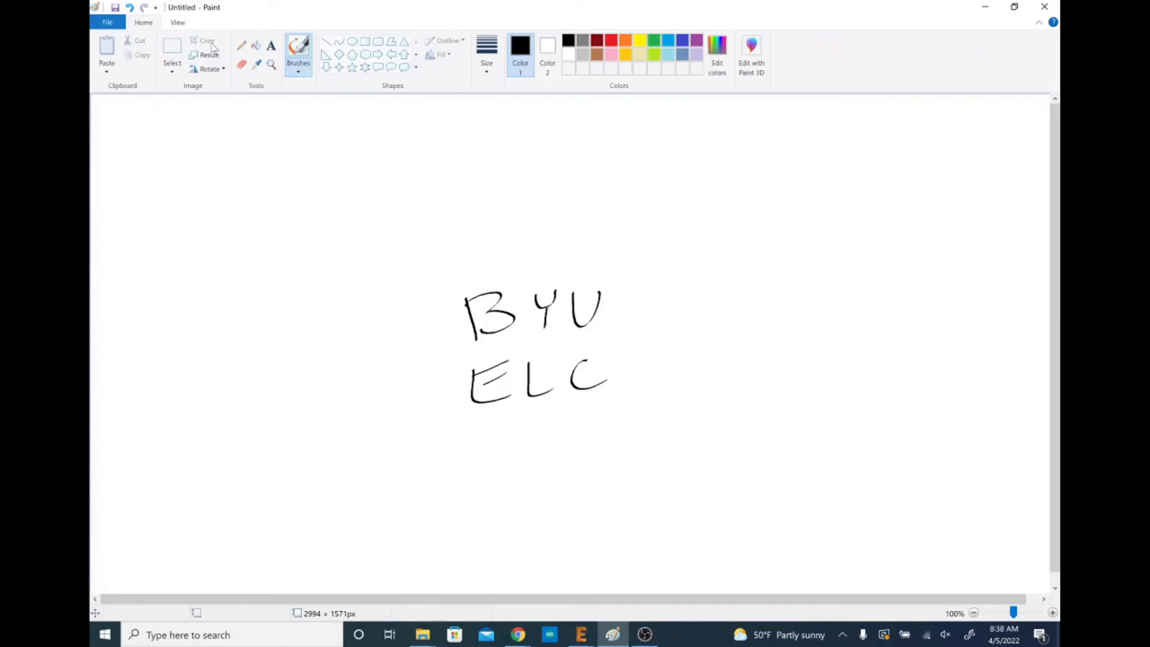
Crop the picture closely around the lettering to about 593 × 425 px.
scroll(568, 173, "down", 1)
left_click(172, 51)
mouse_move(410, 245)
left_mouse_down()
mouse_move(528, 362)
mouse_move(659, 456)
mouse_move(651, 426)
left_mouse_up()
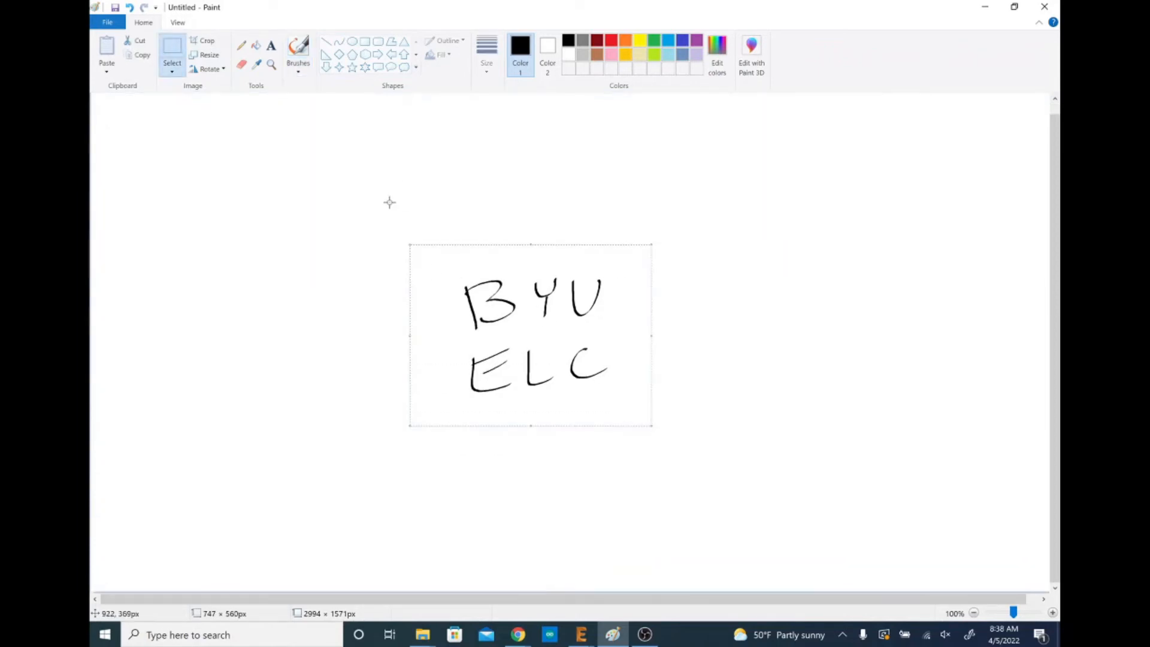
left_click(214, 44)
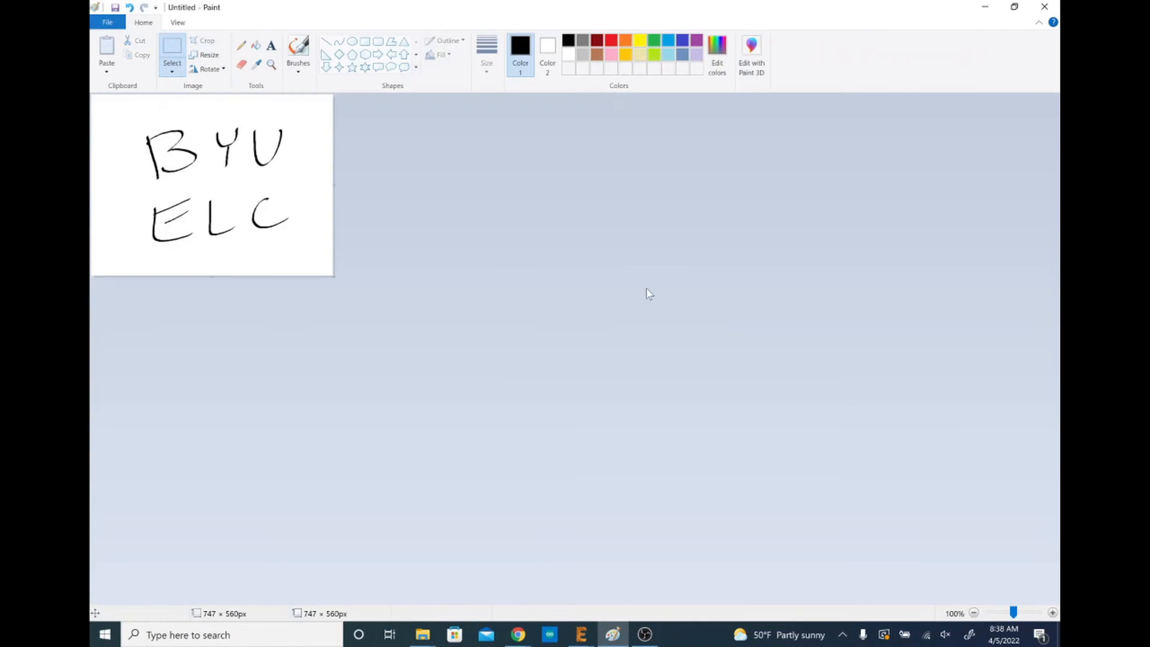
left_click_drag(119, 112, 311, 249)
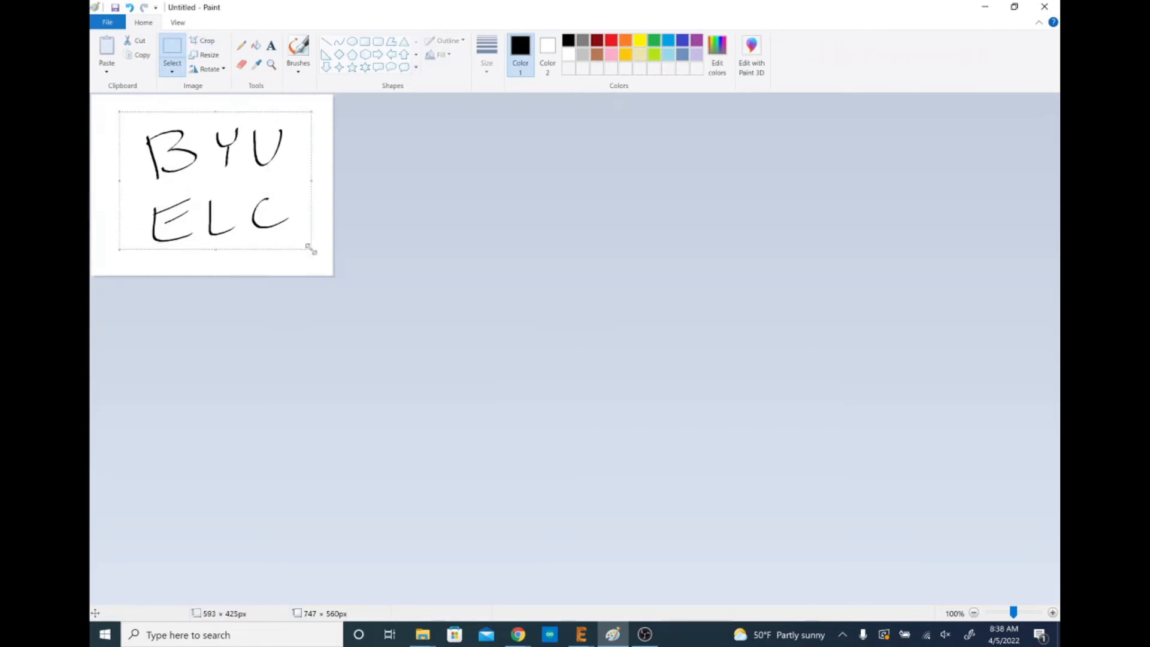
left_click(204, 40)
Delete the thin handwritten lettering from the cropped picture.
scroll(123, 129, "up", 2, "ctrl")
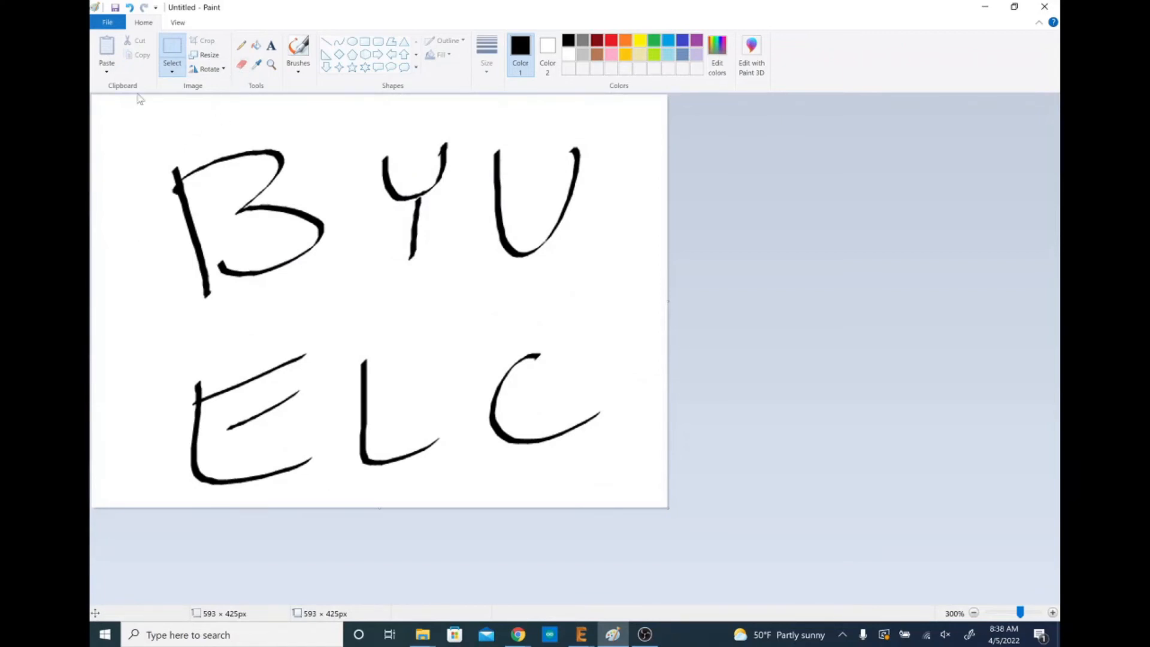
left_click_drag(108, 110, 646, 495)
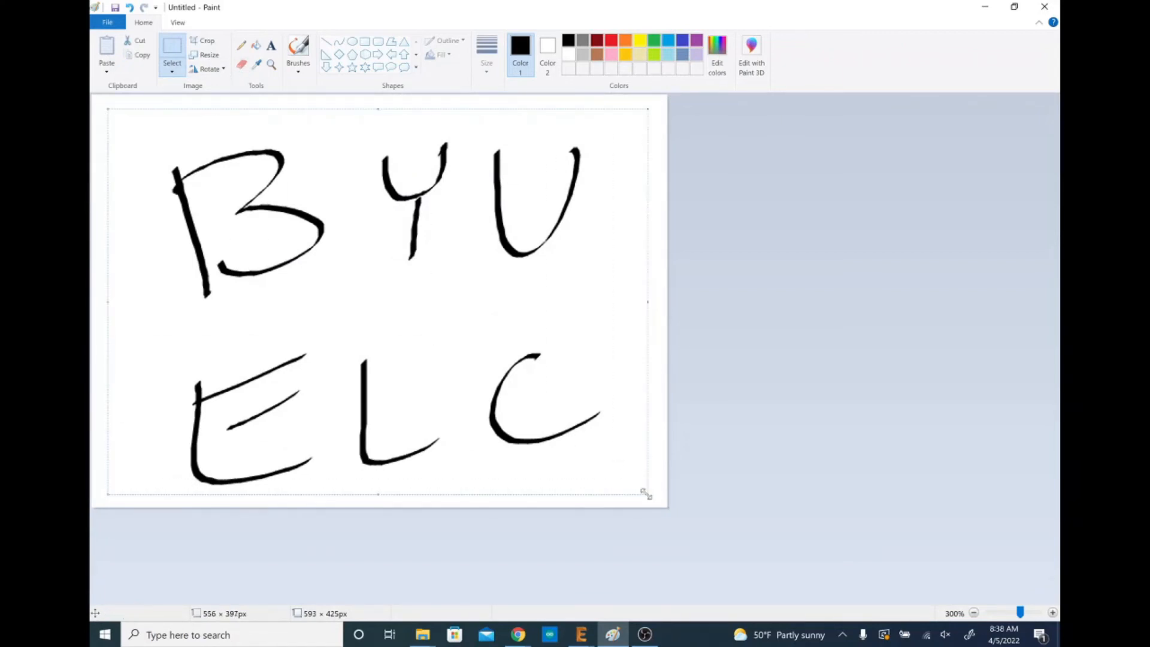
key("Delete")
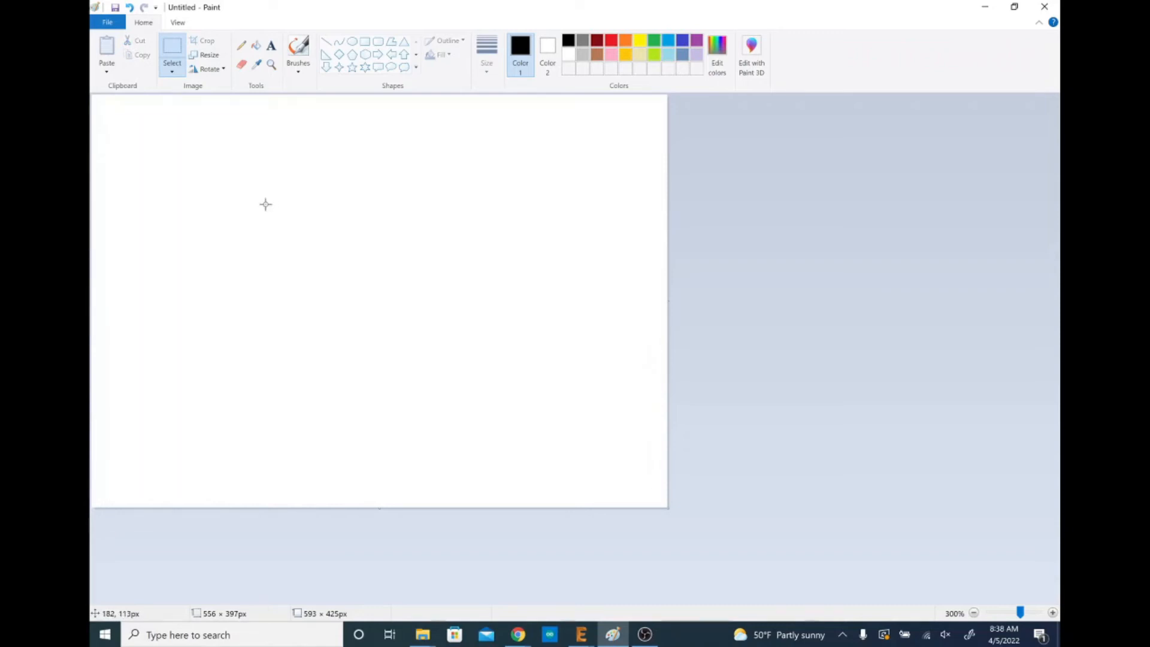
left_click_drag(250, 210, 339, 247)
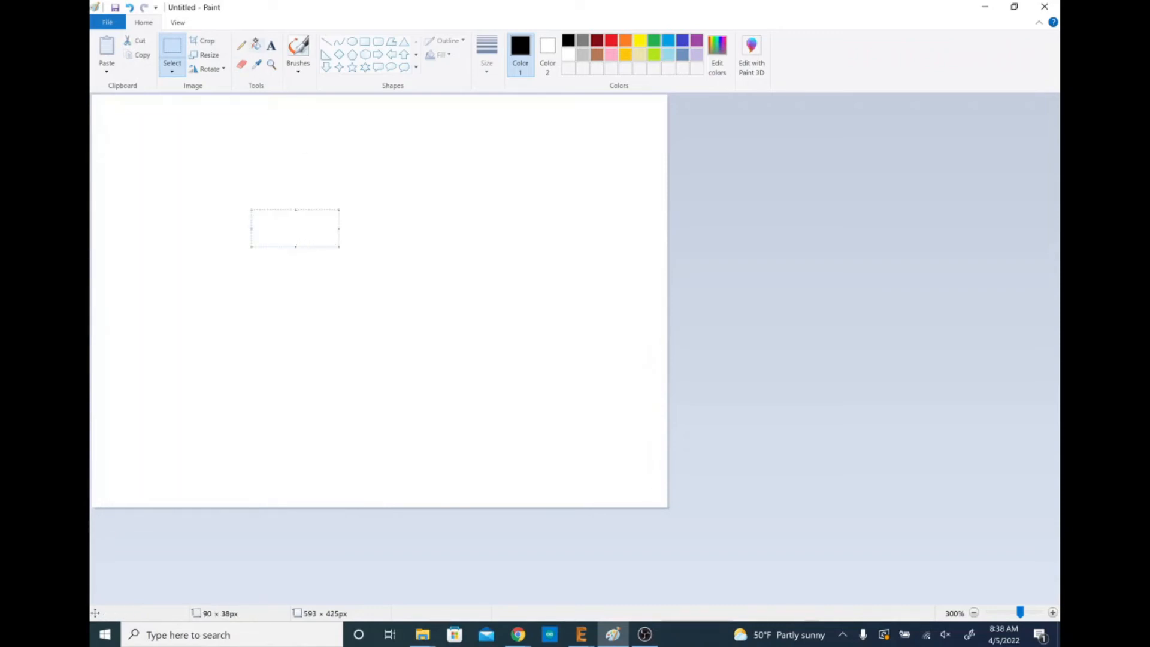
Write "BYU" with "ELC" beneath it in thick black Marker strokes, filling the cropped canvas.
left_click(299, 48)
left_click(308, 69)
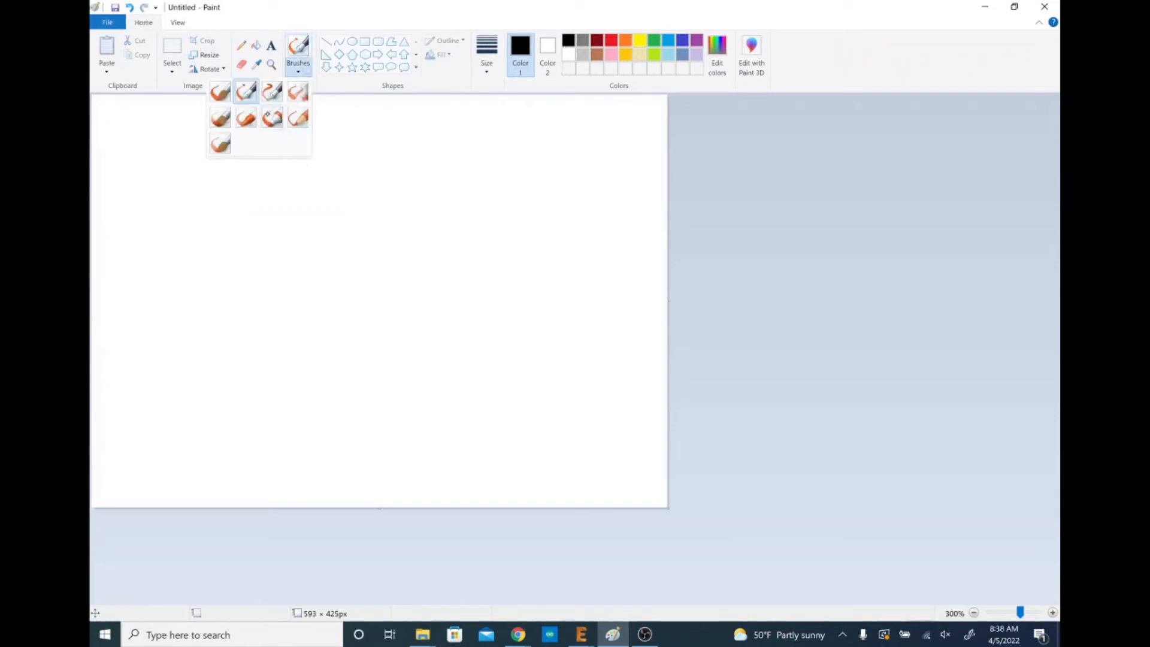
left_click(272, 118)
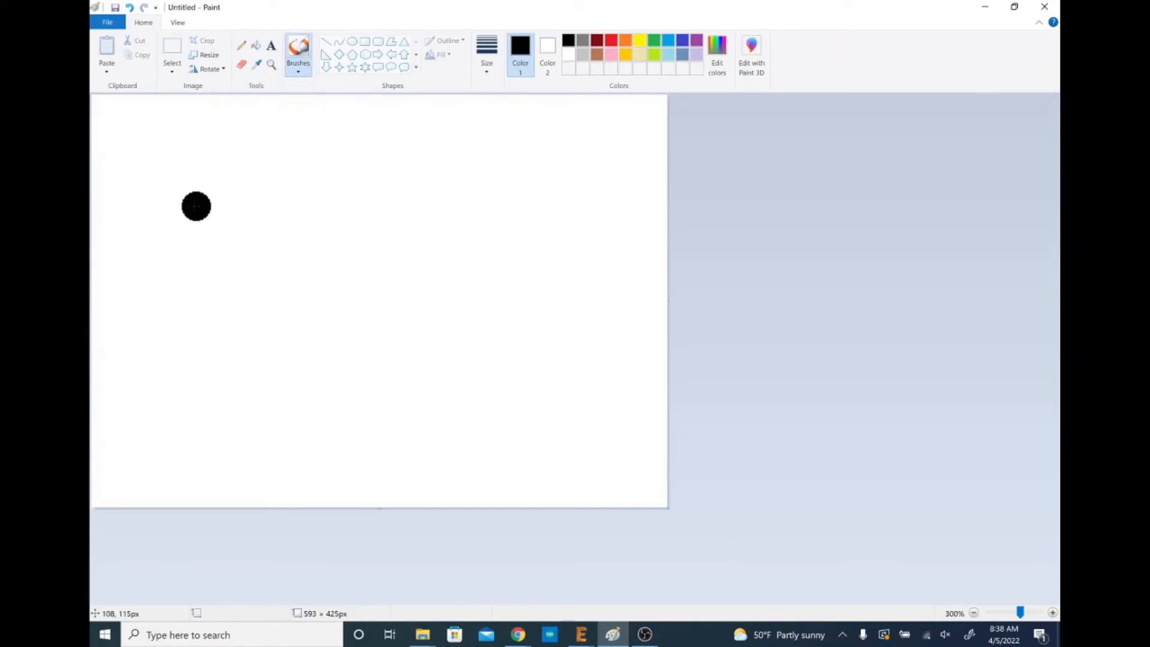
mouse_move(186, 185)
left_mouse_down()
mouse_move(198, 299)
mouse_move(251, 211)
mouse_move(227, 286)
left_mouse_up()
mouse_move(335, 186)
left_mouse_down()
mouse_move(380, 206)
mouse_move(358, 229)
mouse_move(365, 297)
left_mouse_up()
left_click_drag(441, 203, 527, 188)
mouse_move(216, 362)
left_mouse_down()
mouse_move(285, 458)
mouse_move(273, 358)
left_mouse_up()
left_click_drag(211, 417, 268, 396)
mouse_move(341, 363)
left_mouse_down()
mouse_move(386, 465)
mouse_move(410, 459)
left_mouse_up()
left_click_drag(521, 353, 541, 472)
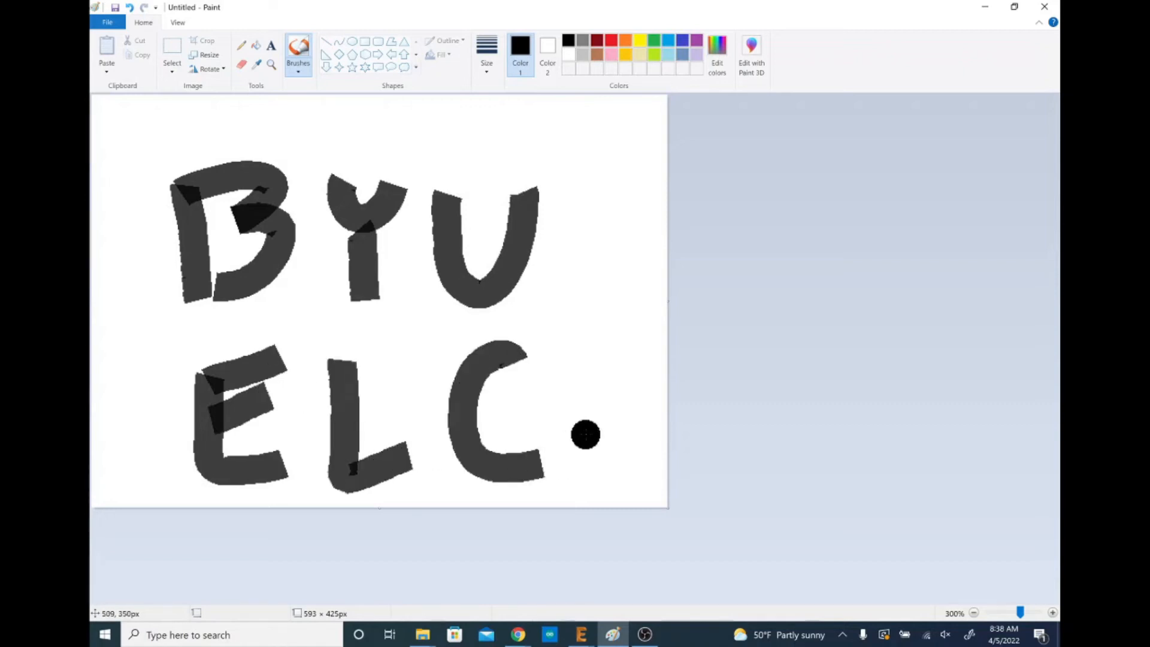
Save the drawing in the Downloads folder as a Monochrome Bitmap named Untitled, accepting the reduced color quality.
left_click(108, 22)
mouse_move(208, 129)
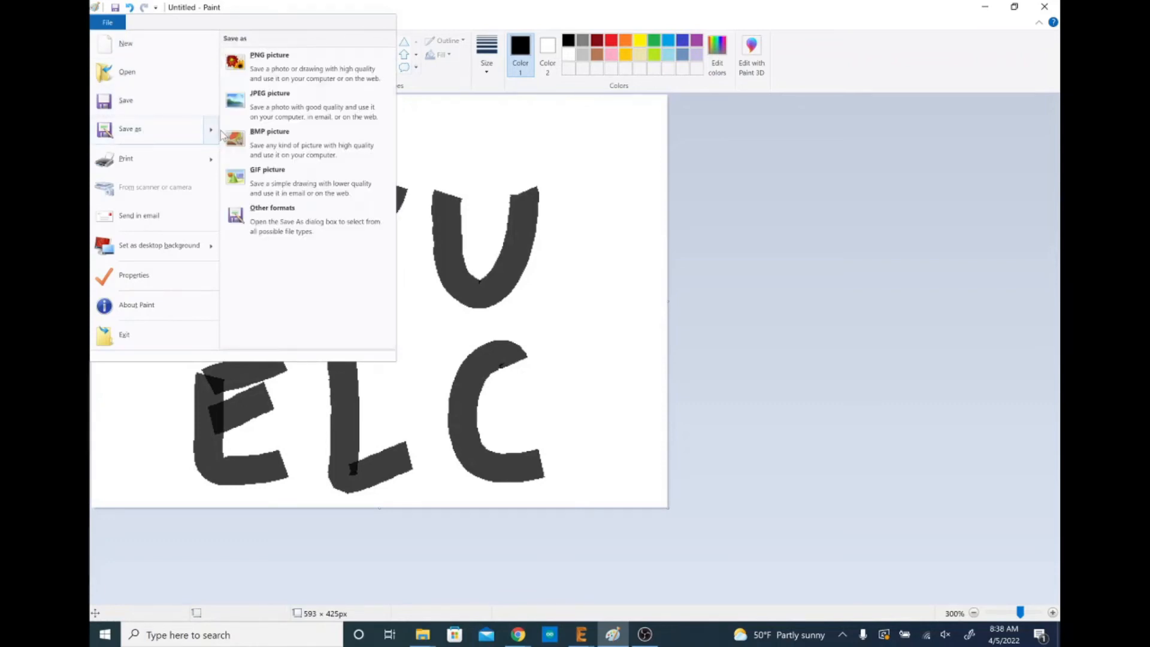
left_click(262, 142)
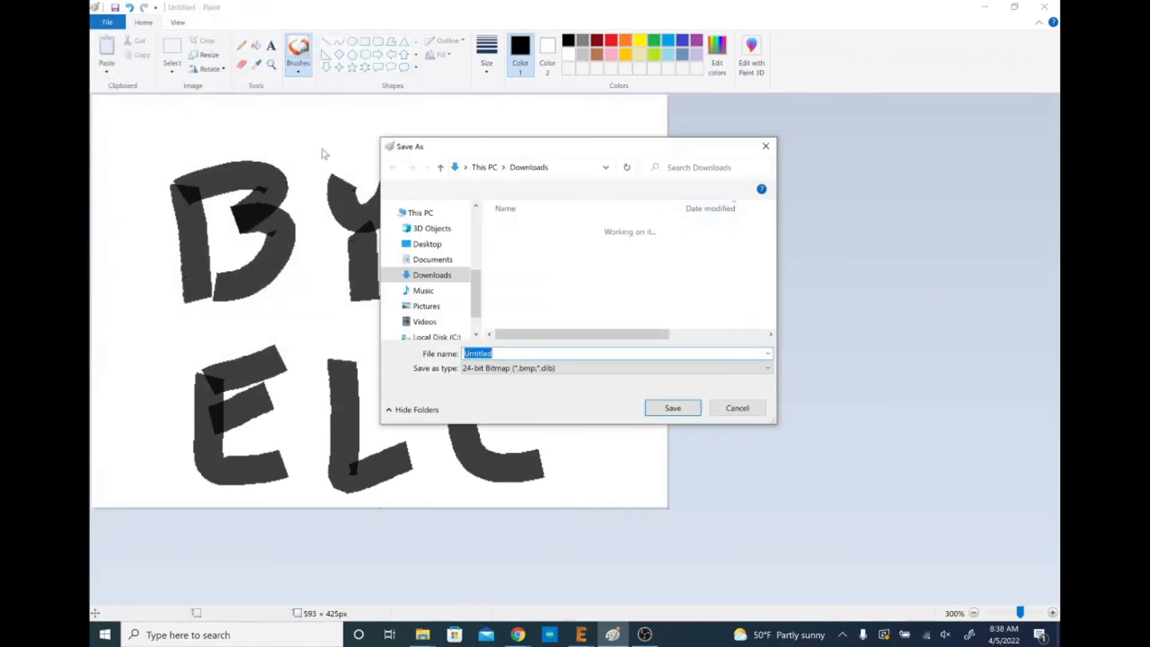
left_click(552, 369)
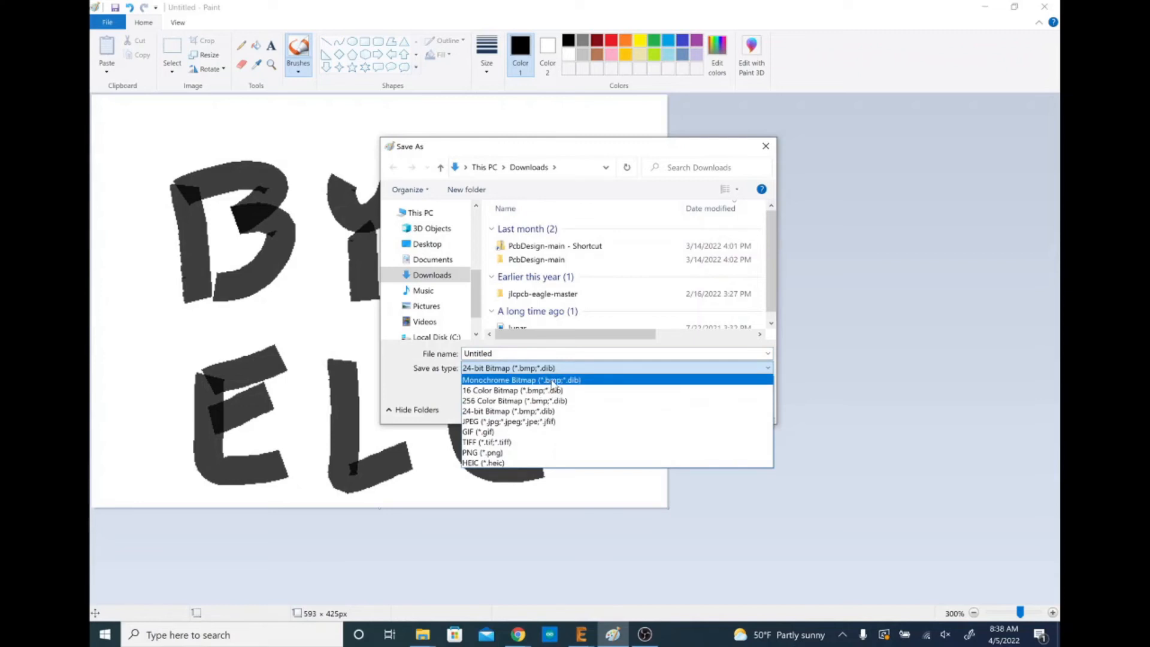
left_click(552, 381)
left_click(671, 407)
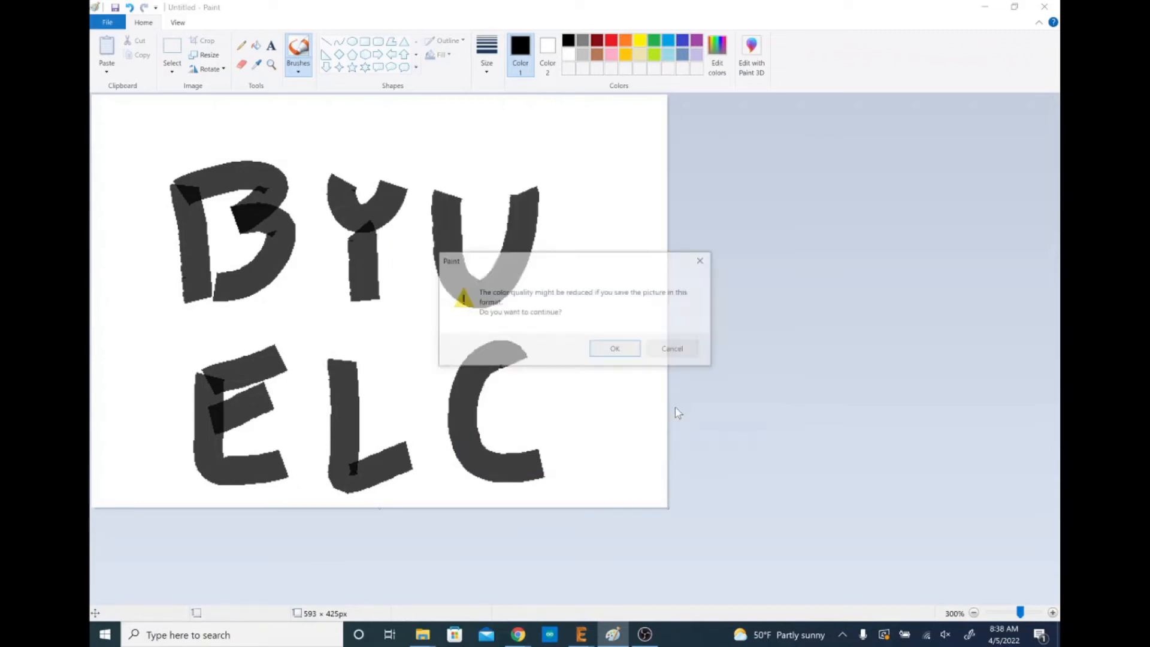
left_click(629, 355)
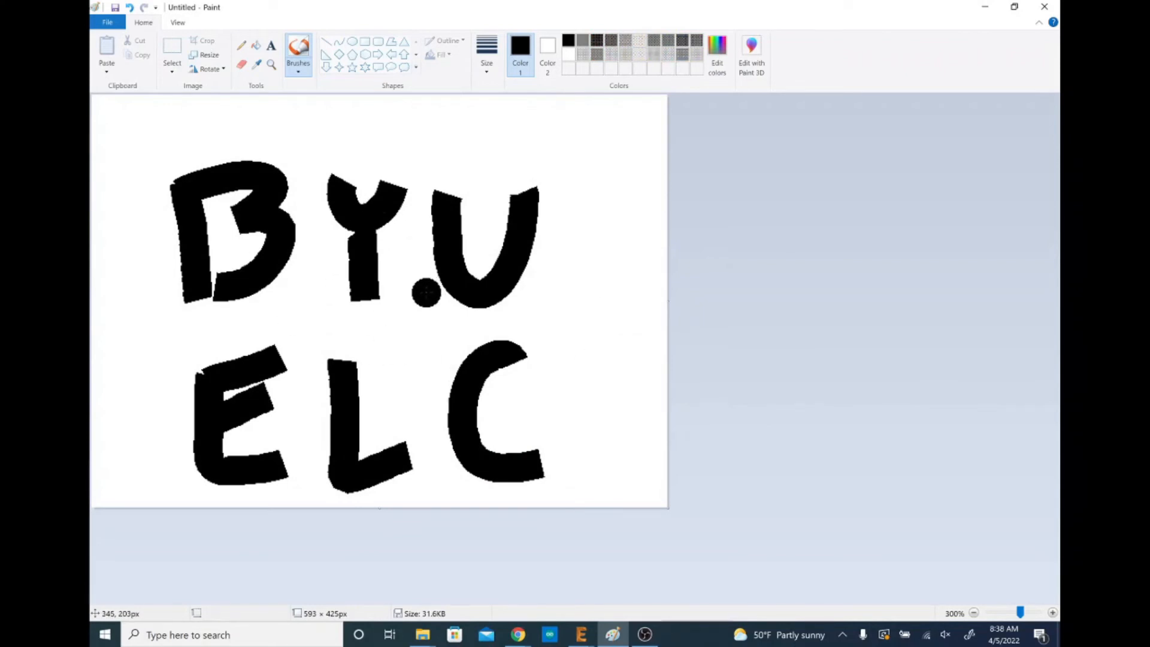
Save the drawing again and check its file name, folder and bitmap format for saving.
key("alt+Tab")
key("alt+Tab")
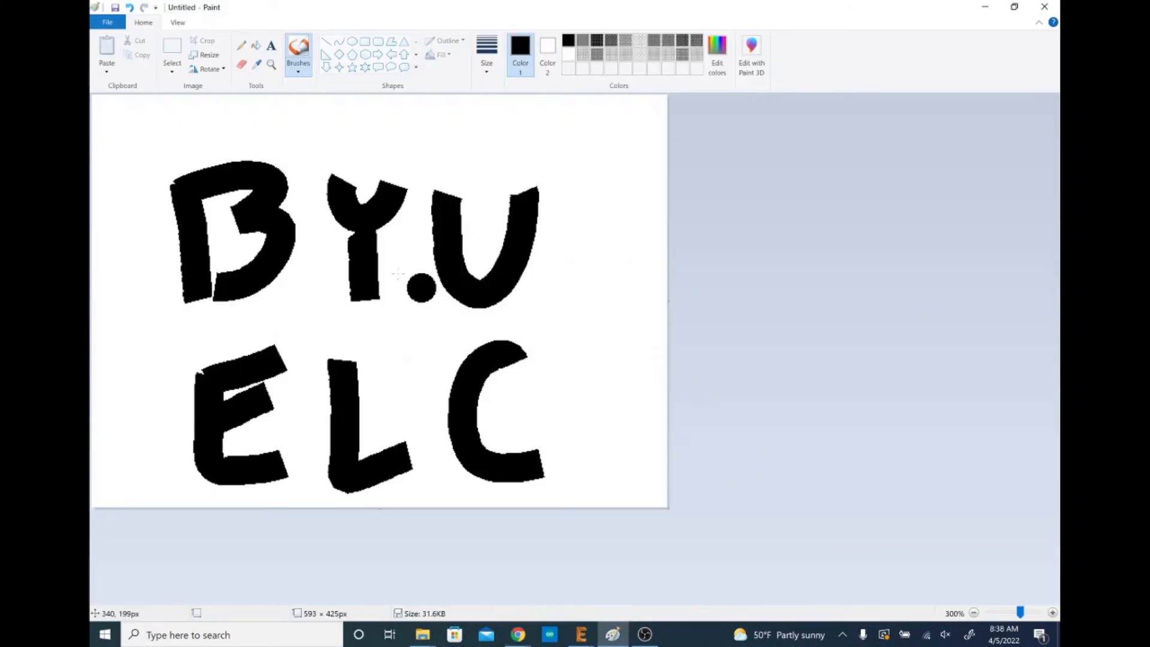
left_click(107, 22)
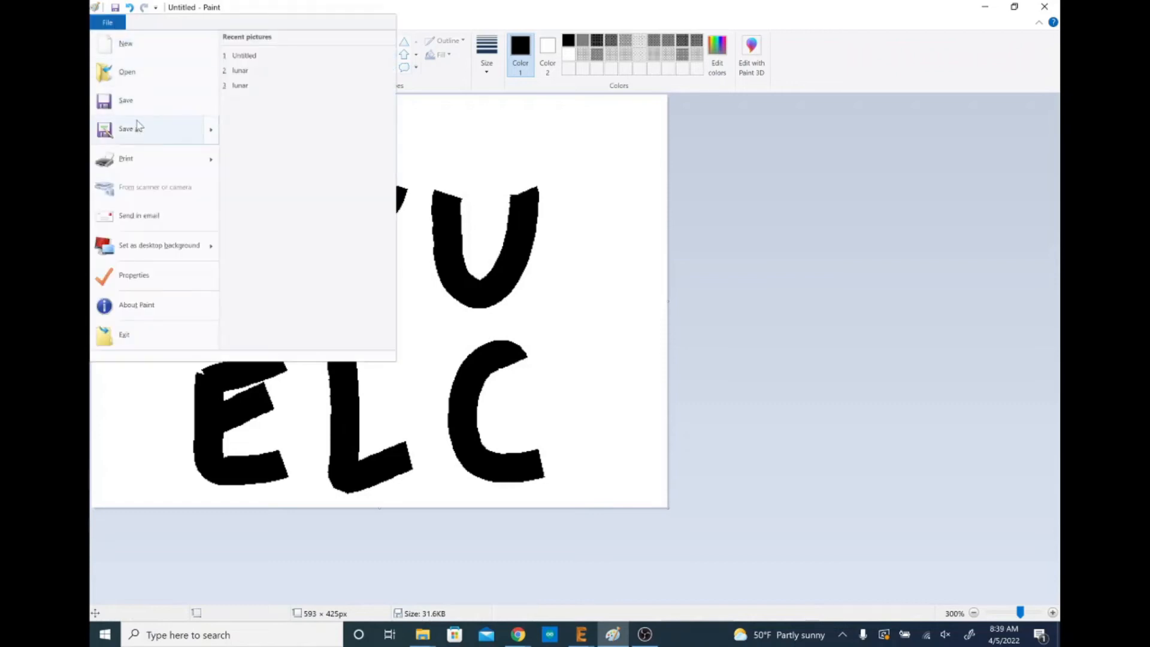
left_click(146, 103)
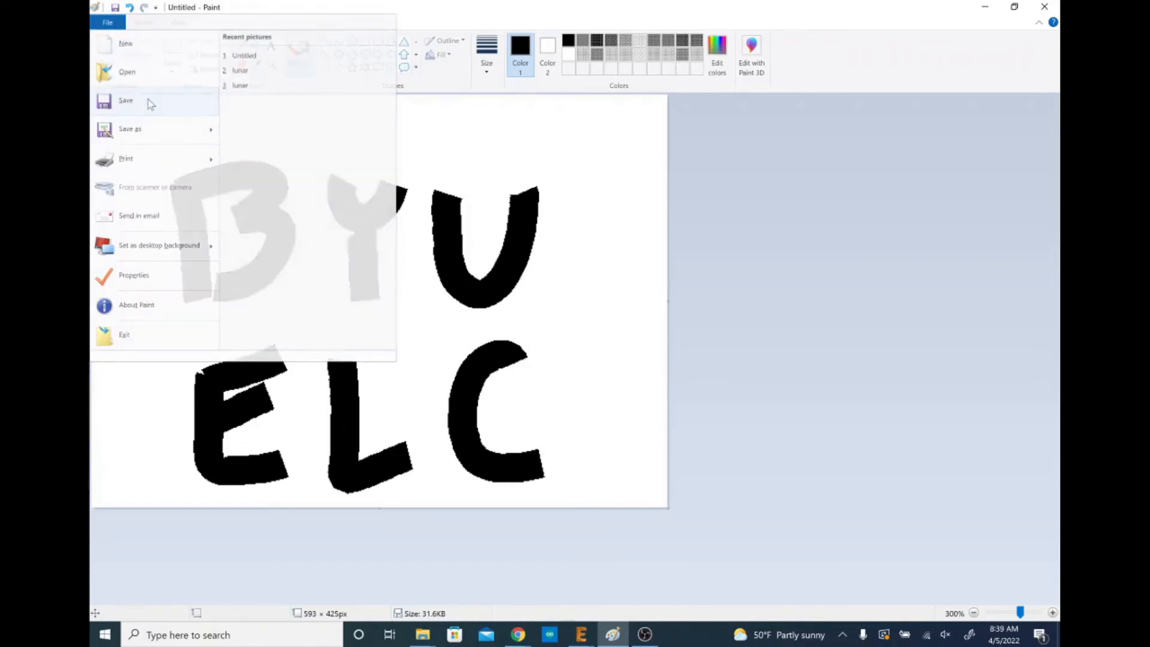
left_click(107, 23)
mouse_move(160, 131)
left_click(267, 131)
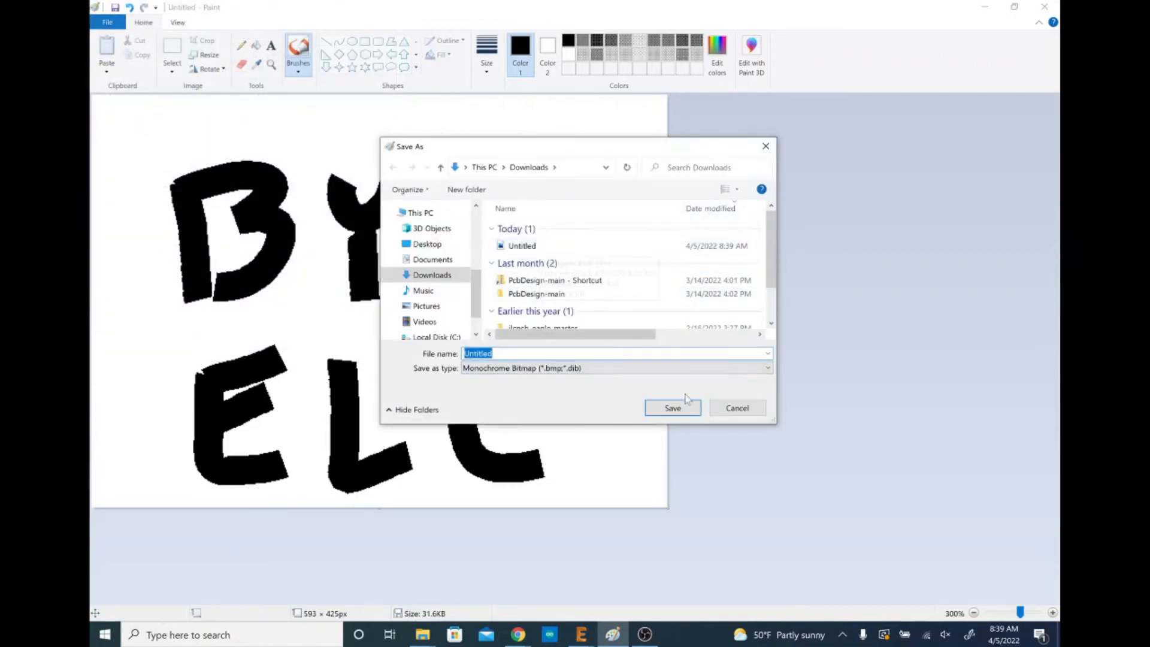
Switch to EAGLE and choose the Untitled bitmap from the Downloads folder as the file to import.
key("alt+Tab")
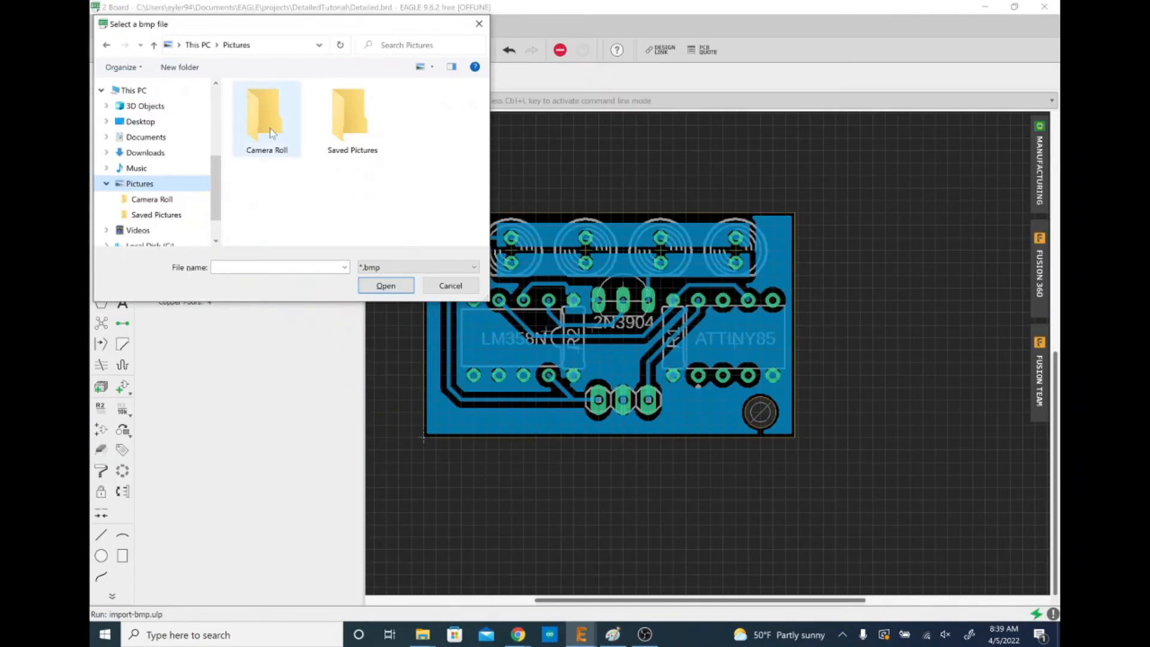
left_click(145, 152)
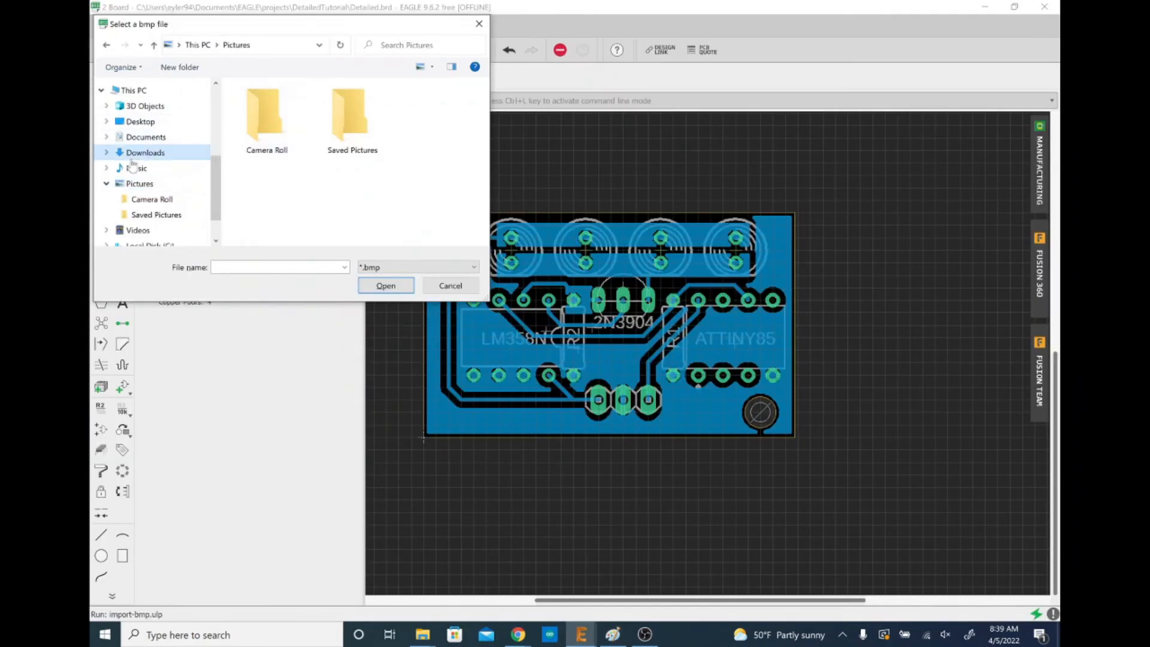
left_click(257, 121)
left_click(381, 283)
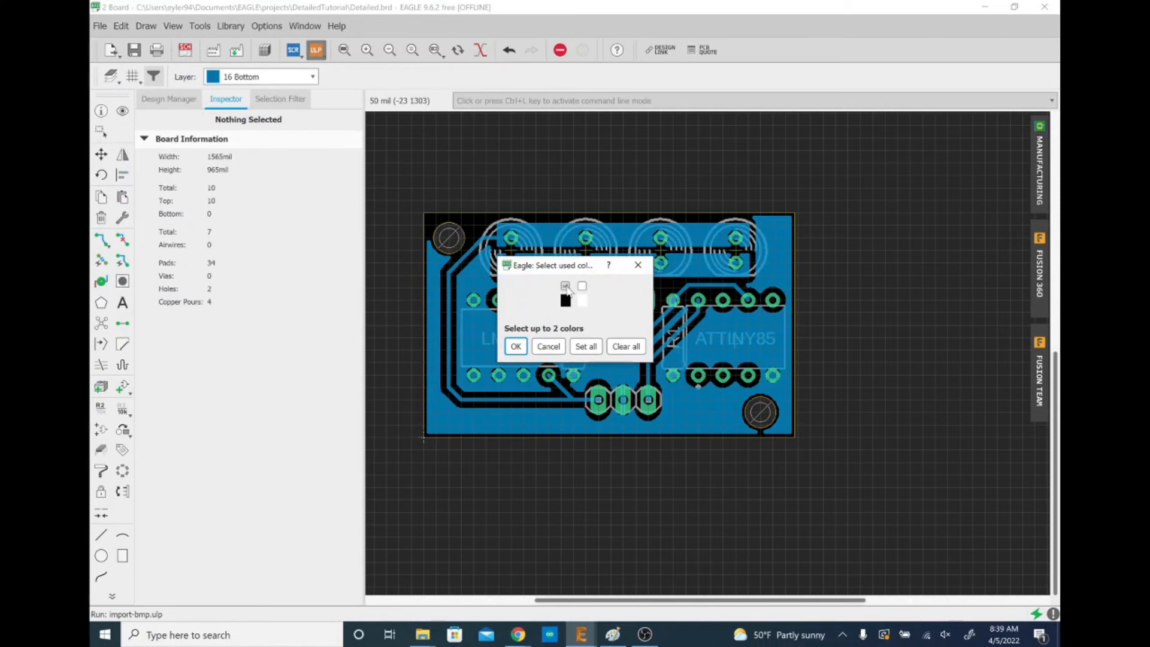
Import only the bitmap's black color, scaled at 1 mil per pixel with start layer 200, and run the generated script.
left_click(516, 346)
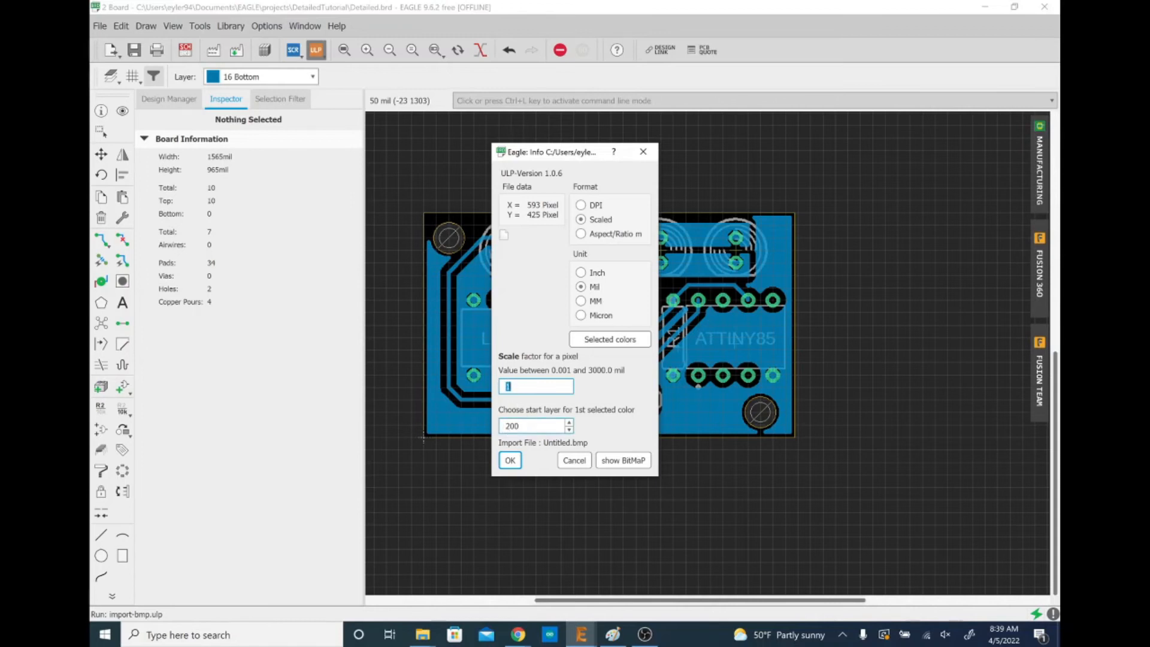
left_click(509, 461)
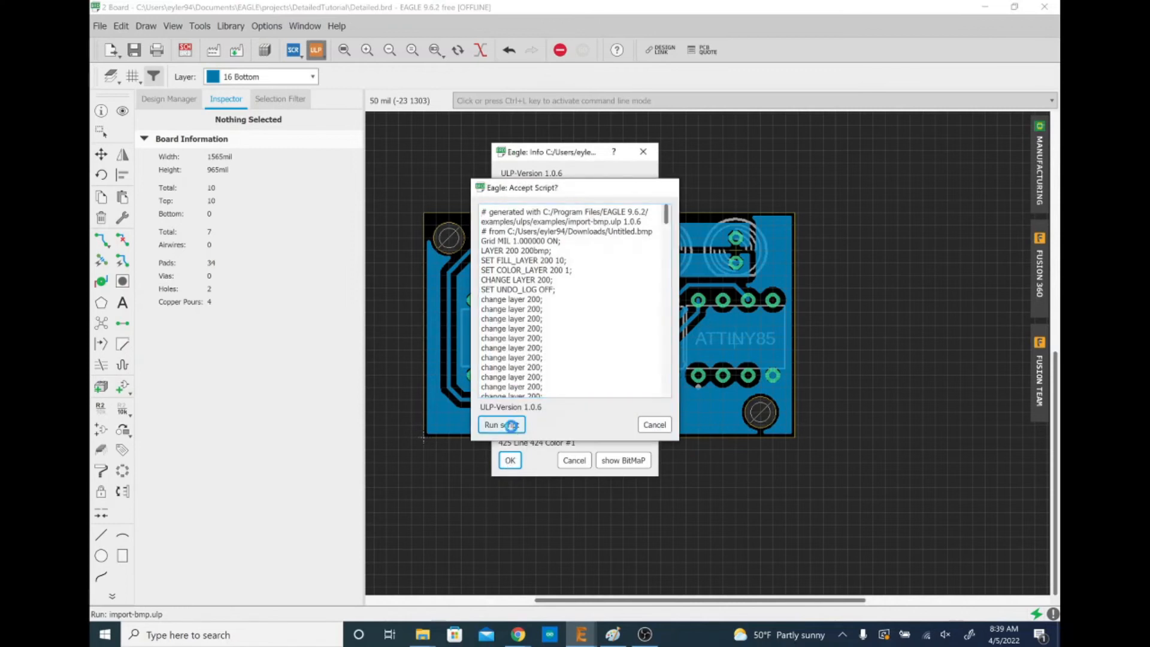
left_click(507, 425)
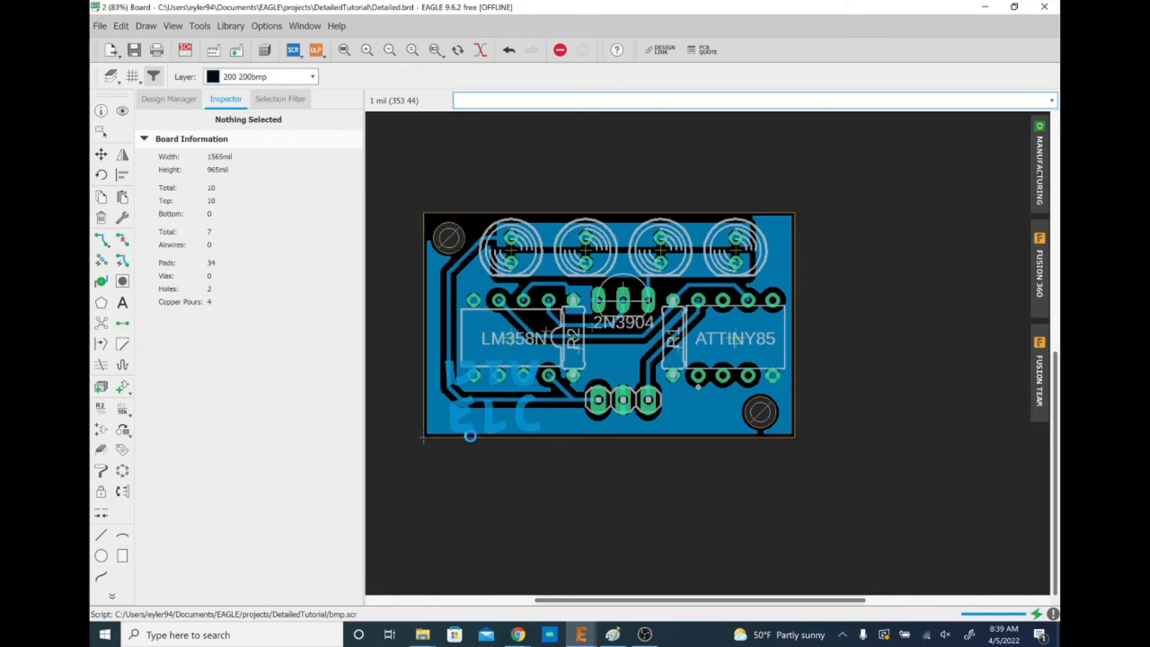
Inspect the imported logo up close and limit the selection filter to layer 200 200bmp.
scroll(456, 429, "up", 4)
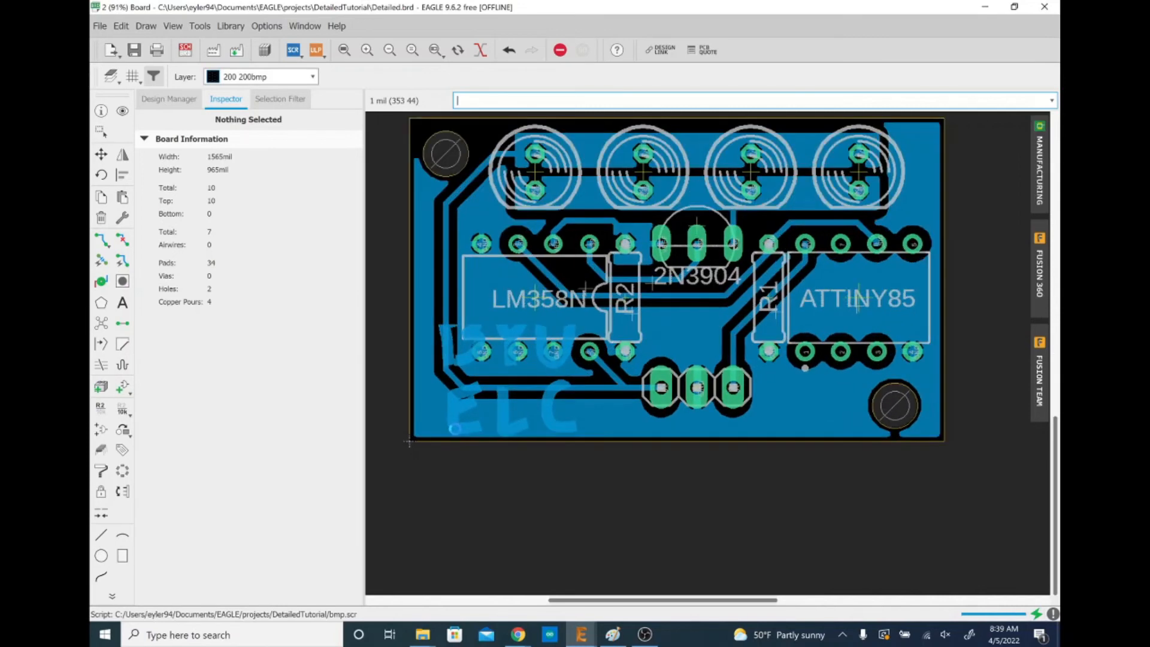
scroll(472, 468, "up", 15)
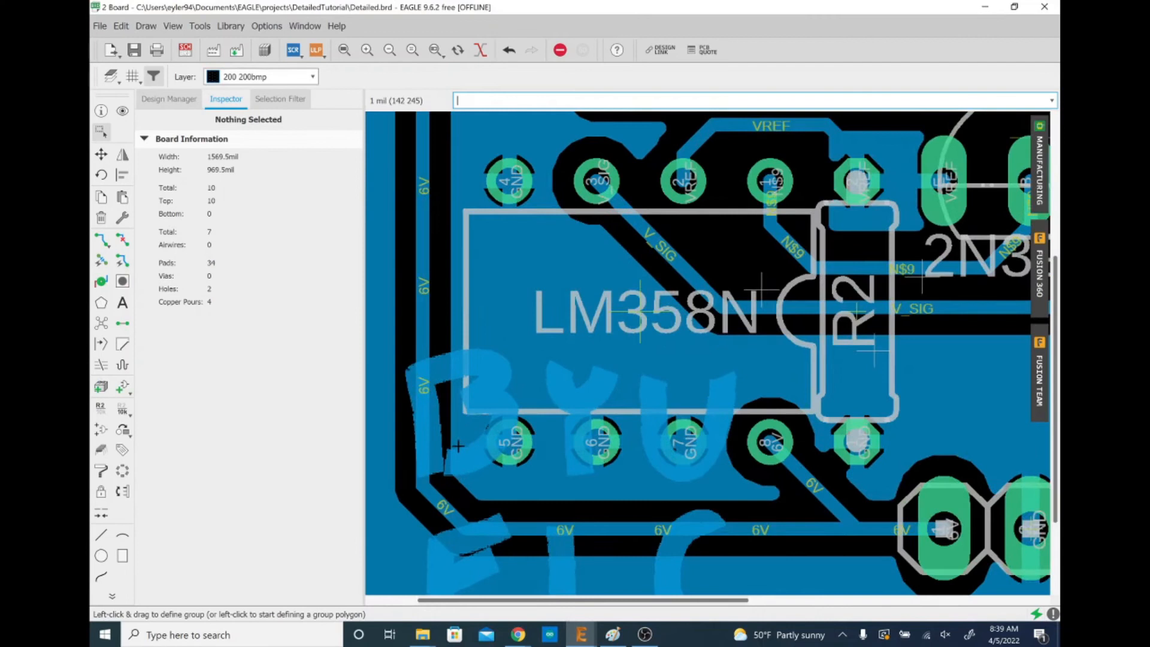
scroll(472, 467, "up", 1)
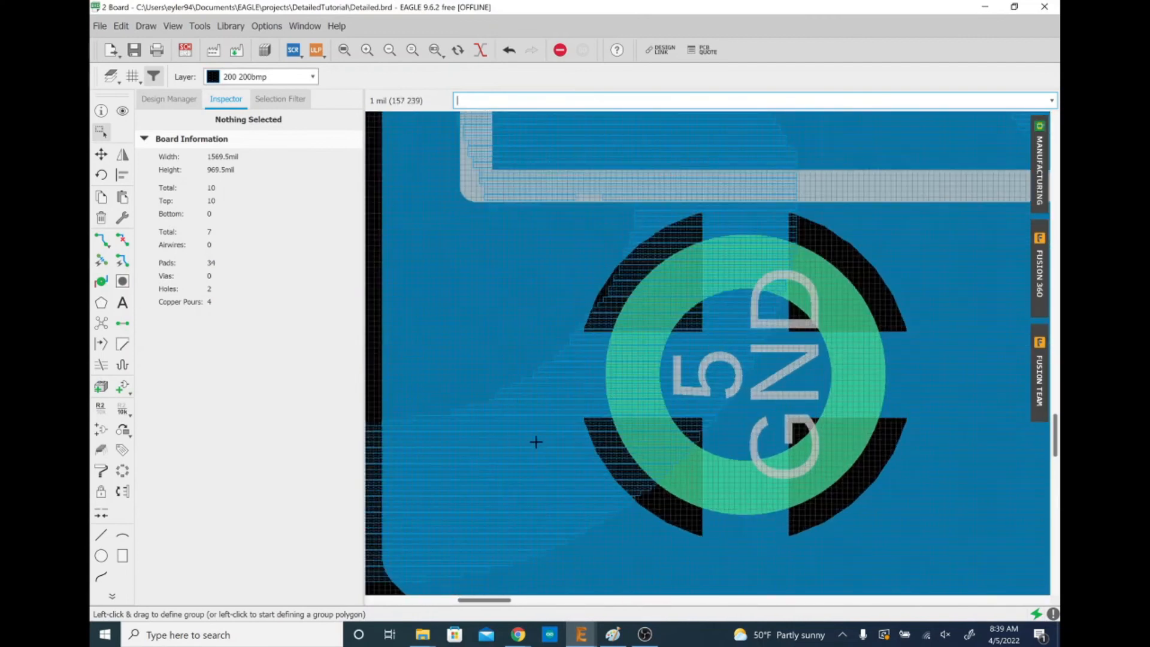
scroll(509, 550, "down", 2)
scroll(499, 505, "down", 12)
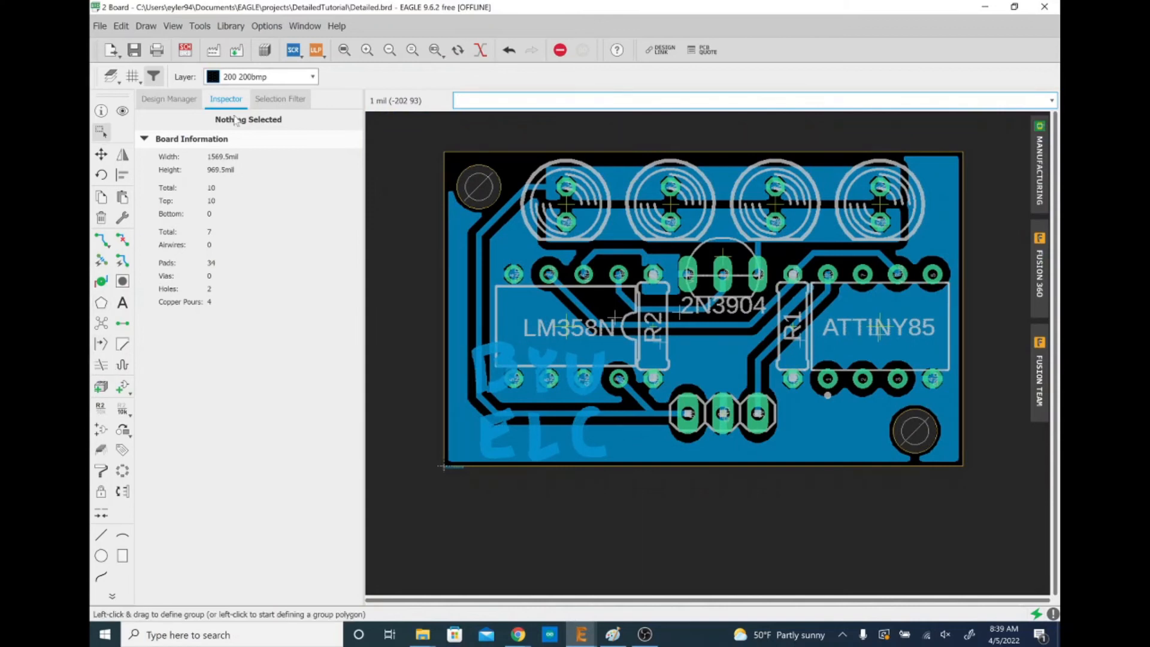
left_click(182, 101)
left_click(280, 99)
scroll(207, 524, "down", 15)
scroll(200, 565, "down", 10)
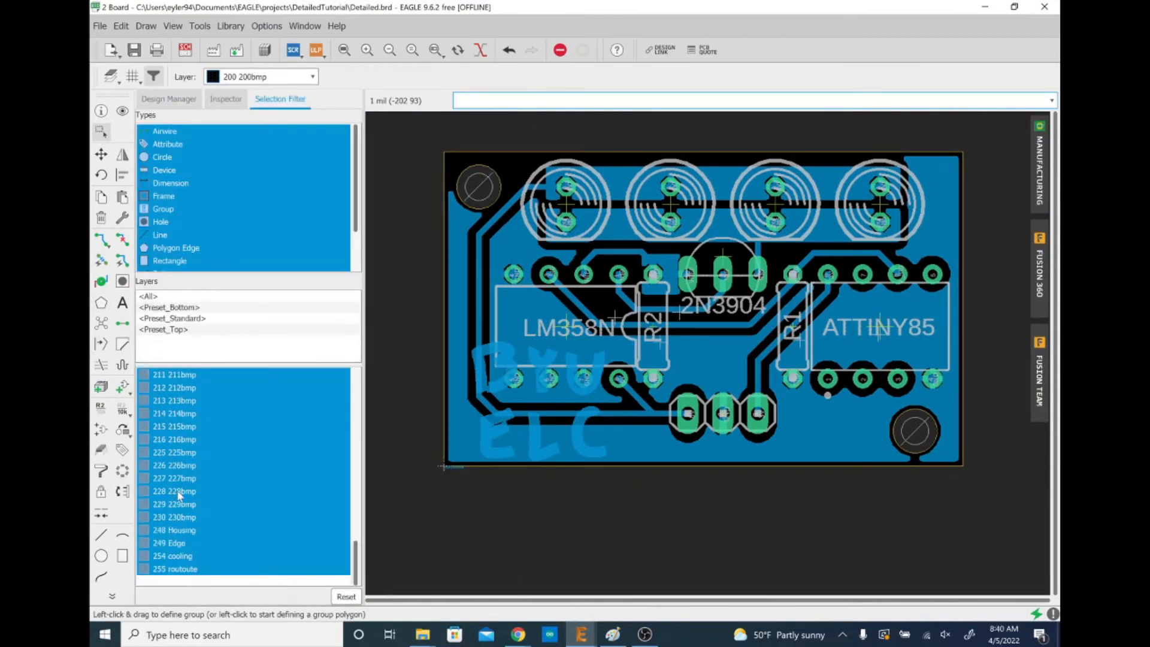
scroll(163, 436, "up", 4)
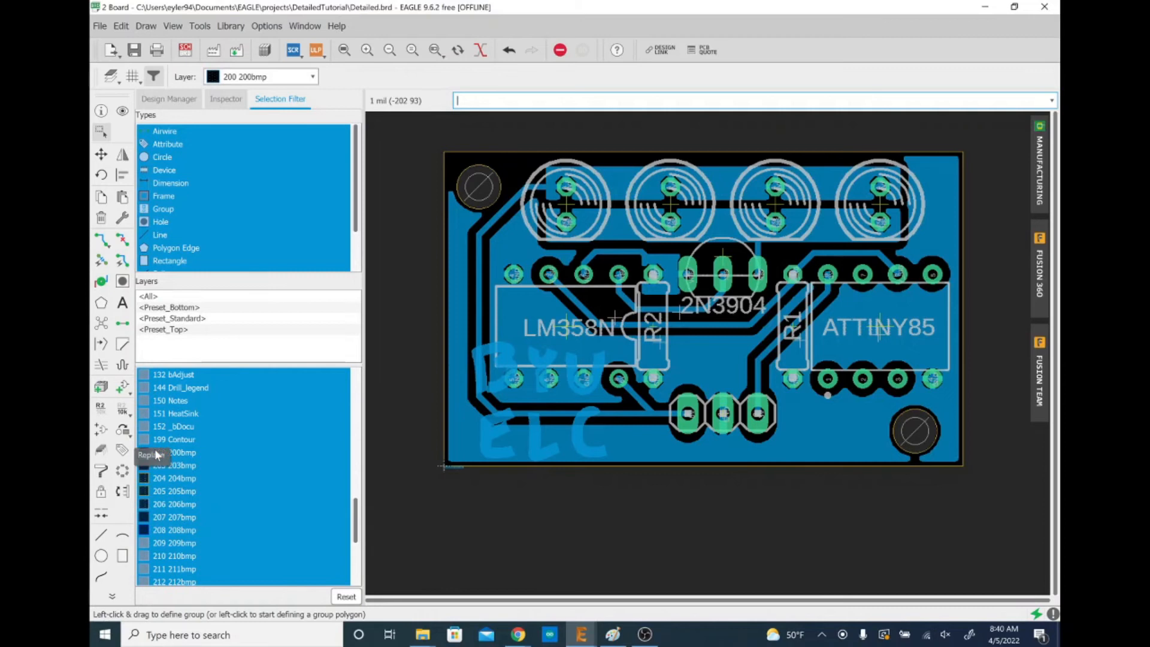
left_click(157, 454)
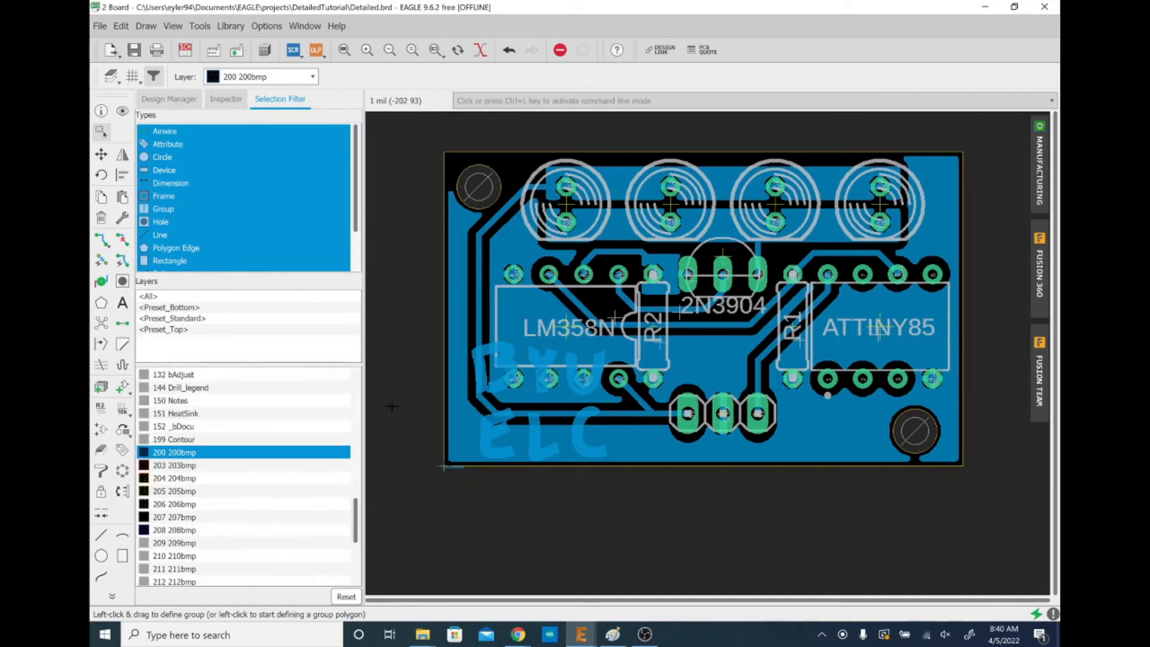
Group the whole BYU ELC logo and move it off the board, just below the lower board edge.
left_click_drag(429, 321, 637, 524)
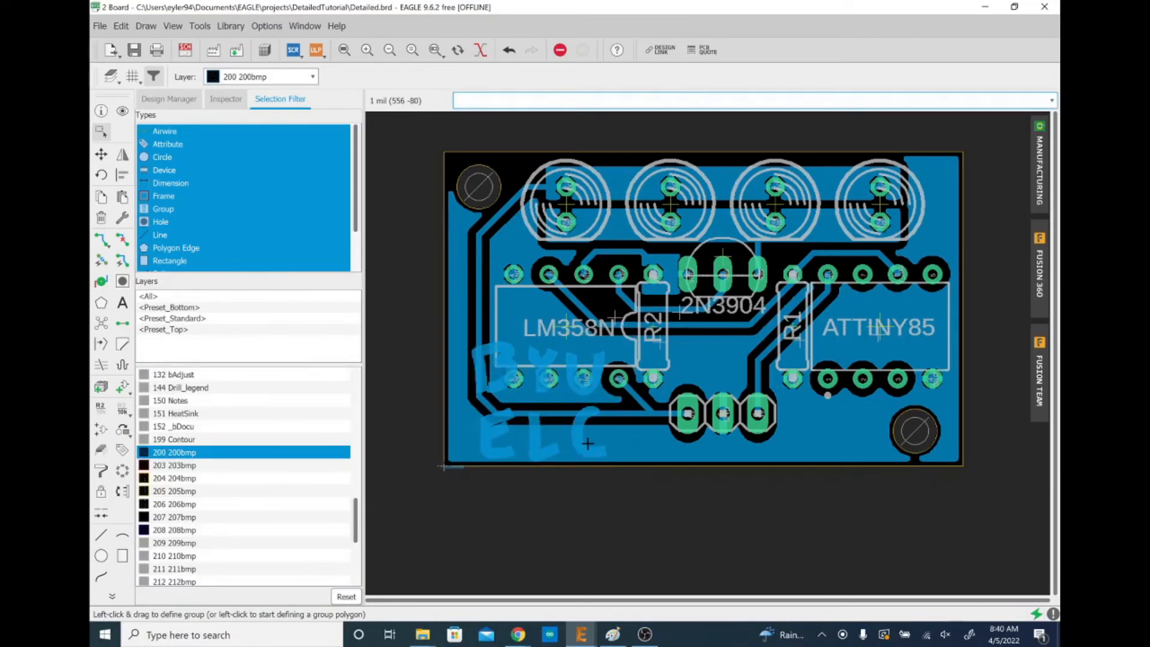
left_click(578, 436)
left_click(607, 583)
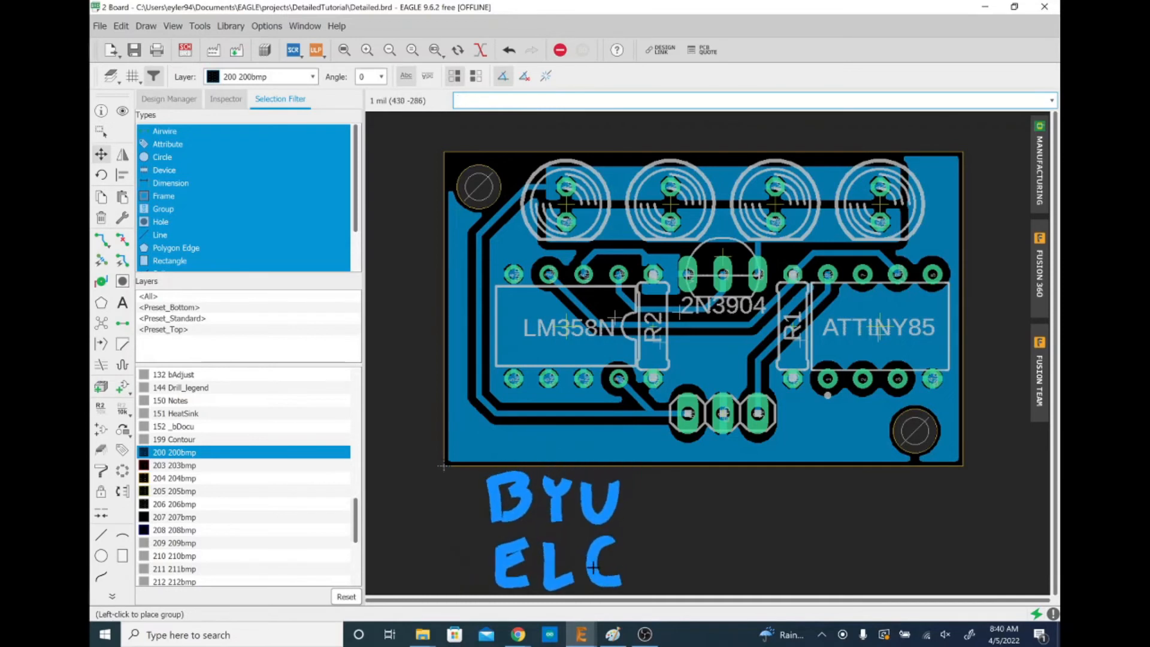
scroll(596, 528, "down", 2)
scroll(595, 529, "up", 6)
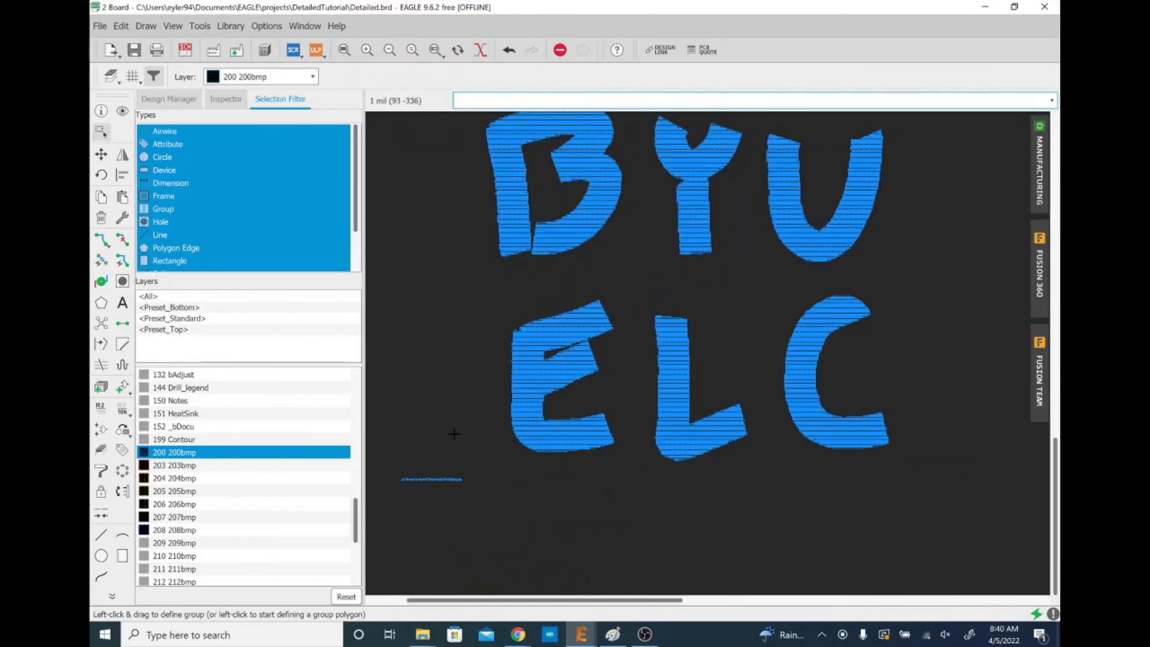
scroll(561, 437, "down", 5)
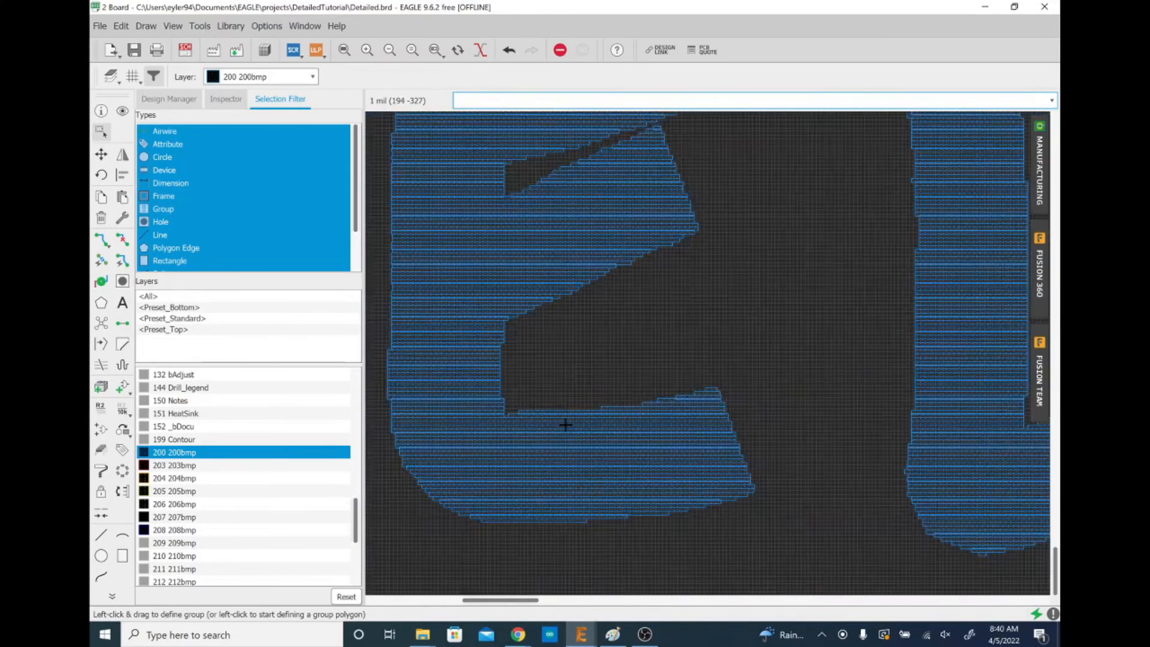
scroll(459, 489, "down", 1)
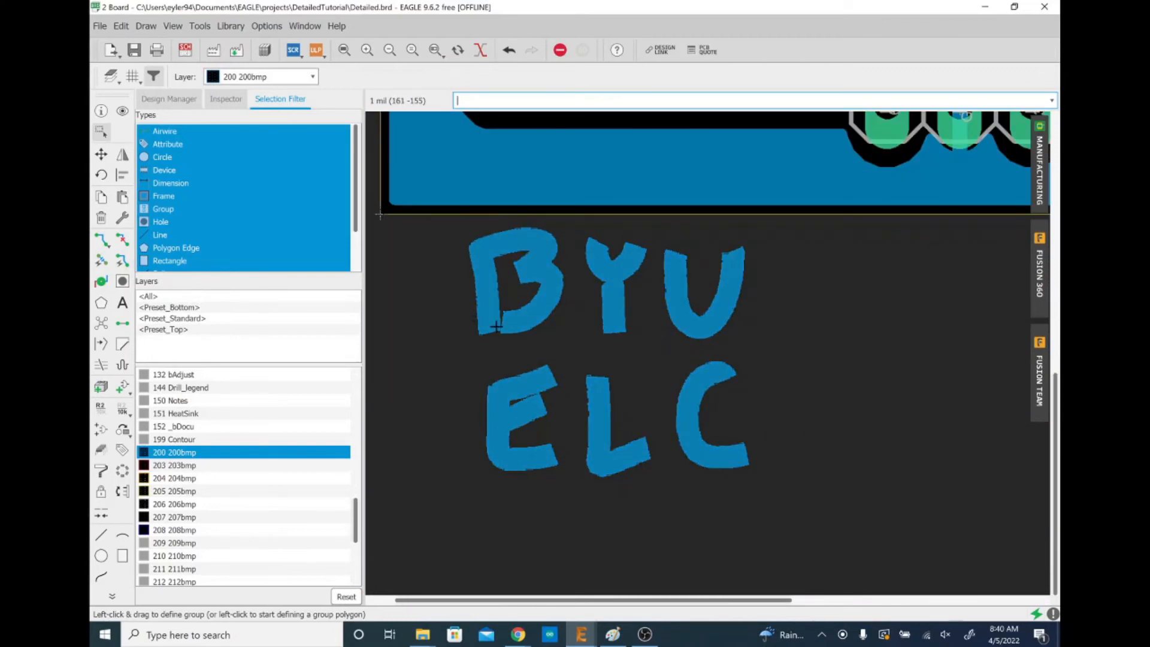
scroll(496, 326, "down", 1)
scroll(404, 322, "down", 1)
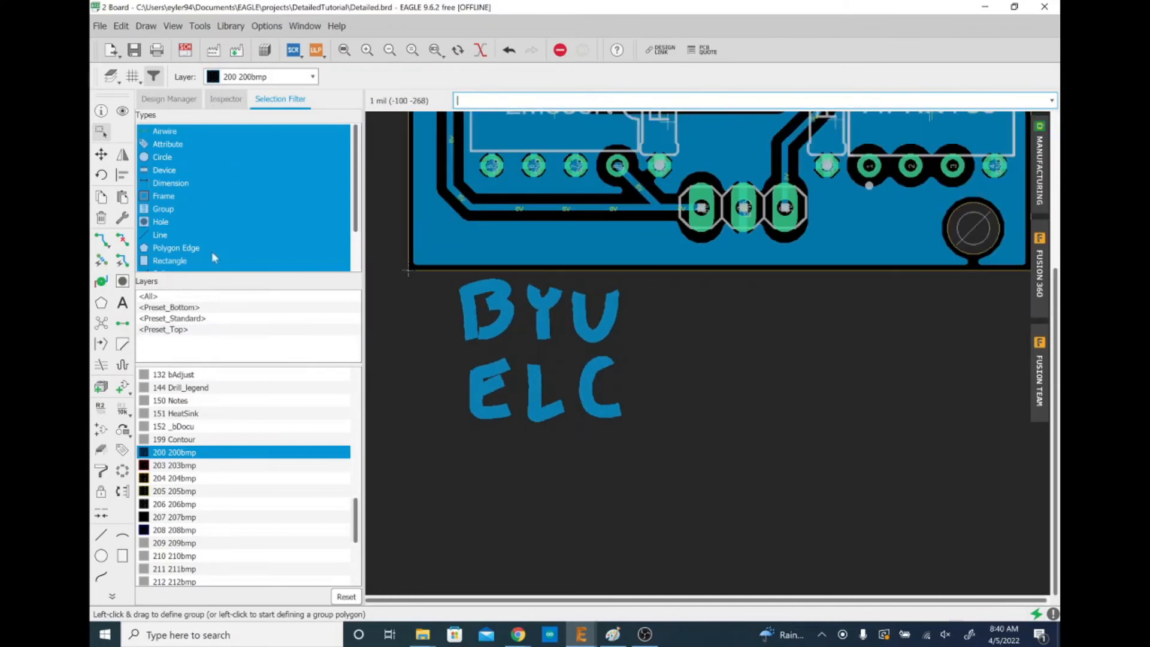
type("change")
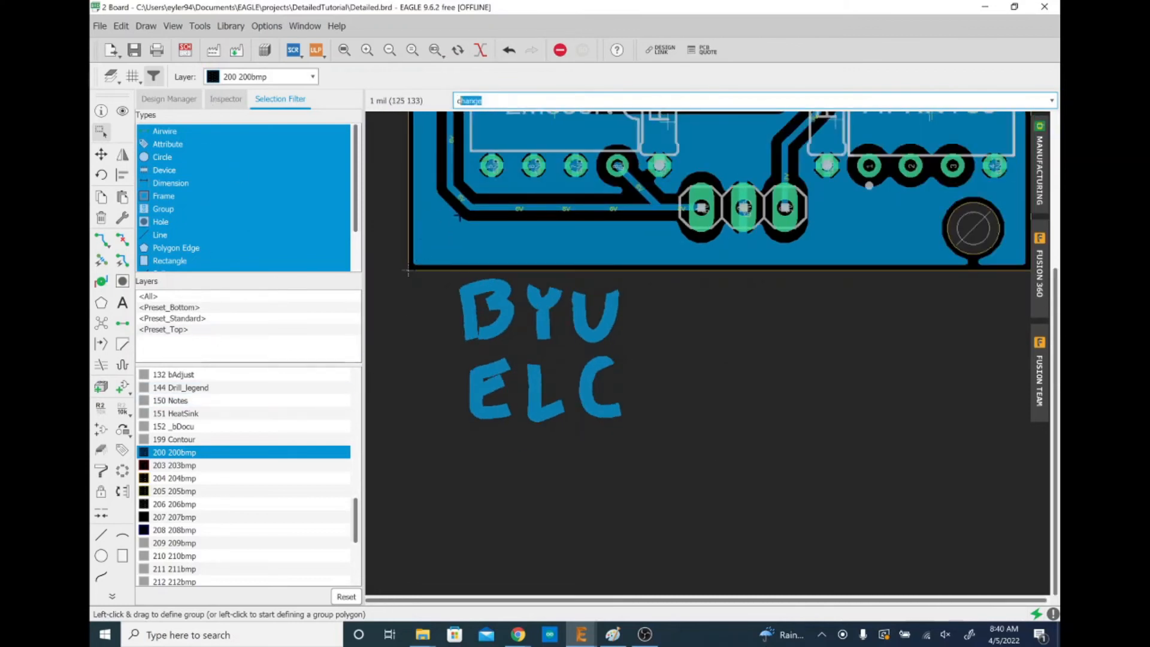
type(" layer")
left_click(122, 218)
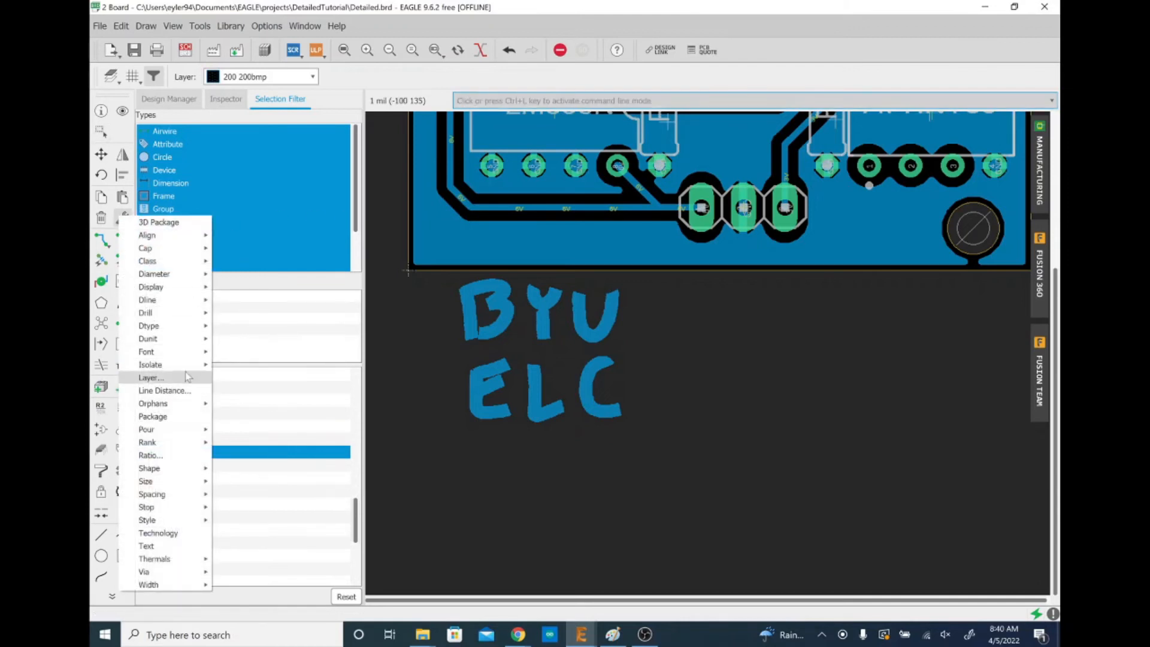
left_click(151, 378)
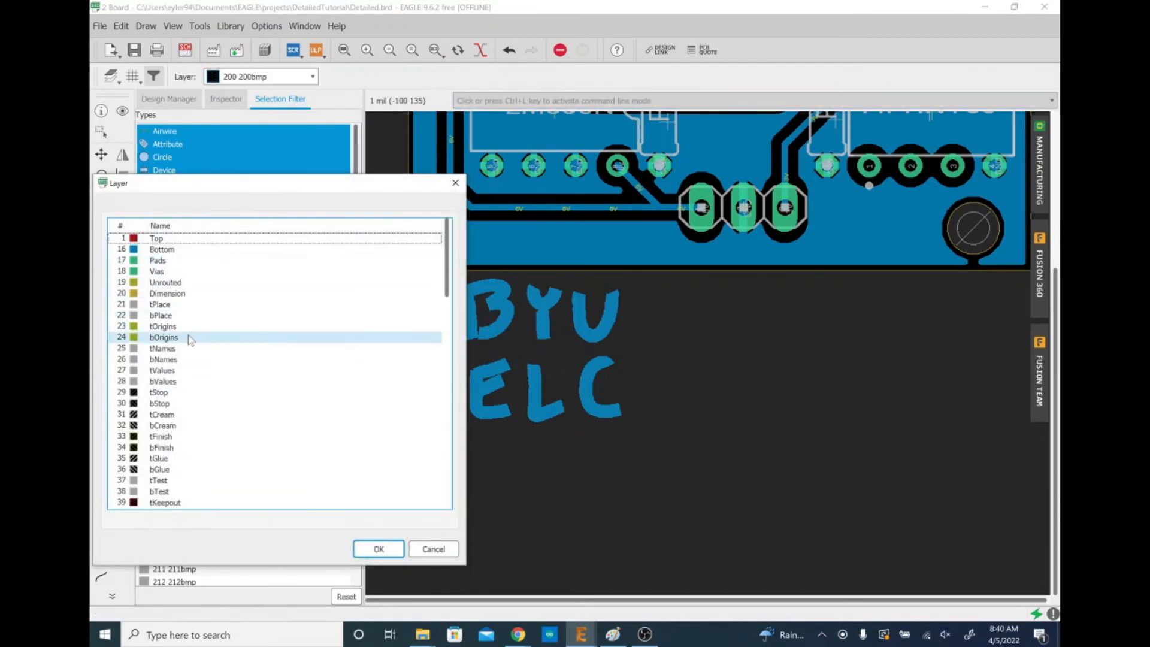
left_click(189, 349)
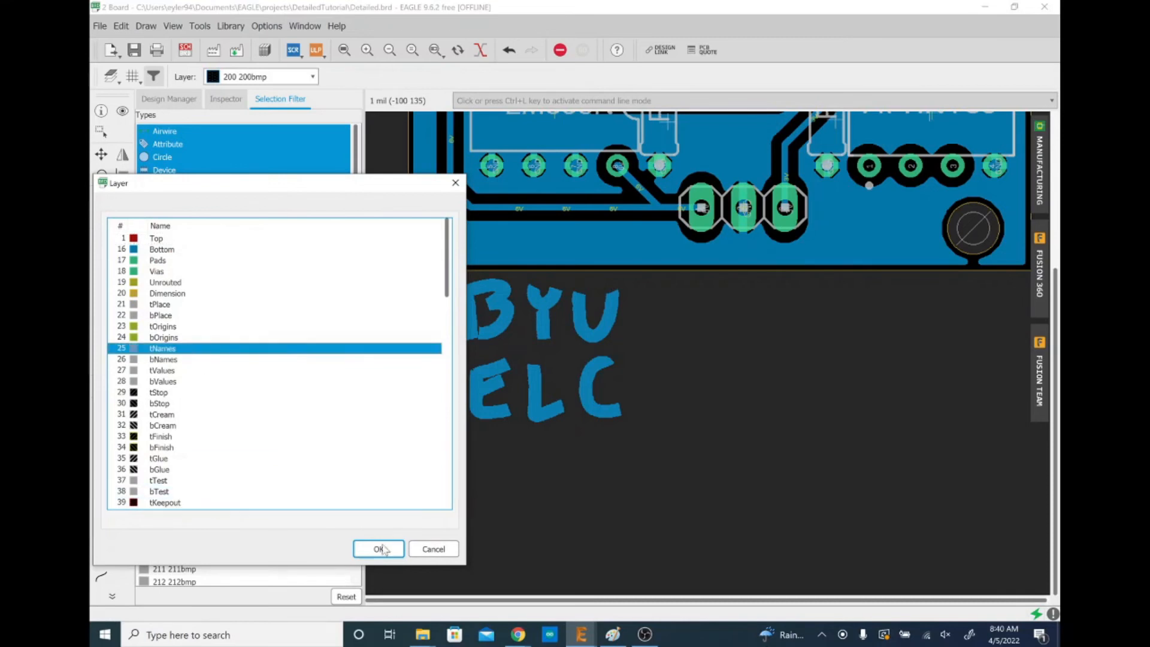
left_click(379, 548)
key("Escape")
Group the whole BYU ELC logo below the board and change its layer to 25 tNames.
left_click_drag(439, 277, 666, 444)
type("change layer")
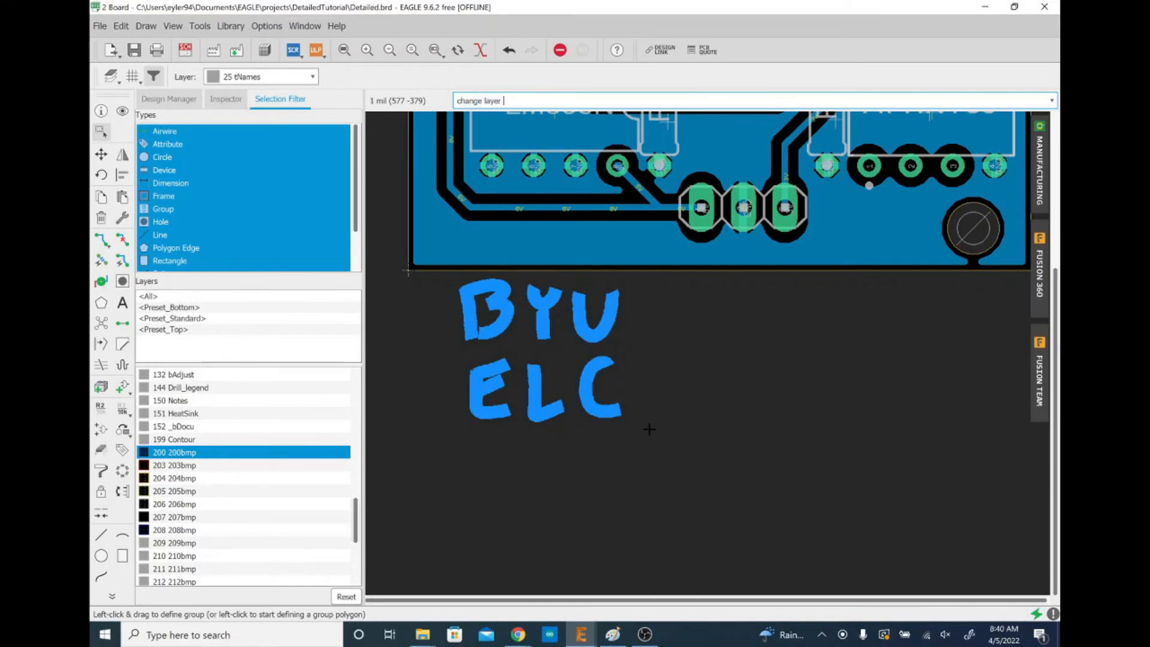
key("Return")
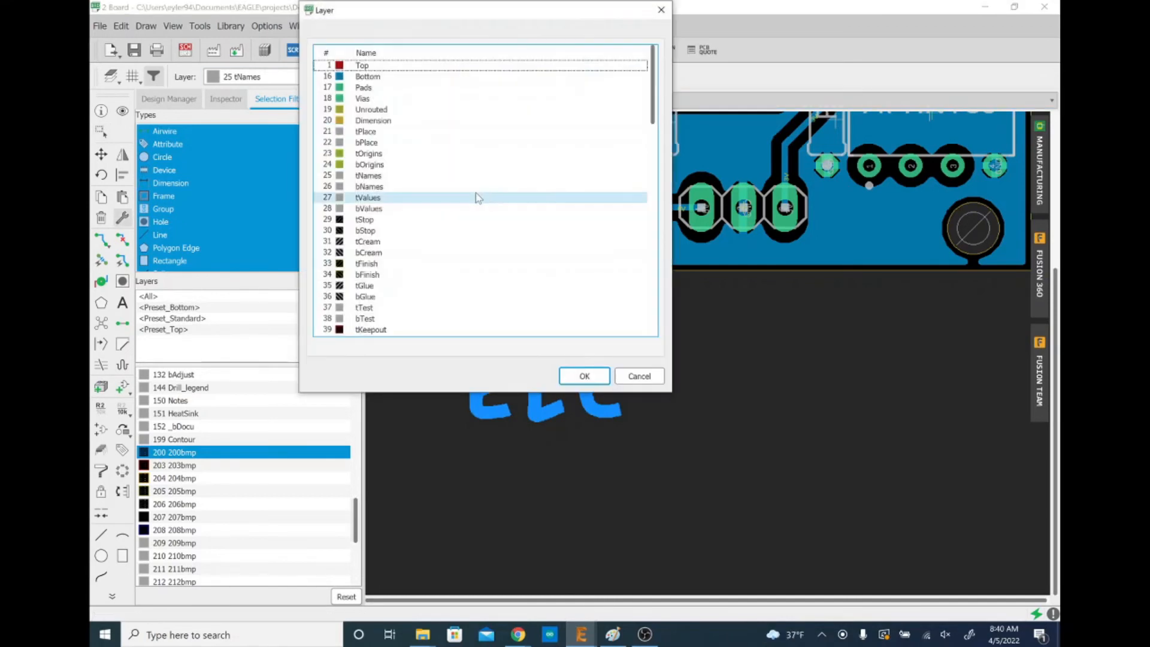
left_click(365, 176)
left_click(583, 376)
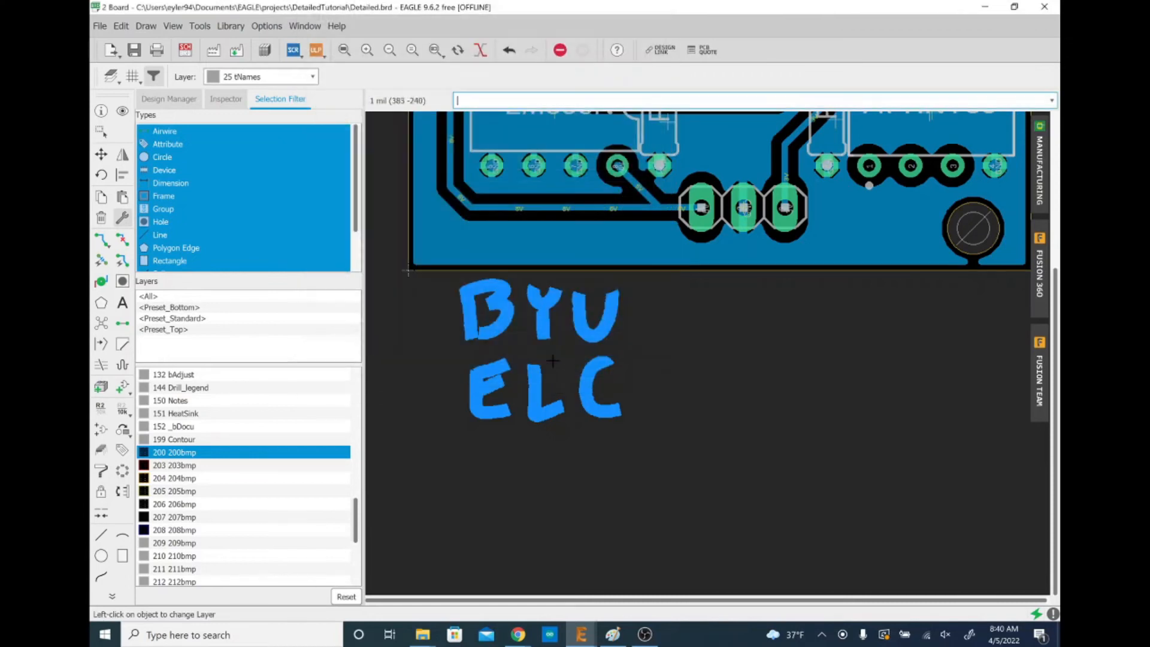
right_click(584, 383)
left_click(616, 541)
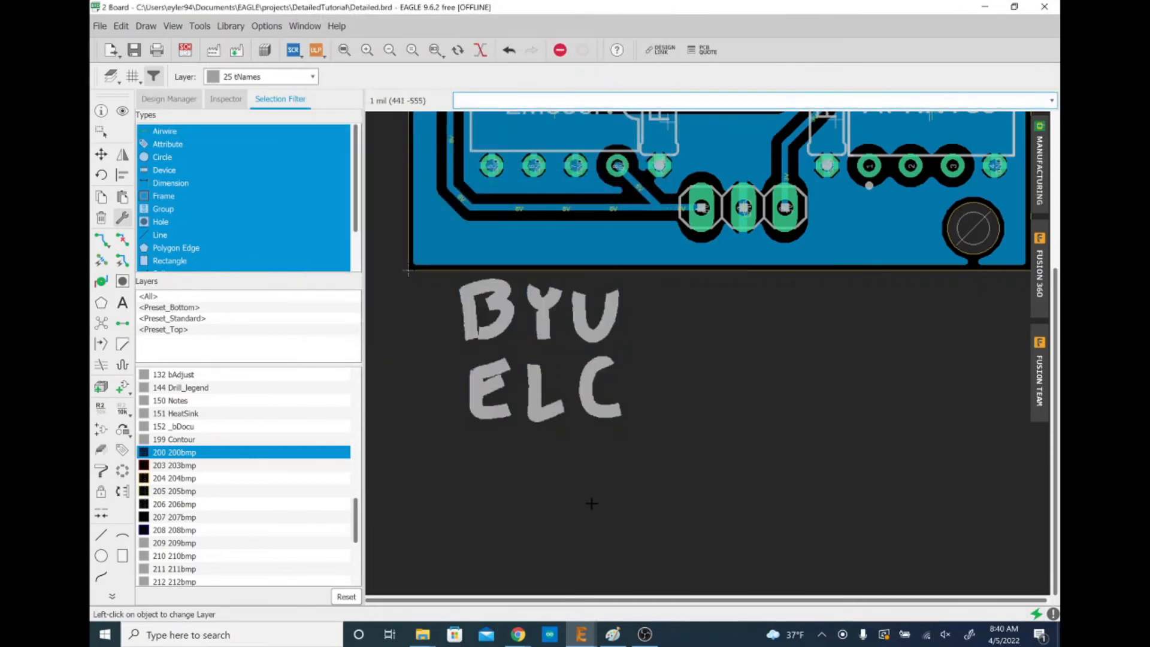
Try to group the ELC lettering and reset the selection filter to include all layers.
scroll(593, 504, "down", 4)
scroll(608, 465, "up", 2)
left_click_drag(642, 493, 444, 403)
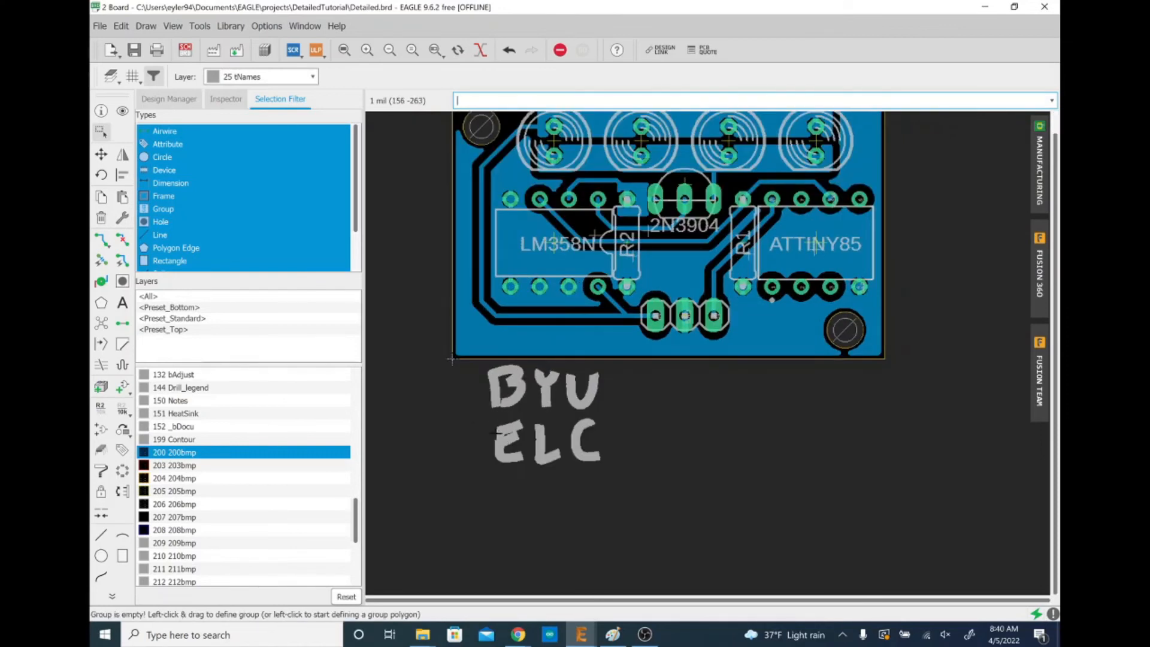
left_click(347, 597)
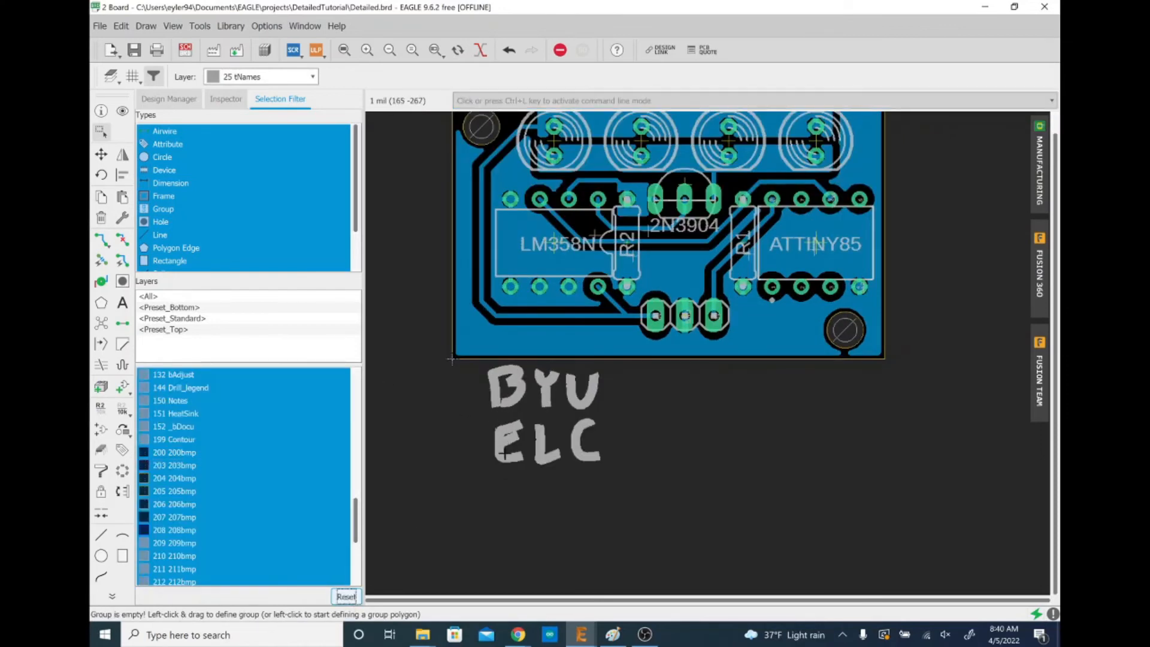
Group the ELC lettering, move it onto the board's lower-left corner, and check it in the manufacturing preview.
left_click_drag(462, 480, 588, 417)
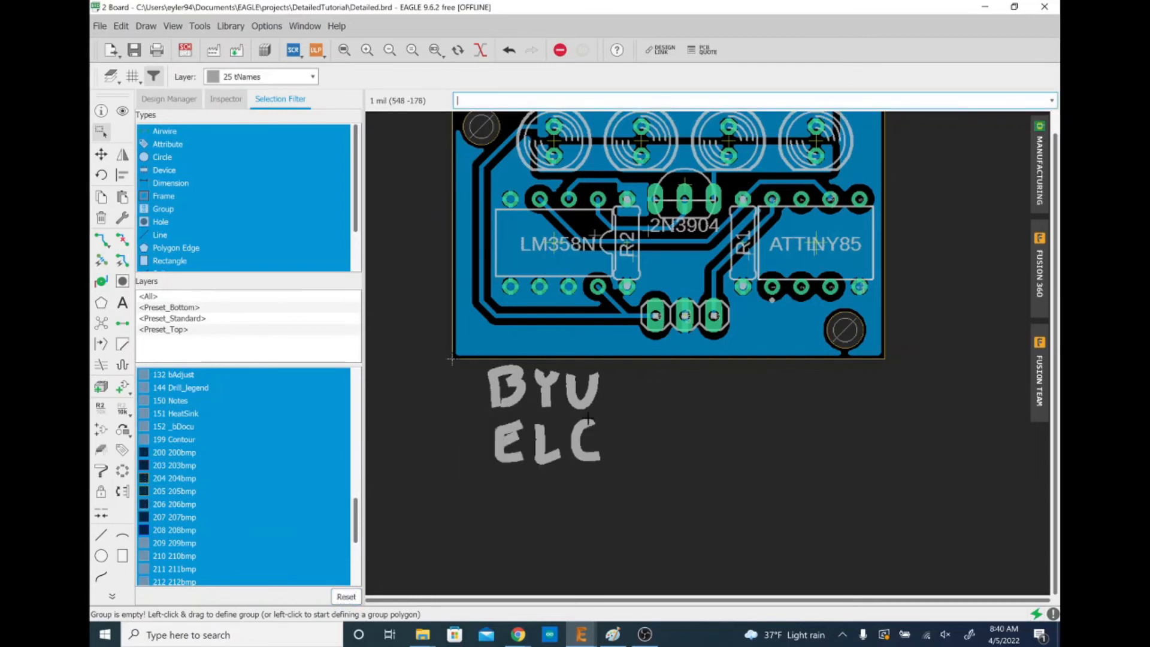
right_click(588, 417, "ctrl")
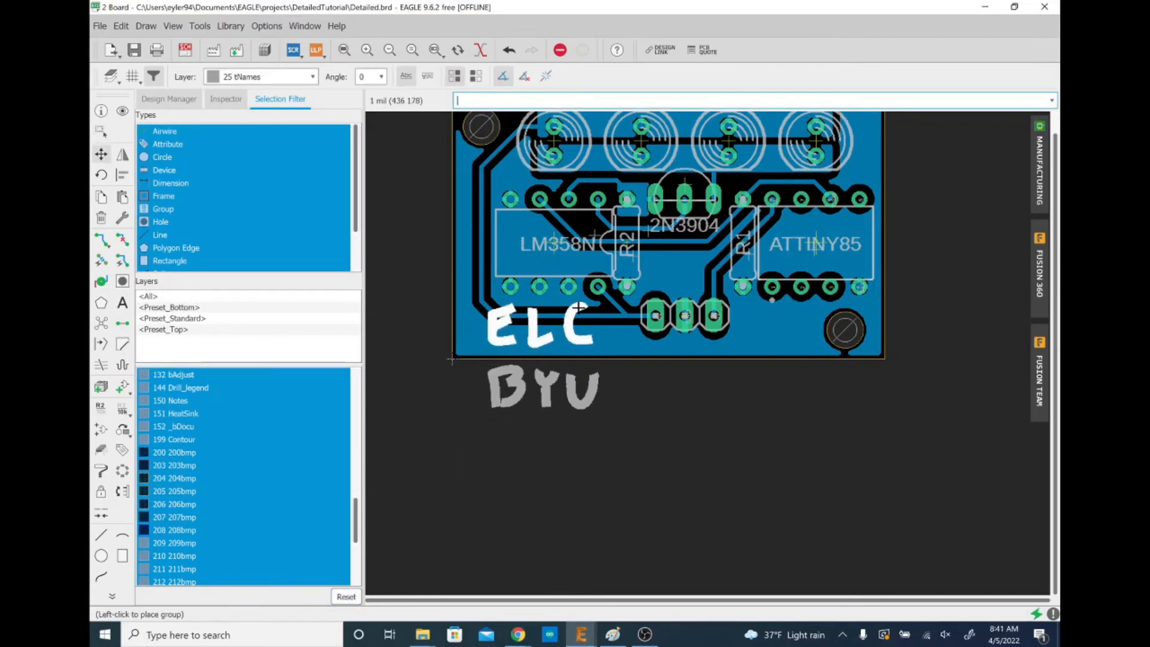
left_click(578, 307)
left_click(1039, 149)
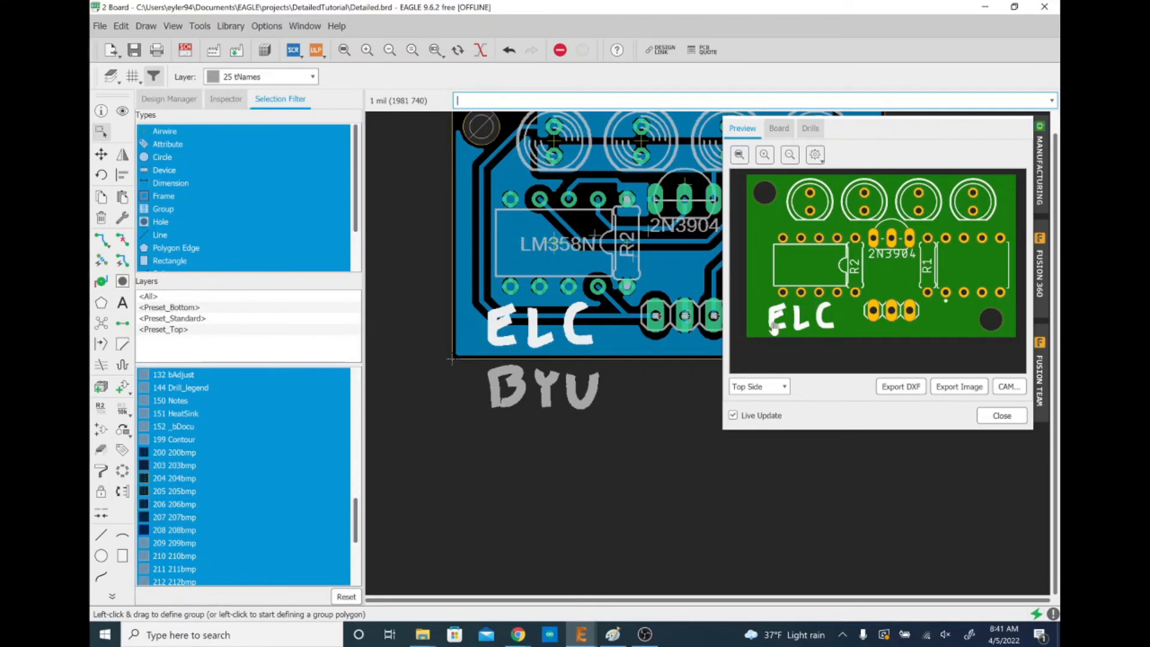
left_click(991, 415)
left_click_drag(627, 427, 453, 358)
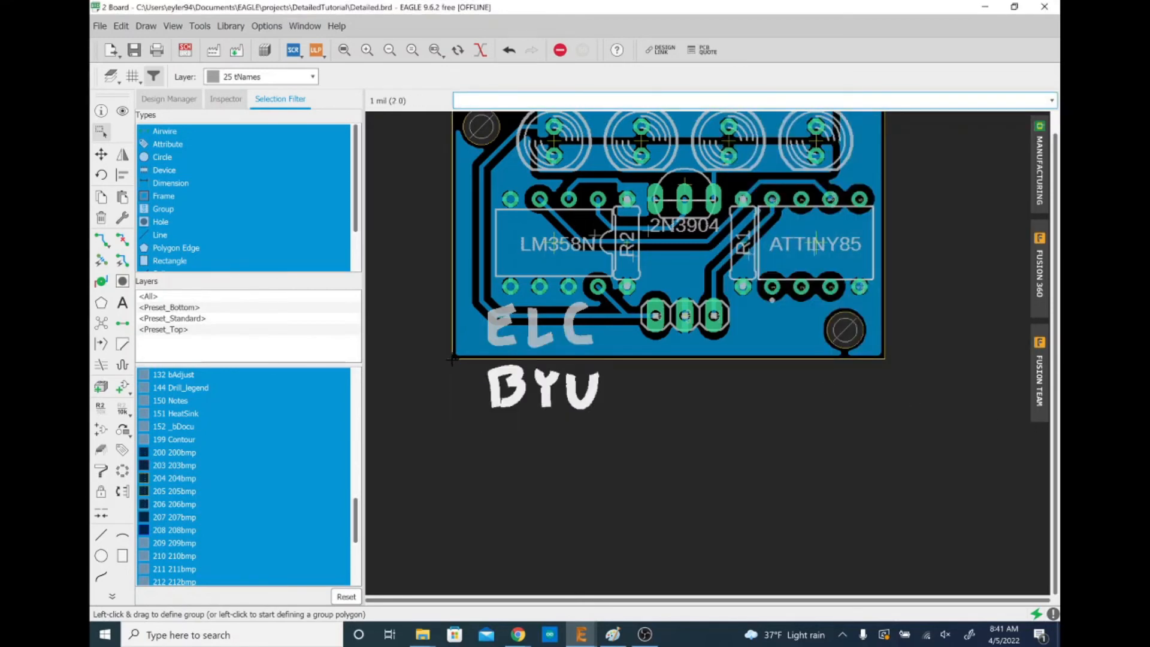
key("Delete")
key("ctrl+z")
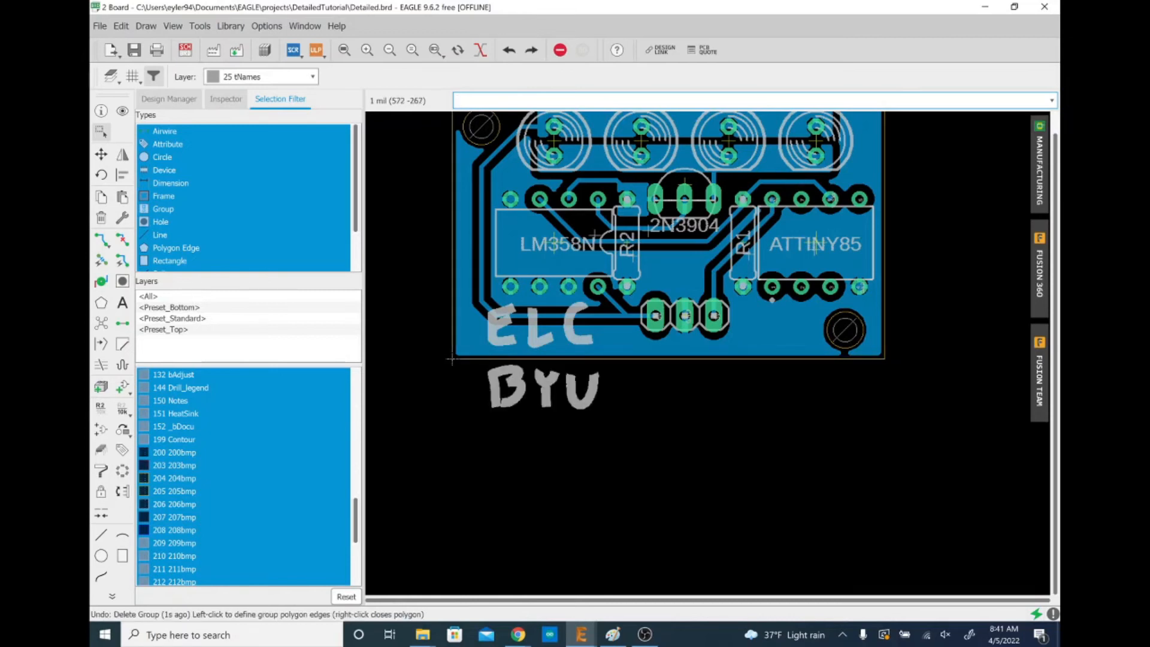
key("Escape")
left_click(554, 392)
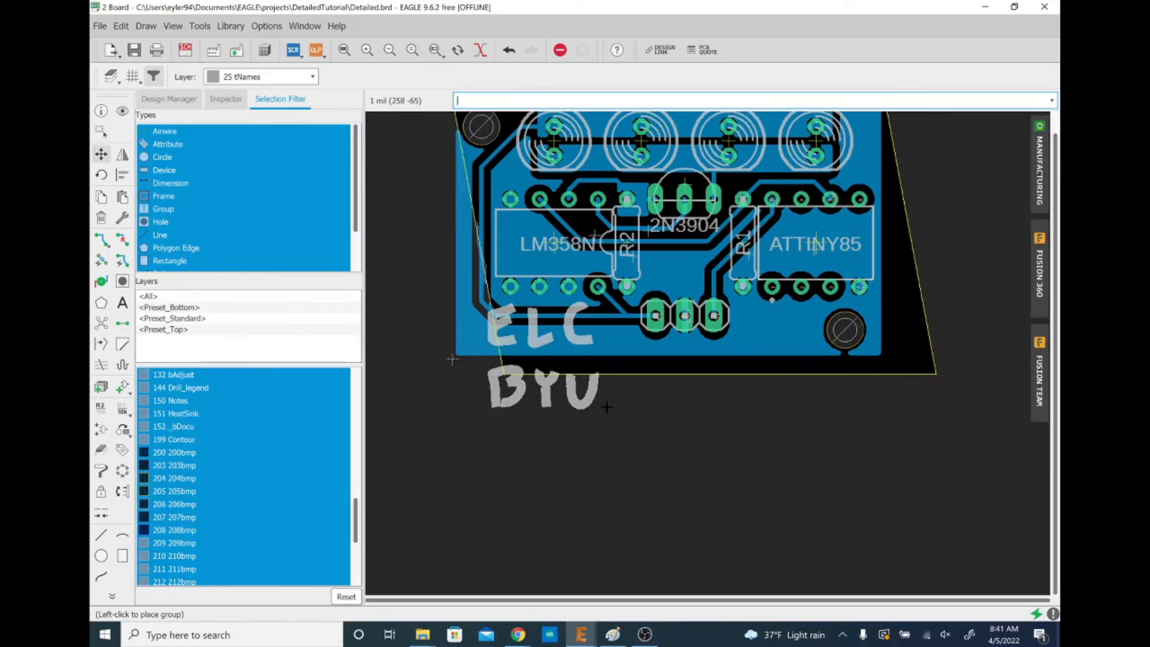
key("Escape")
Delete the BYU lettering below the board and inspect the pixelated edges of the ELC lettering up close.
left_click_drag(622, 424, 475, 363)
key("Delete")
scroll(528, 317, "up", 5)
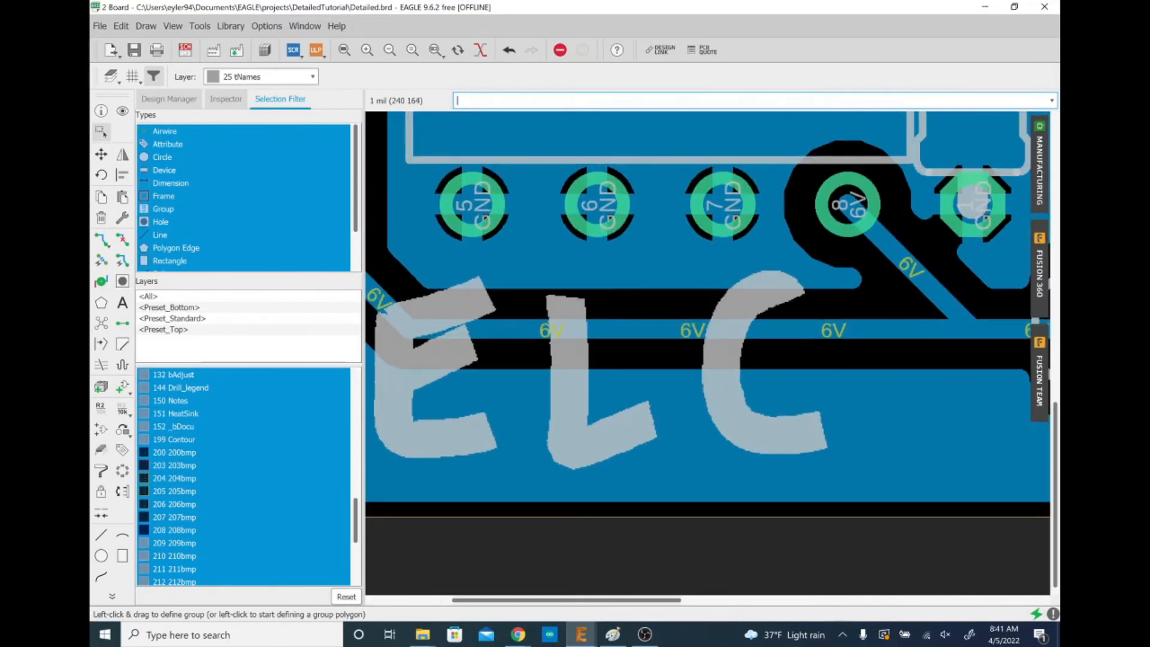
scroll(479, 275, "up", 8)
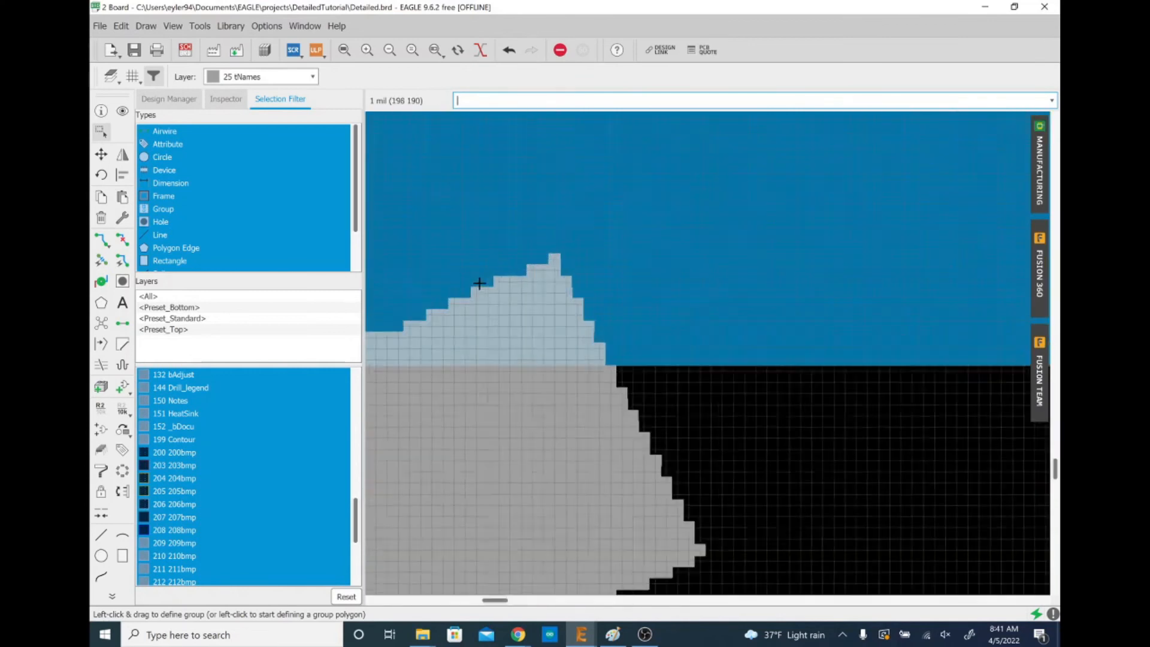
scroll(577, 261, "down", 7)
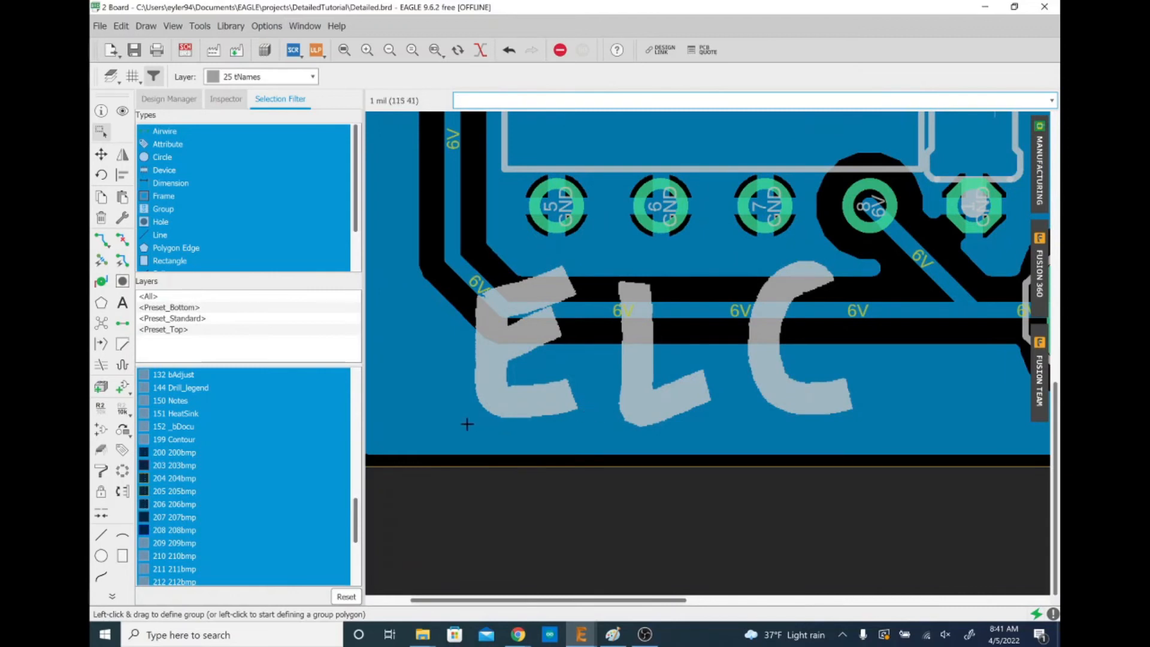
Configure the Line tool with a width of 24 mil and the straight any-angle bend style.
left_click(100, 538)
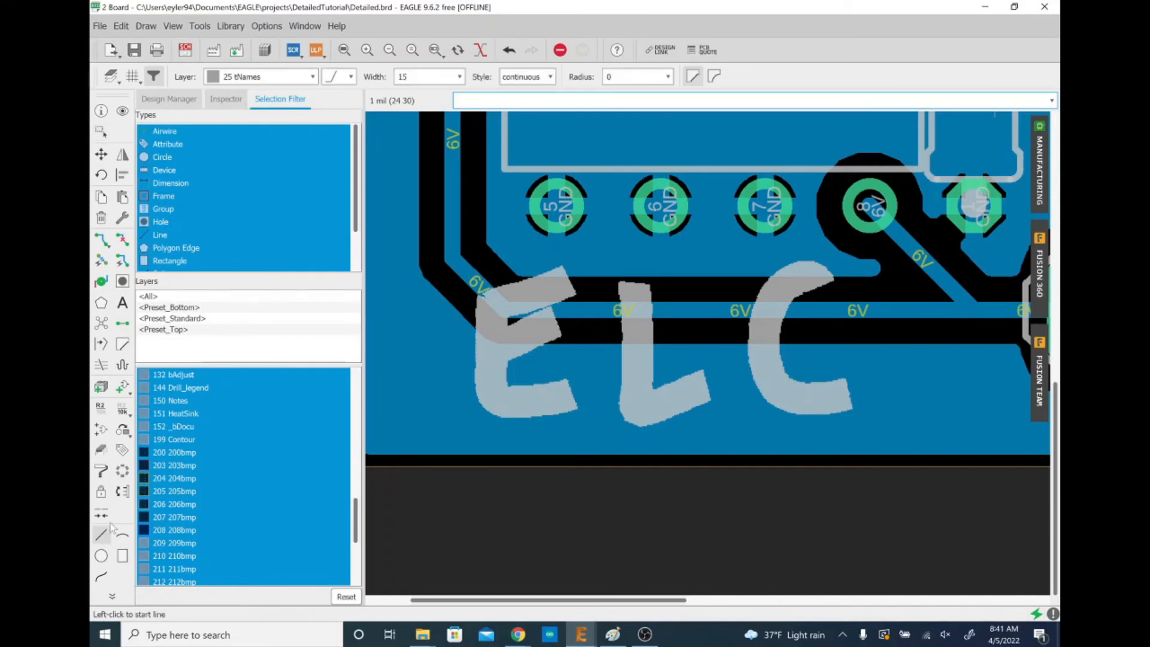
left_click(350, 80)
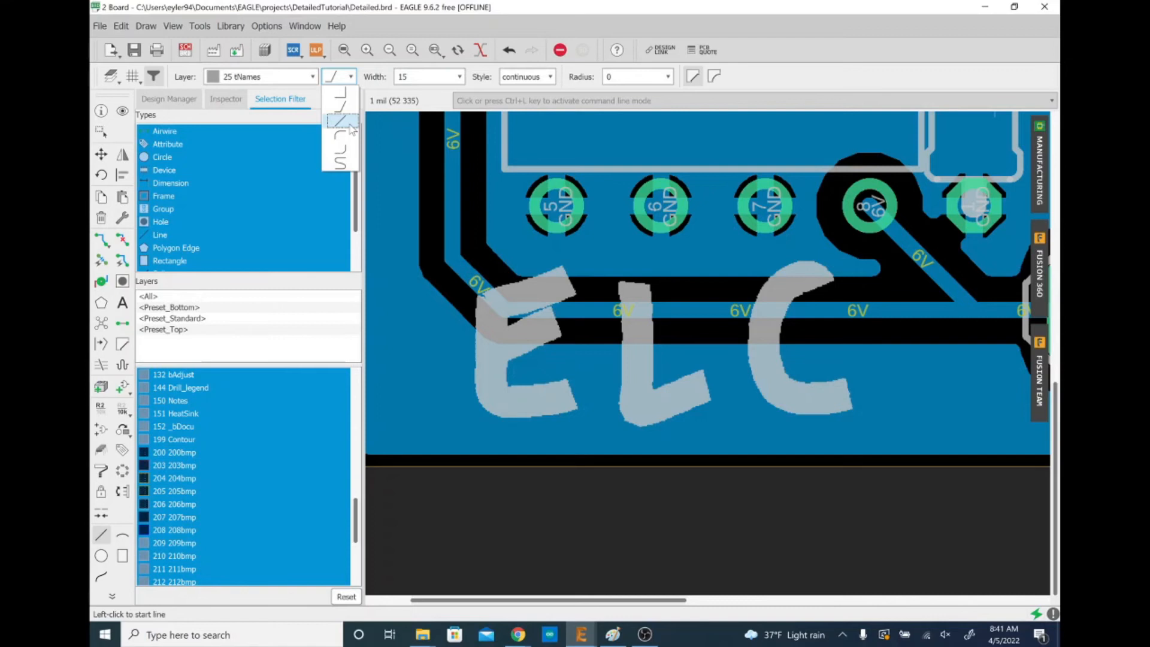
left_click(430, 77)
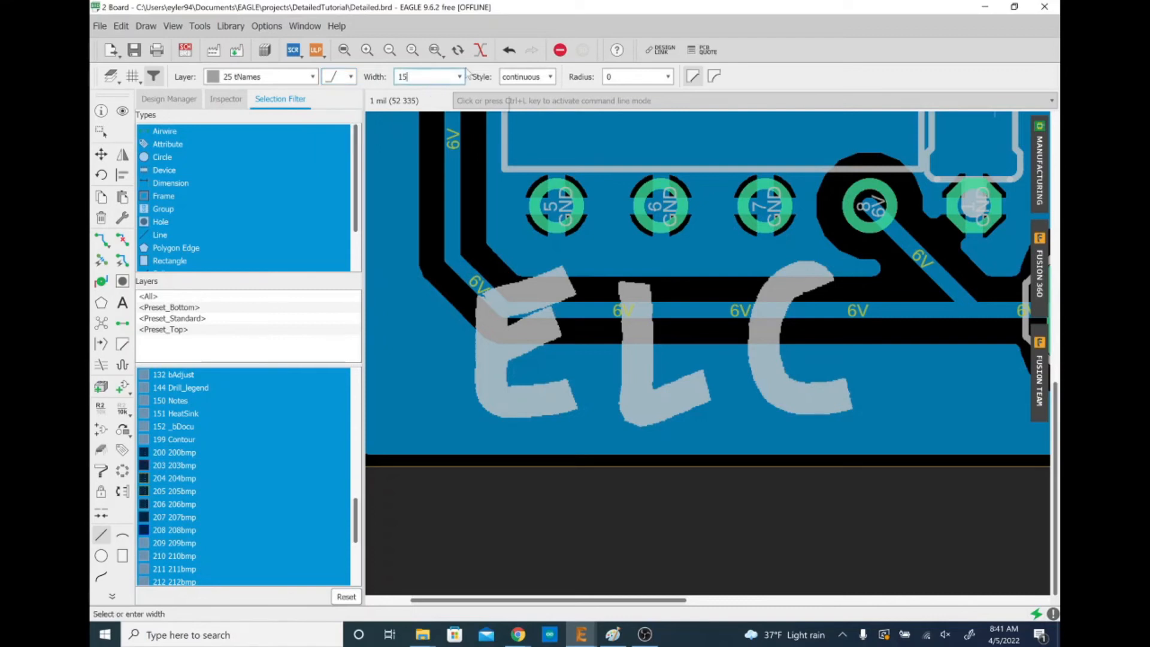
left_click(459, 77)
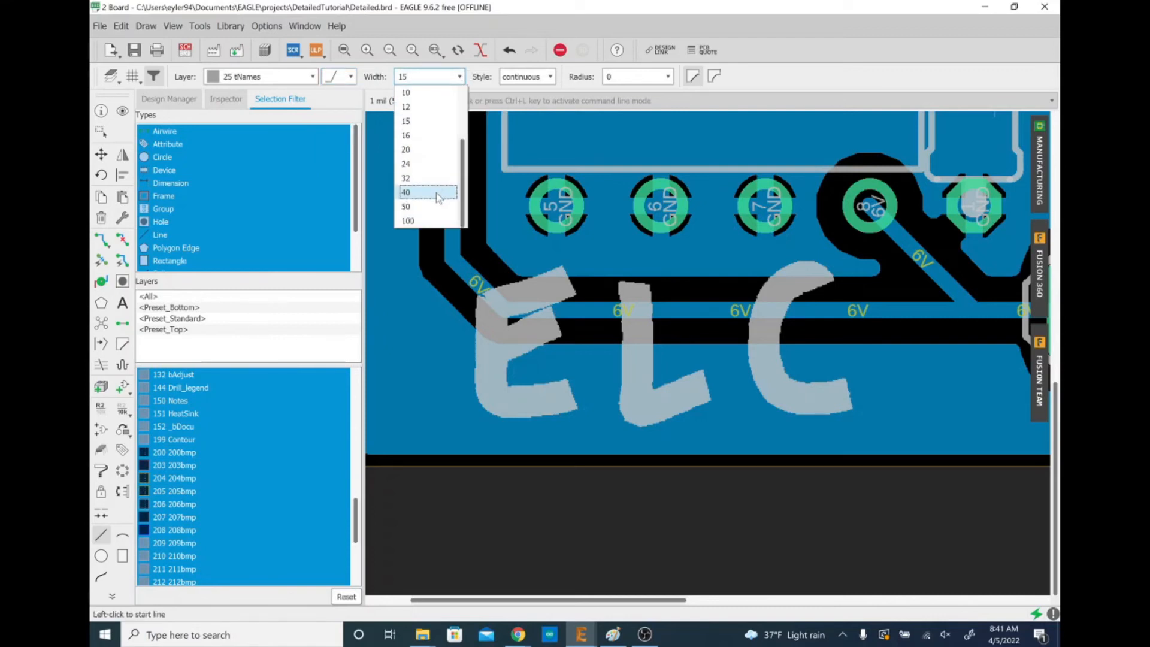
left_click(434, 149)
left_click(460, 76)
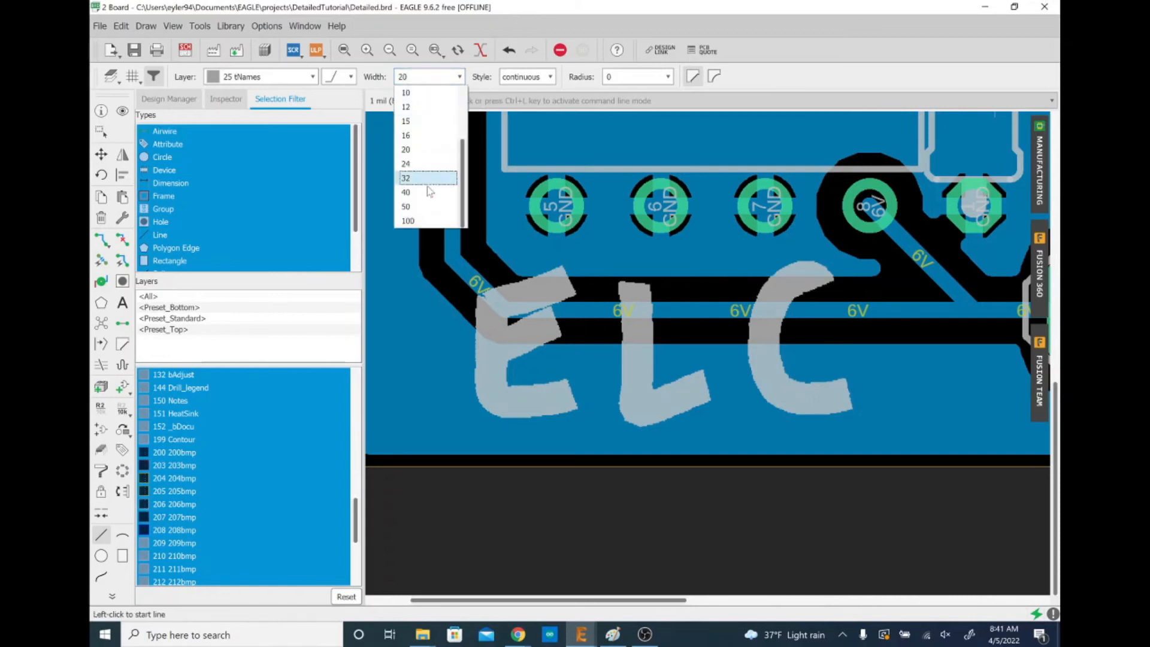
left_click(434, 162)
left_click(351, 77)
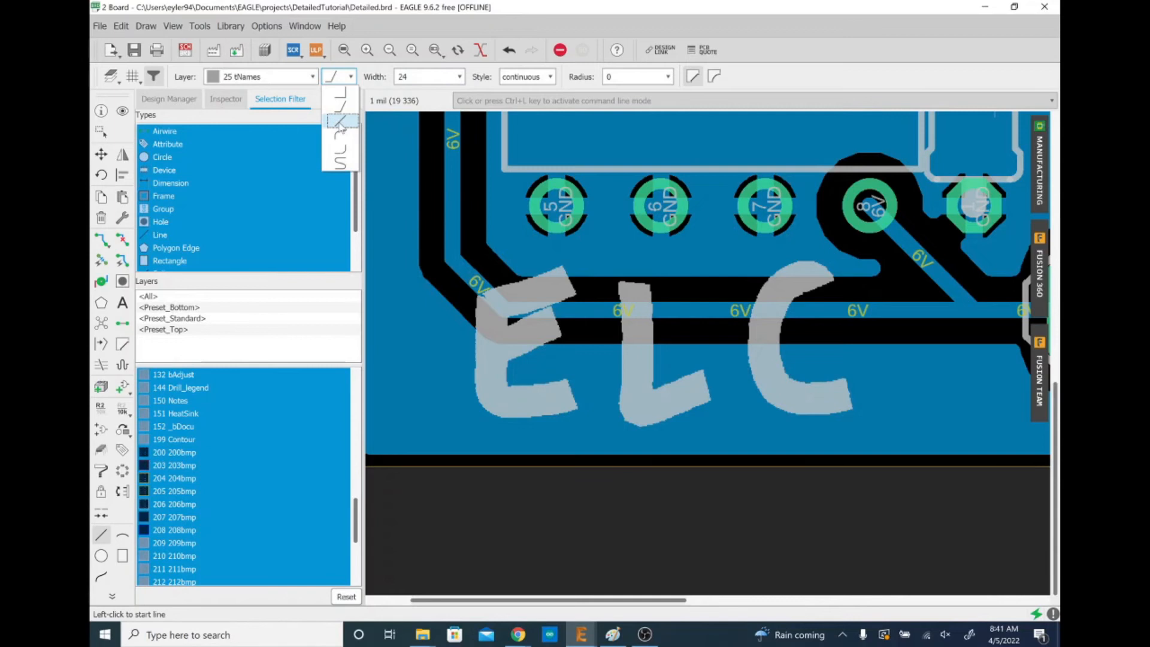
left_click(341, 122)
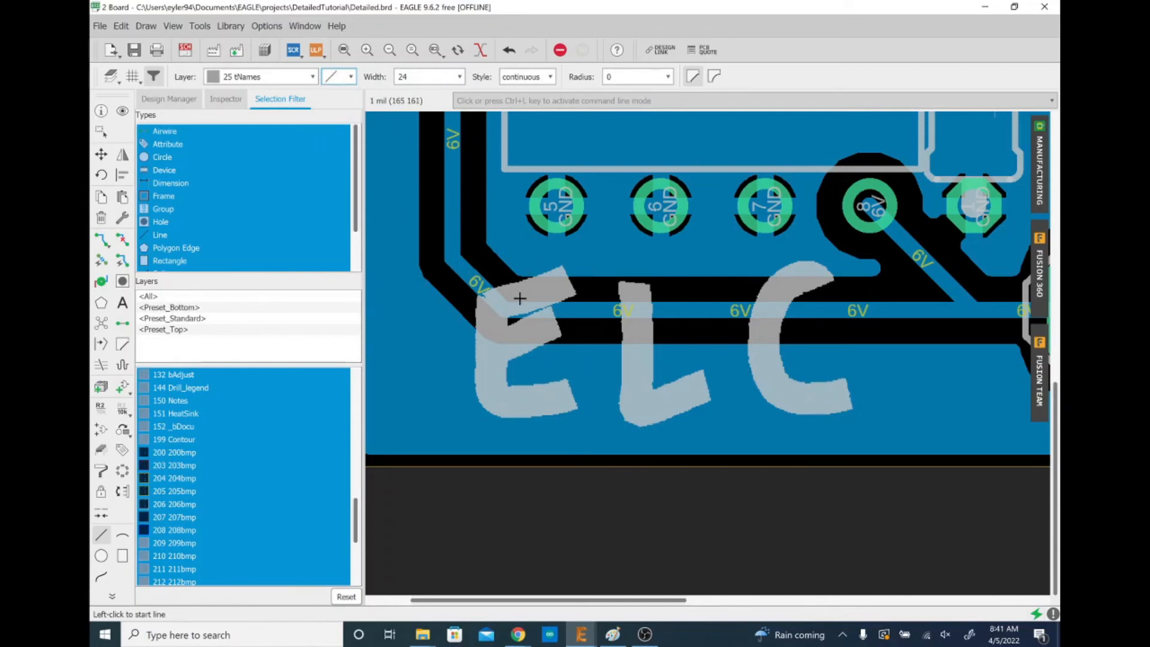
key("Escape")
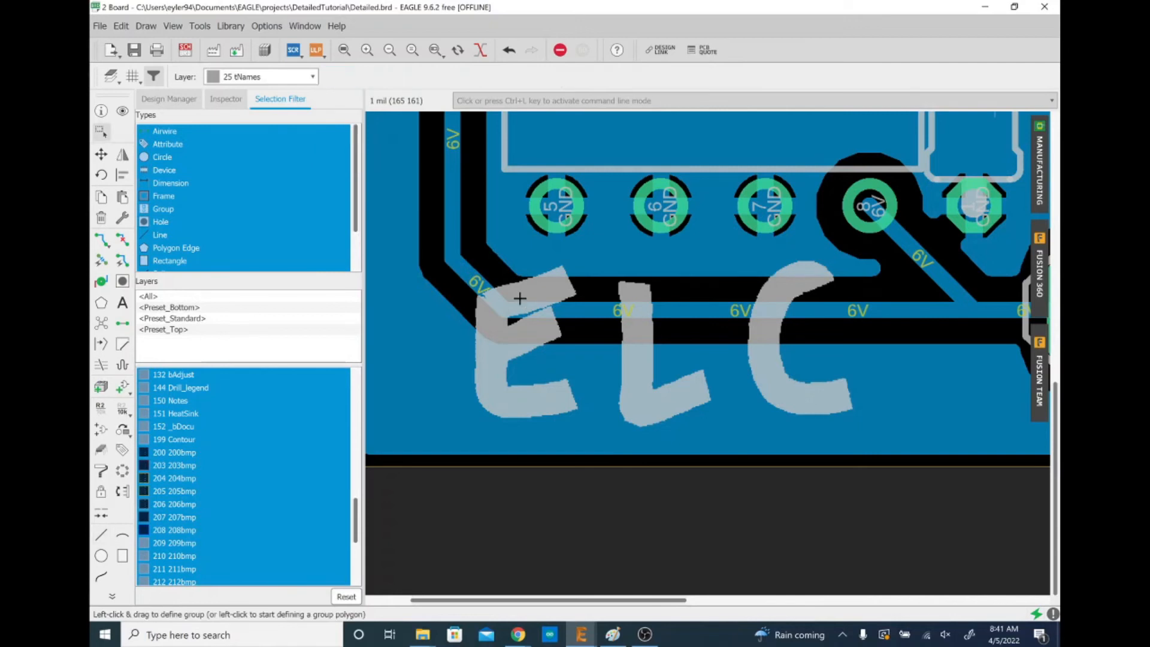
Try a 10 mil grid, return the grid to 1 mil, and inspect the letter E against it.
type("gird")
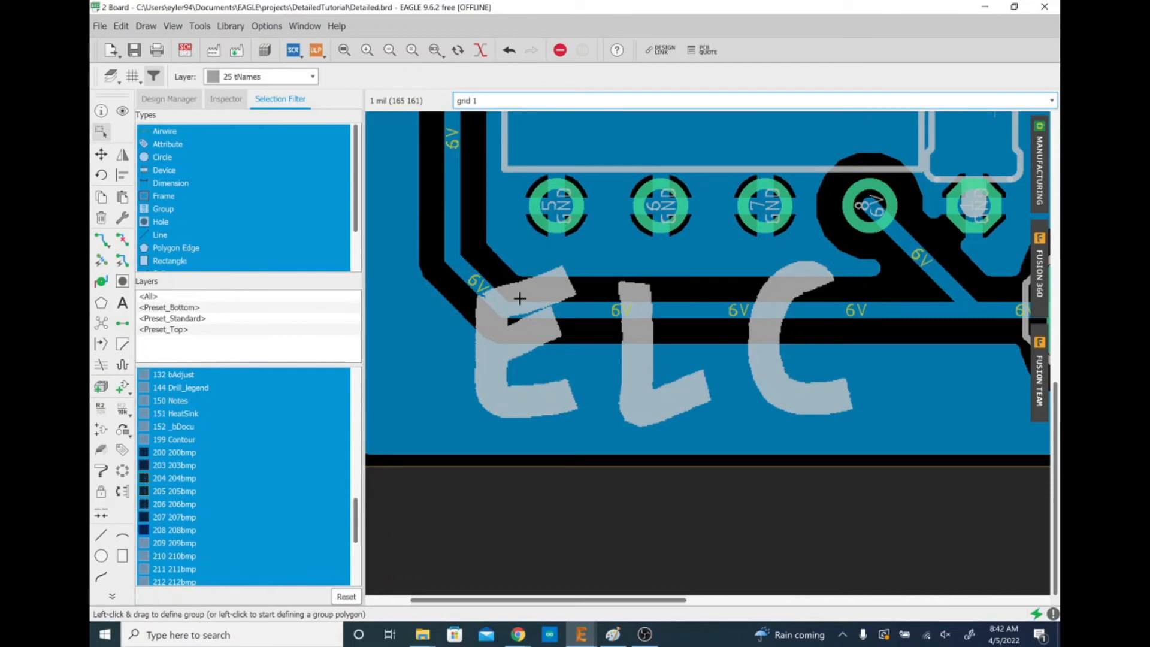
key("Return")
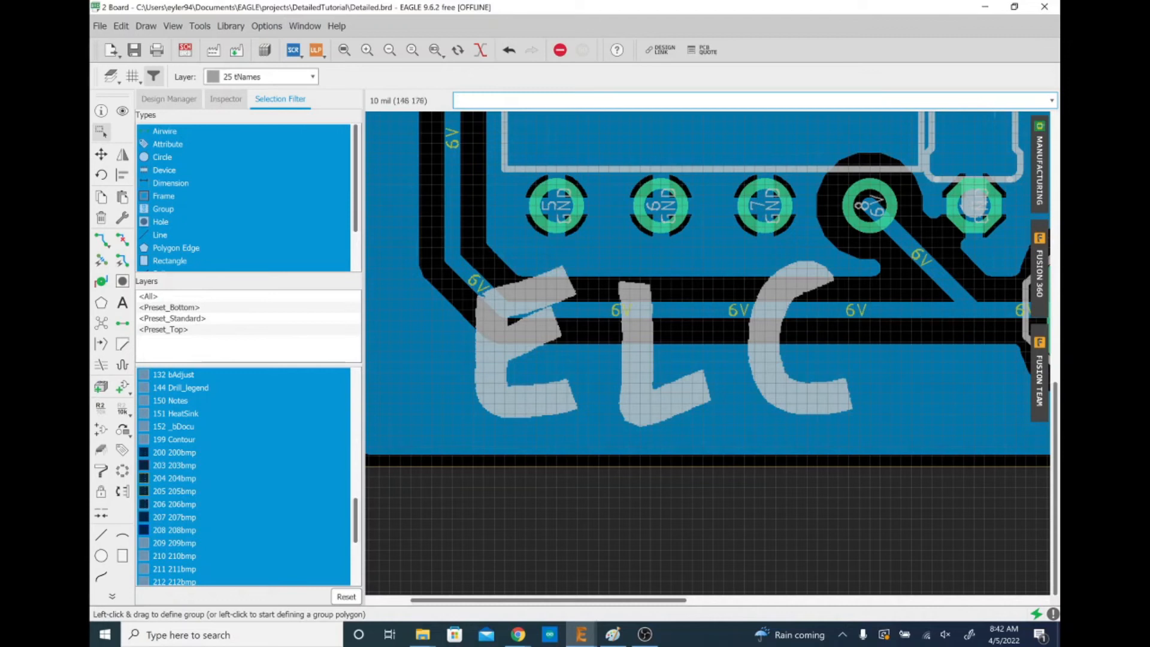
type("grid 1")
key("Return")
scroll(473, 275, "up", 10)
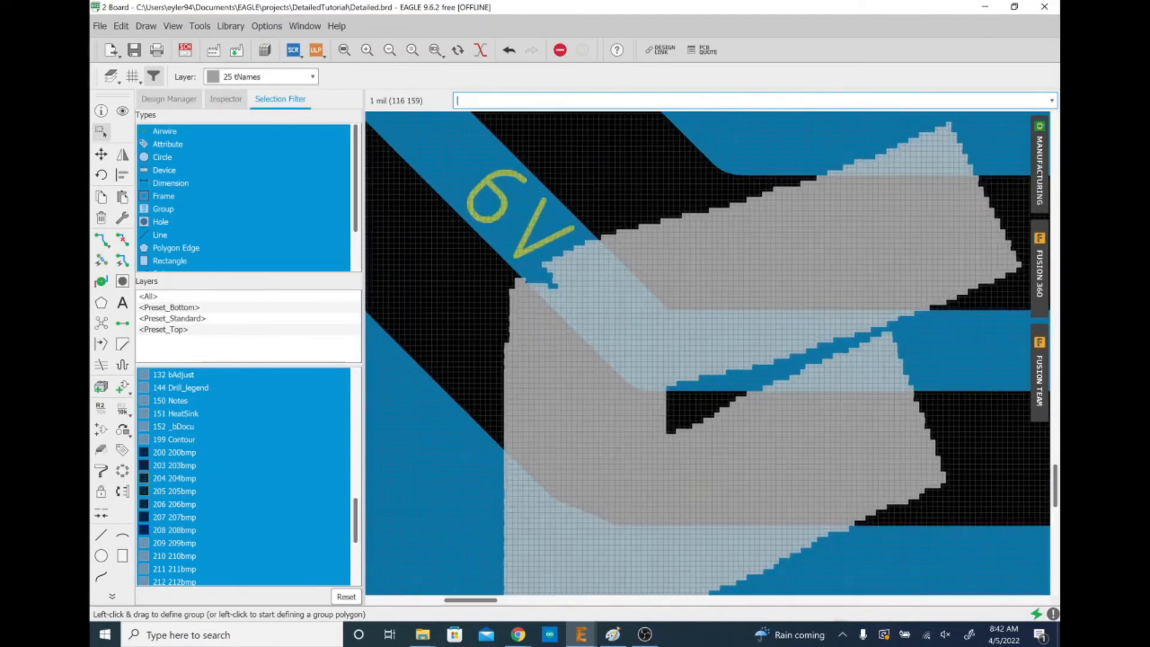
scroll(529, 292, "down", 8)
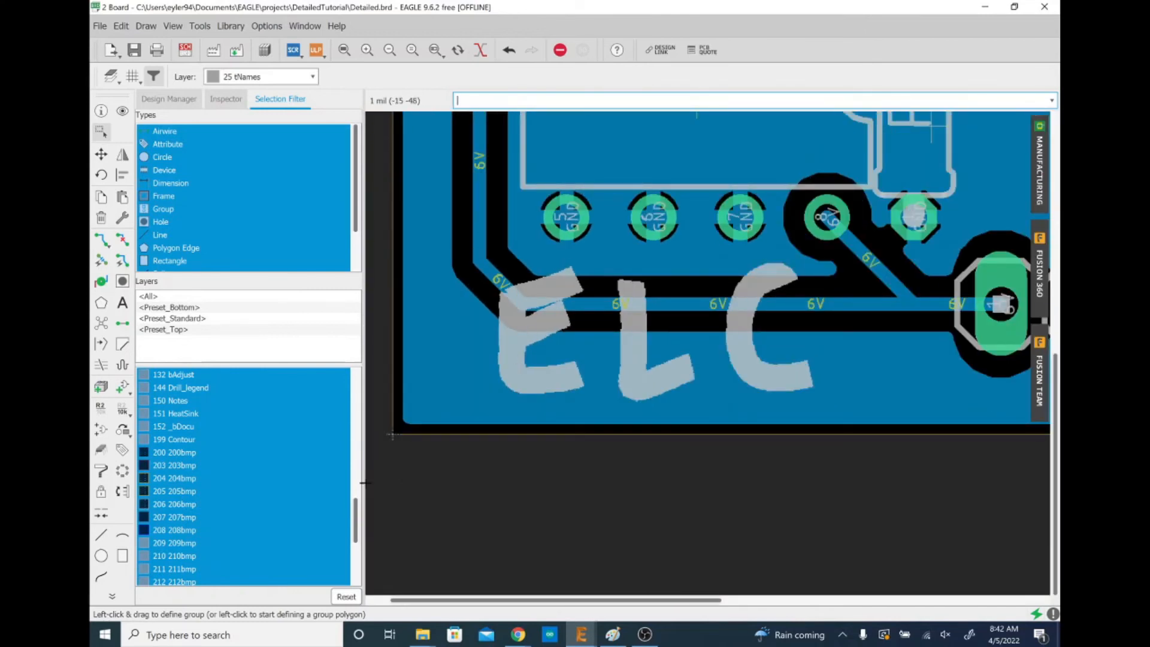
Limit the selection filter to layer 25 tNames and change the grouped ELC lettering to layer 200.
scroll(189, 405, "up", 15)
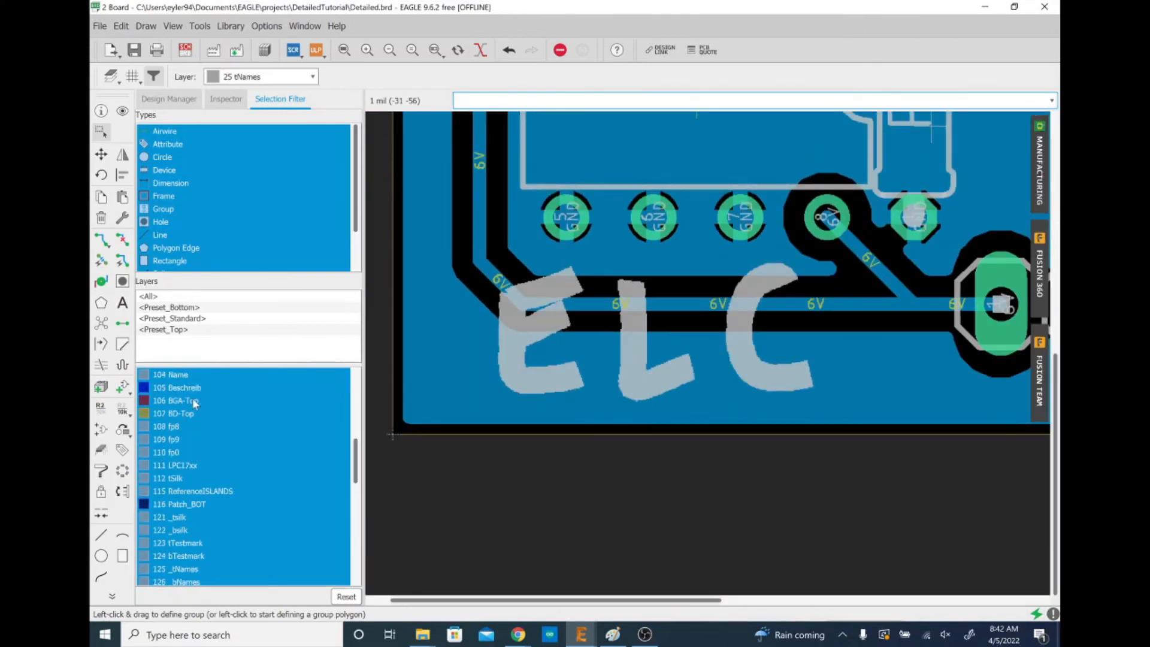
scroll(192, 398, "down", 1)
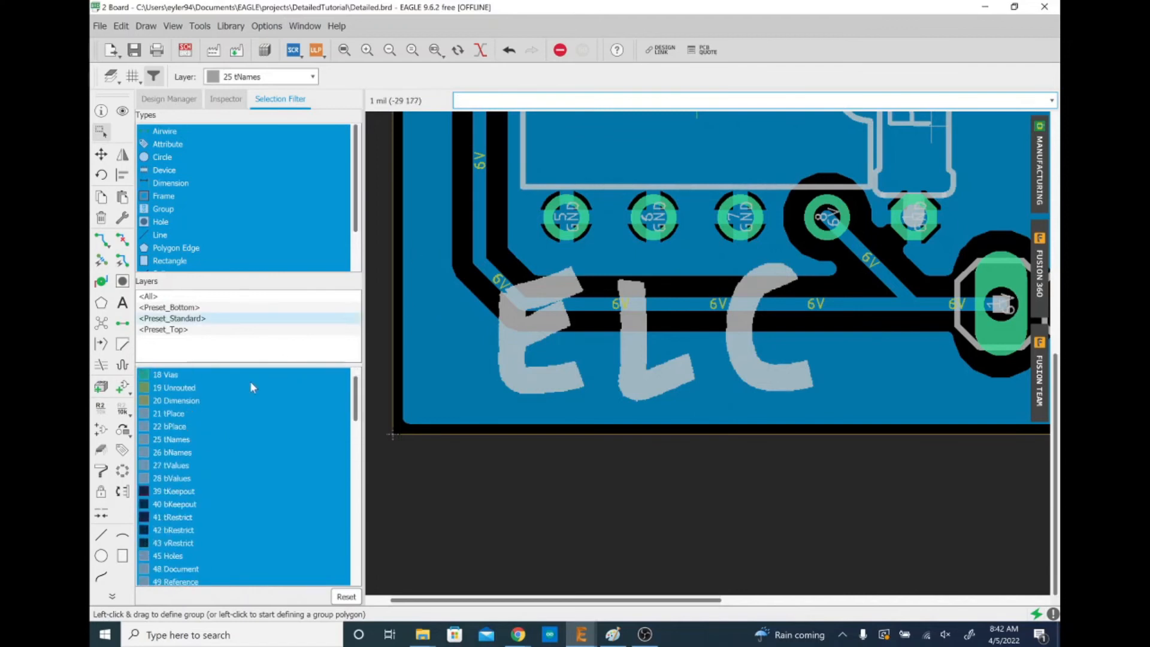
left_click(184, 439)
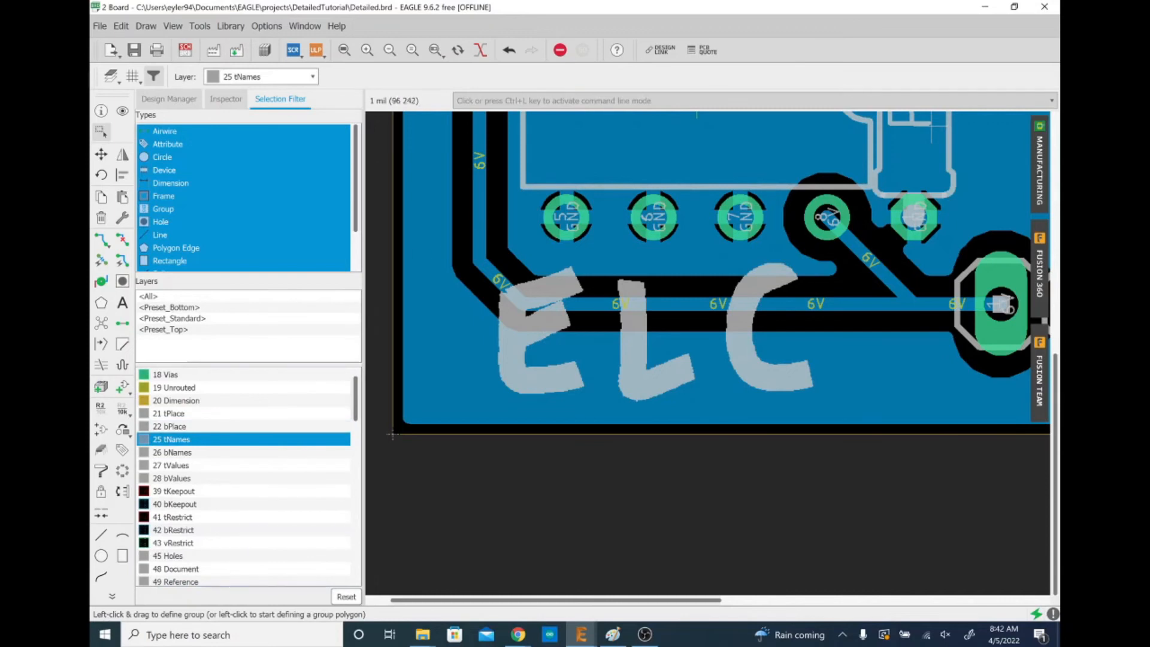
left_click_drag(443, 247, 869, 418)
type("change")
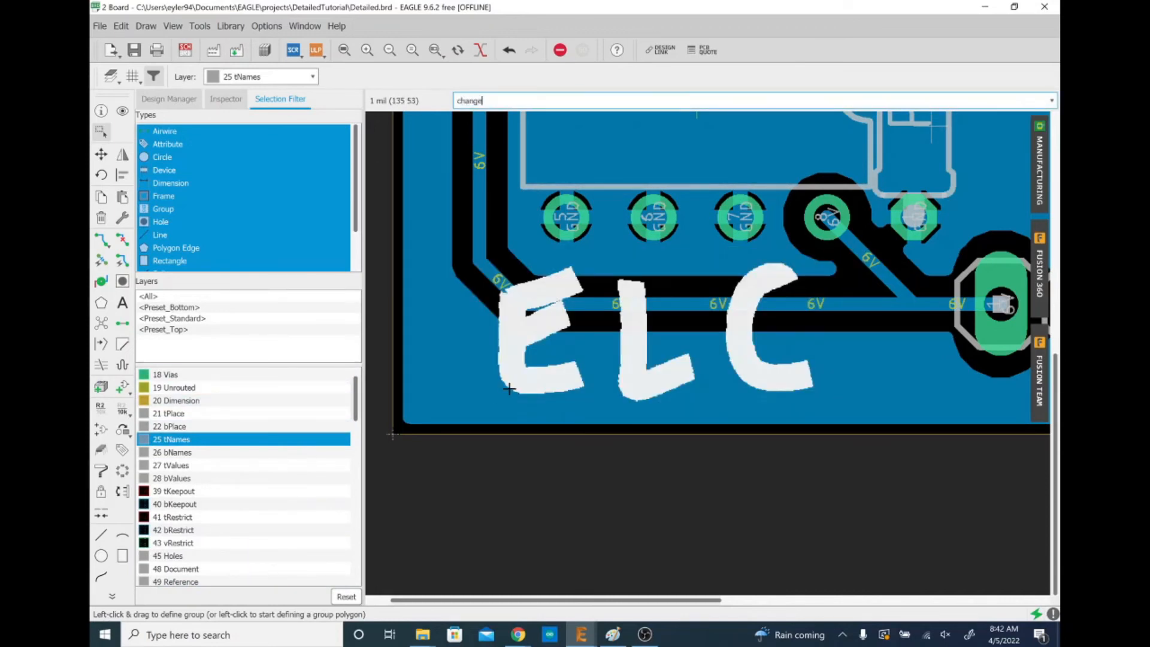
type(" layer 200")
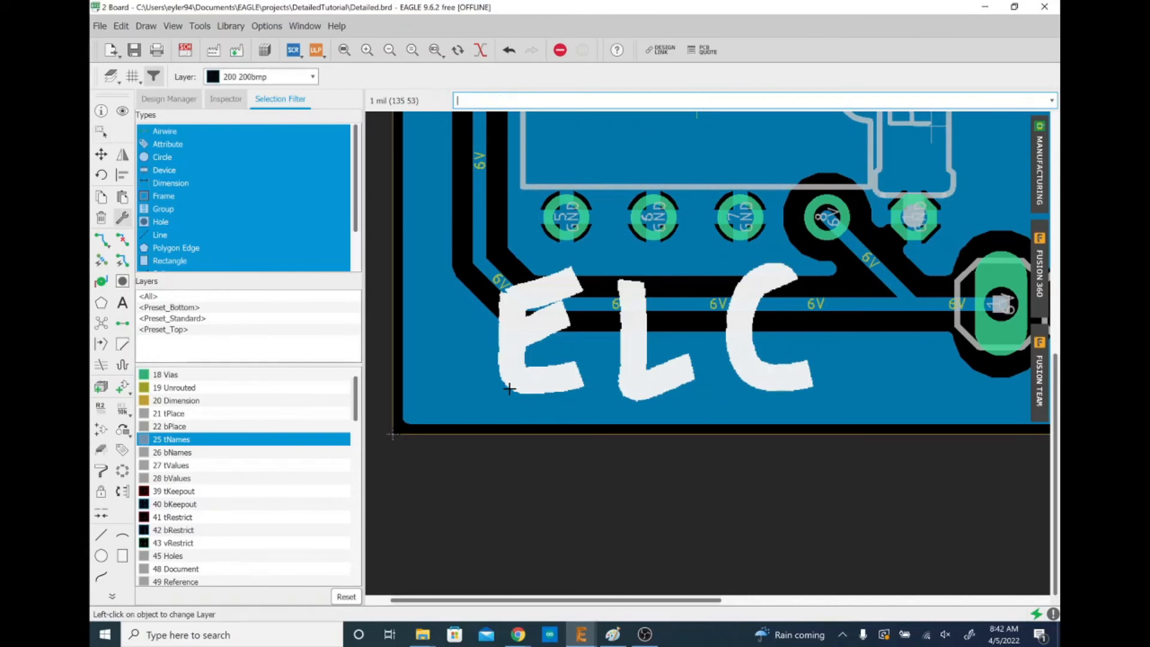
key("Return")
right_click(510, 358)
left_click(558, 513)
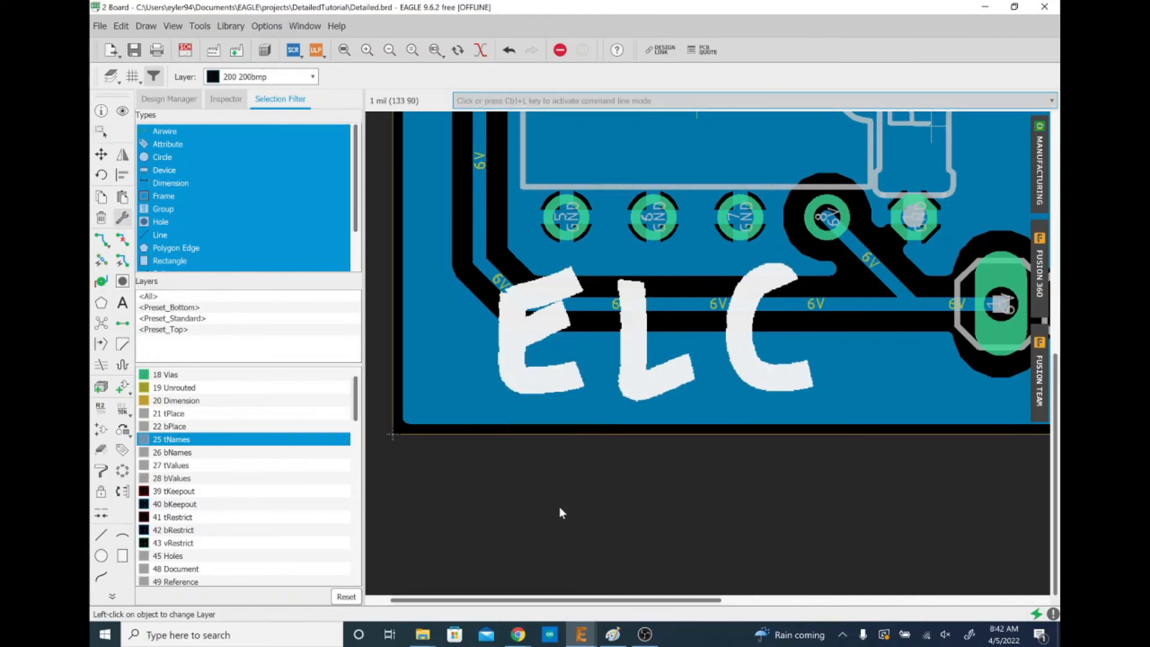
Reset the selection filter and set the Line tool's drawing layer to 51 tDocu.
left_click(347, 596)
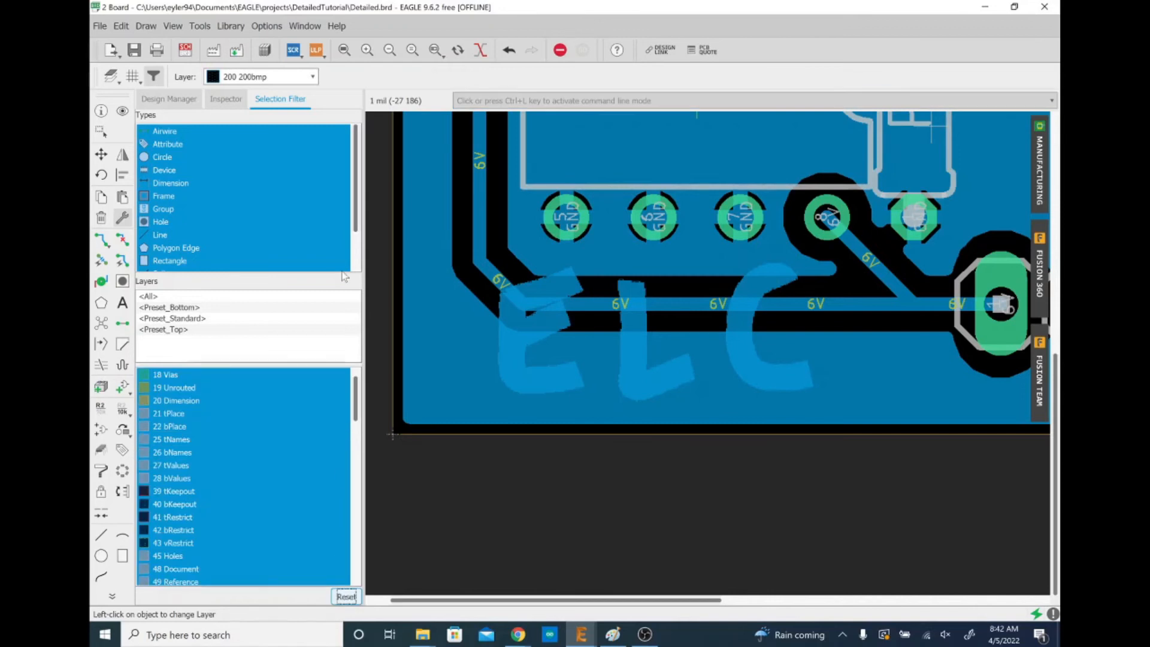
key("ctrl+l")
key("Return")
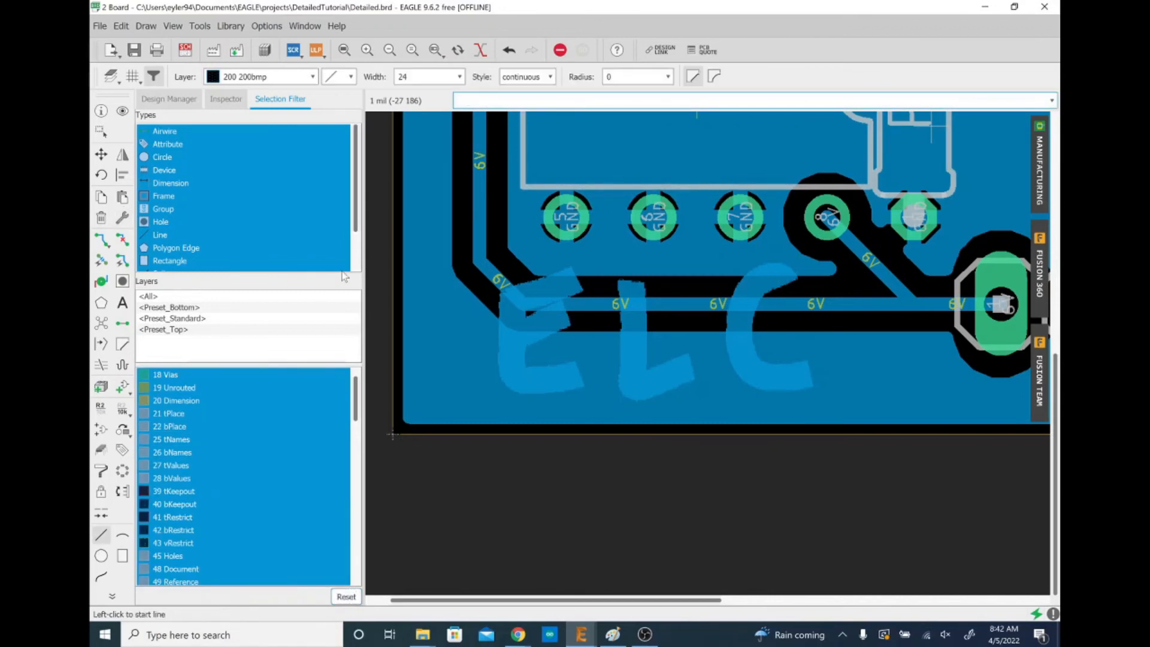
left_click(573, 379)
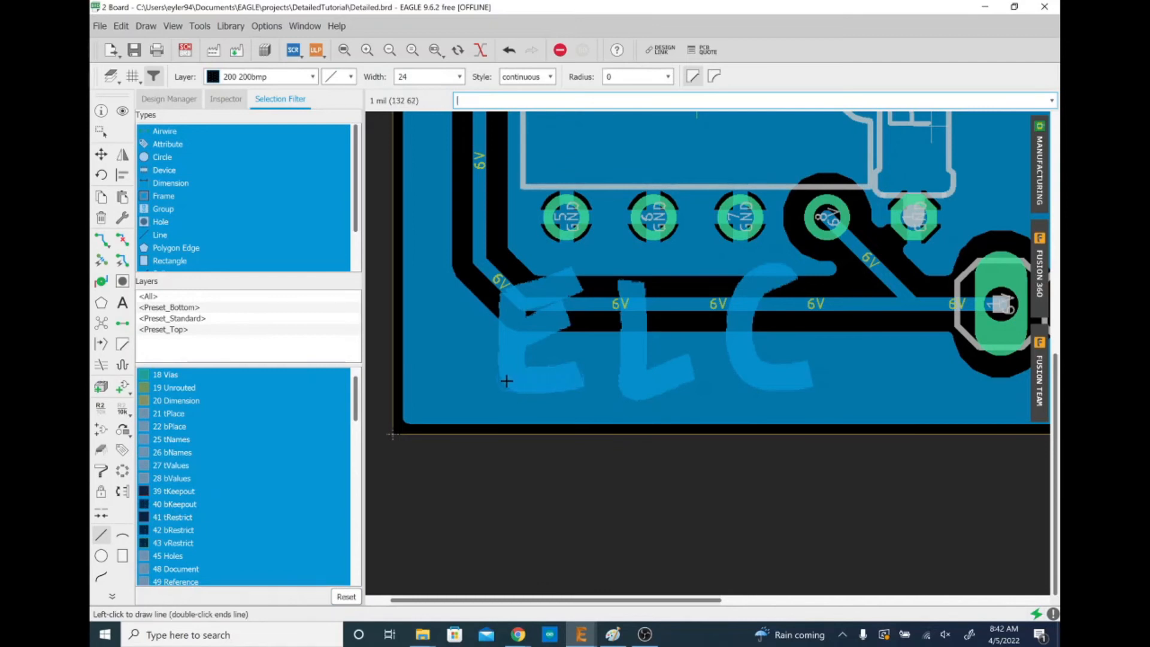
key("Escape")
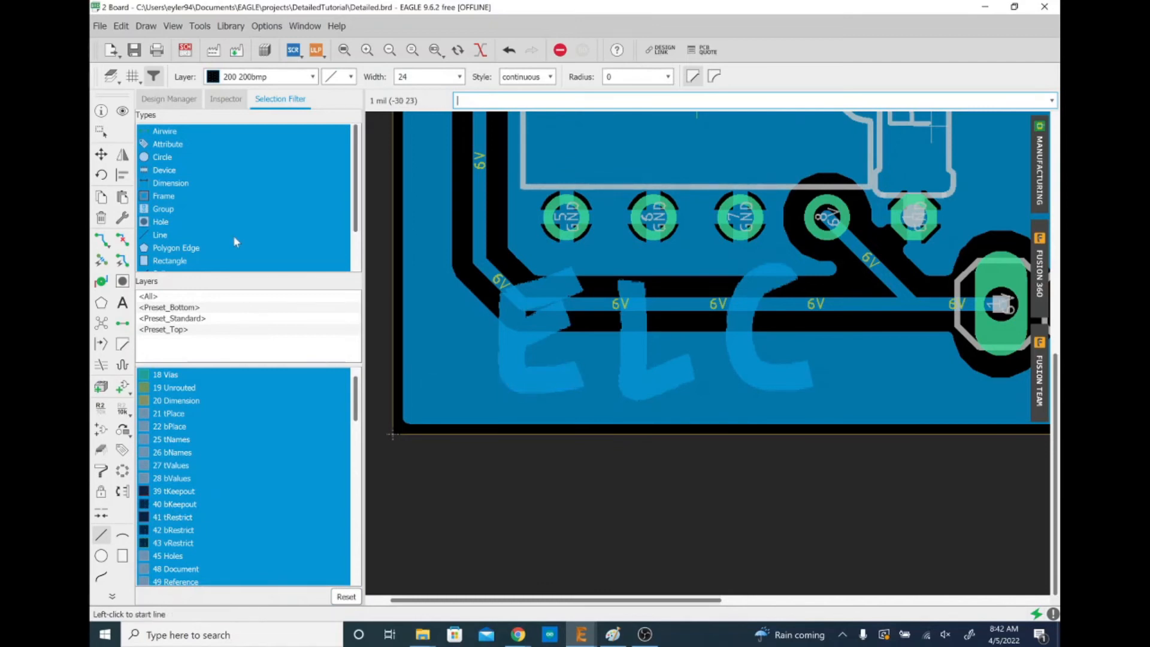
left_click(302, 76)
scroll(295, 137, "up", 10)
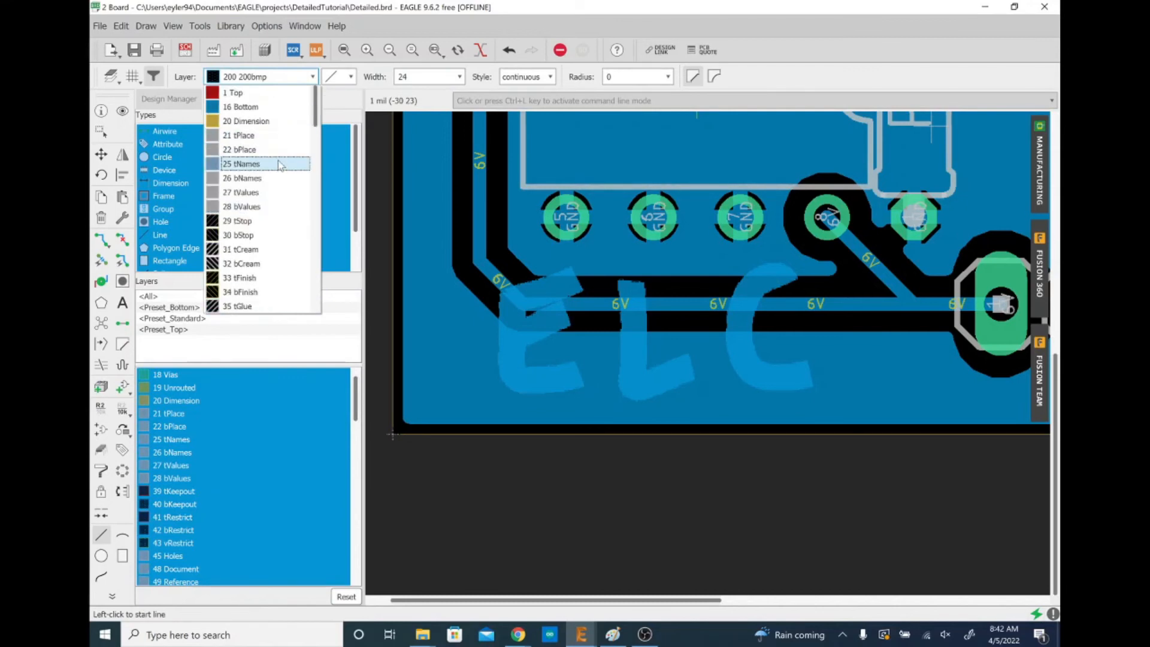
scroll(280, 260, "down", 3)
scroll(280, 260, "down", 5)
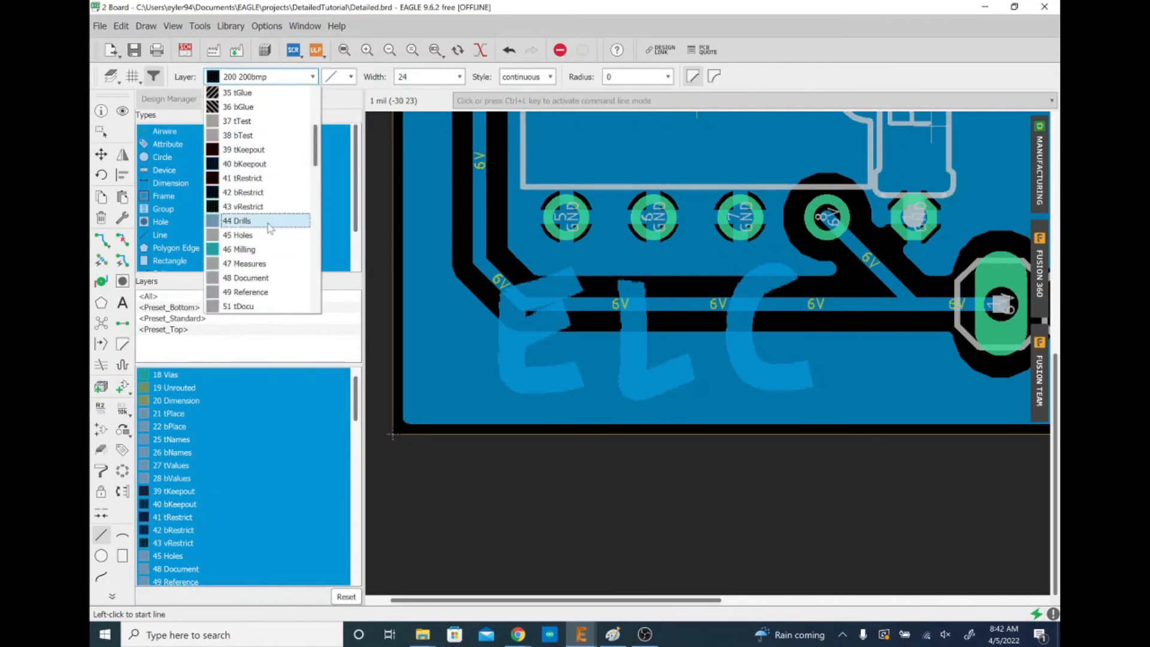
left_click(279, 178)
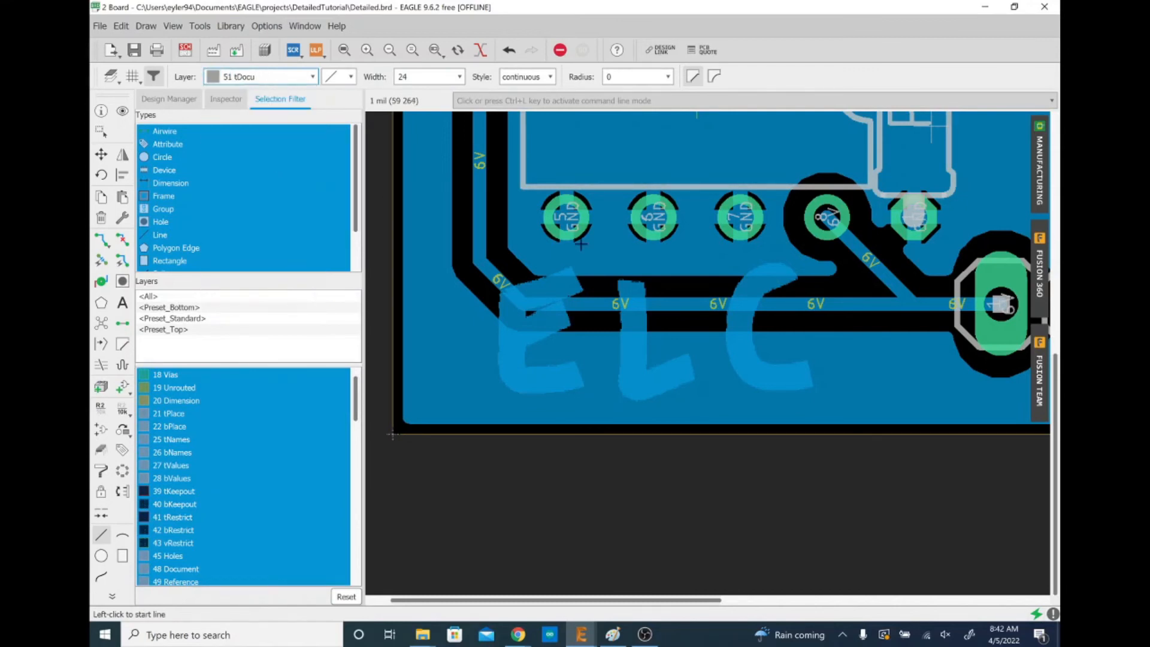
left_click(575, 380)
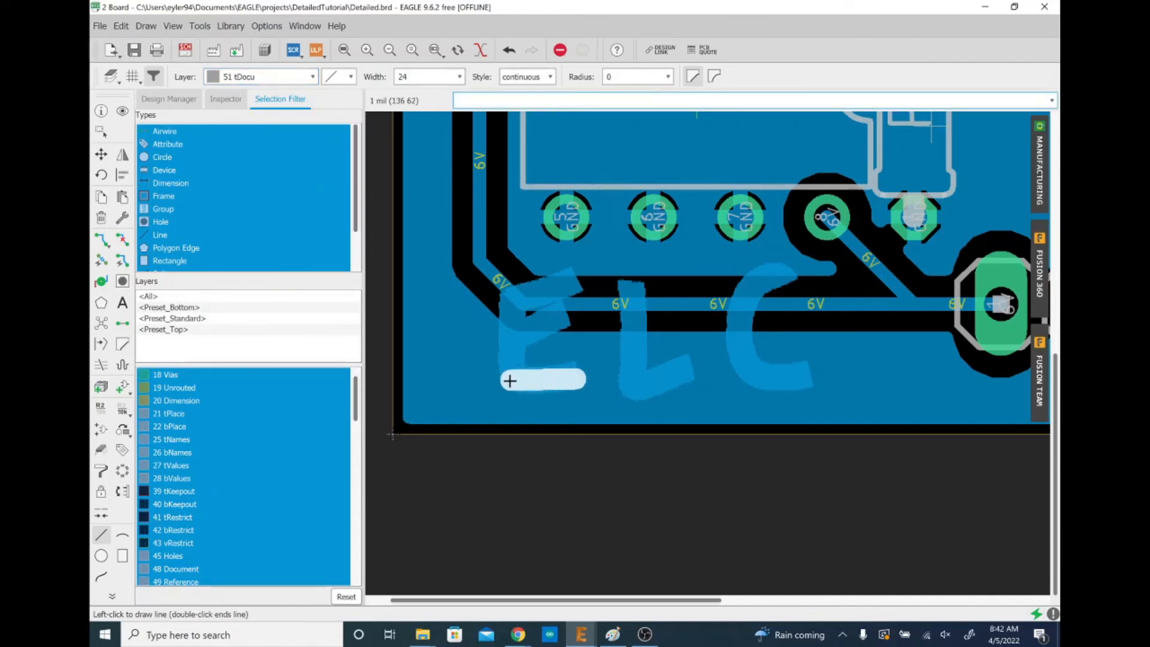
left_click(510, 381)
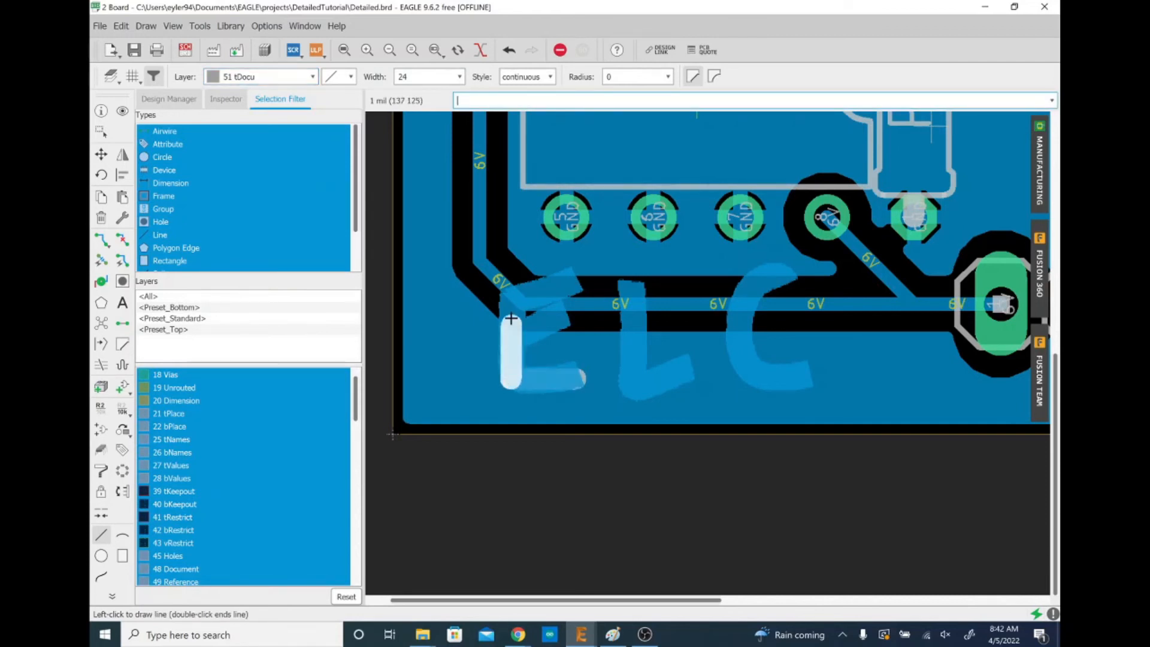
left_click(511, 288)
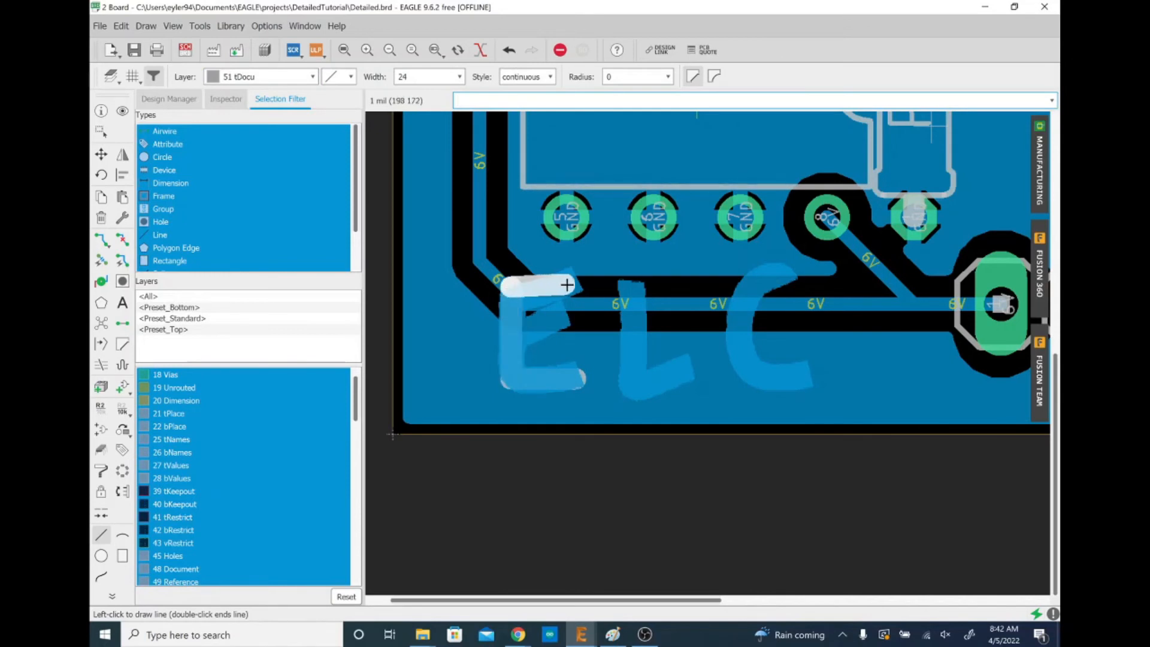
key("ctrl+z")
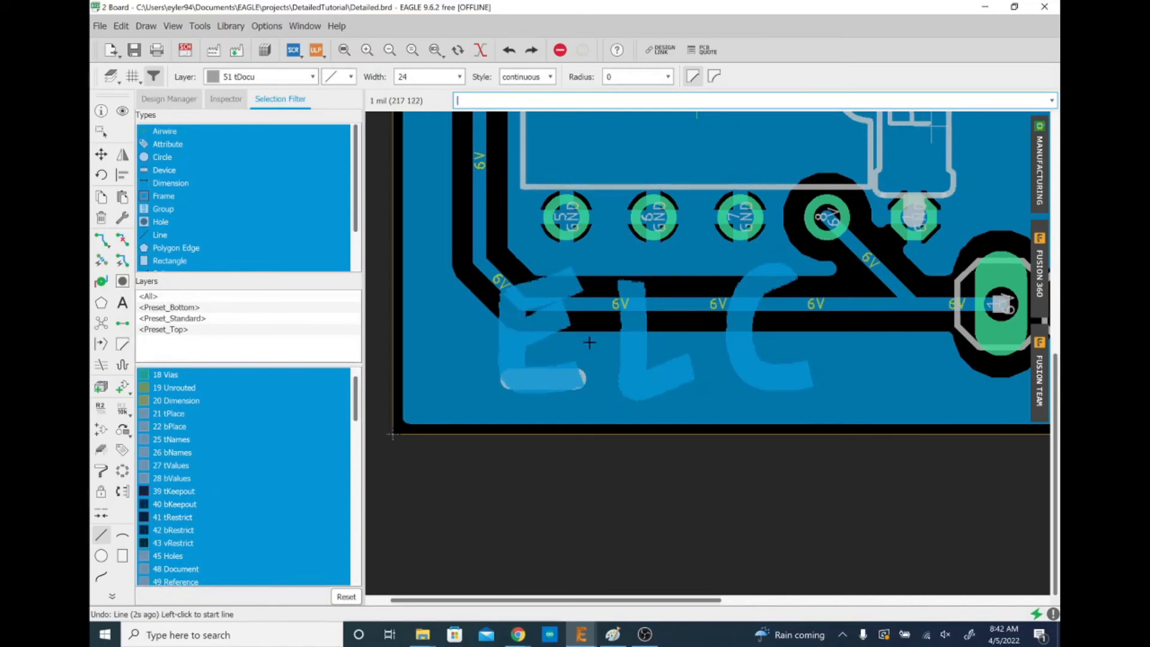
Trace the letter E over the bitmap guide with 24 mil lines, including its upper, middle and lower arms.
left_click(574, 375)
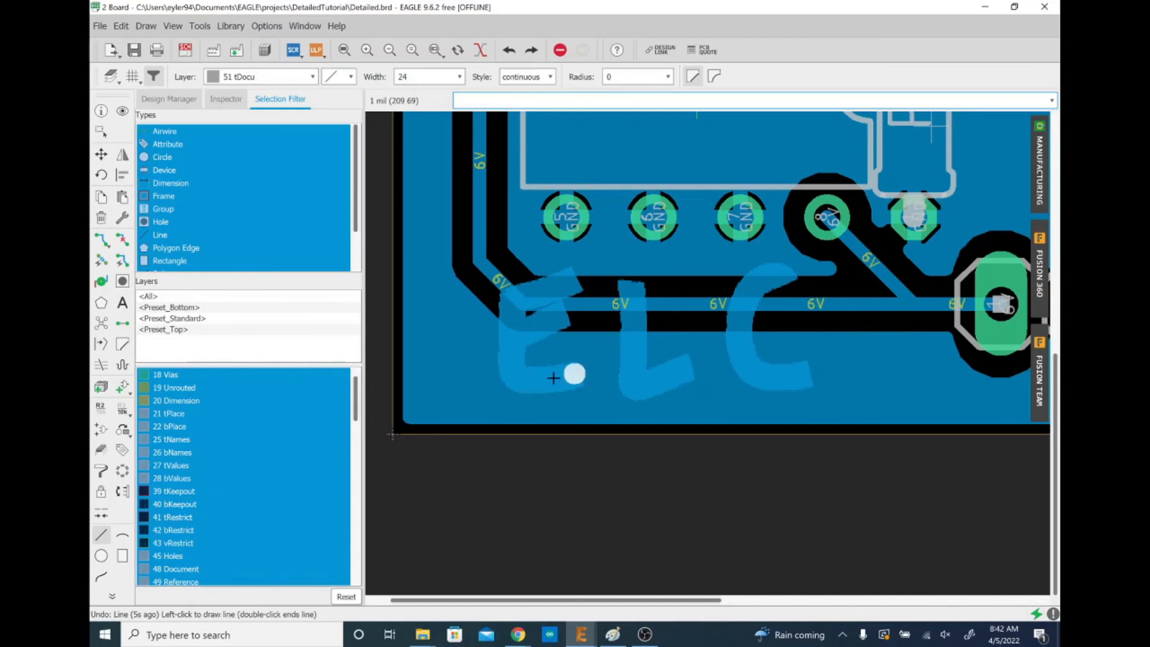
left_click(517, 382)
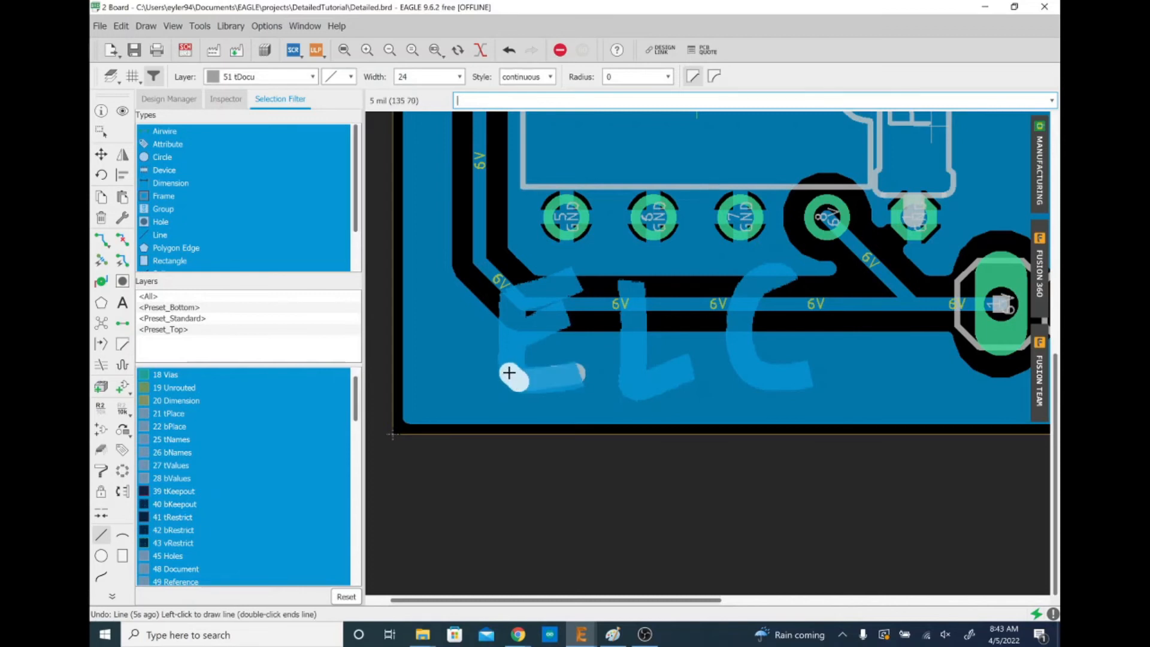
left_click(512, 300)
left_click(544, 291)
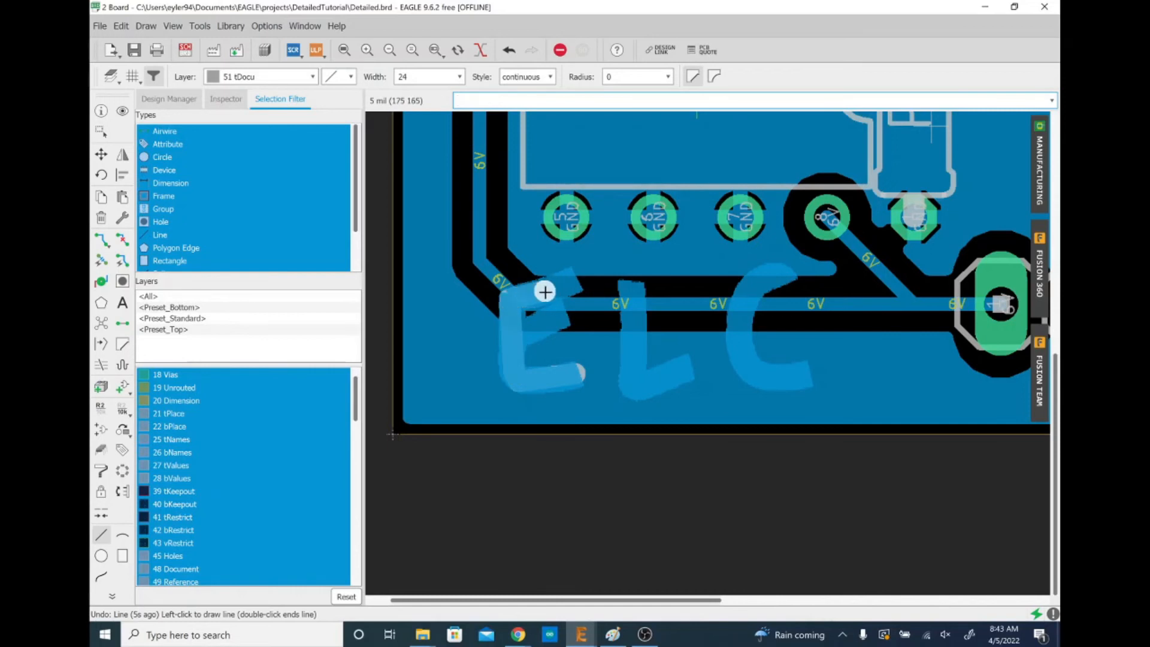
double_click(565, 283)
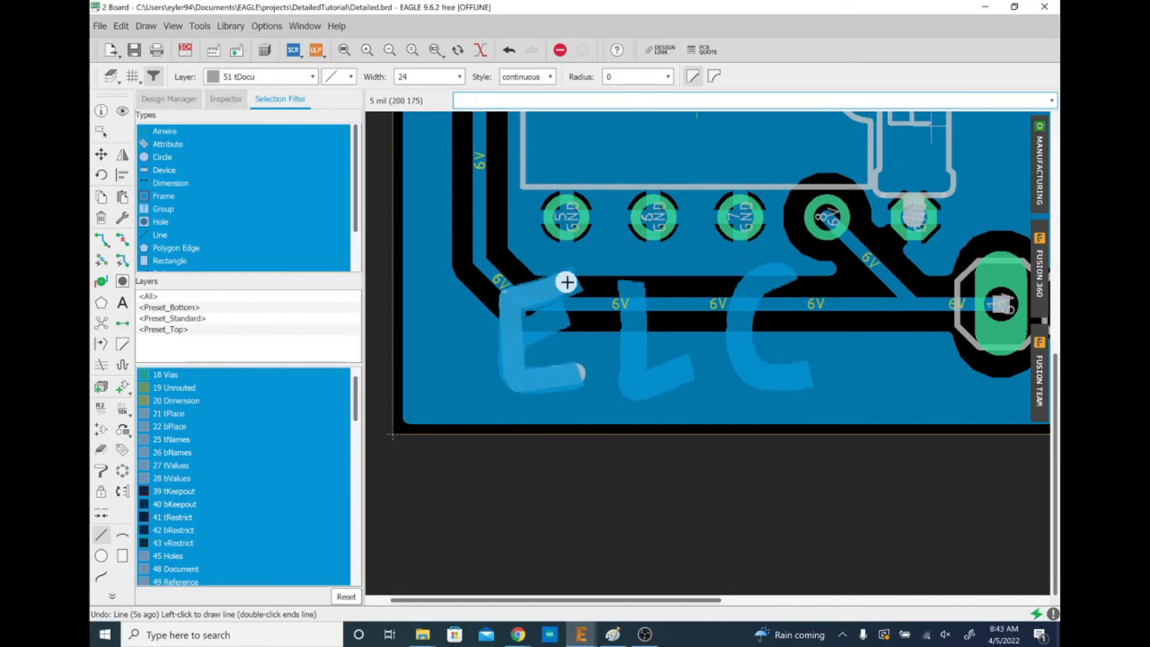
left_click(560, 318)
left_click(515, 339)
double_click(515, 340)
left_click(632, 289)
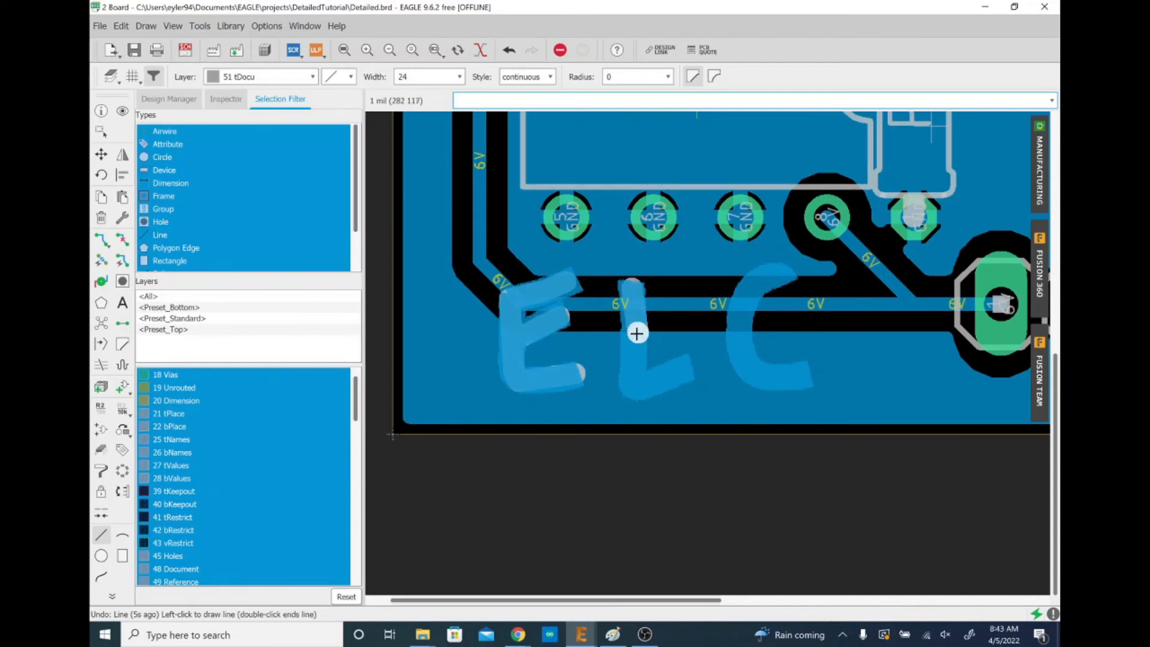
double_click(634, 388)
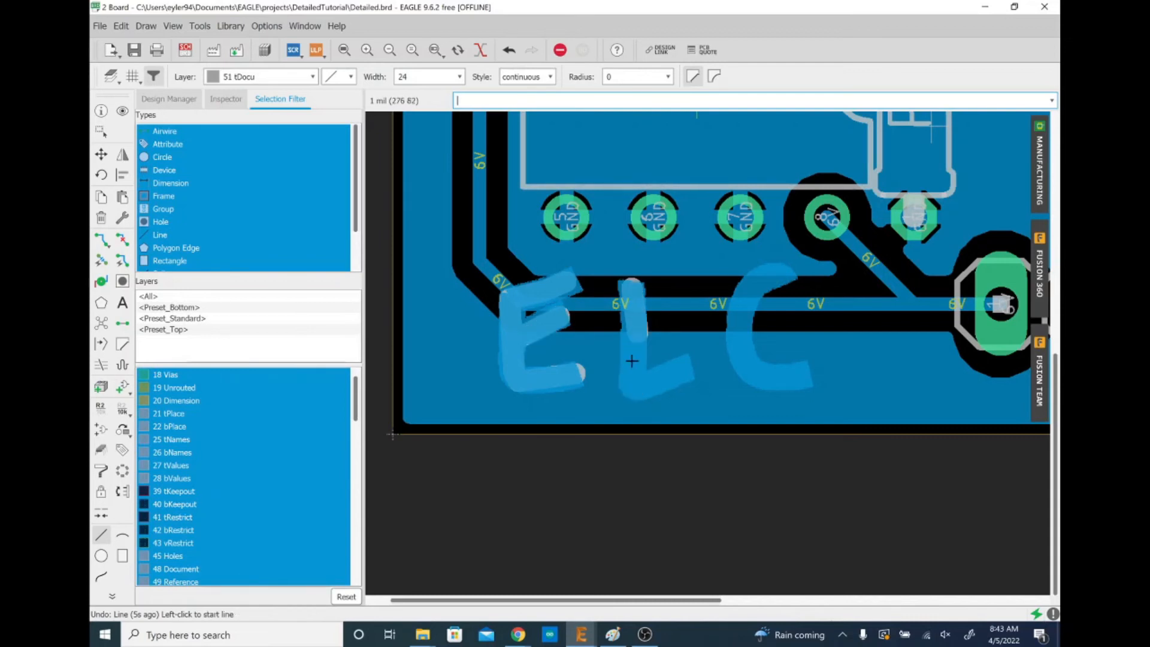
key("ctrl+z")
Trace the letter L over the bitmap guide with a vertical 24 mil line and a slanted foot.
left_click(632, 291)
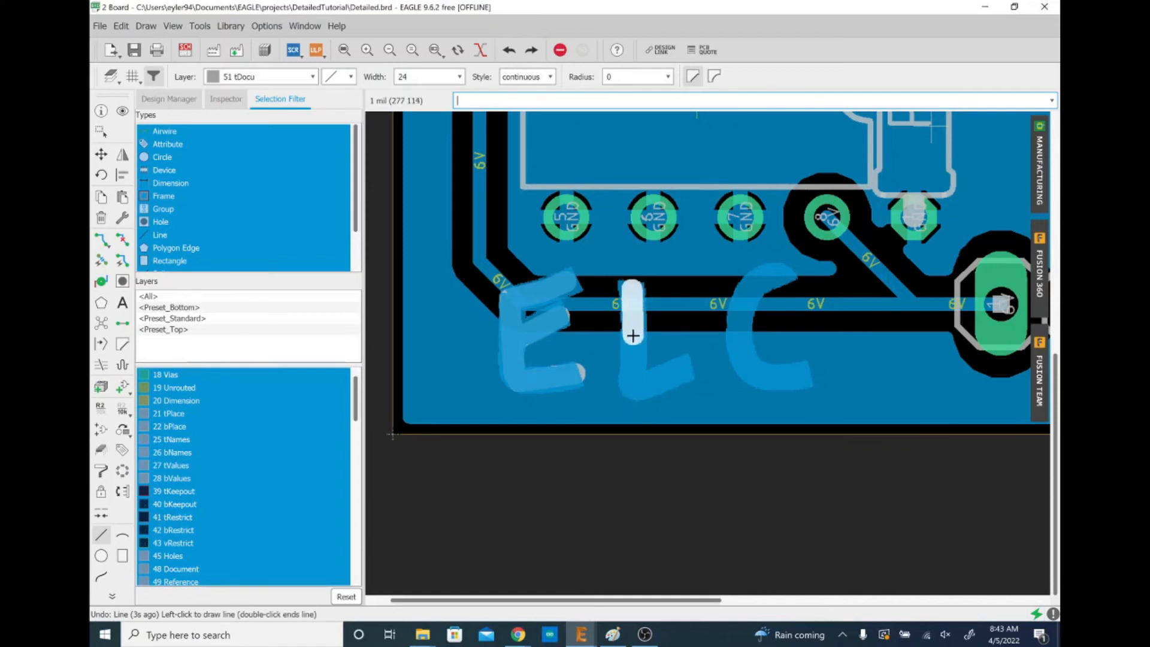
left_click(632, 386)
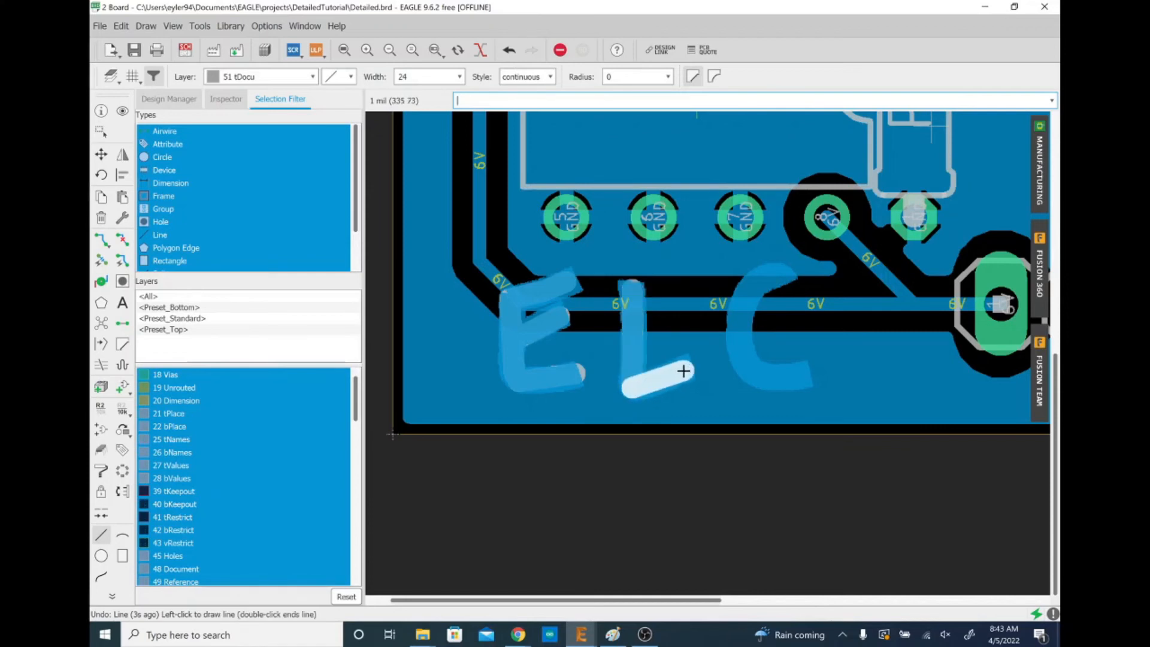
left_click(681, 372)
key("Escape")
Trace the letter C over the bitmap guide with a chain of connected 24 mil line segments.
left_click(783, 274)
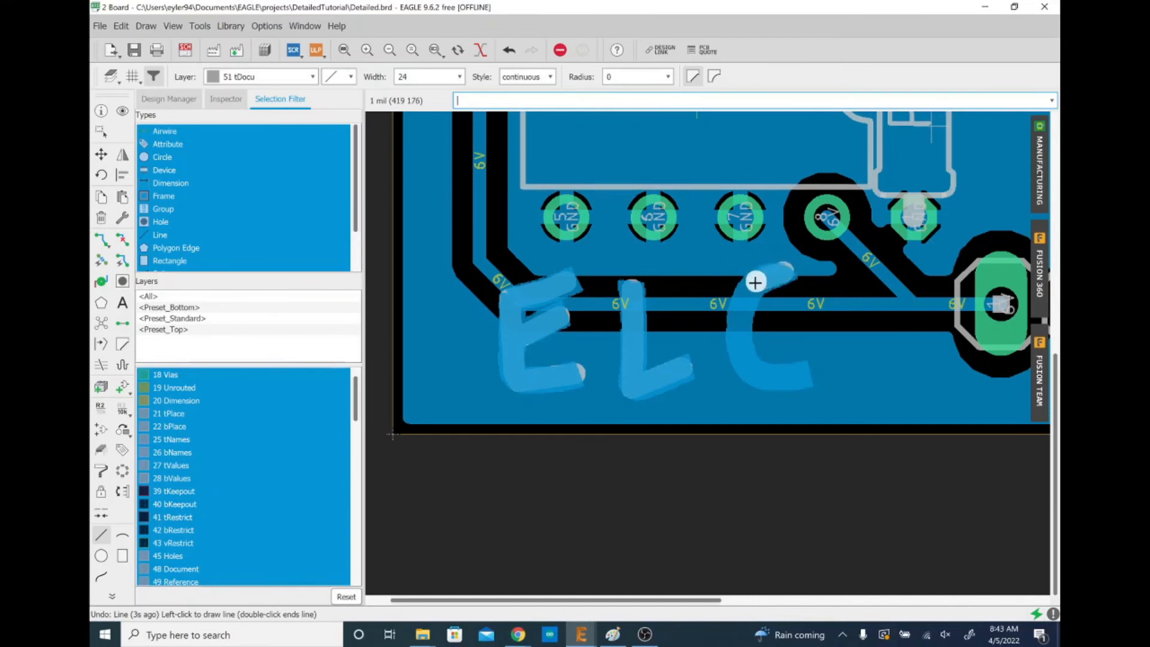
left_click(737, 313)
left_click(742, 356)
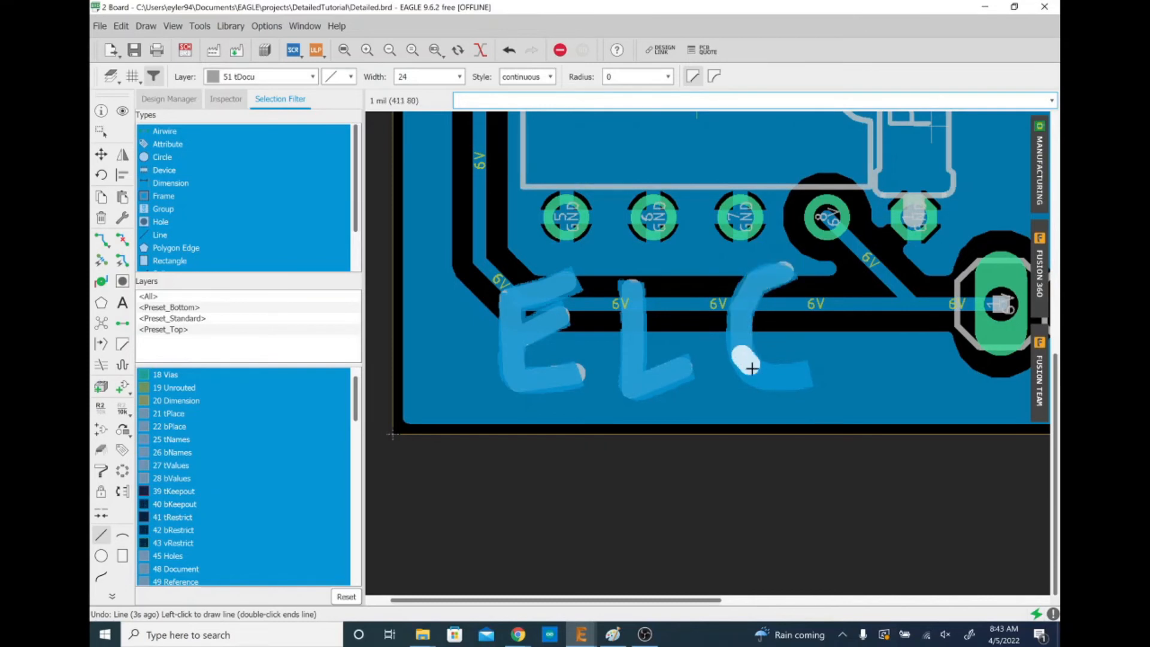
left_click(800, 376)
left_click(801, 376)
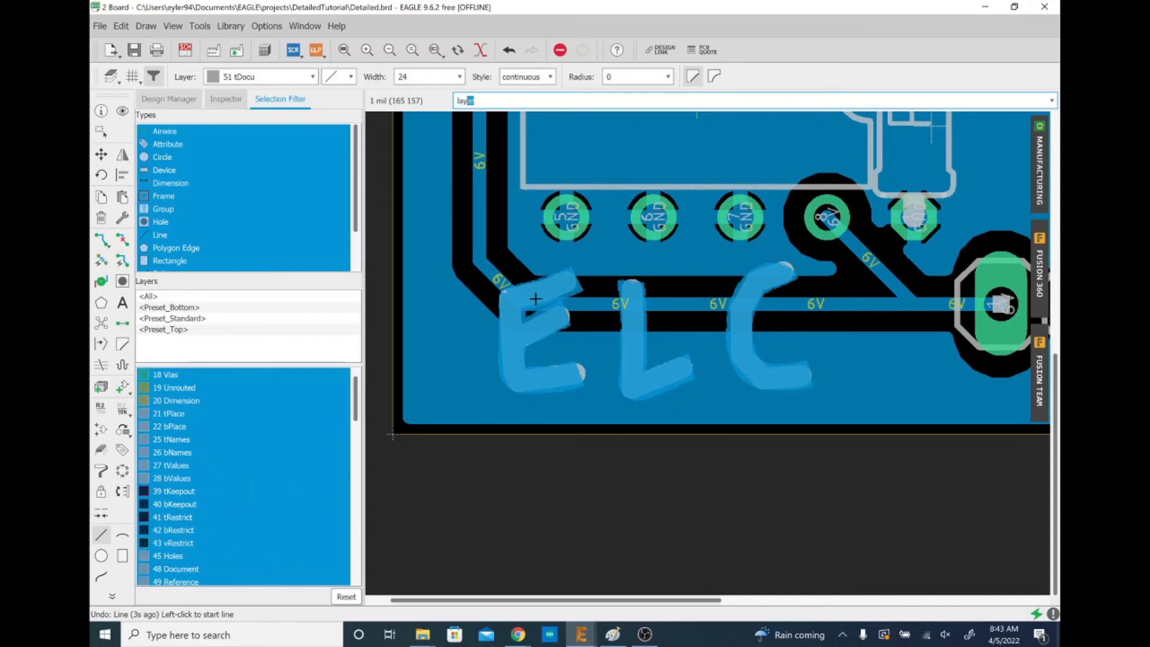
Limit the selection filter to layer 200 200bmp and delete the grouped ELC bitmap guide.
key("Return")
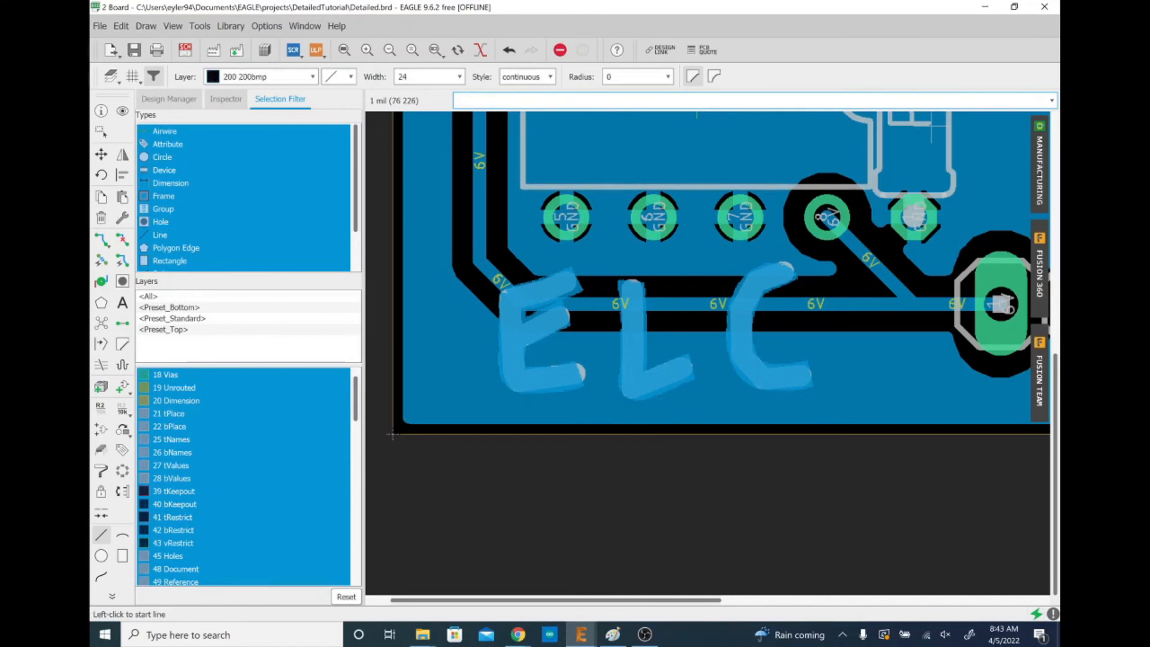
left_click(347, 597)
scroll(242, 505, "down", 15)
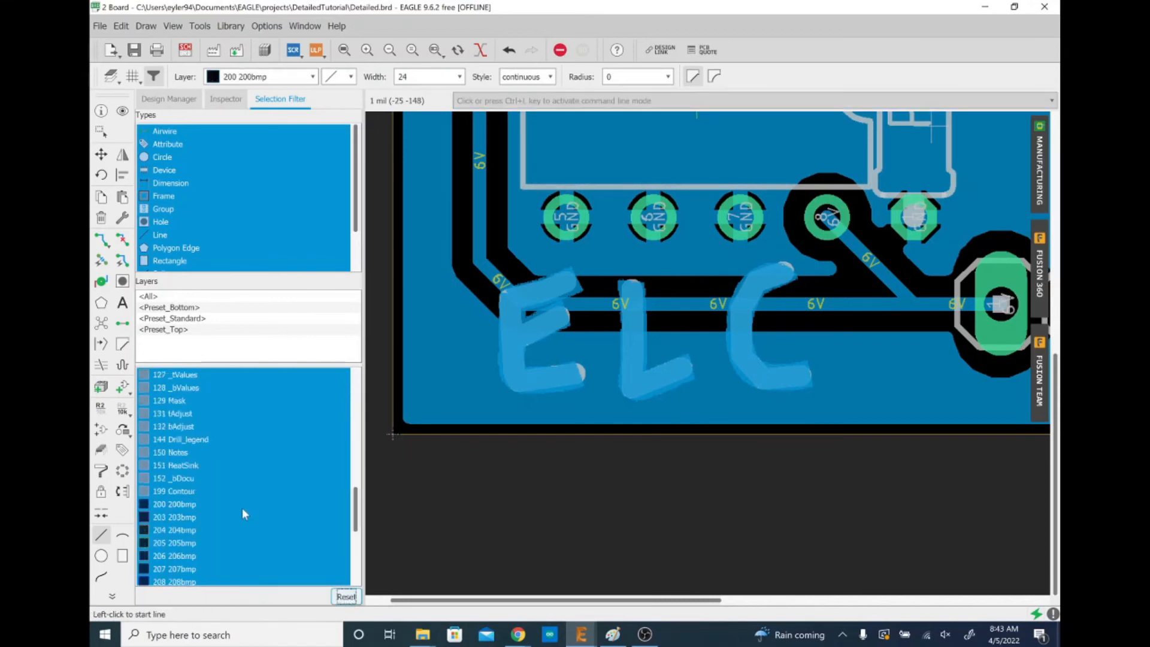
scroll(228, 444, "up", 3)
left_click(178, 465)
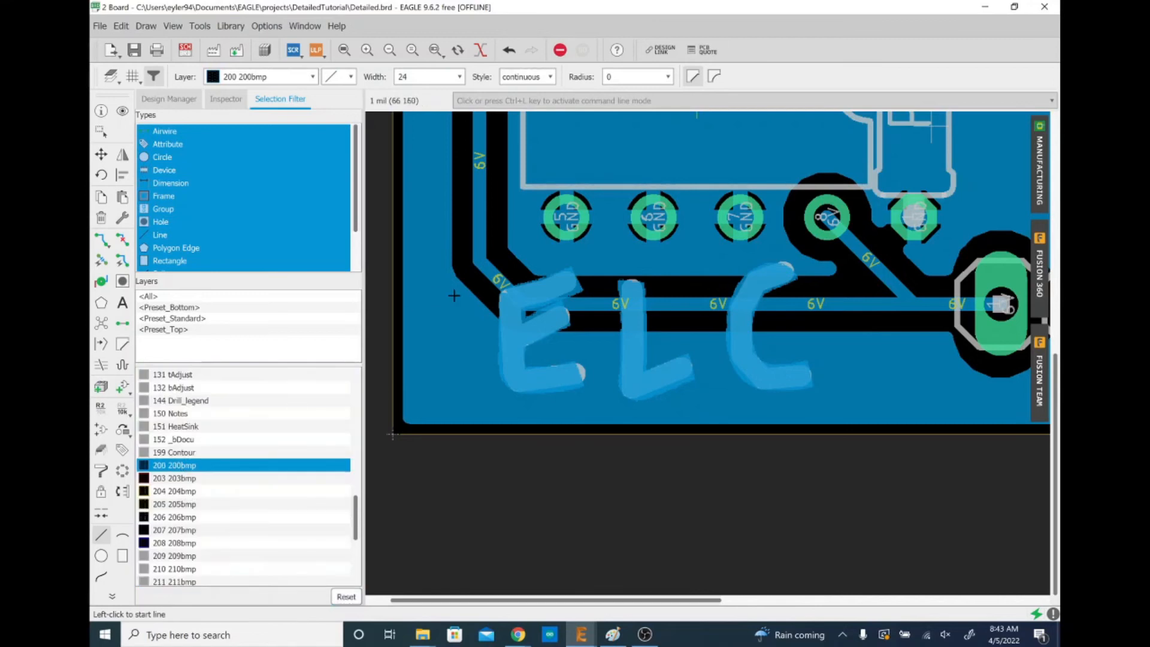
left_click(456, 246)
key("Escape")
key("Escape")
left_click_drag(456, 250, 832, 402)
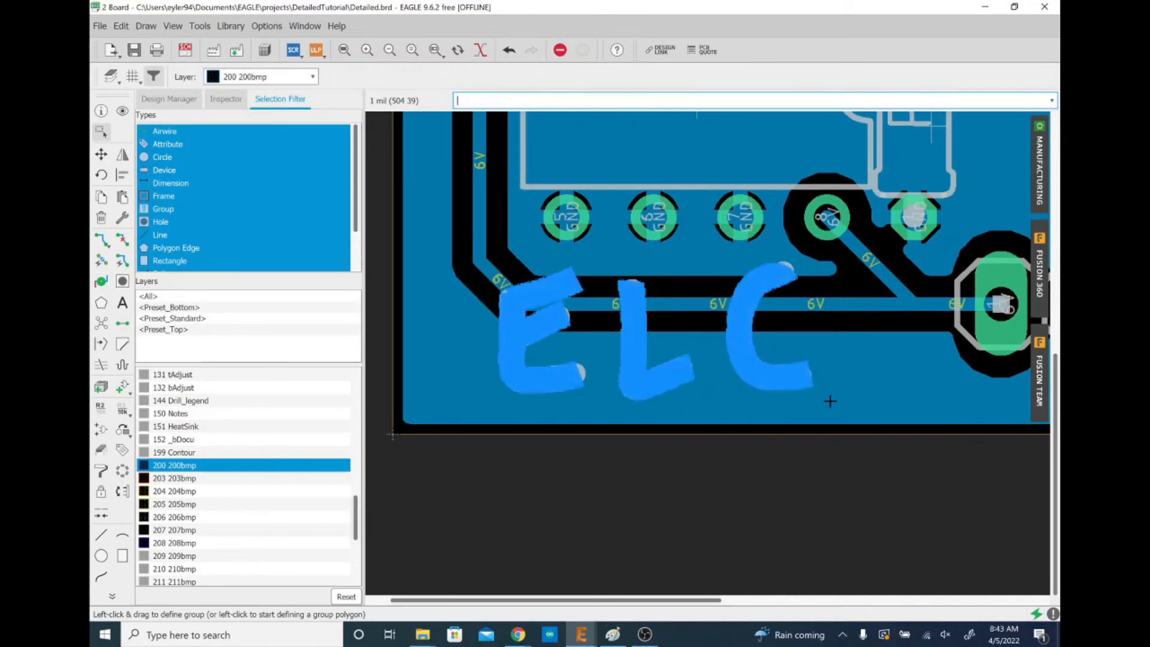
left_click_drag(446, 249, 872, 416)
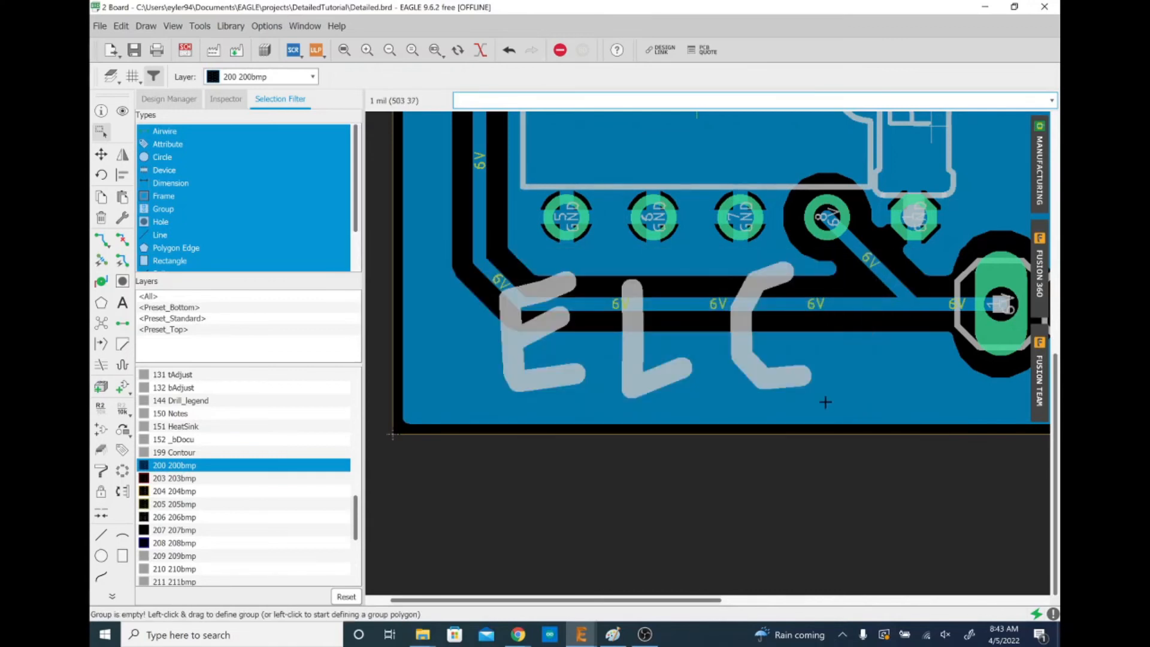
Reset the selection filter, try grouping the traced ELC lines, and undo the bitmap deletion.
left_click(346, 597)
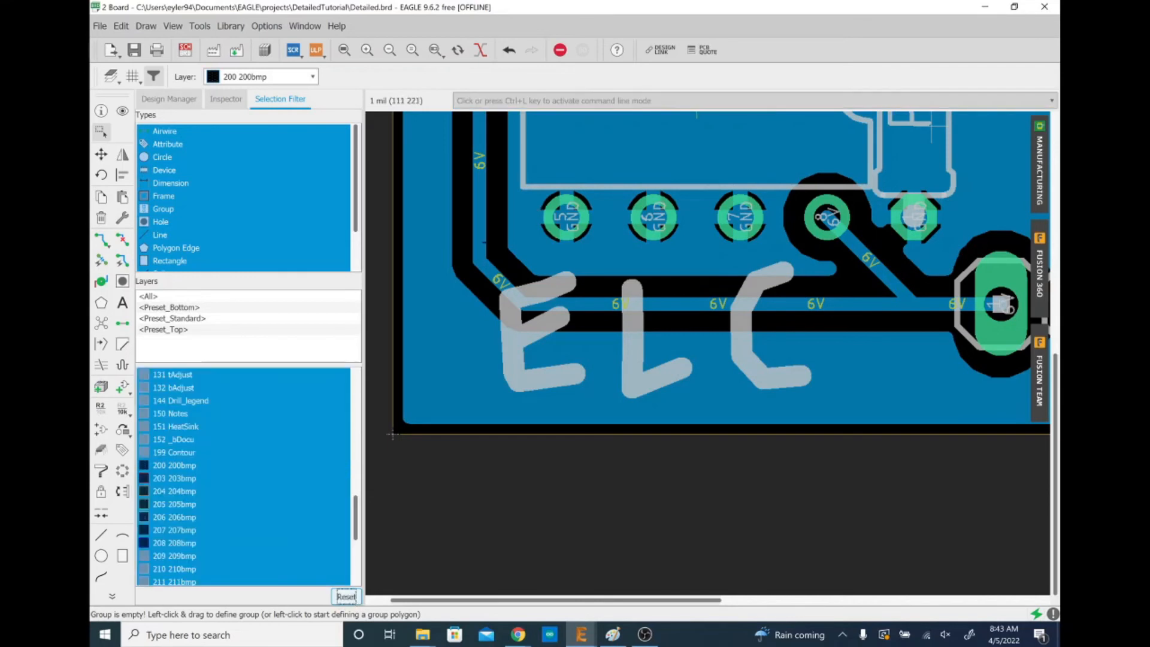
mouse_move(456, 268)
left_mouse_down()
mouse_move(780, 398)
mouse_move(833, 406)
mouse_move(830, 396)
left_mouse_up()
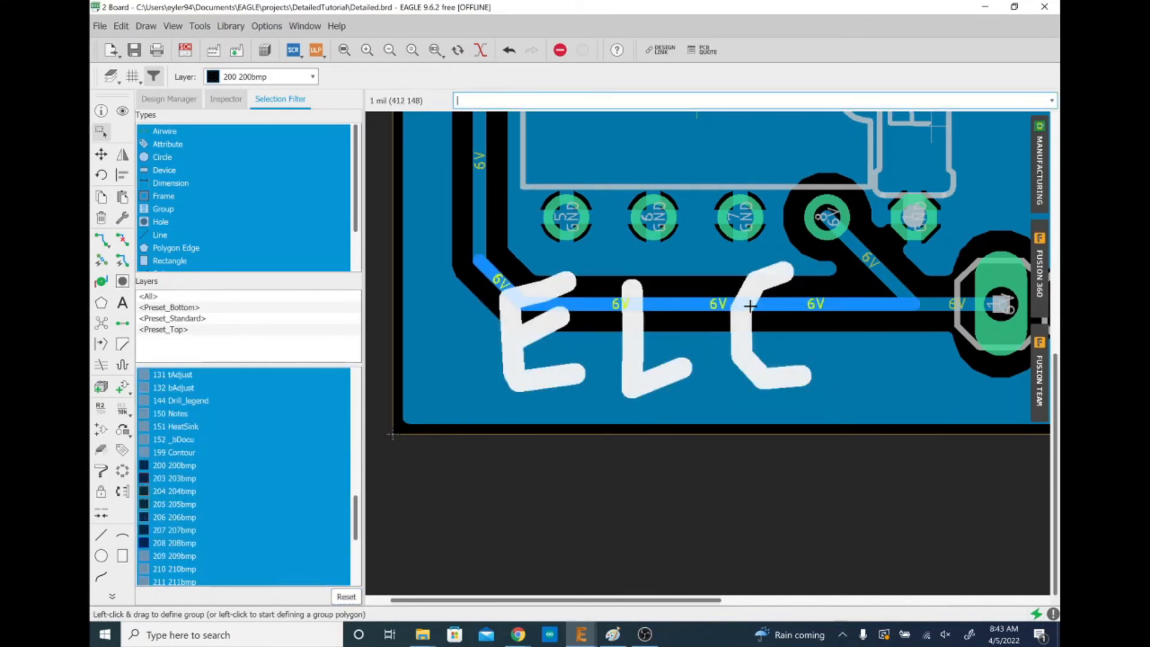
left_click(794, 297)
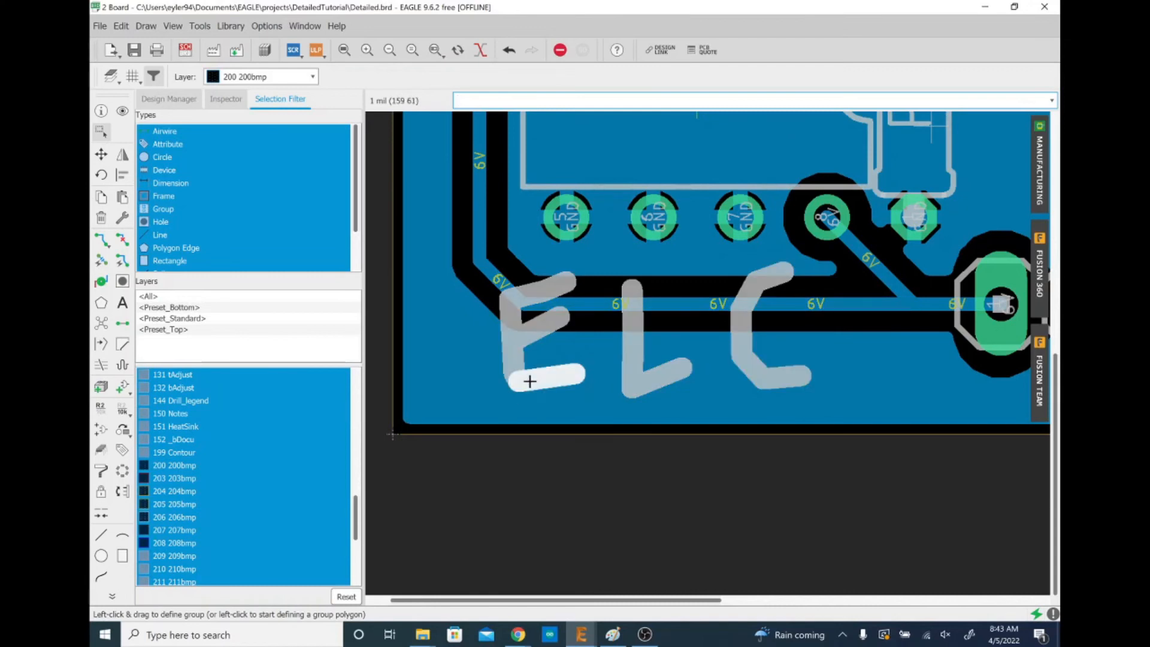
key("ctrl+z")
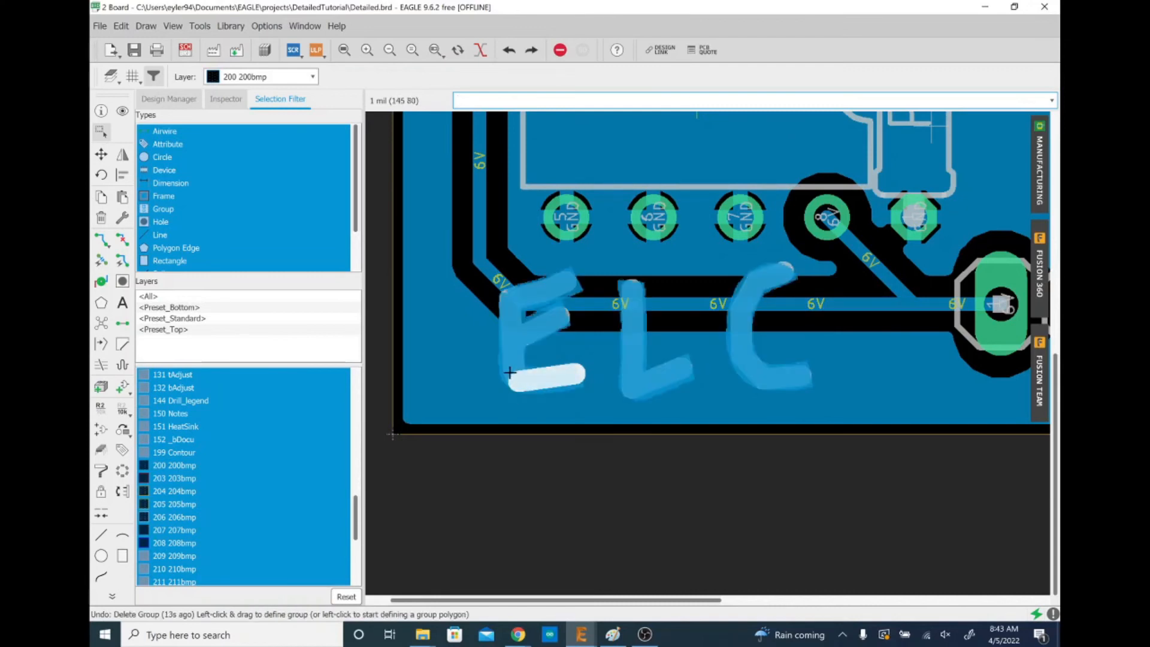
Try to group the ELC lettering with the selection filter limited to layer 25 tNames.
left_click(196, 467)
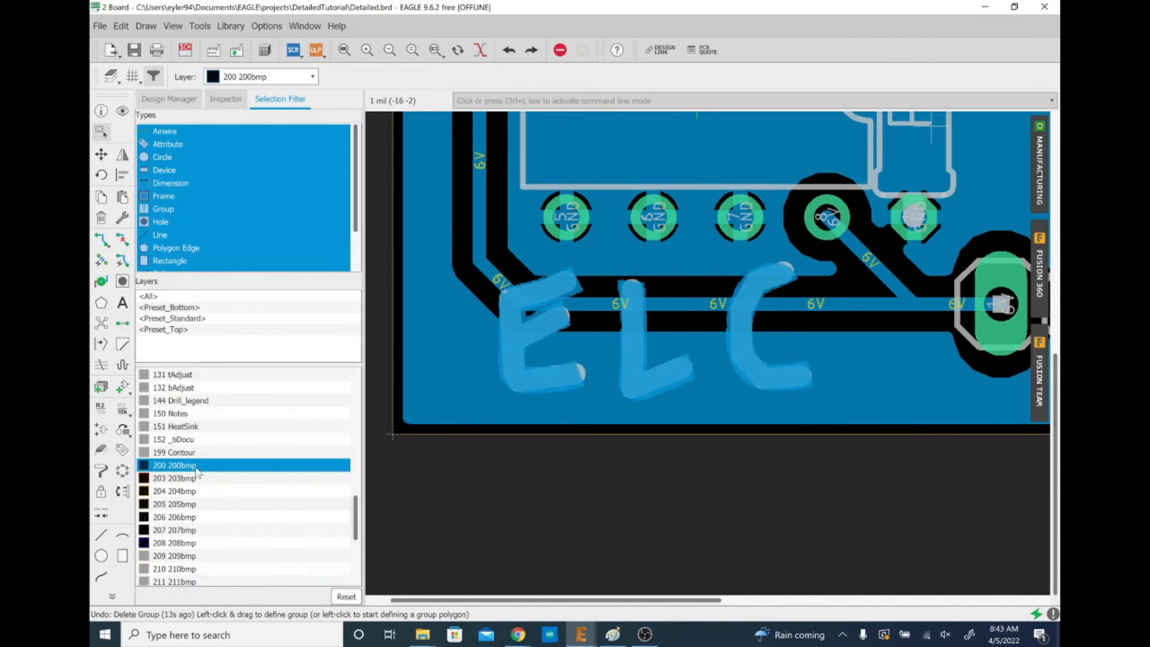
scroll(200, 458, "up", 15)
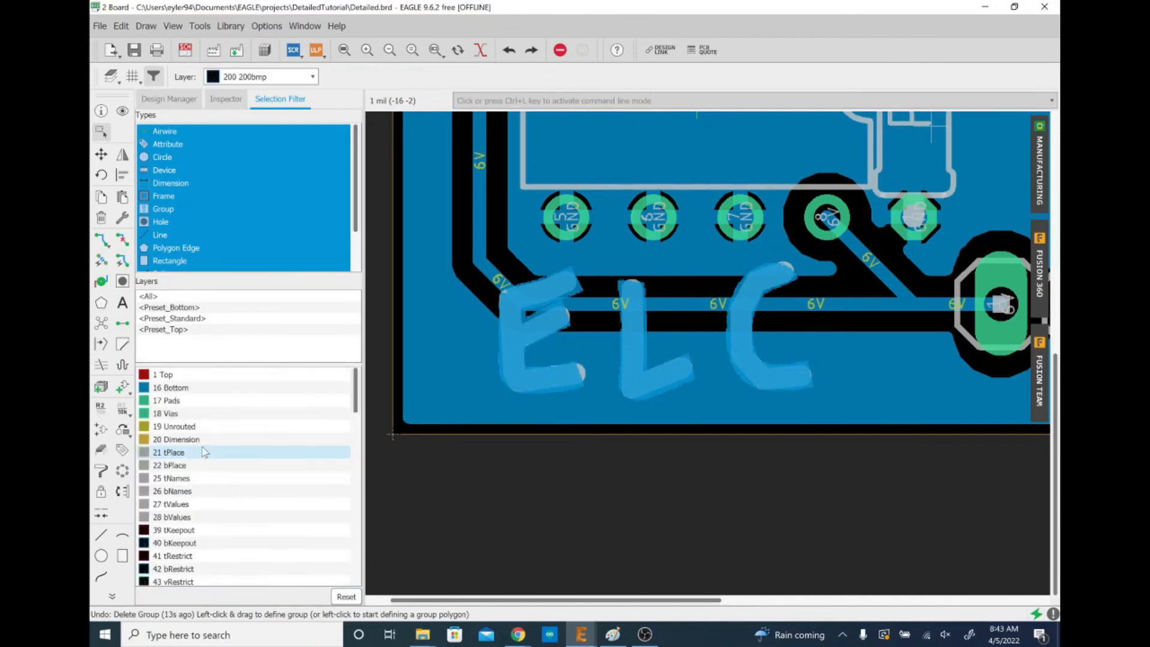
left_click(180, 478)
left_click_drag(456, 242, 845, 416)
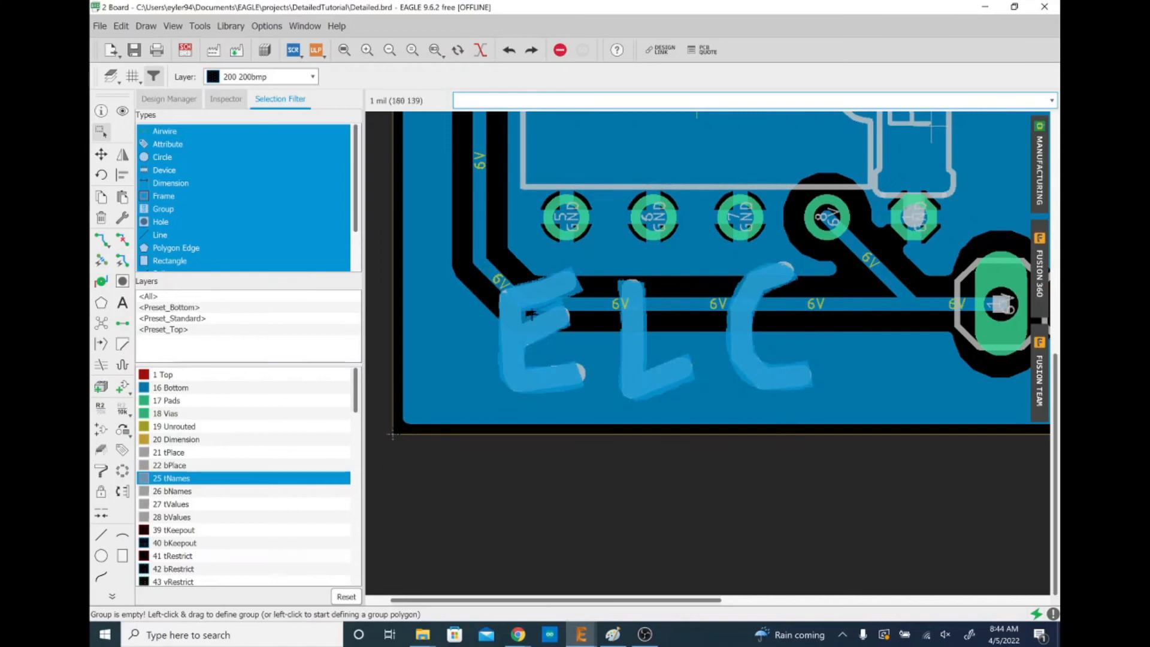
left_click_drag(449, 236, 846, 413)
Switch the selection filter from layer 25 tNames to 51 tDocu, group the ELC lettering, and move it just below the board.
scroll(267, 530, "down", 15)
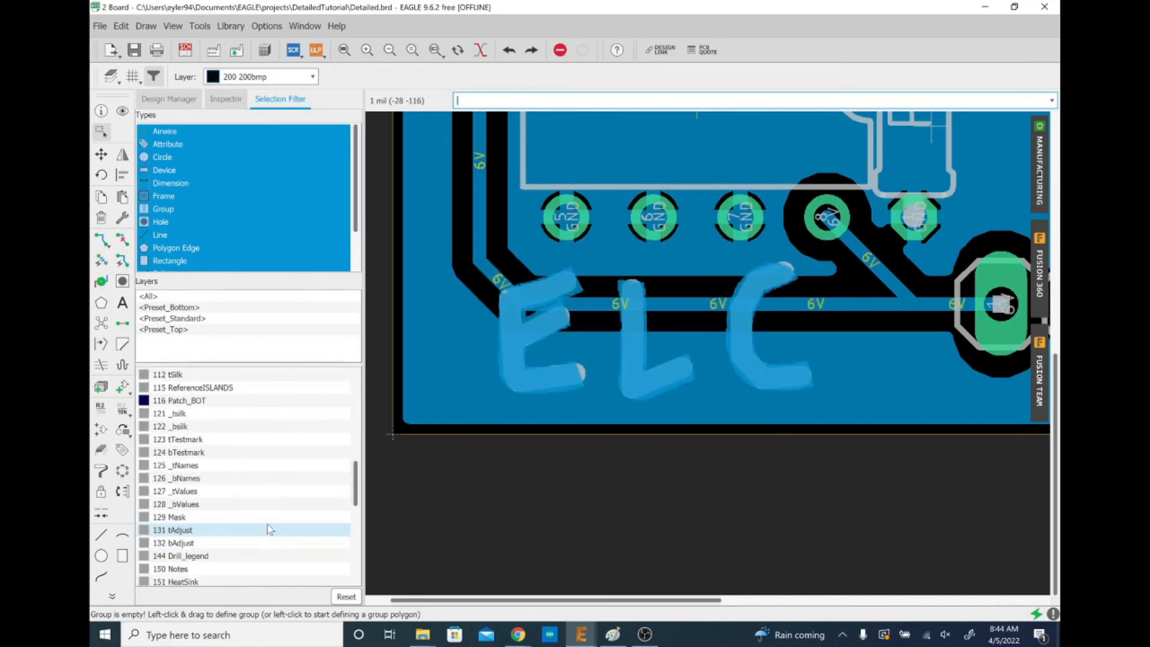
scroll(267, 527, "up", 3)
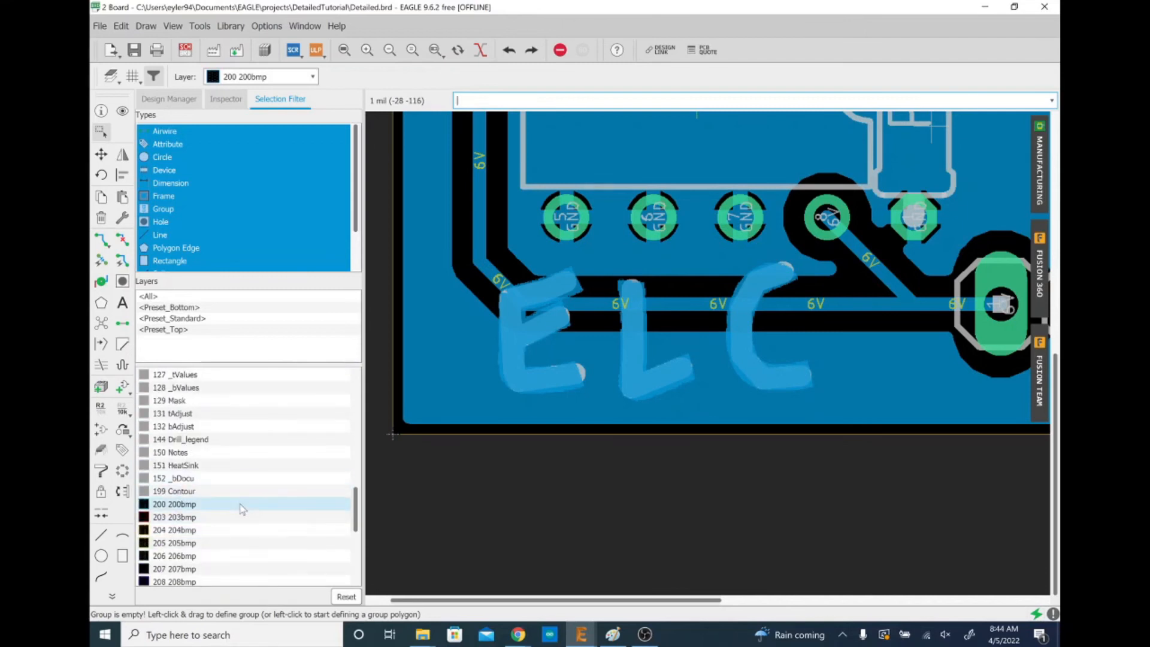
scroll(245, 503, "up", 12)
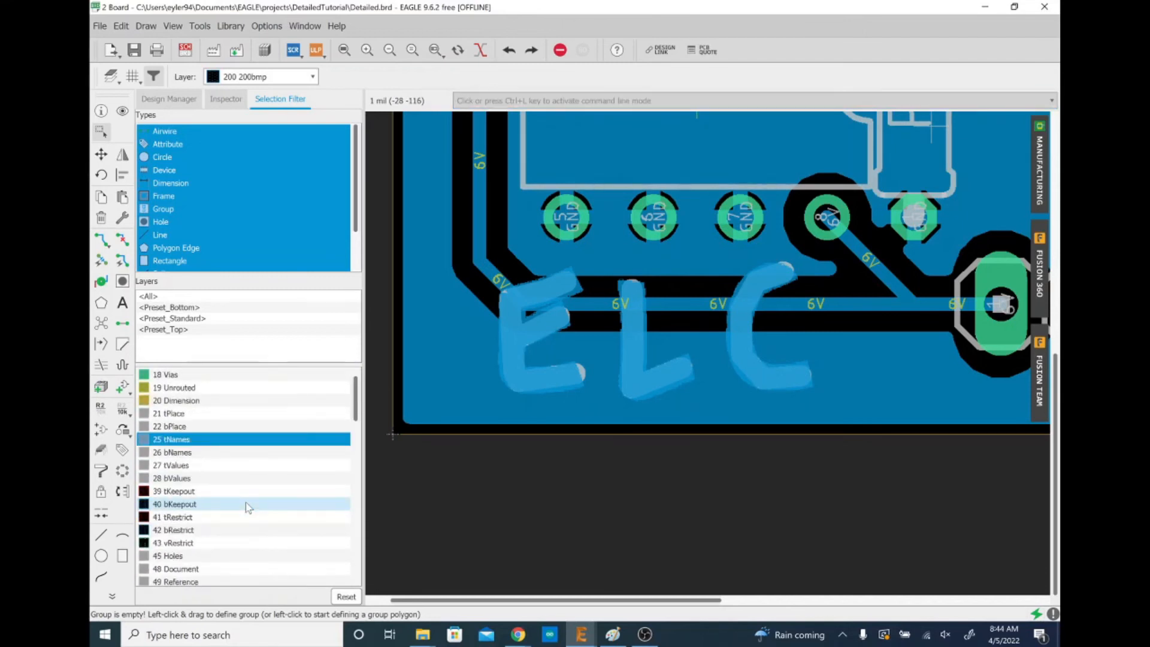
left_click(220, 440)
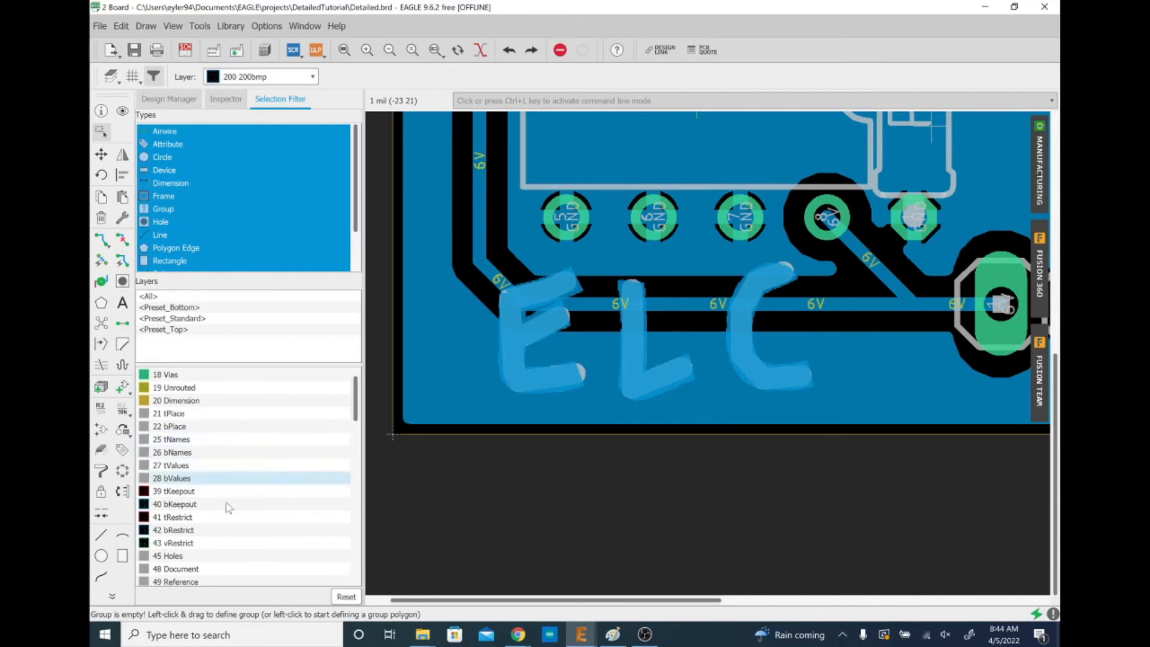
scroll(234, 552, "down", 7)
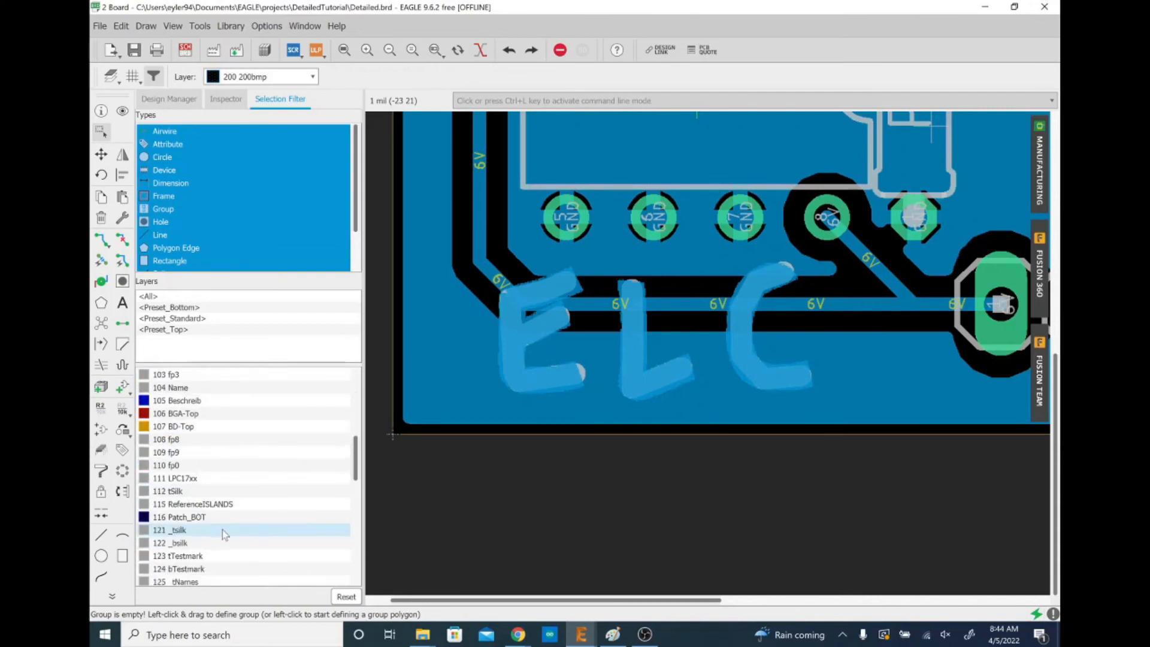
scroll(225, 536, "up", 5)
scroll(234, 521, "up", 5)
scroll(221, 504, "down", 6)
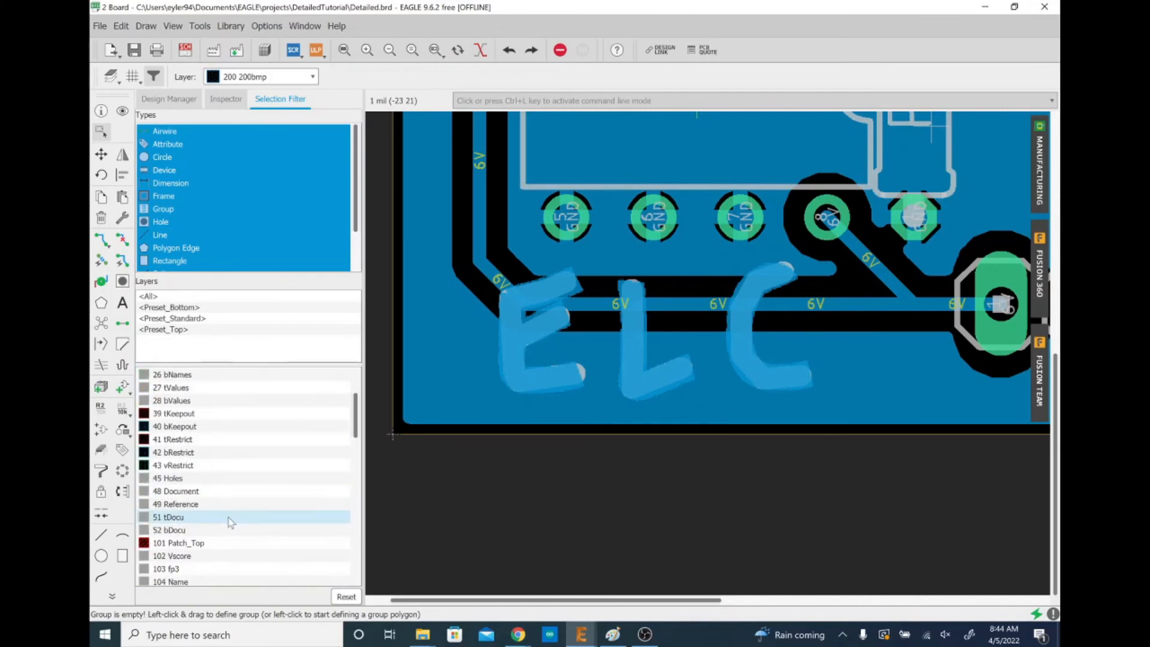
left_click(228, 439)
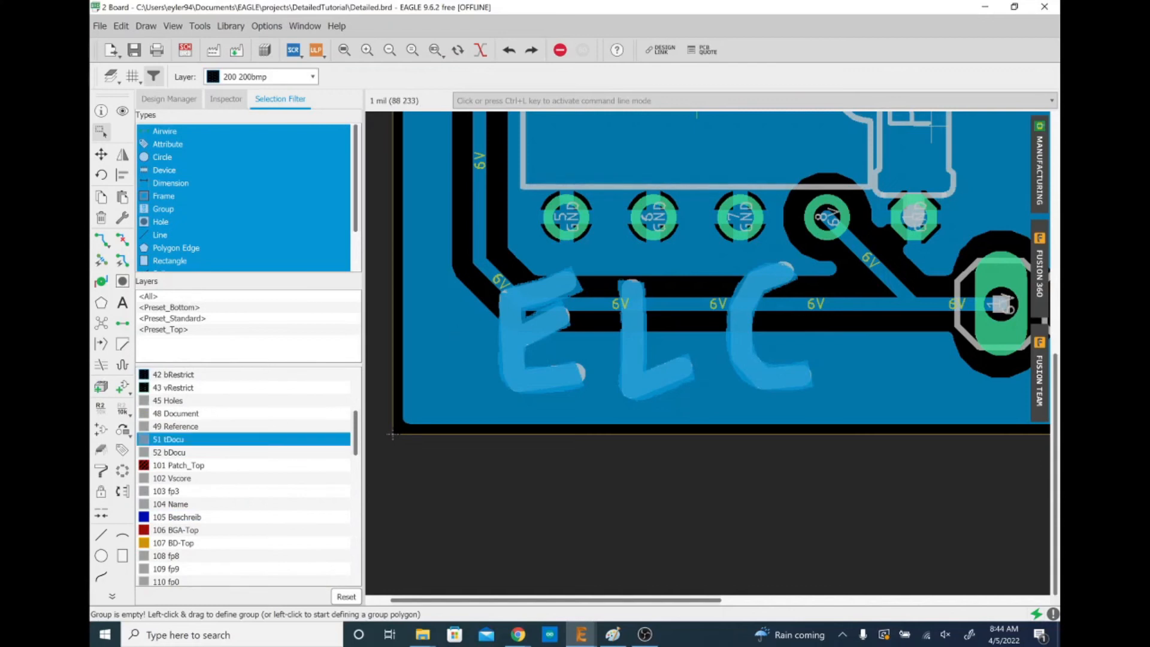
left_click_drag(450, 243, 861, 415)
left_click_drag(764, 277, 764, 479)
Limit the selection filter to layer 200 200bmp and delete the ELC bitmap guide below the board.
scroll(726, 332, "down", 5)
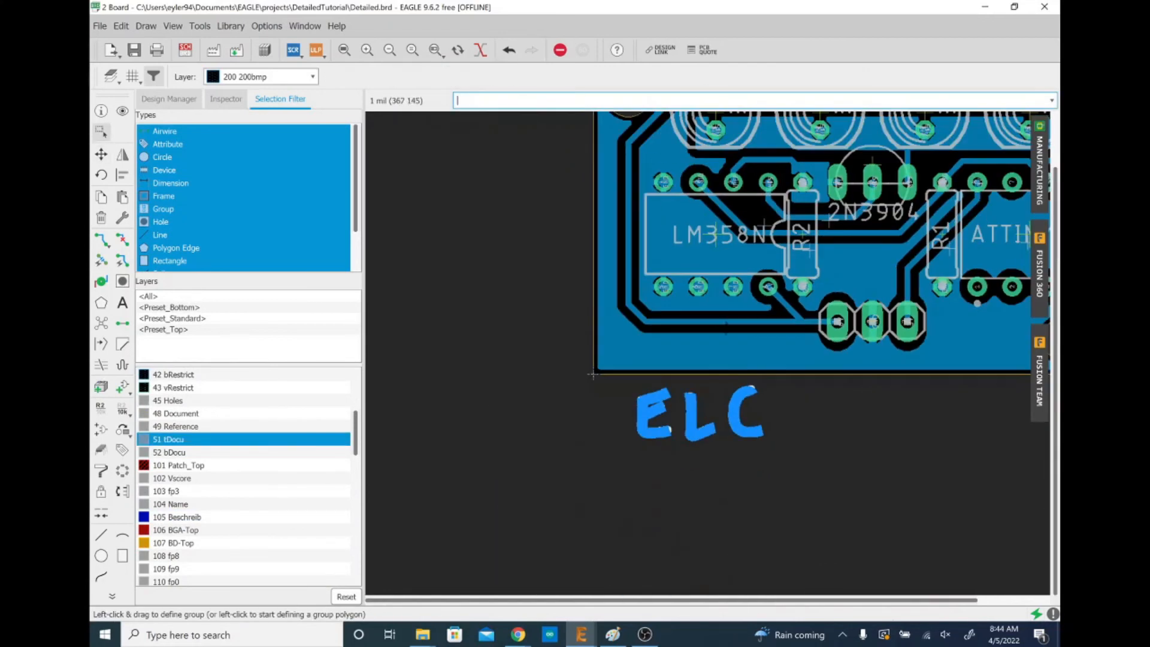
scroll(782, 409, "up", 5)
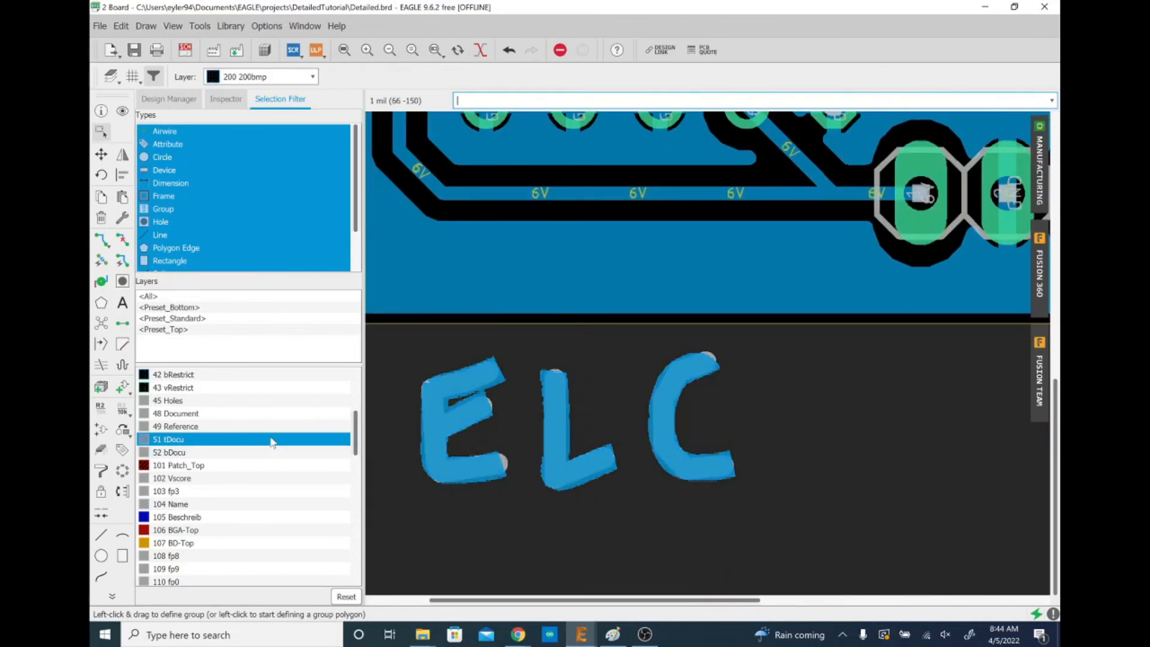
left_click(271, 442)
scroll(272, 431, "down", 15)
scroll(251, 411, "up", 3)
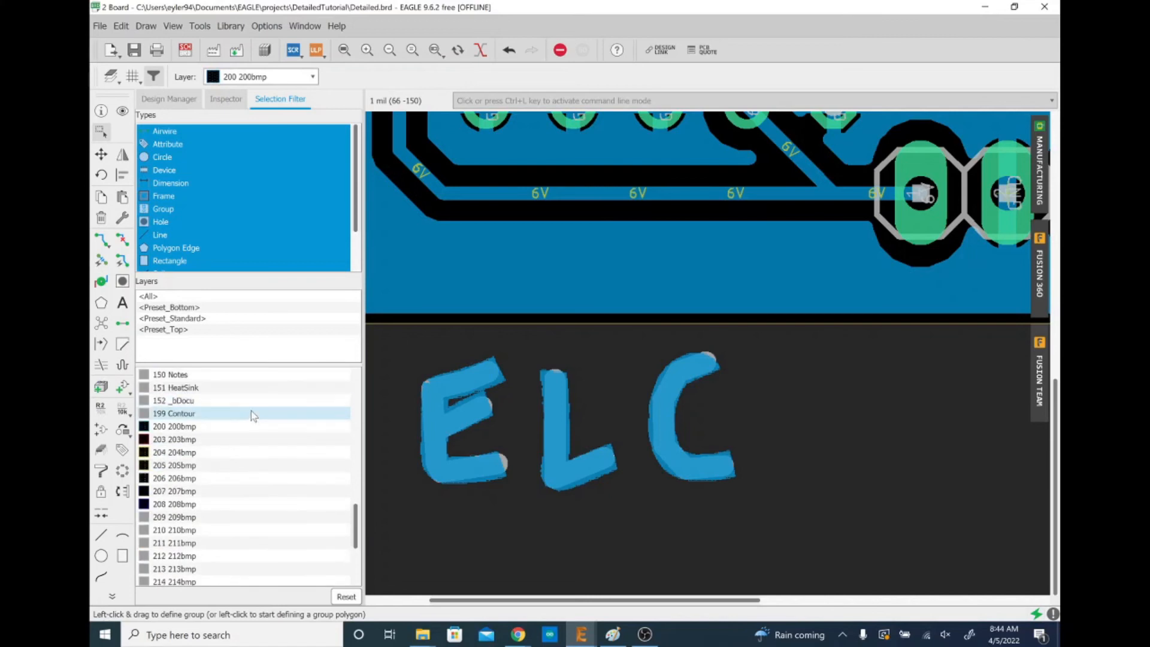
left_click(255, 426)
mouse_move(386, 352)
left_mouse_down()
mouse_move(555, 468)
mouse_move(754, 533)
mouse_move(730, 492)
mouse_move(405, 339)
left_mouse_up()
Reset the selection filter, then copy the traced ELC lines and paste them into the board's lower-left corner.
left_click(347, 597)
left_click_drag(764, 503, 402, 339)
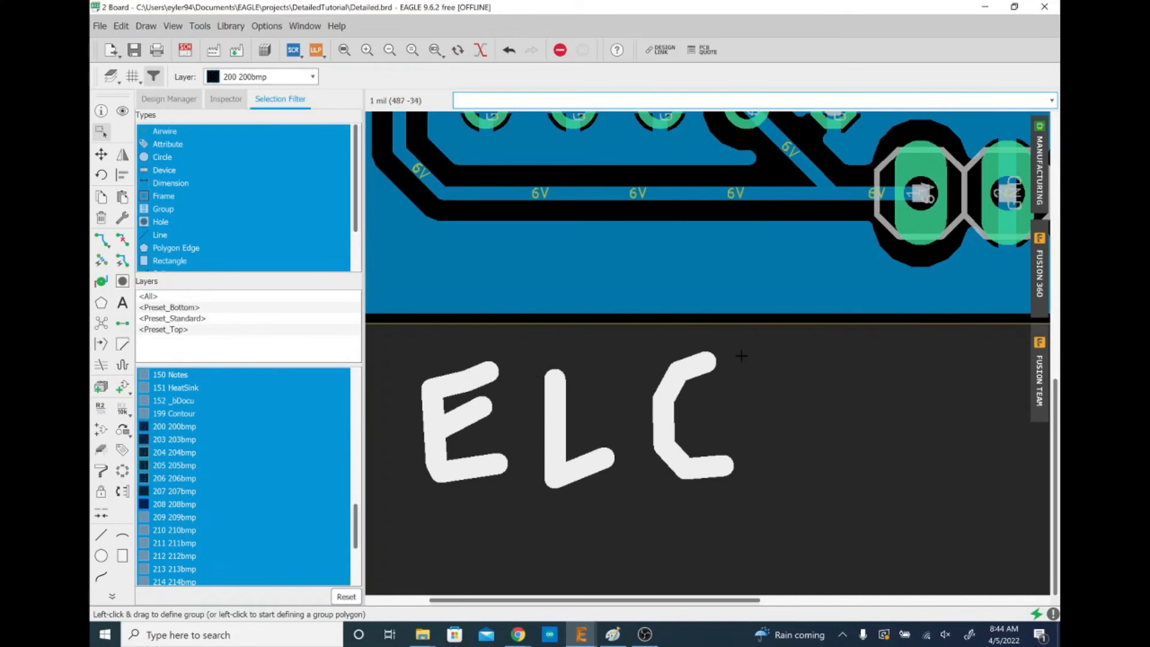
key("ctrl+v")
scroll(698, 335, "down", 9)
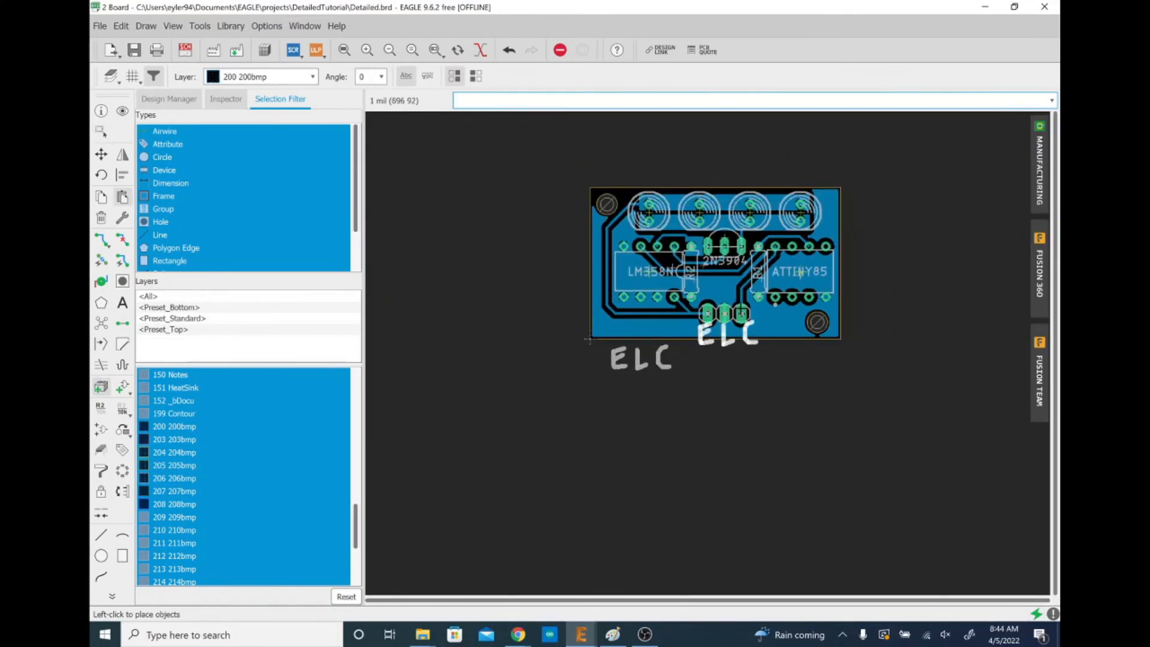
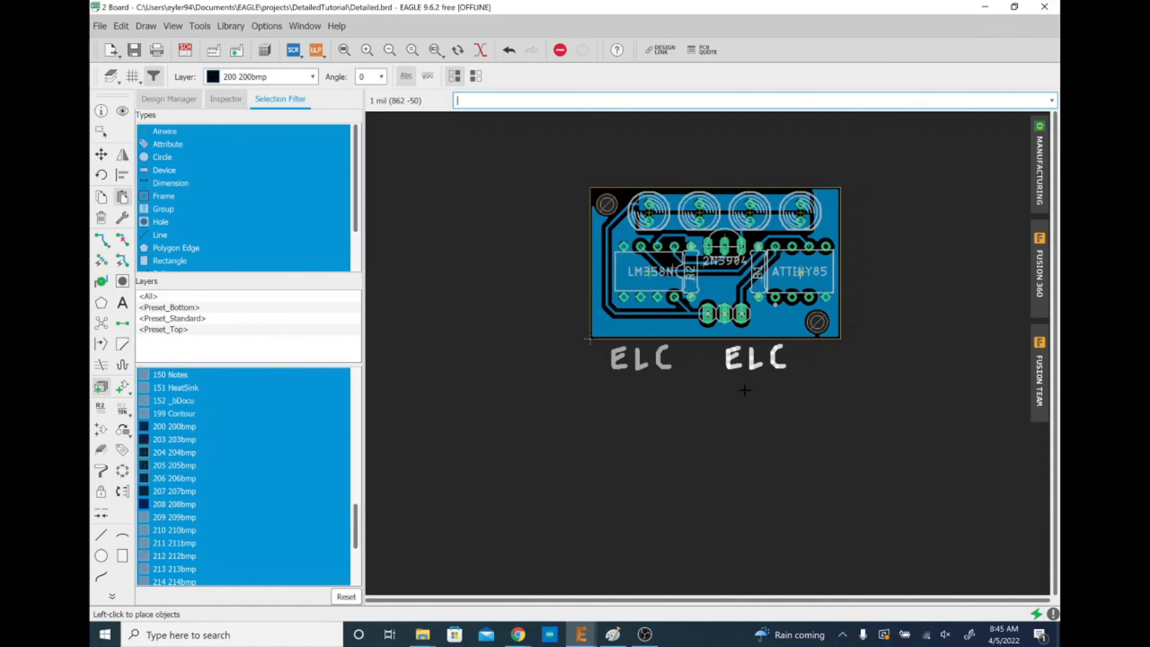
left_click(631, 391)
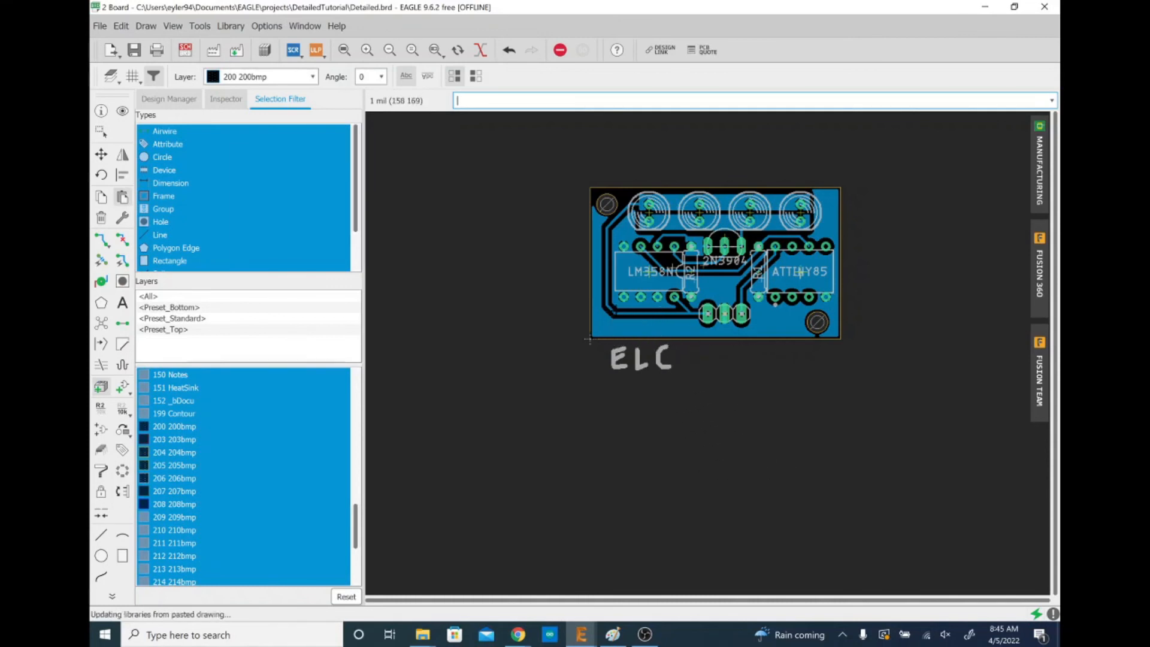
Delete the original ELC lines below the board and save the design.
left_click_drag(682, 381, 590, 340)
key("Delete")
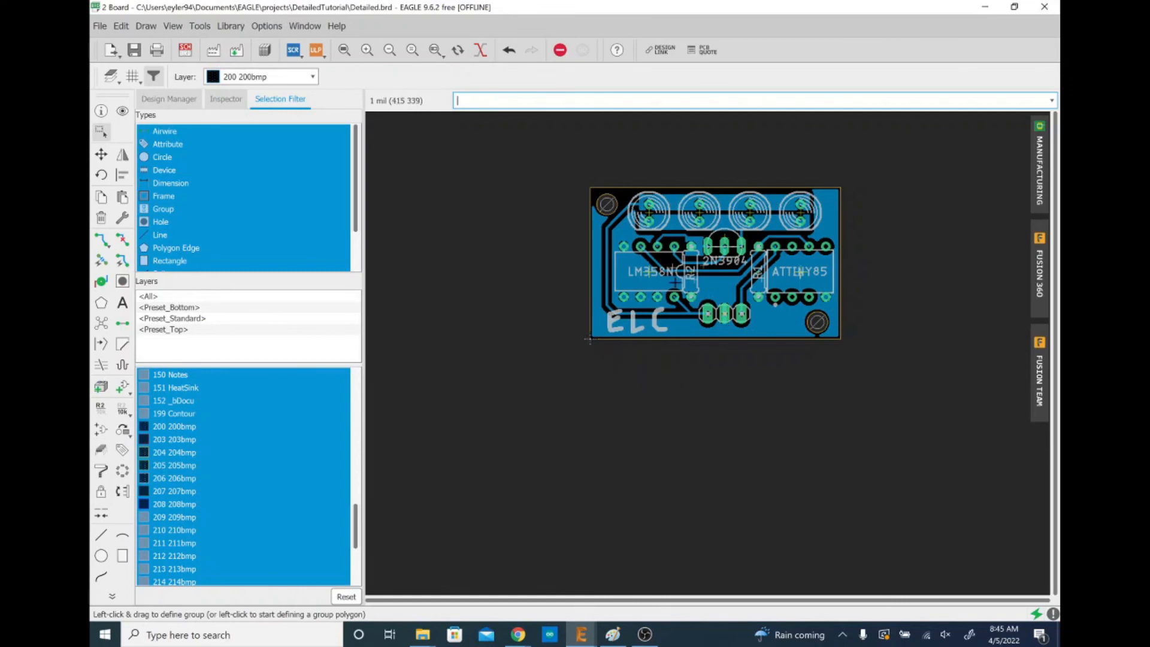
key("ctrl+s")
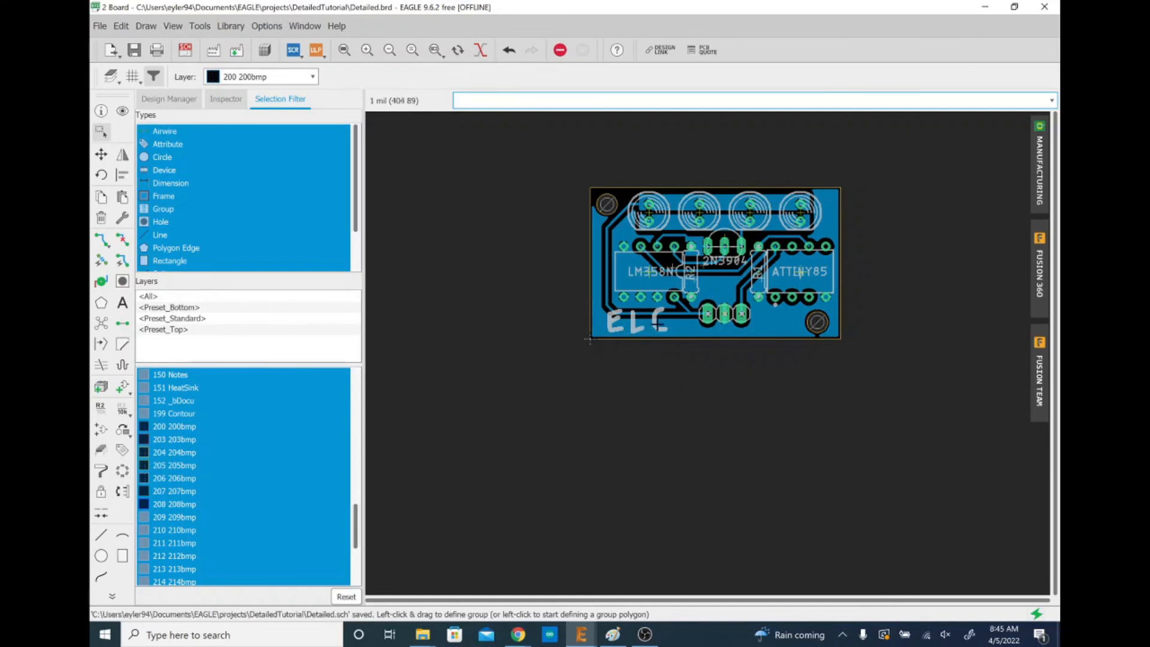
Browse ElcPartsLibrary for a part to add and preview the LRG_COUGAR, MED_COUGAR and SMOL_COUGAR logos.
type("group")
key("Return")
type("add")
key("Return")
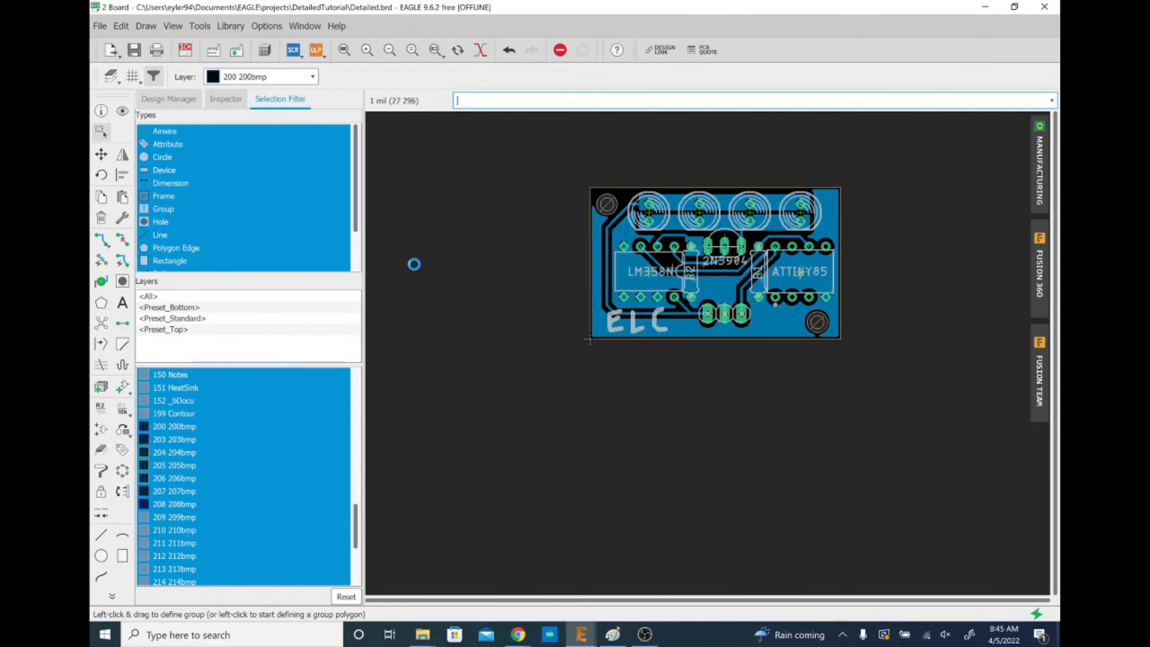
scroll(170, 359, "down", 10)
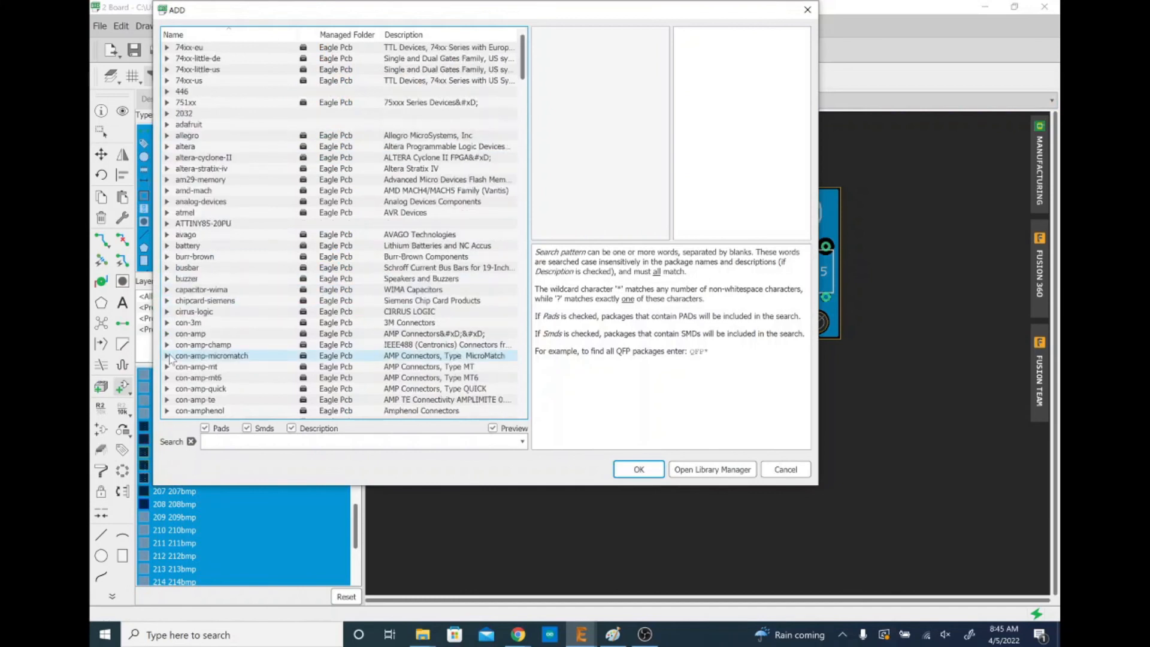
scroll(169, 360, "down", 15)
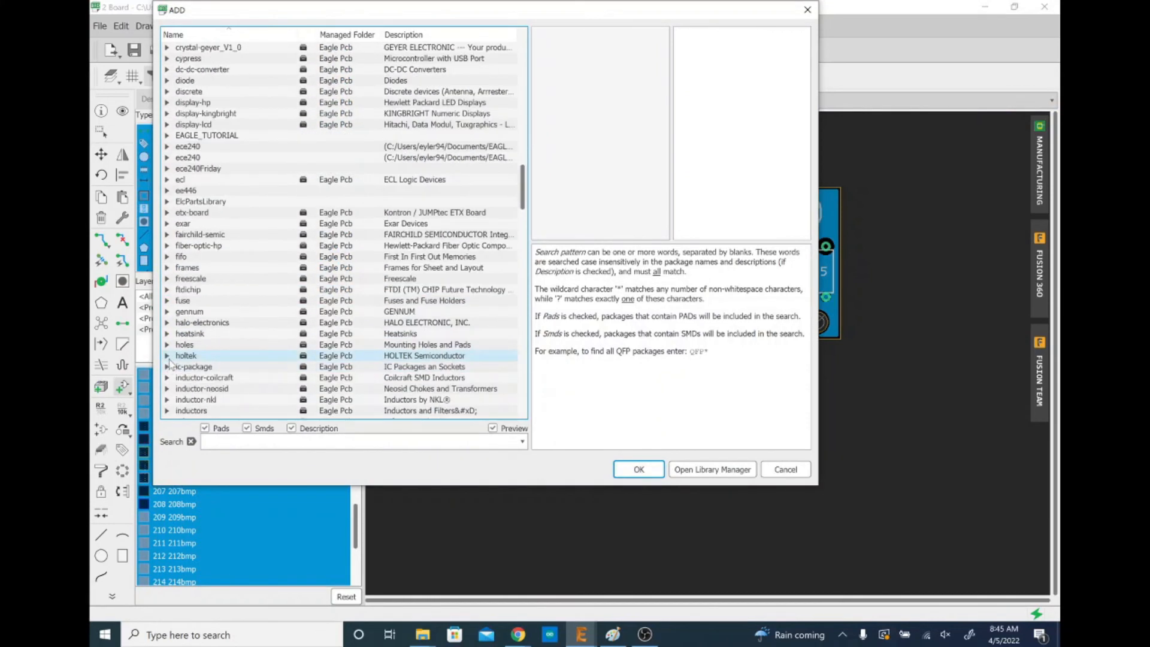
left_click(168, 201)
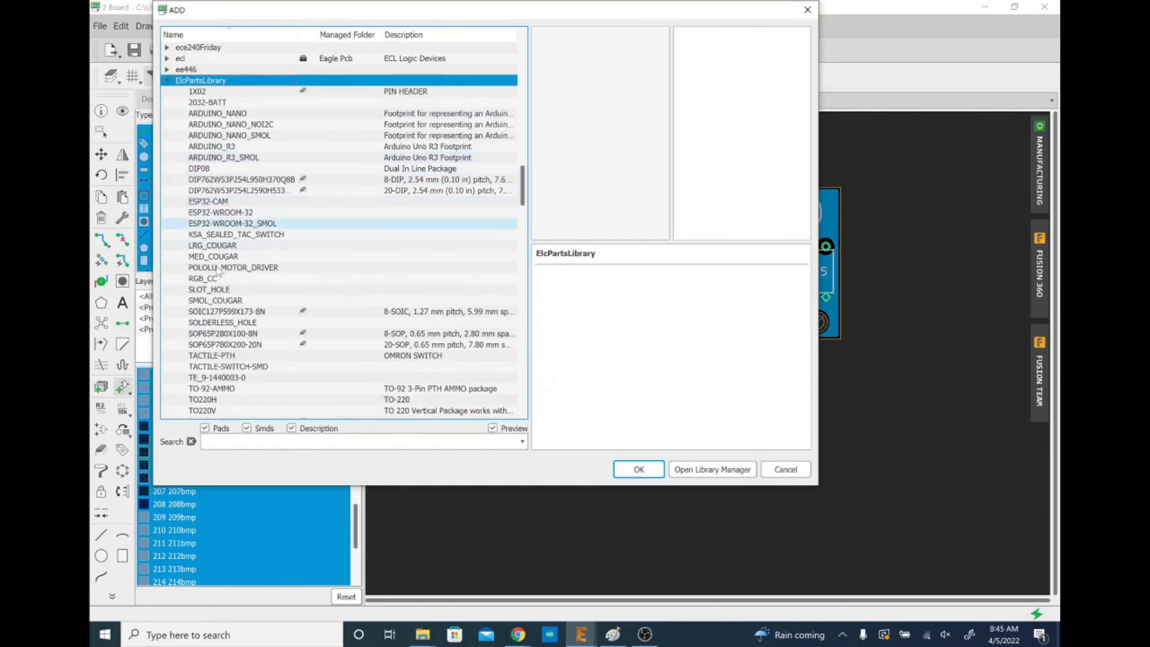
left_click(230, 245)
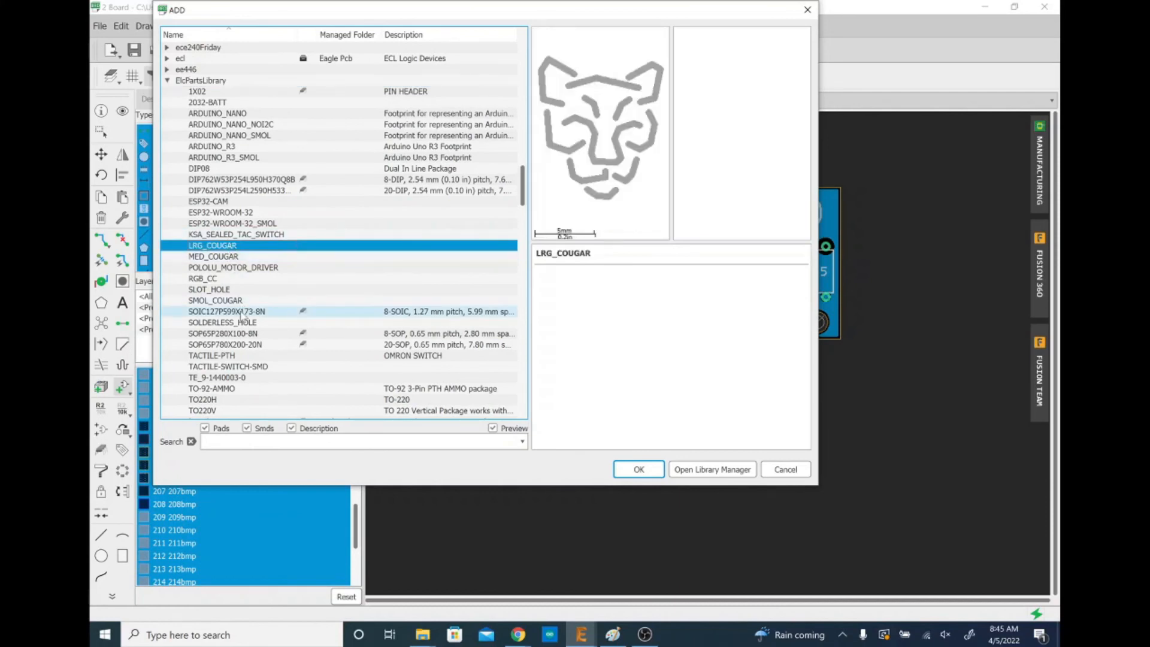
scroll(243, 316, "down", 4)
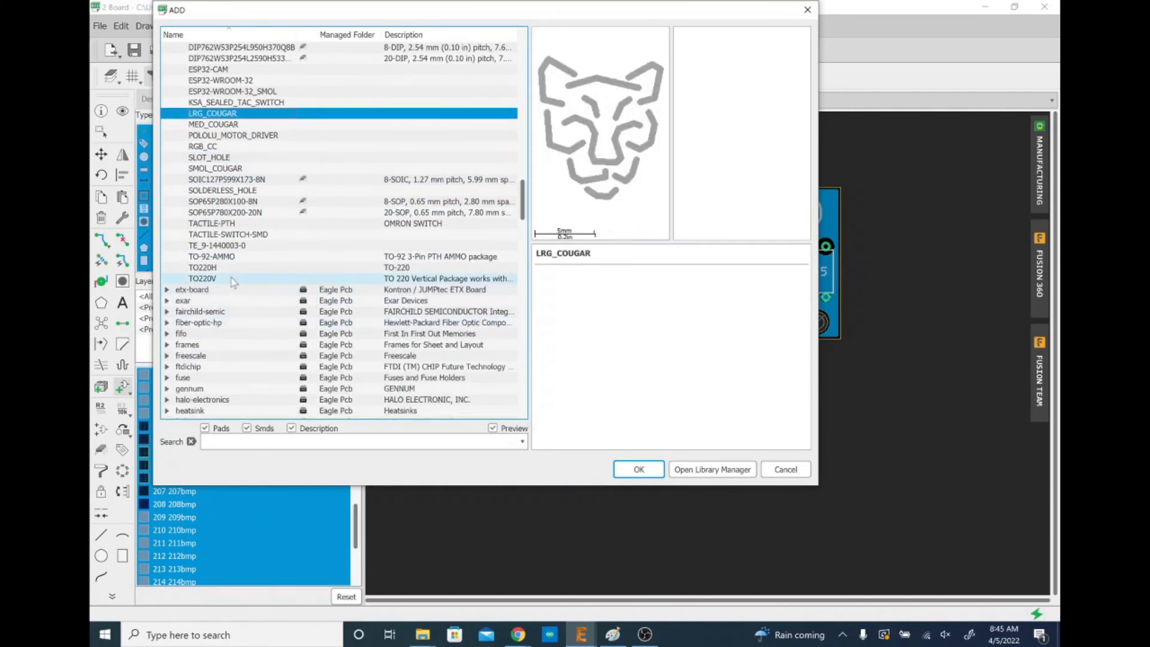
scroll(234, 276, "up", 5)
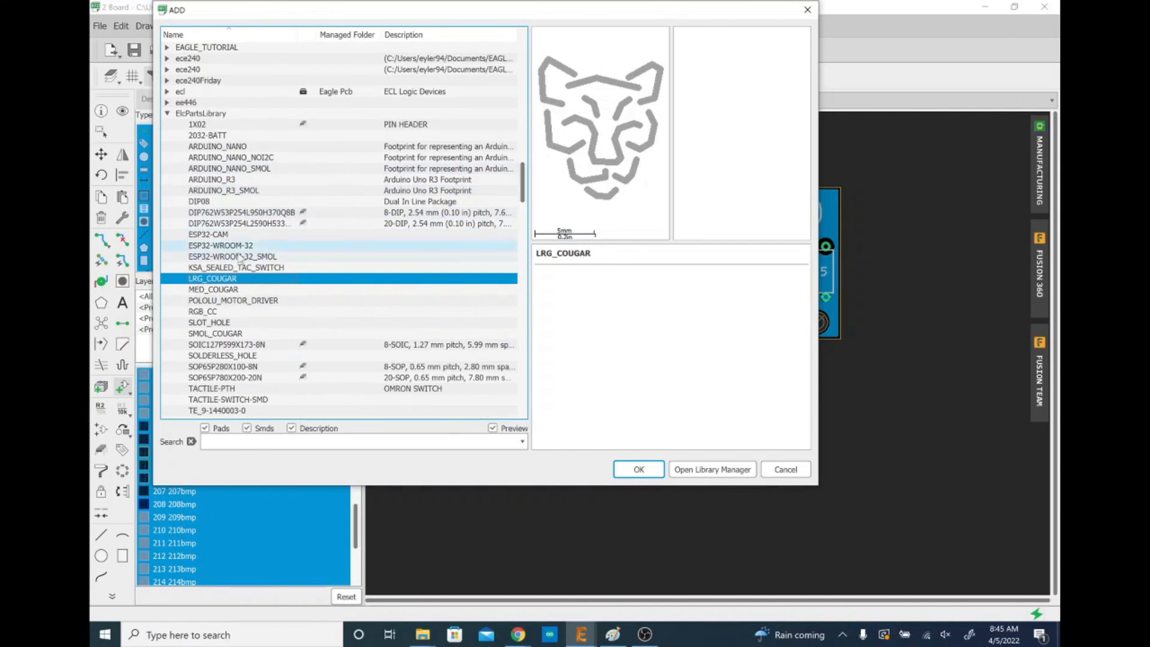
left_click(238, 290)
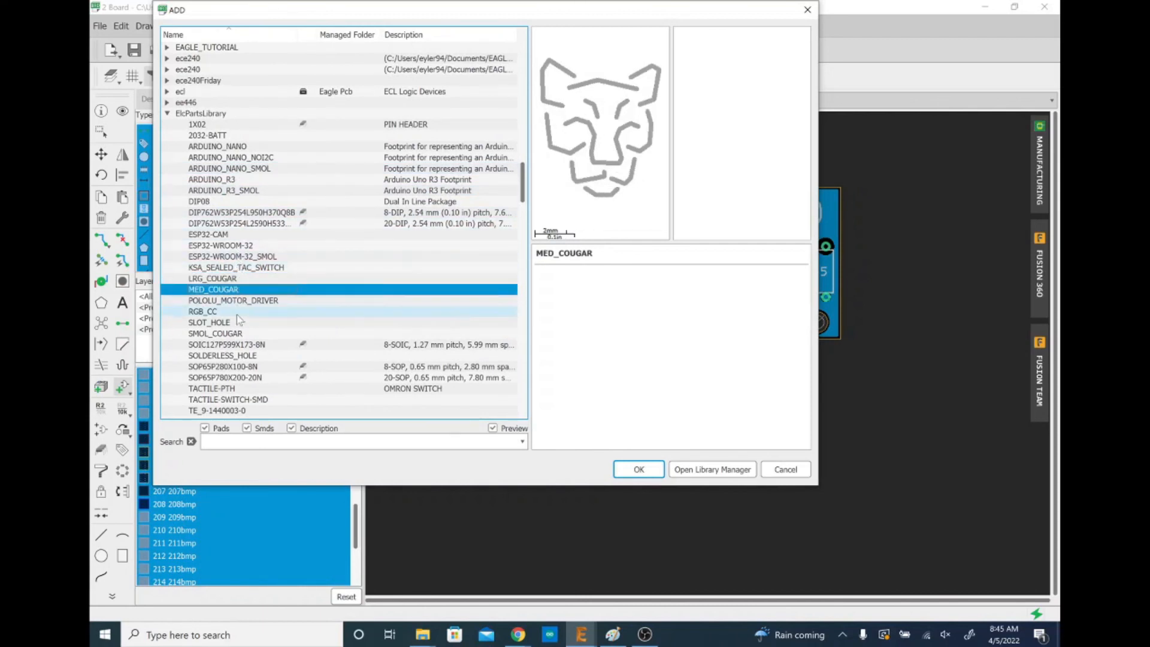
left_click(239, 334)
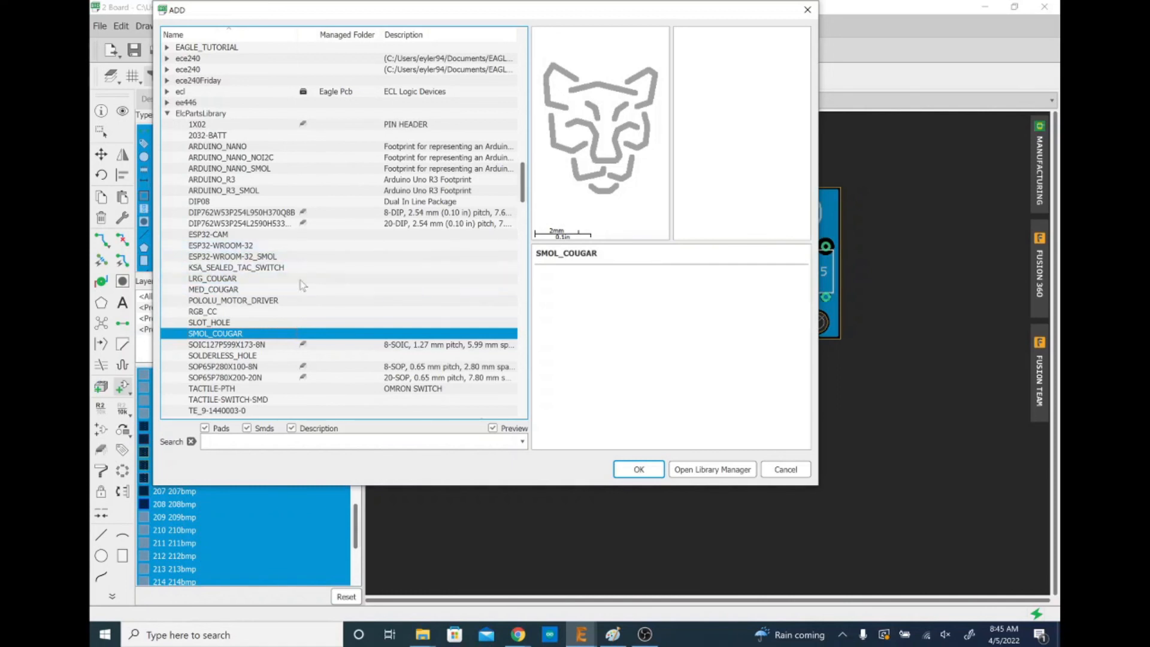
Place the LRG_COUGAR logo from ElcPartsLibrary below the board, then undo its placement.
left_click(272, 279)
left_click(636, 470)
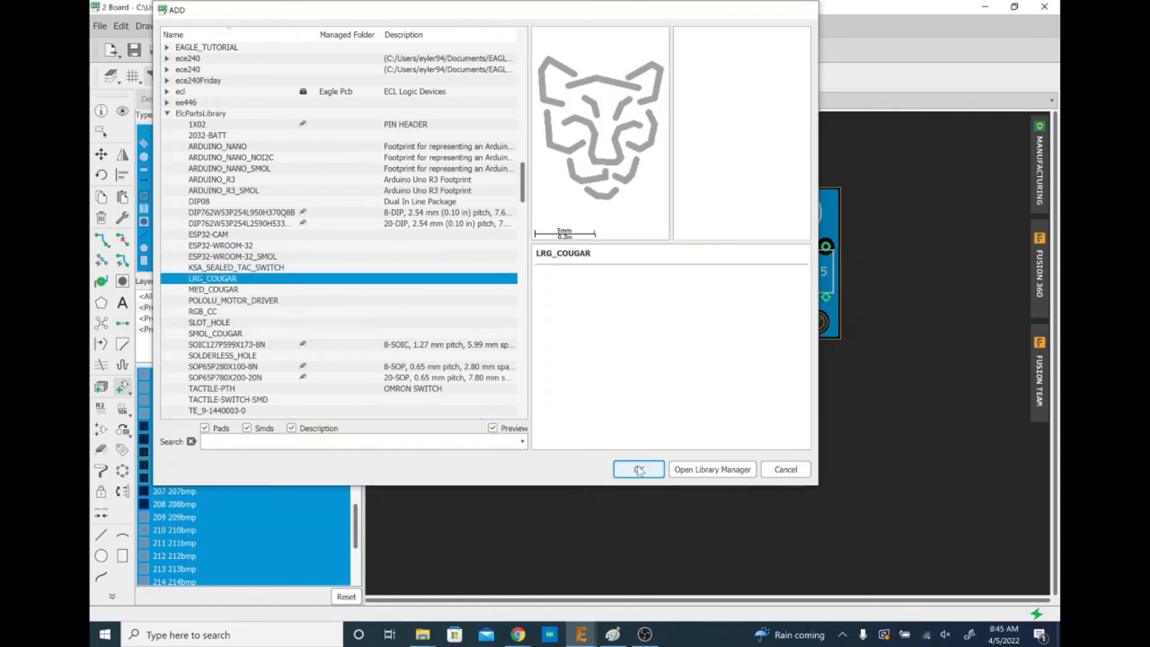
left_click(621, 427)
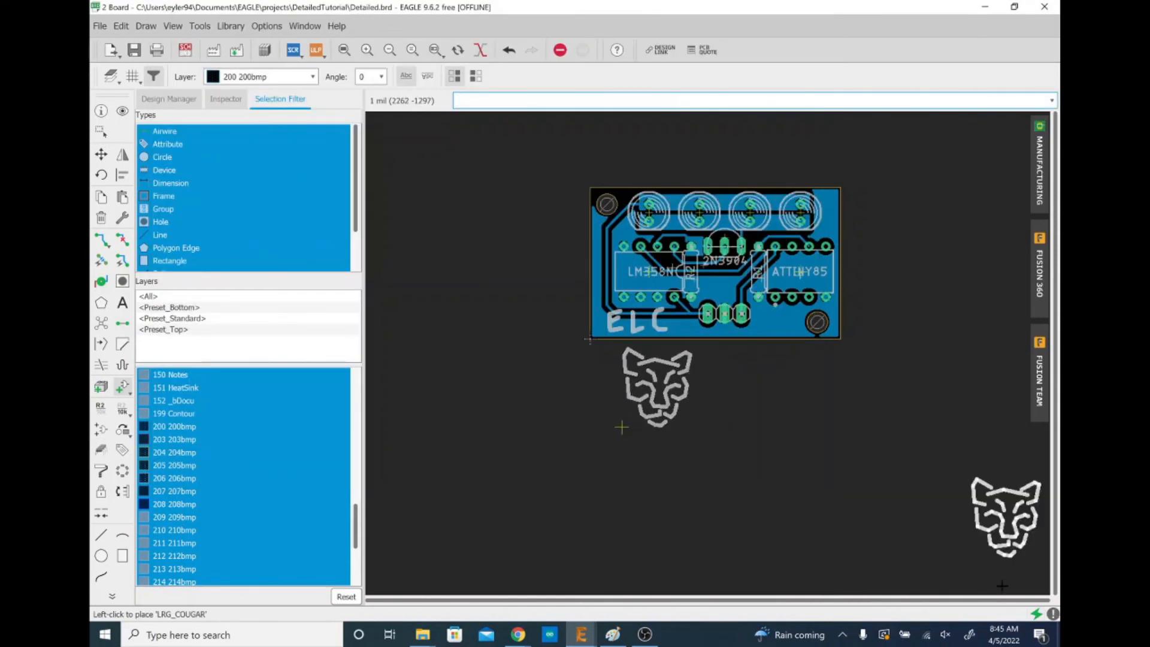
key("Escape")
key("Escape")
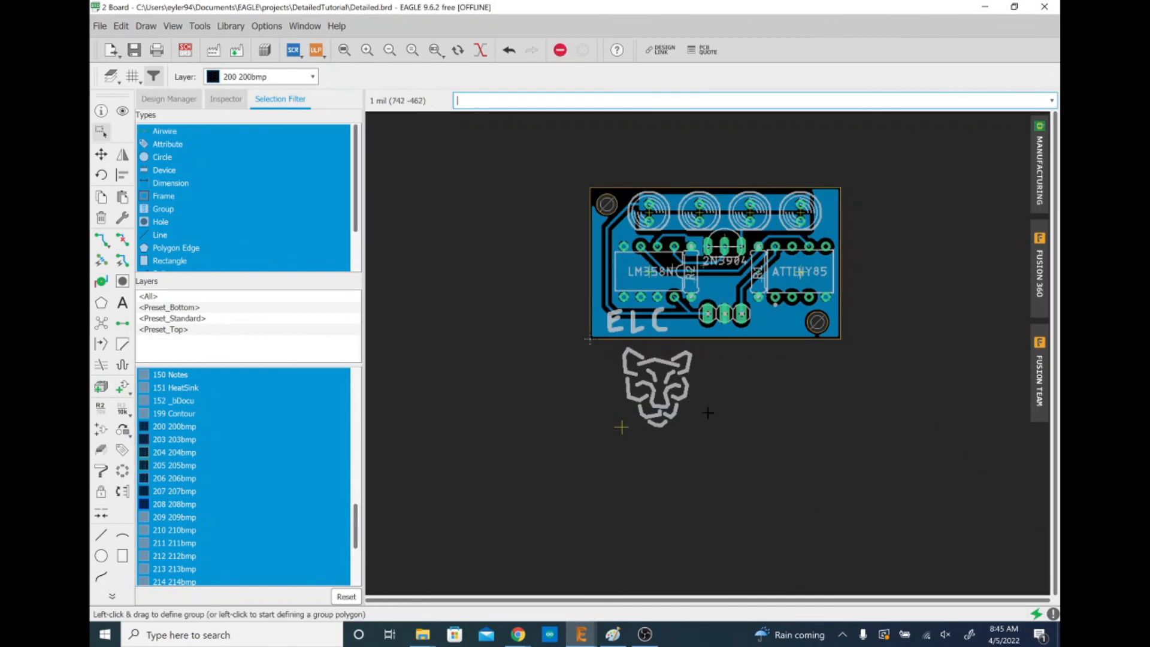
key("ctrl+z")
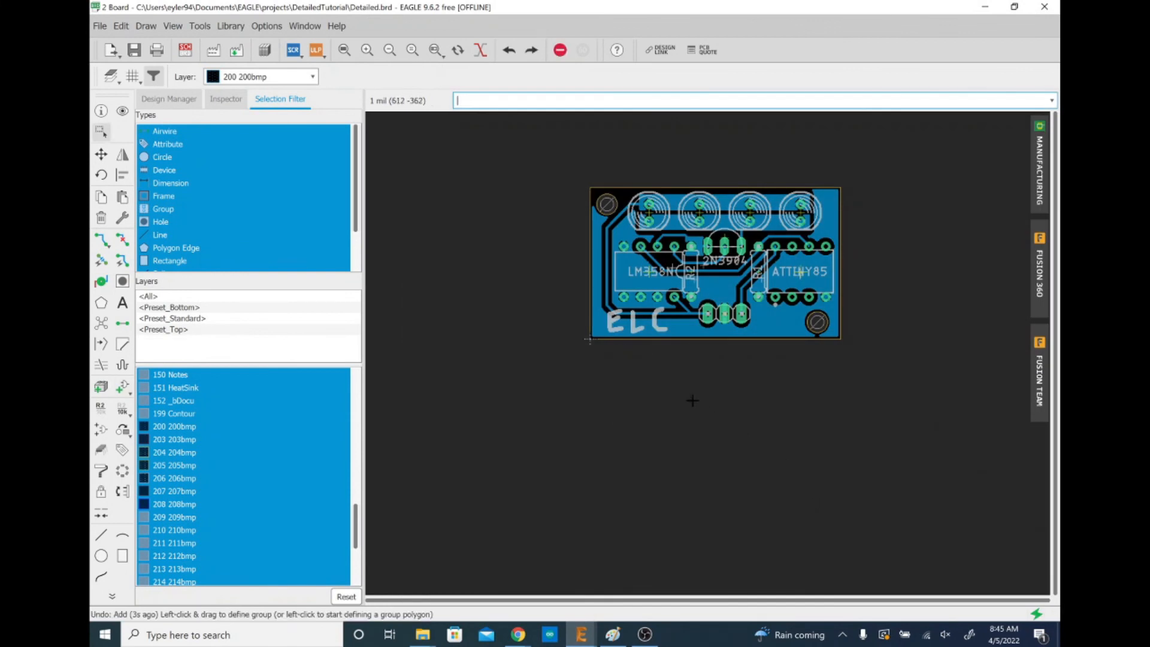
Open the CAM Processor for the board and load the local CAM job CAM_Processor.cam.
left_click(213, 53)
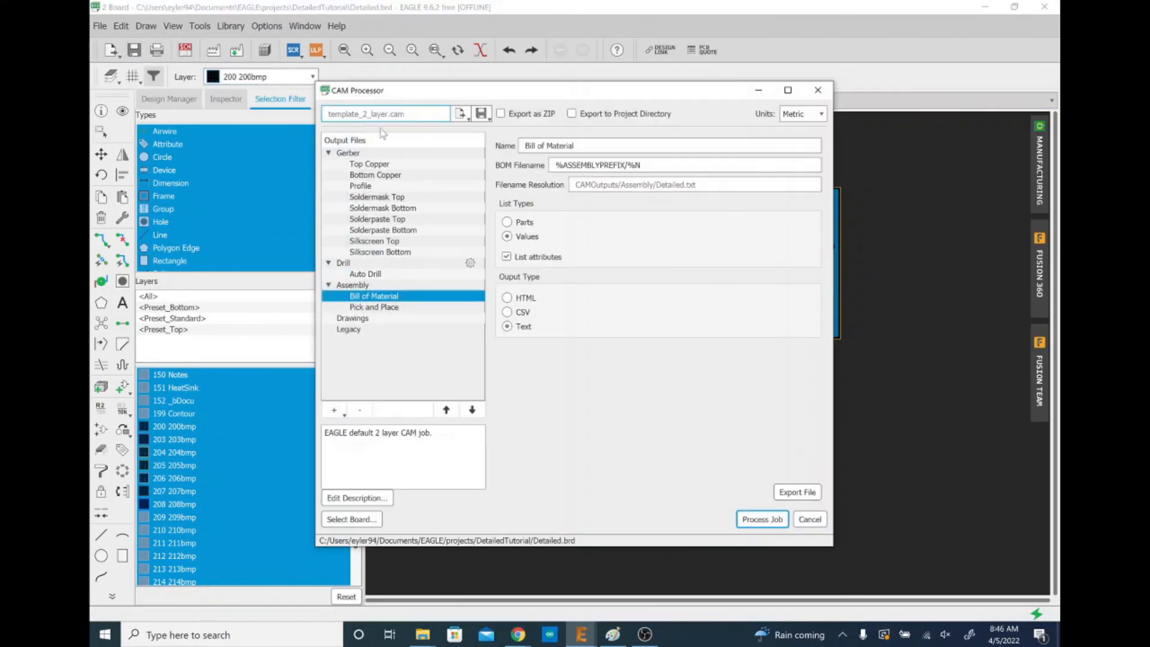
left_click(460, 114)
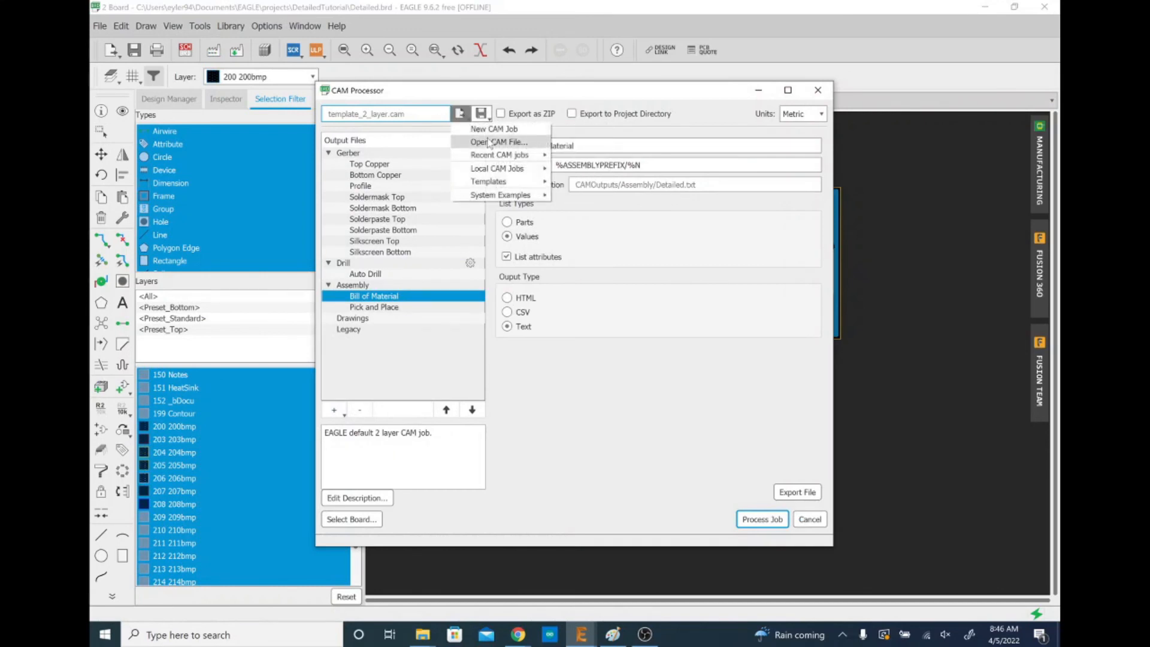
mouse_move(510, 169)
mouse_move(577, 170)
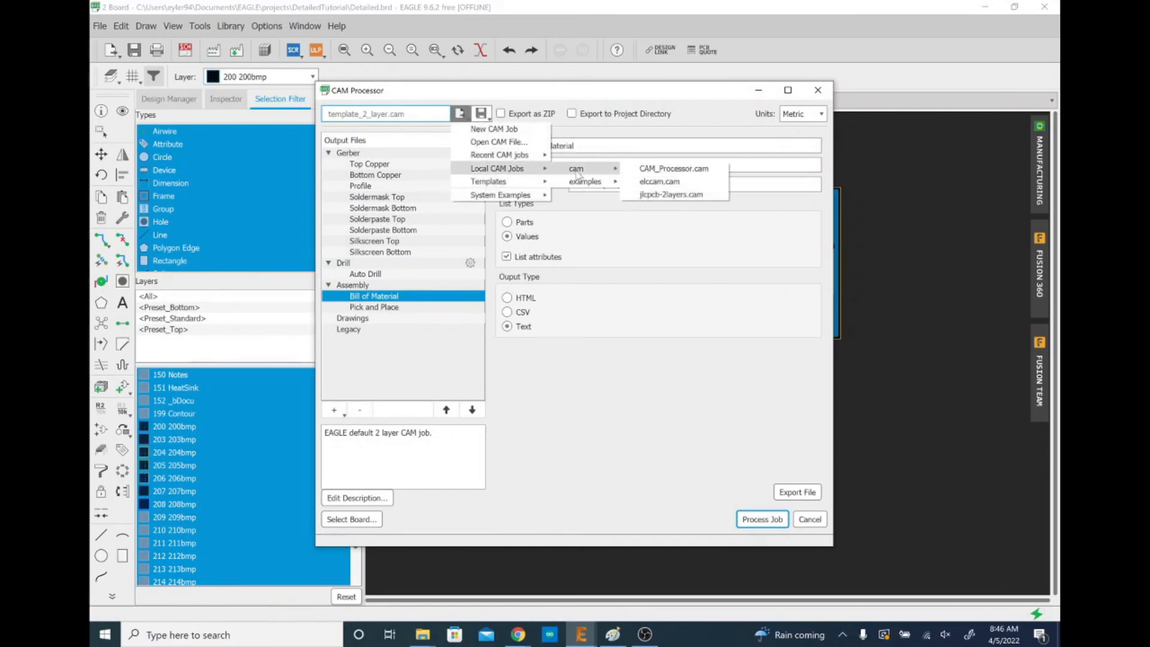
left_click(643, 170)
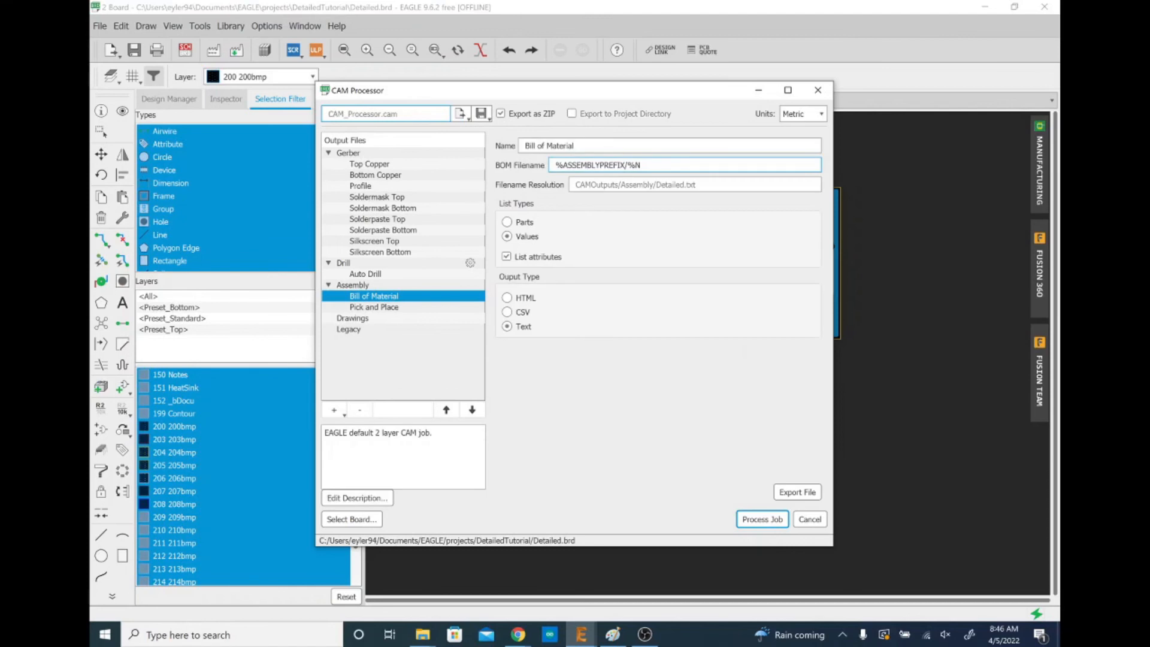
Preview the copper, profile and top silkscreen outputs, and process the CAM job into the ZIP archive Detailed_2022-04-05 in the DetailedTutorial folder.
left_click(423, 166)
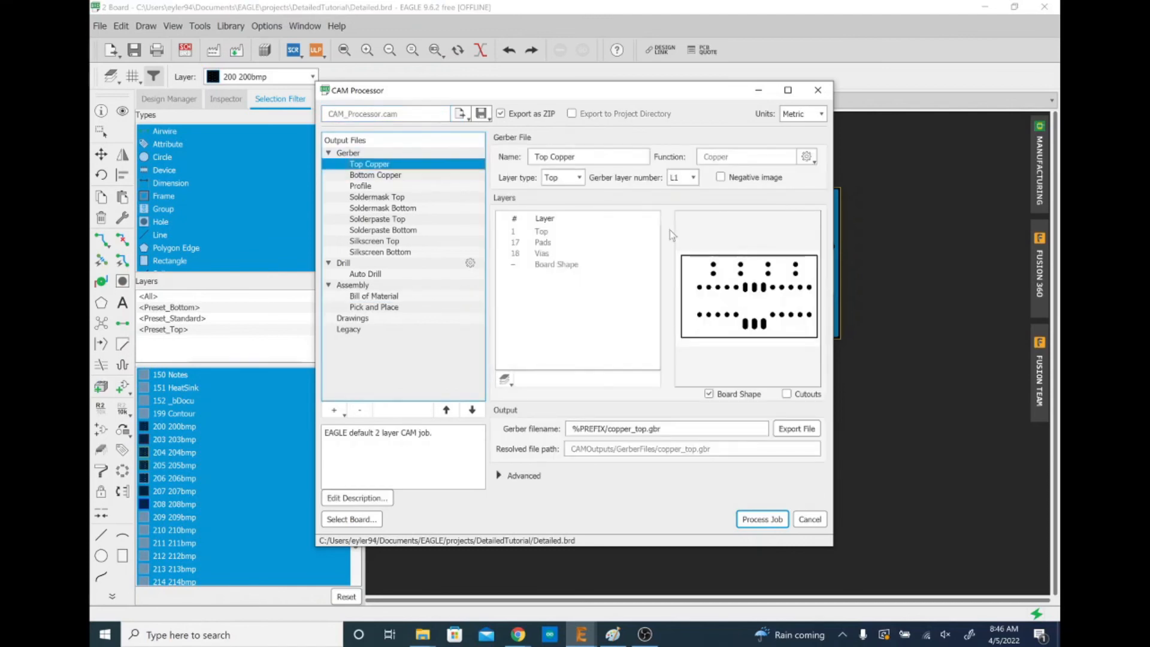
left_click(377, 176)
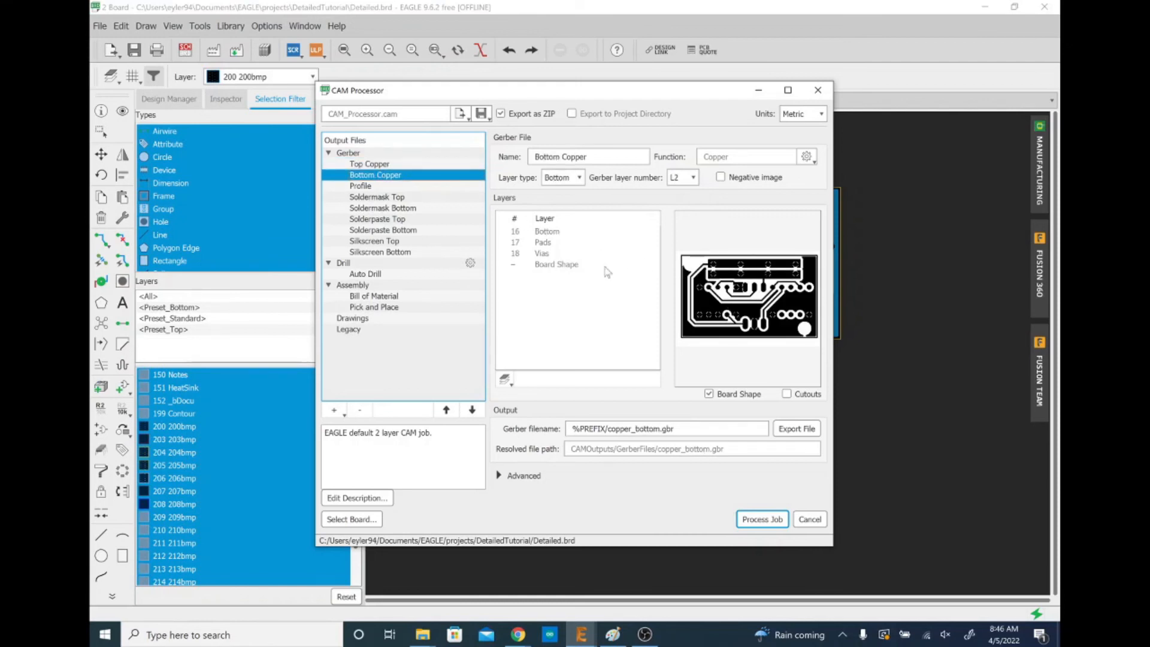
left_click(379, 188)
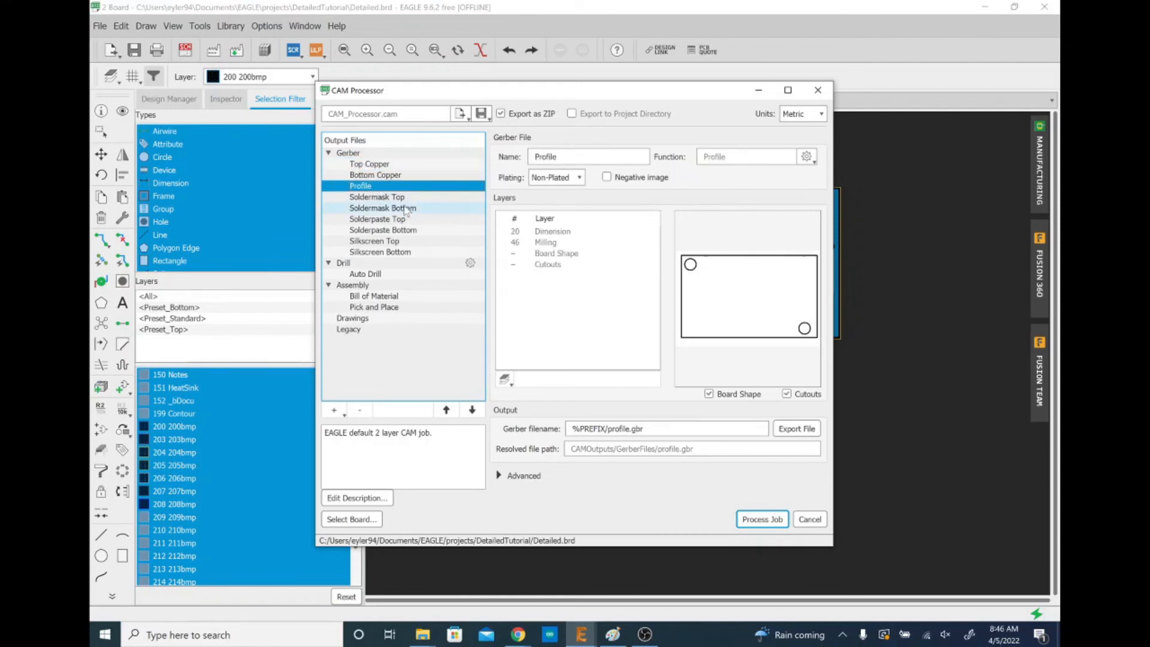
left_click(399, 241)
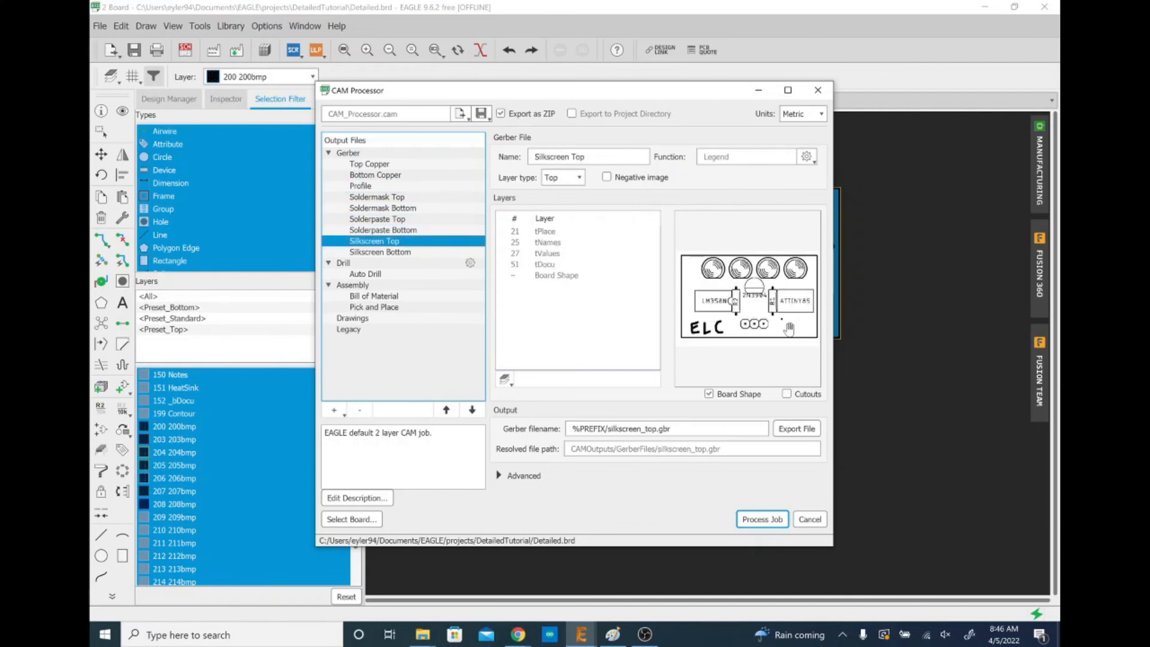
left_click(778, 520)
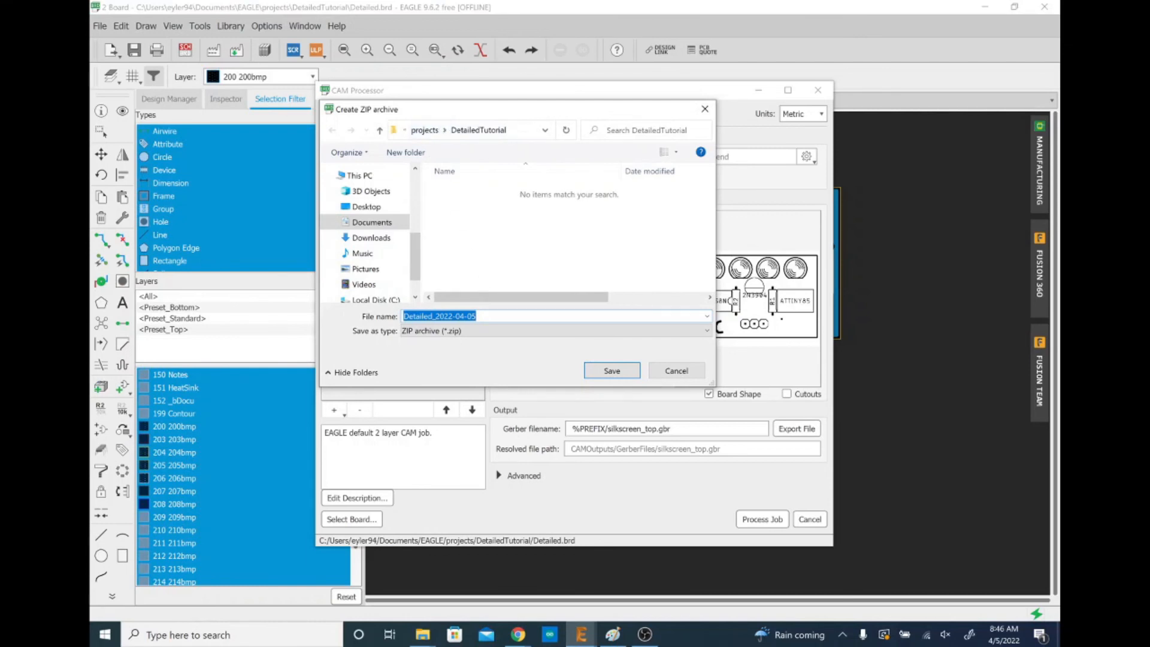
left_click(611, 370)
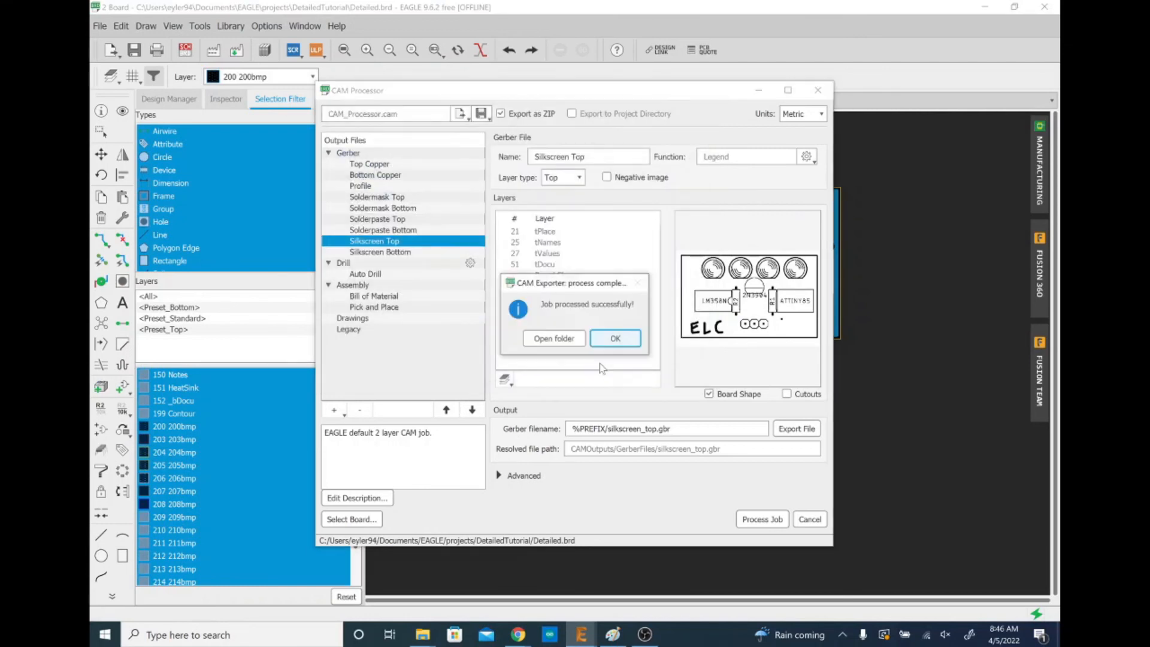
Open the export folder, delete all numbered Detailed.b# and Detailed.s# backup files, and select the Detailed_2022-04-05 archive.
left_click(569, 339)
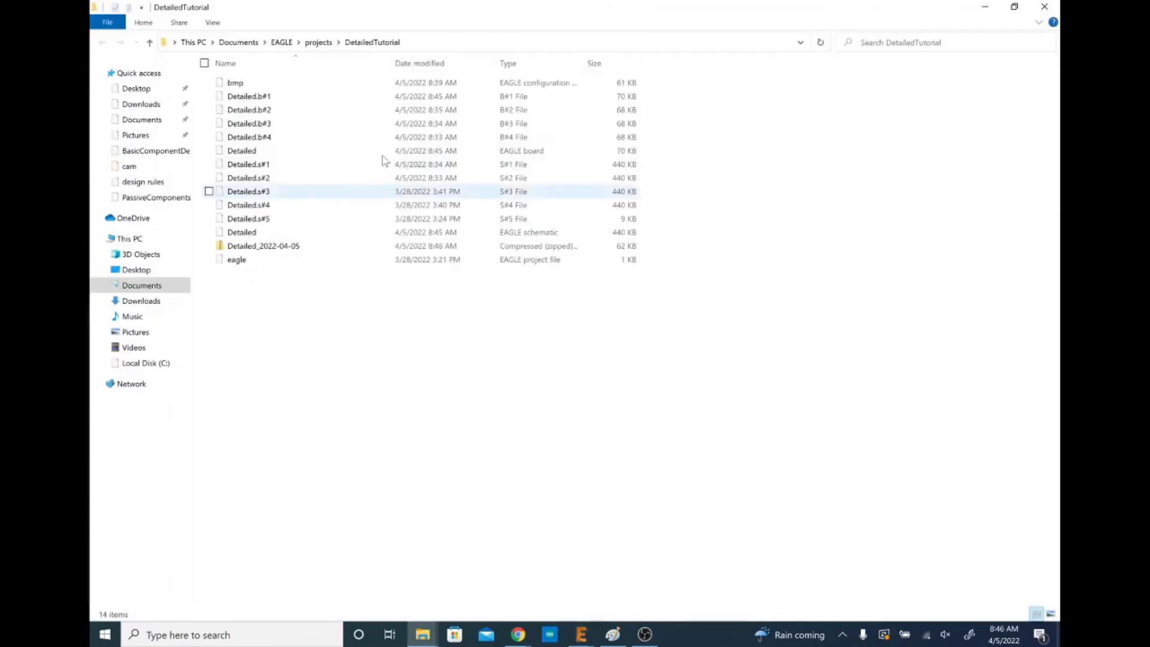
left_click(297, 96)
left_click(297, 138, "shift")
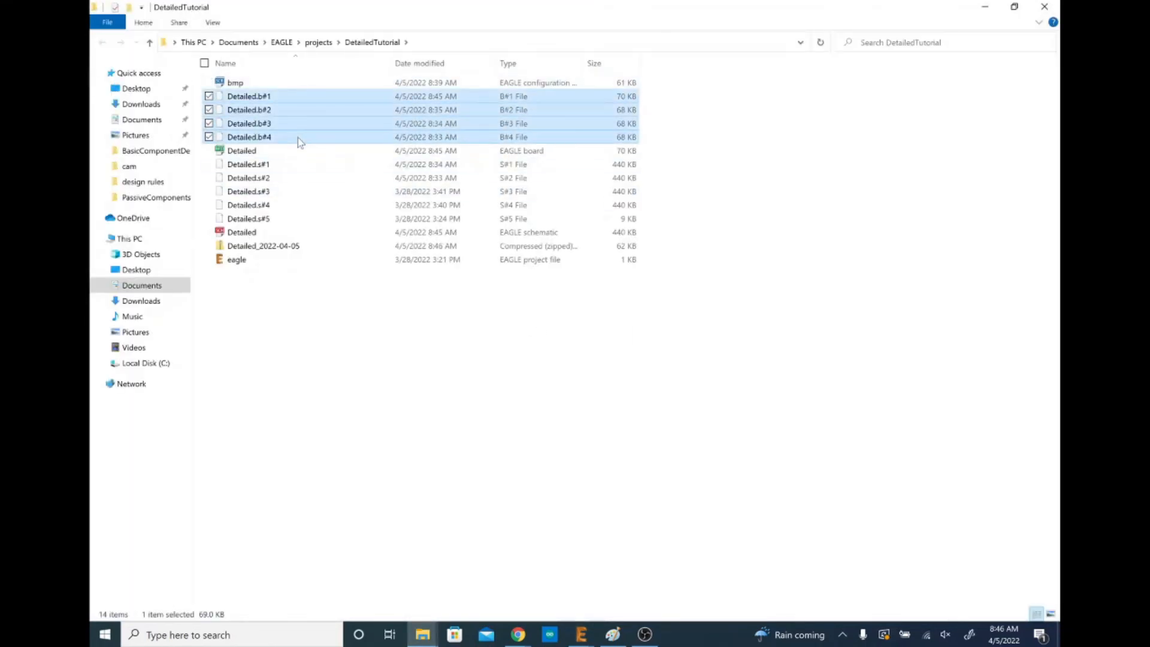
key("Delete")
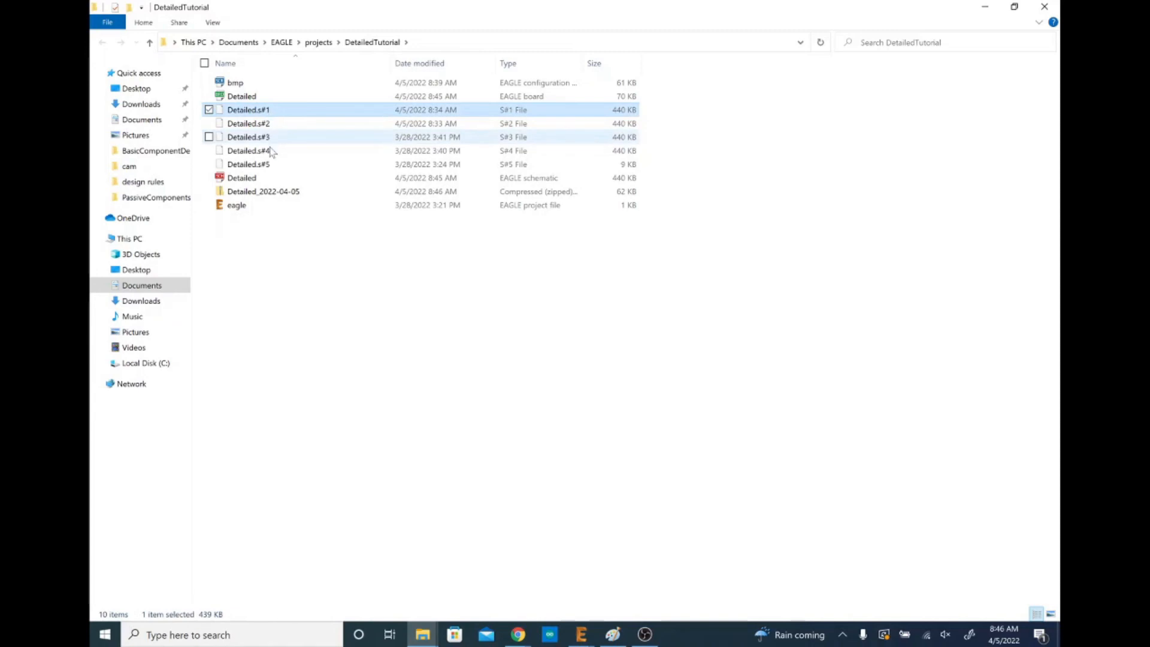
left_click(271, 164, "shift")
key("Delete")
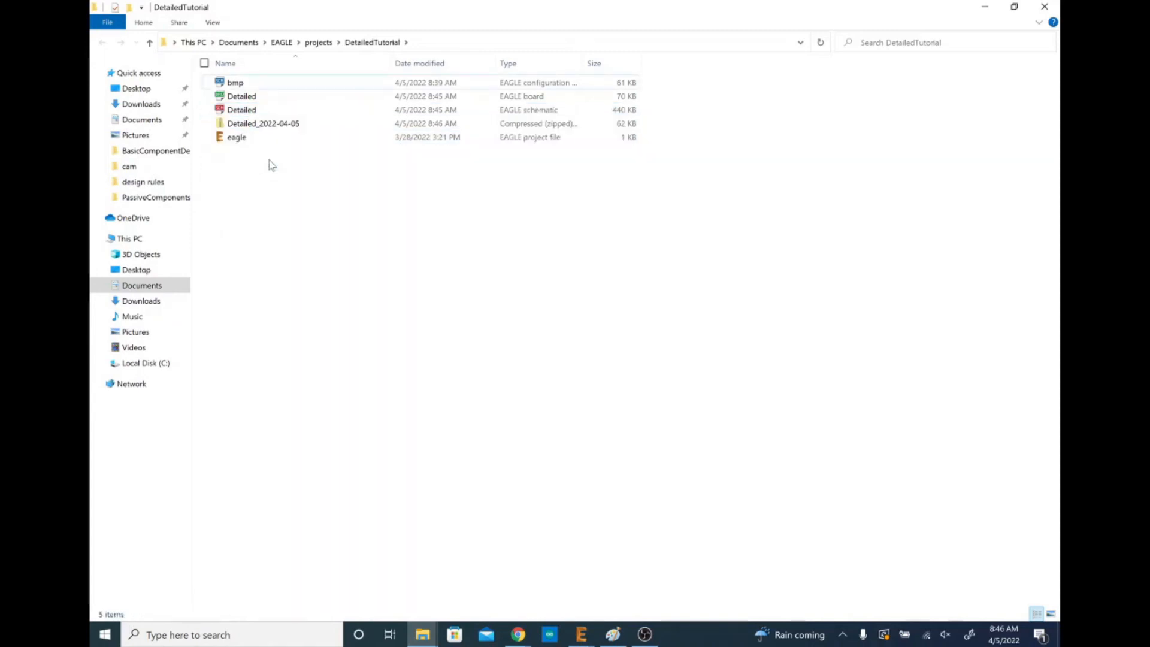
left_click(275, 97)
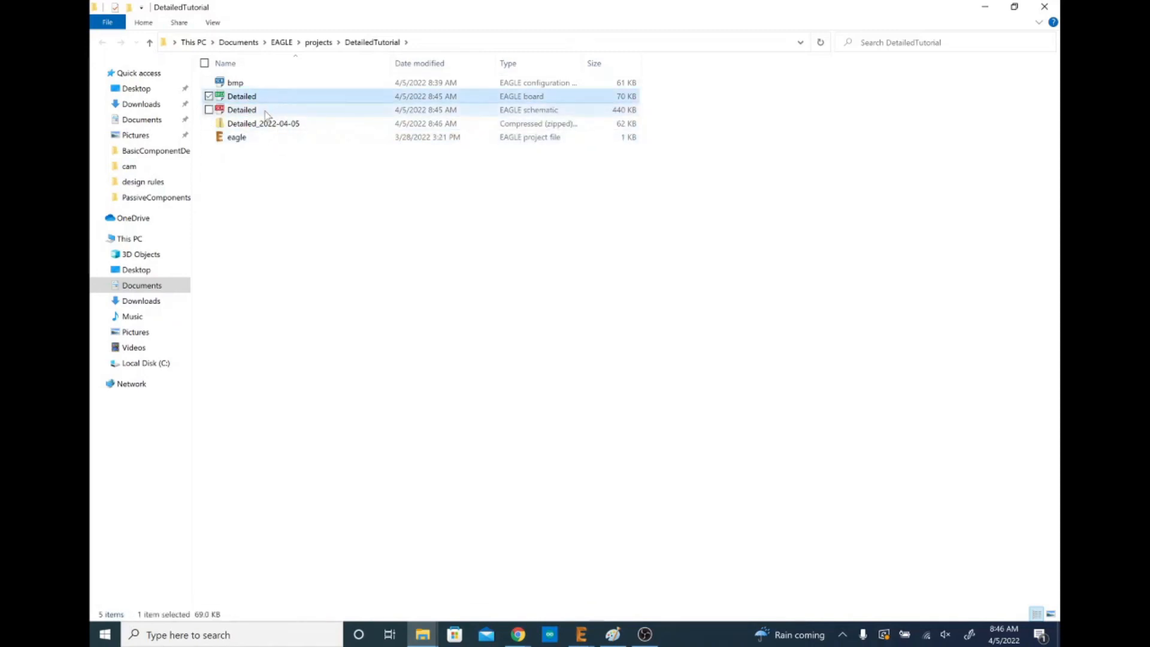
left_click(267, 113)
left_click(272, 124)
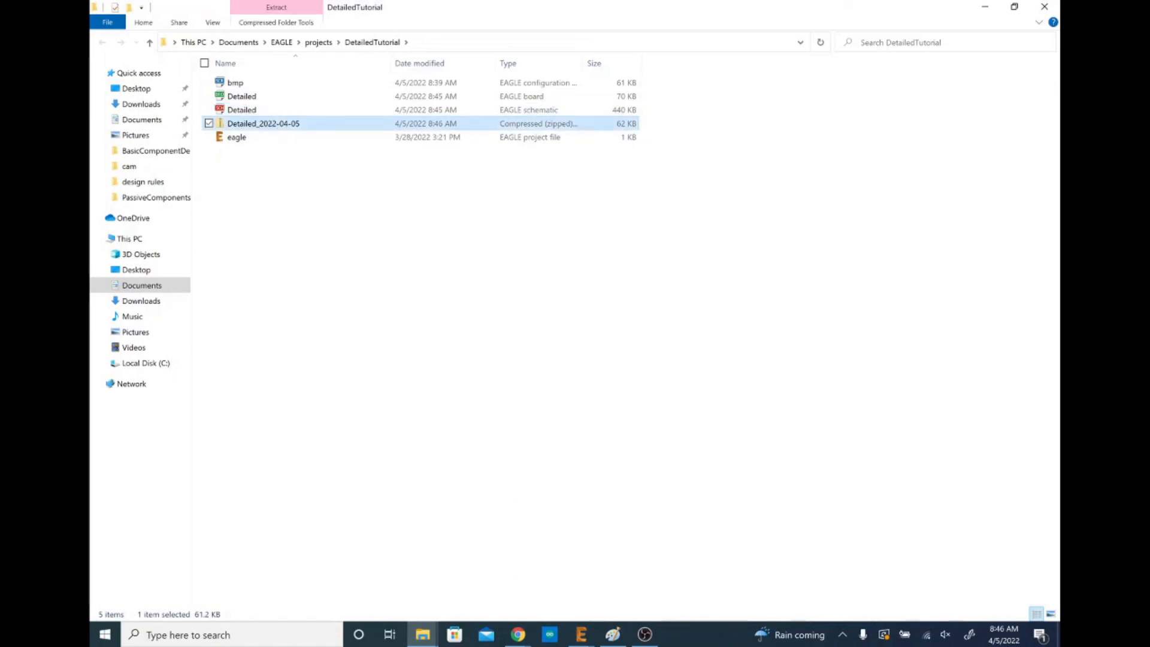
Switch to Chrome, close the extra browser window, and open the Experiential Learning Center's Project Requests page on ece.byu.edu.
mouse_move(519, 634)
left_click(622, 521)
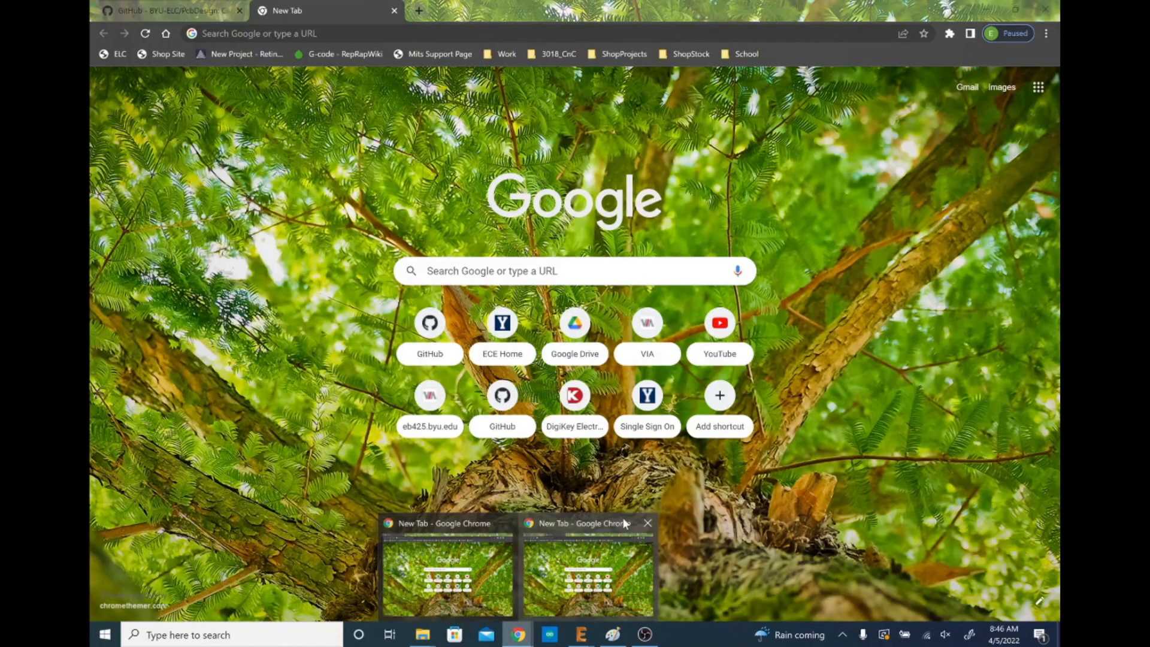
left_click(649, 525)
left_click(514, 562)
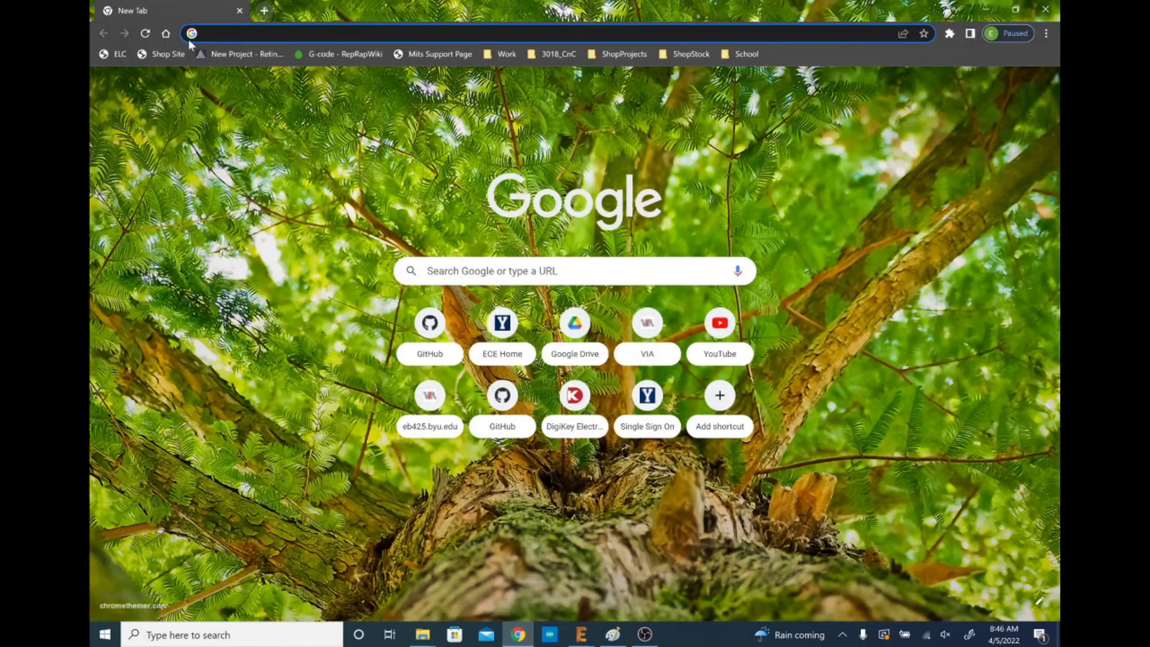
type("ece")
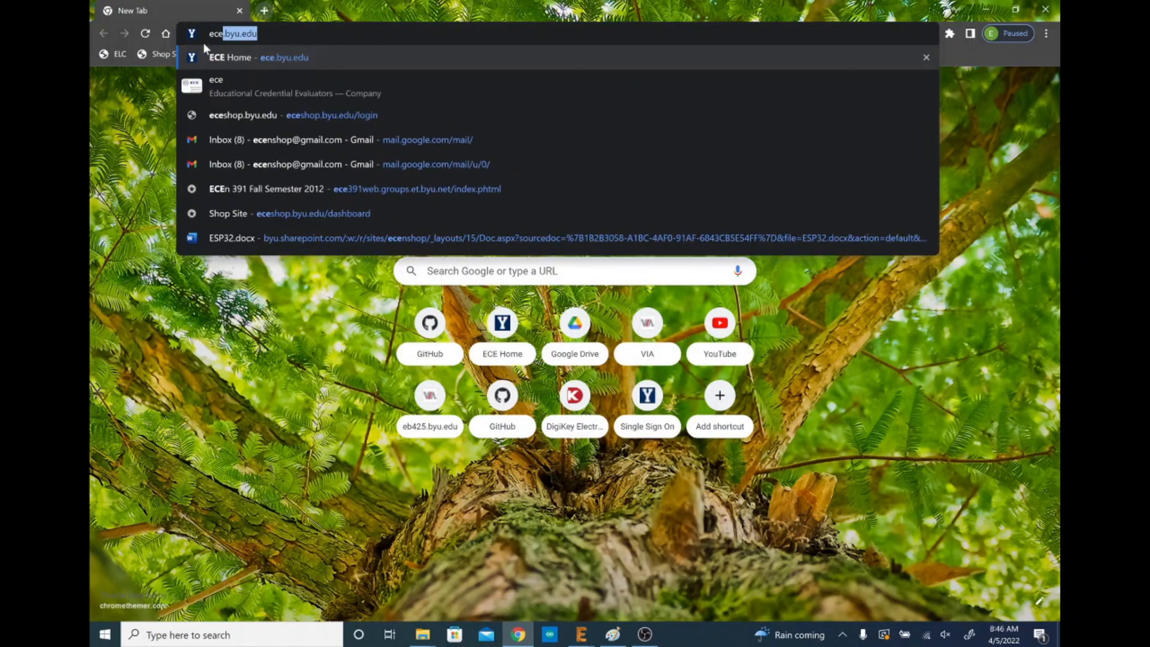
key("Return")
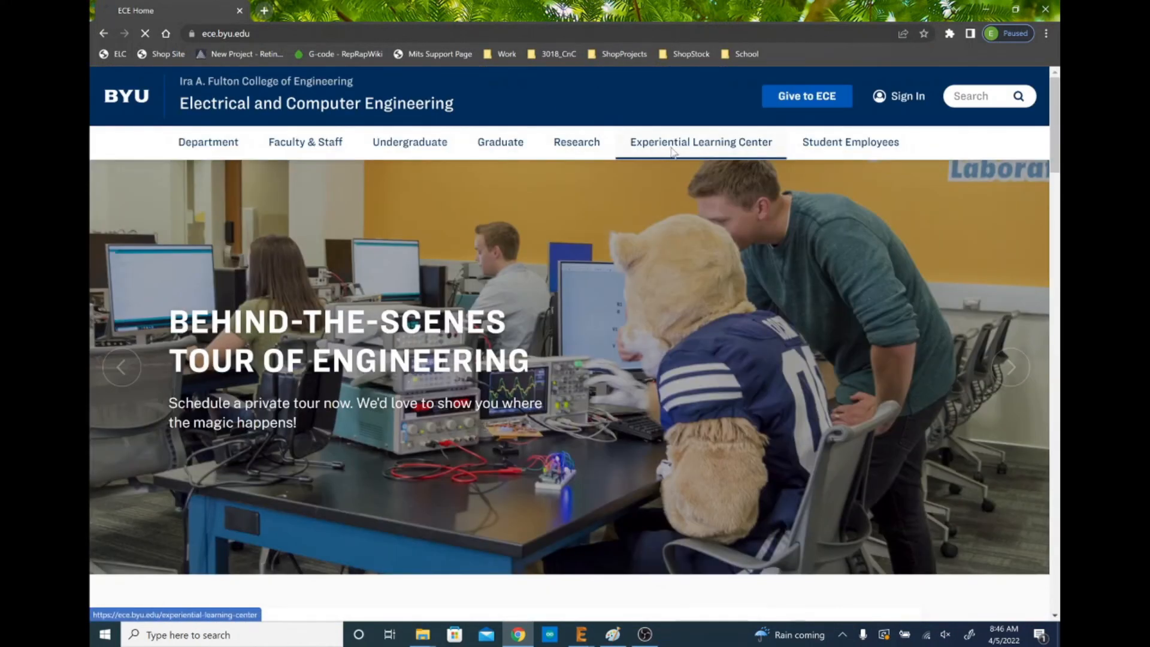
left_click(672, 151)
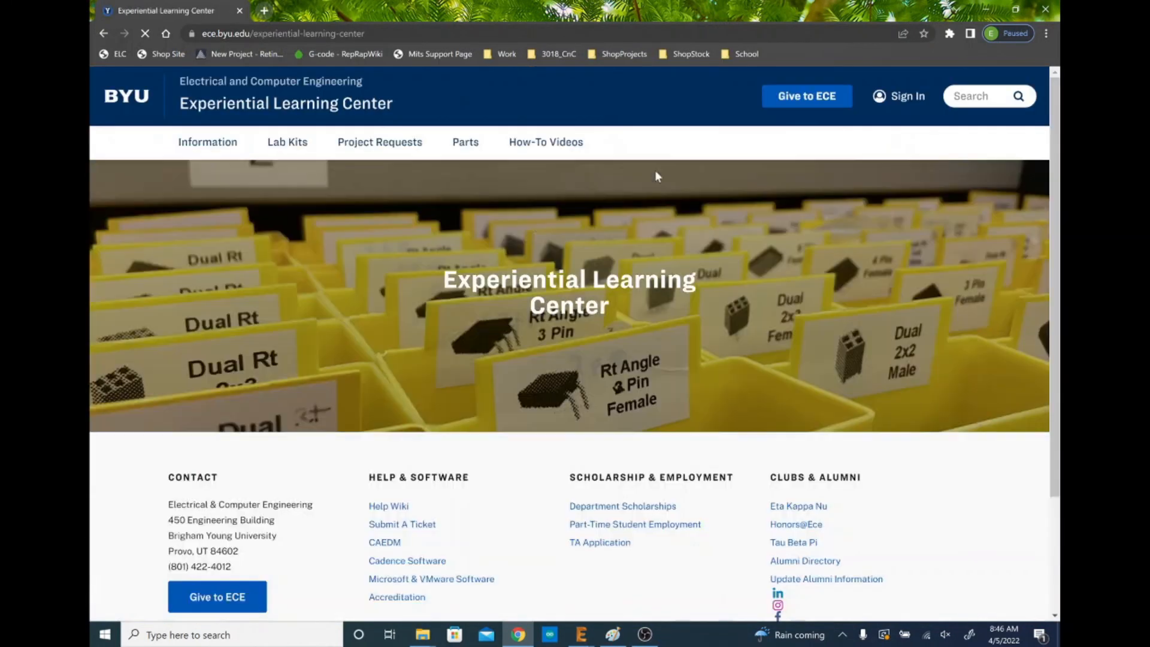
left_click(393, 143)
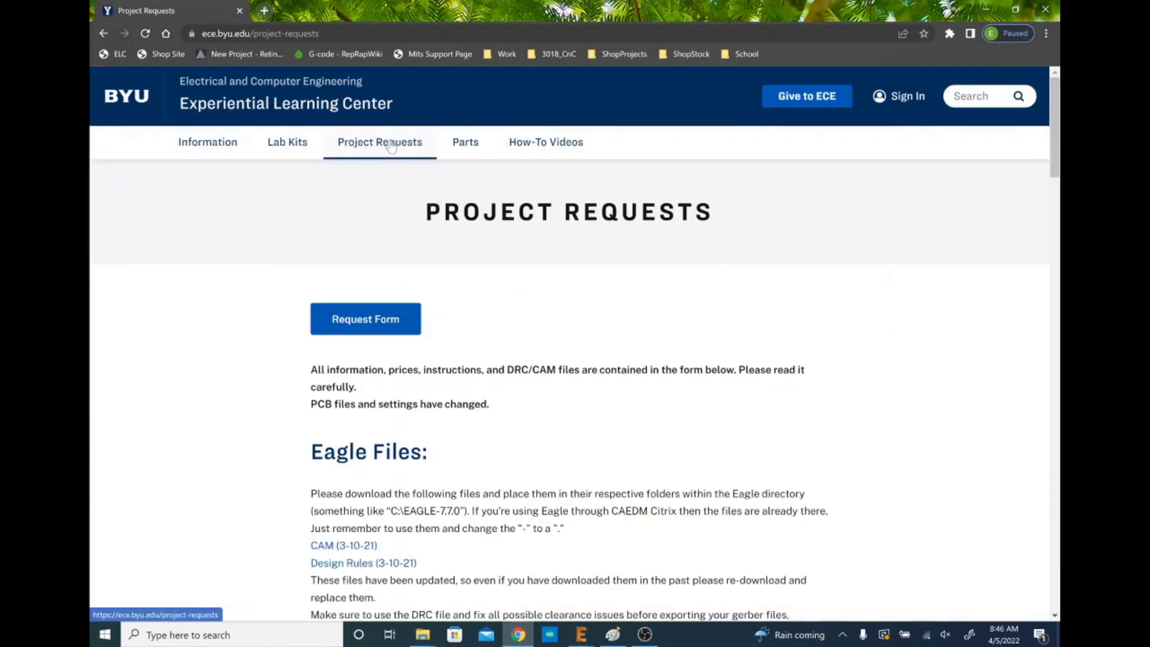
Open the request form, follow its link to byu-elc.mendixcloud.com, and sign in with the saved account credentials.
left_click(394, 315)
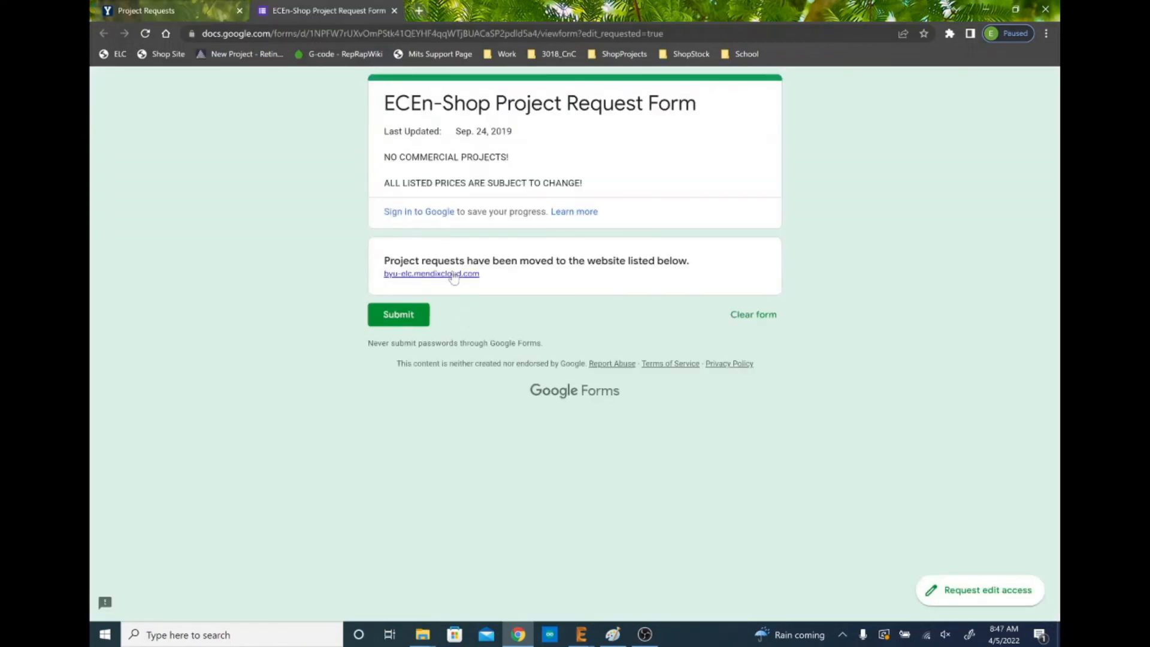
left_click(454, 274)
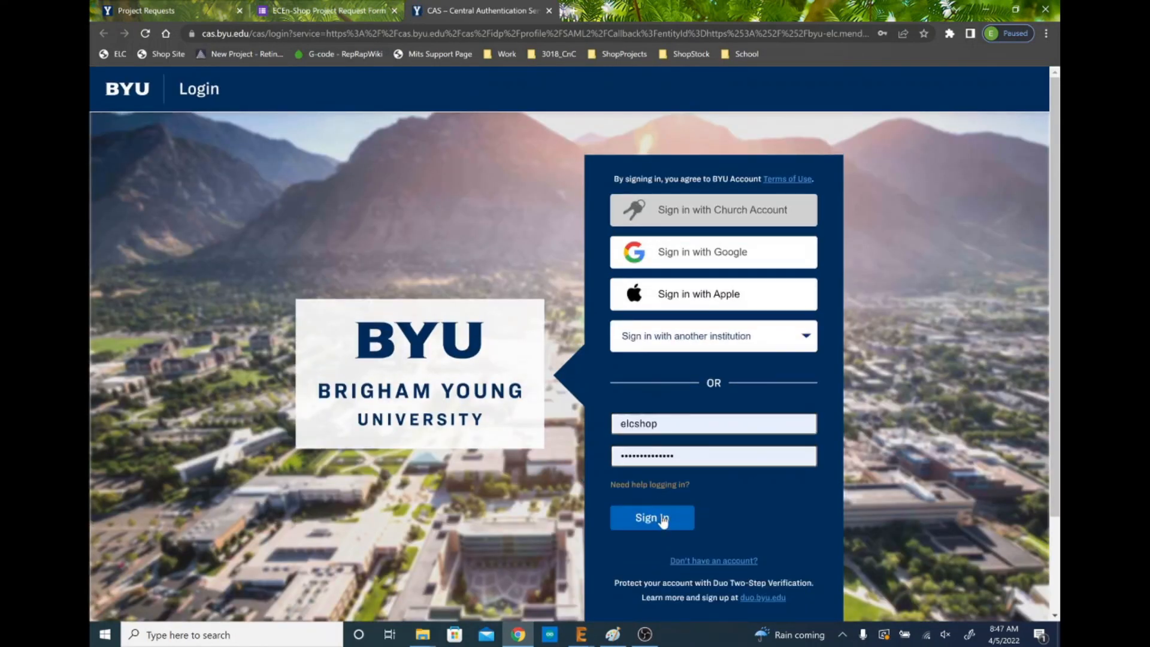
left_click(655, 518)
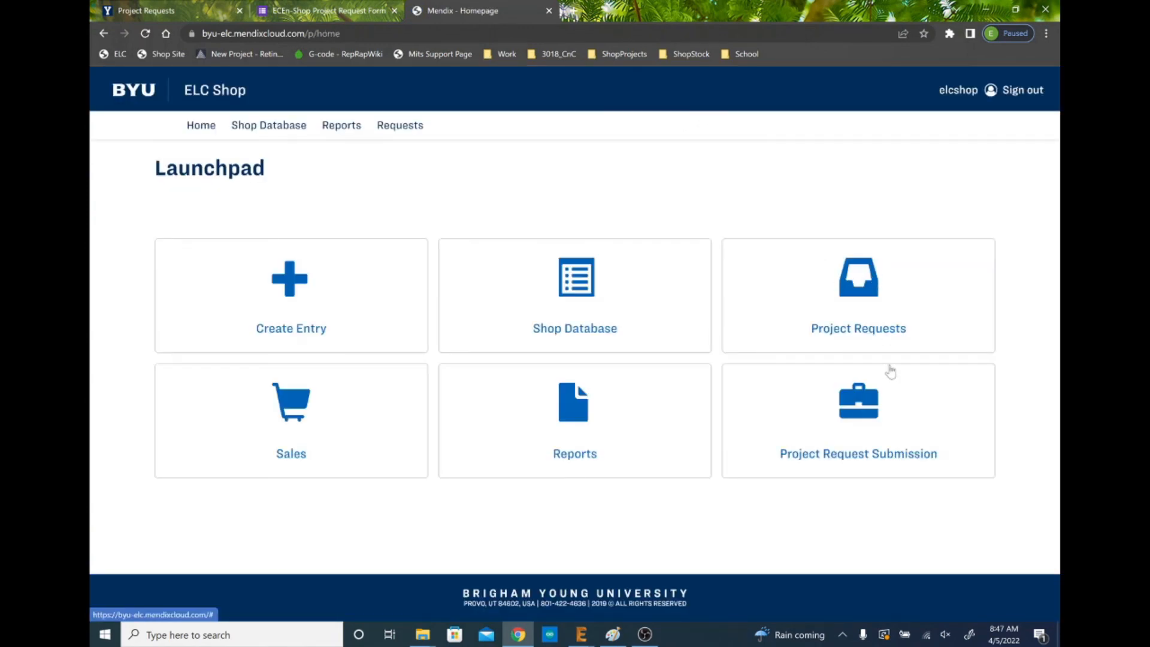
Start a PCB Mill project request and attach Detailed_2022-04-05.zip from the DetailedTutorial project folder as the job file.
left_click(869, 413)
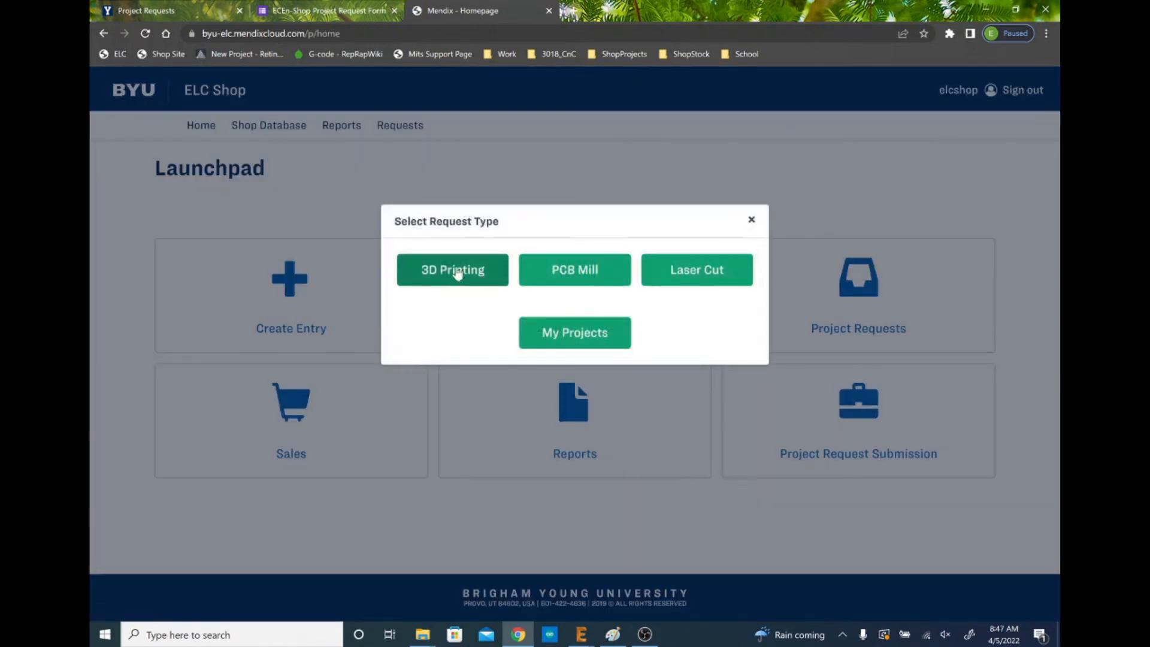
left_click(561, 271)
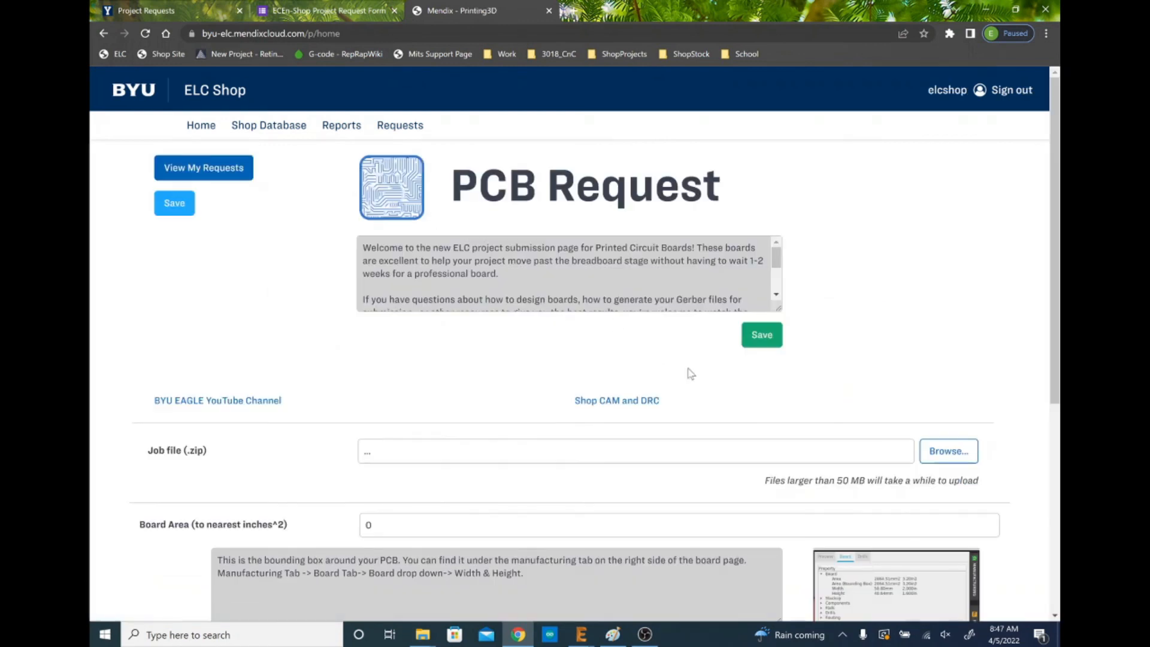
scroll(689, 372, "down", 3)
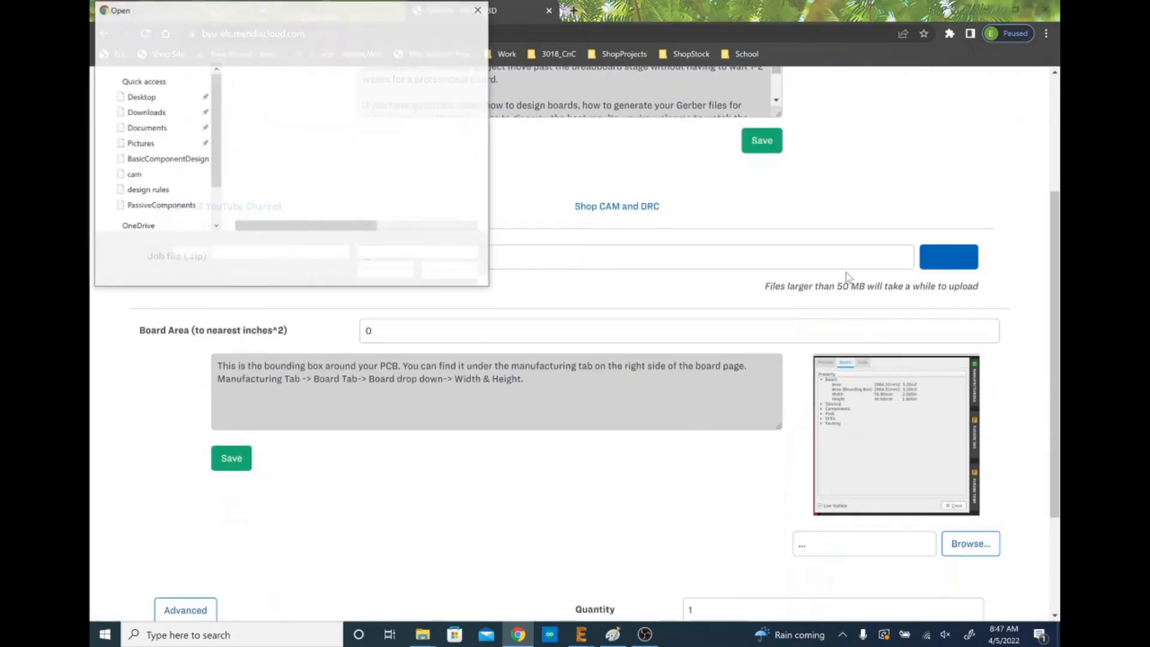
left_click(266, 91)
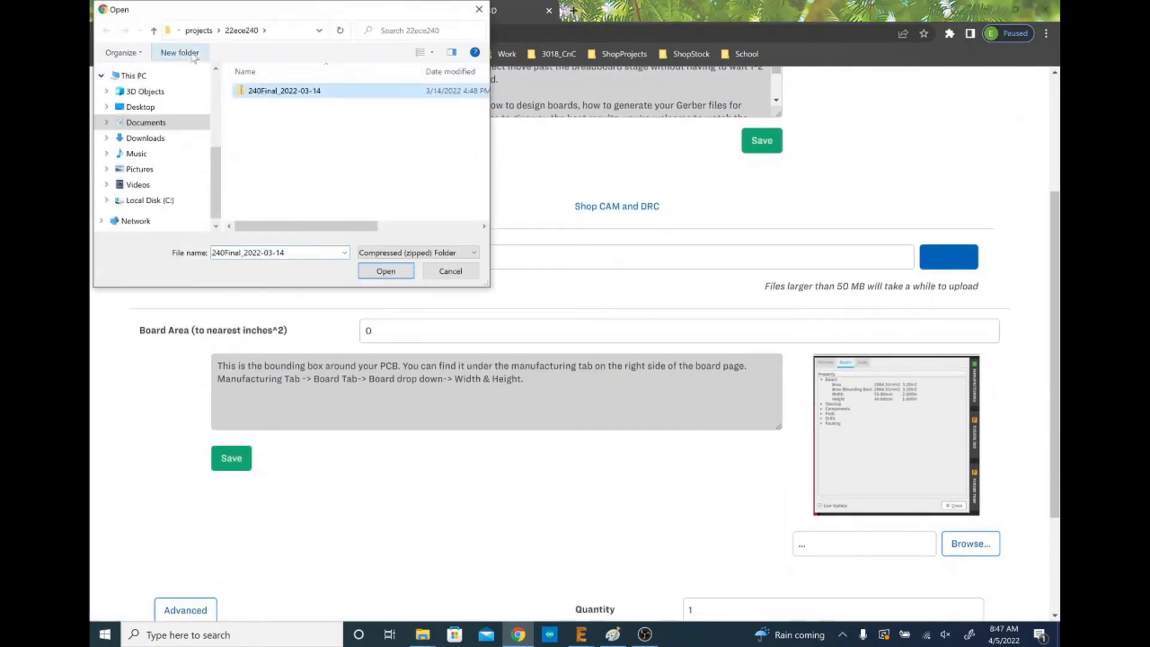
left_click(198, 29)
left_click(267, 105)
double_click(267, 106)
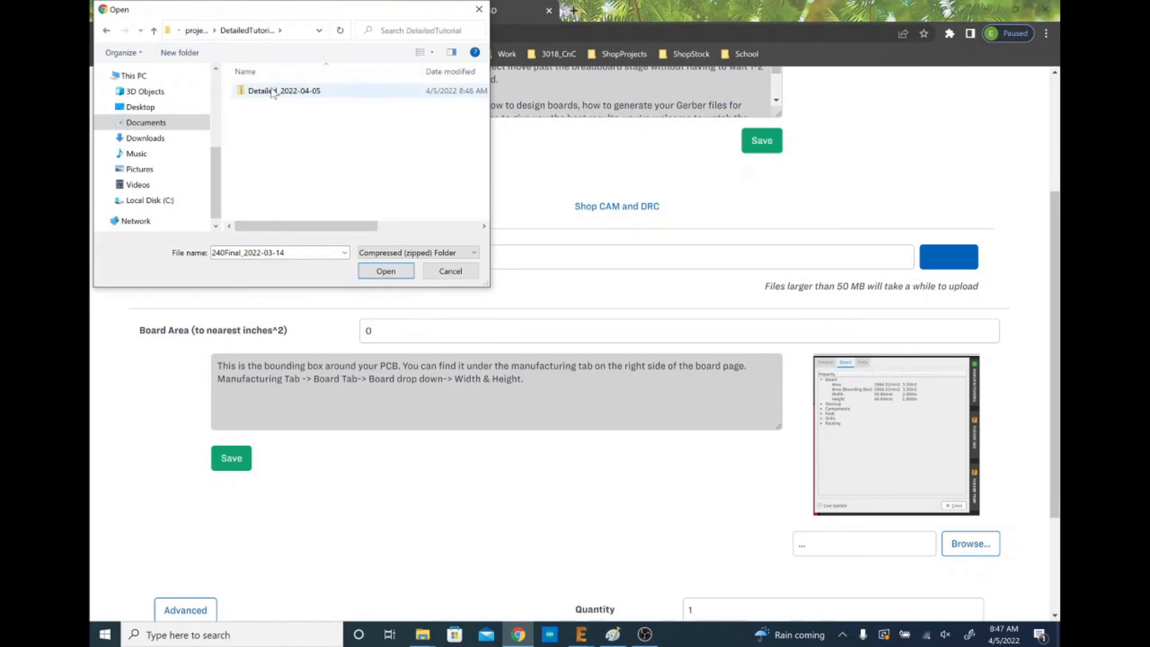
double_click(271, 91)
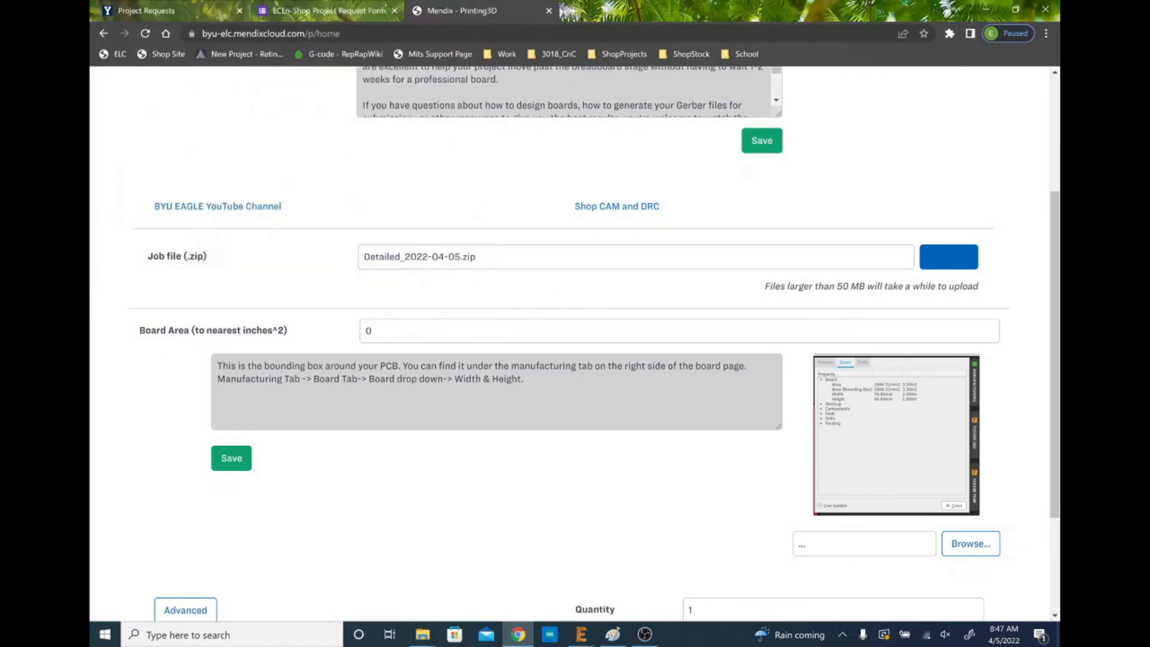
Return to EAGLE, close the CAM Processor, and examine the board's bounding-box area, width and height in the manufacturing properties.
key("Tab")
key("alt+Tab")
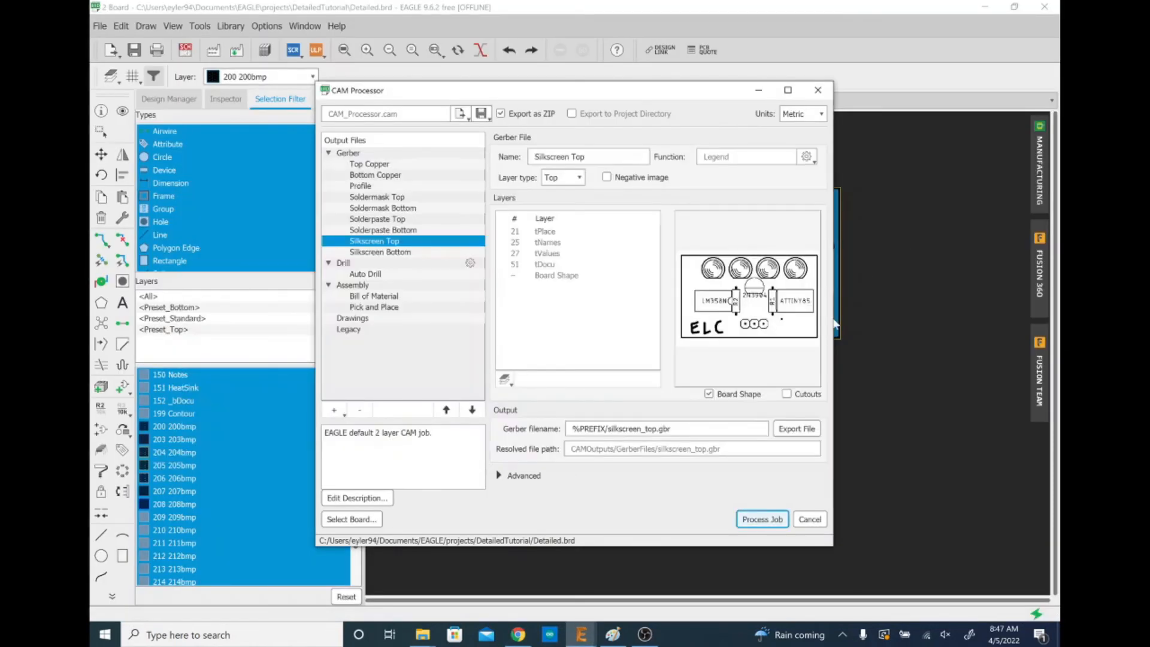
left_click(803, 522)
left_click(1035, 165)
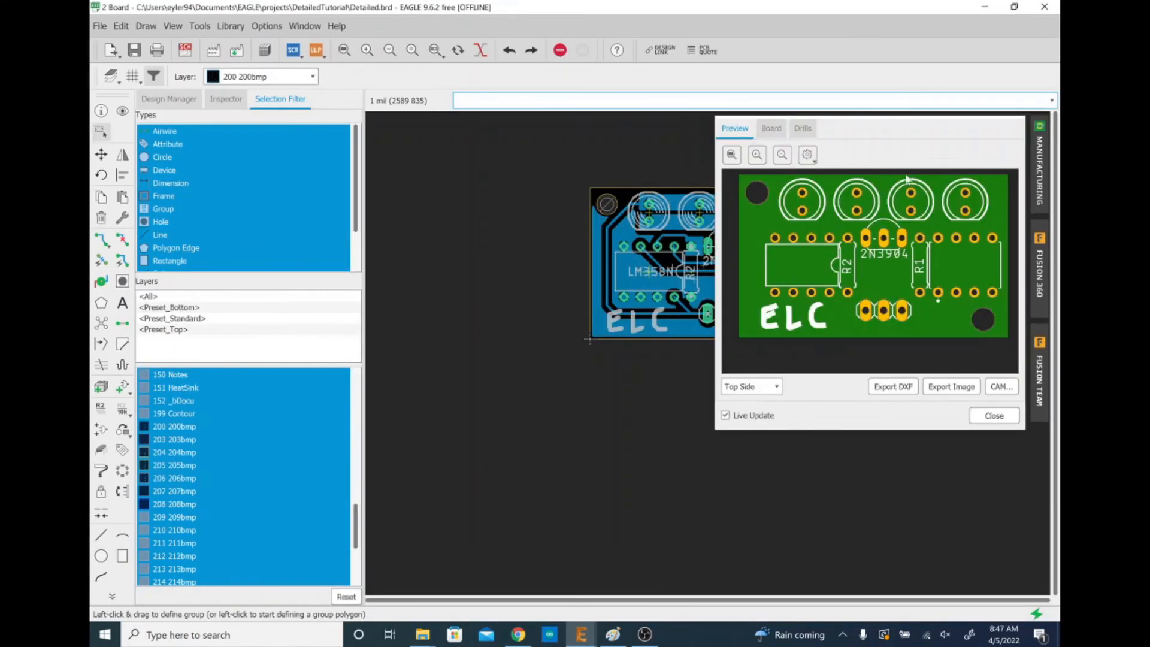
left_click(771, 129)
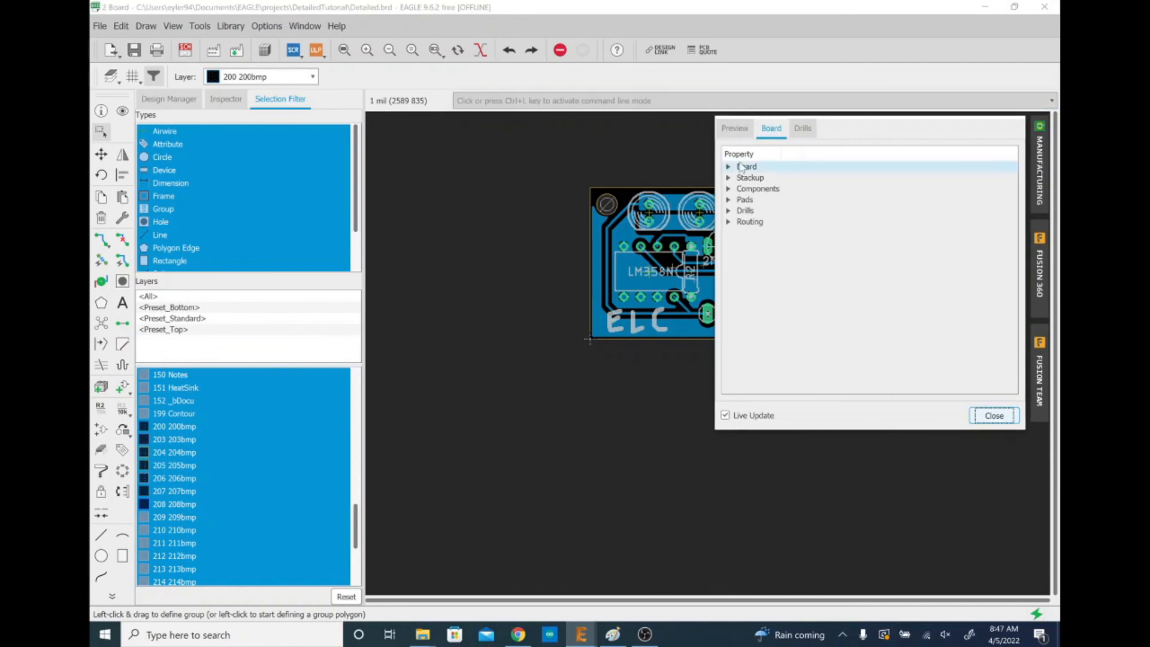
left_click(727, 168)
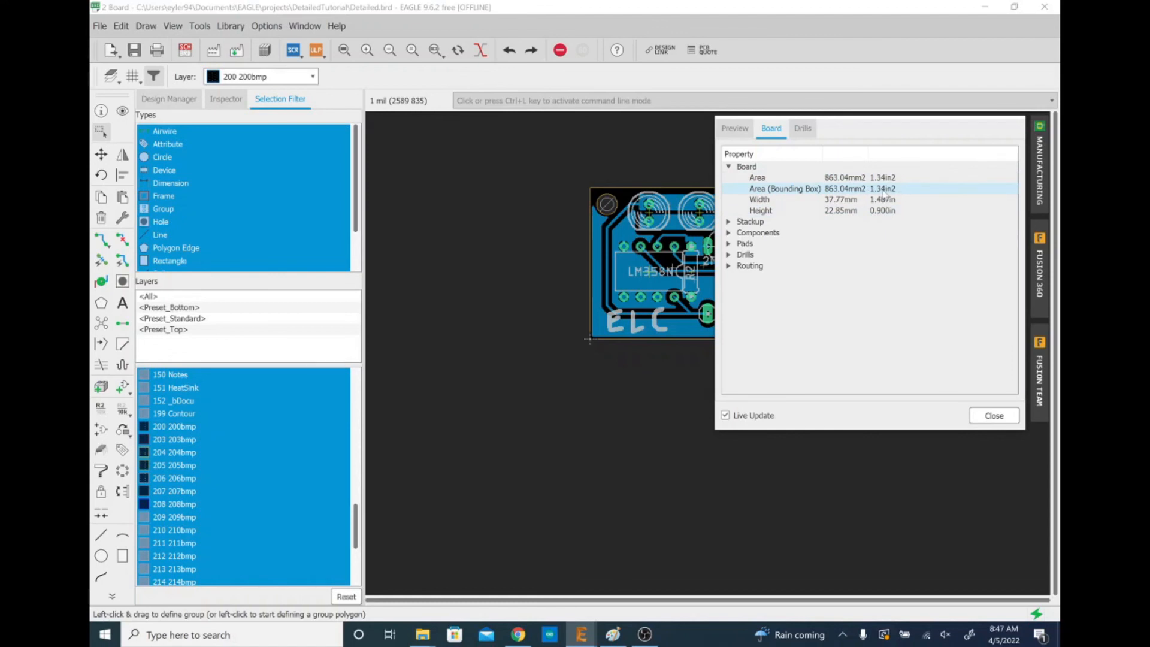
Switch back to the PCB request in Chrome and enter 2 as the board area in square inches.
key("alt+Tab")
type("2")
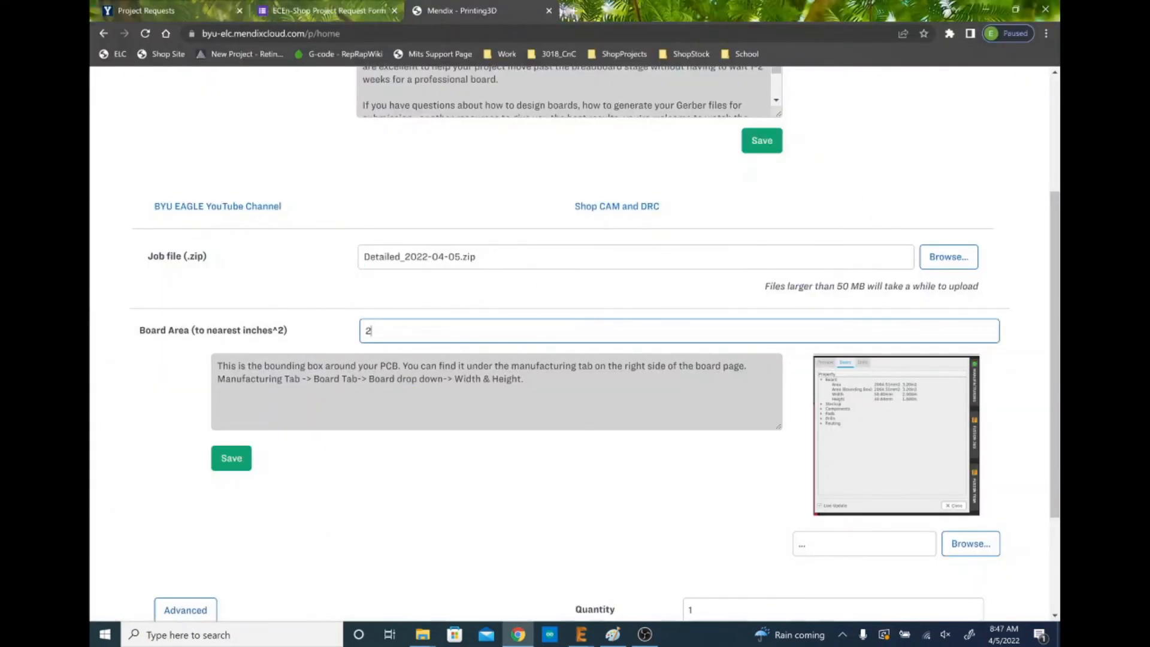
left_click(710, 463)
scroll(711, 463, "down", 2)
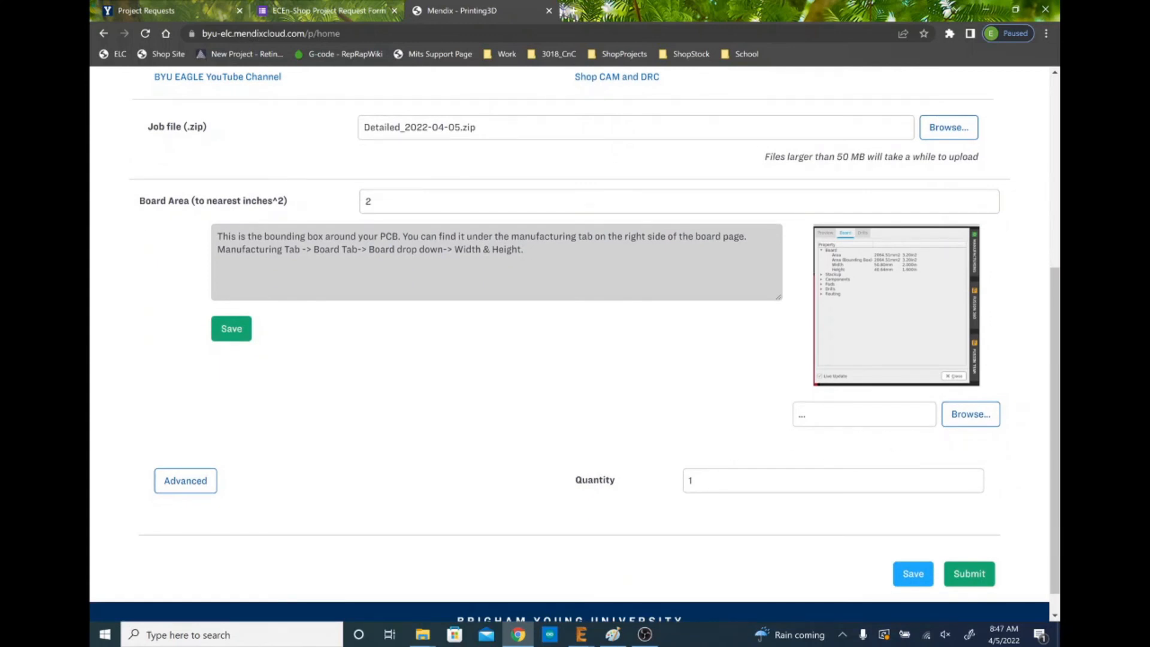
Show the request's advanced options and keep both Double sided and Silkscreen set to No.
left_click(164, 480)
scroll(501, 407, "down", 2)
left_click(382, 387)
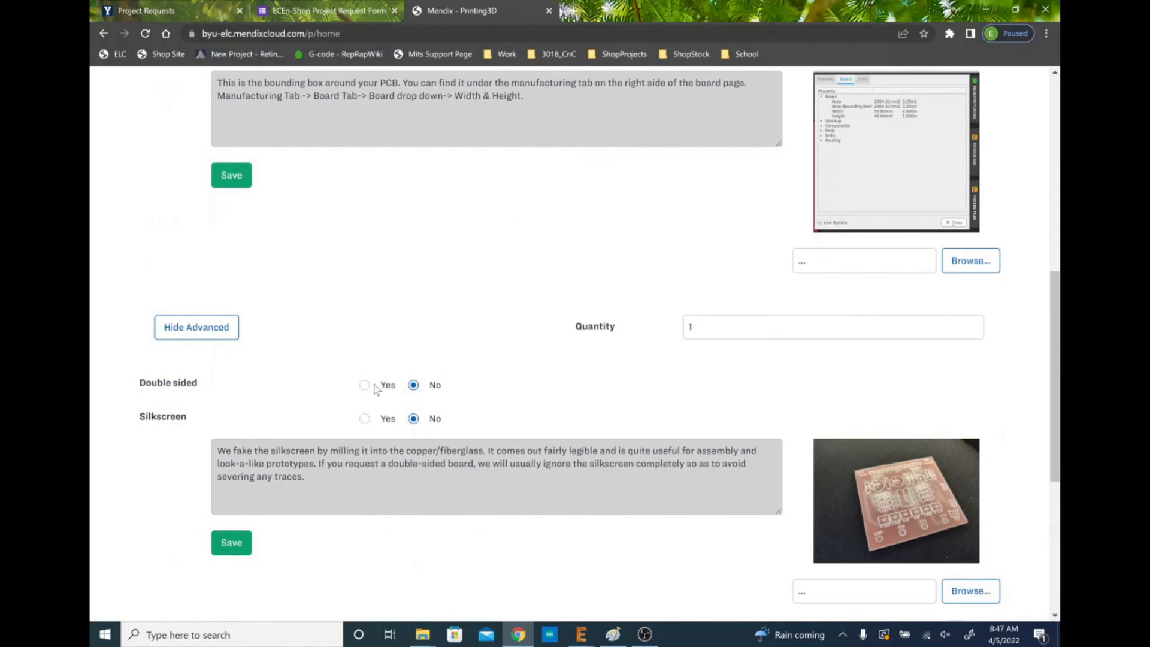
left_click(365, 418)
left_click(413, 418)
scroll(575, 344, "down", 3)
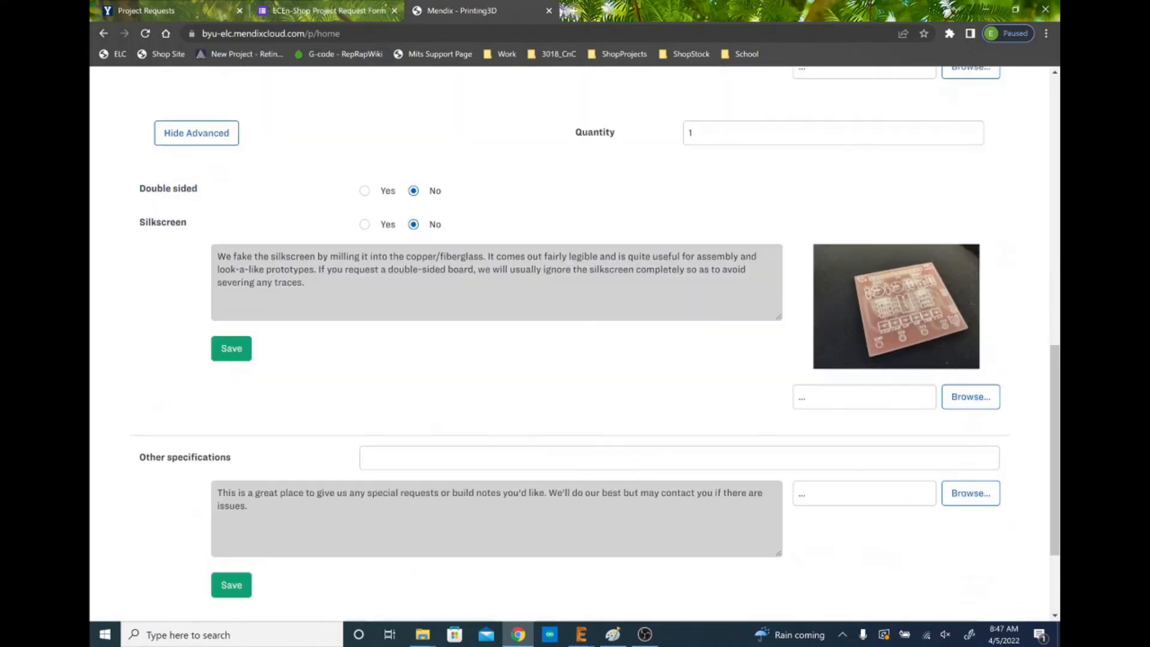
Draft the note "Please call me when it's ready" in the other specifications and clear the field again.
left_click(366, 458)
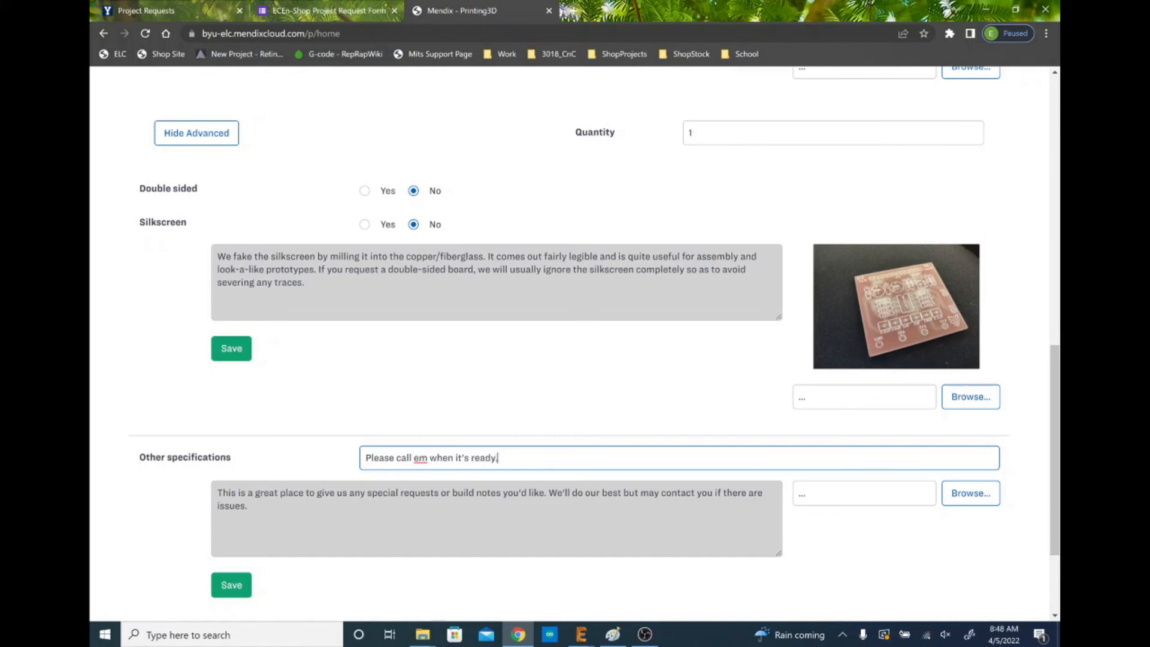
key("Delete")
key("Delete")
type("e")
key("BackSpace")
key("BackSpace")
key("BackSpace")
type("me w")
key("ctrl+a")
key("BackSpace")
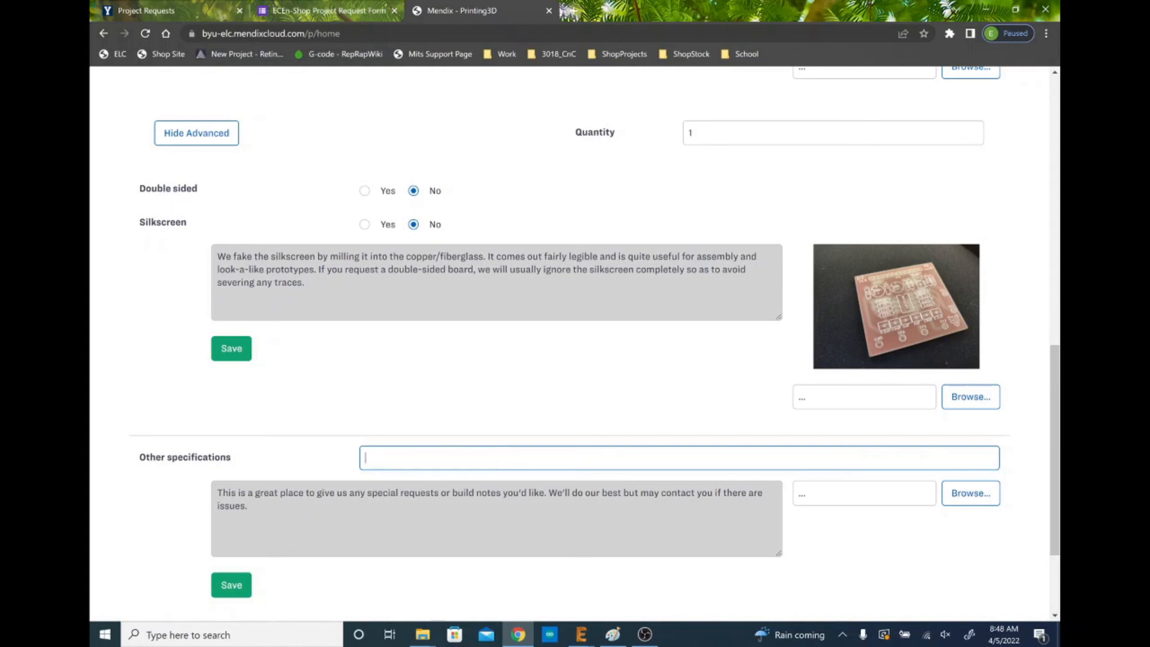
Submit the PCB request and verify reading the design specifications, checking with the shop DRC, and creating the zip with the shop CAM file.
scroll(729, 488, "down", 3)
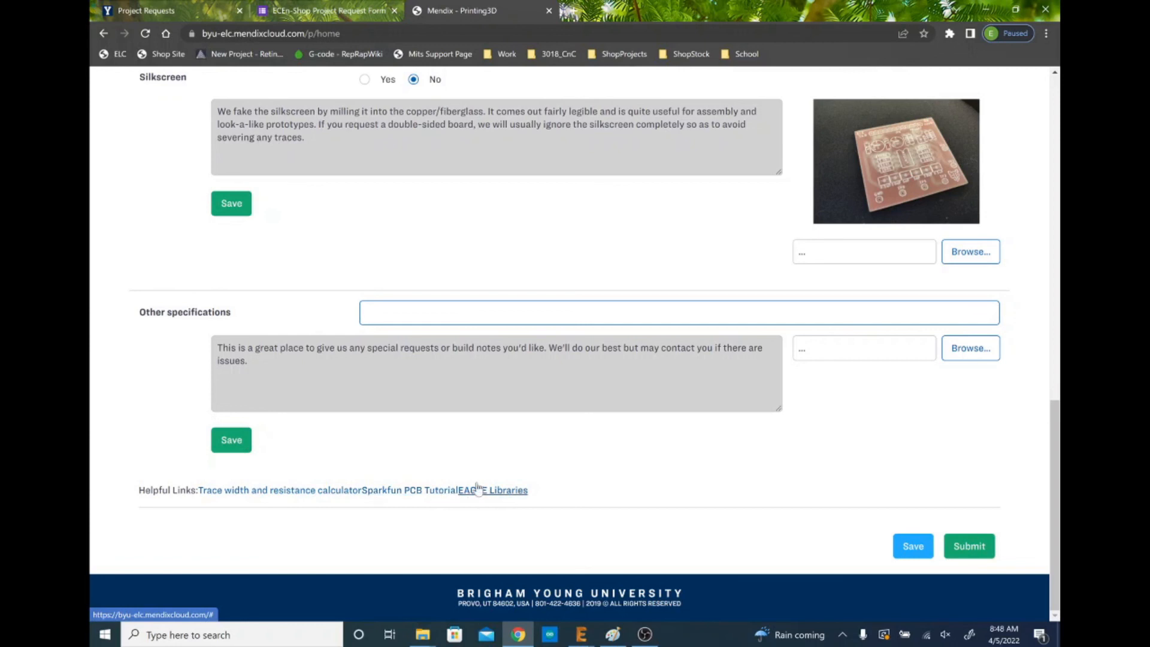
scroll(485, 479, "up", 10)
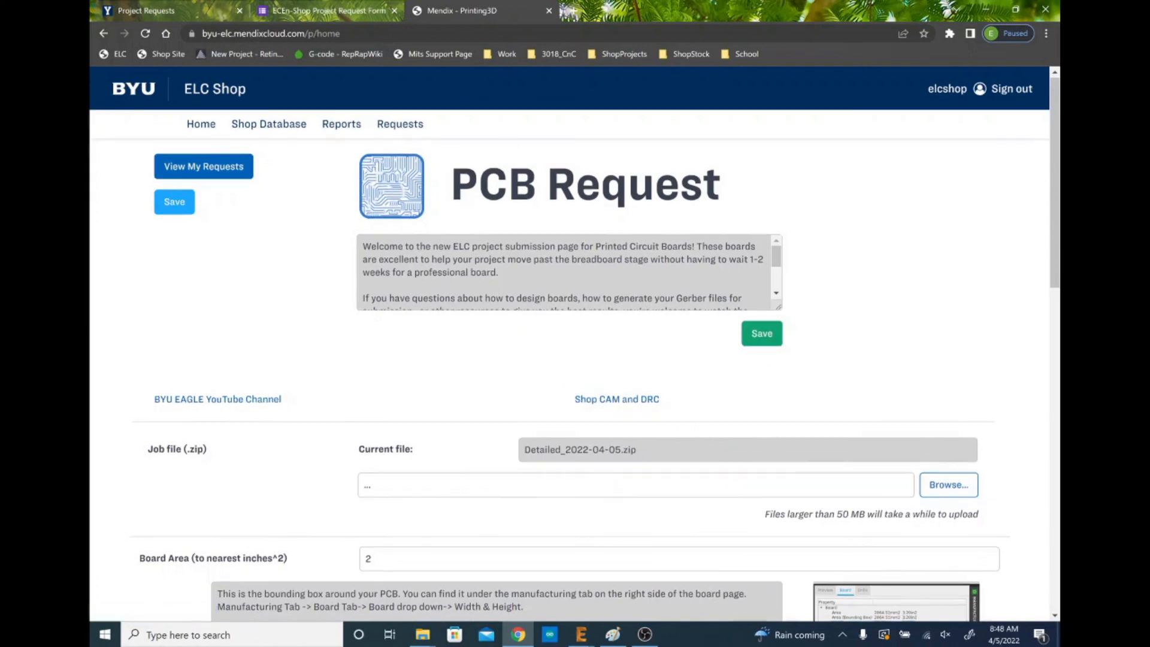
scroll(737, 485, "down", 15)
scroll(735, 483, "down", 2)
left_click(969, 546)
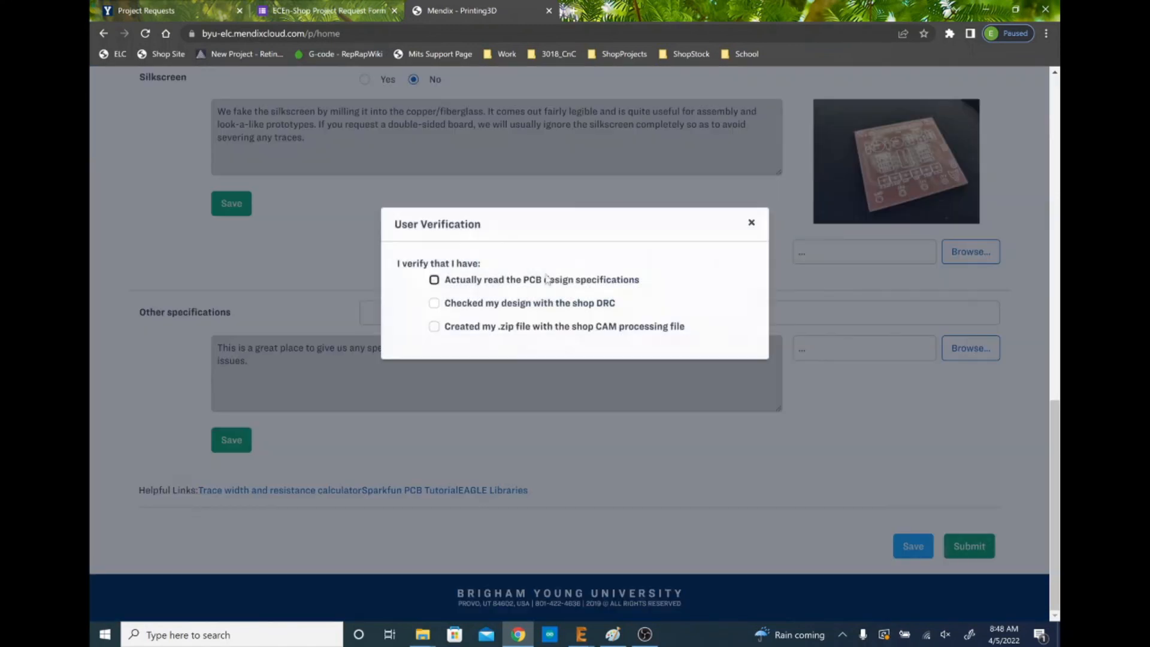
left_click(434, 279)
left_click(434, 303)
left_click(434, 326)
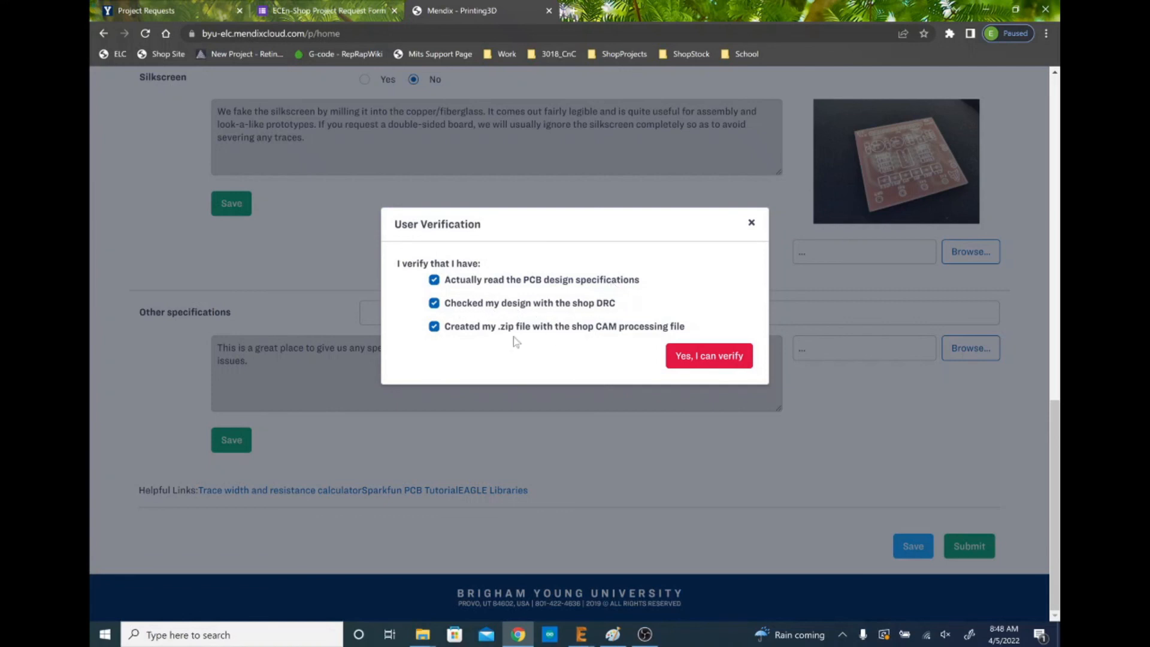
left_click(710, 356)
Set the request's purpose to Class and submit it.
left_click(663, 273)
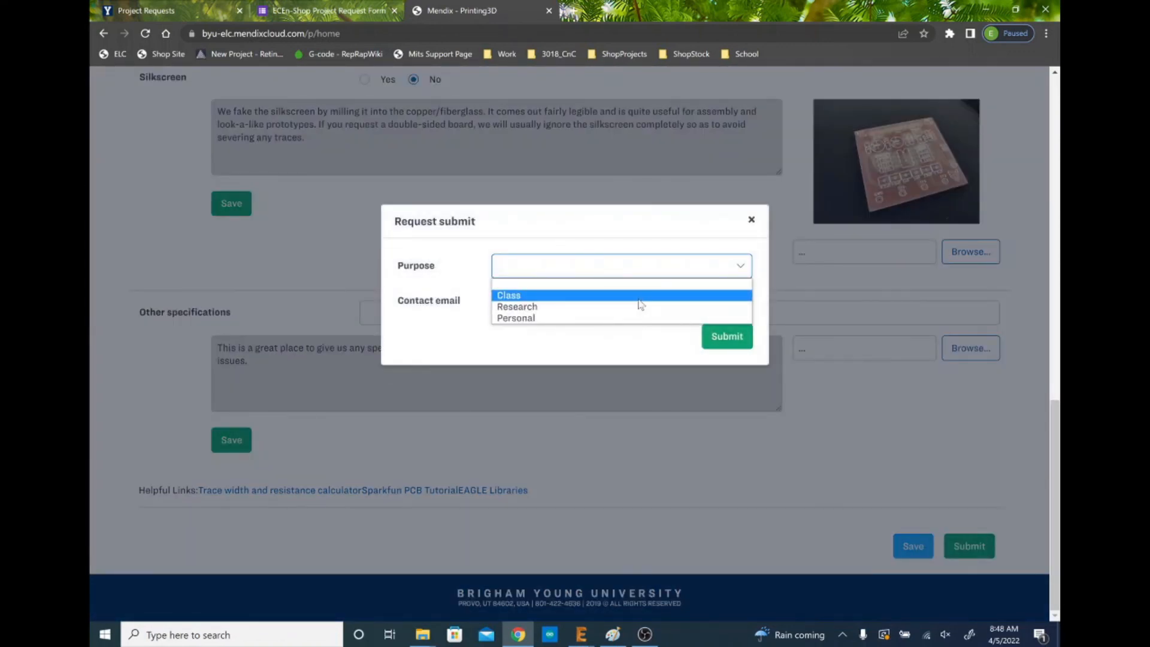
left_click(639, 300)
left_click(716, 338)
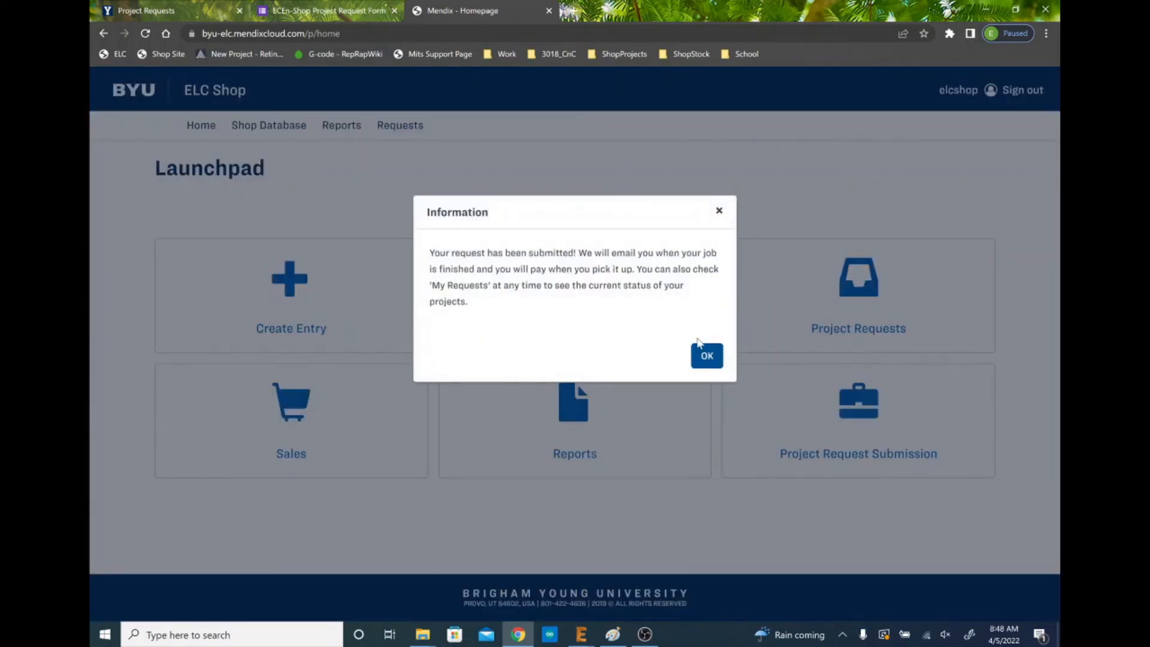
Open jlcpcb.com in a new browser tab and go to its PCB order page.
key("ctrl+t")
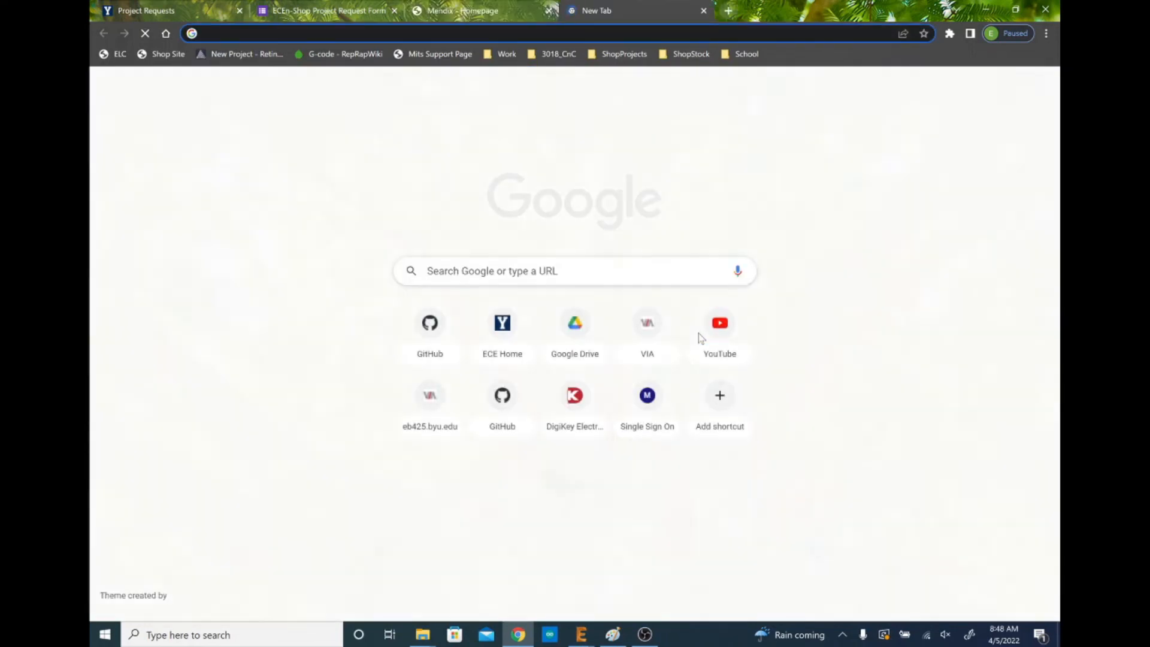
type("jlc")
key("Return")
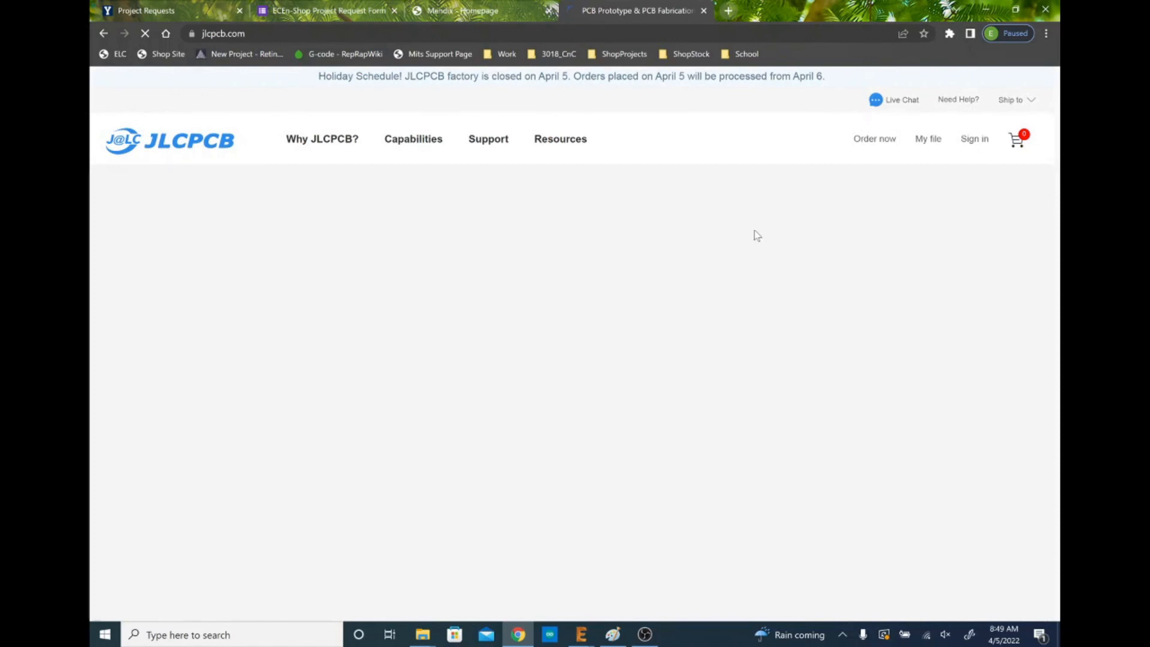
left_click(883, 145)
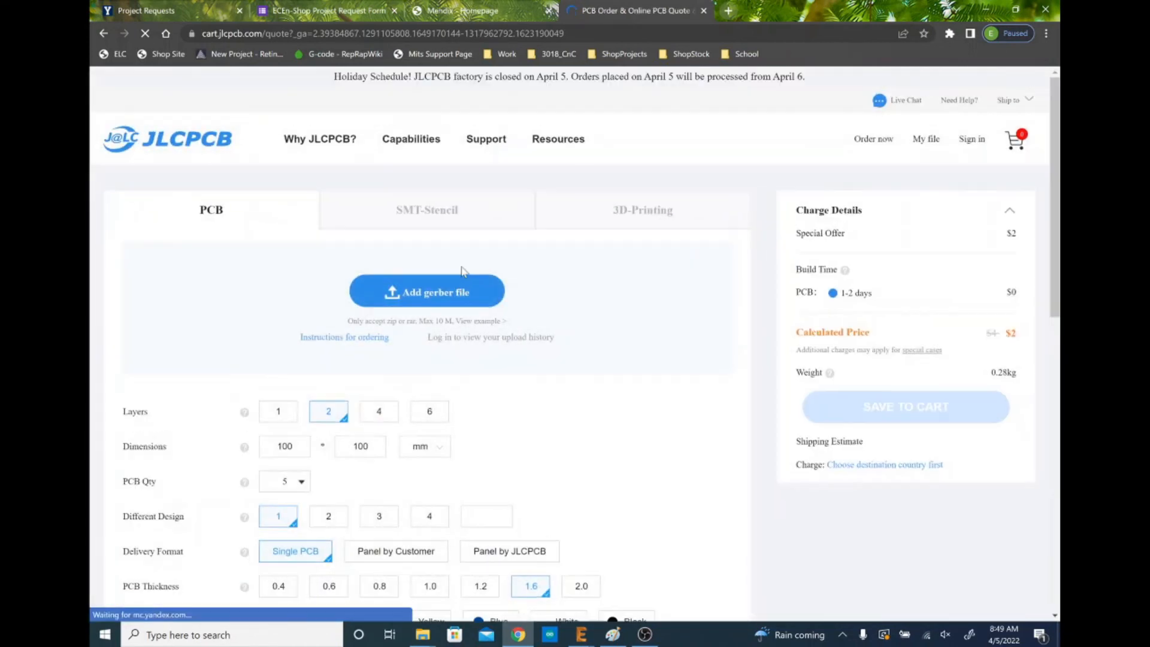
Upload Detailed_2022-04-05 from the DetailedTutorial folder as the order's Gerber file.
left_click(462, 290)
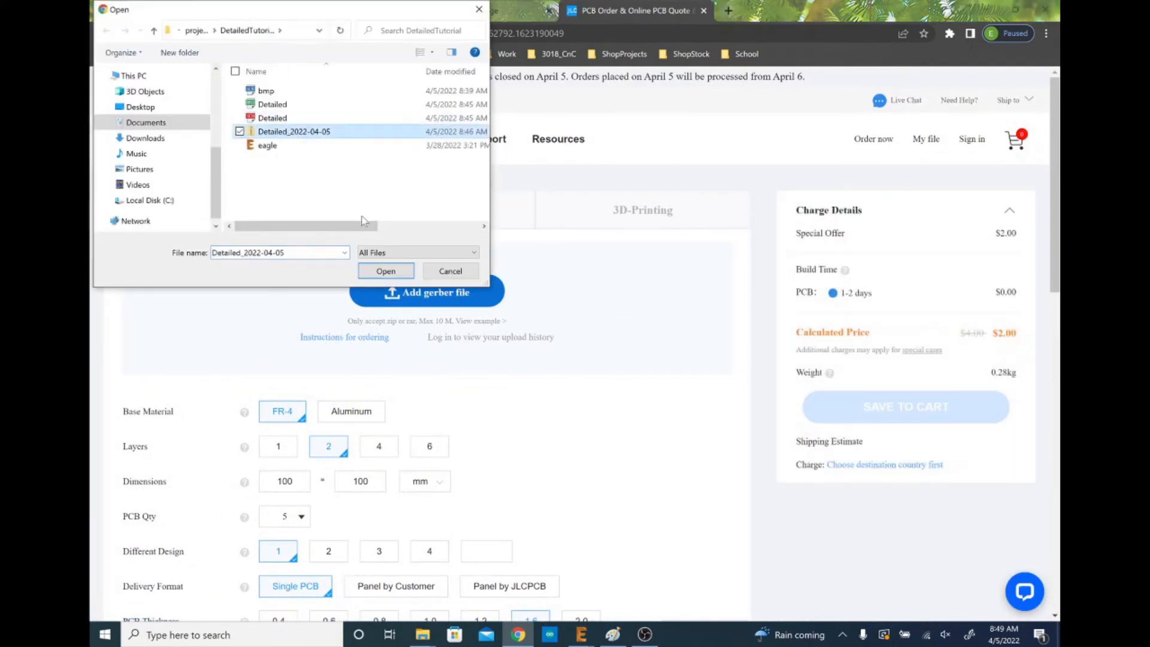
left_click(386, 271)
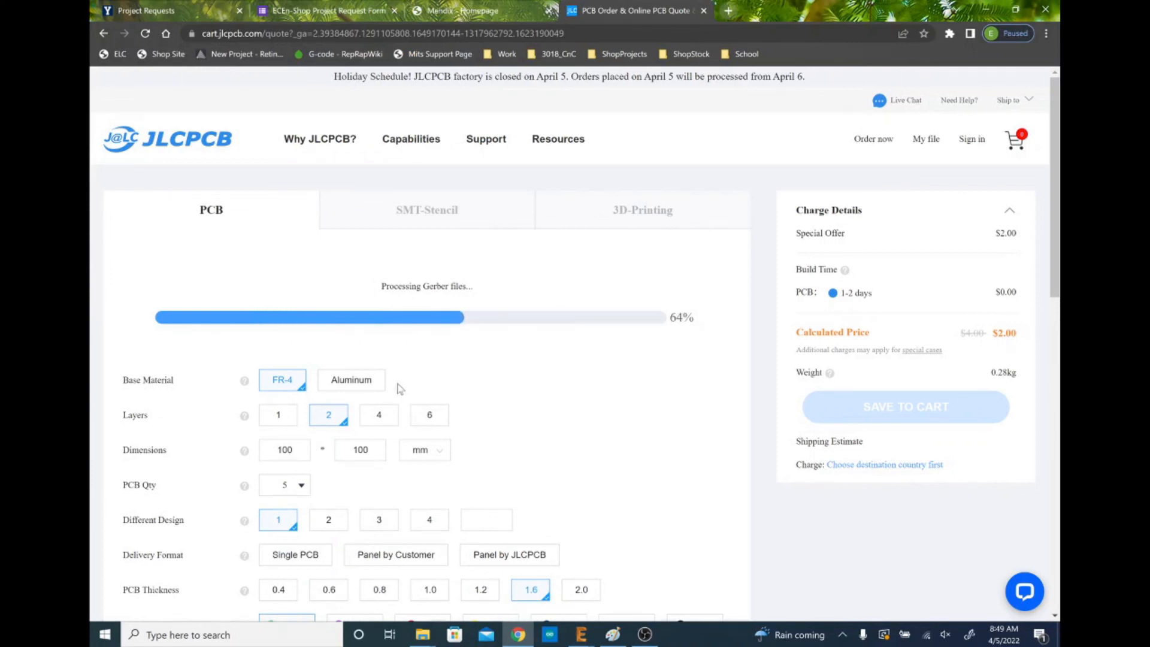
scroll(376, 573, "down", 1)
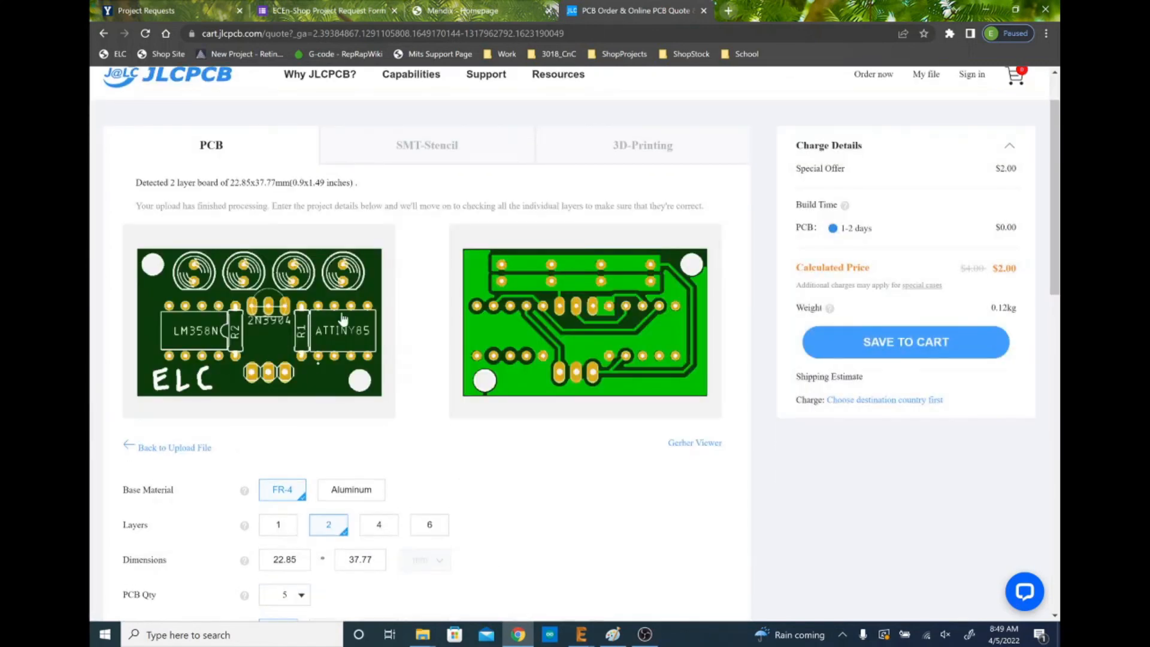
Set the PCB order quantity to 10.
scroll(523, 327, "down", 3)
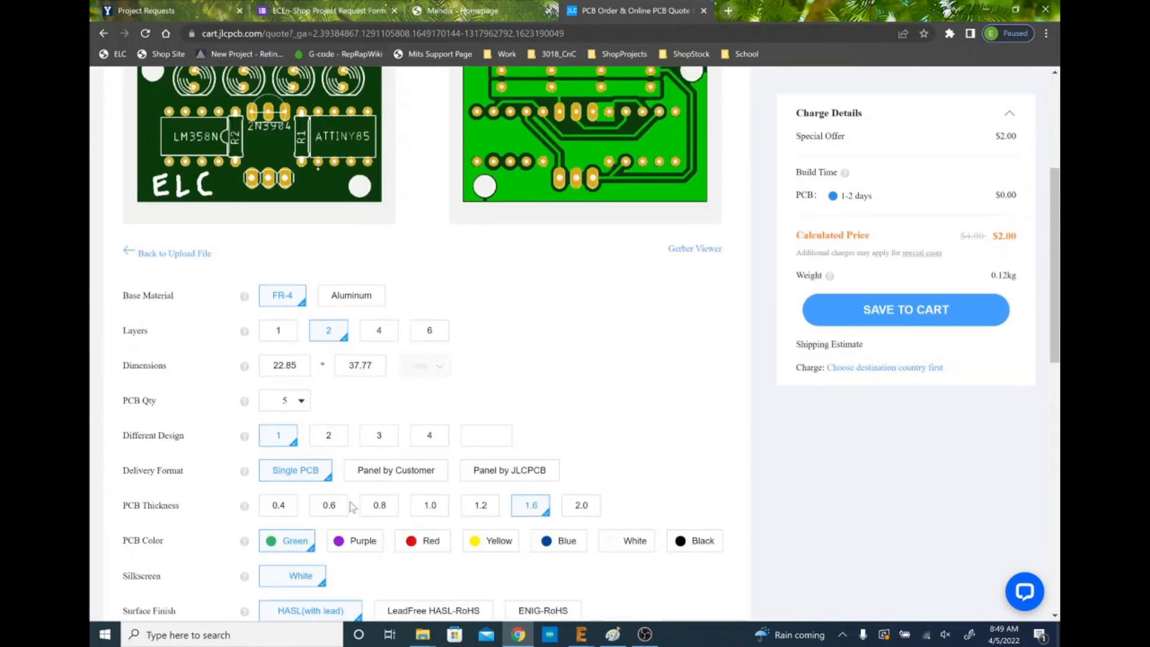
left_click(295, 401)
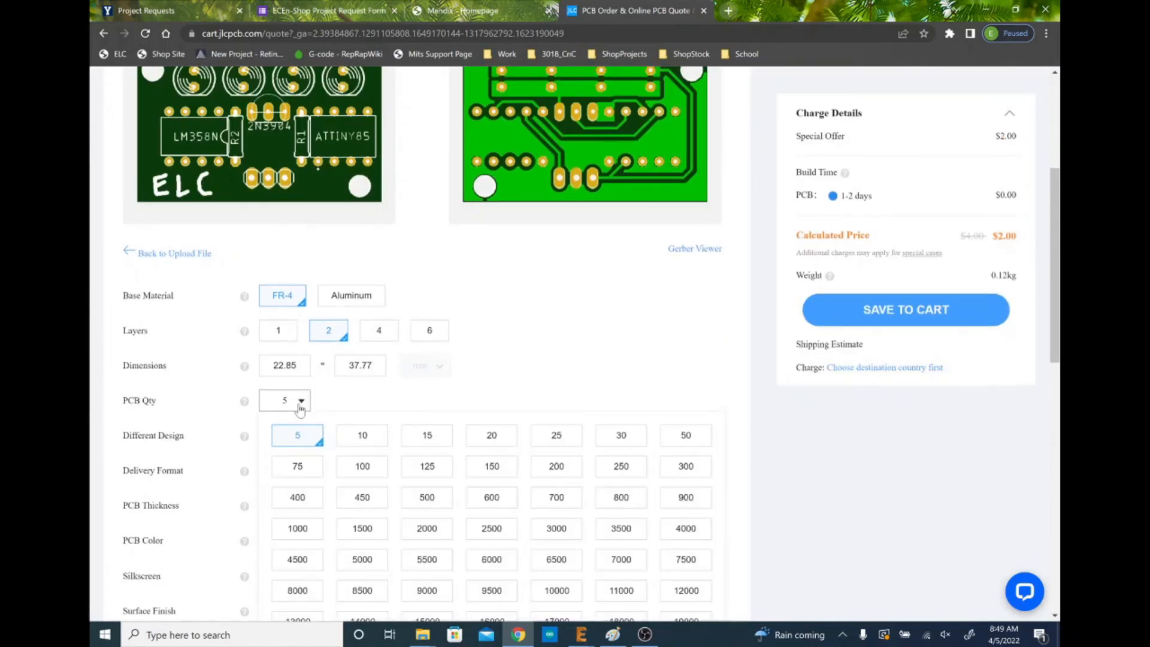
left_click(363, 435)
scroll(592, 372, "up", 3)
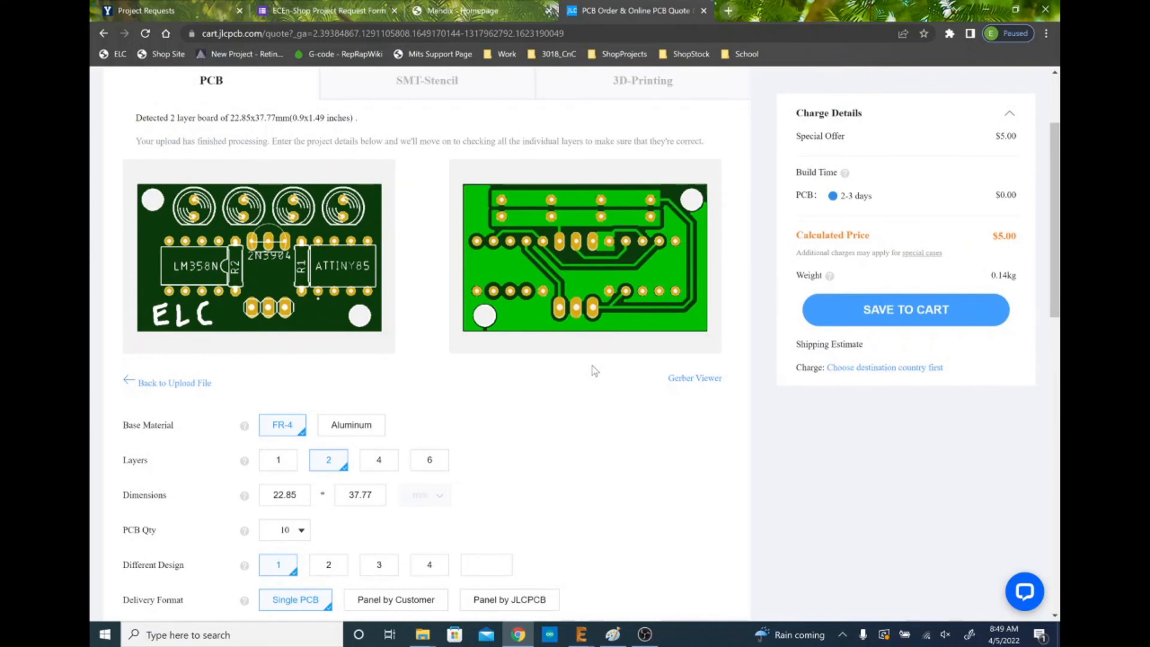
Change the PCB color to blue and check the board preview.
scroll(683, 429, "down", 4)
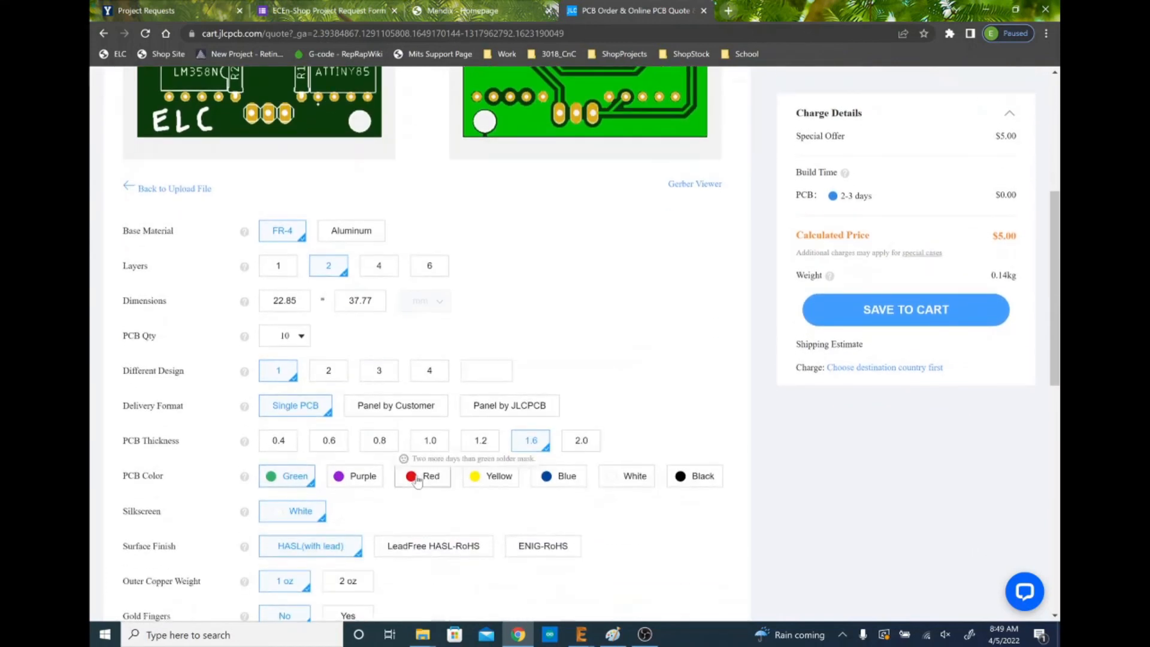
left_click(540, 477)
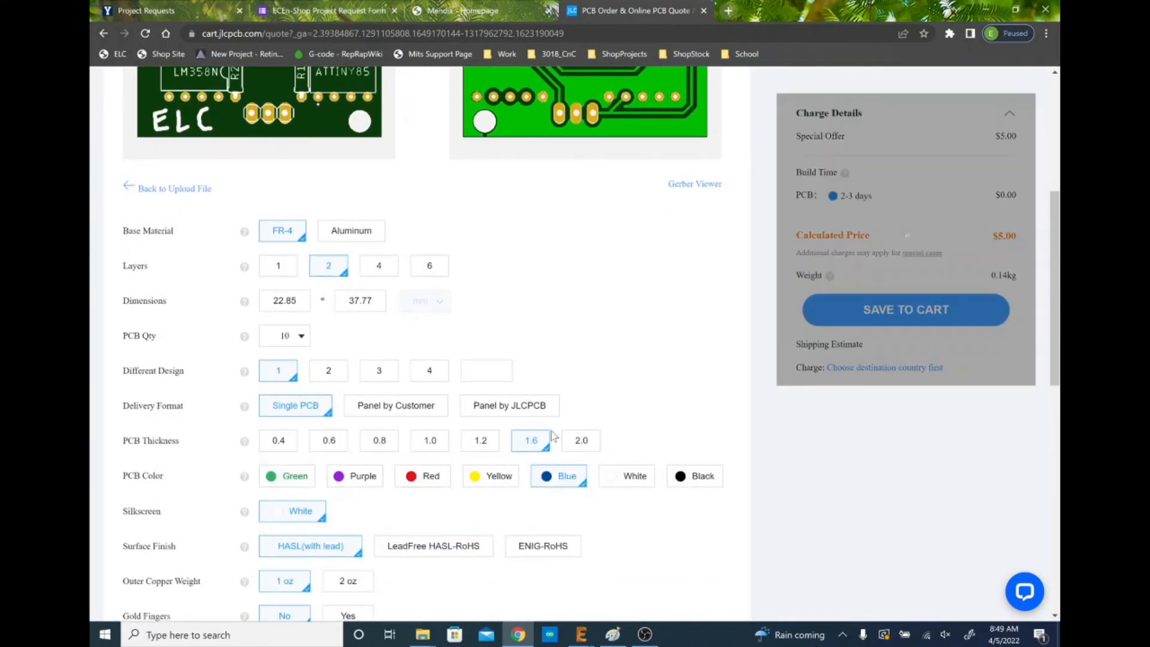
scroll(555, 435, "up", 3)
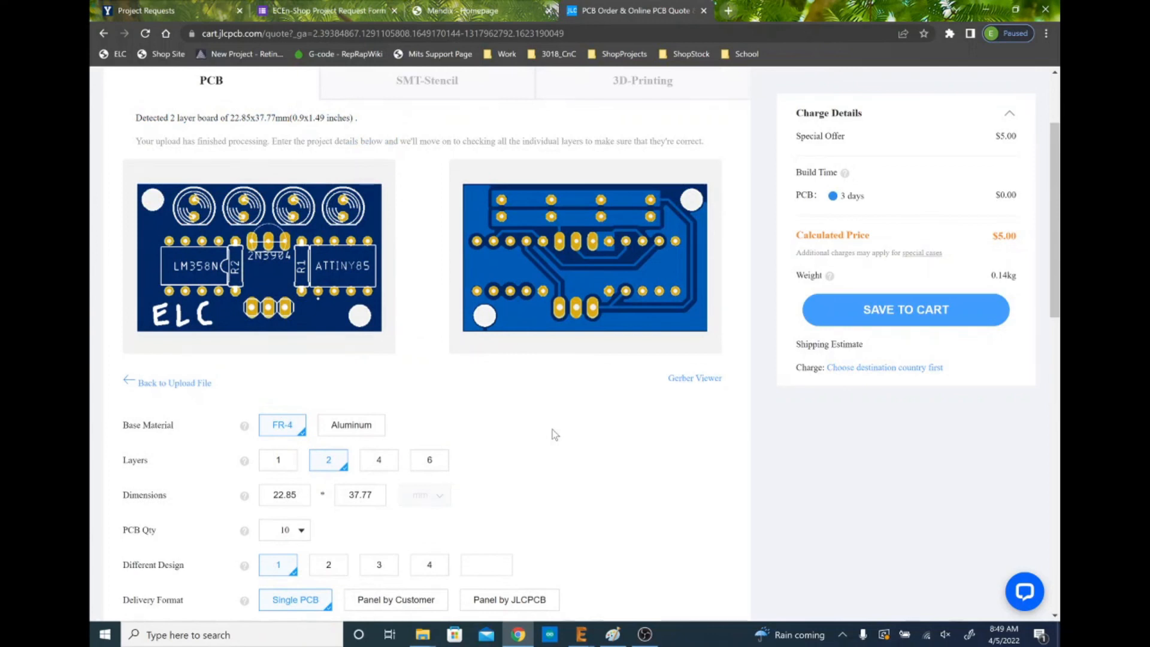
Examine the board previews and the remaining order options, including surface finish, copper weight, SMT assembly and stencil.
scroll(555, 435, "down", 9)
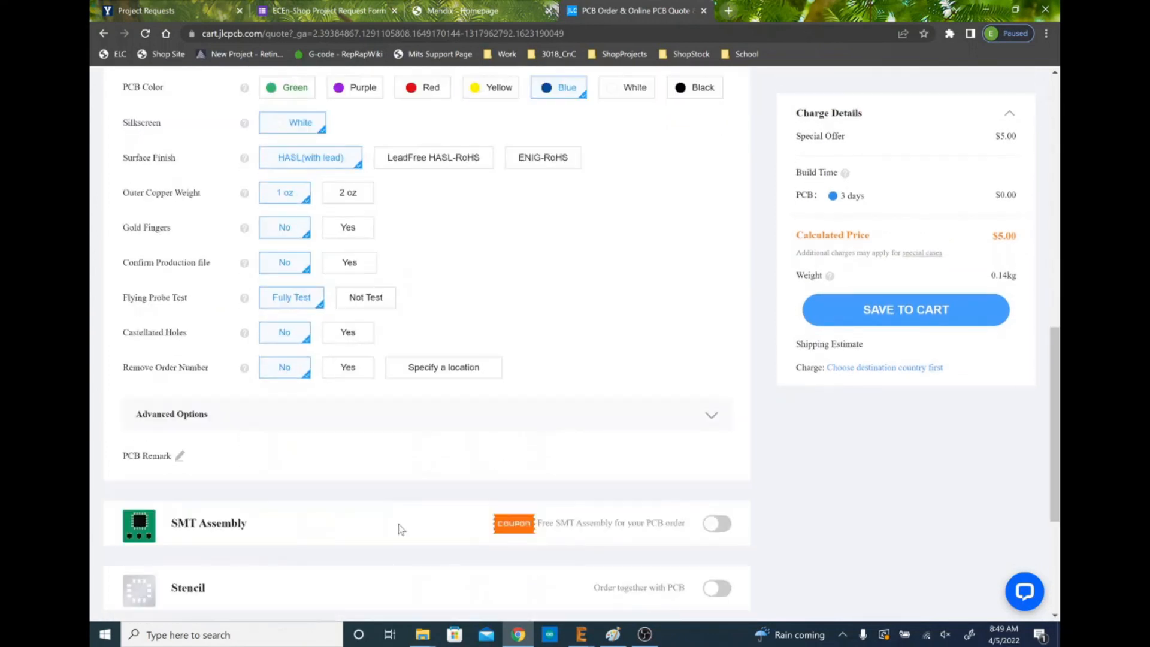
scroll(398, 524, "up", 10)
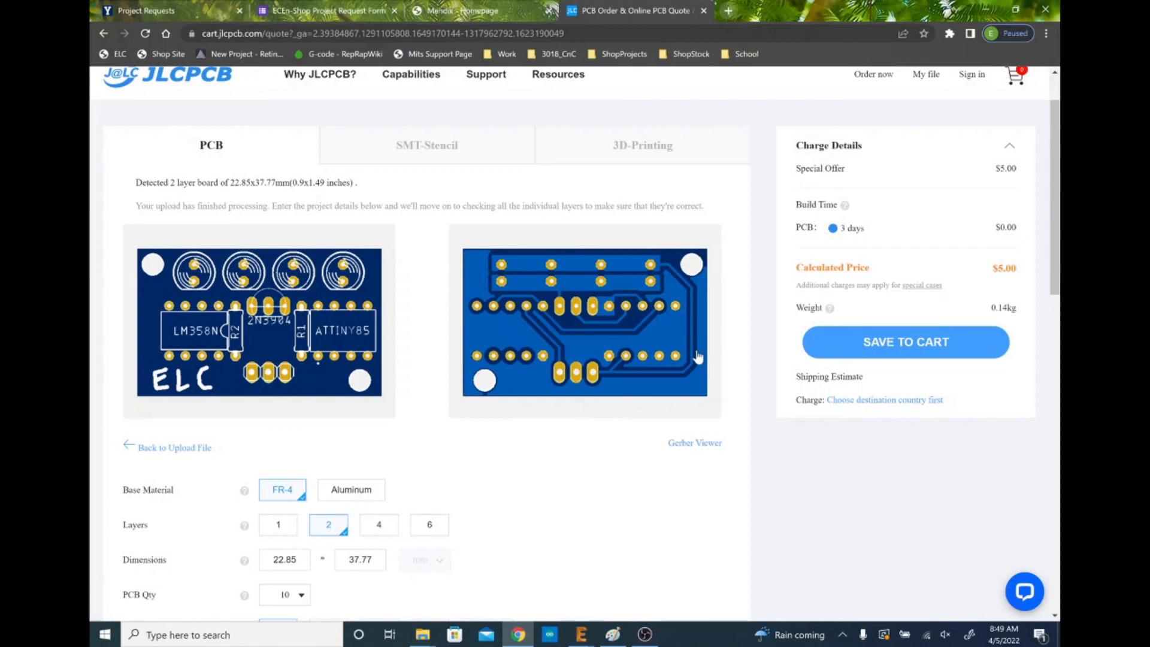
scroll(698, 357, "down", 4)
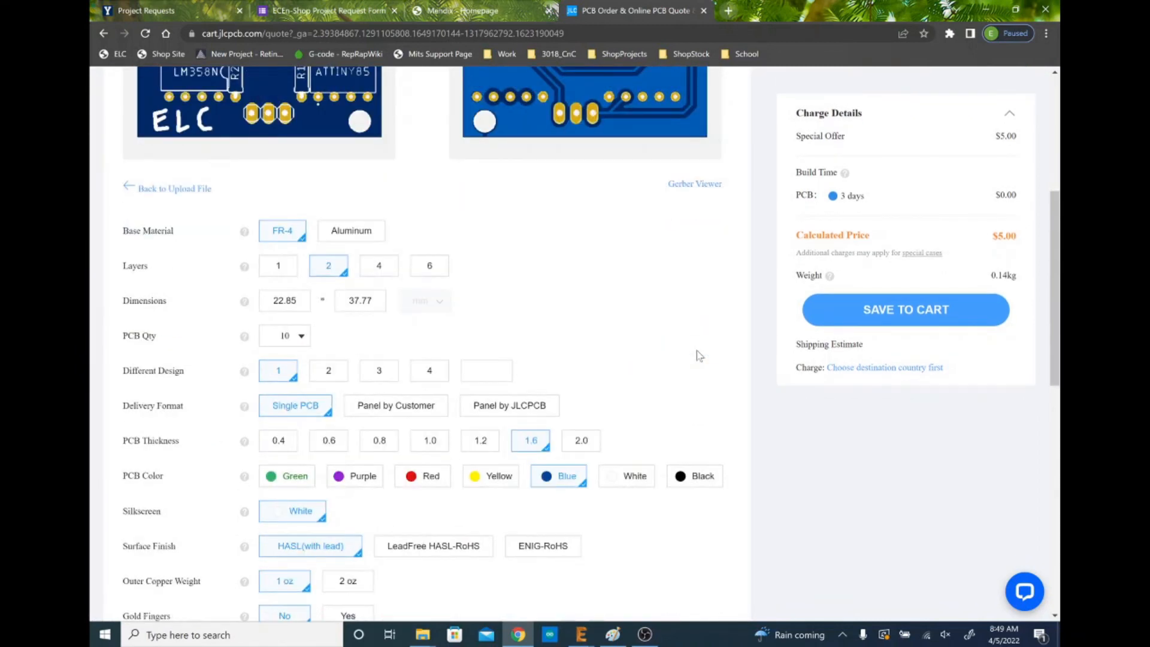
scroll(695, 359, "down", 6)
scroll(689, 361, "up", 11)
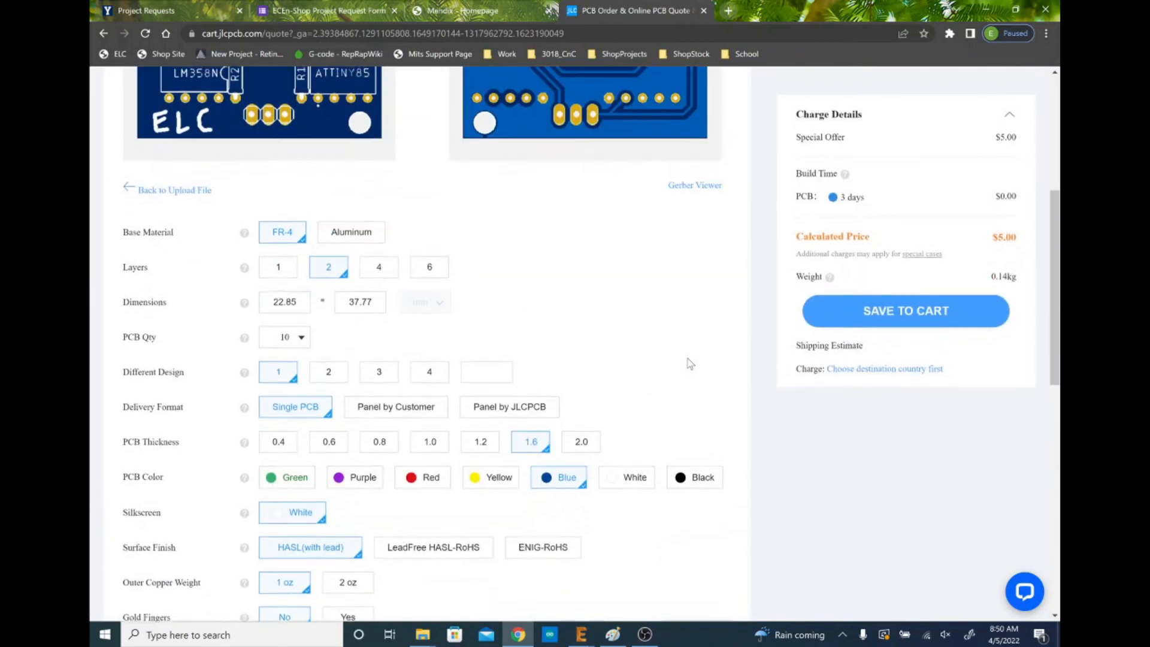
scroll(336, 384, "down", 8)
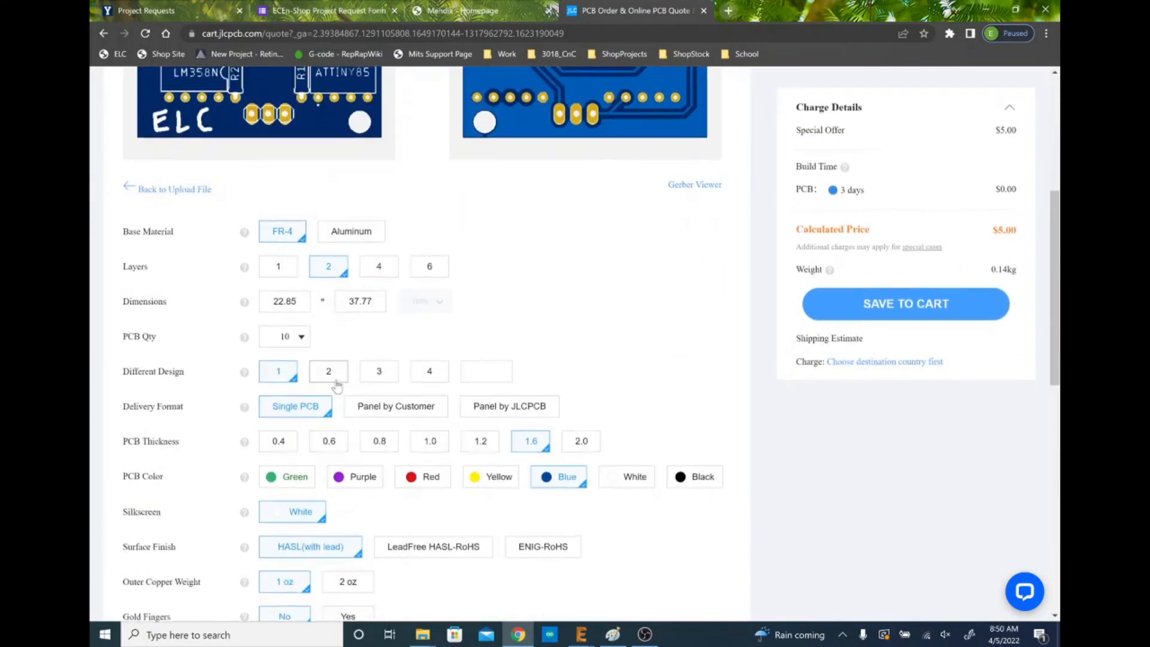
scroll(342, 390, "down", 4)
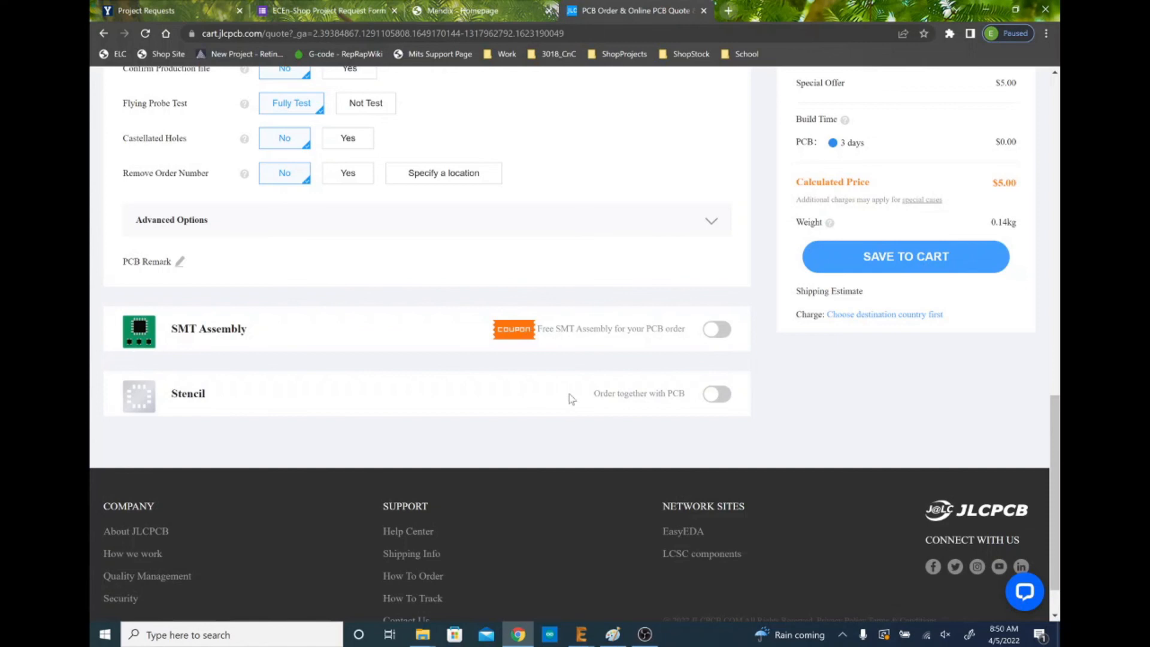
Try adding a stencil to the PCB order, check its options and cost, and remove it again.
left_click(714, 395)
scroll(584, 411, "down", 5)
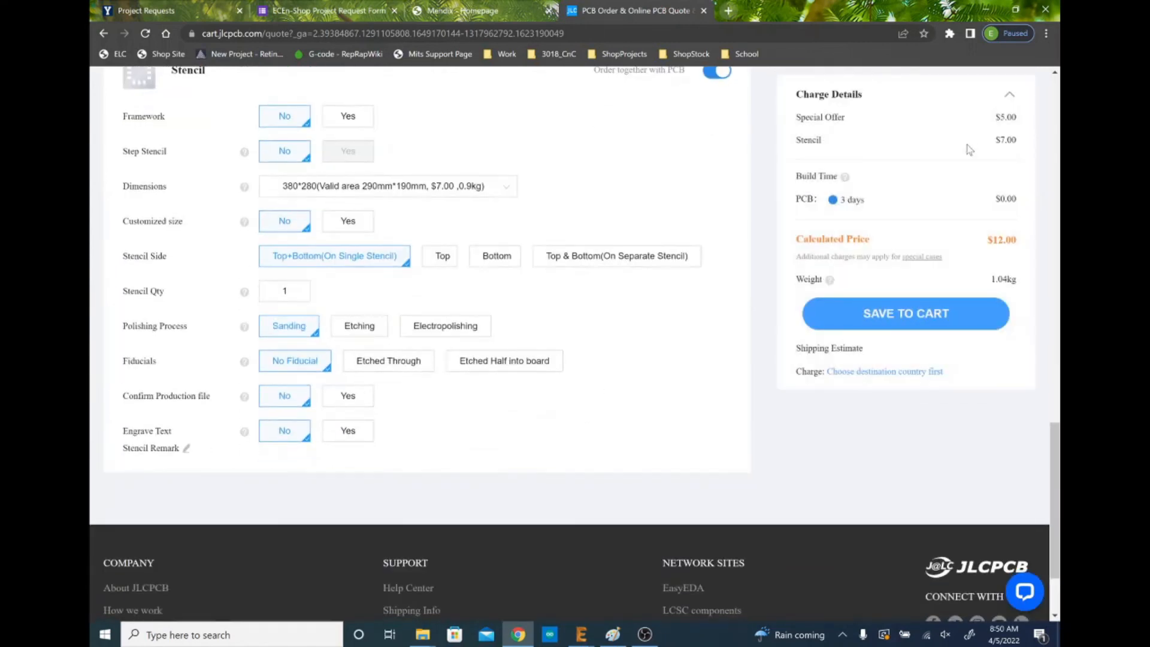
scroll(506, 413, "up", 5)
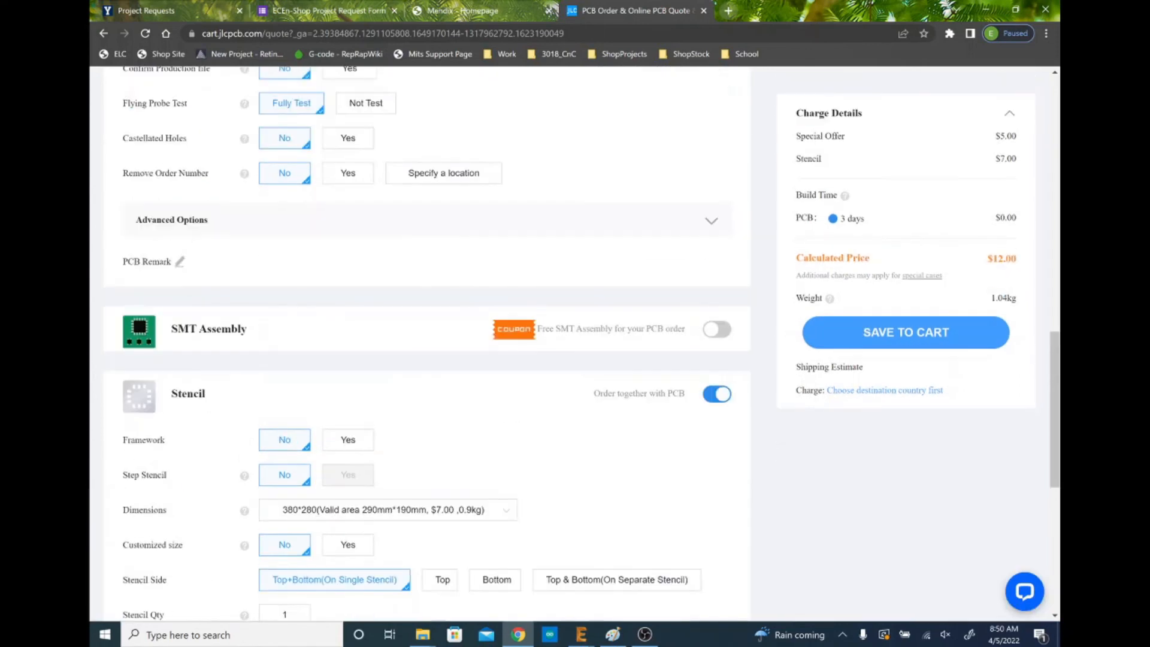
left_click(705, 396)
scroll(614, 388, "up", 10)
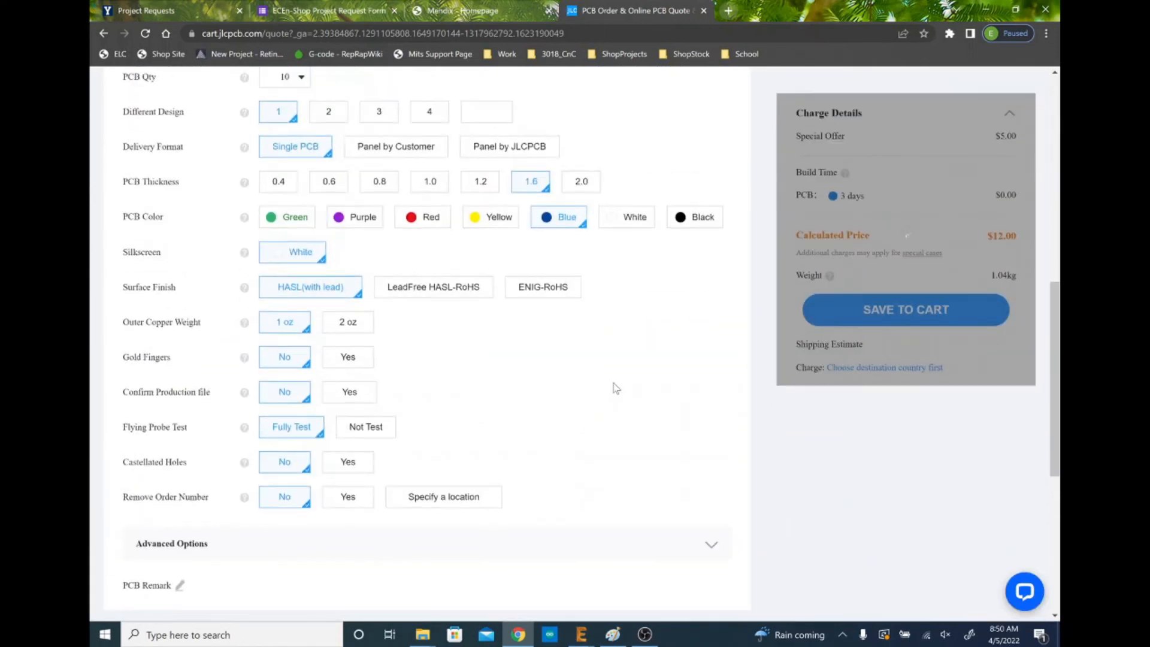
scroll(615, 388, "up", 2)
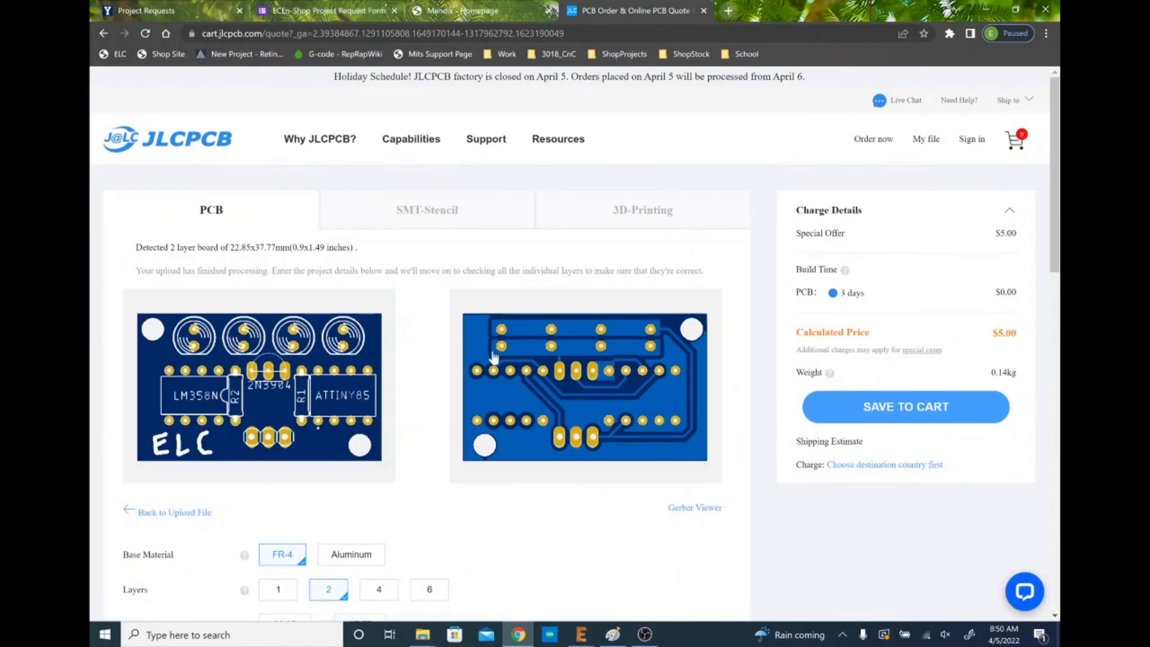
Return to the Detailed board in EAGLE, close the manufacturing properties, and examine the finished layout up close.
mouse_move(581, 635)
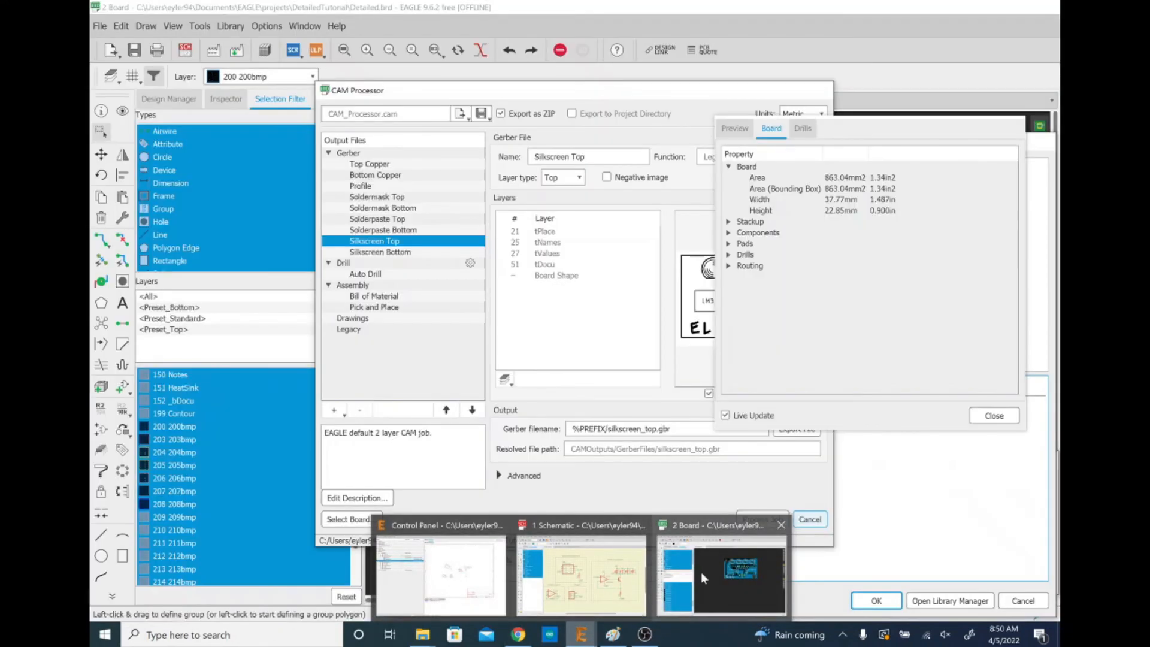
left_click(701, 573)
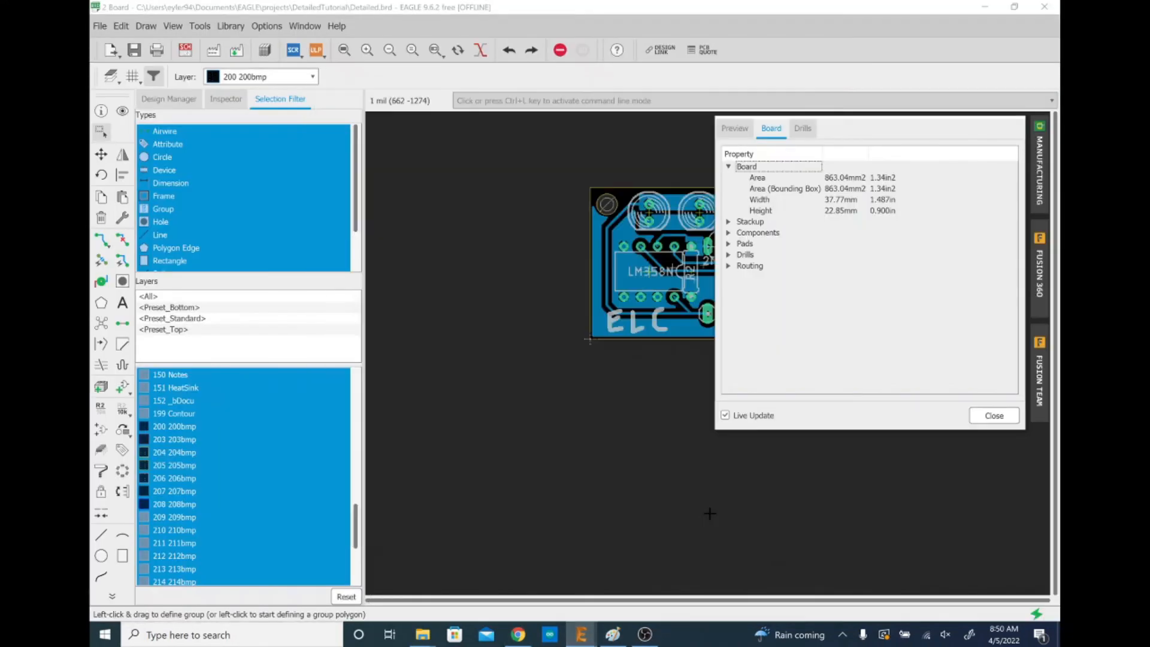
left_click(983, 414)
scroll(856, 223, "up", 3)
middle_click_drag(590, 252, 646, 277)
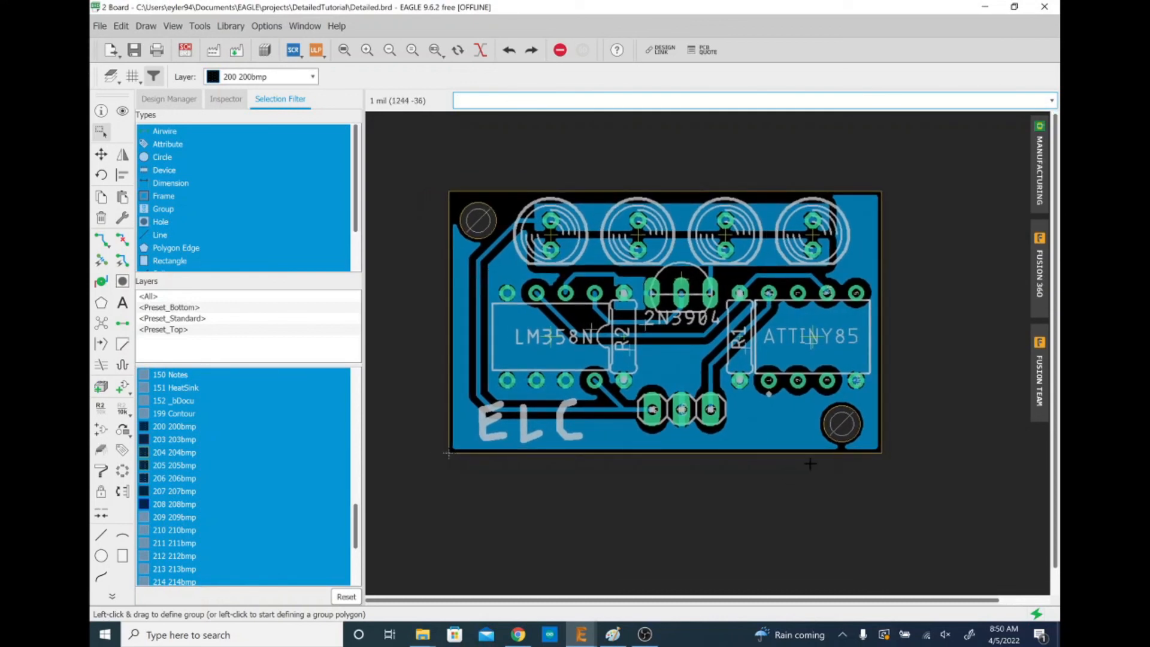